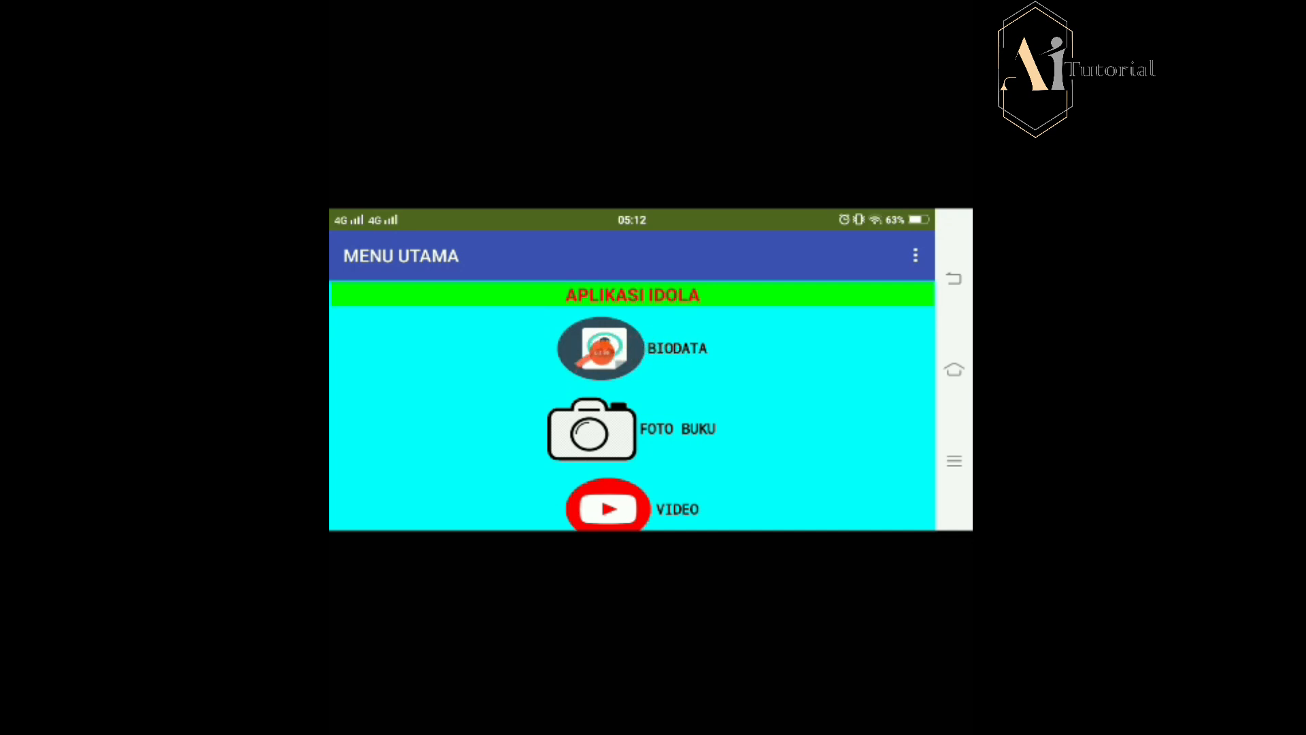
- Open the BIODATA page of the finished app, read through the biography text, and return to the main menu
click(601, 348)
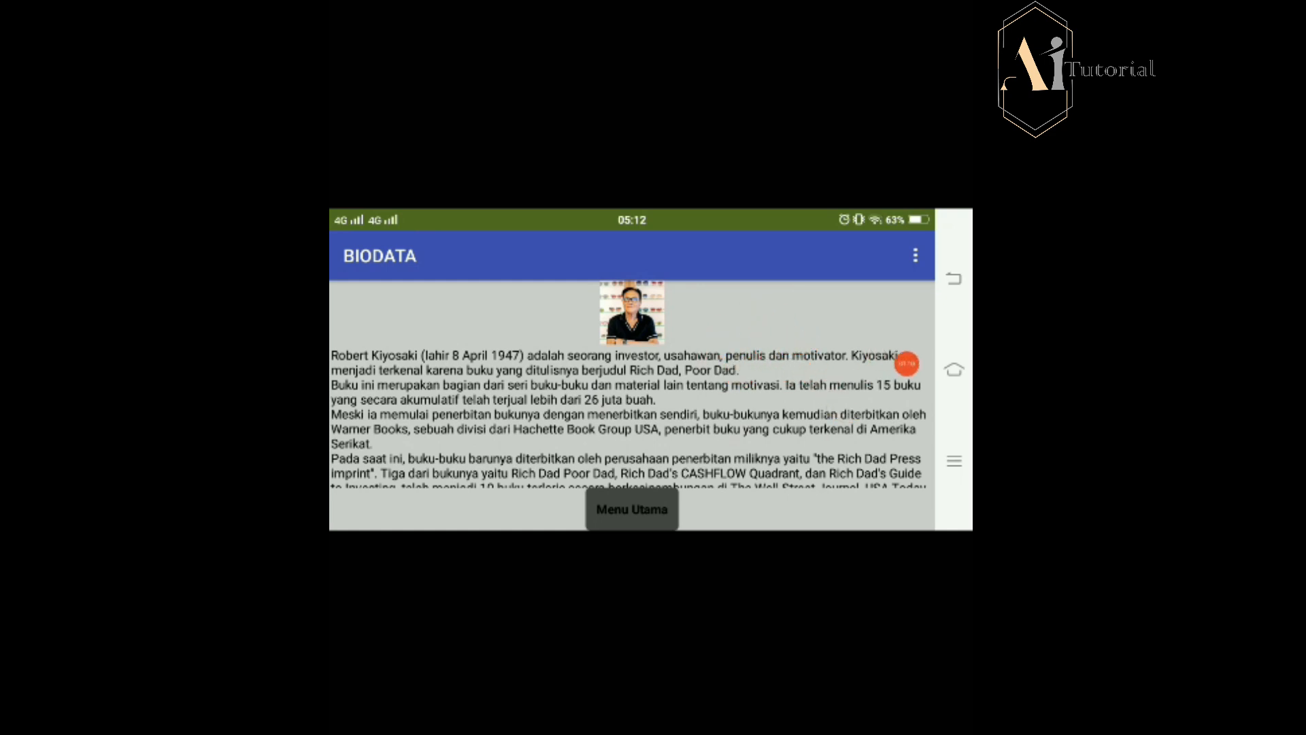
scroll(626, 416, down, 15)
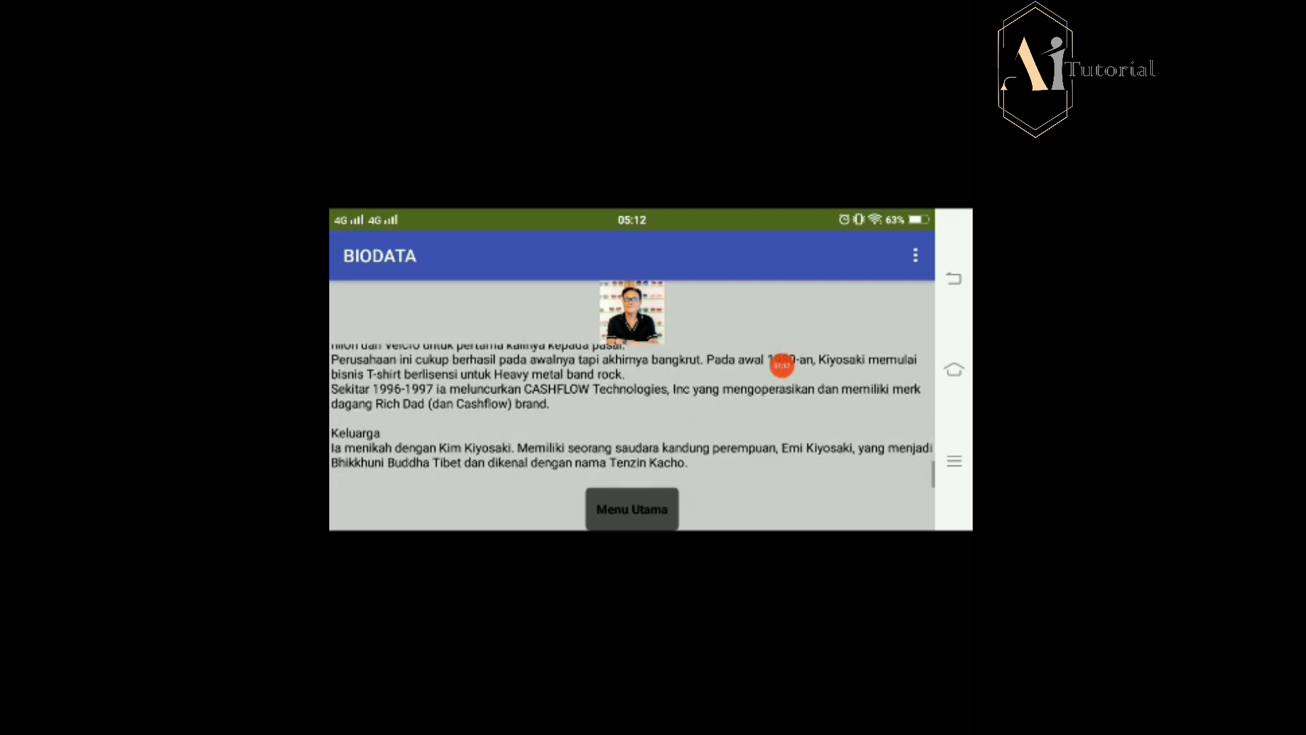
scroll(782, 366, up, 5)
scroll(629, 416, up, 6)
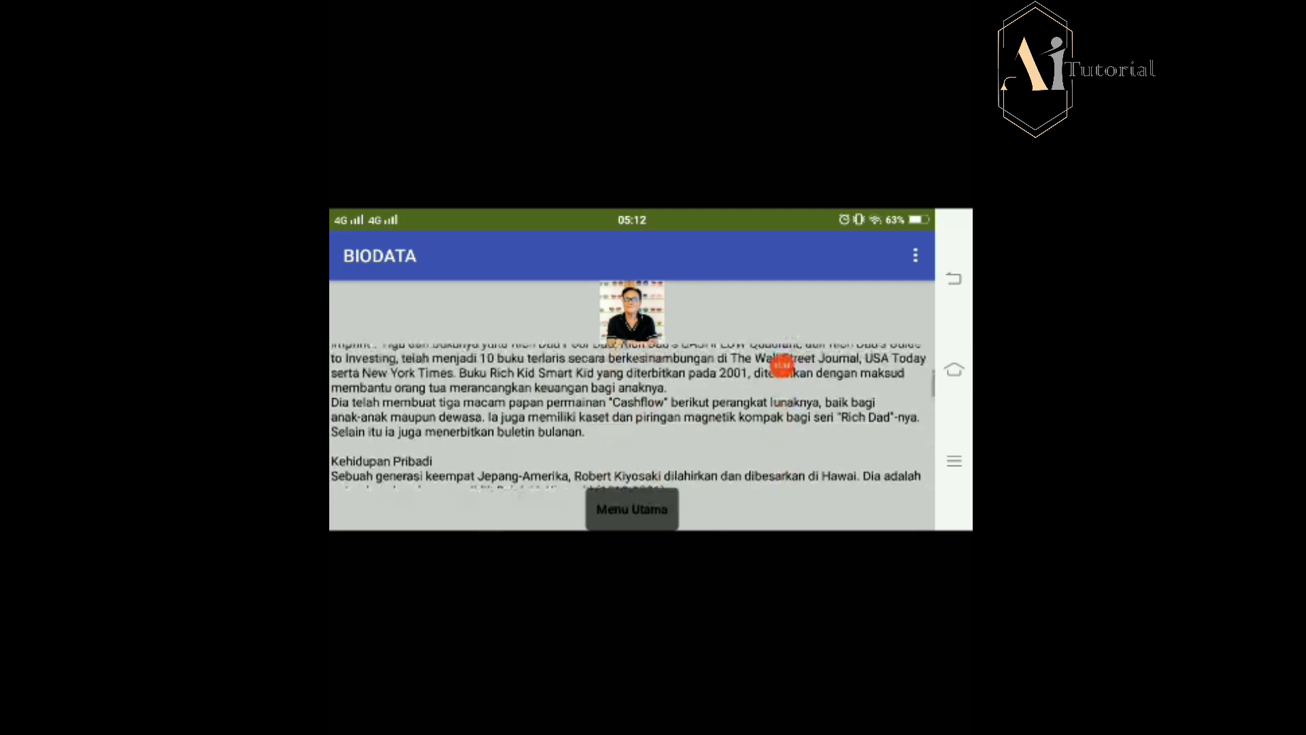
scroll(628, 416, down, 7)
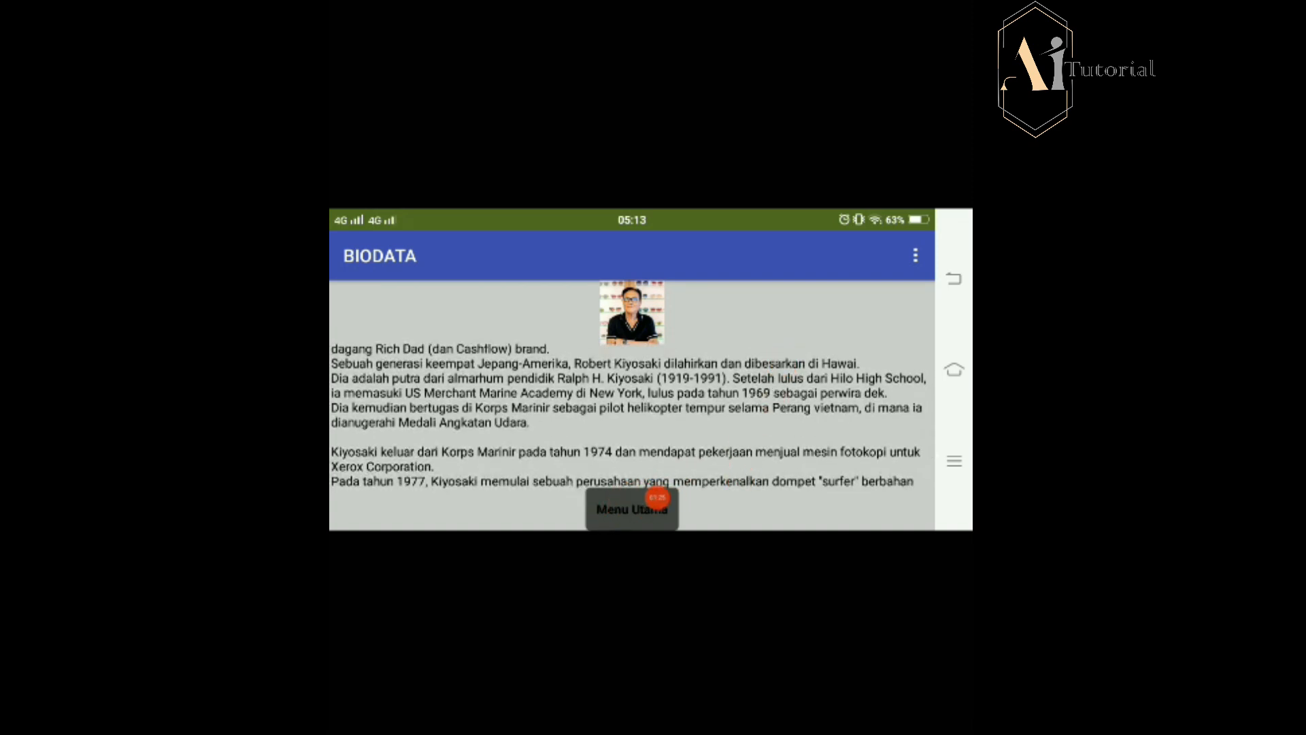
click(631, 509)
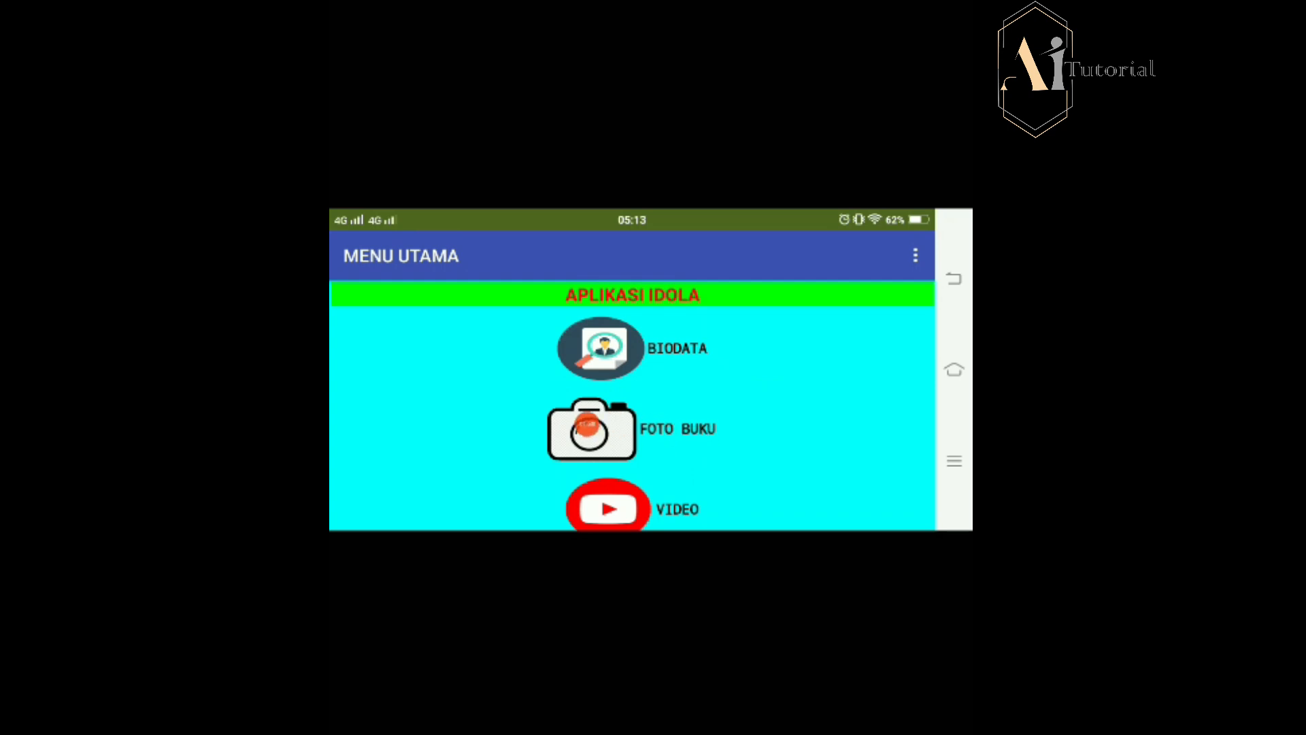
- Browse the book covers on the FOTO BUKU page, return to the main menu, and open the VIDEO page
click(621, 422)
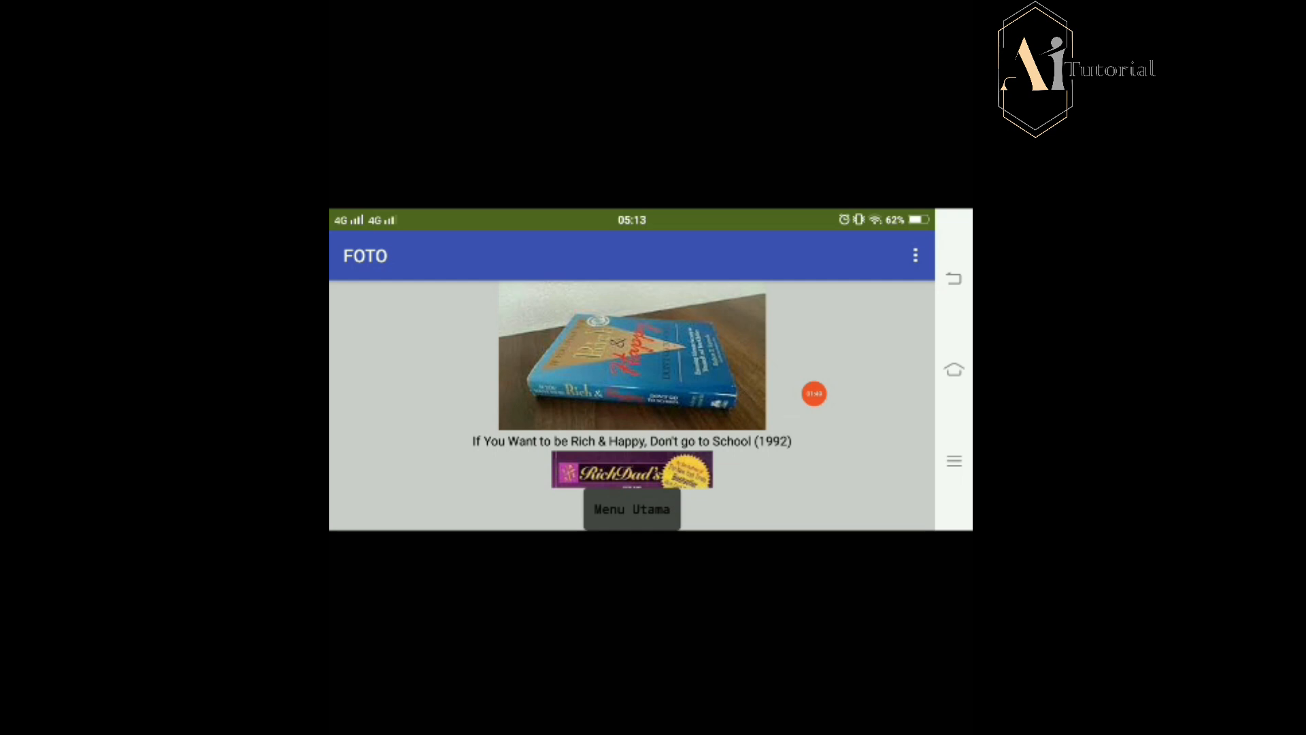
scroll(814, 393, down, 10)
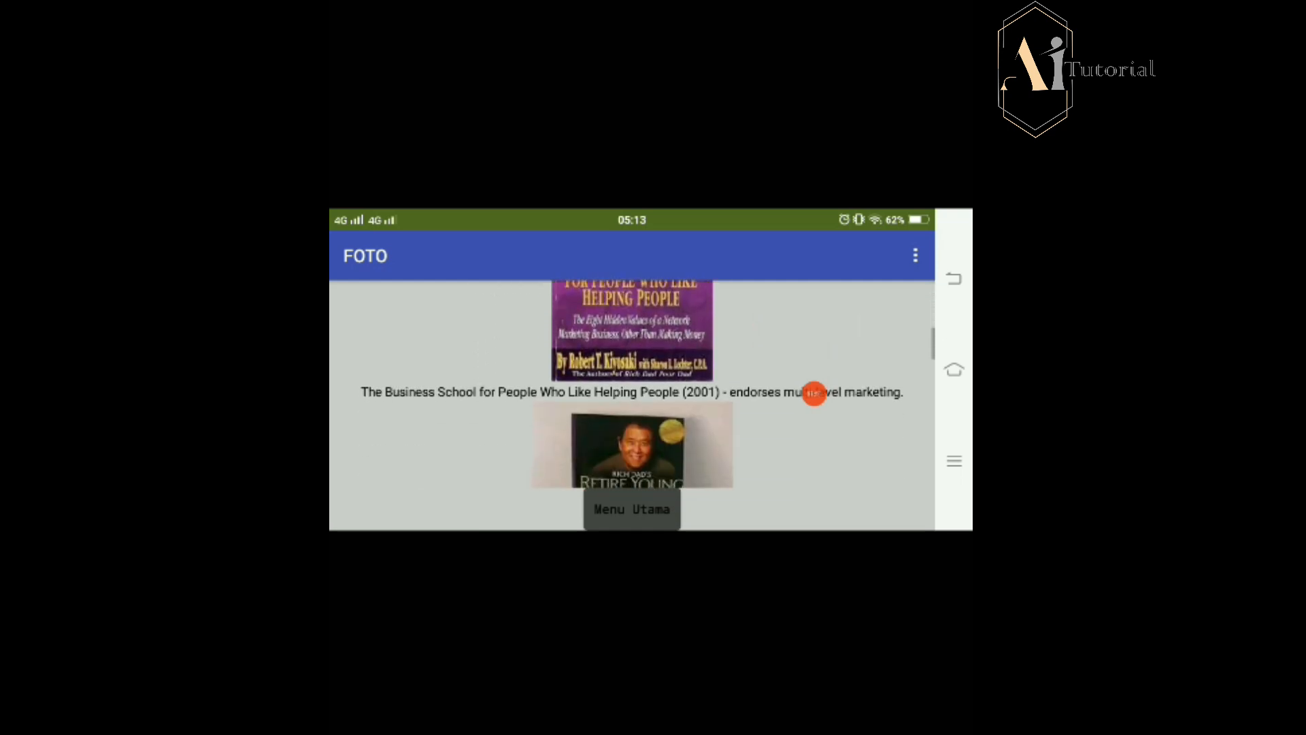
scroll(814, 391, up, 5)
scroll(814, 392, down, 15)
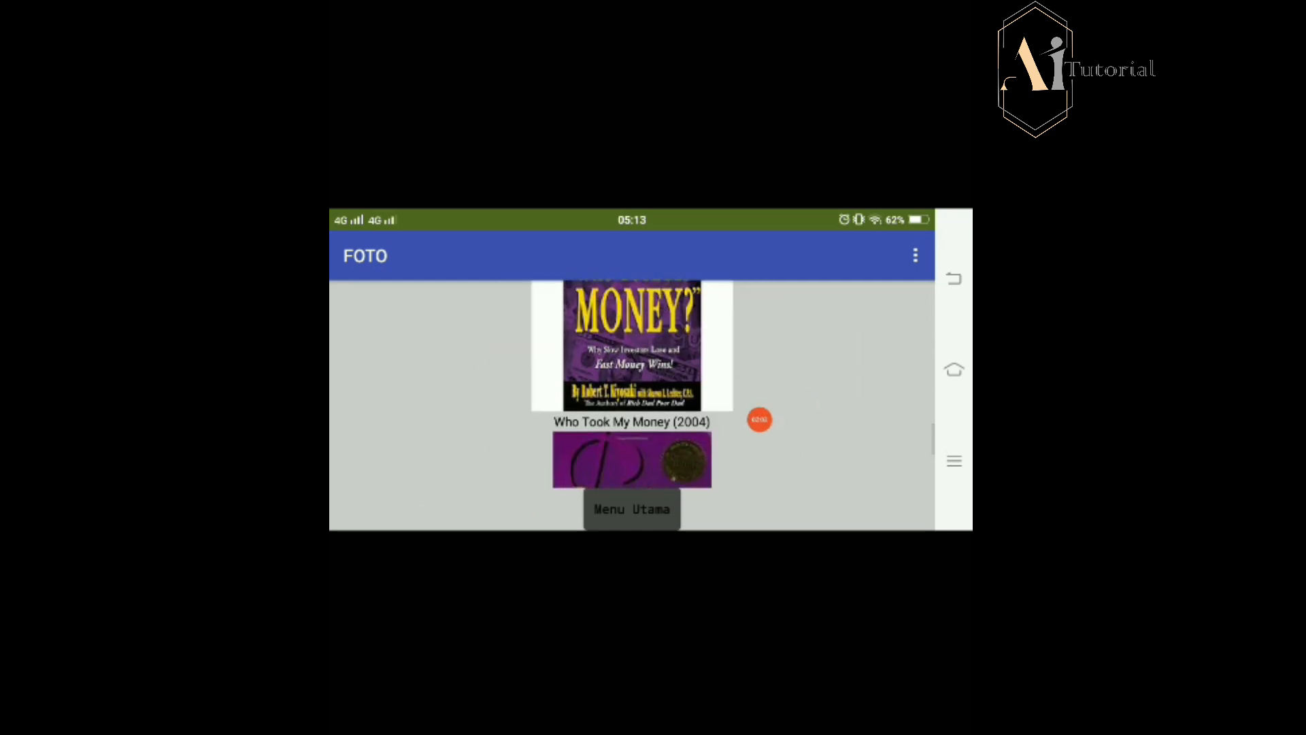
click(608, 503)
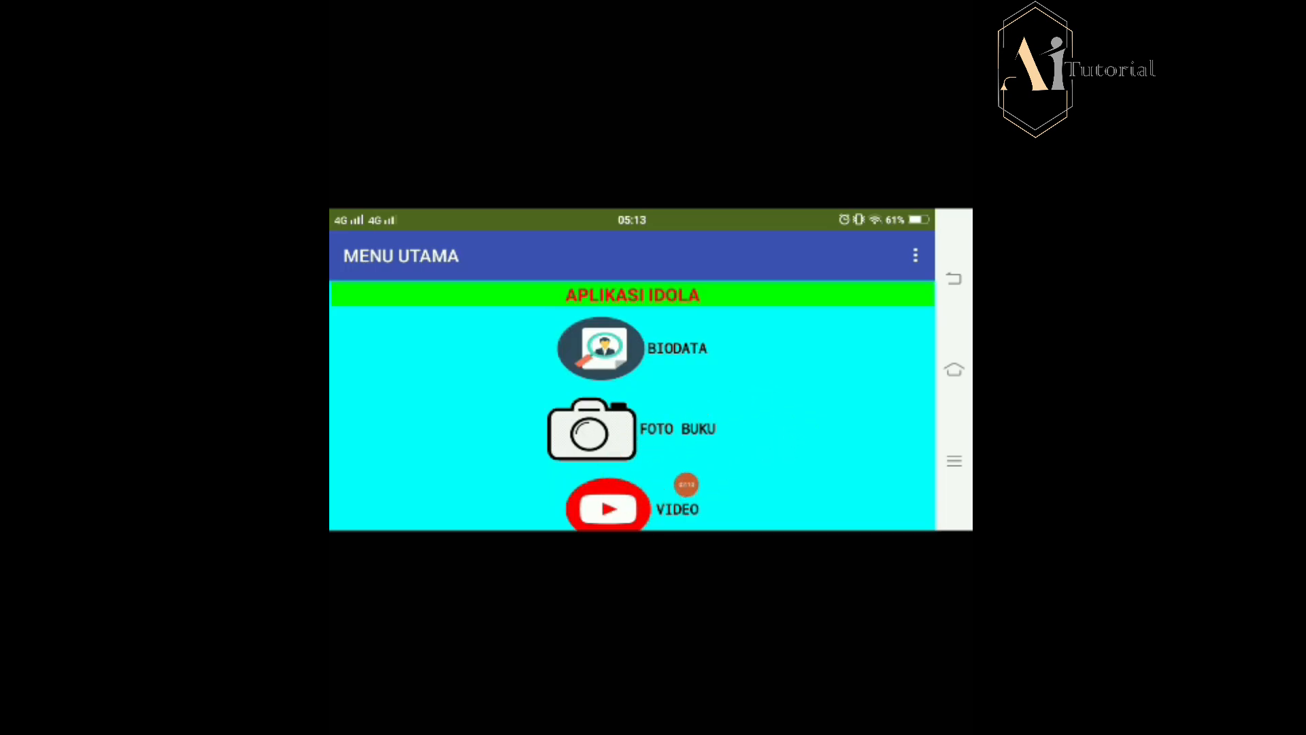
click(608, 509)
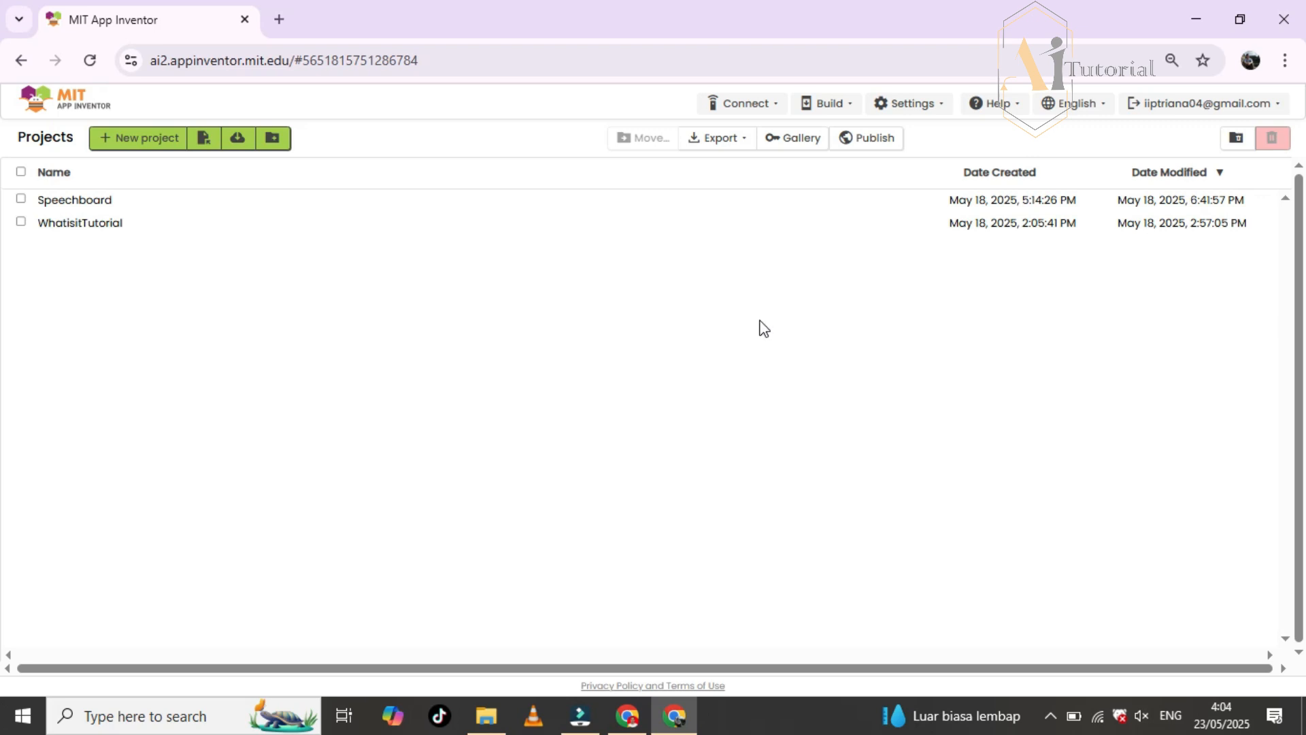
- Switch to File Explorer with the Robert Kiyosaki folder of app materials and launch a blank Notepad window
click(486, 715)
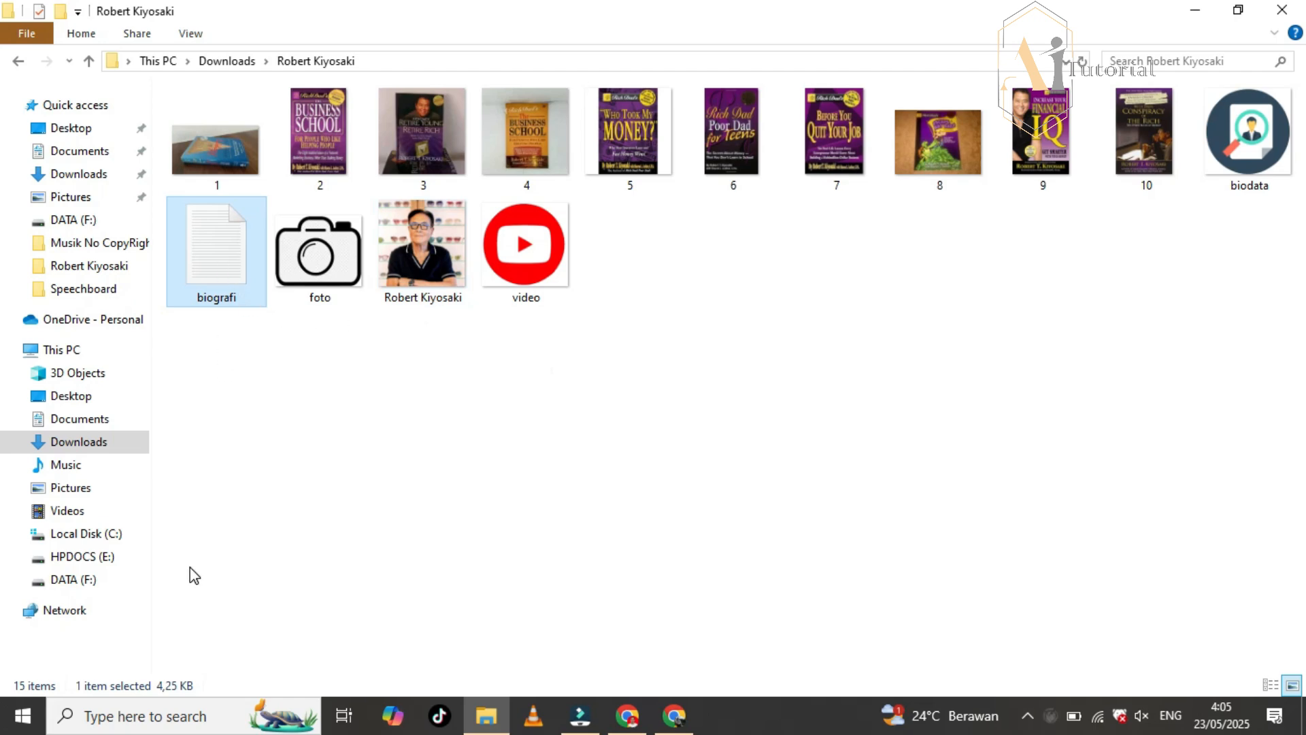
click(144, 714)
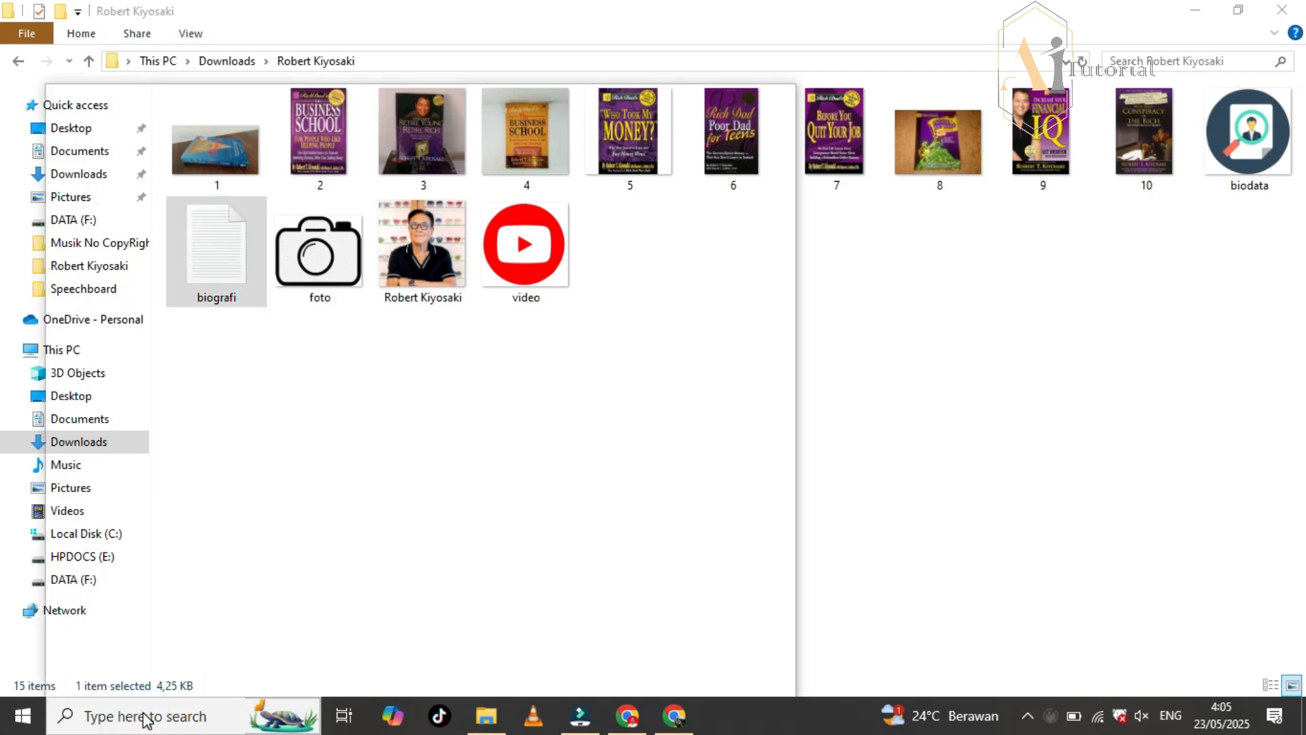
text(notepad)
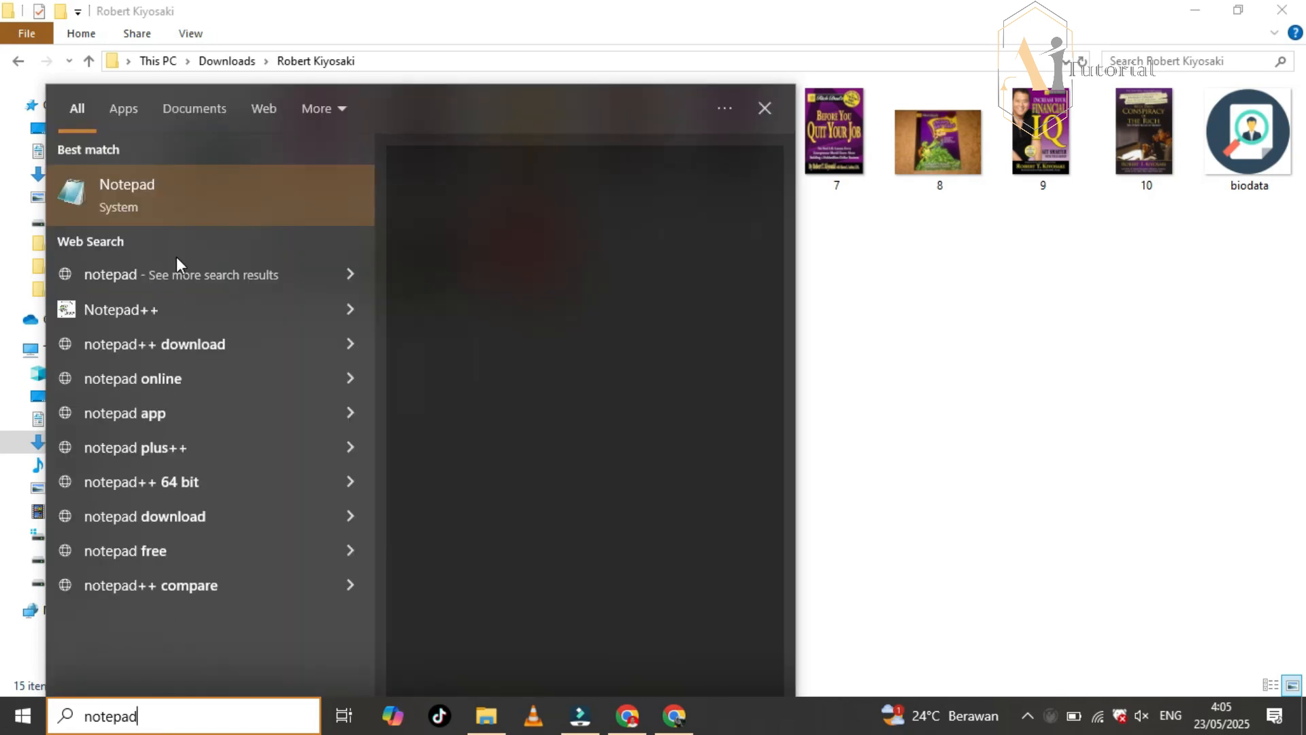
click(144, 191)
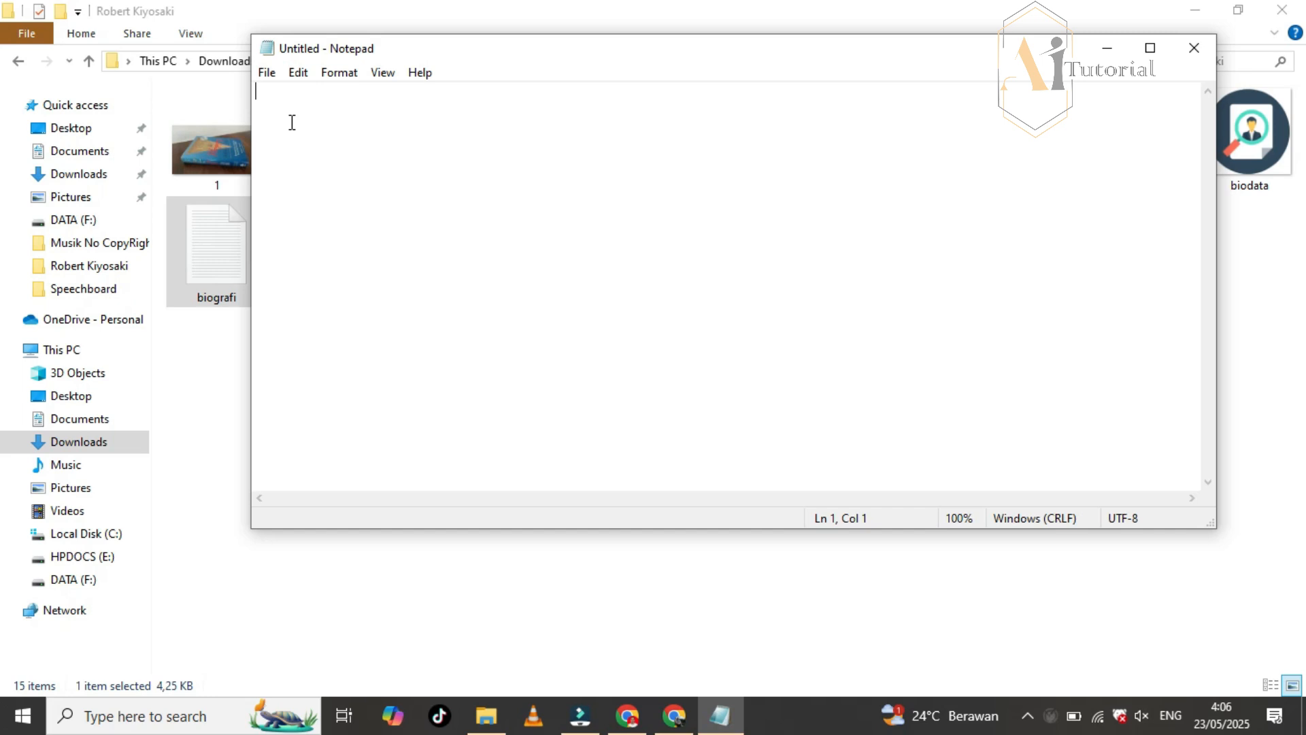
- Open the biografi text file and look through its biography, book list and link sections
double_click(208, 264)
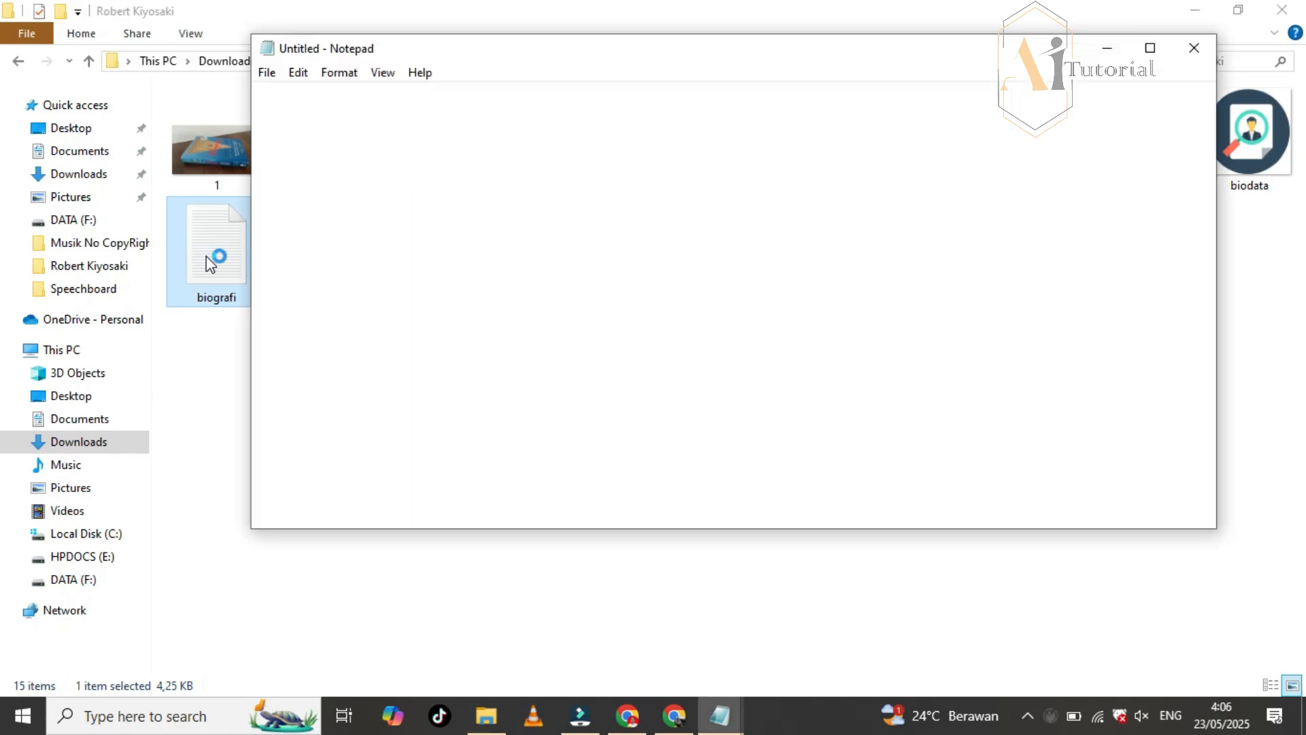
drag(257, 91, 400, 315)
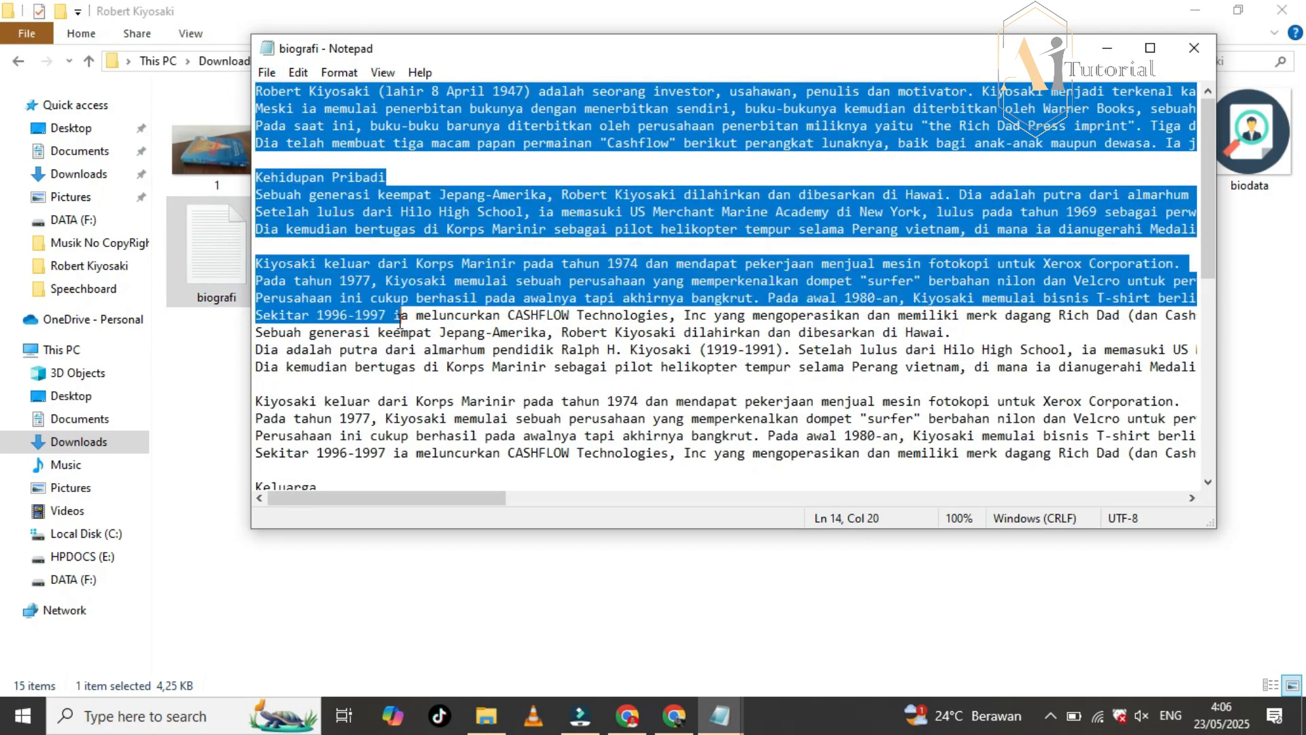
scroll(515, 403, down, 8)
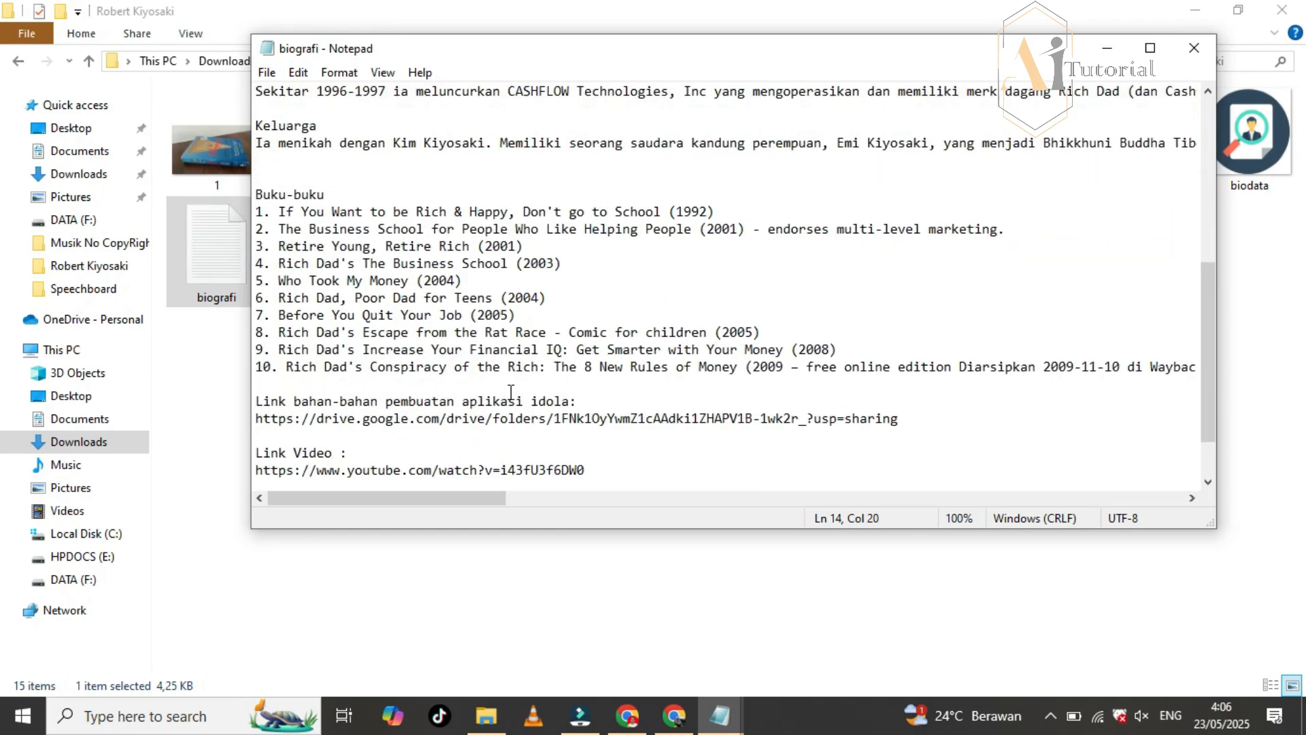
scroll(510, 393, up, 8)
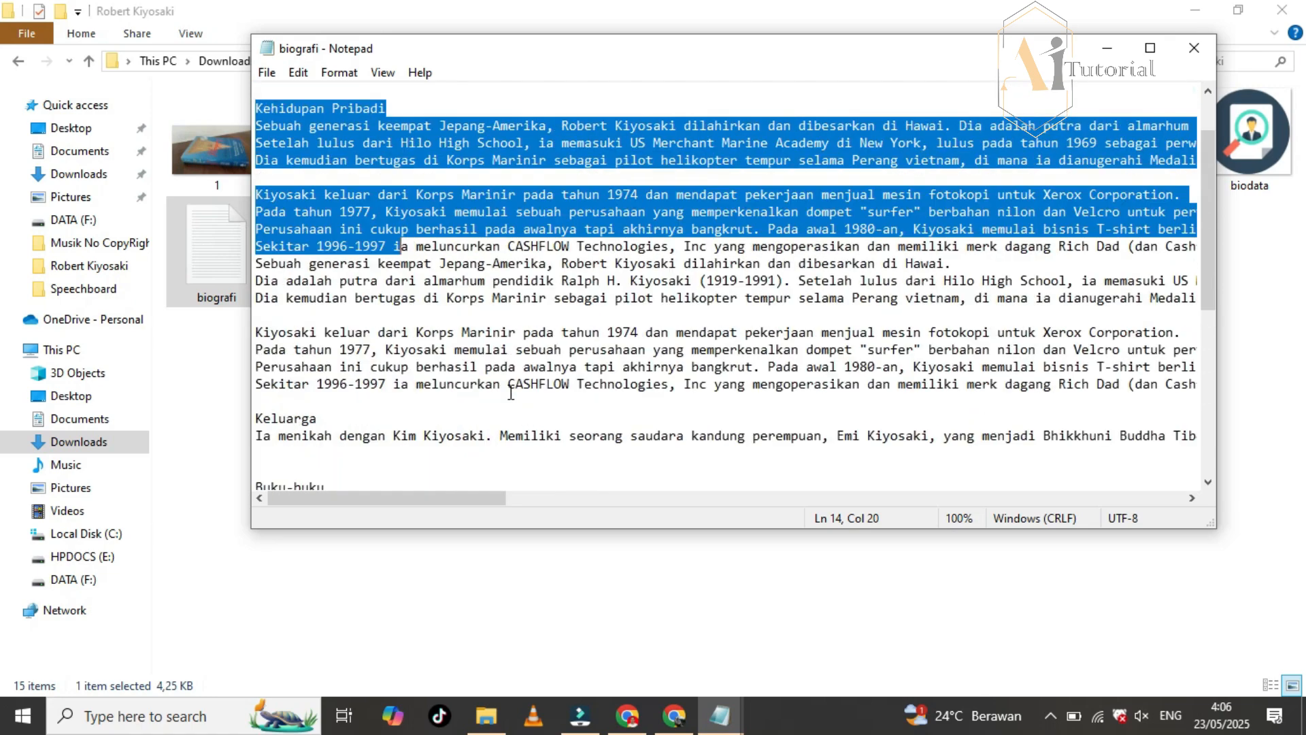
scroll(511, 392, down, 3)
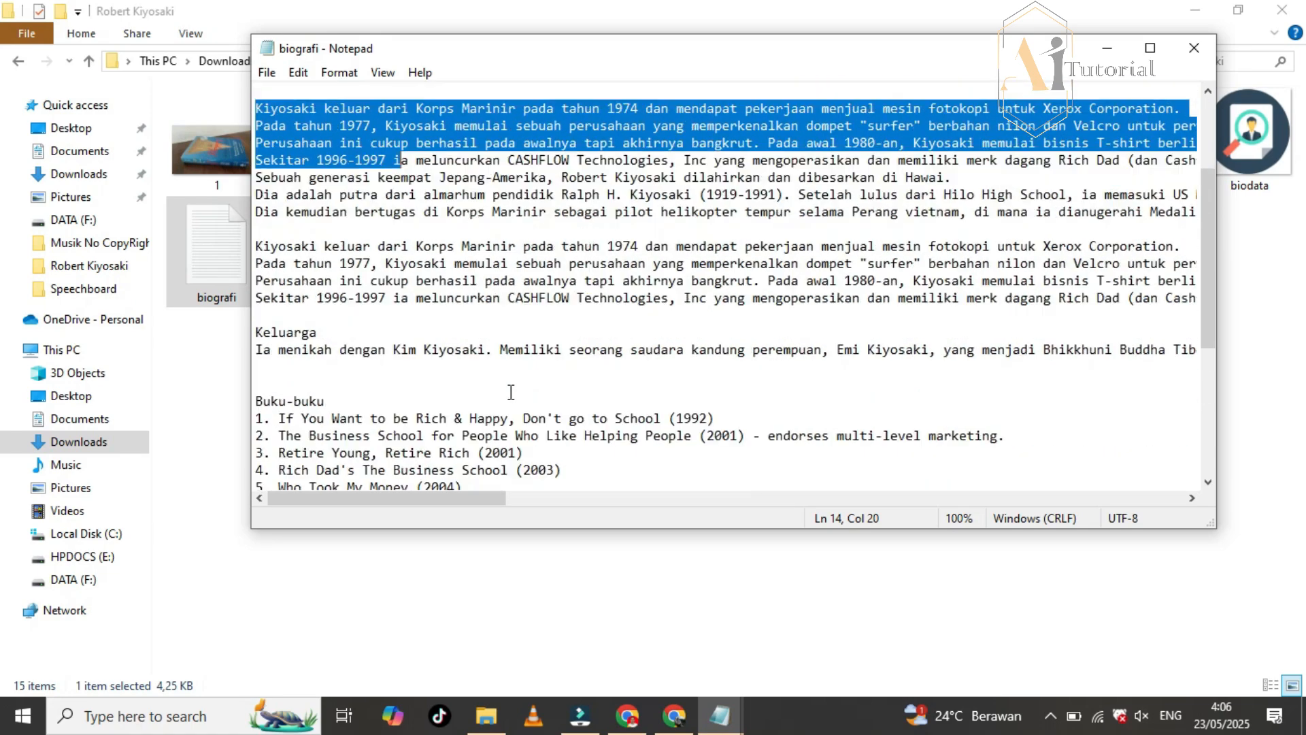
drag(481, 499, 835, 499)
scroll(679, 373, up, 3)
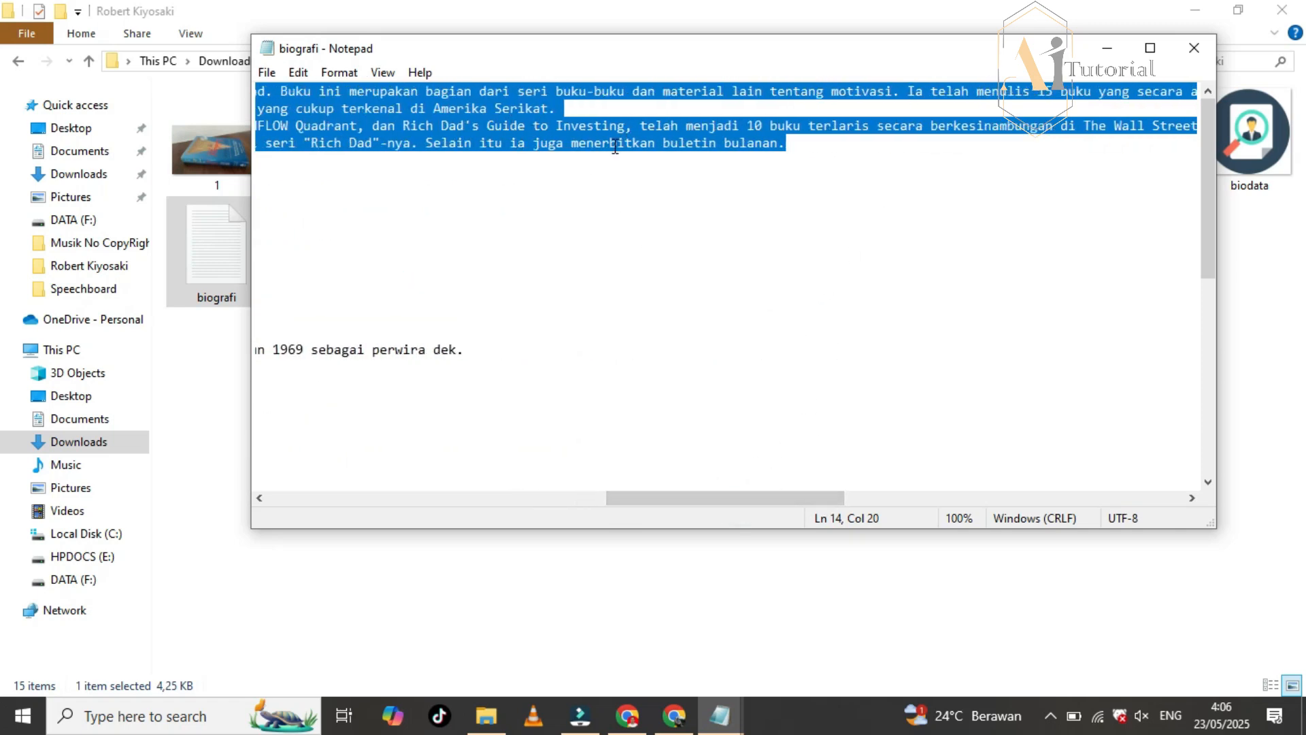
- Insert a line break before "Buku ini merupakan" in the first paragraph of the biografi file, and minimize Notepad
click(597, 191)
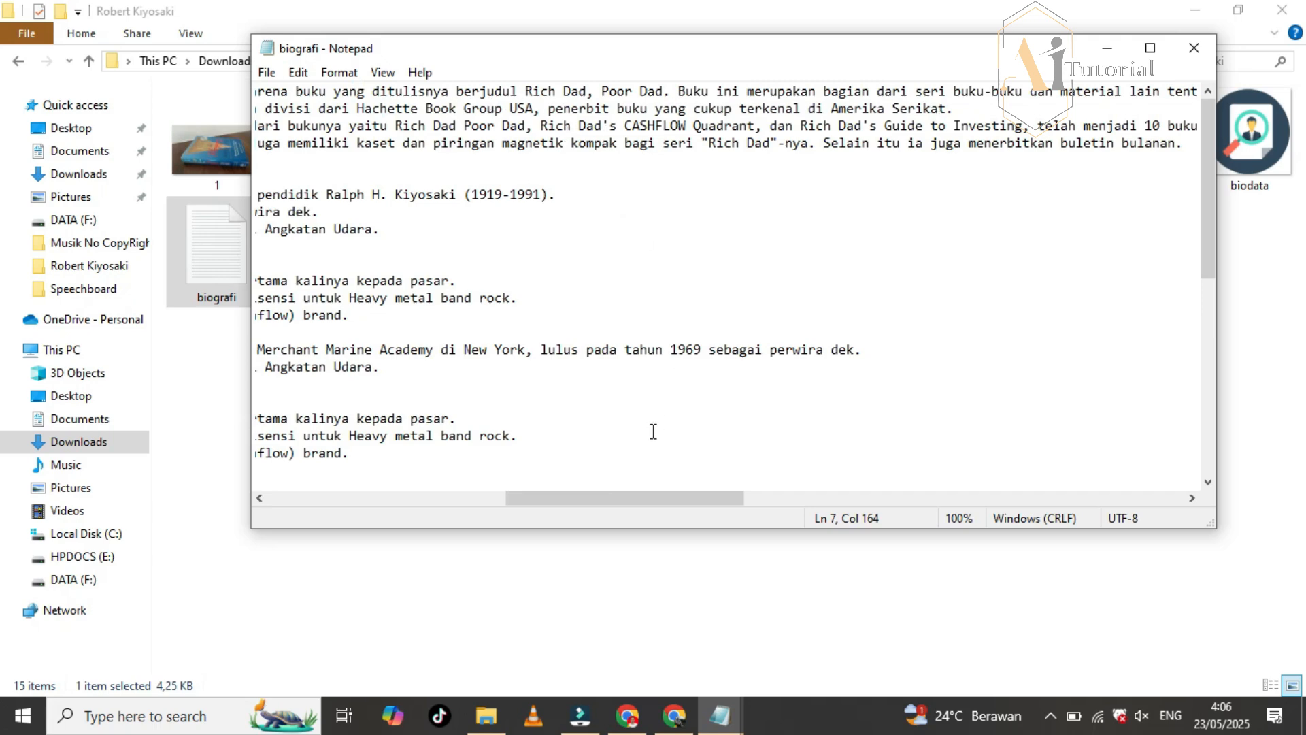
drag(622, 500, 590, 504)
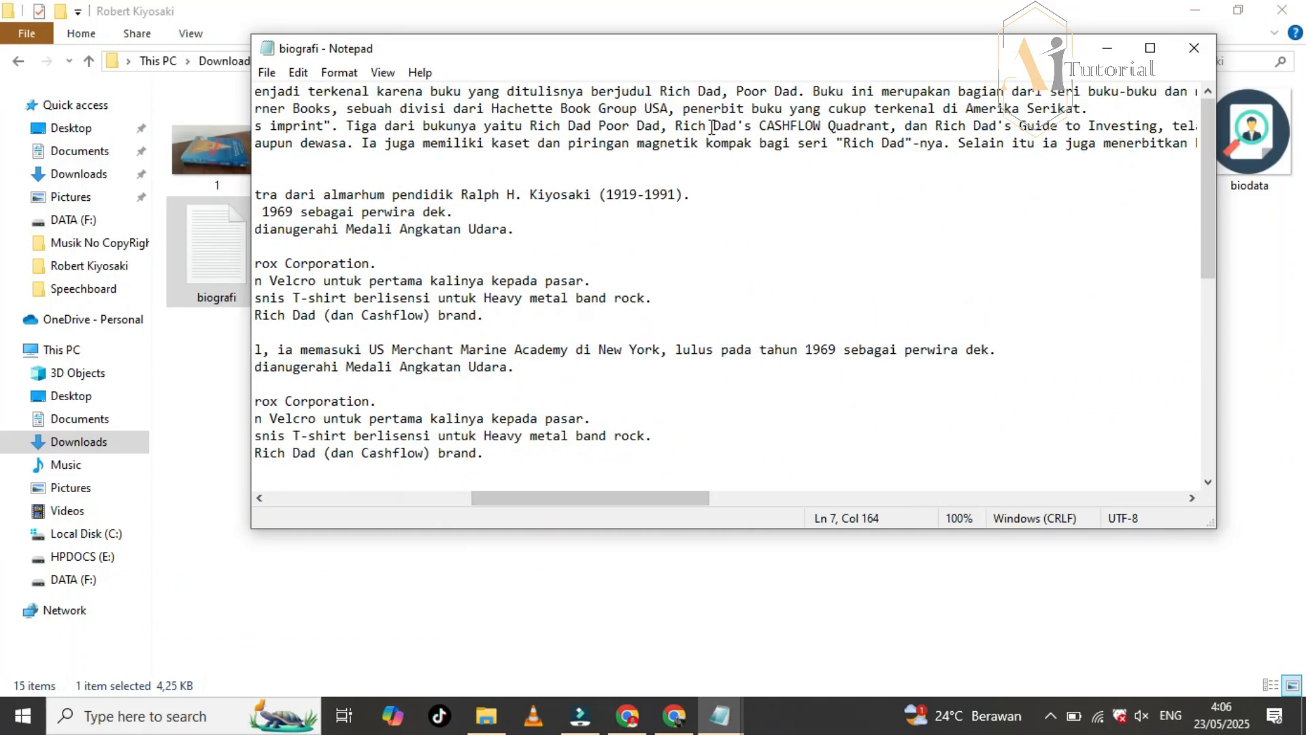
click(815, 92)
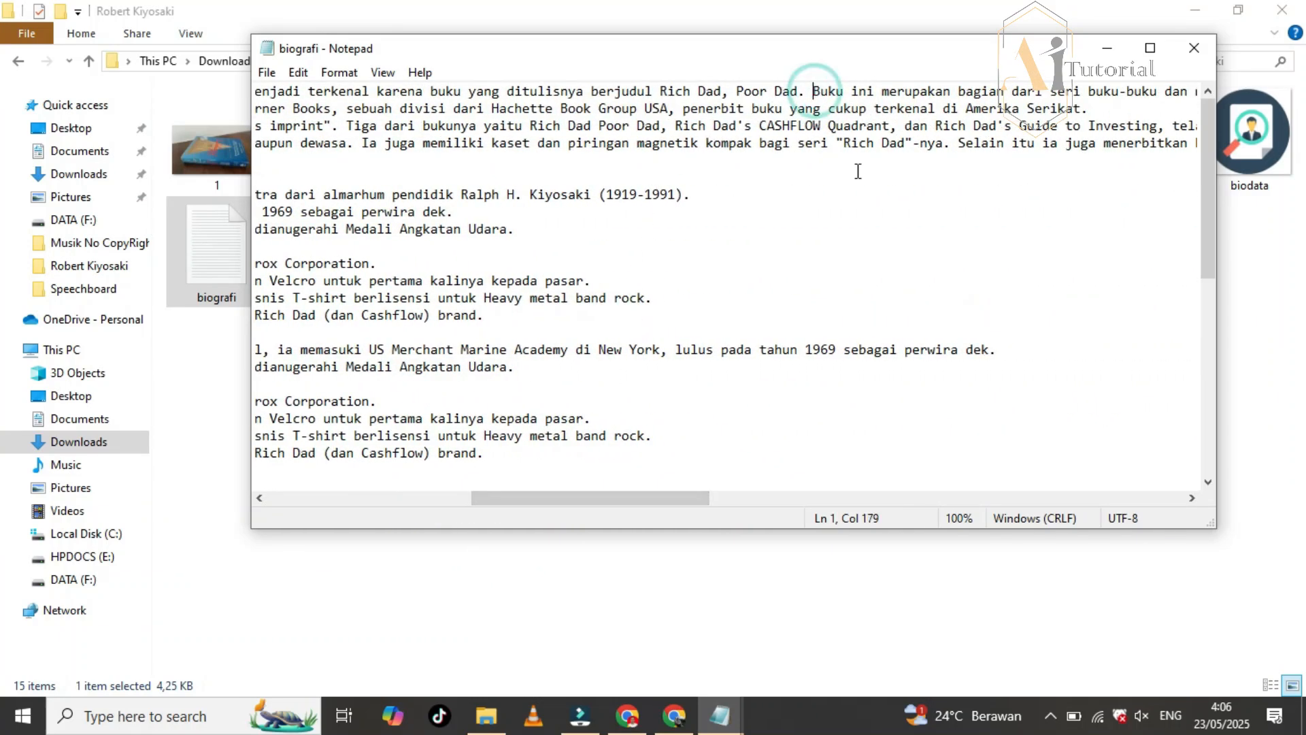
key(Return)
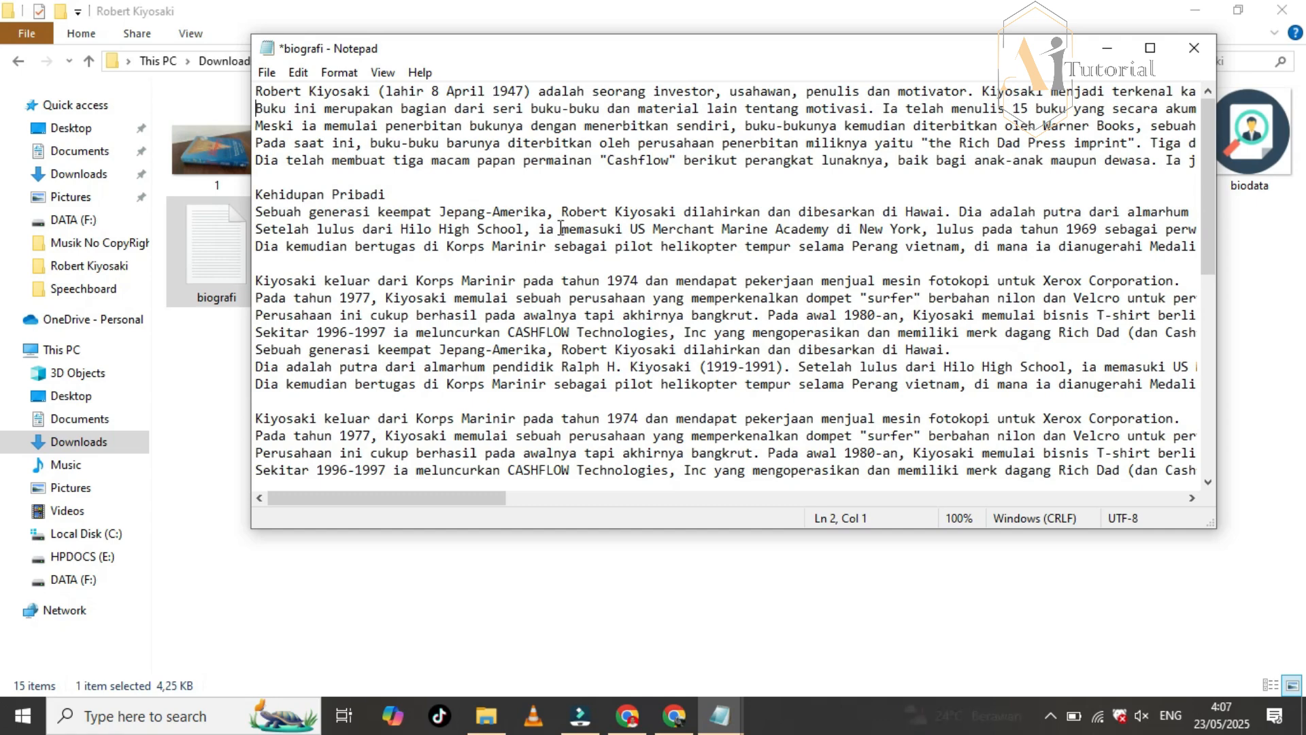
scroll(441, 295, down, 2)
scroll(445, 298, up, 2)
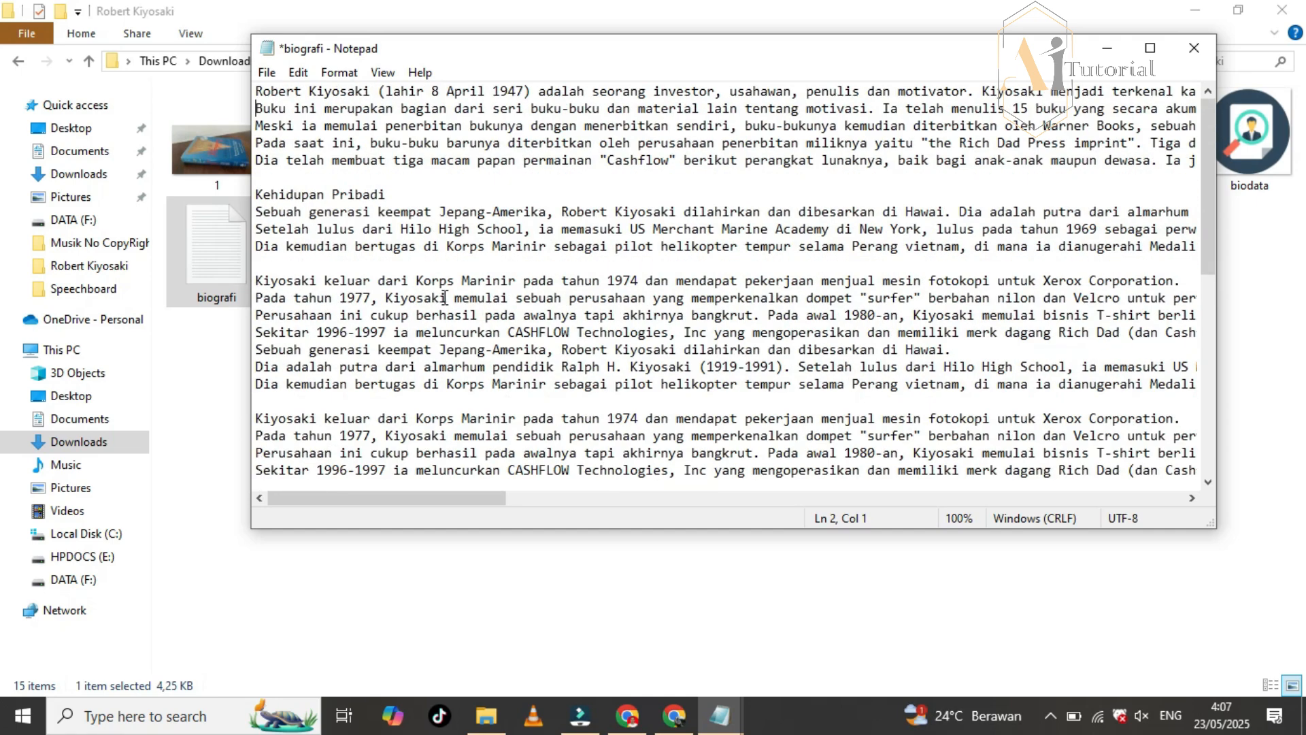
scroll(445, 298, down, 1)
scroll(445, 297, up, 1)
click(1113, 51)
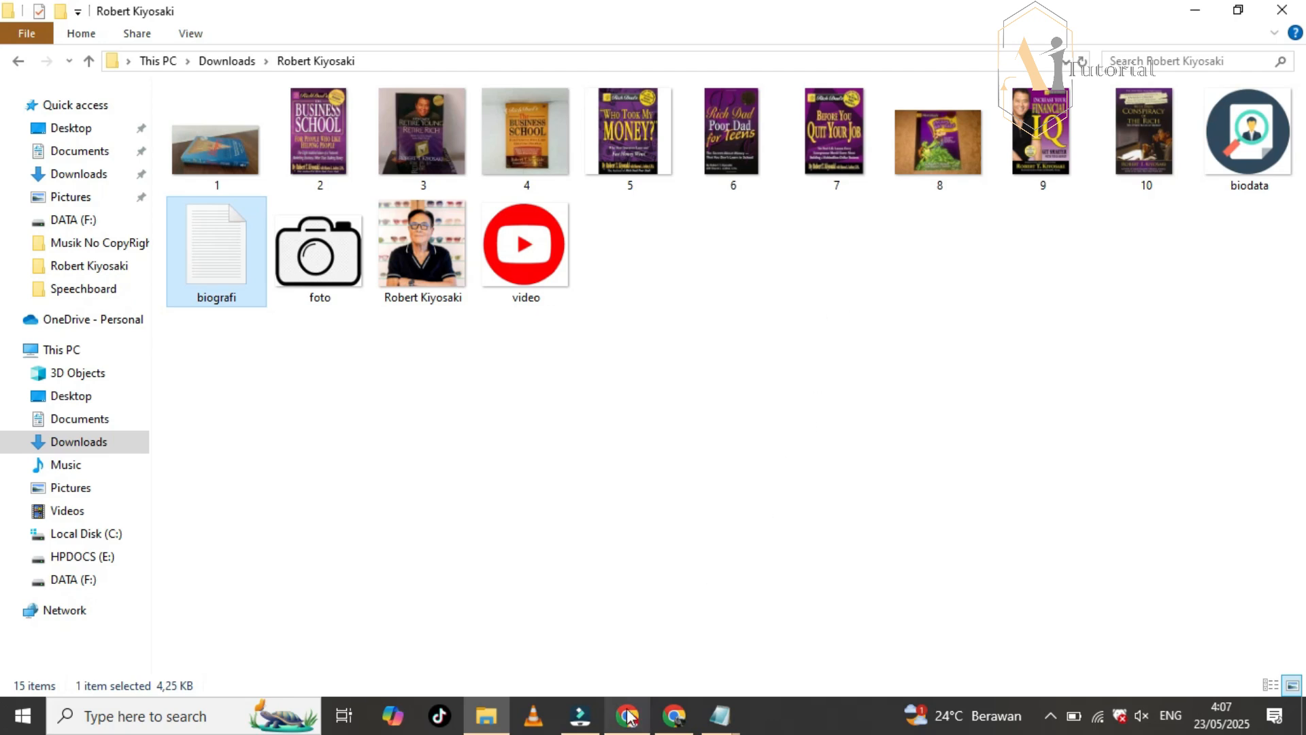
- Switch to MIT App Inventor and create a new project named APLIKASI IDOLA with the default toolkit and theme
click(680, 727)
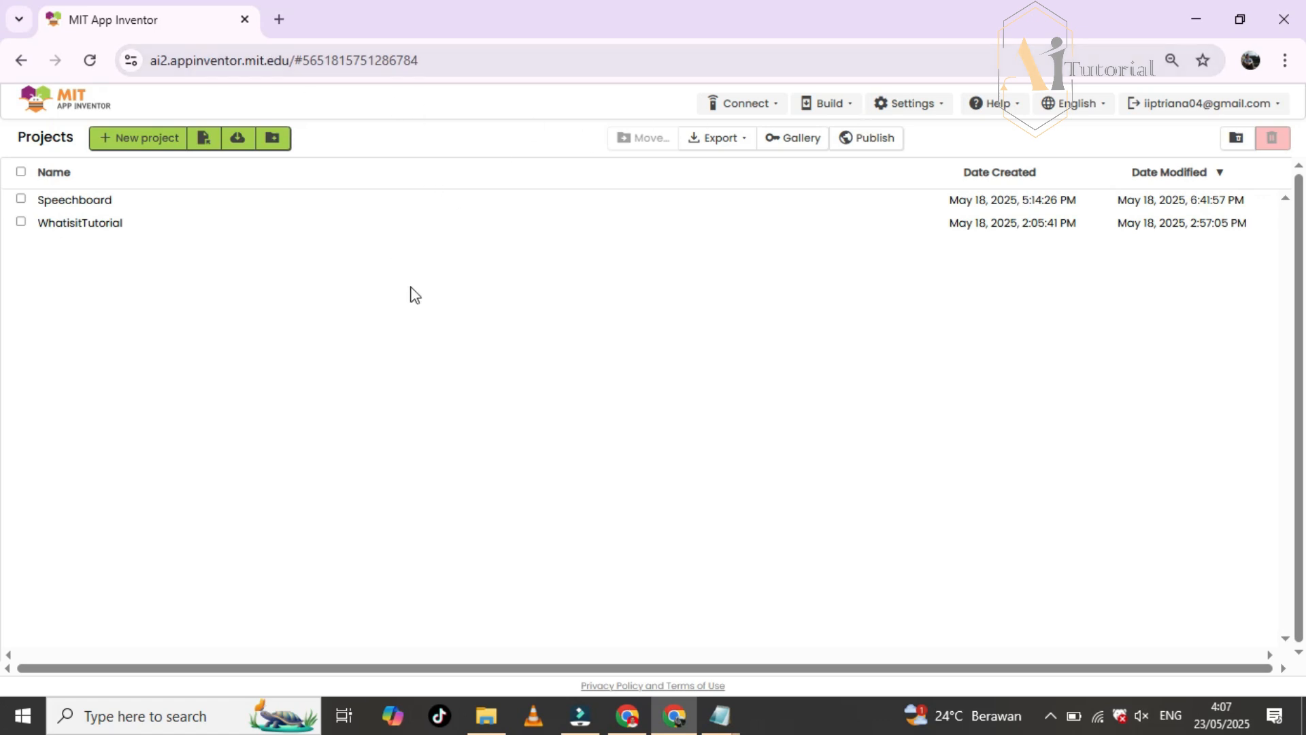
click(129, 139)
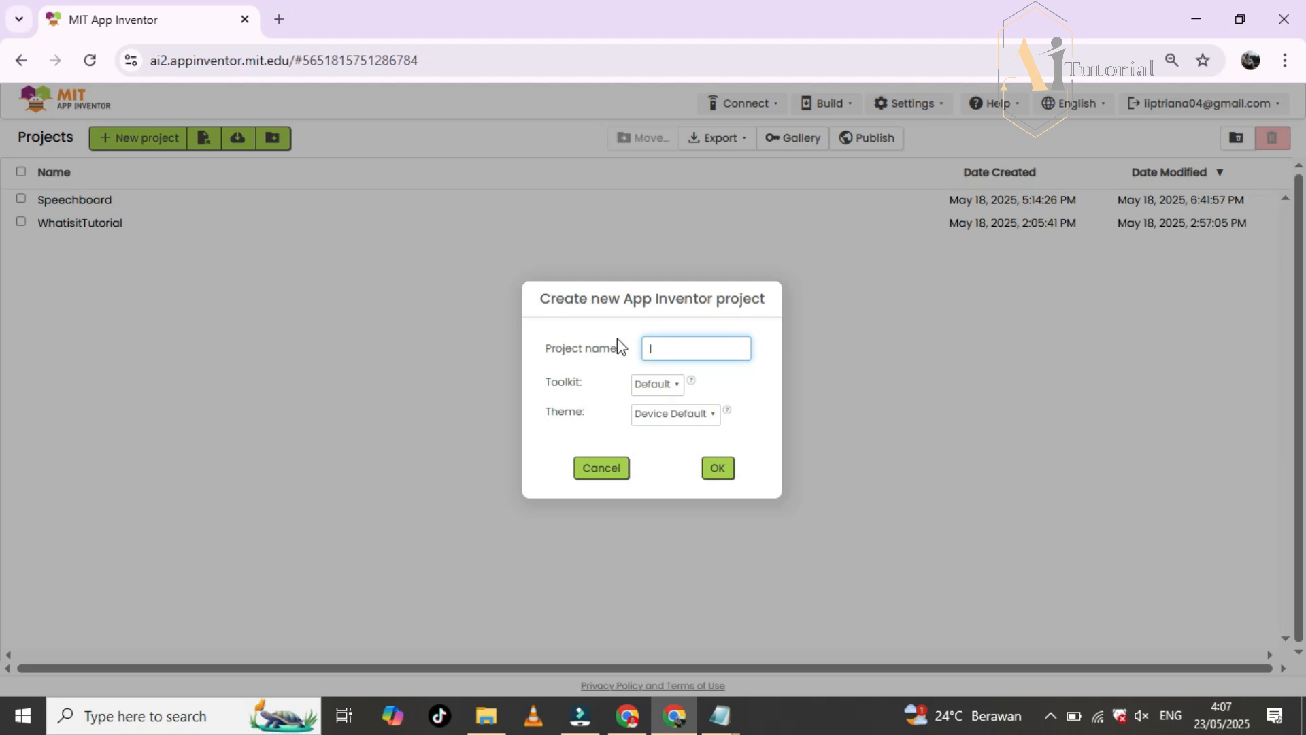
click(652, 349)
text(APLIKASI IDO)
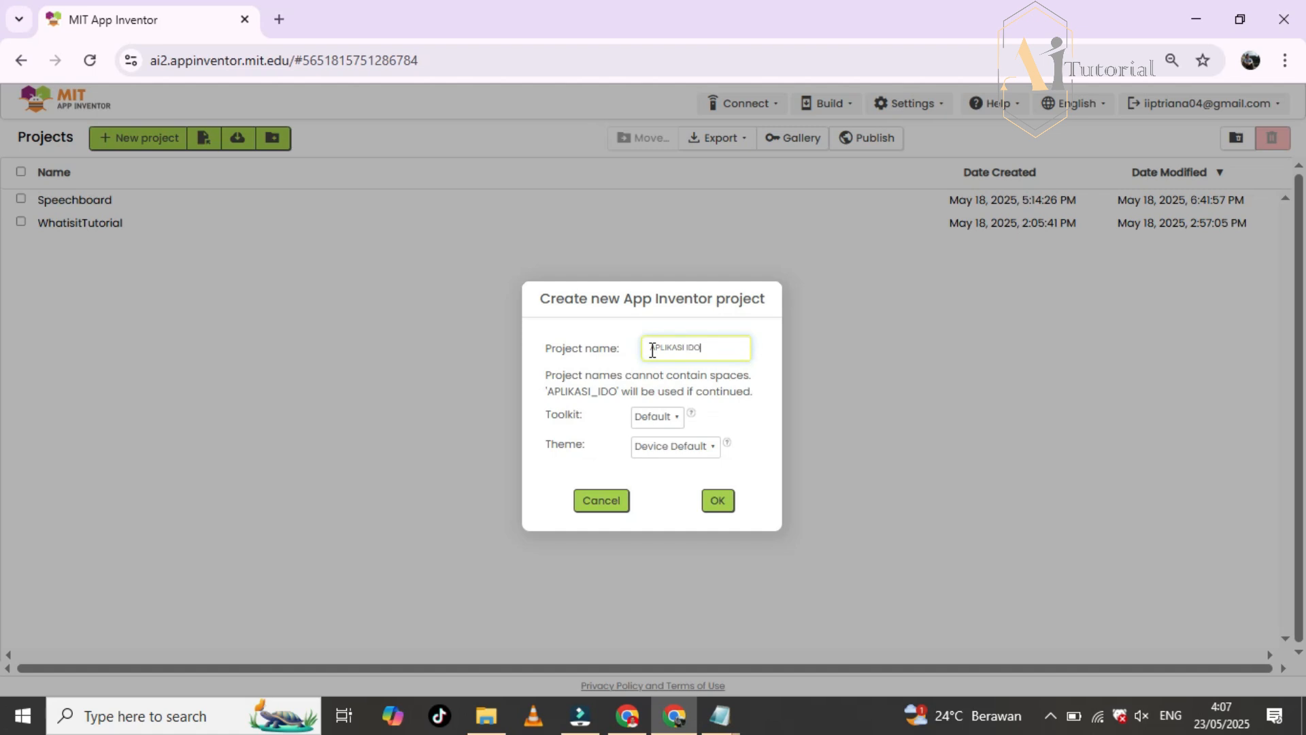
text(LA)
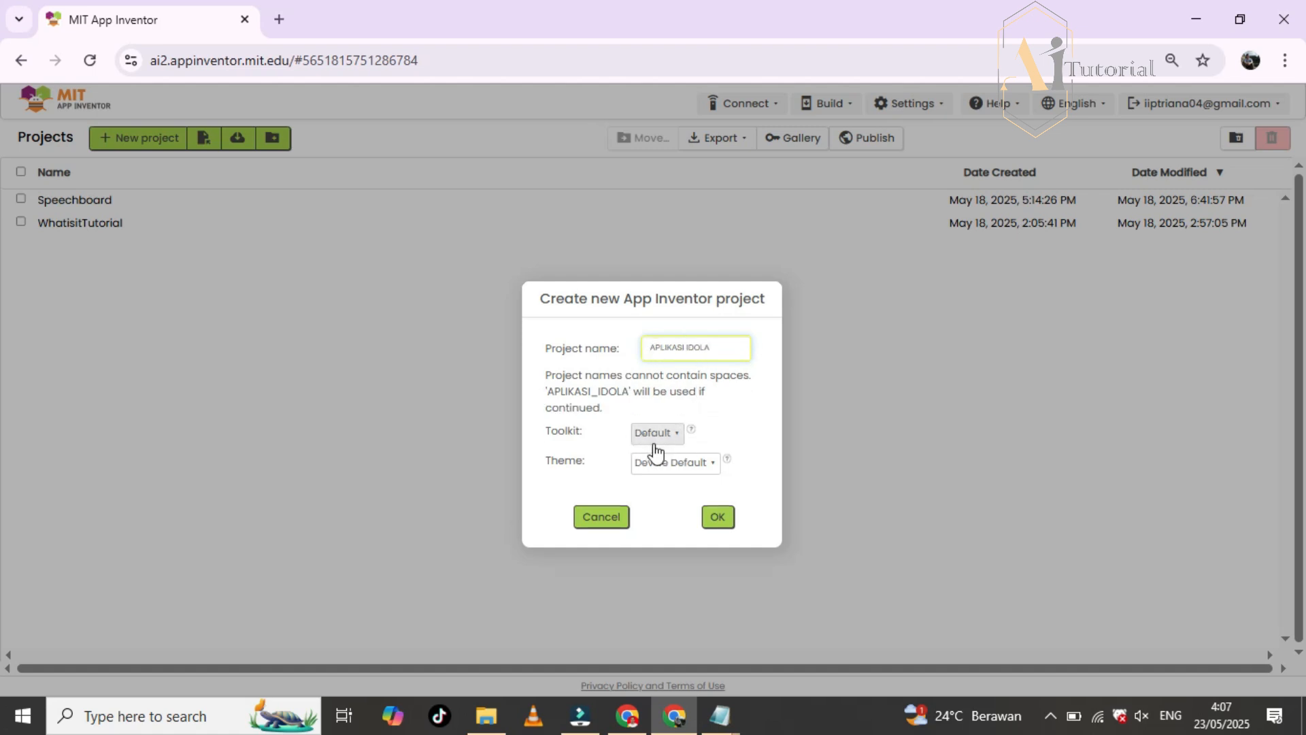
click(718, 516)
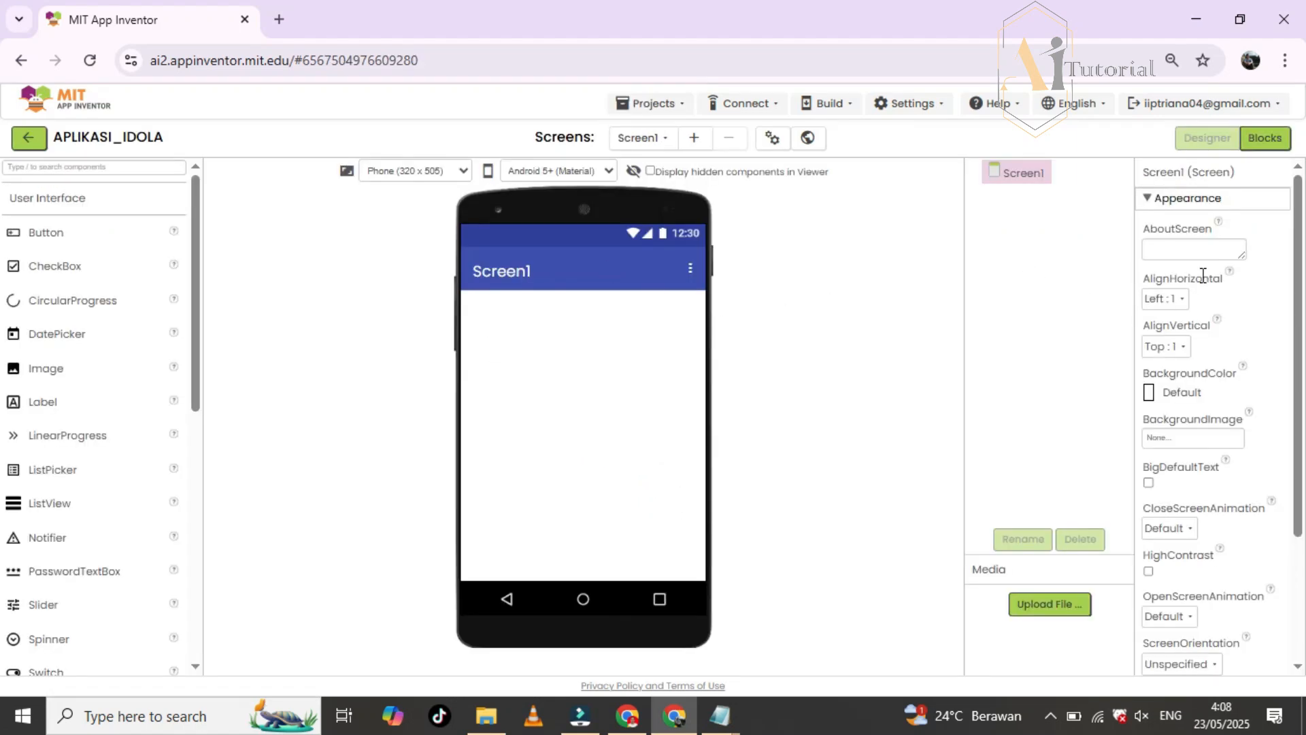
- Collapse the User Interface component group and set Screen1's ScreenOrientation to Landscape
click(99, 199)
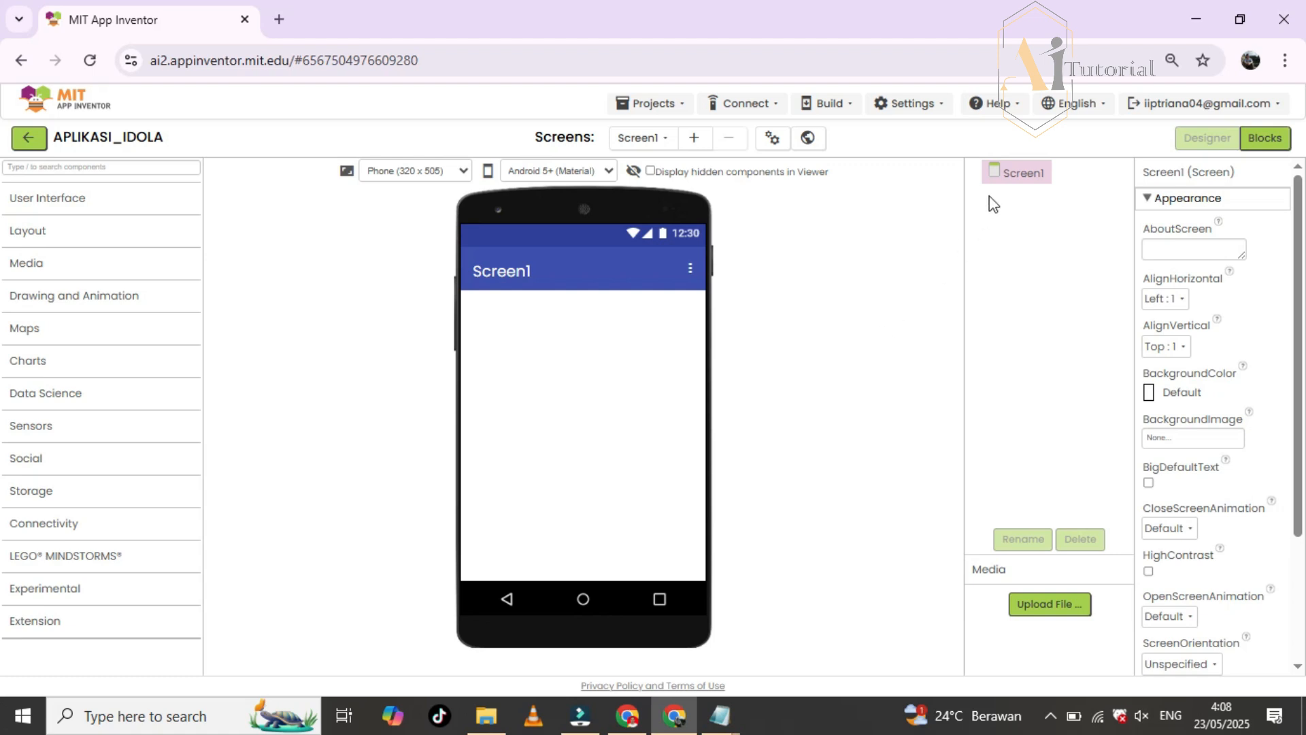
click(1010, 174)
drag(1299, 289, 1299, 391)
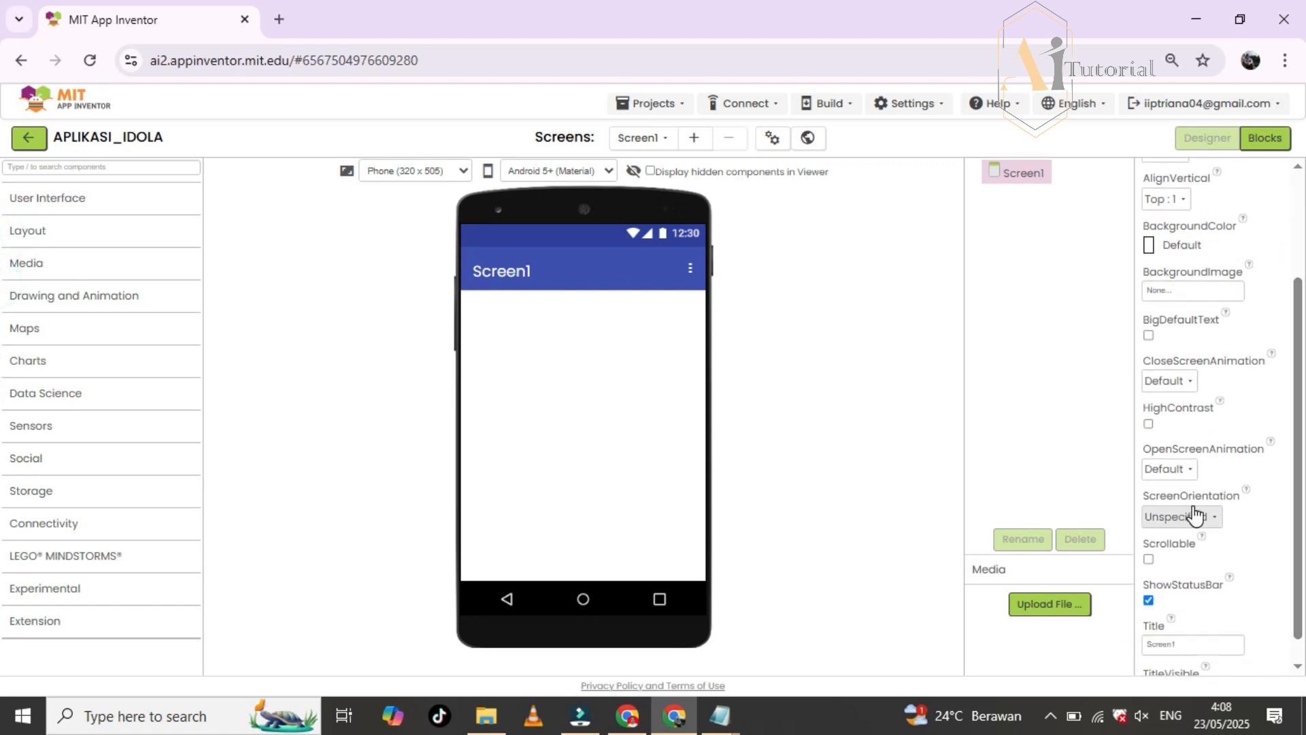
click(1187, 521)
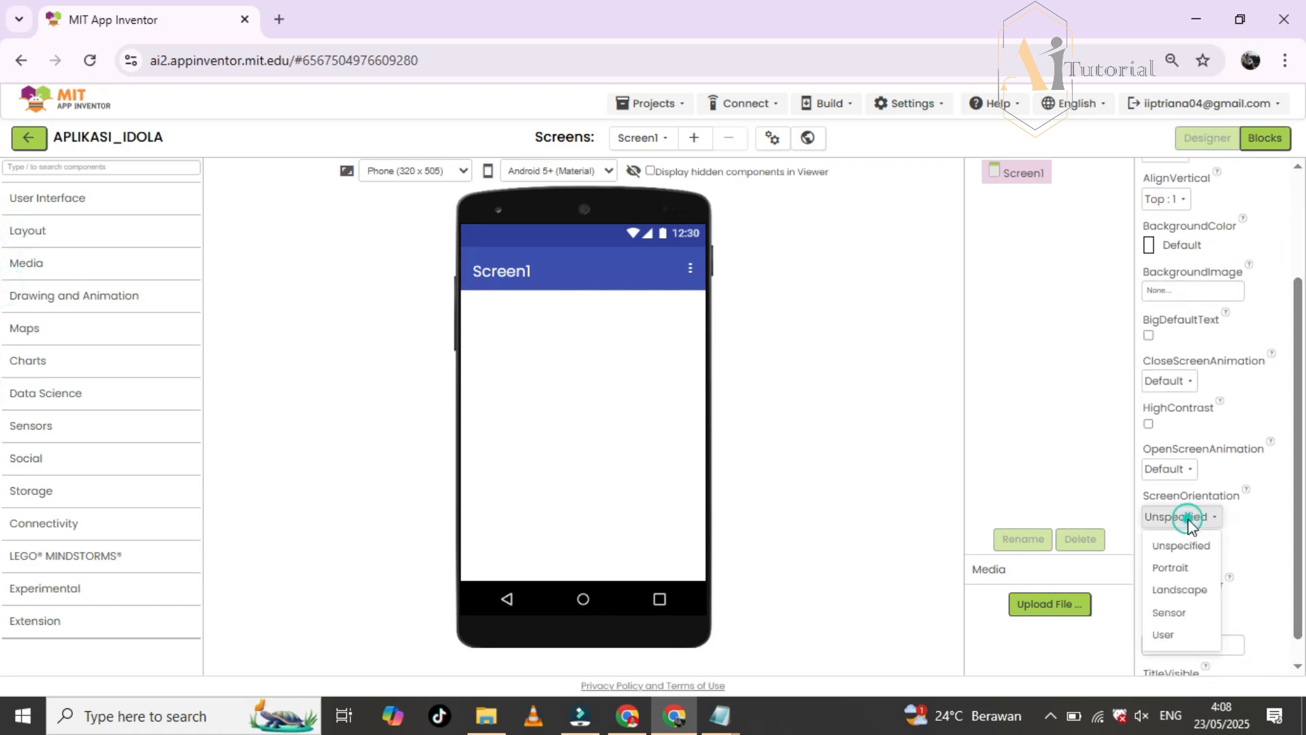
click(1196, 592)
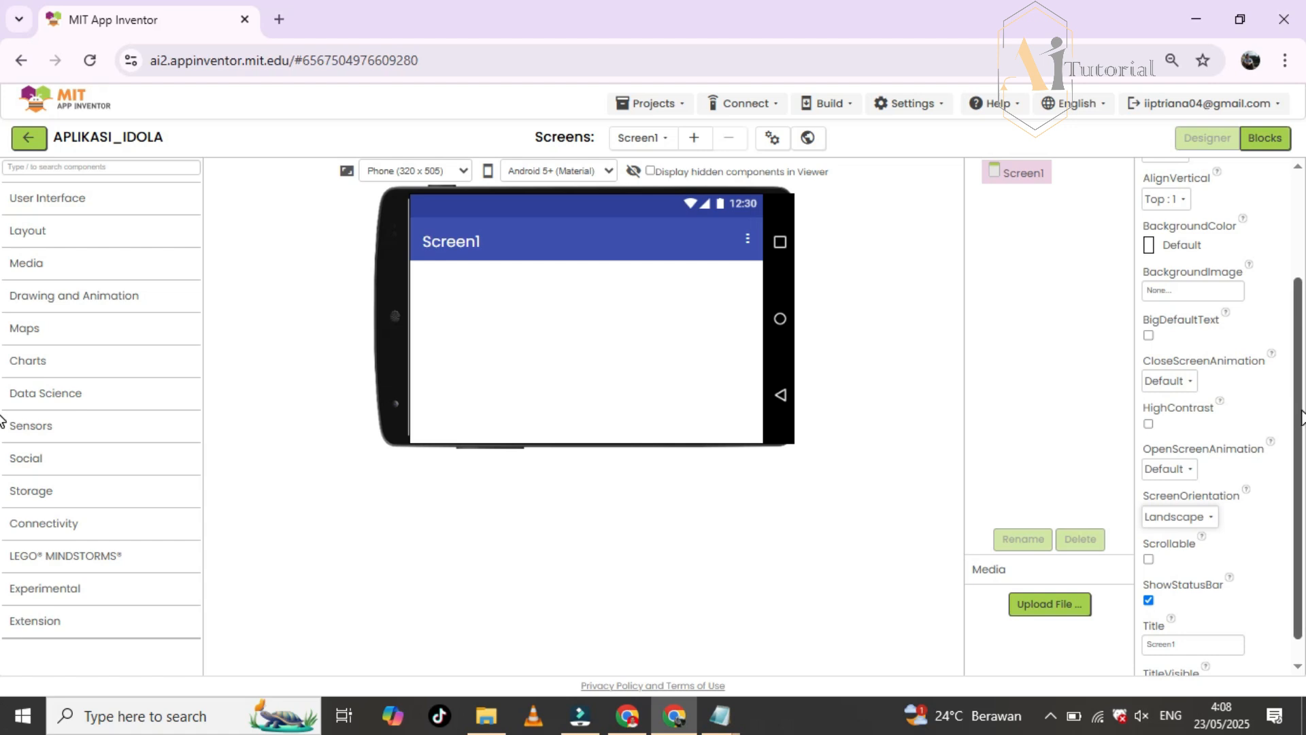
- Set Screen1's Title property to MENU UTAMA
drag(1301, 409, 1296, 359)
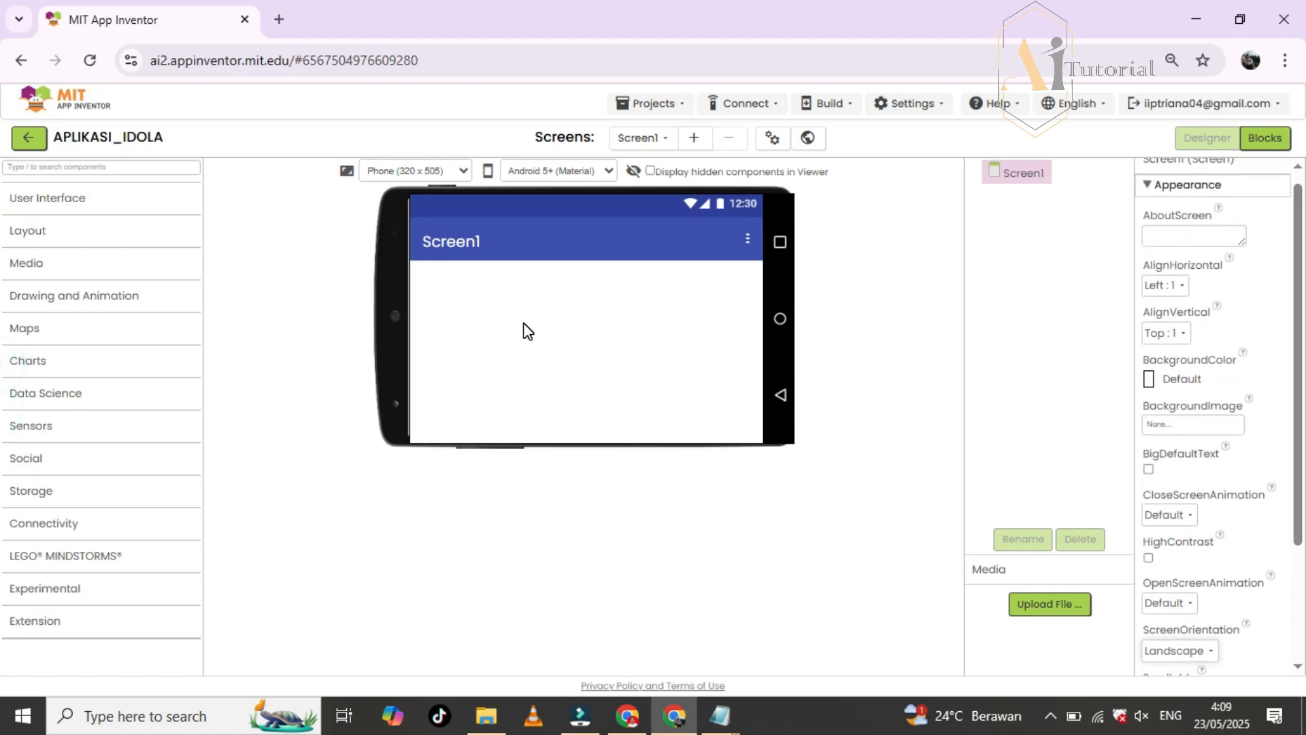
click(426, 240)
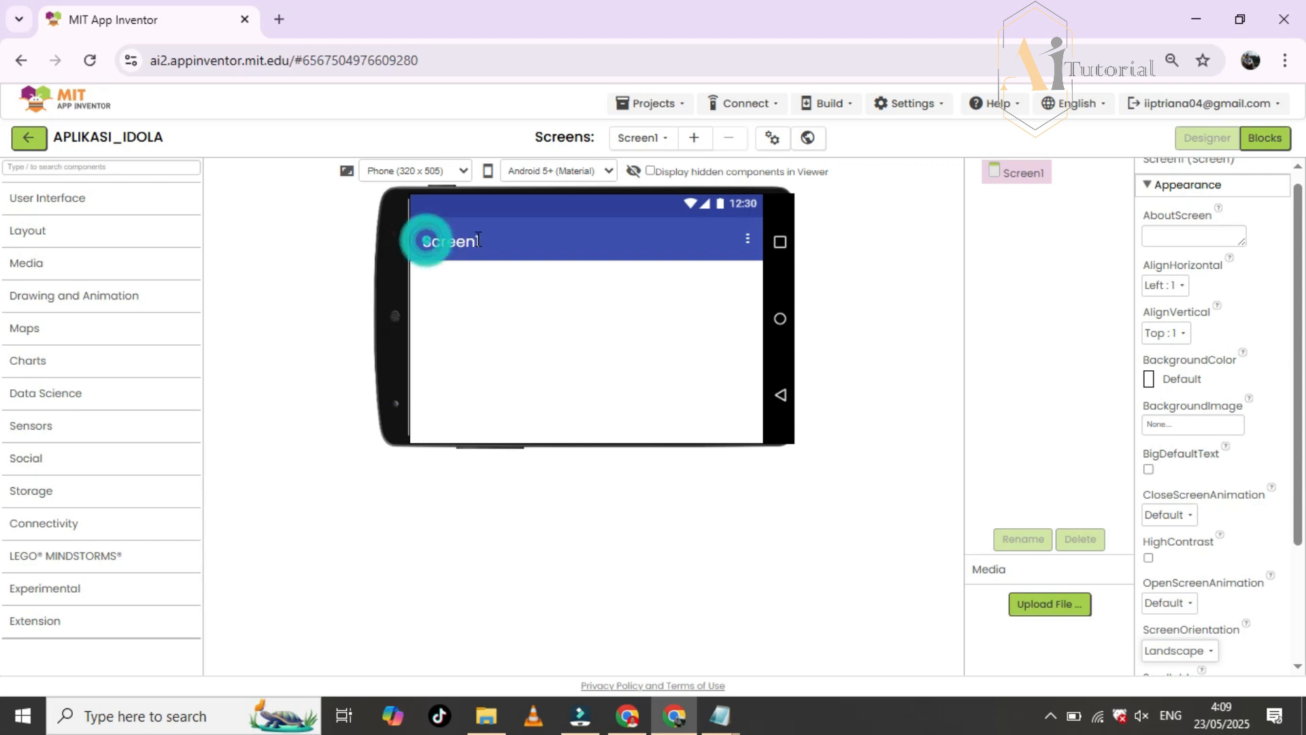
click(1007, 176)
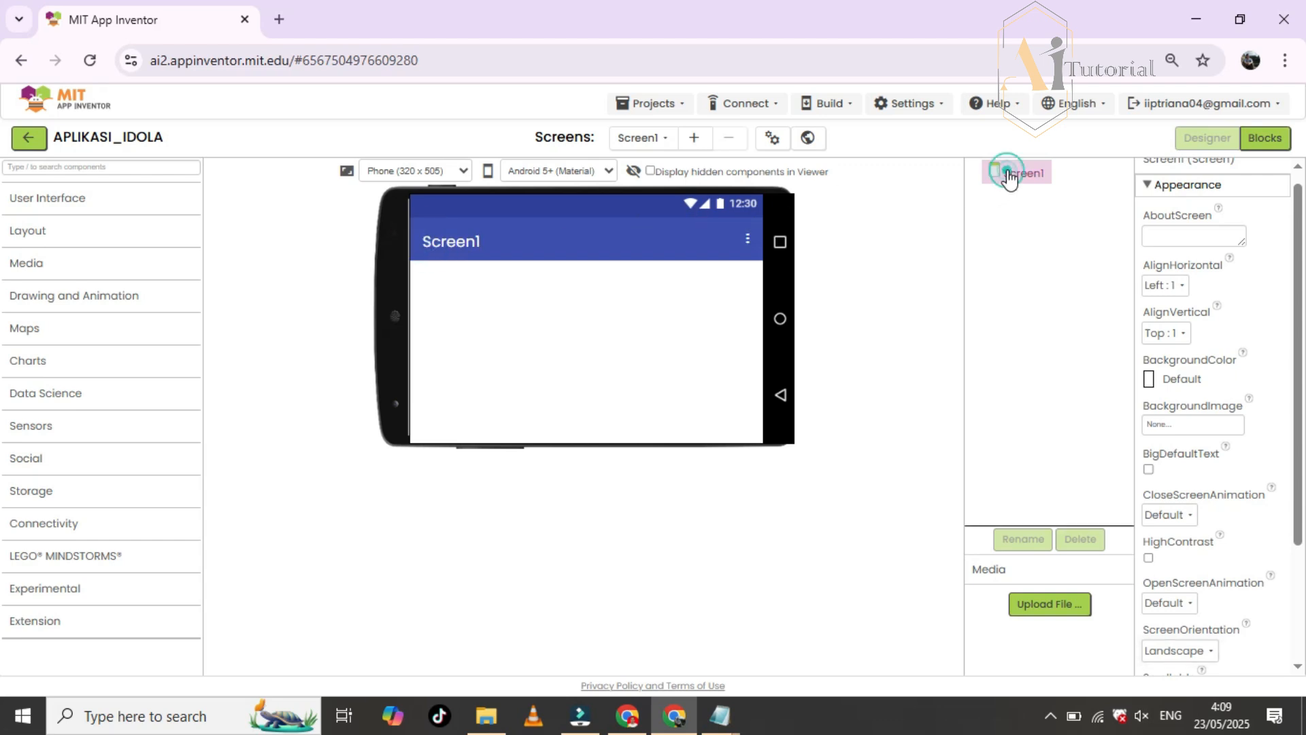
drag(1296, 233, 1304, 387)
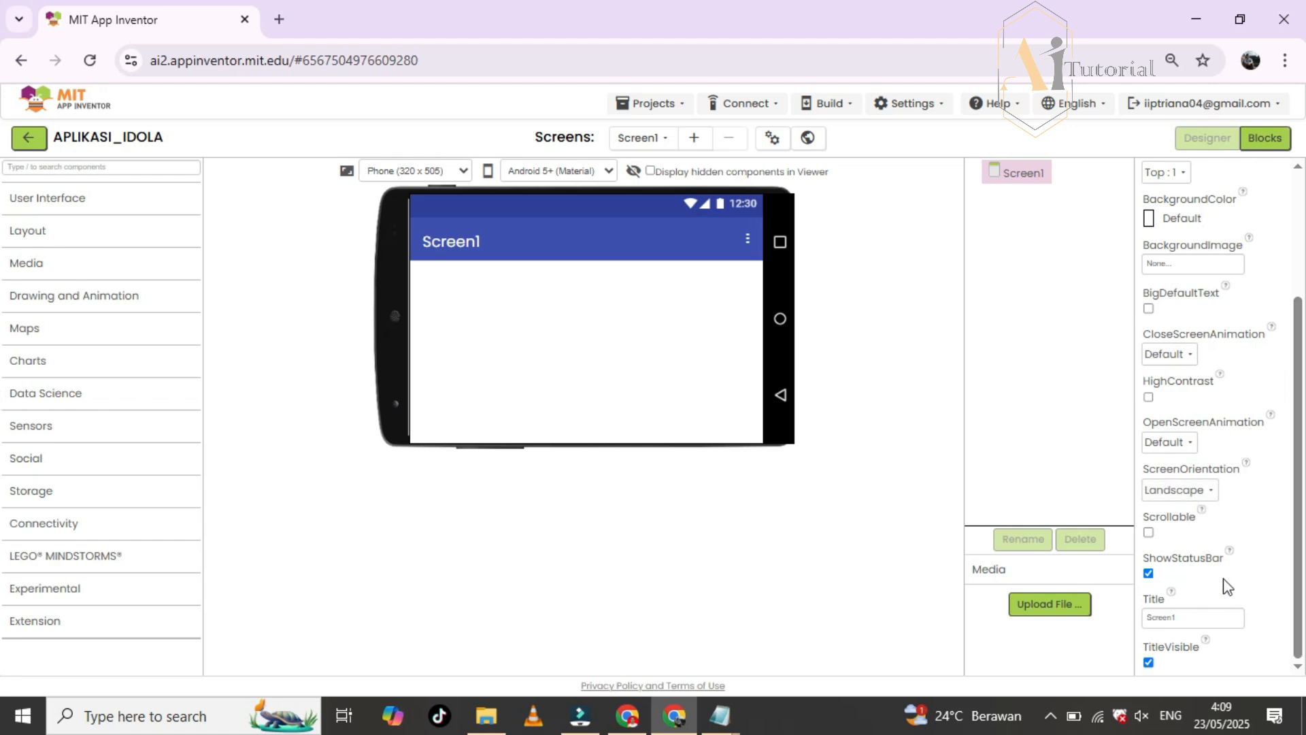
drag(1196, 617, 1148, 617)
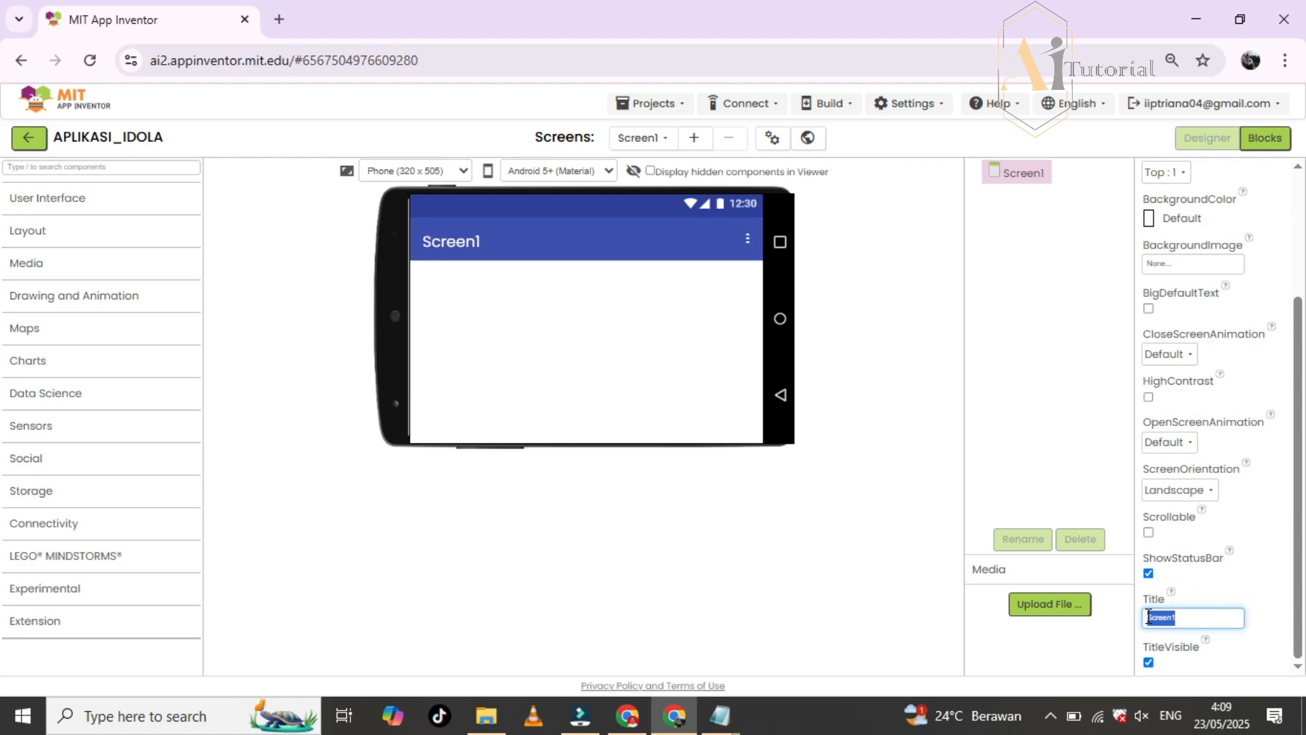
text(MENU UTAMA)
click(1023, 453)
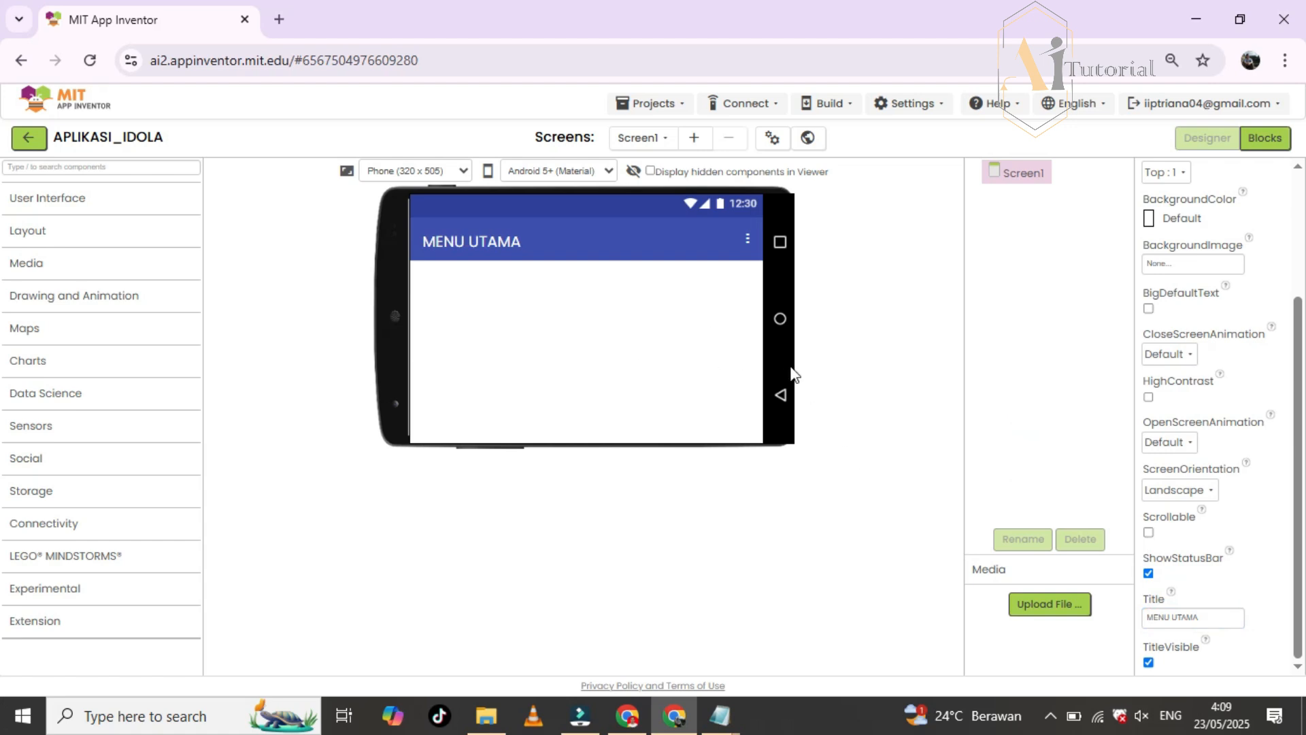
- Set Screen1's BackgroundColor to Cyan and its AlignHorizontal to Center
click(1149, 219)
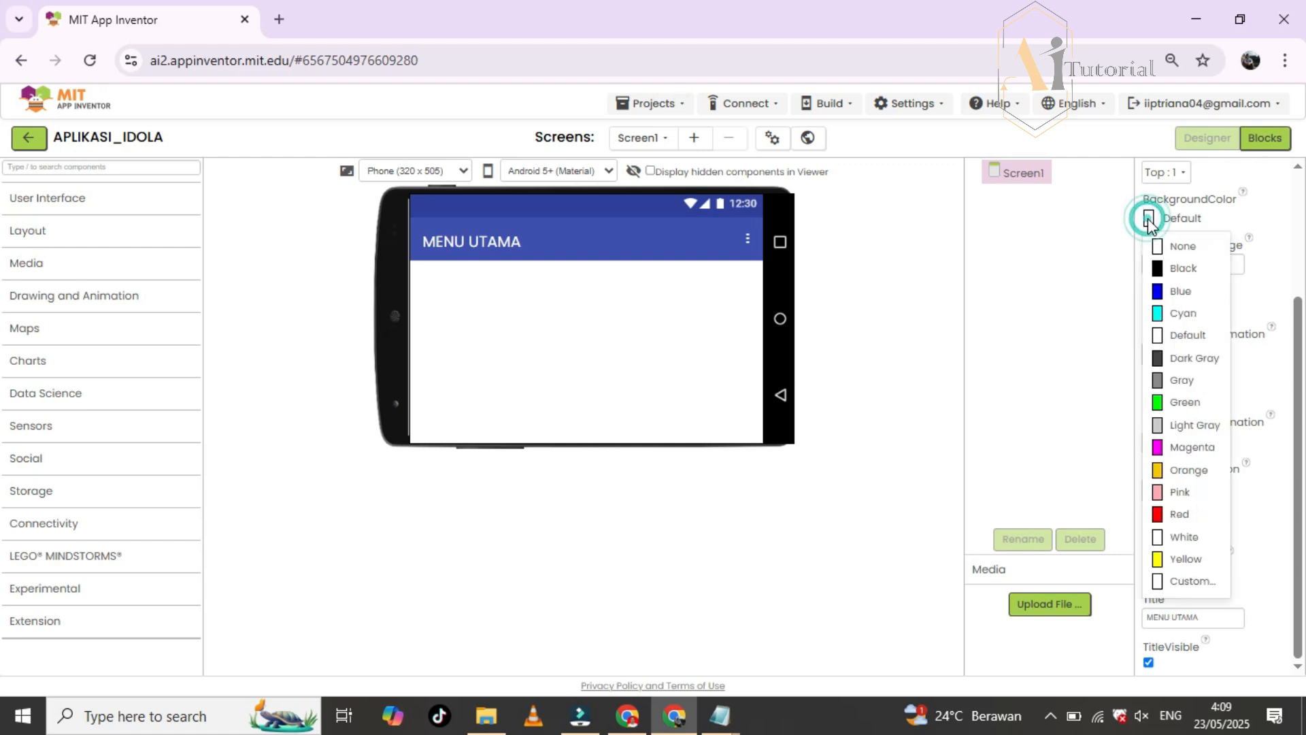
click(1172, 315)
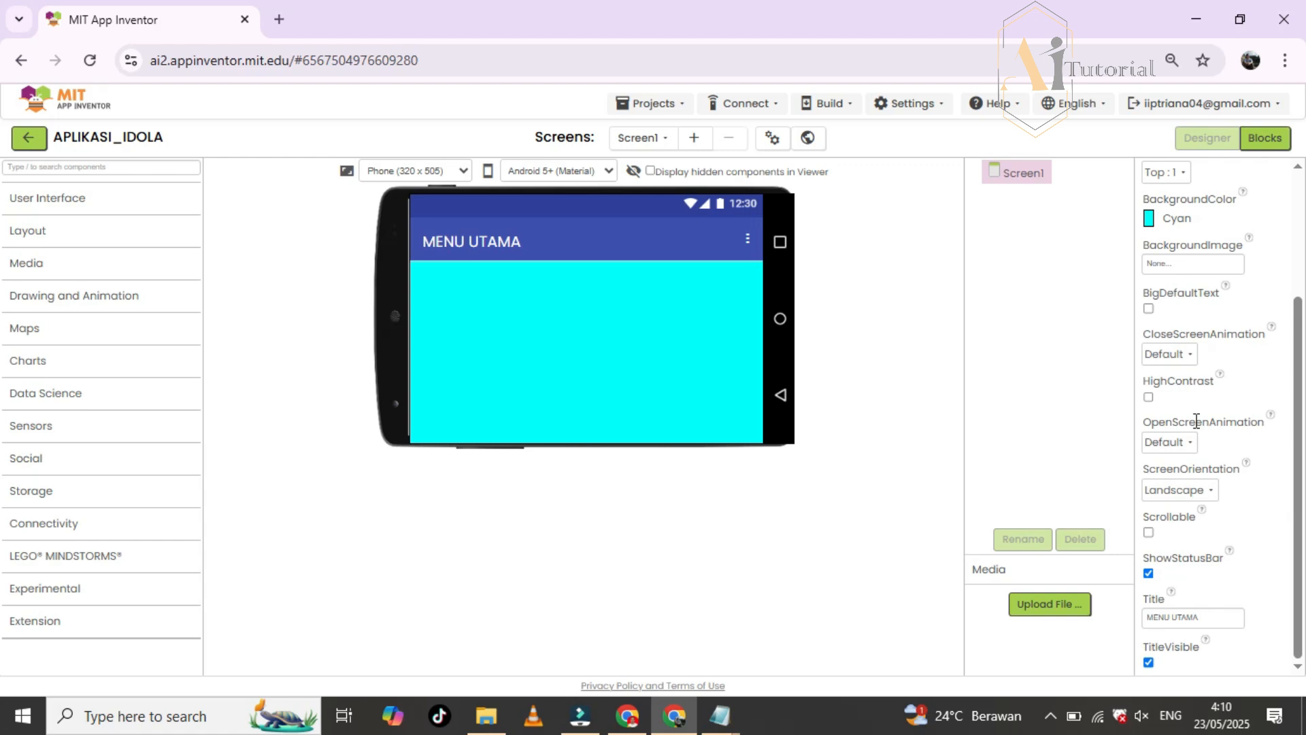
scroll(1197, 408, up, 3)
click(1162, 301)
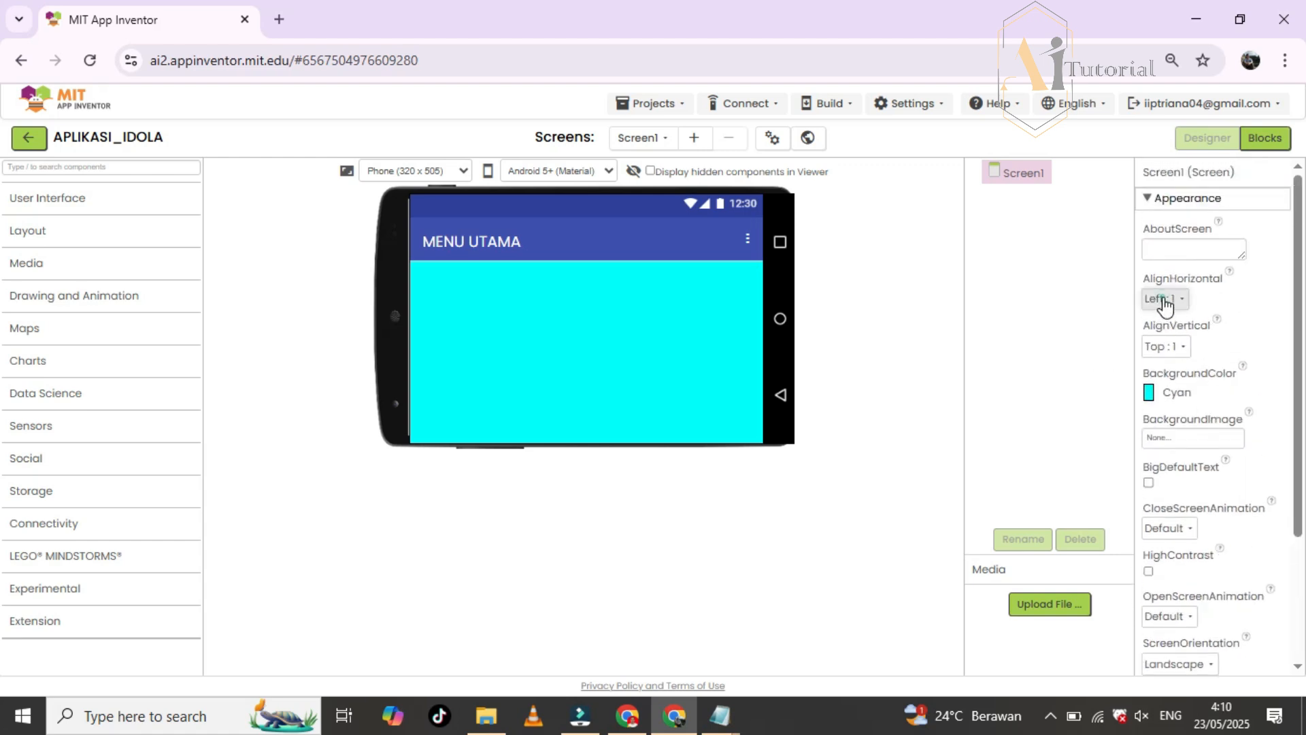
click(1166, 349)
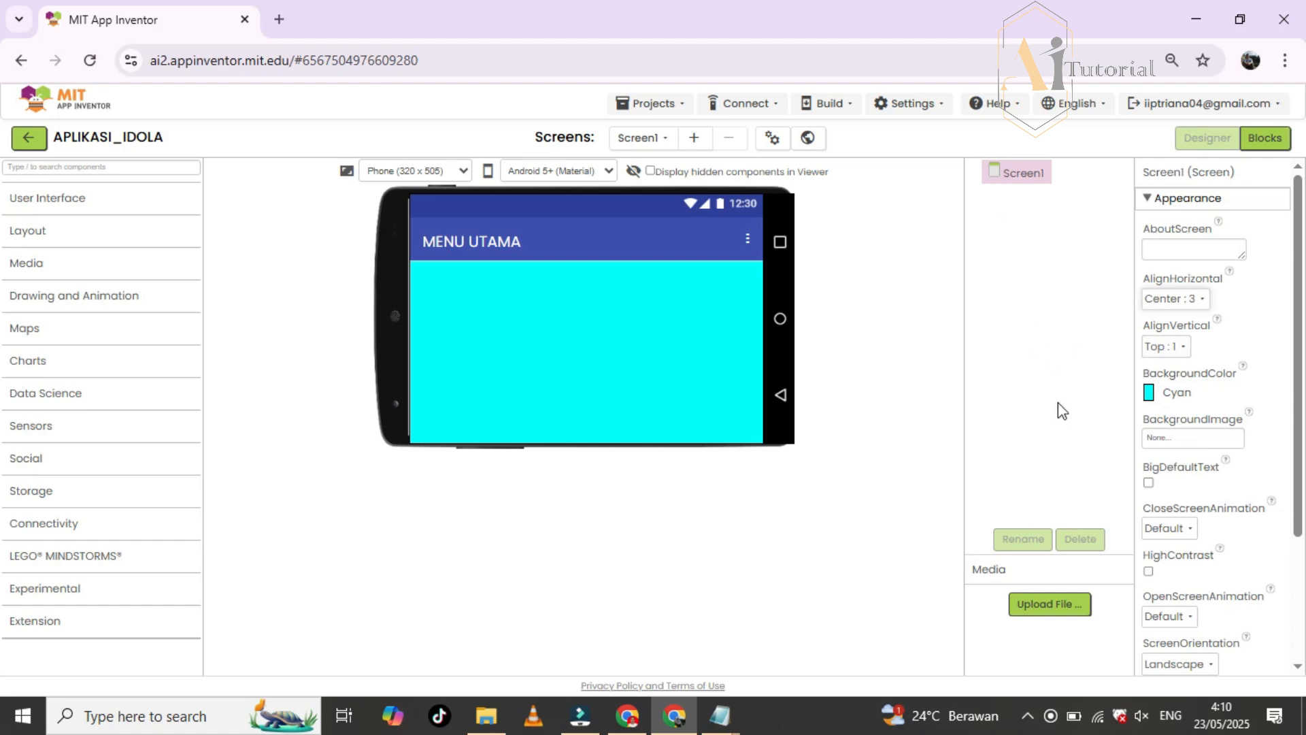
- Add a Label from the User Interface components to Screen1 and set its text to APLIKASI IDOLA
click(80, 199)
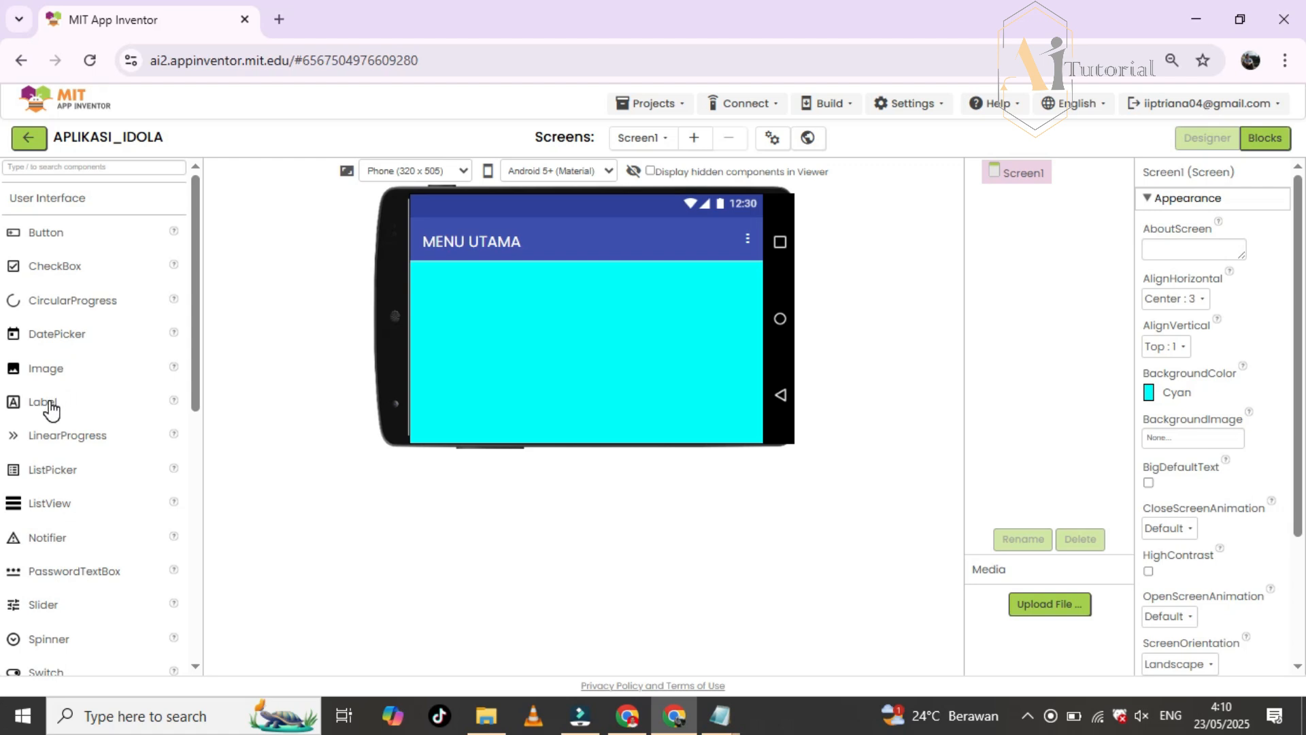
drag(51, 408, 537, 300)
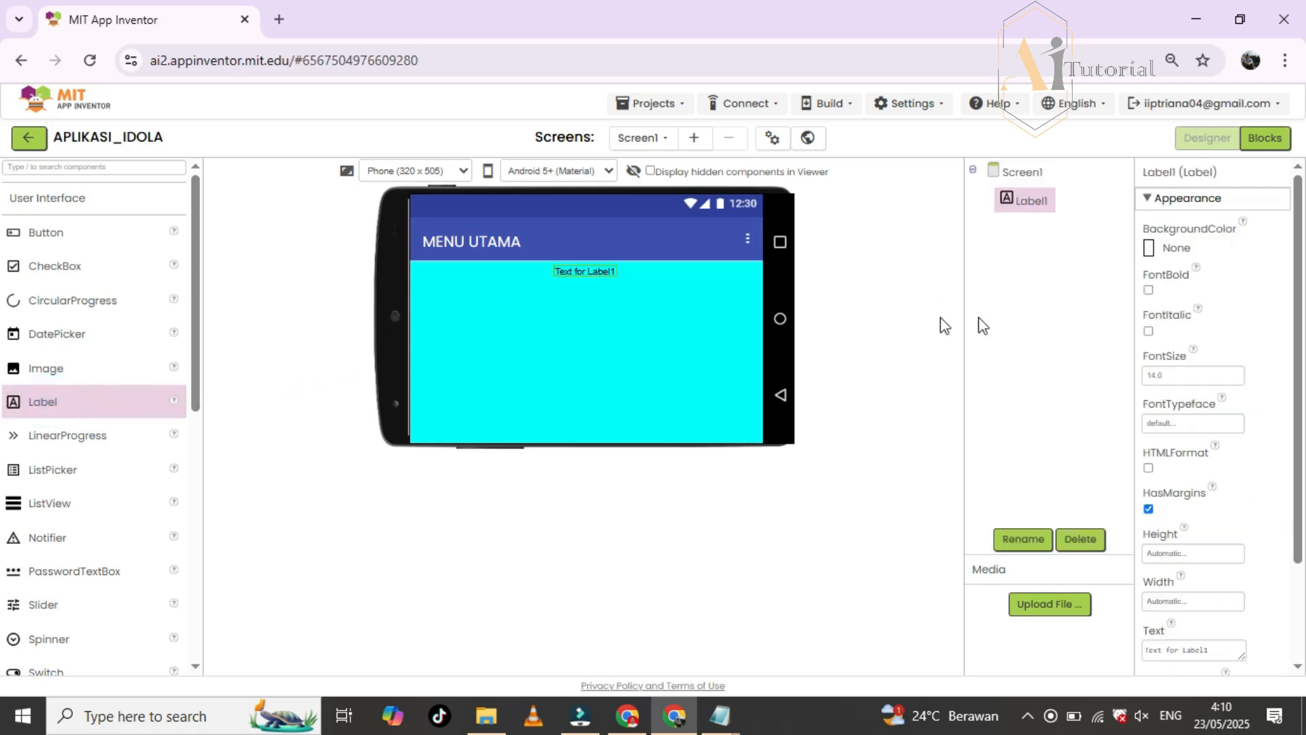
scroll(1225, 517, down, 2)
click(1226, 517)
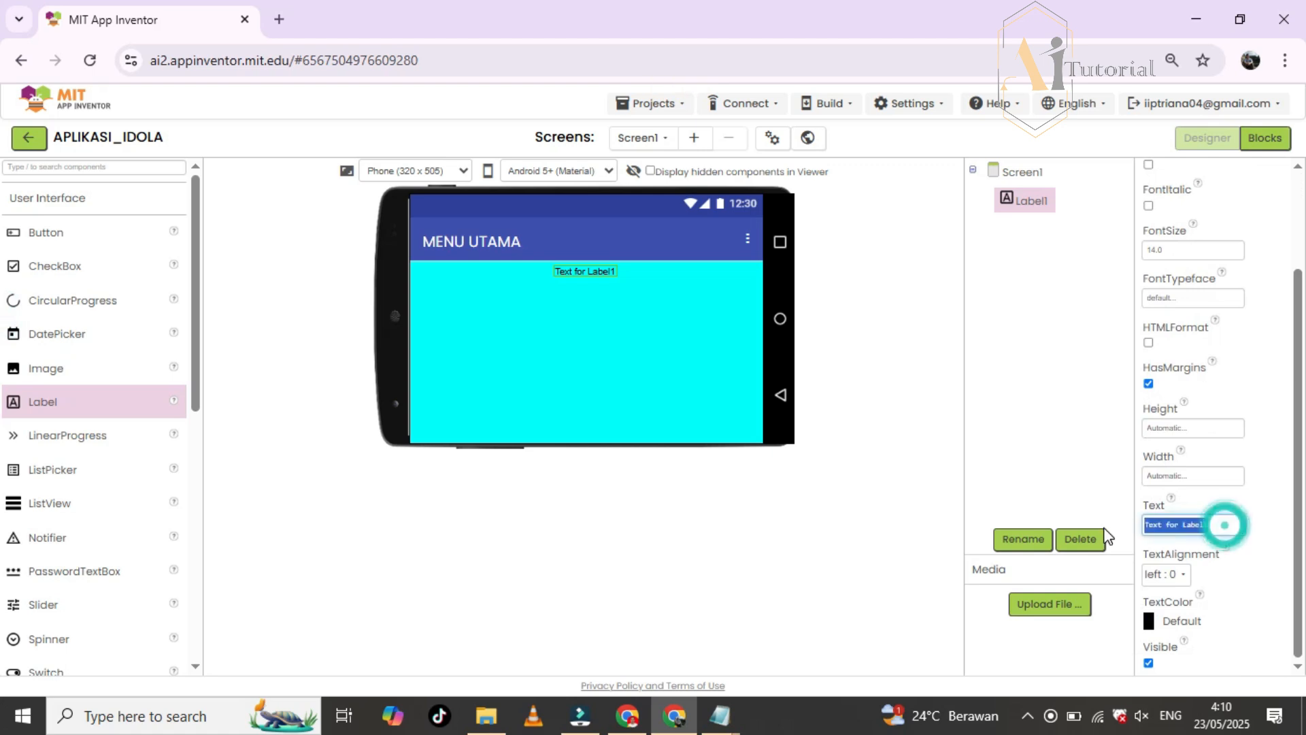
text(APLIKASI IDO)
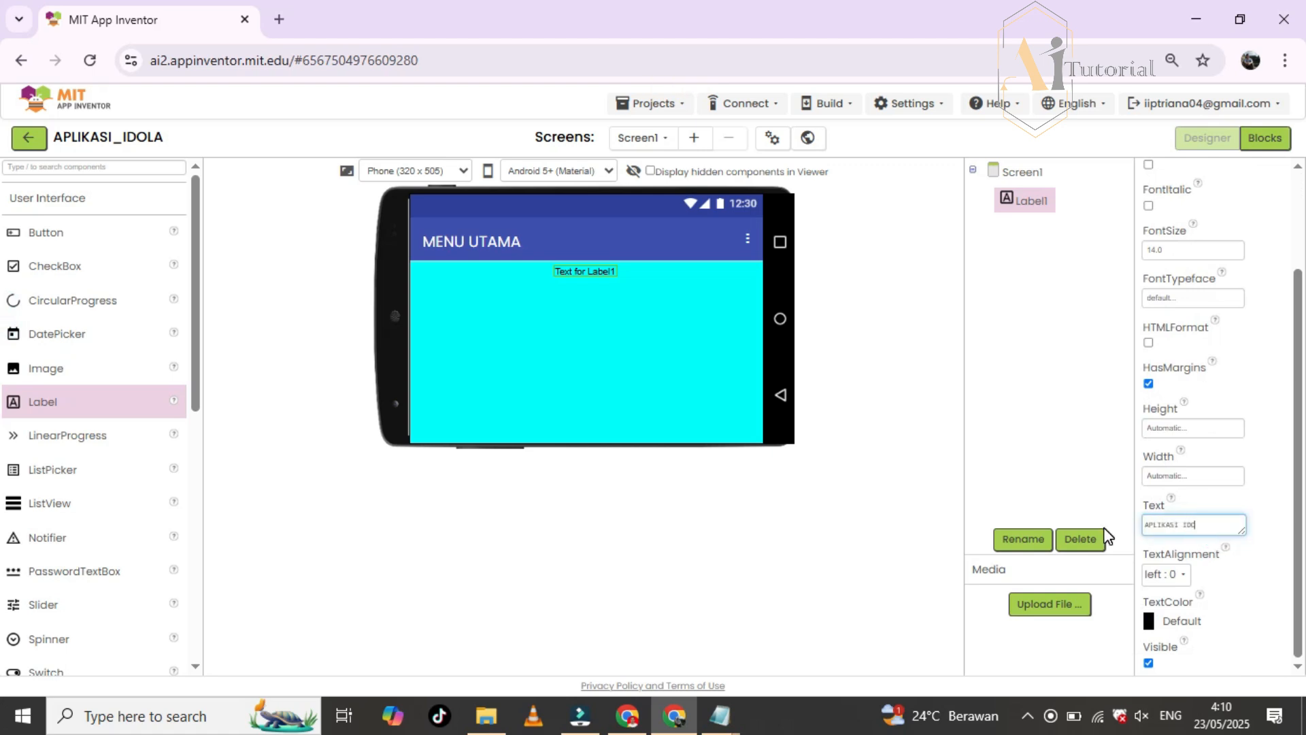
text(LA)
key(Return)
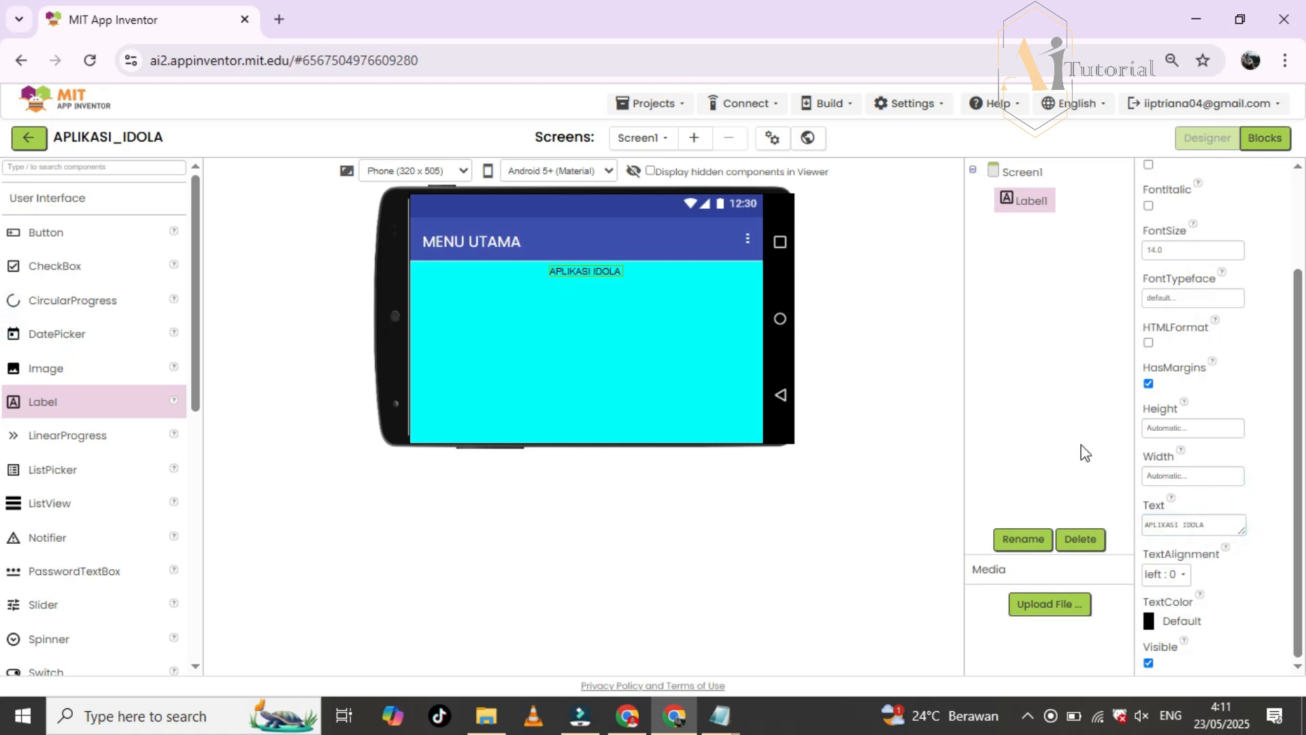
- Set the APLIKASI IDOLA label's FontSize to 20 and make its text bold
click(1176, 250)
double_click(1147, 249)
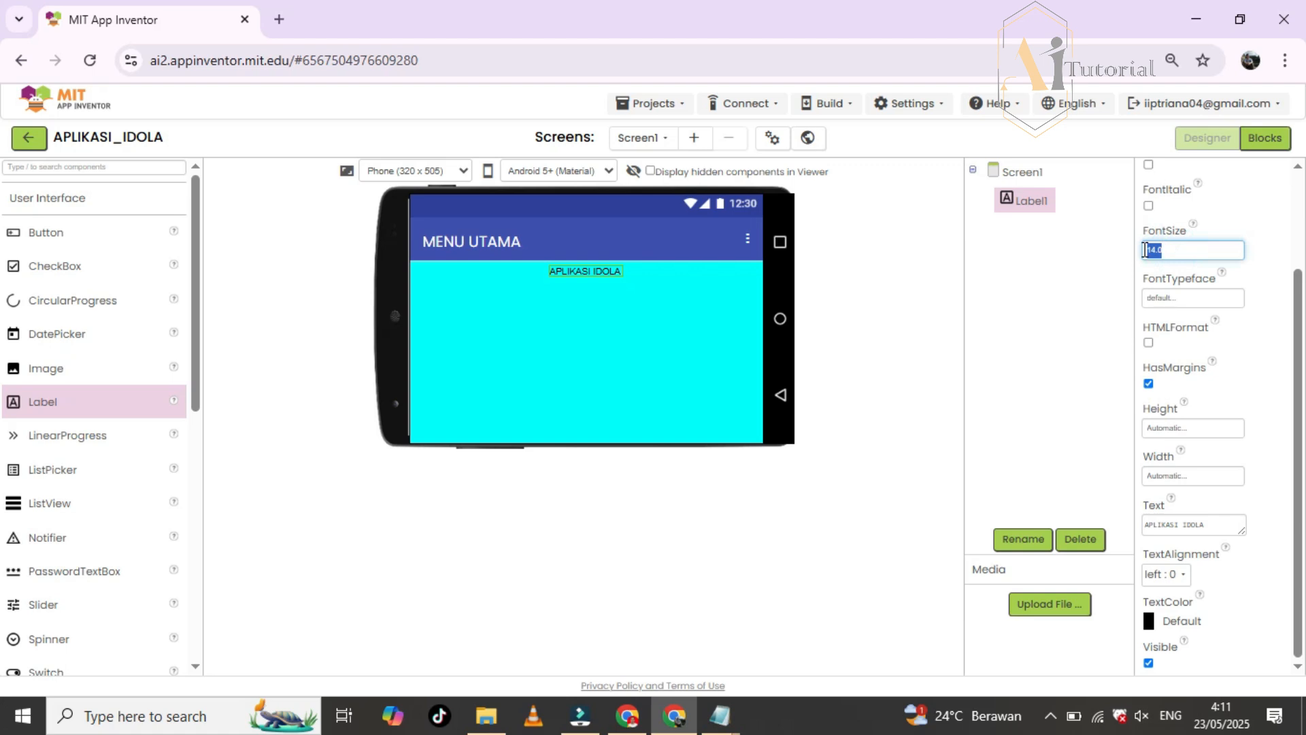
text(20)
click(1255, 276)
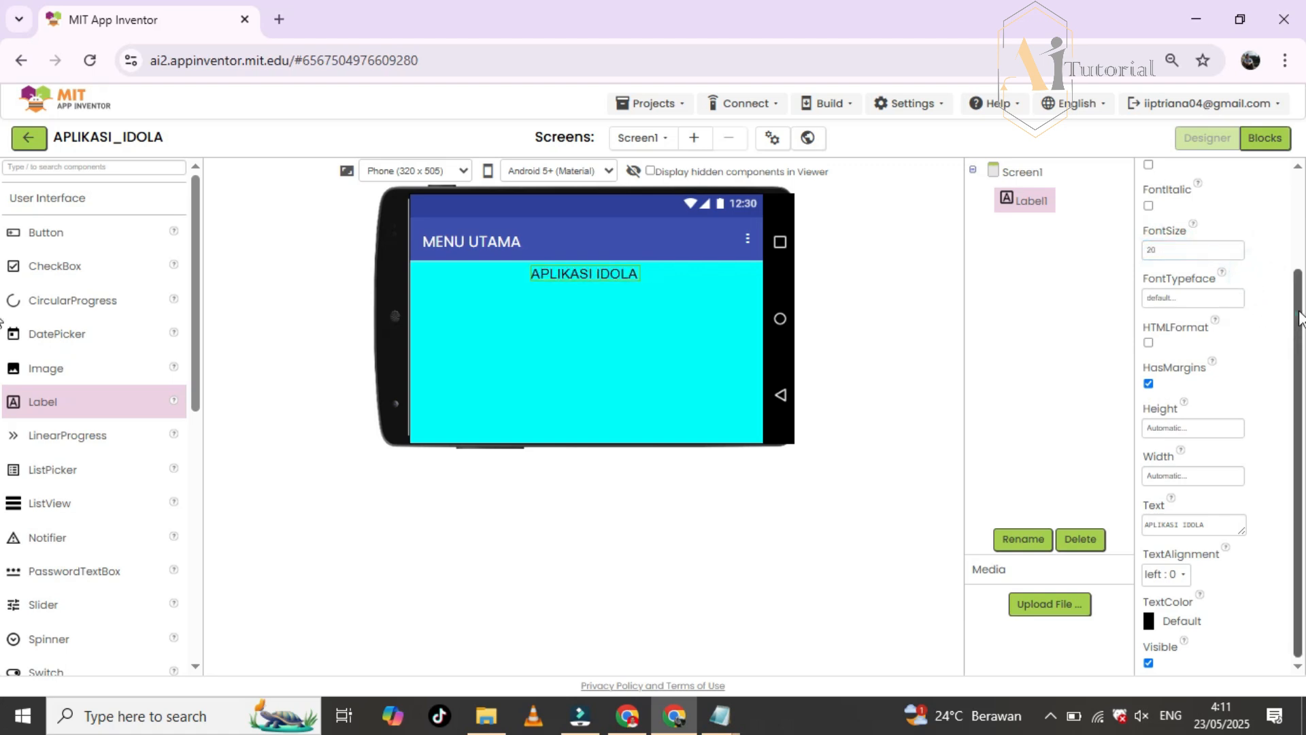
drag(1297, 327, 1304, 235)
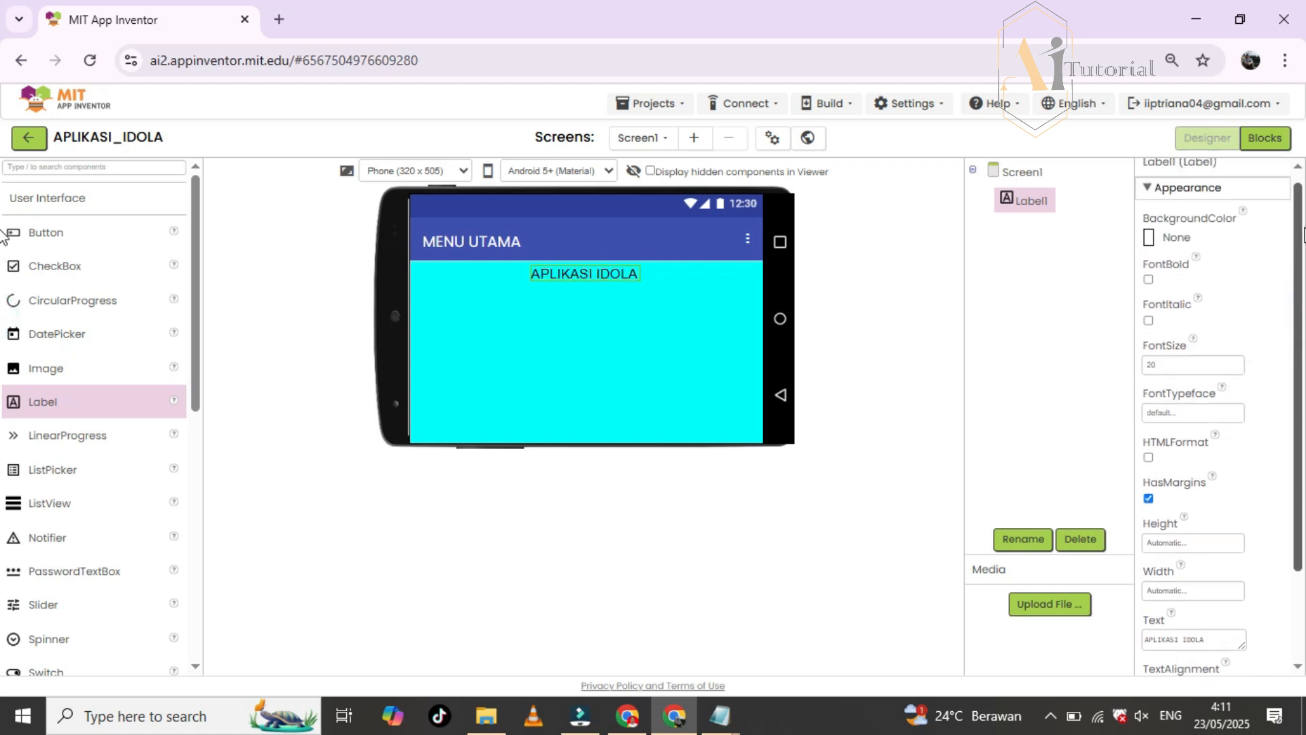
click(1148, 280)
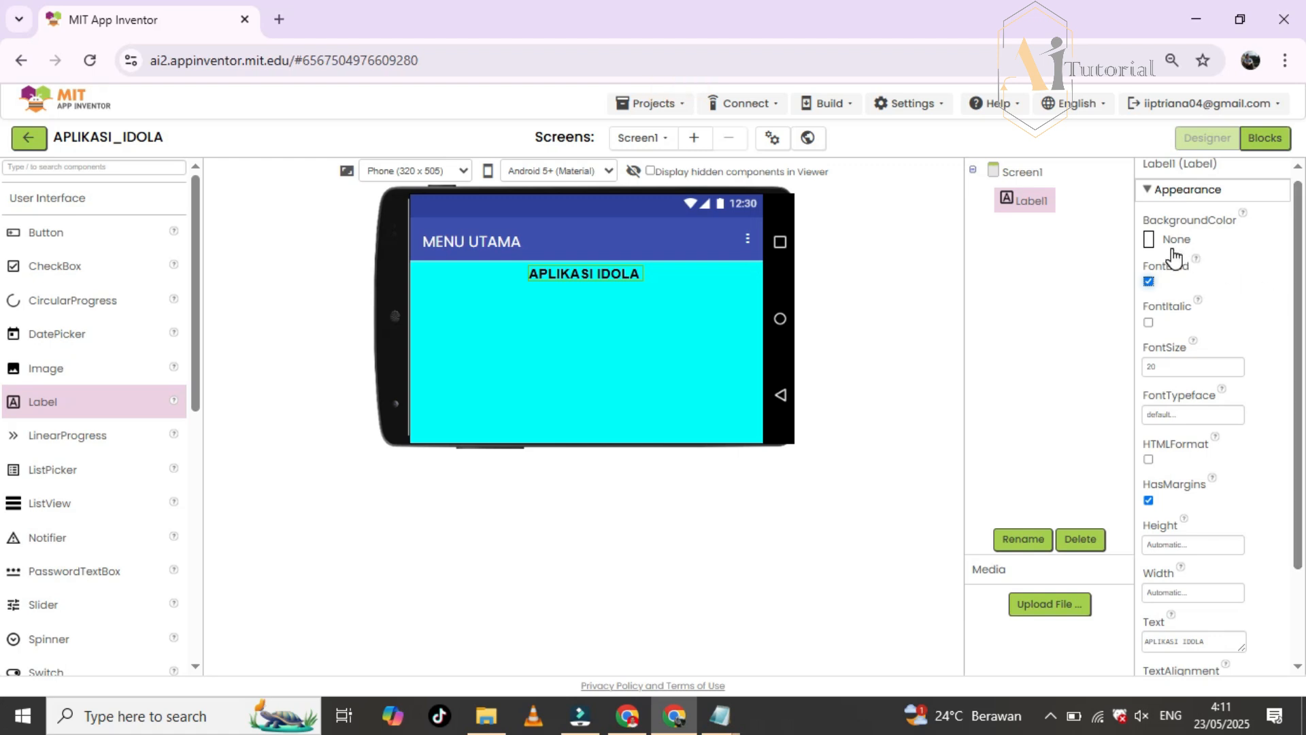
- Give the APLIKASI IDOLA label a Green background and set its Width to Fill parent
click(1148, 240)
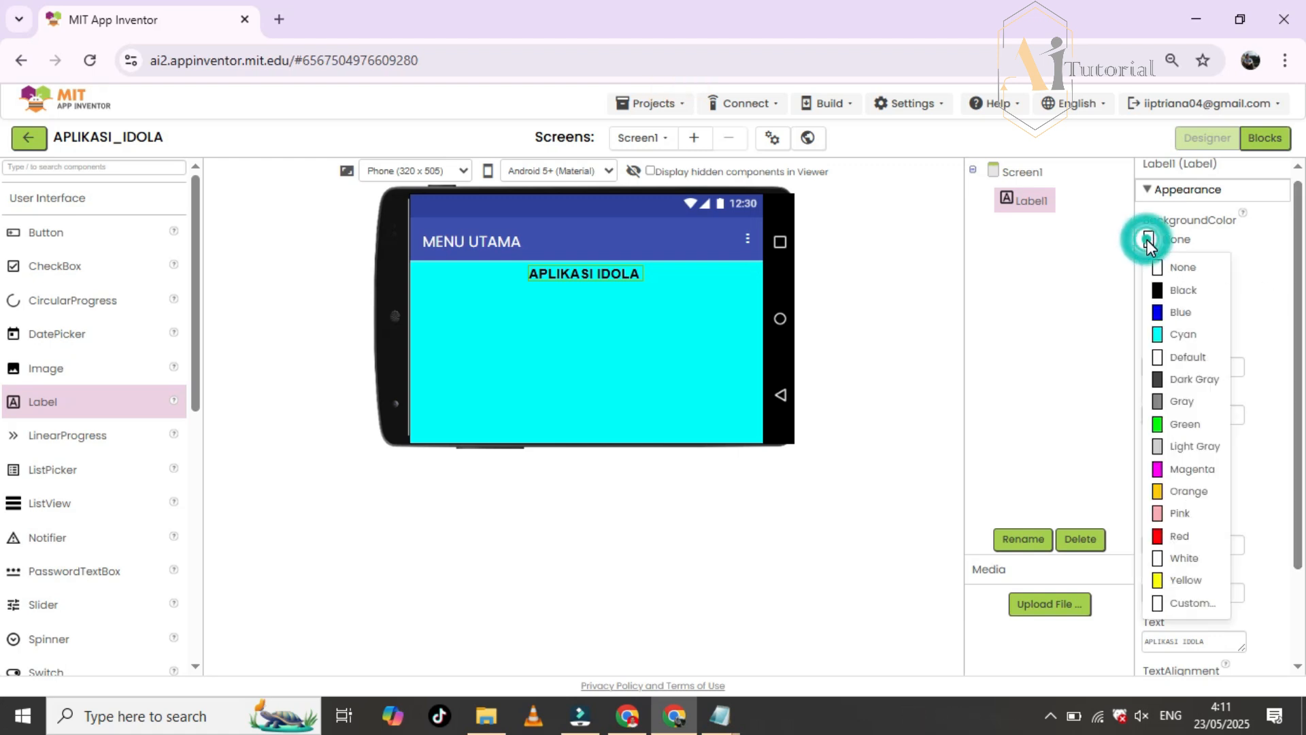
click(1165, 424)
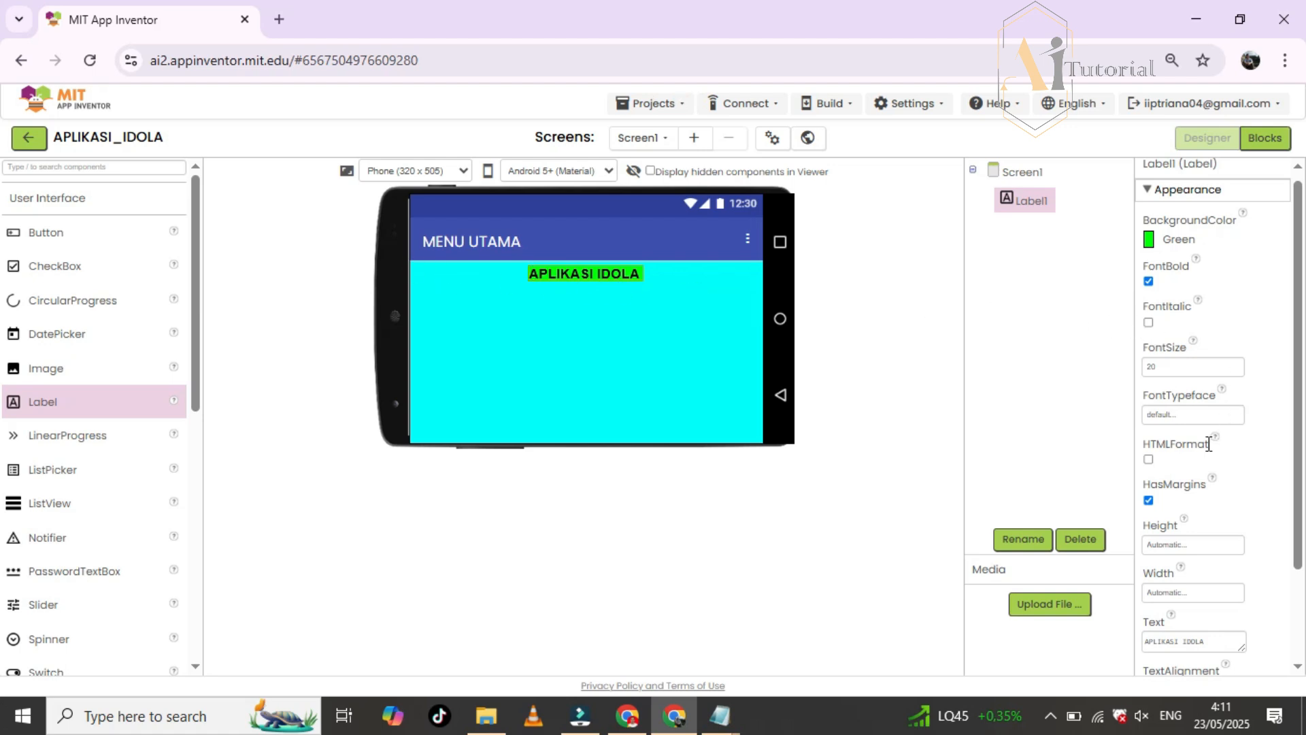
drag(1298, 447, 1299, 522)
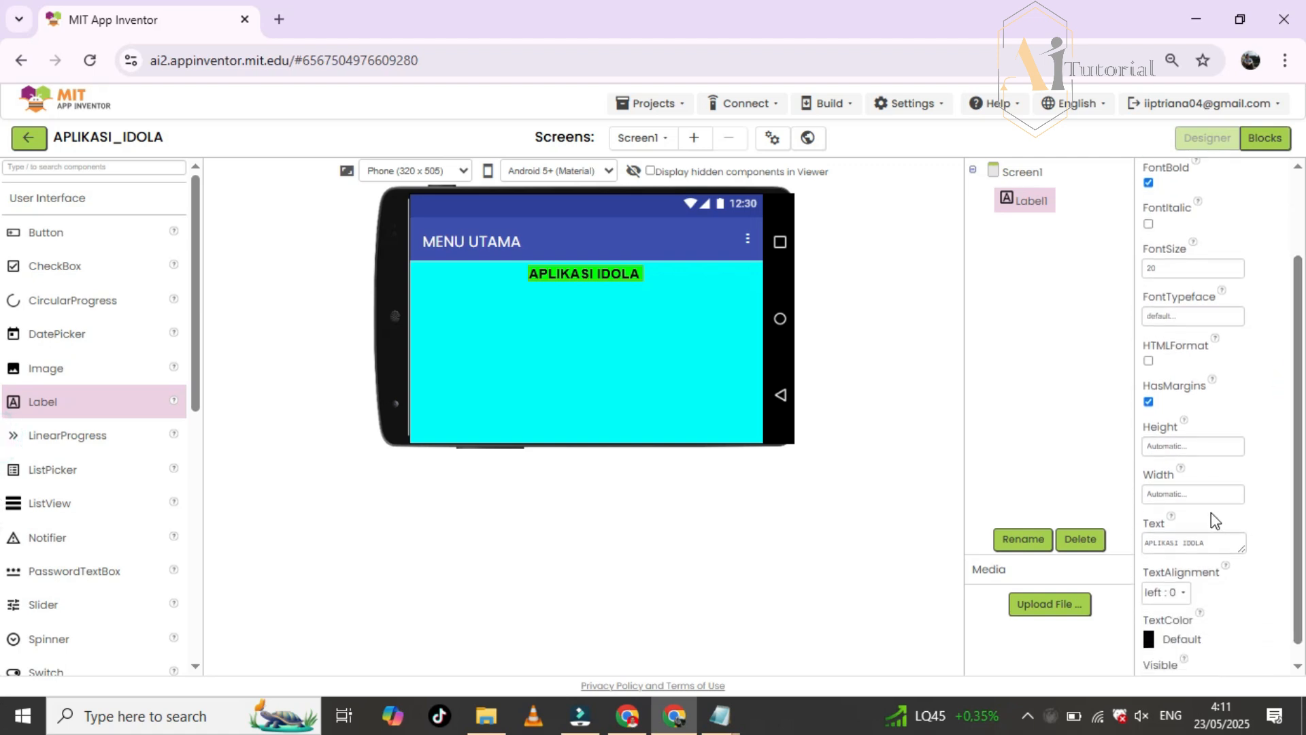
click(1182, 494)
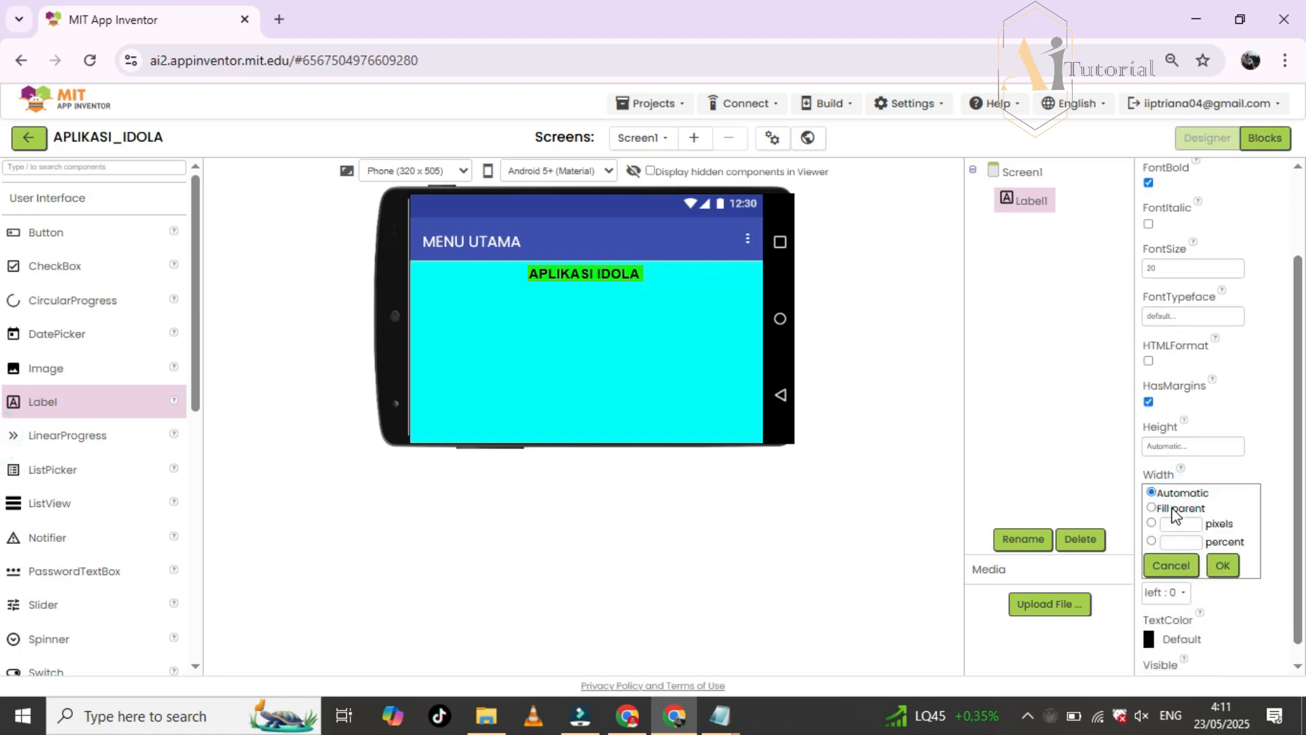
click(1177, 510)
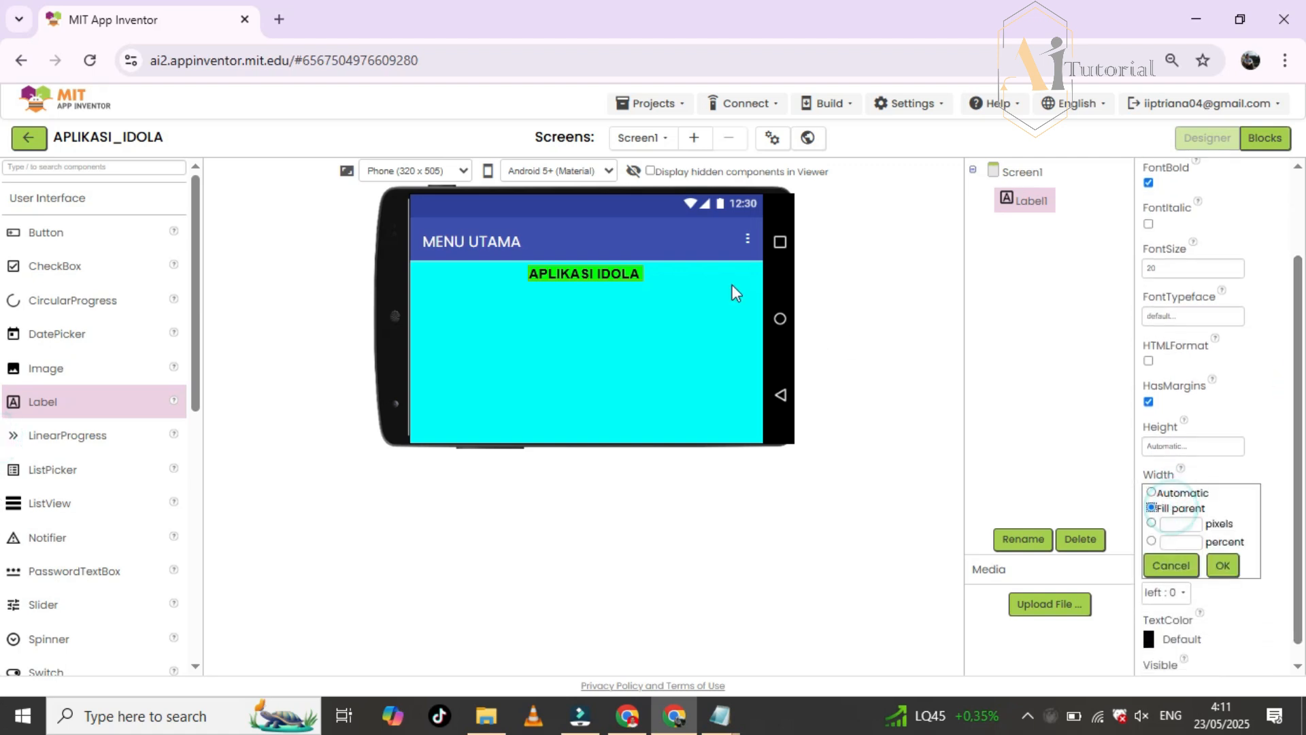
click(1222, 566)
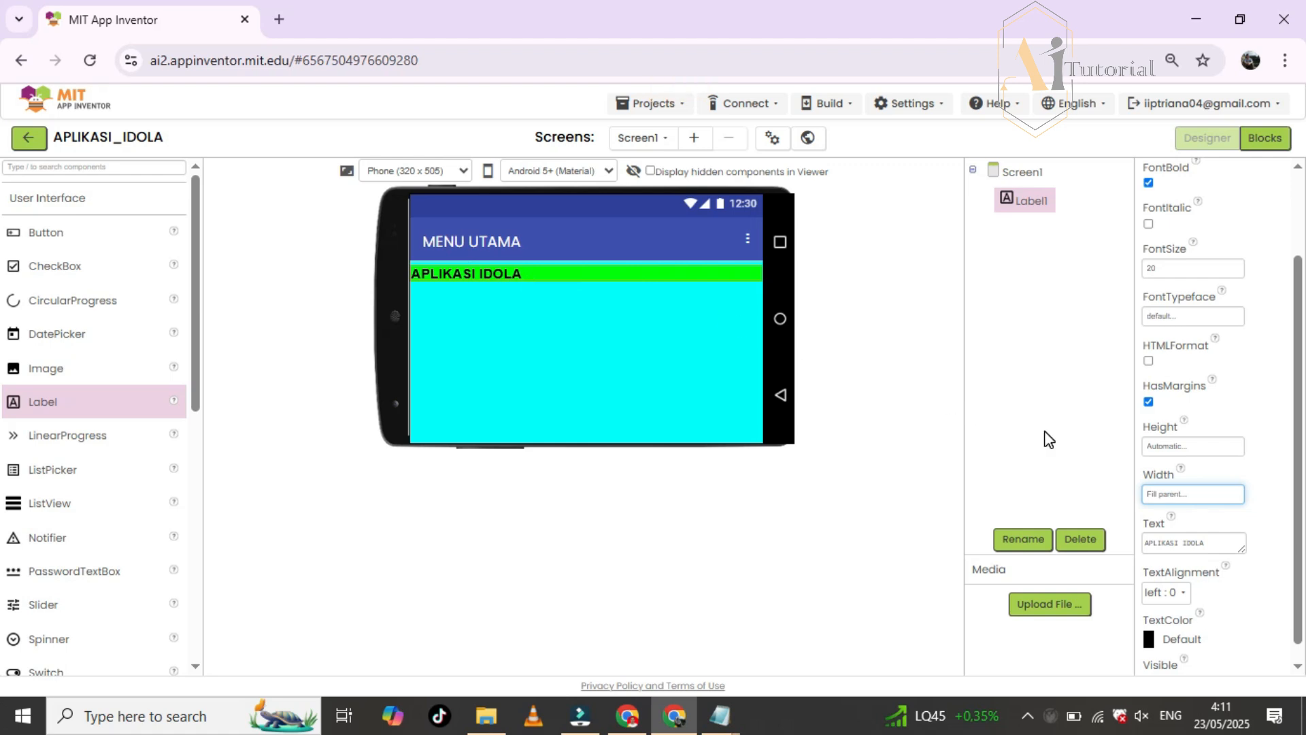
- Set the APLIKASI IDOLA label's TextAlignment to center and its TextColor to Red
scroll(1297, 401, down, 1)
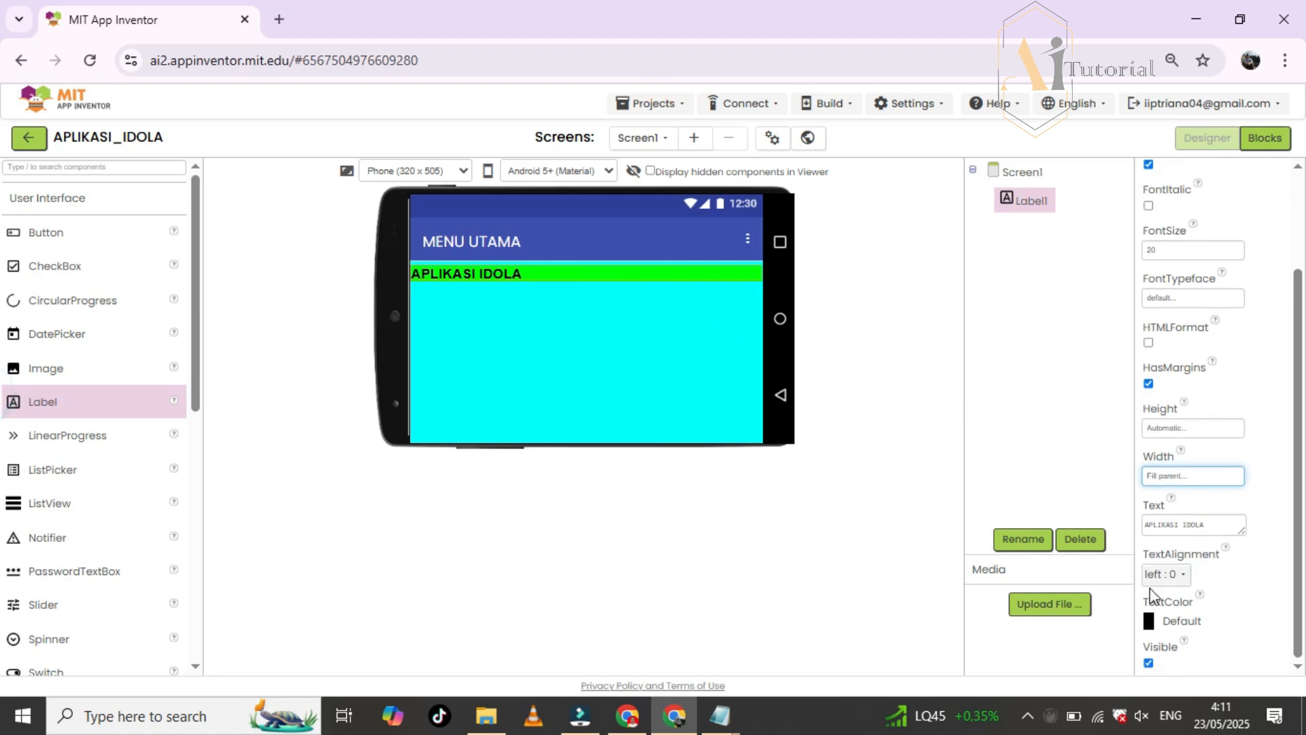
click(1165, 574)
click(1167, 623)
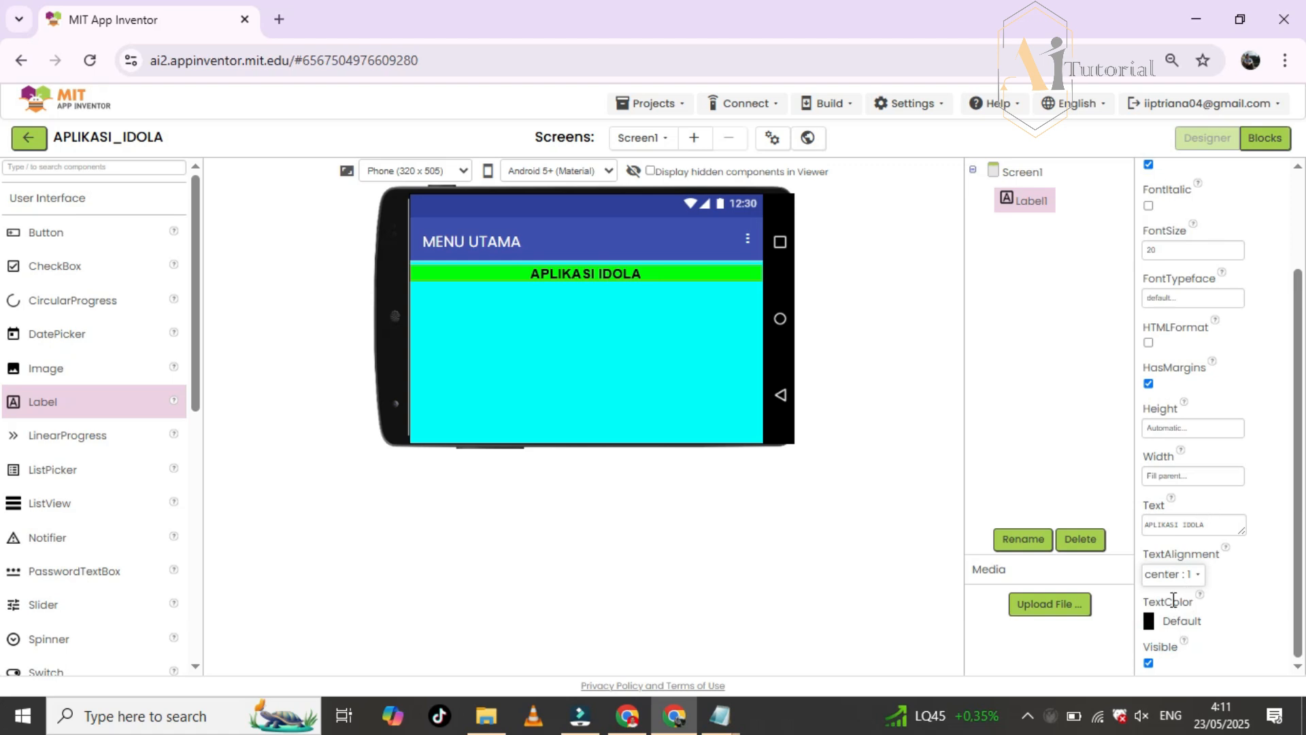
click(1149, 621)
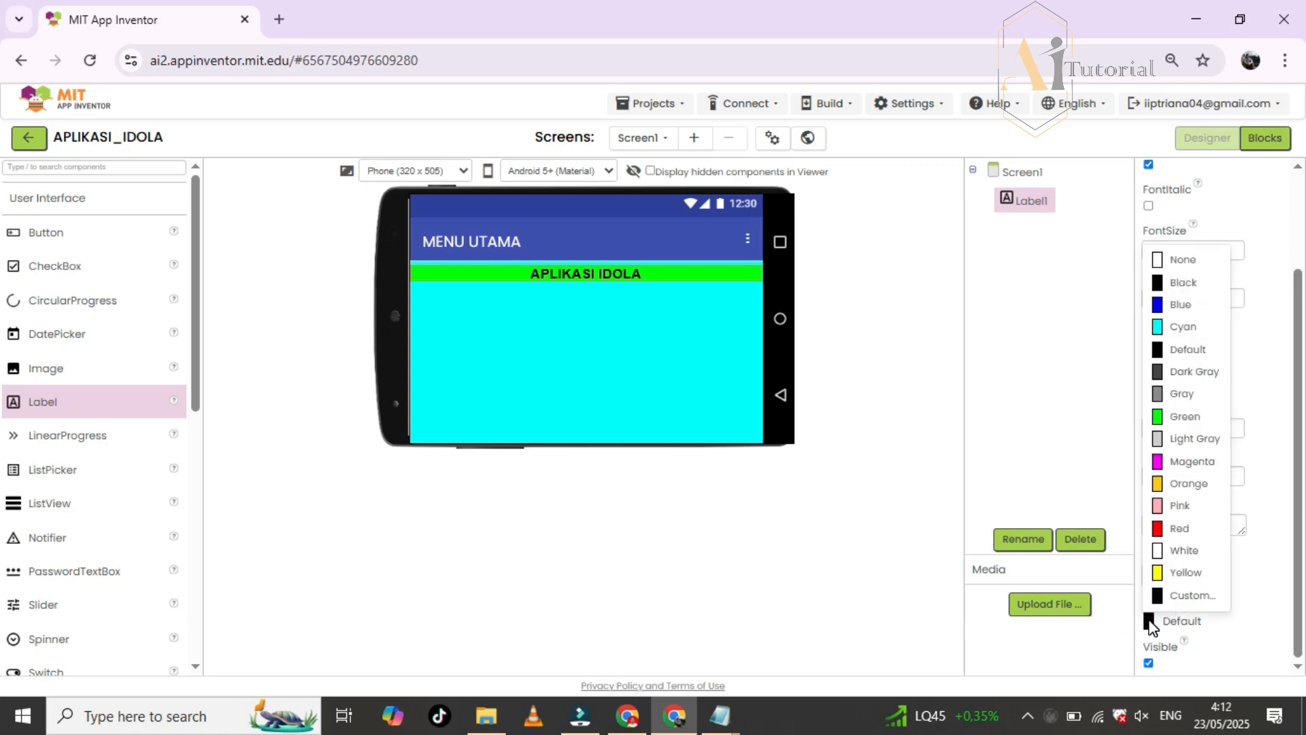
click(1175, 528)
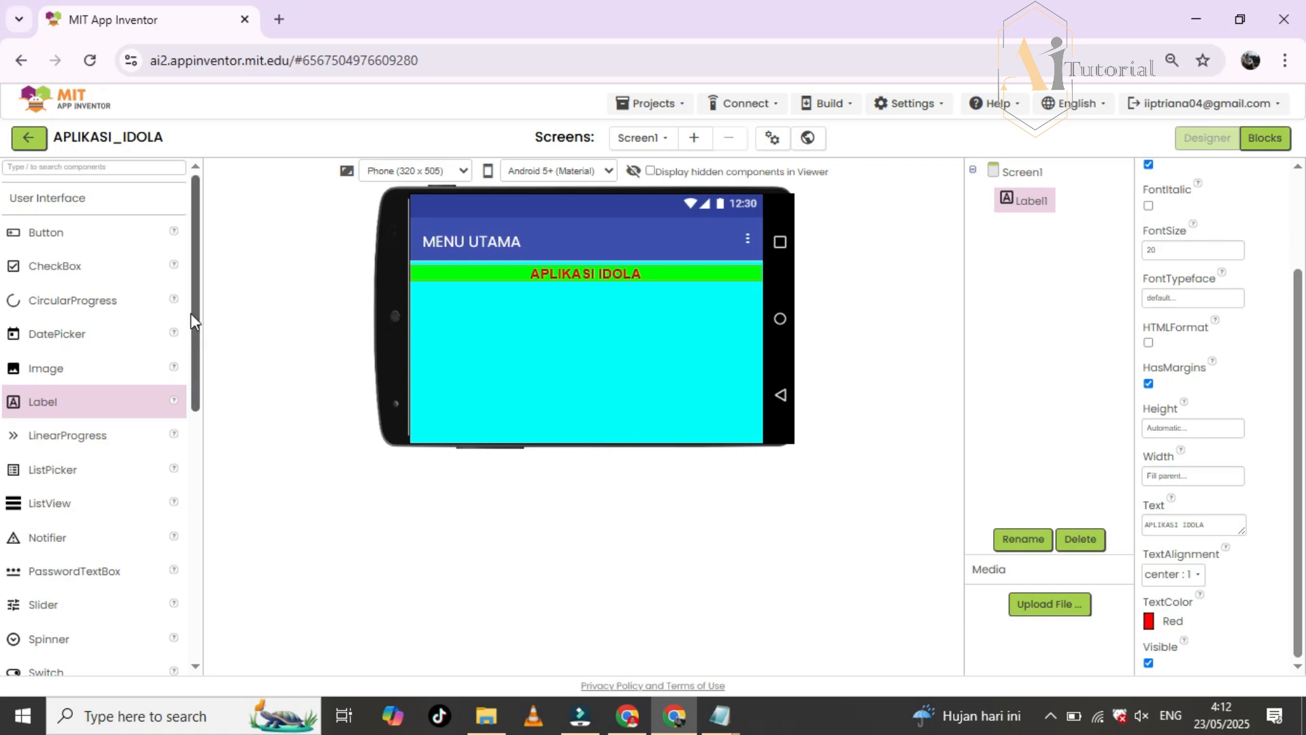
- Add two HorizontalArrangement layout components to Screen1, one under the other below the APLIKASI IDOLA label
click(131, 201)
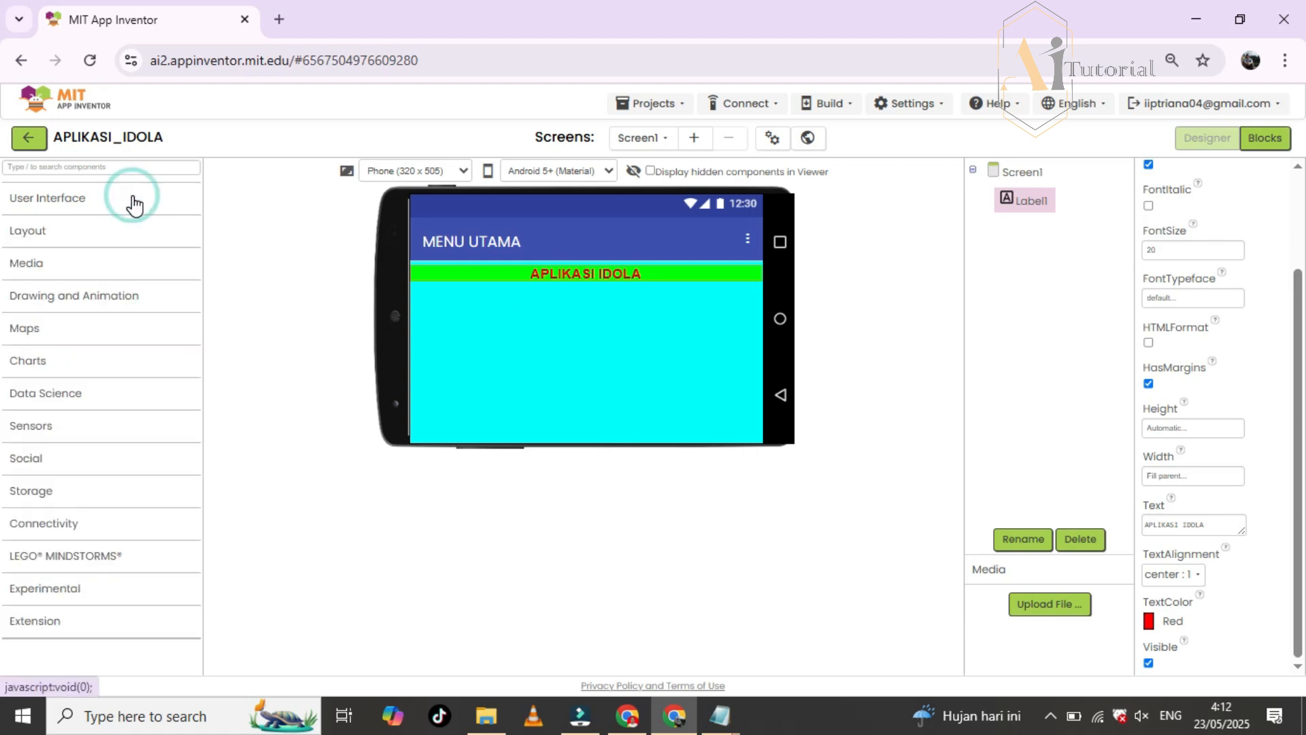
click(98, 240)
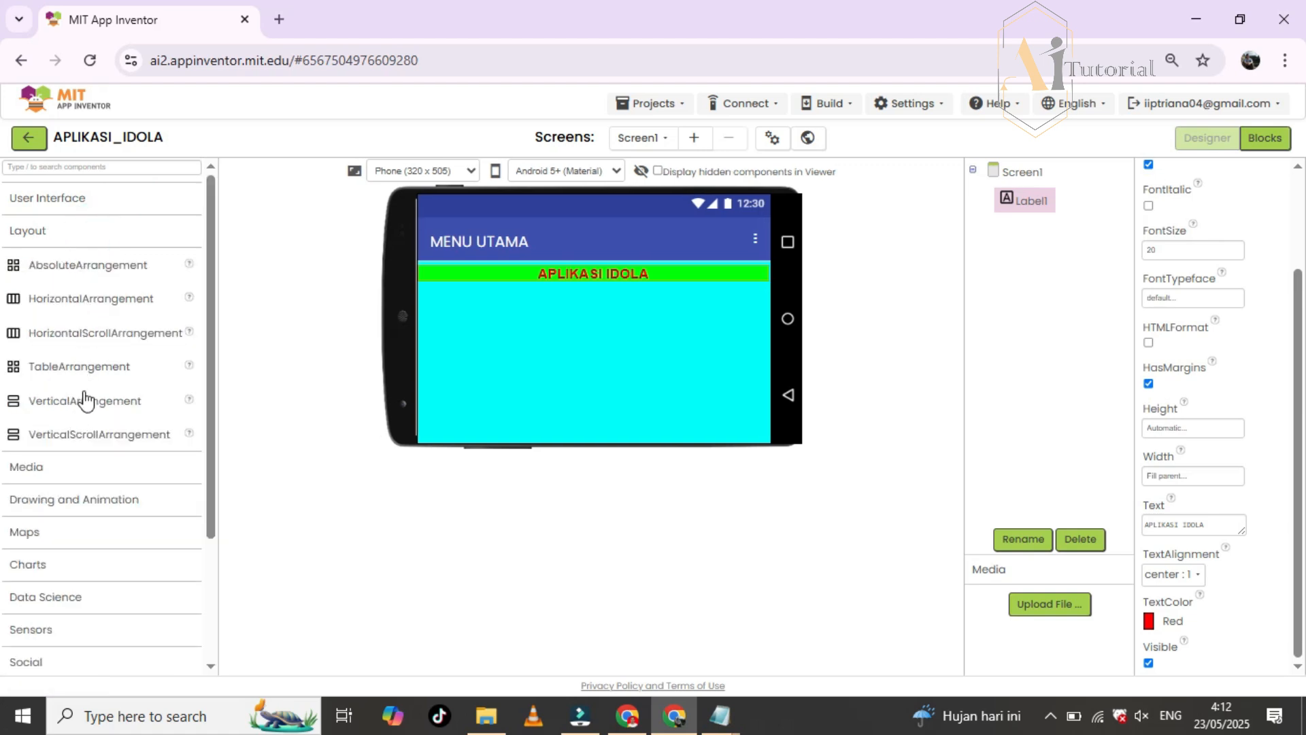
drag(96, 300, 480, 358)
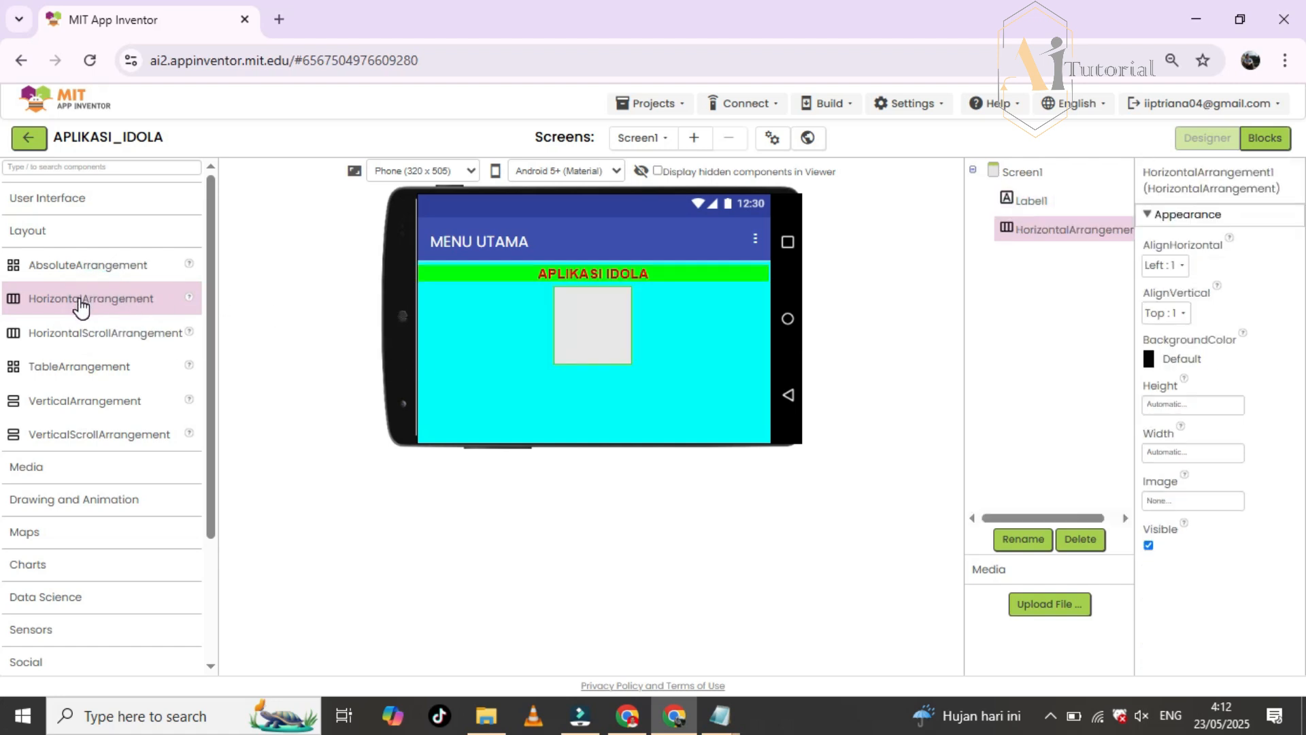
drag(102, 299, 480, 370)
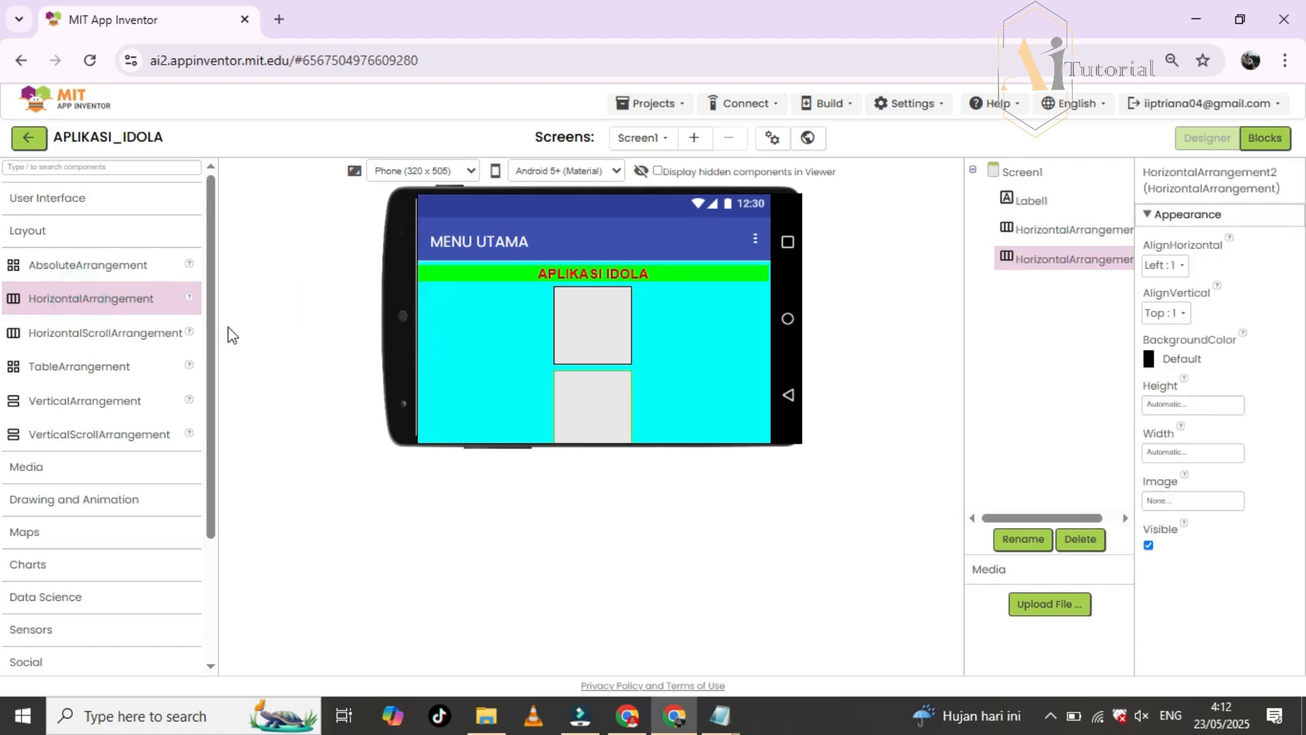
- Set AlignHorizontal of the upper HorizontalArrangement to Center
click(583, 323)
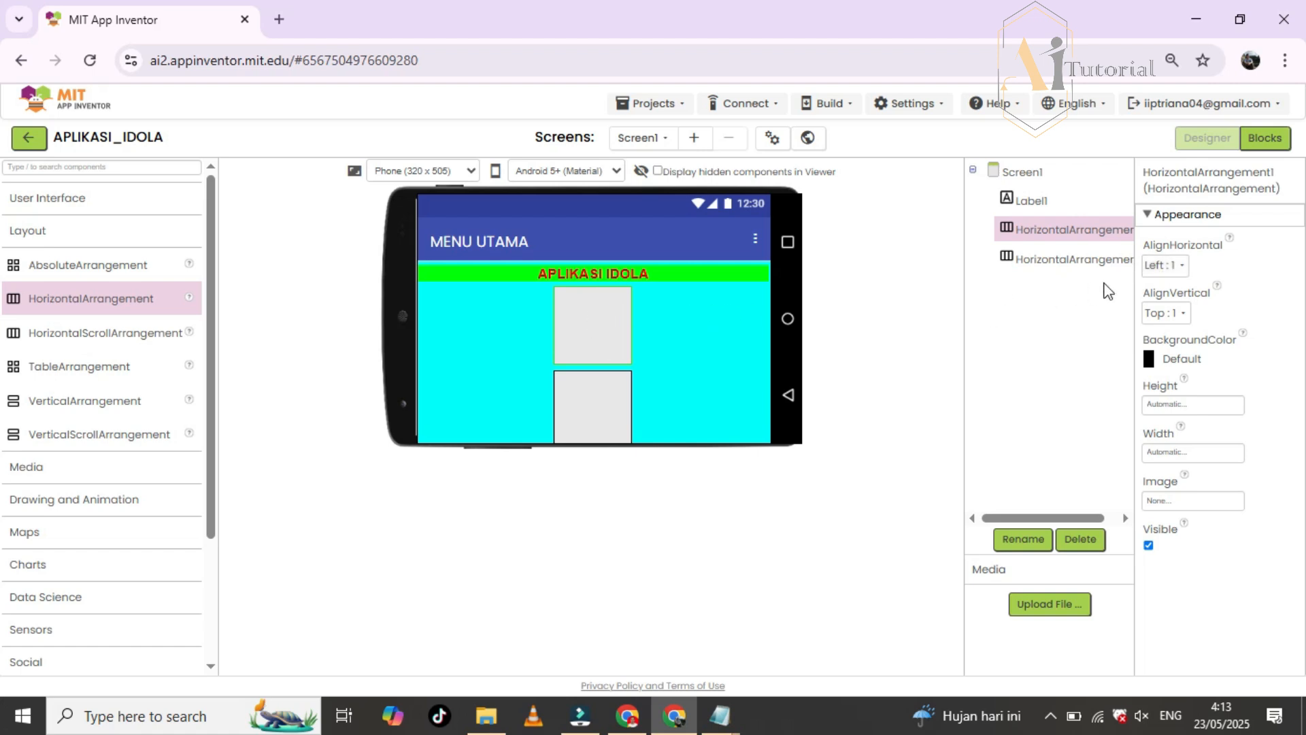
click(1178, 267)
click(1174, 317)
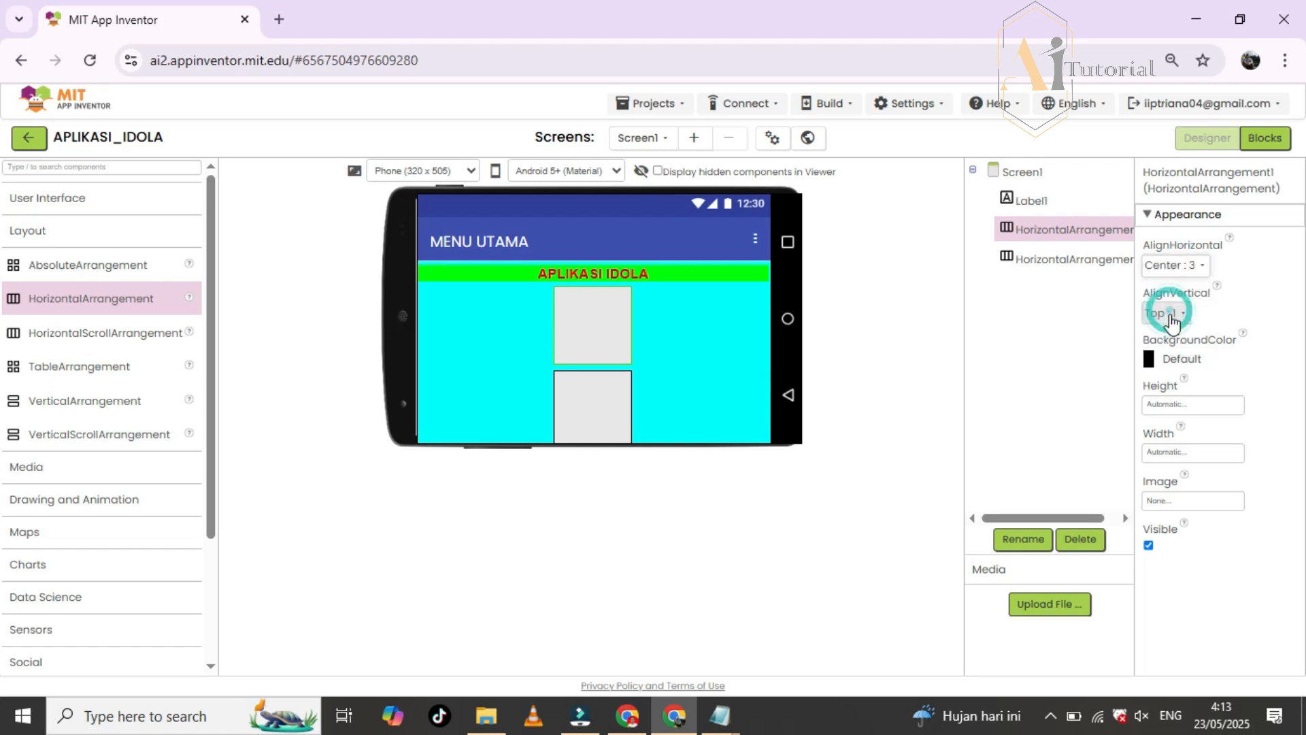
- Set AlignVertical of the upper HorizontalArrangement to Center and its Height to 25 percent
click(1166, 314)
click(1169, 366)
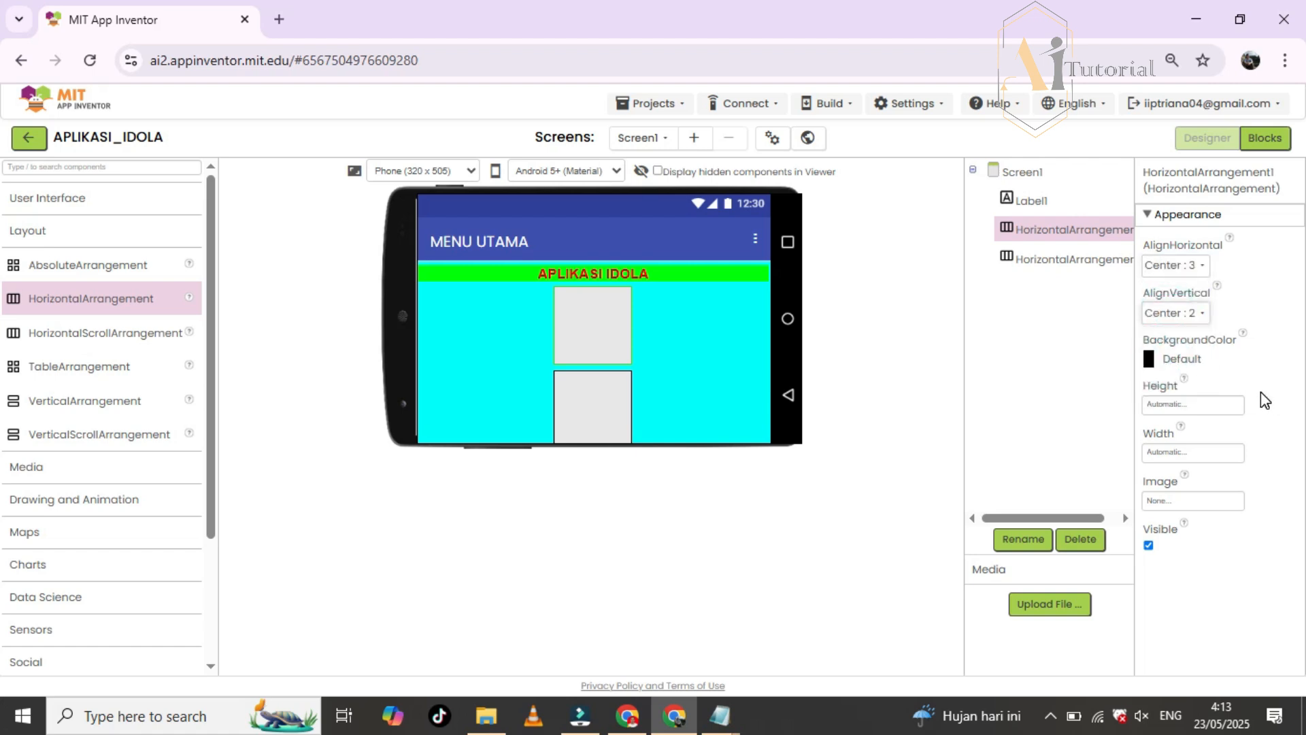
click(1219, 408)
click(1180, 453)
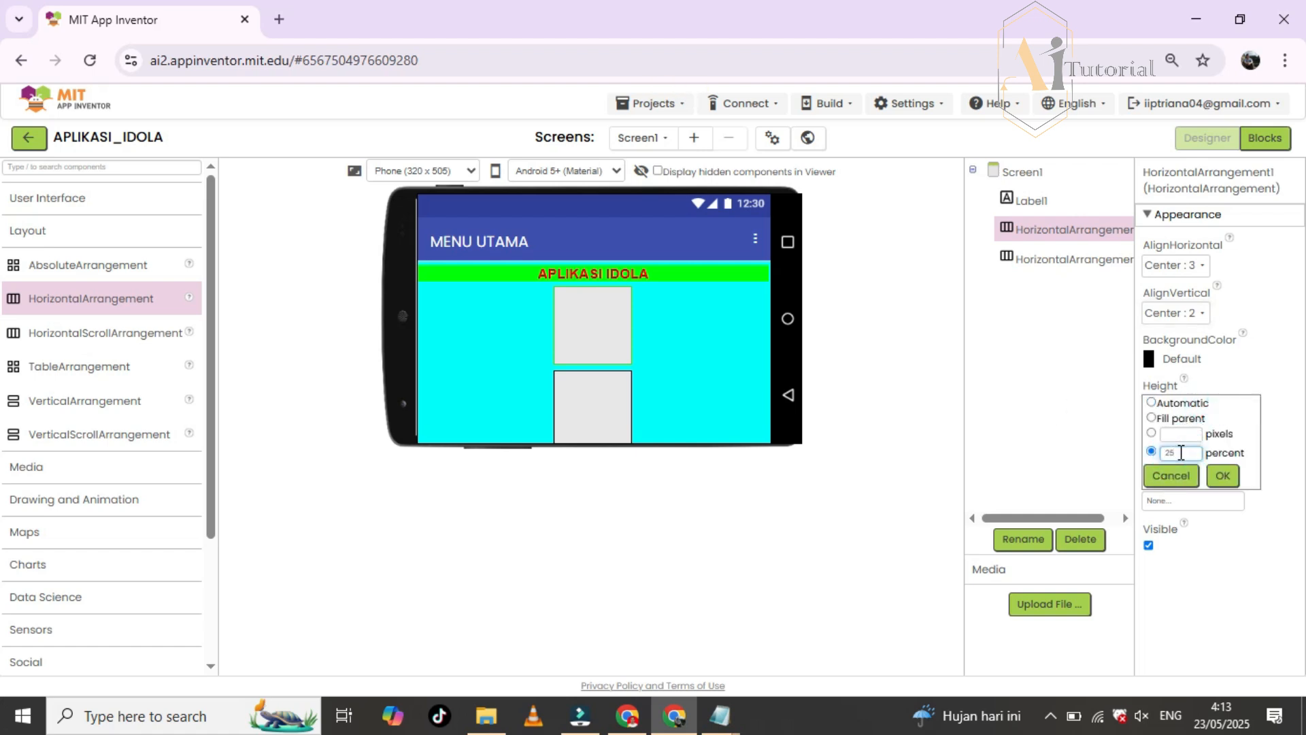
click(1222, 476)
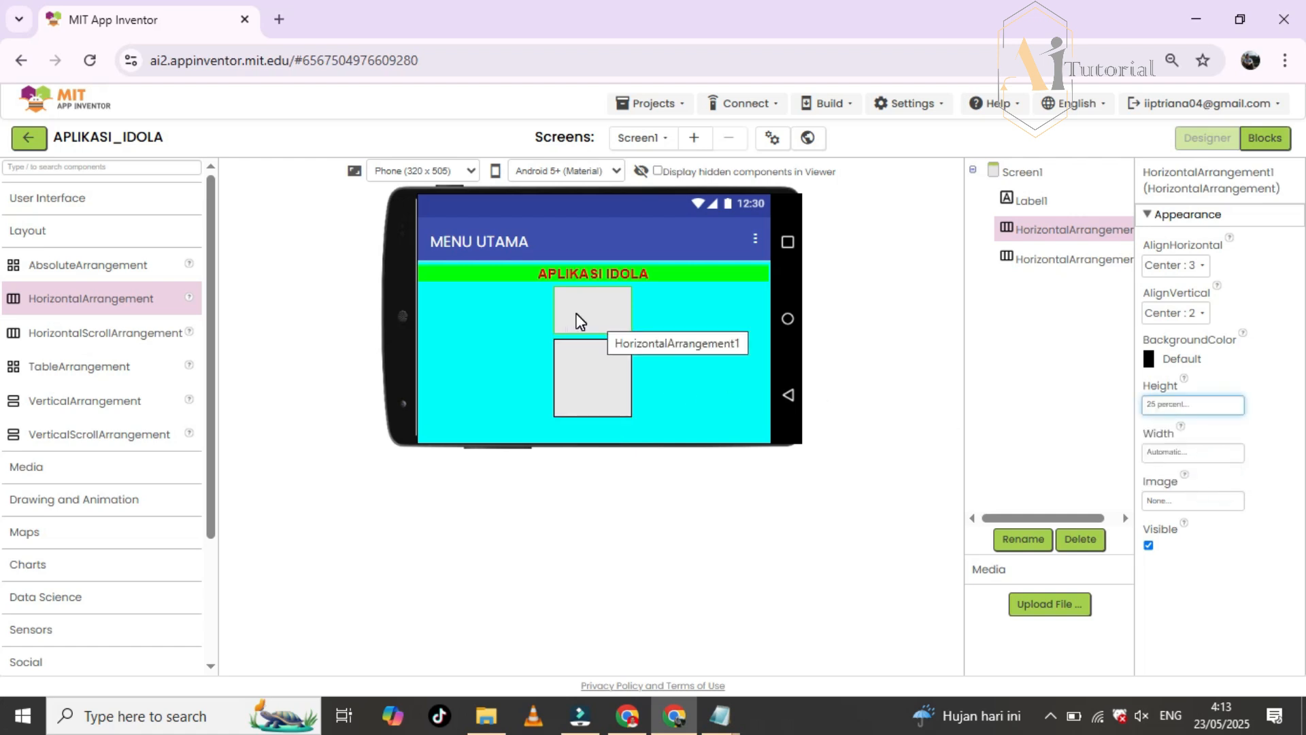
- Set both AlignHorizontal and AlignVertical of the second HorizontalArrangement to Center
click(578, 369)
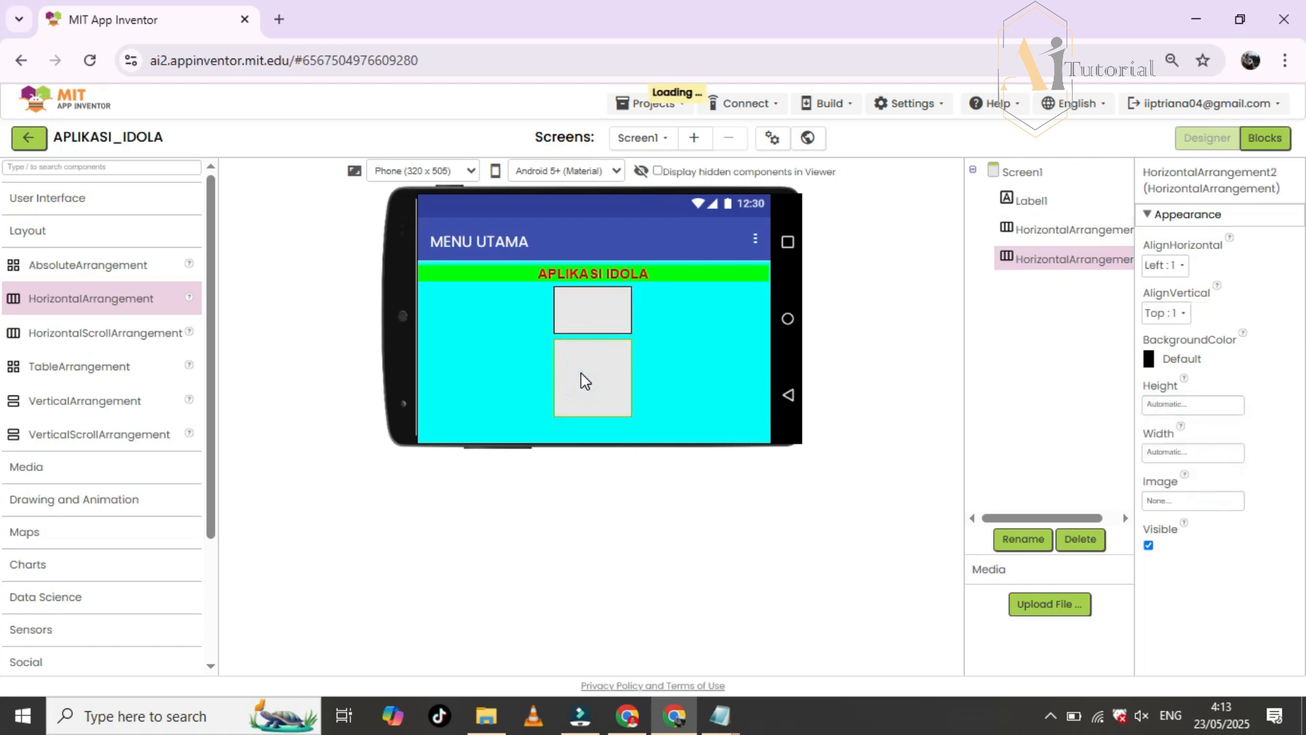
click(1160, 266)
click(1165, 318)
click(1164, 314)
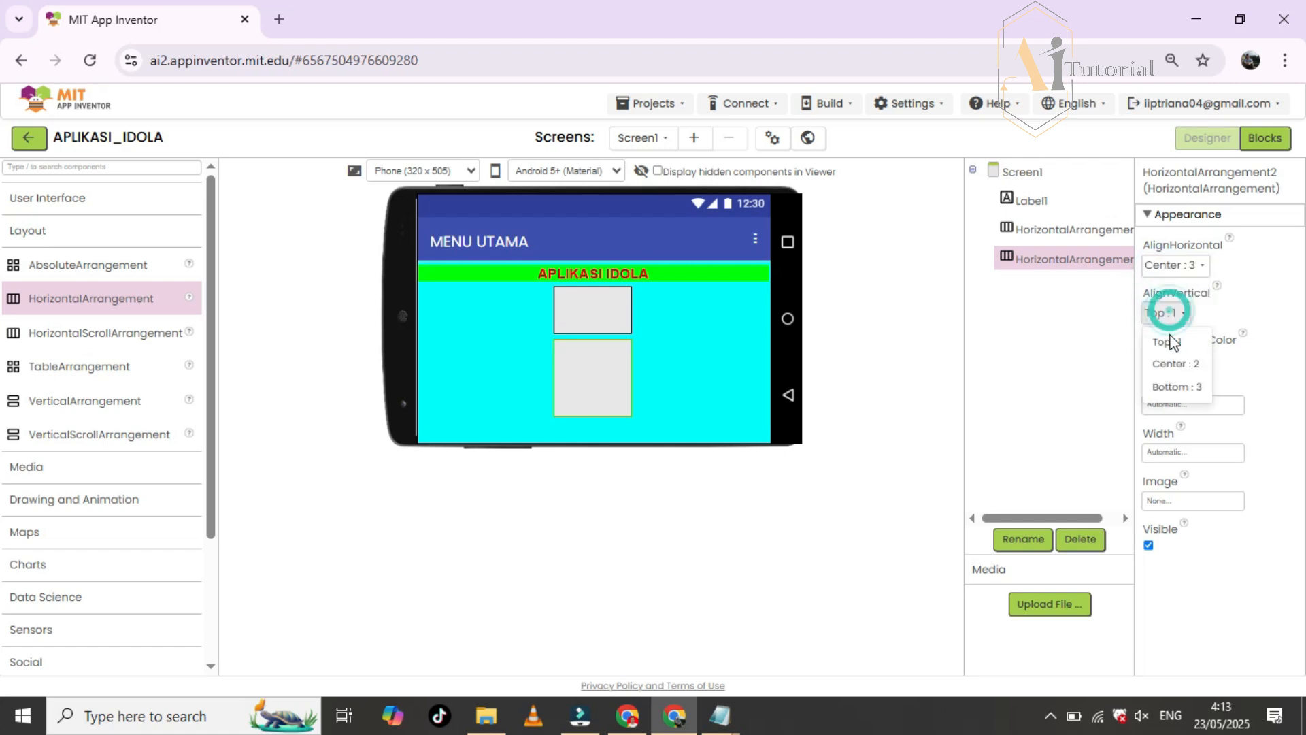
click(1170, 366)
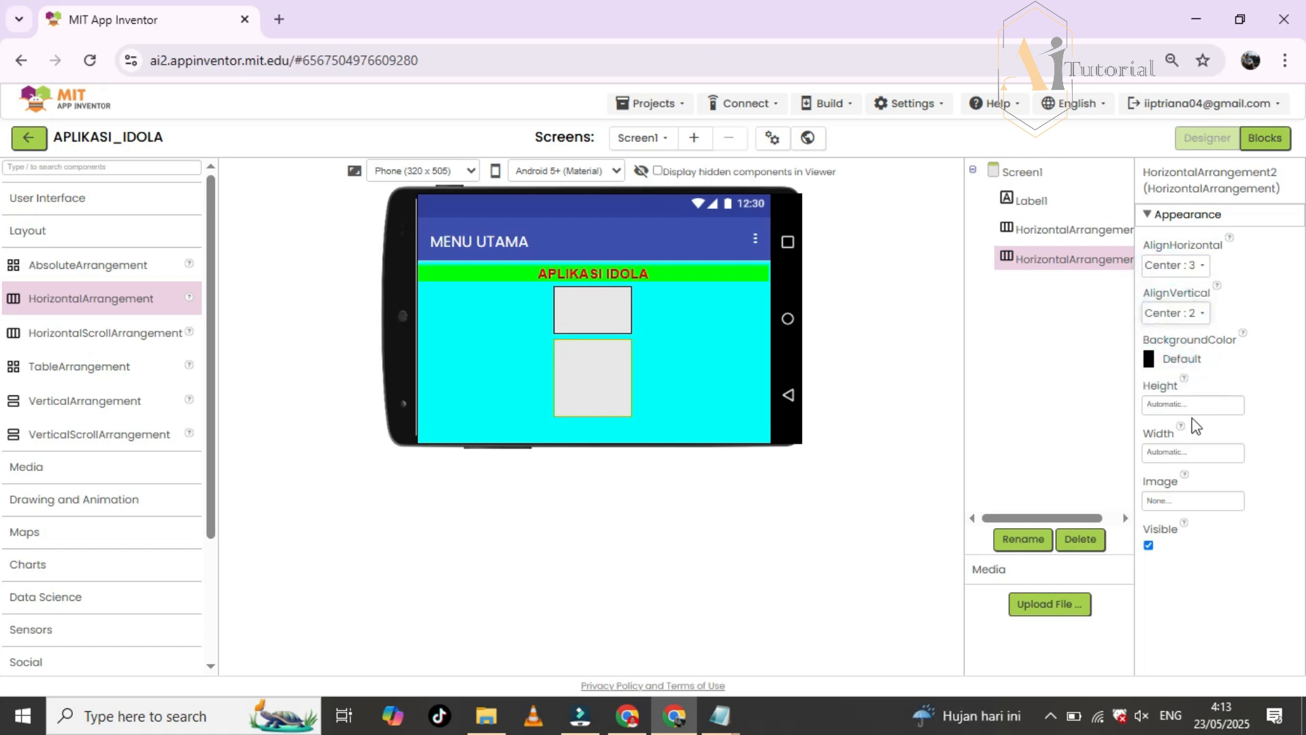
- Set the Height of the second HorizontalArrangement to 25 percent
click(1178, 452)
click(1191, 404)
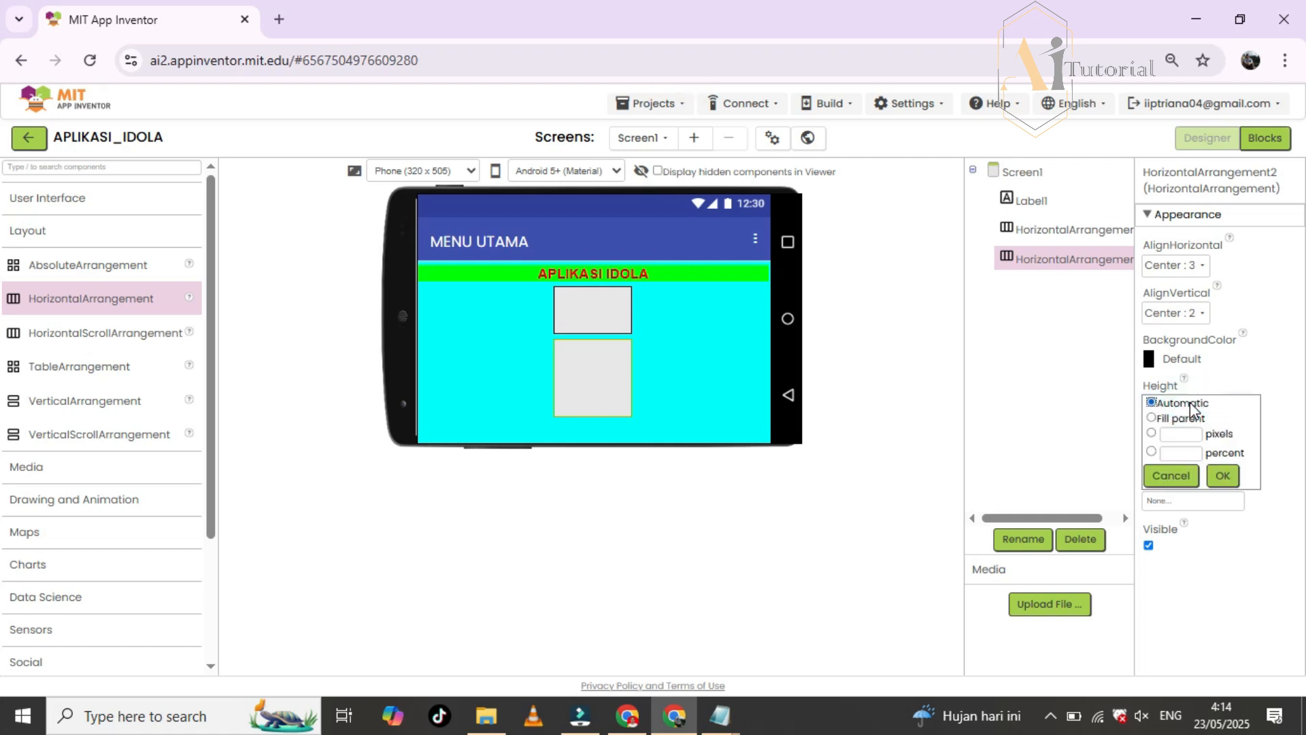
click(1182, 452)
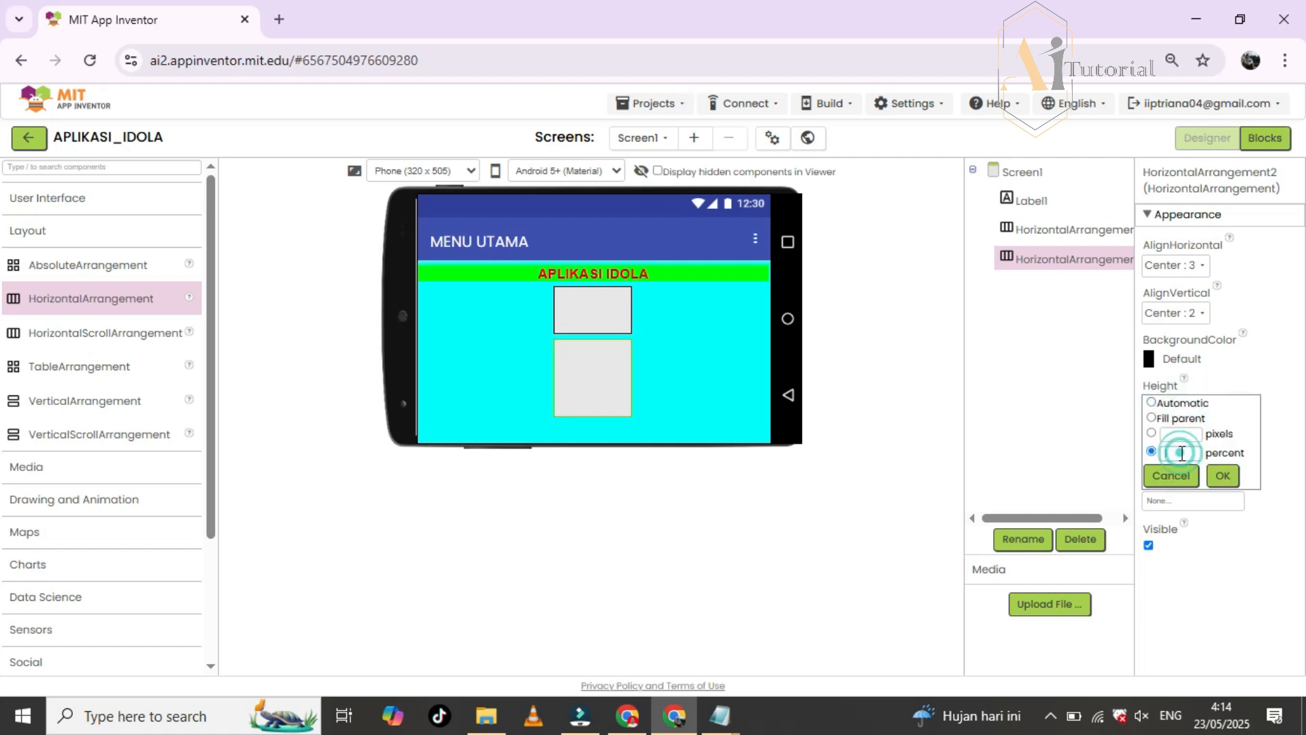
text(25)
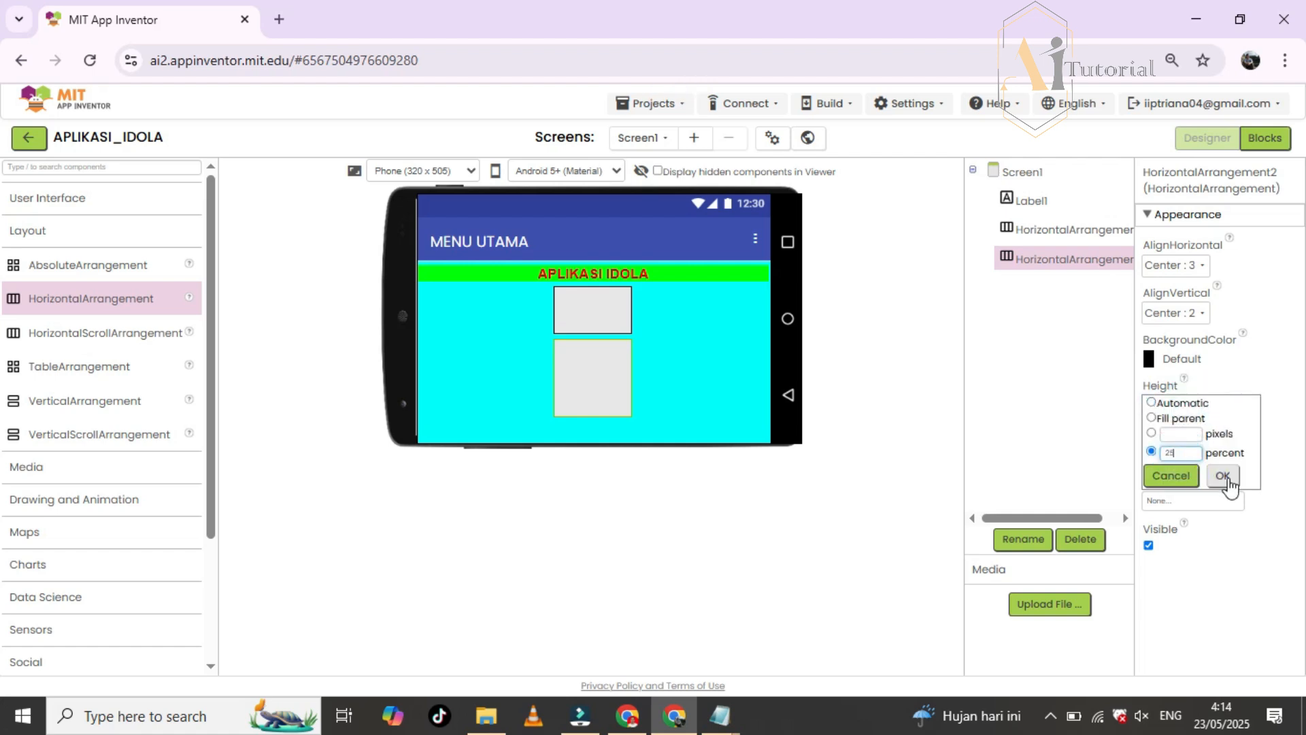
click(1222, 475)
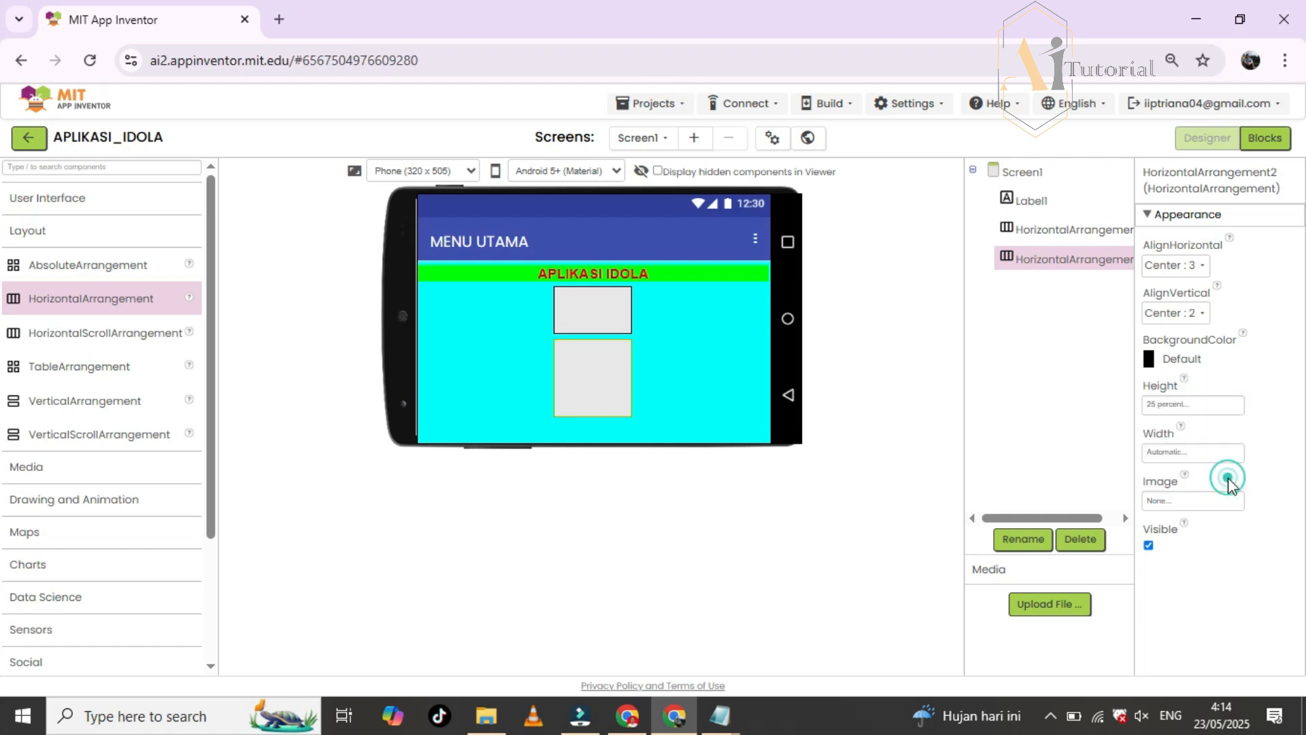
click(602, 320)
click(601, 366)
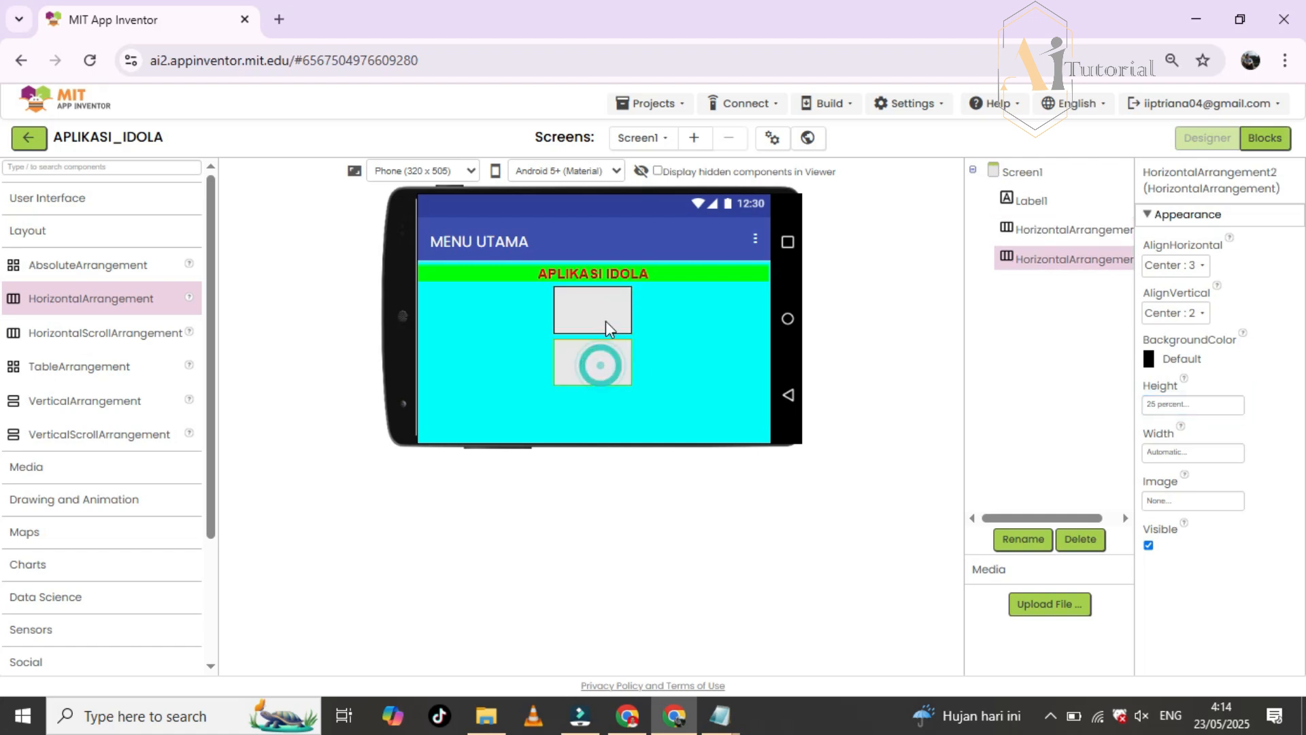
click(604, 320)
click(601, 354)
- Set the Width of the upper HorizontalArrangement to Fill parent
click(604, 320)
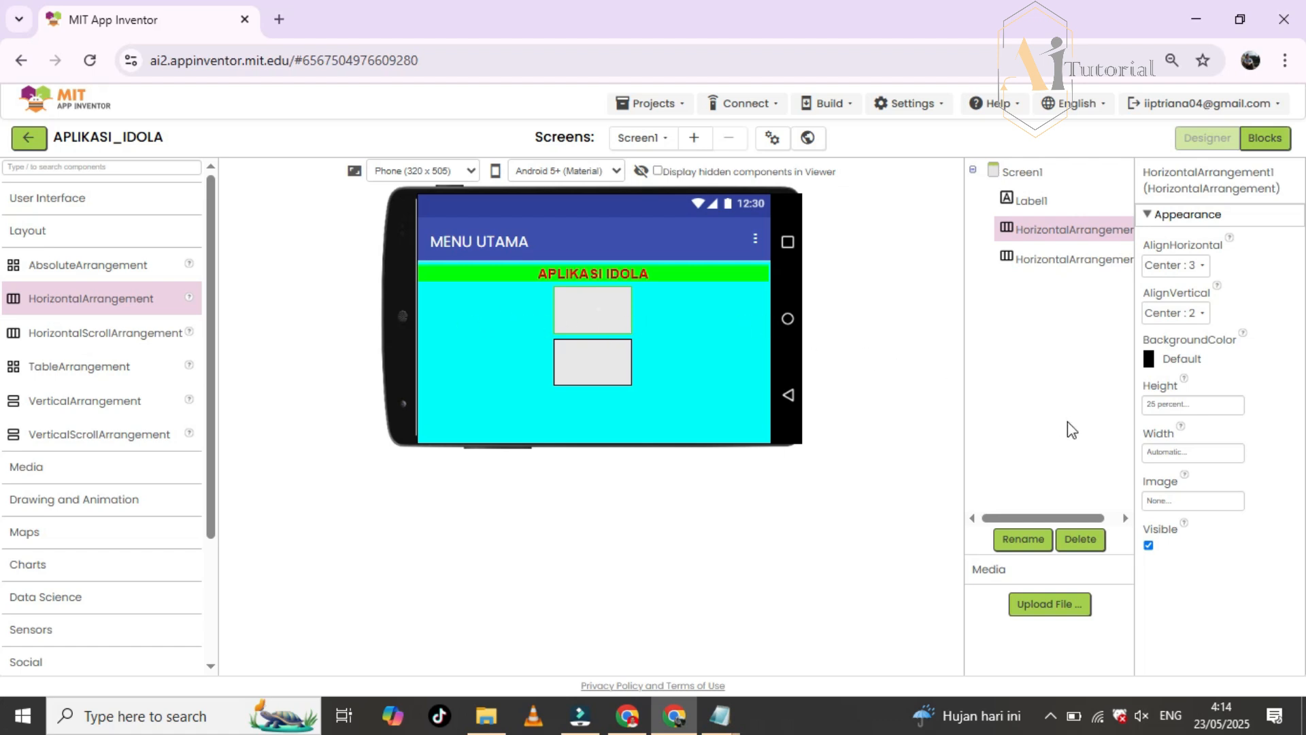
click(1168, 452)
click(1179, 468)
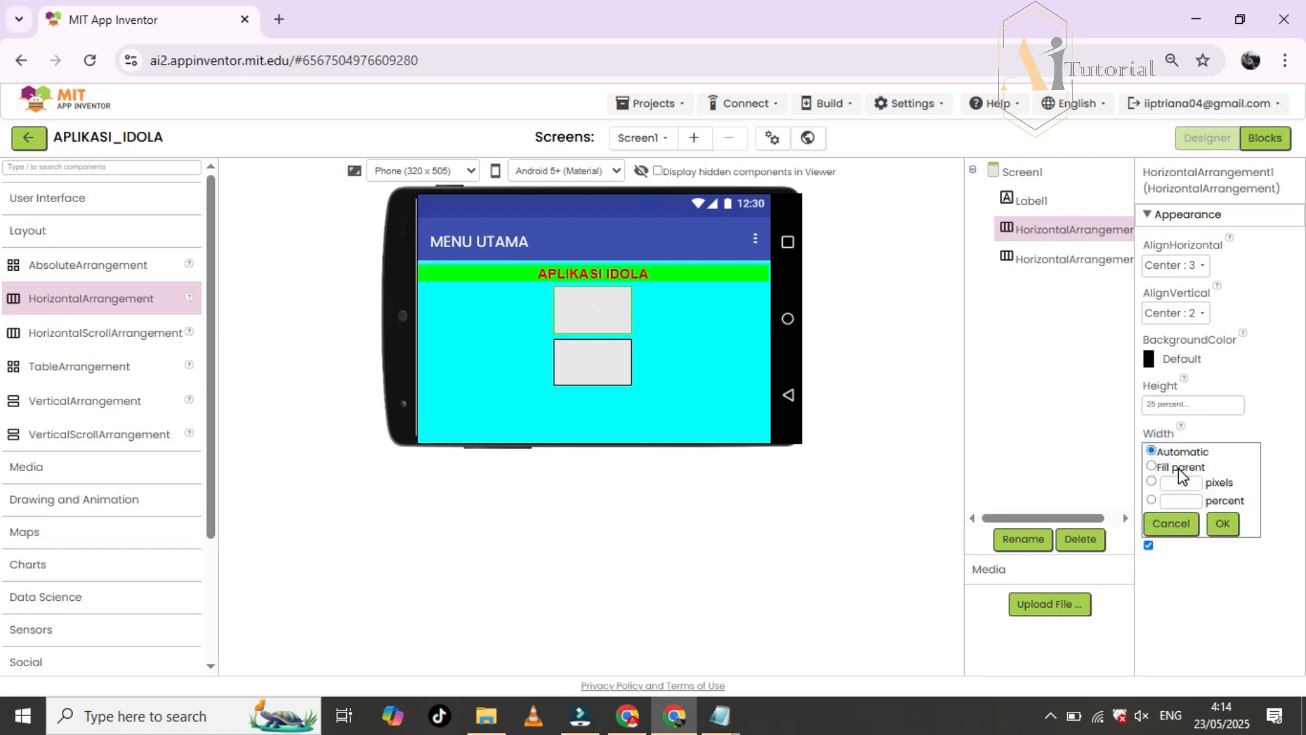
click(1222, 523)
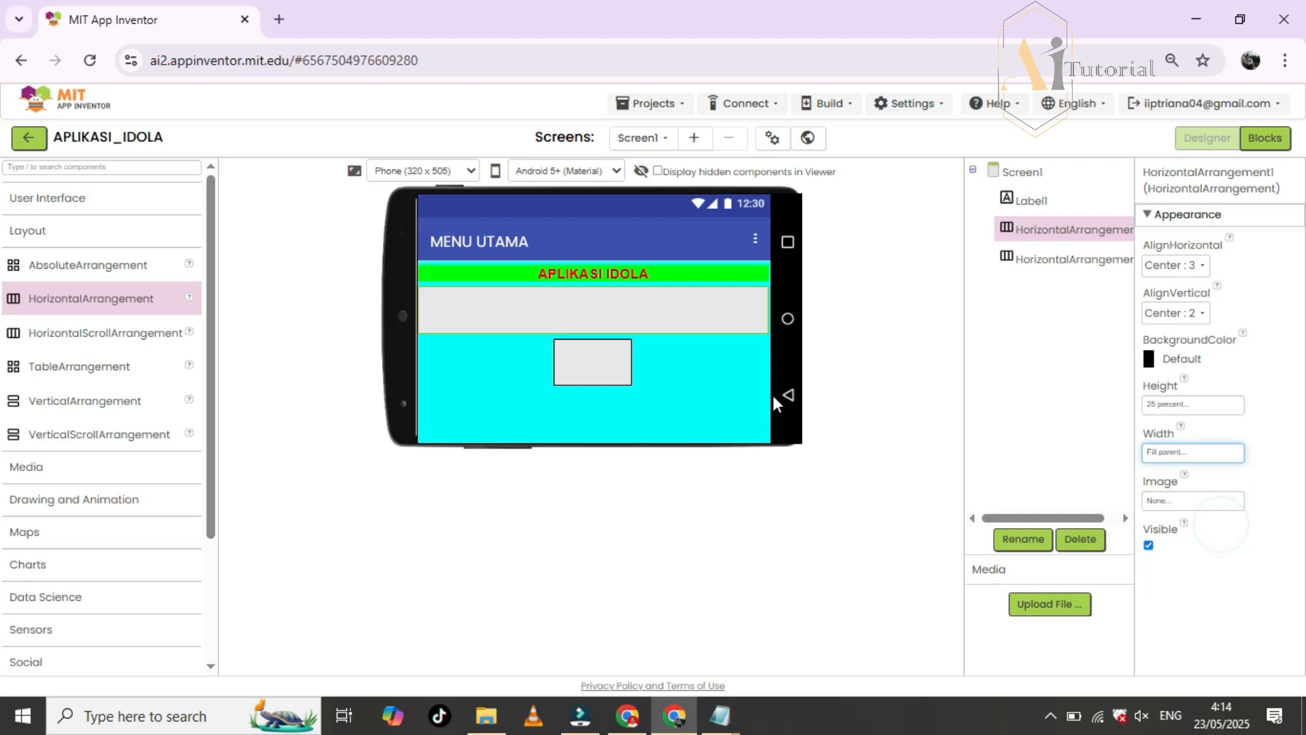
- Set the Width of the second HorizontalArrangement to Fill parent
click(600, 370)
click(1162, 453)
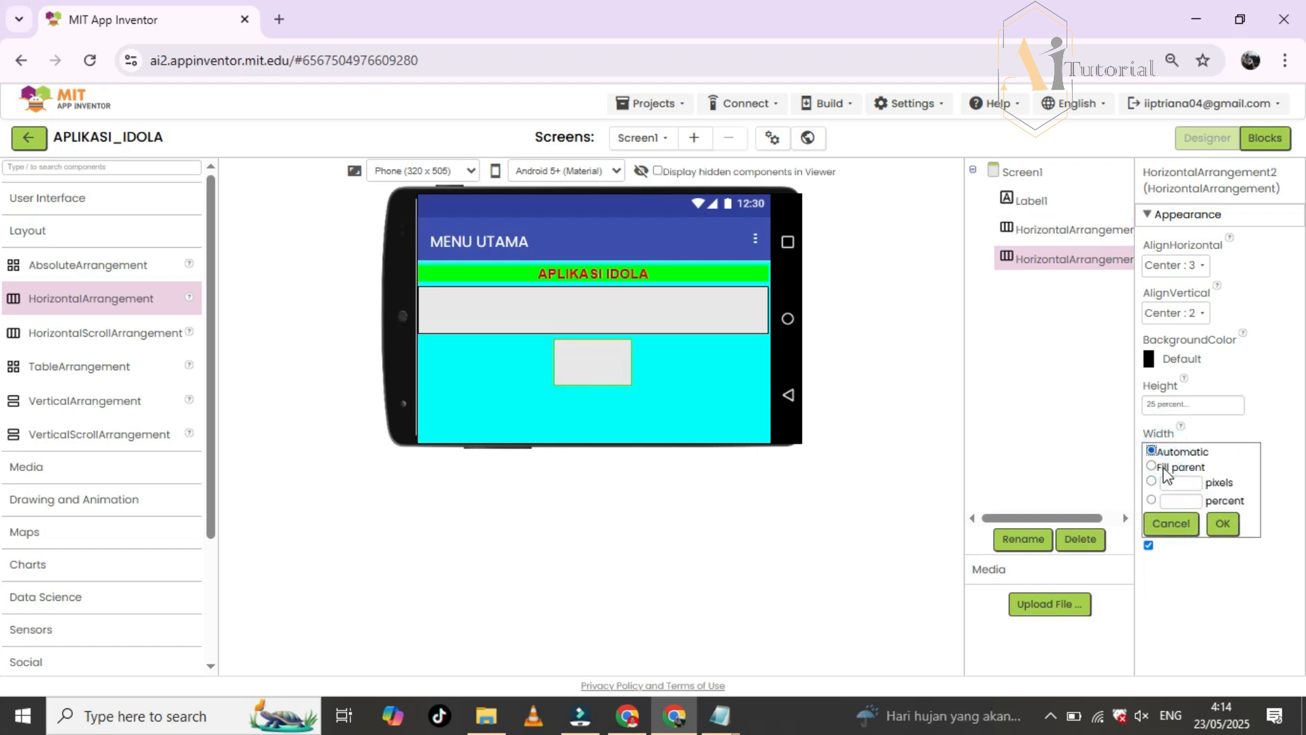
click(1160, 467)
click(1221, 526)
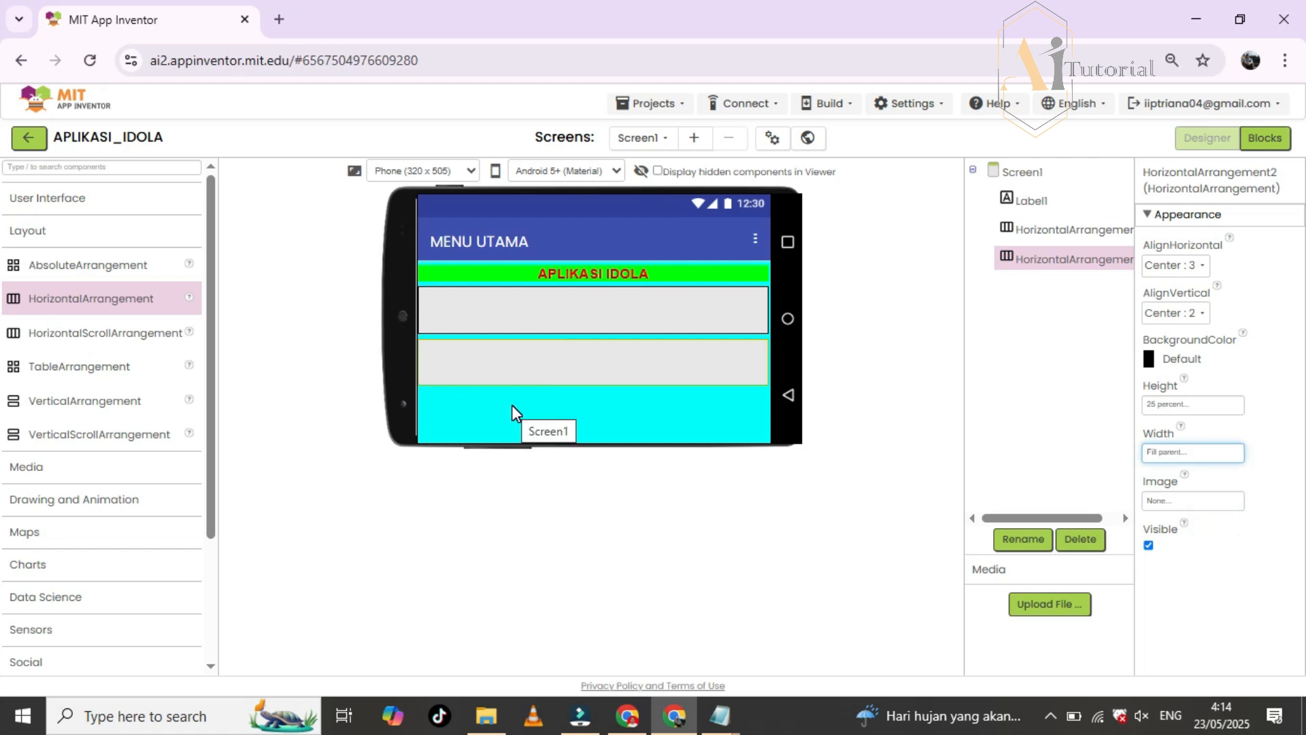
- Add a third HorizontalArrangement below the other two and set its AlignHorizontal and AlignVertical to Center
drag(108, 304, 551, 426)
click(585, 422)
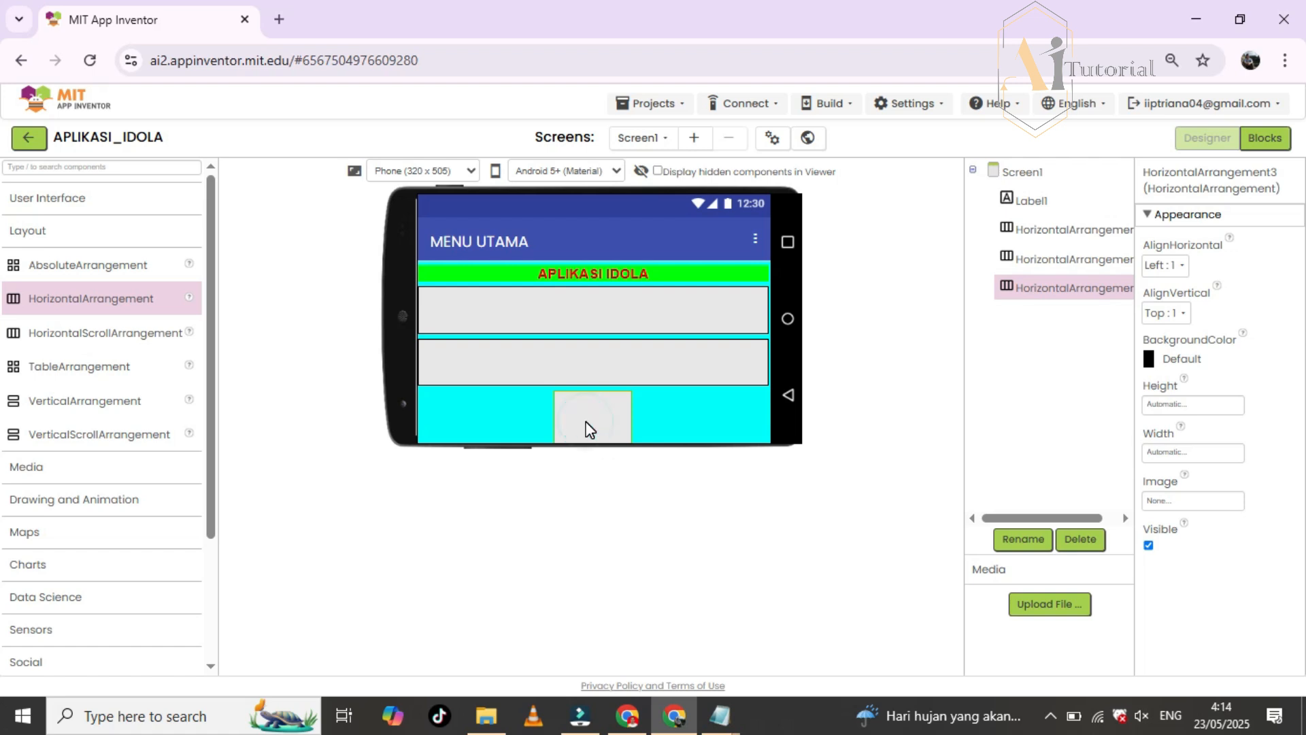
click(1164, 266)
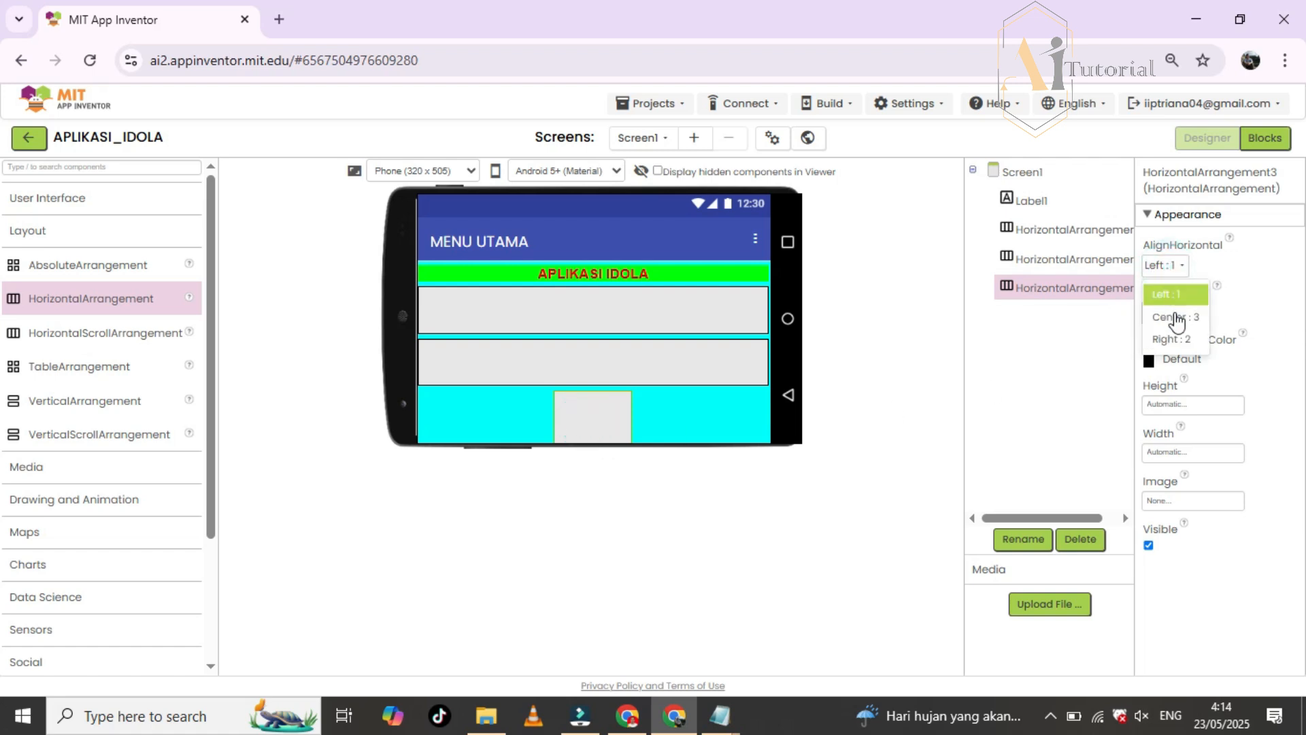
click(1175, 317)
click(1174, 313)
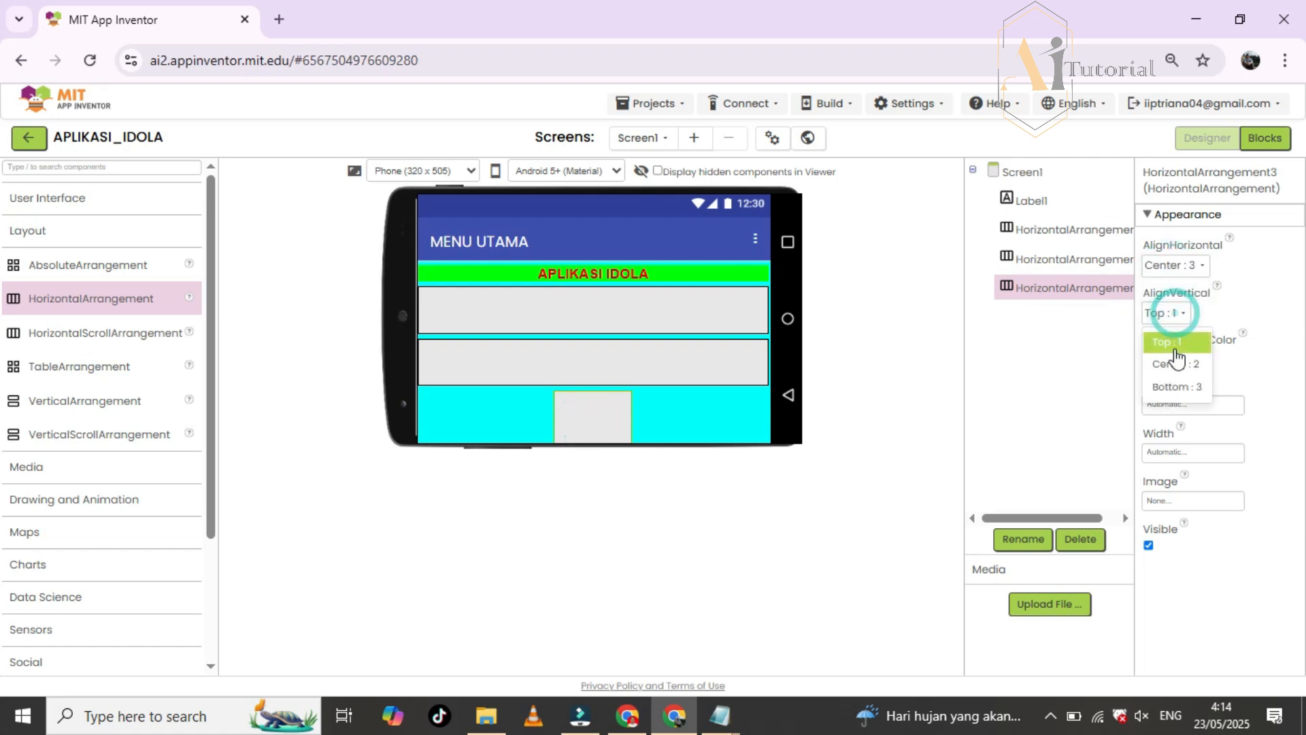
click(1175, 364)
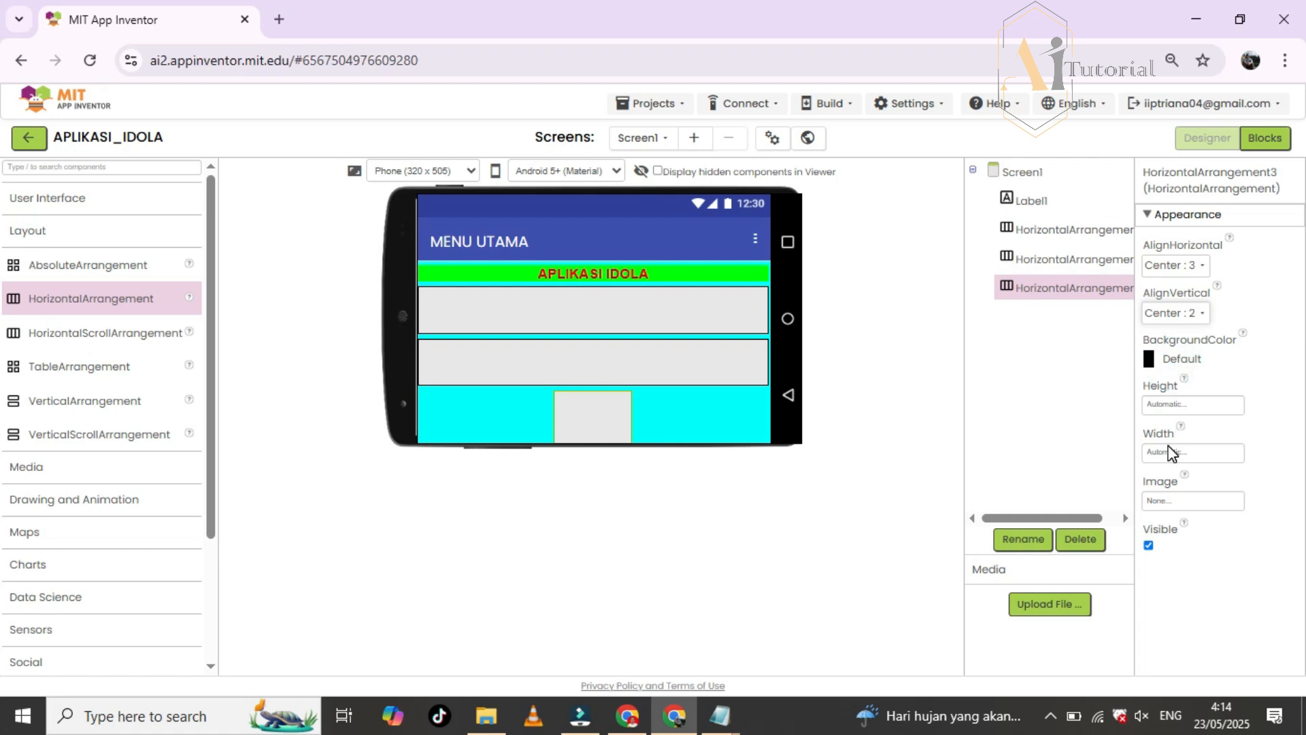
- Set the third HorizontalArrangement's Height to 25 percent and its Width to Fill parent
click(1170, 405)
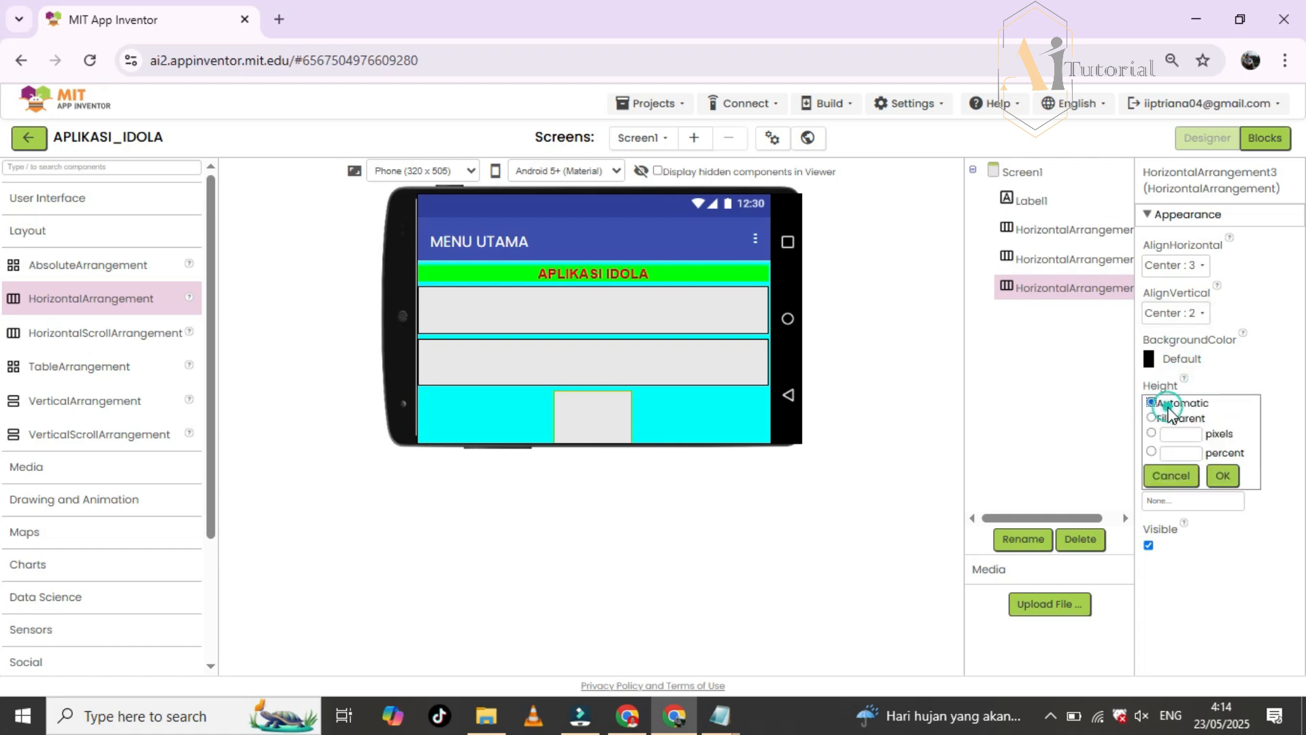
click(1179, 450)
text(25)
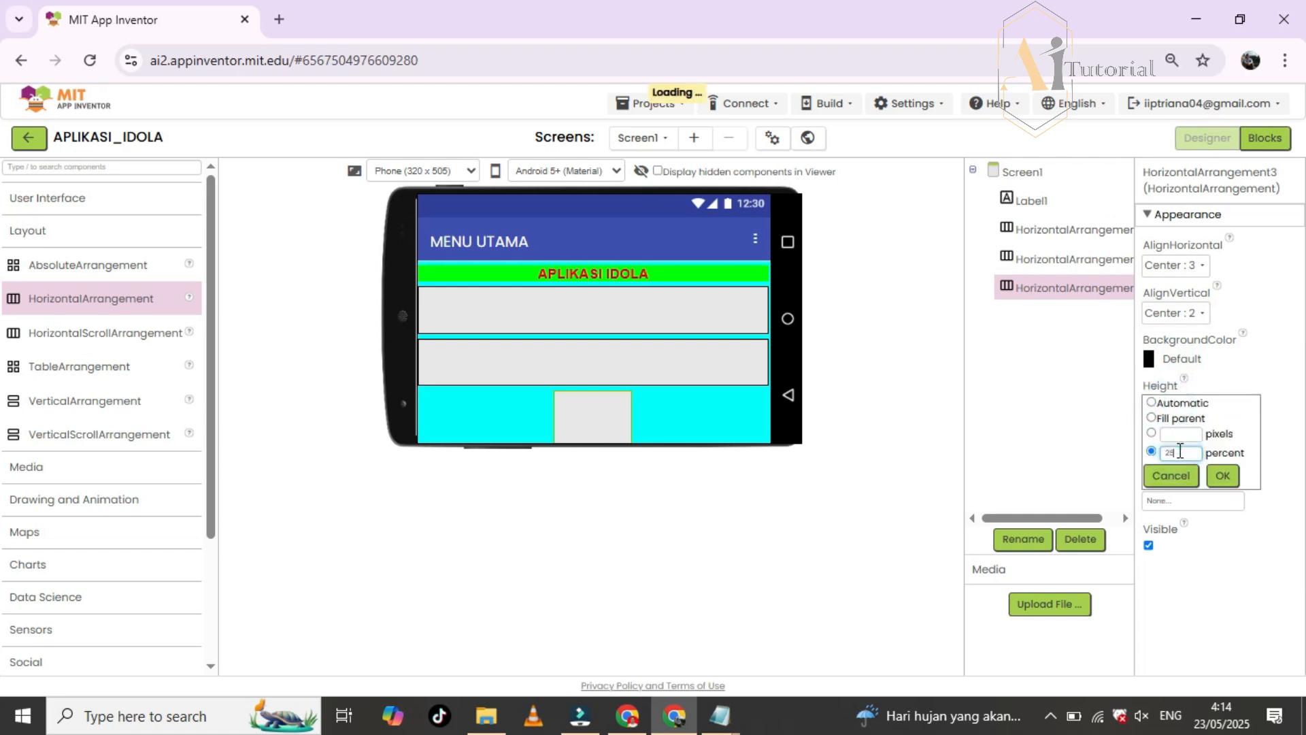
click(1219, 475)
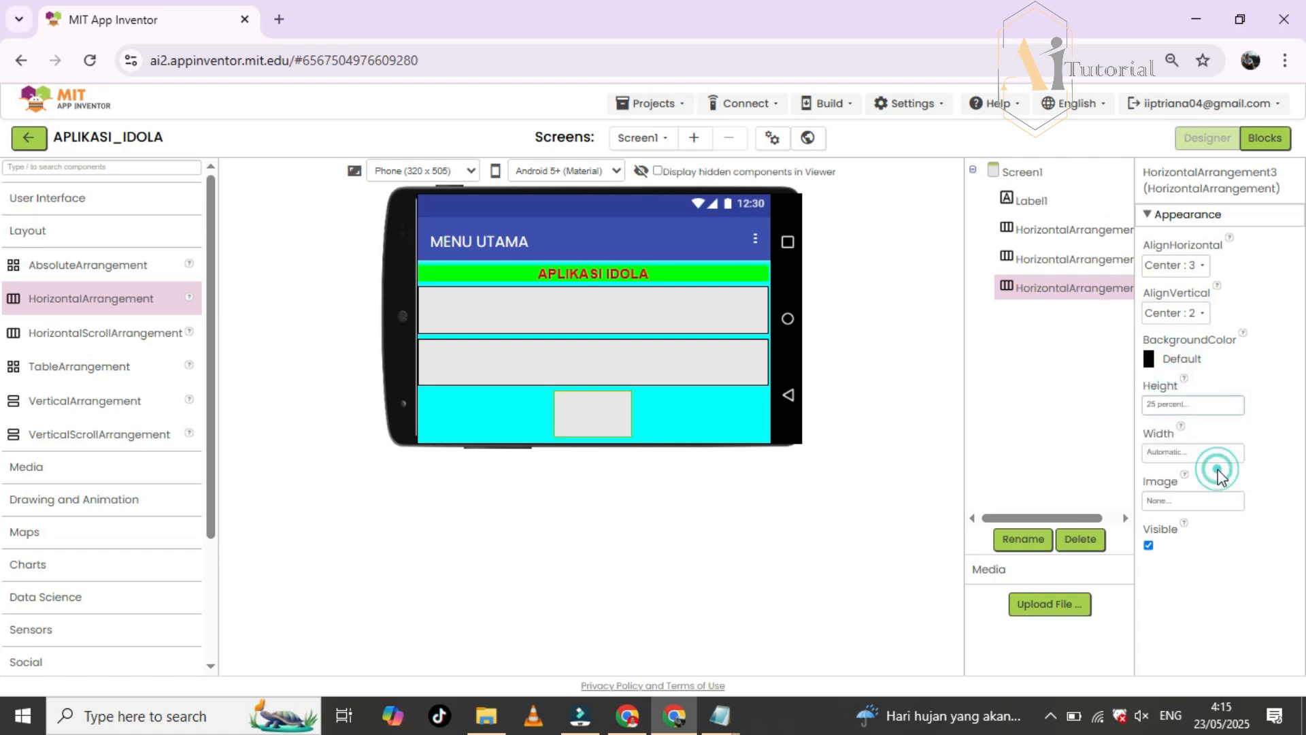
click(1182, 454)
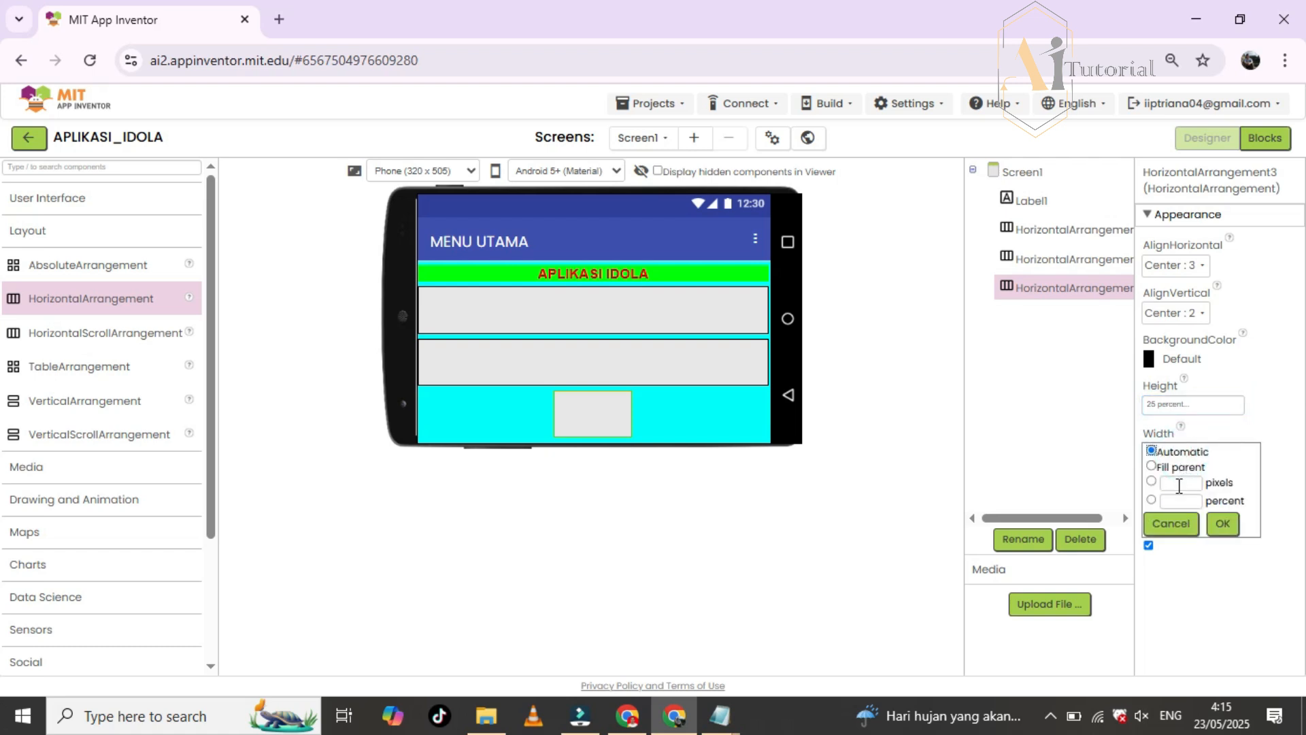
click(1181, 468)
click(1223, 524)
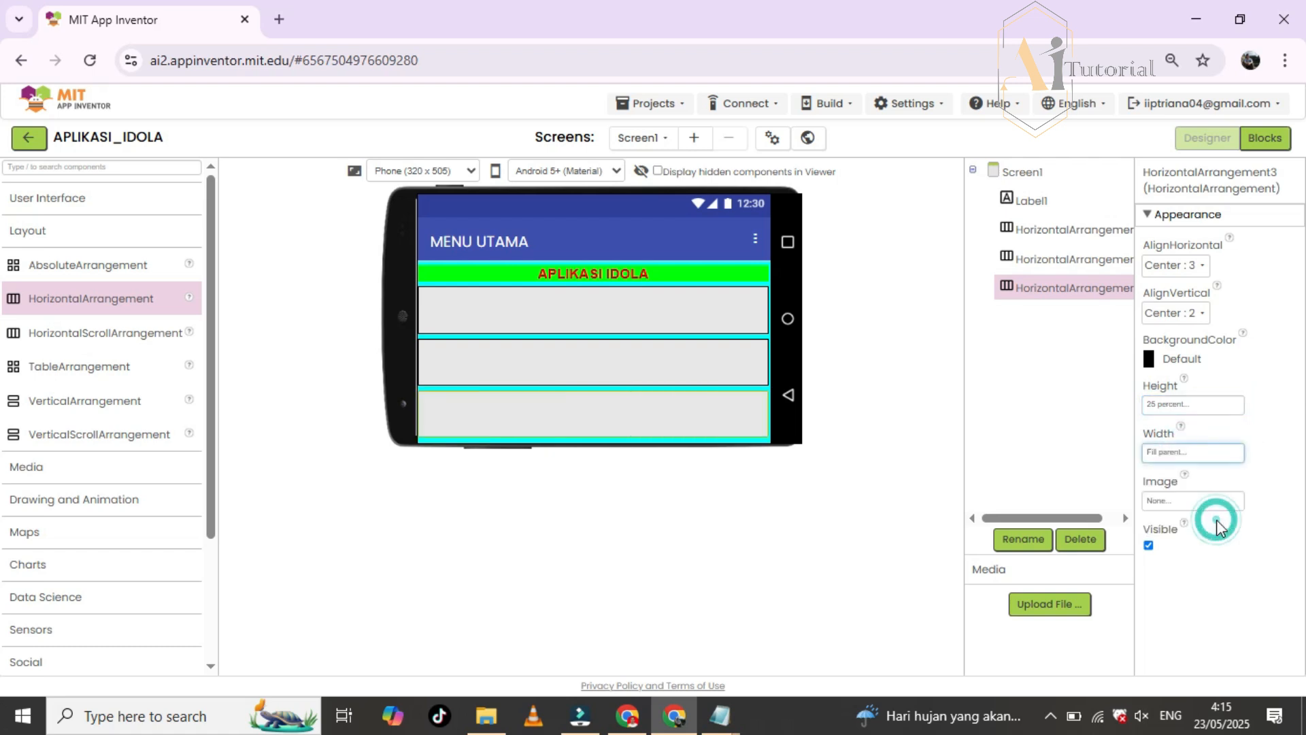
click(511, 311)
click(545, 361)
click(560, 414)
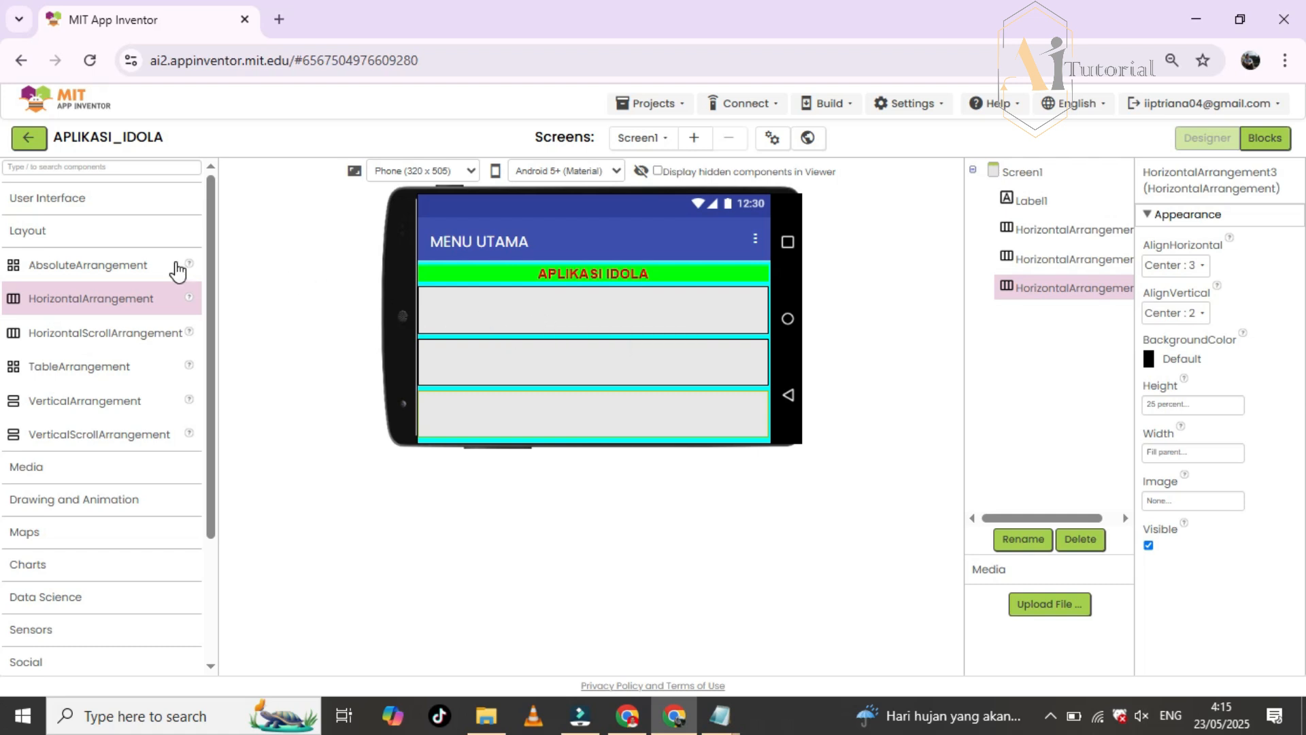
- Add a Button and, beside it, a Label inside the first HorizontalArrangement under the APLIKASI IDOLA label
click(120, 234)
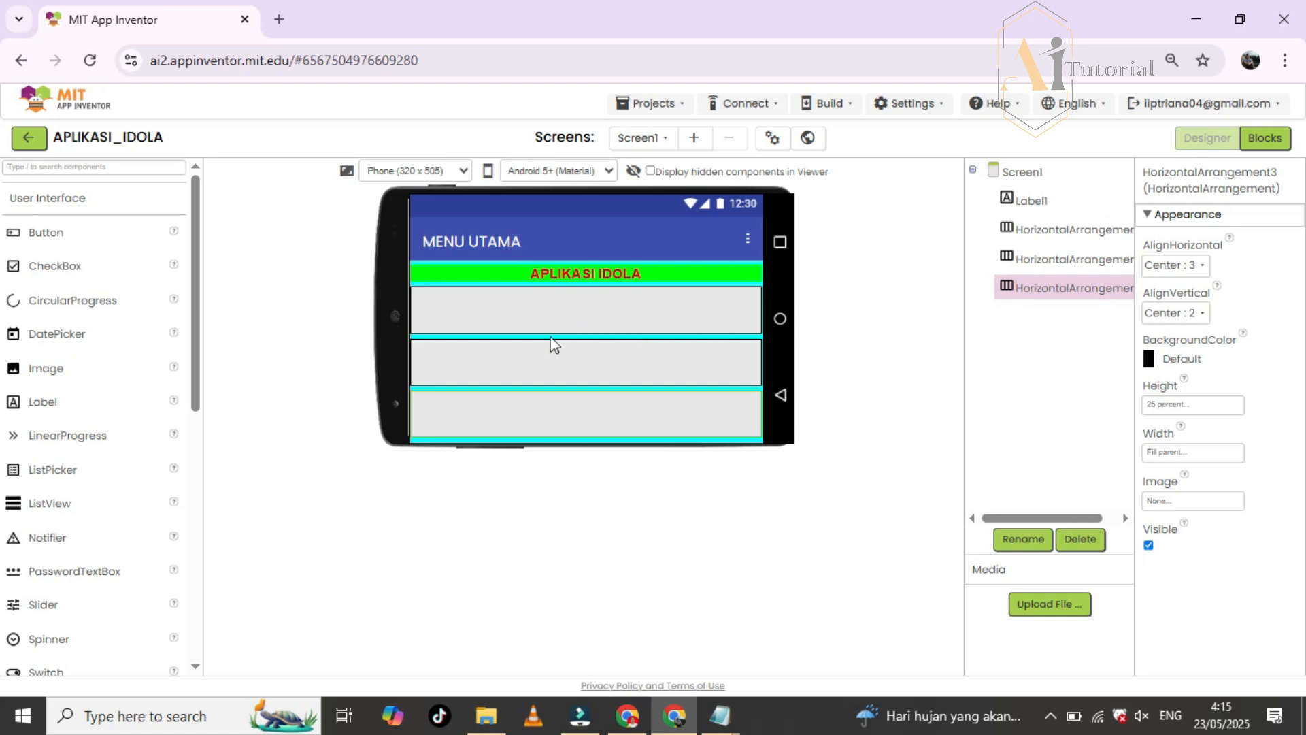
click(54, 233)
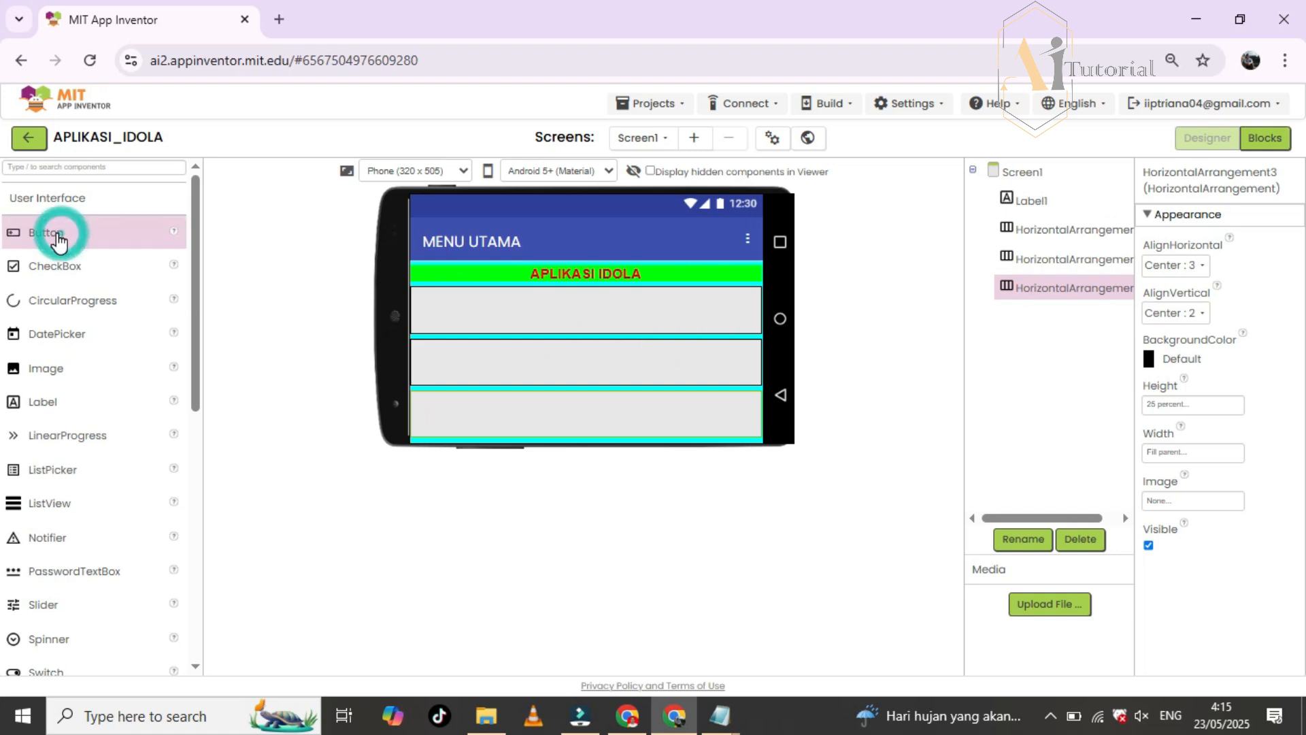
drag(123, 254, 541, 314)
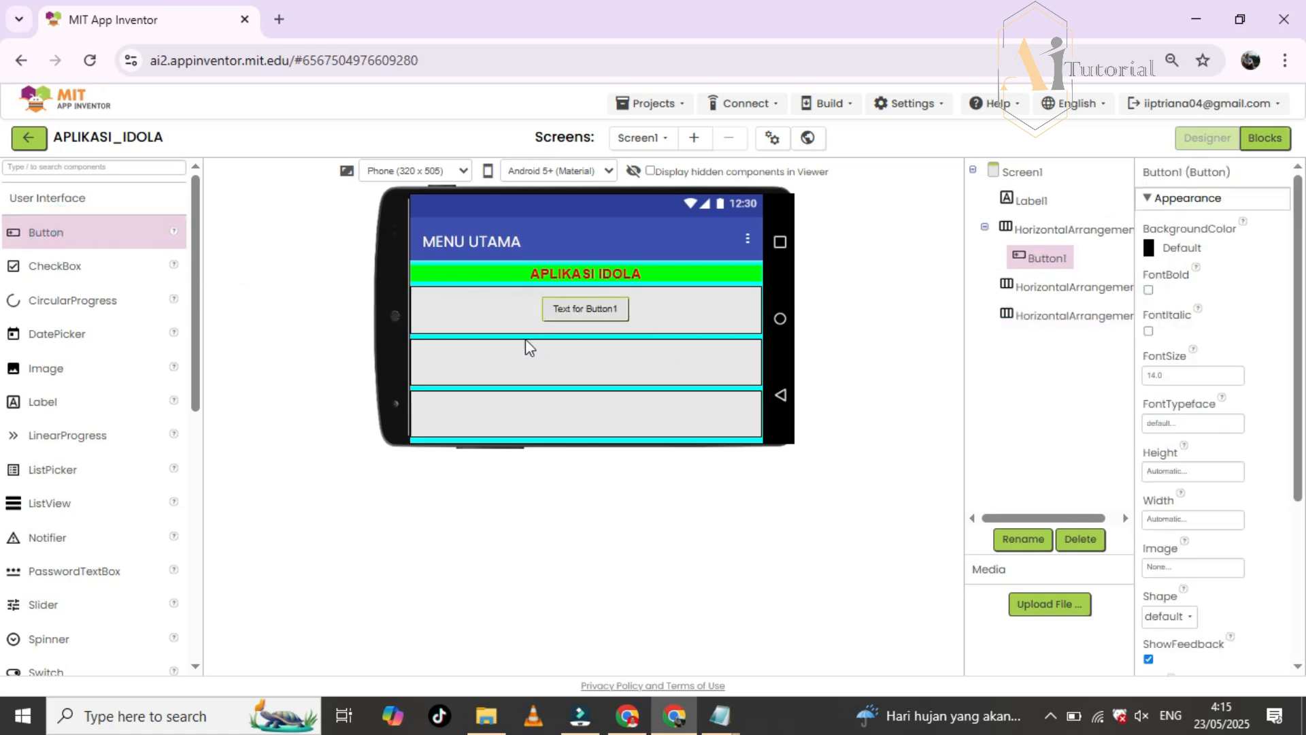
click(42, 406)
mouse_move(49, 408)
mouse_down()
mouse_move(717, 325)
mouse_move(670, 319)
mouse_up()
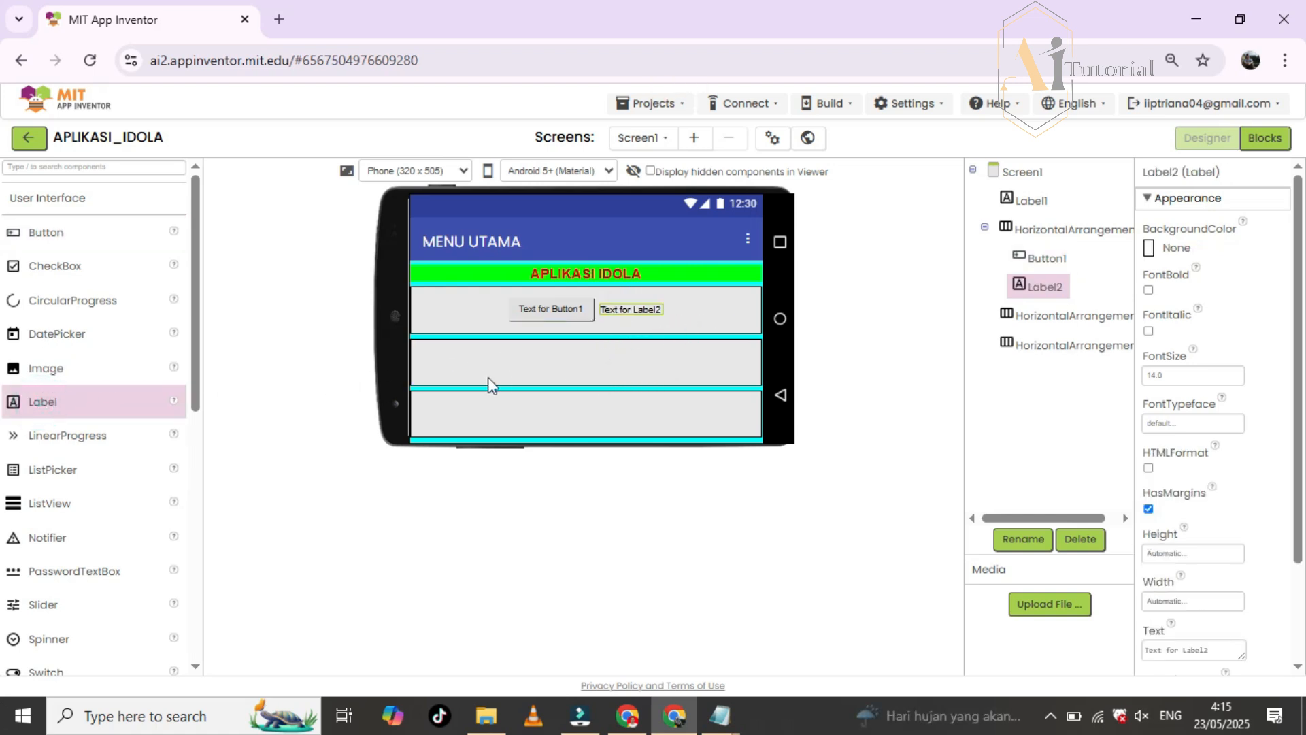
- Add a Button with a Label beside it inside the second HorizontalArrangement
click(67, 232)
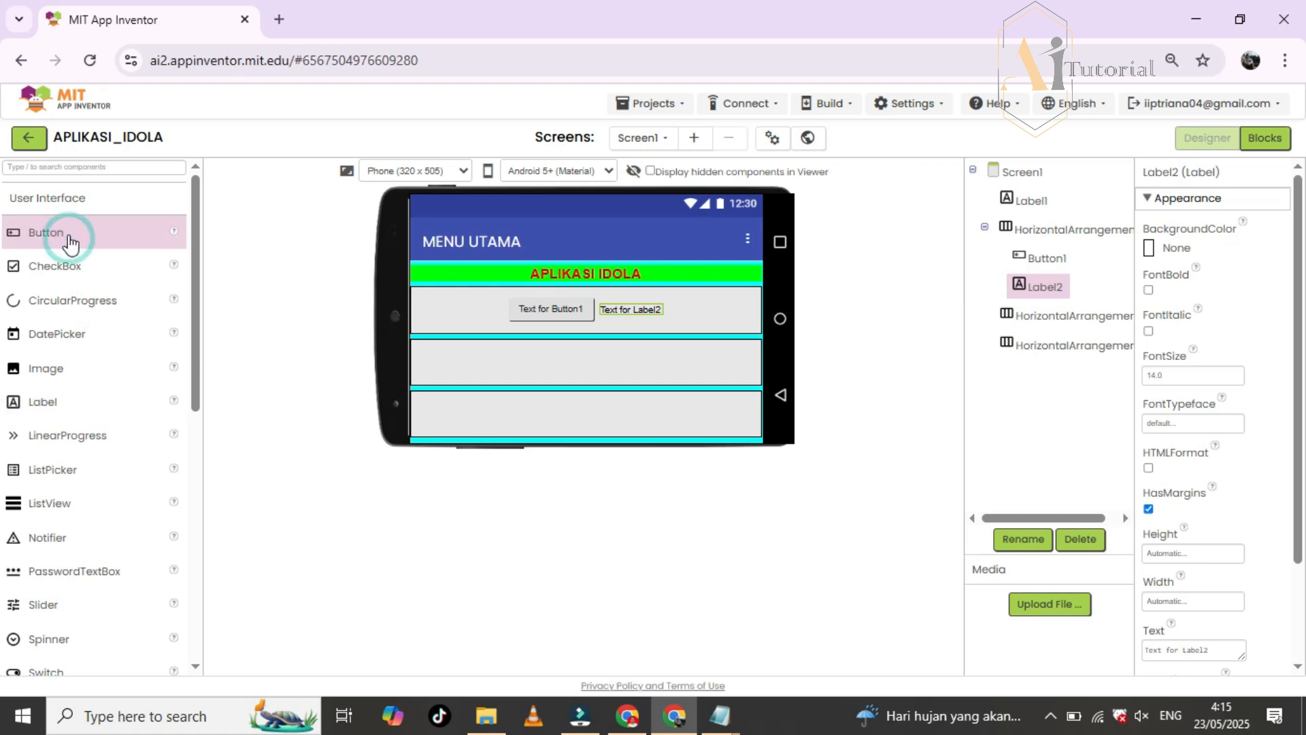
mouse_move(67, 232)
mouse_down()
mouse_move(228, 290)
mouse_move(549, 369)
mouse_up()
click(51, 406)
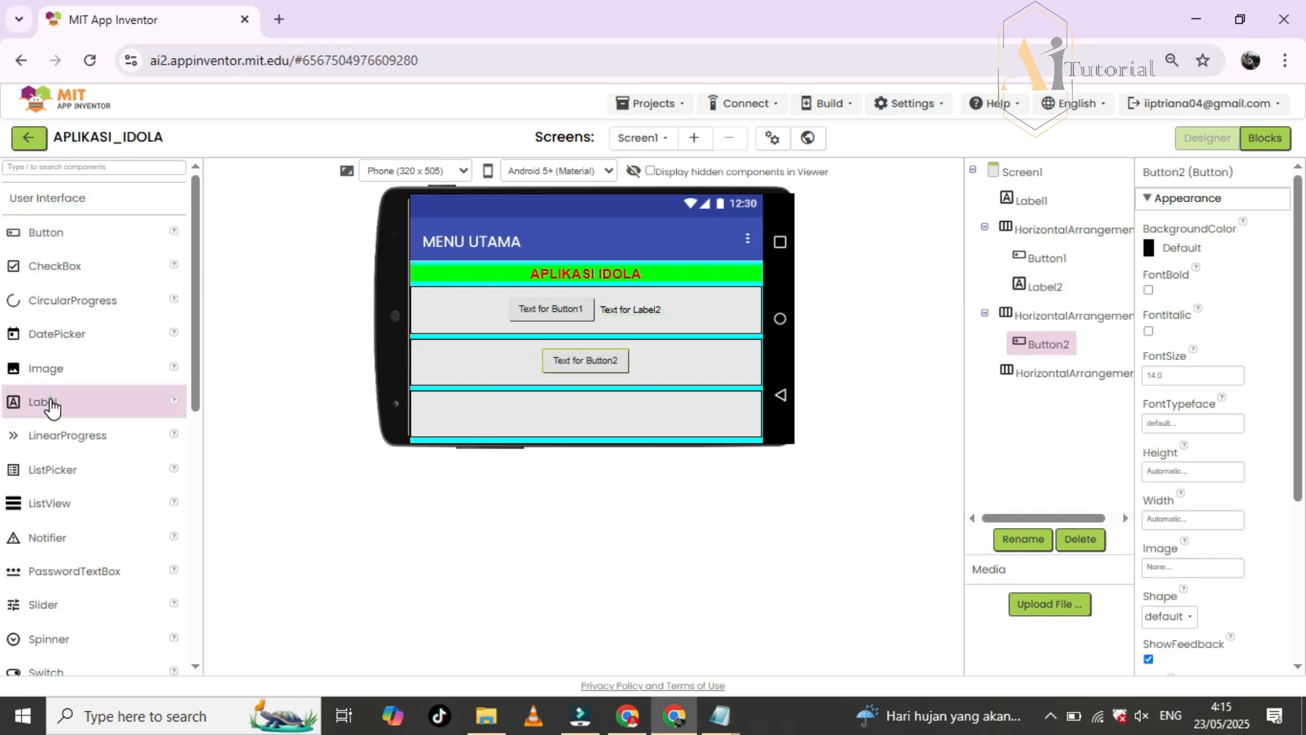
drag(52, 406, 676, 368)
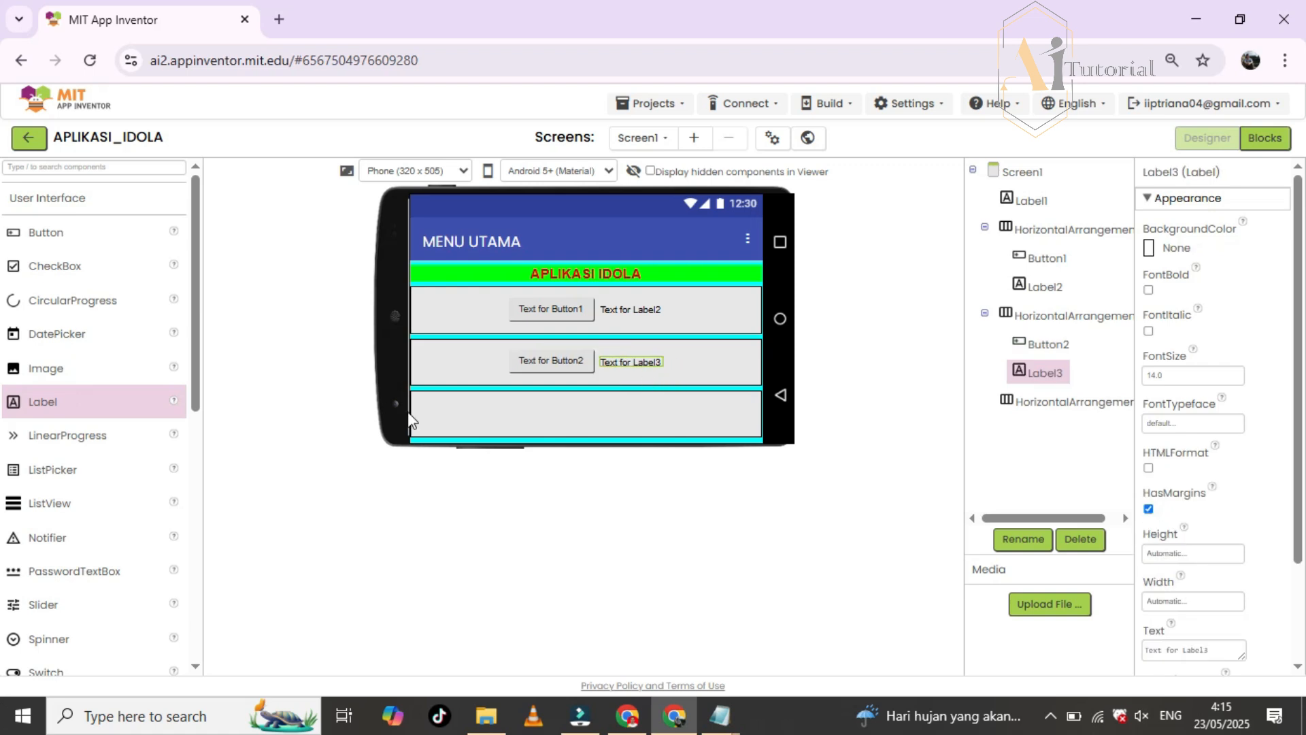
- Add a Button with a Label beside it inside the third HorizontalArrangement
click(65, 237)
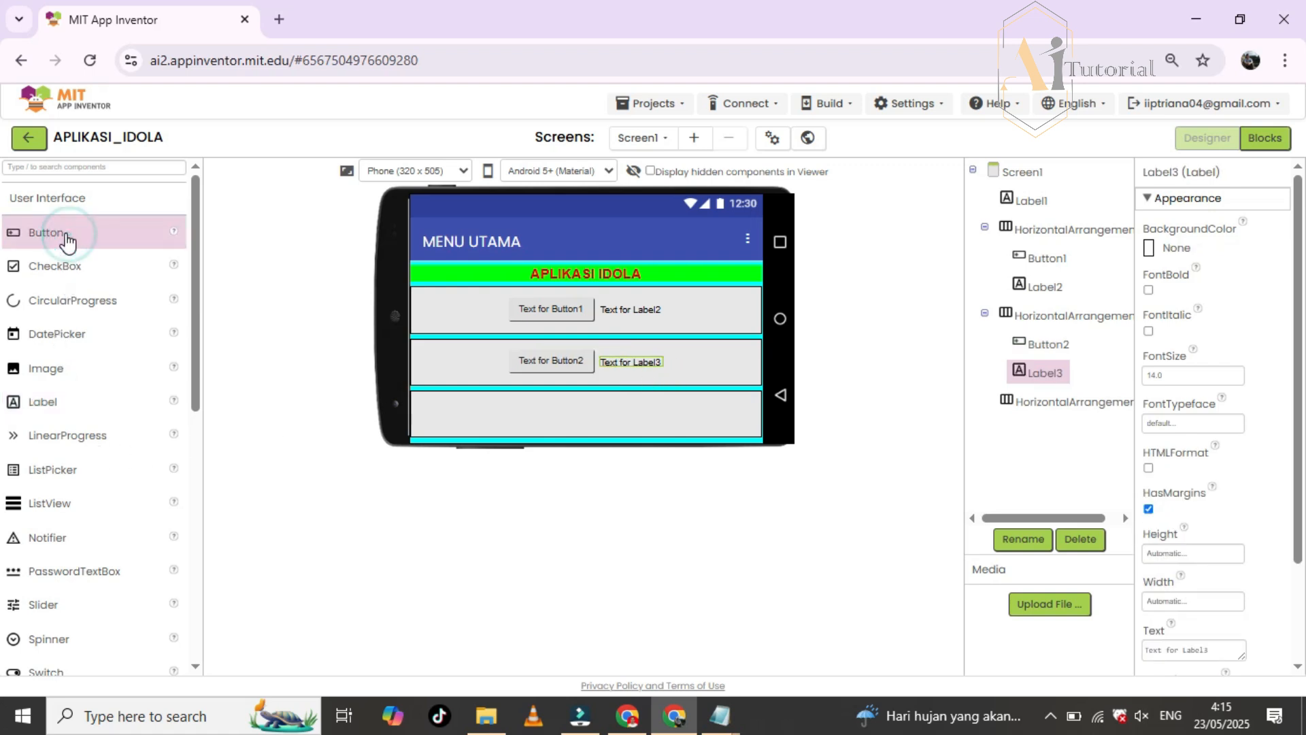
drag(67, 241, 548, 421)
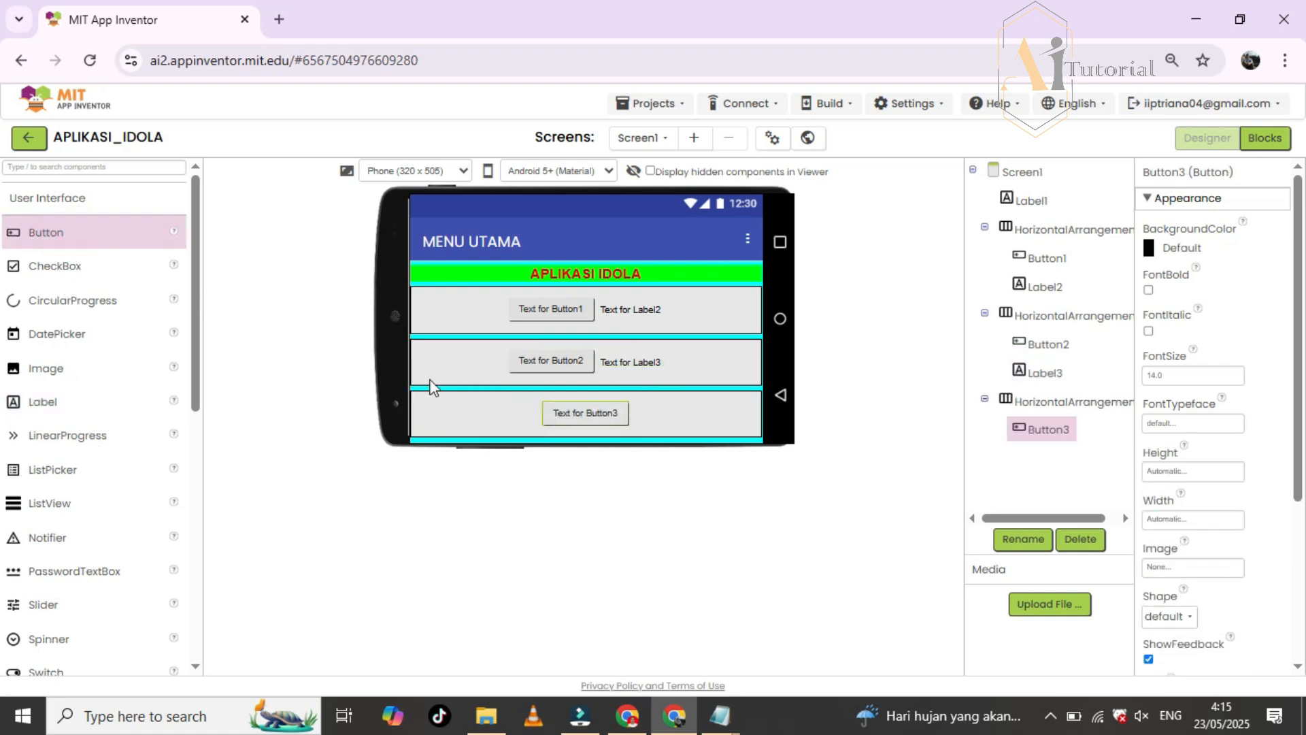
click(47, 405)
drag(47, 407, 689, 414)
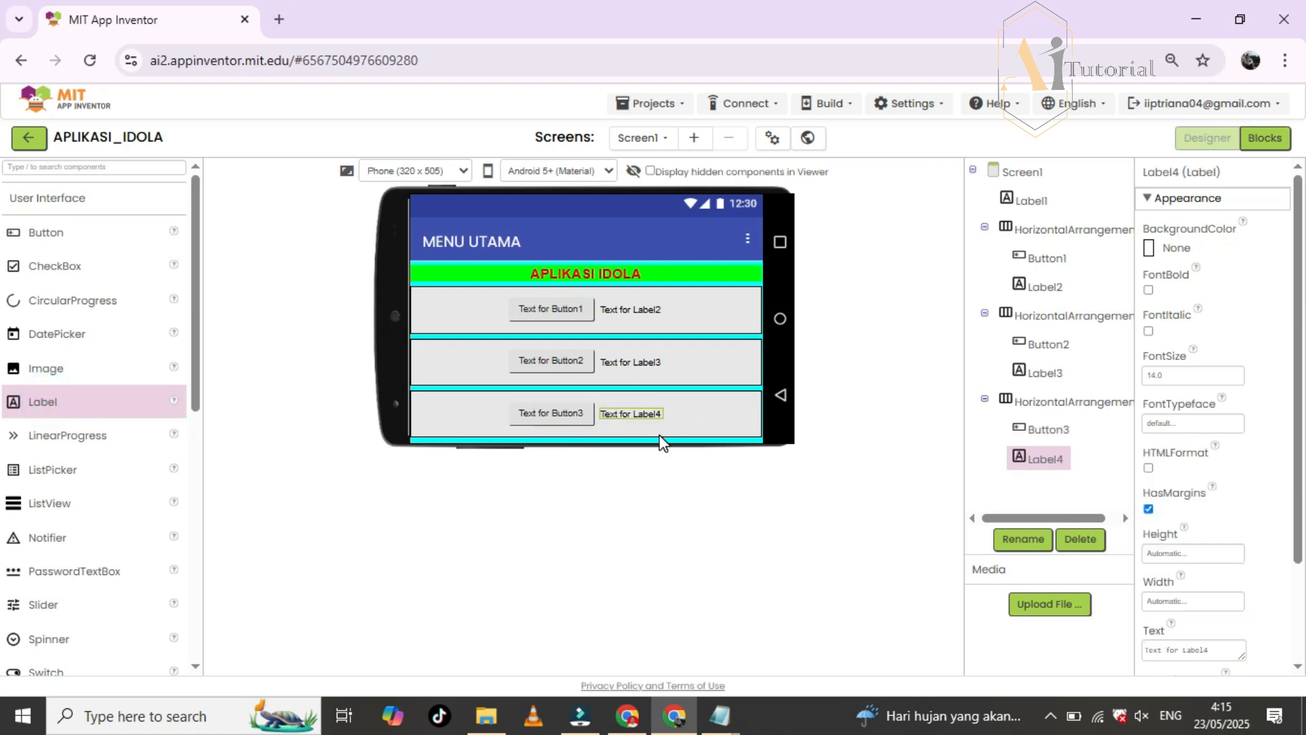
- Rename the button in the first HorizontalArrangement as ButtonBiodata
click(552, 308)
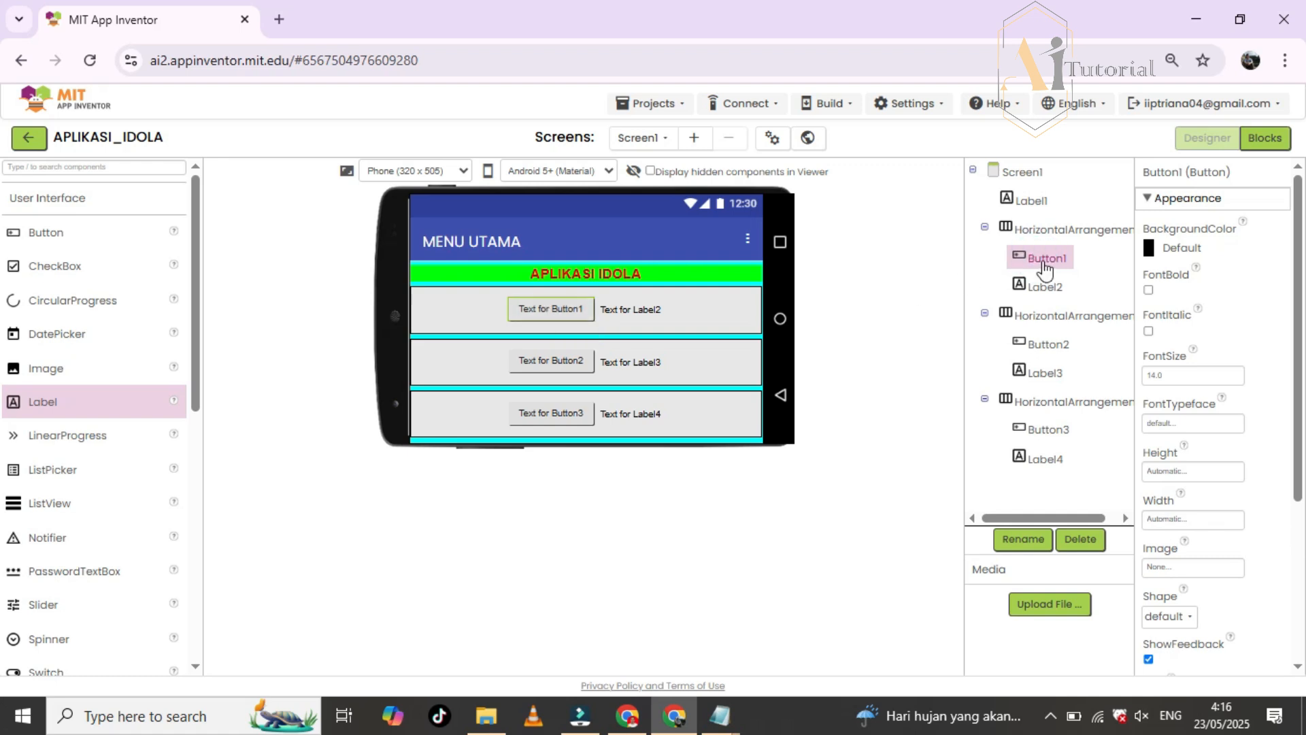
click(1022, 536)
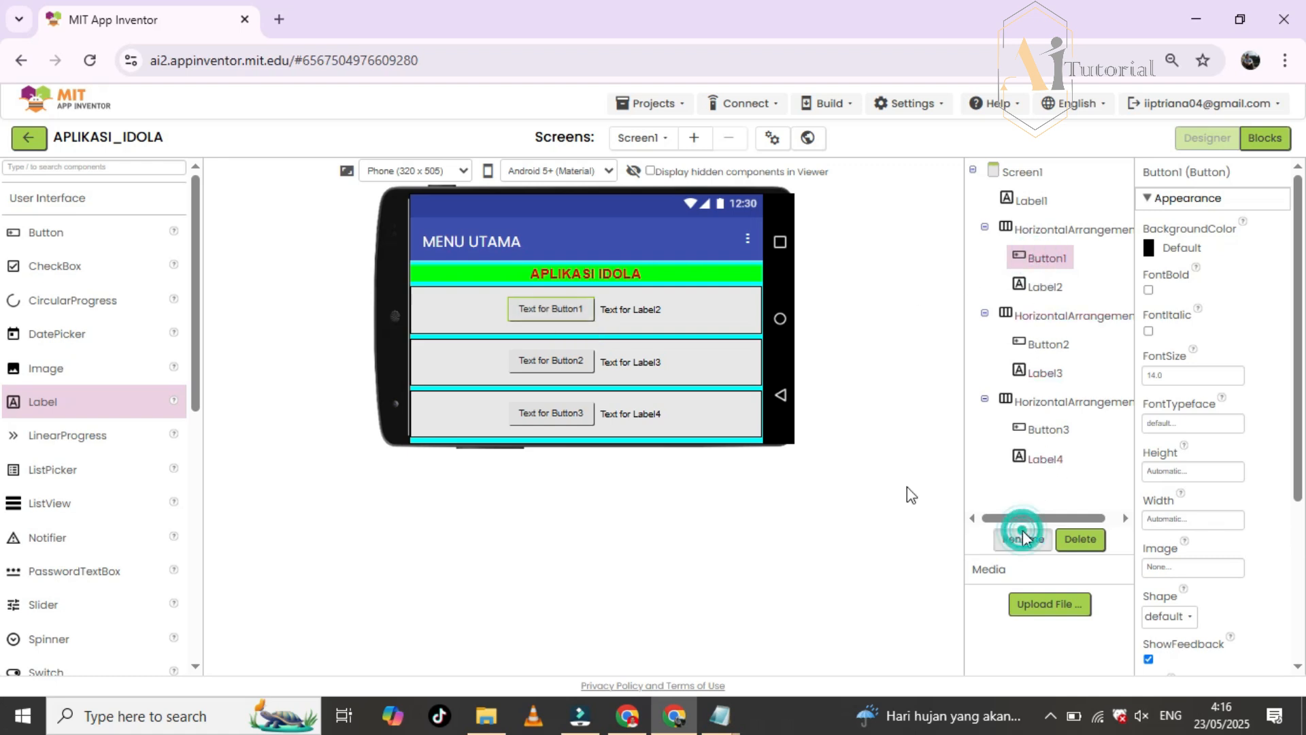
click(712, 408)
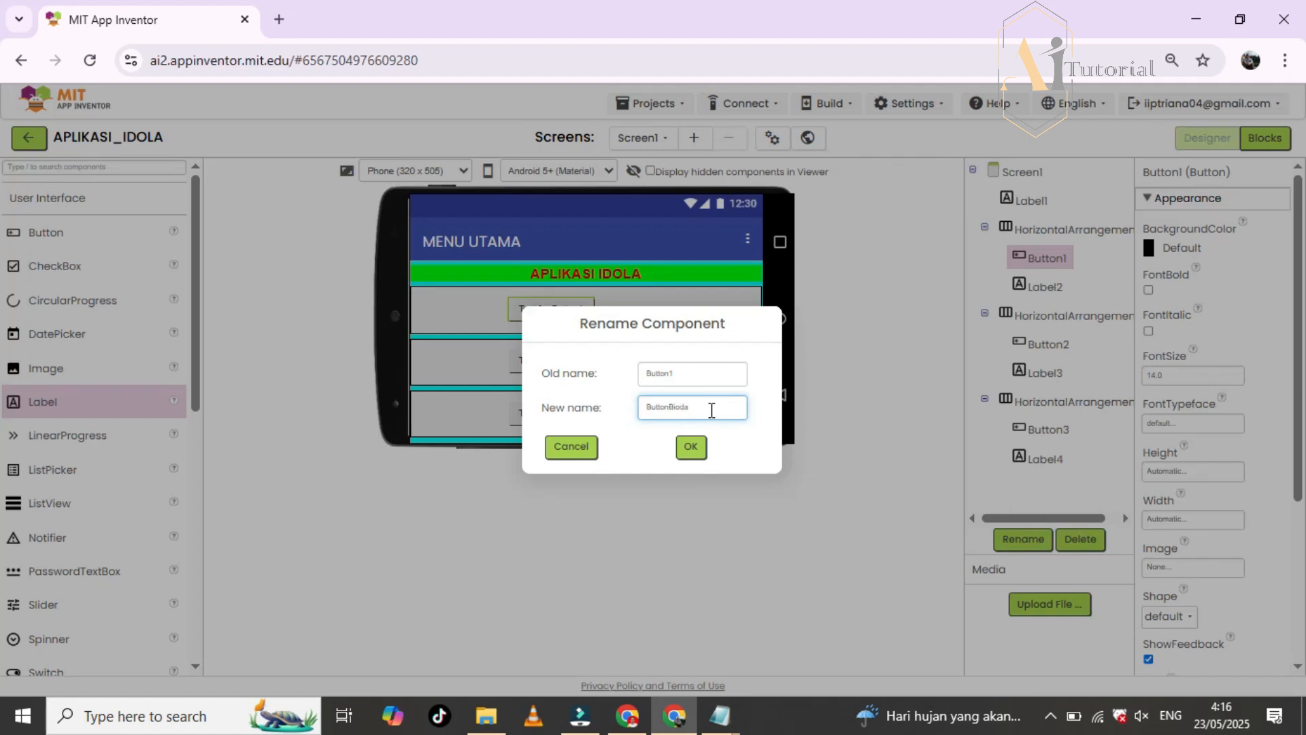
click(691, 446)
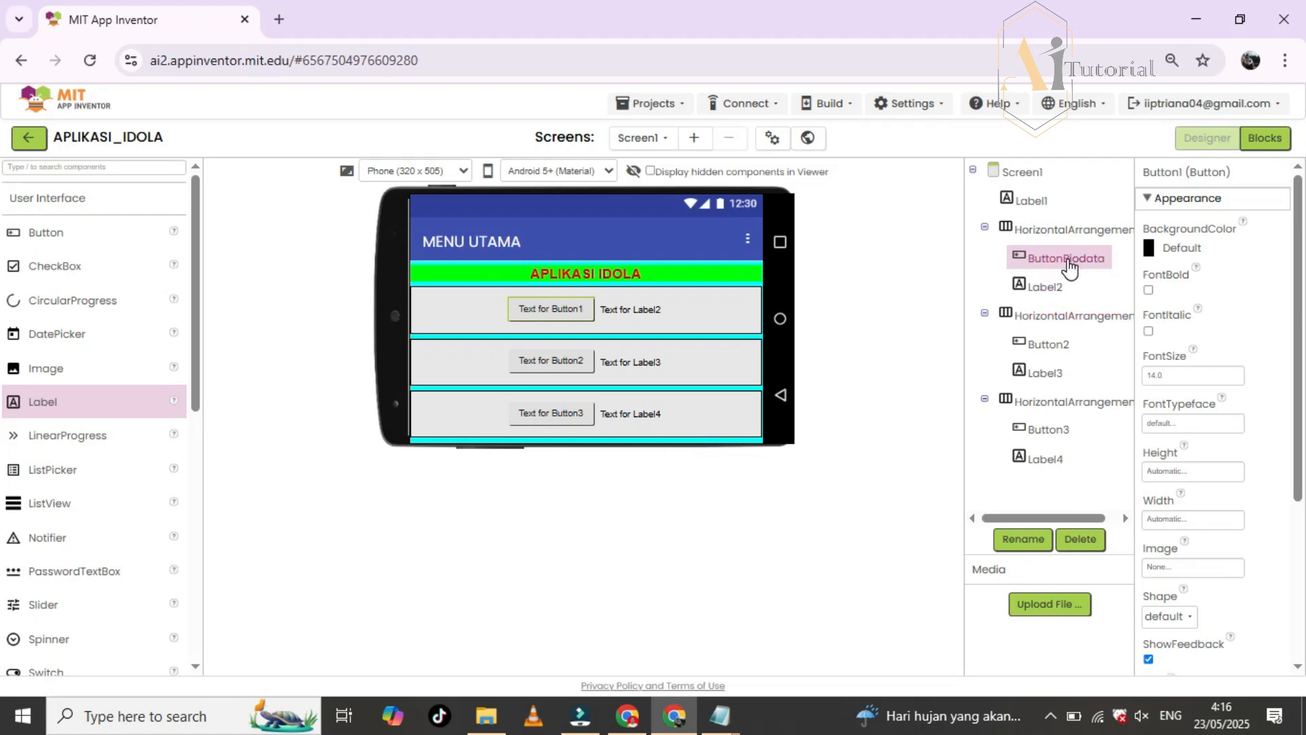
- Rename the button in the second HorizontalArrangement as Buttonfoto
click(1048, 350)
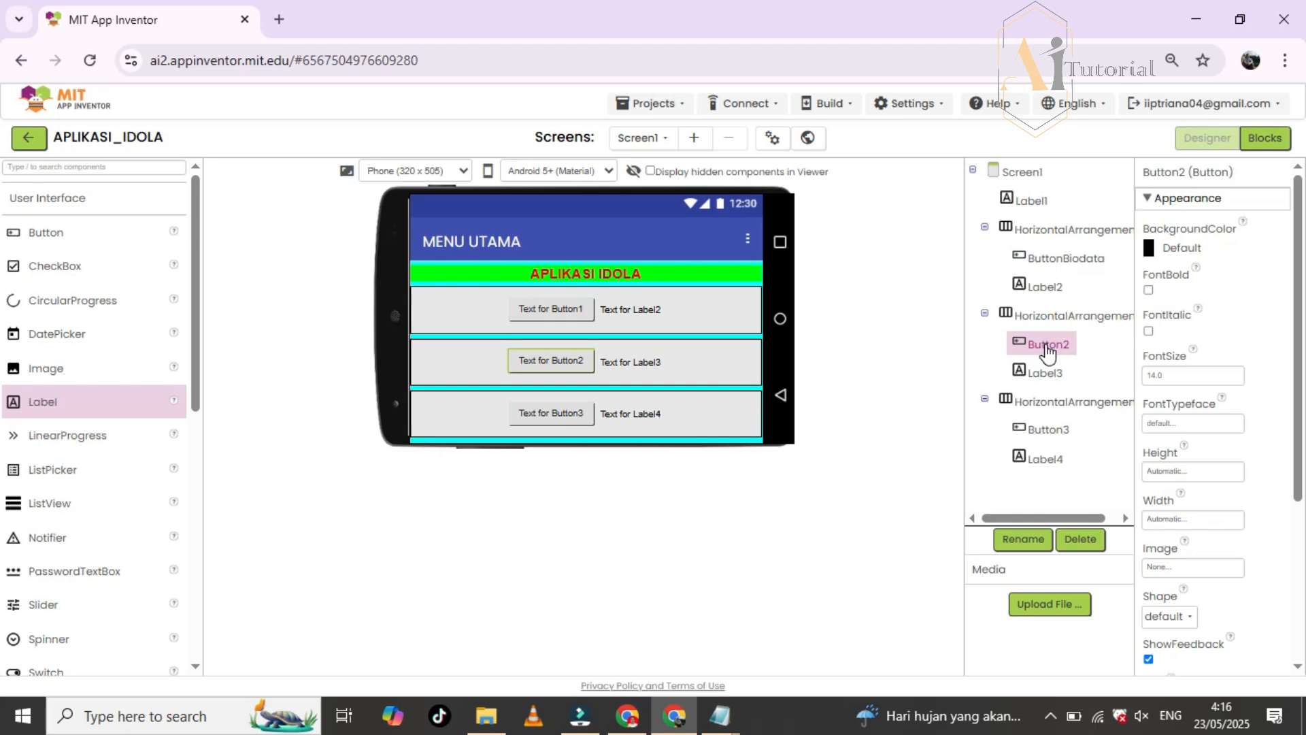
click(1023, 539)
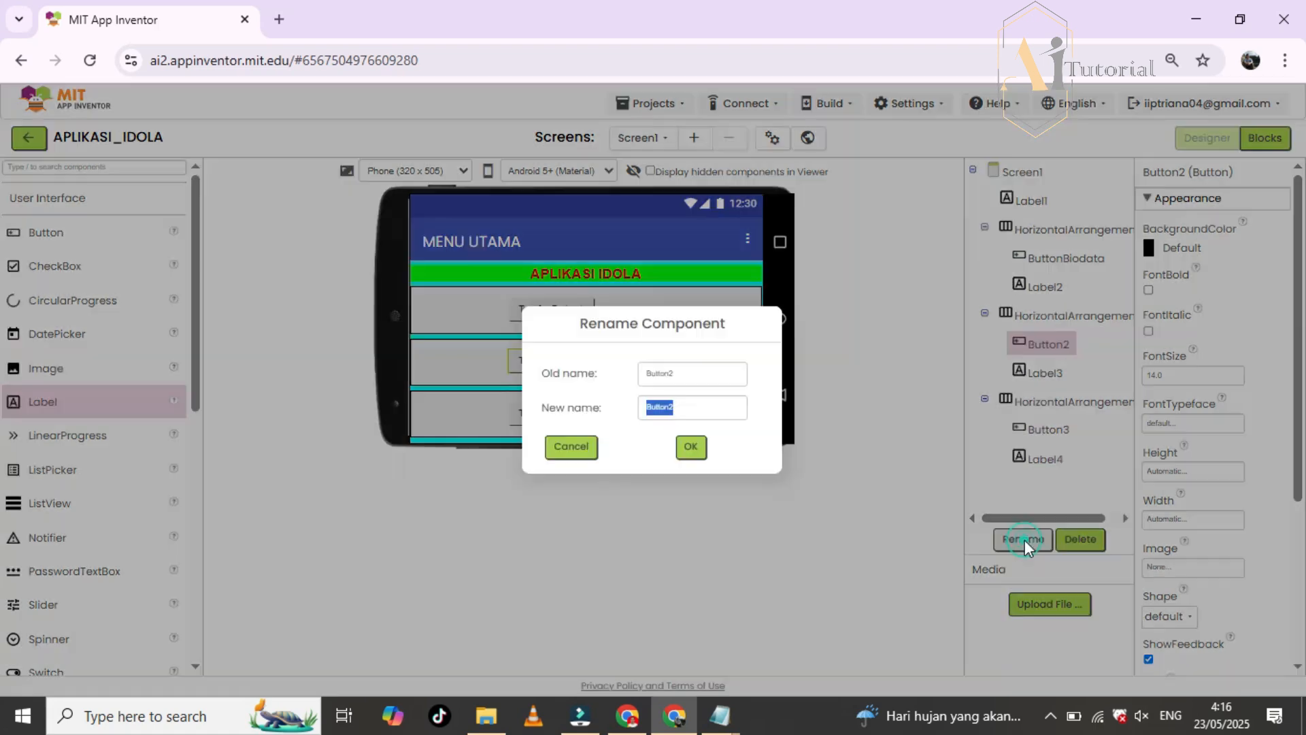
click(712, 411)
key(BackSpace)
text(foto)
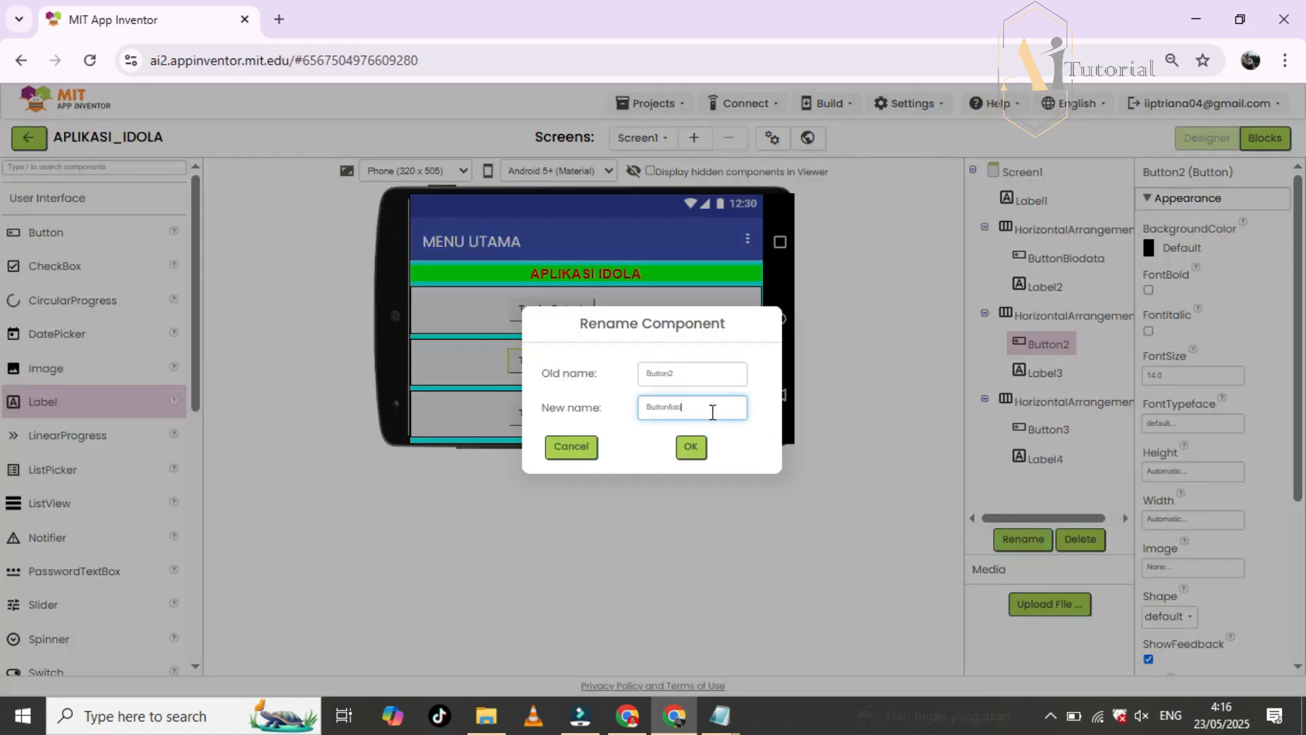
click(690, 446)
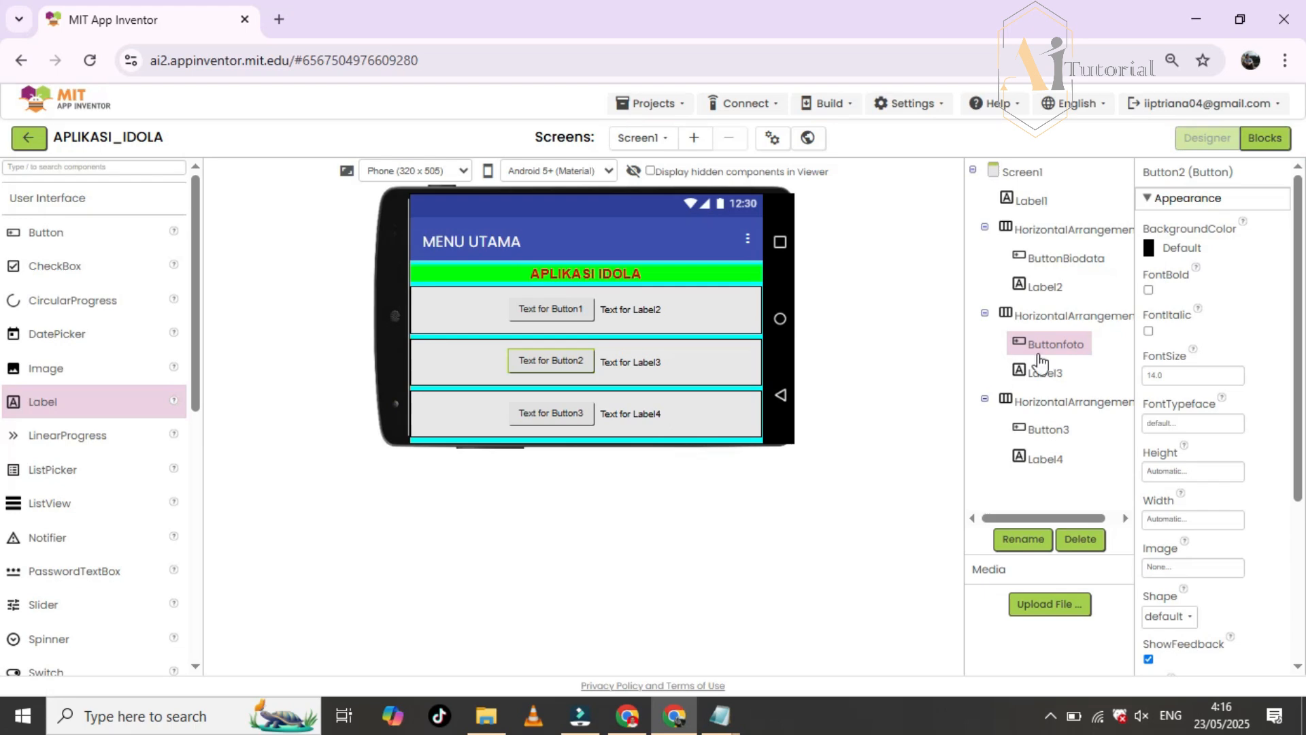
- Rename the button in the third HorizontalArrangement as ButtonVideo
click(1044, 432)
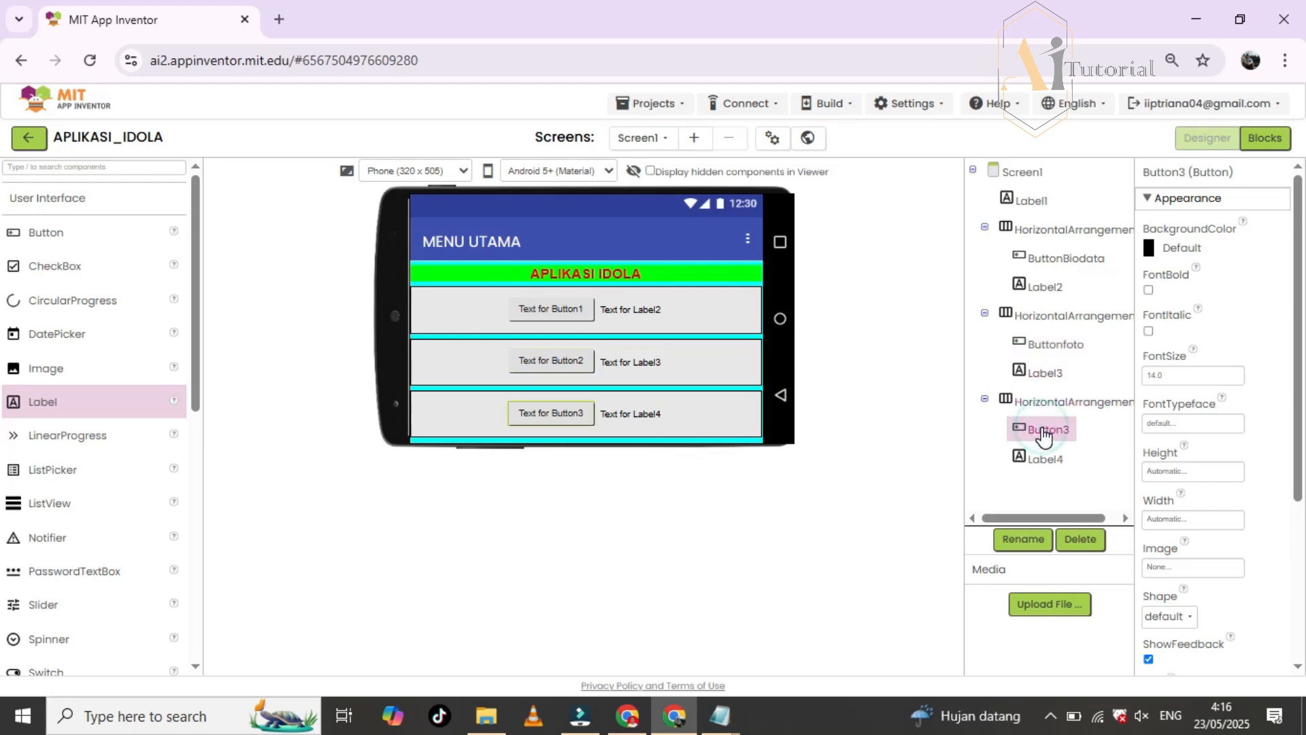
click(1023, 538)
click(734, 412)
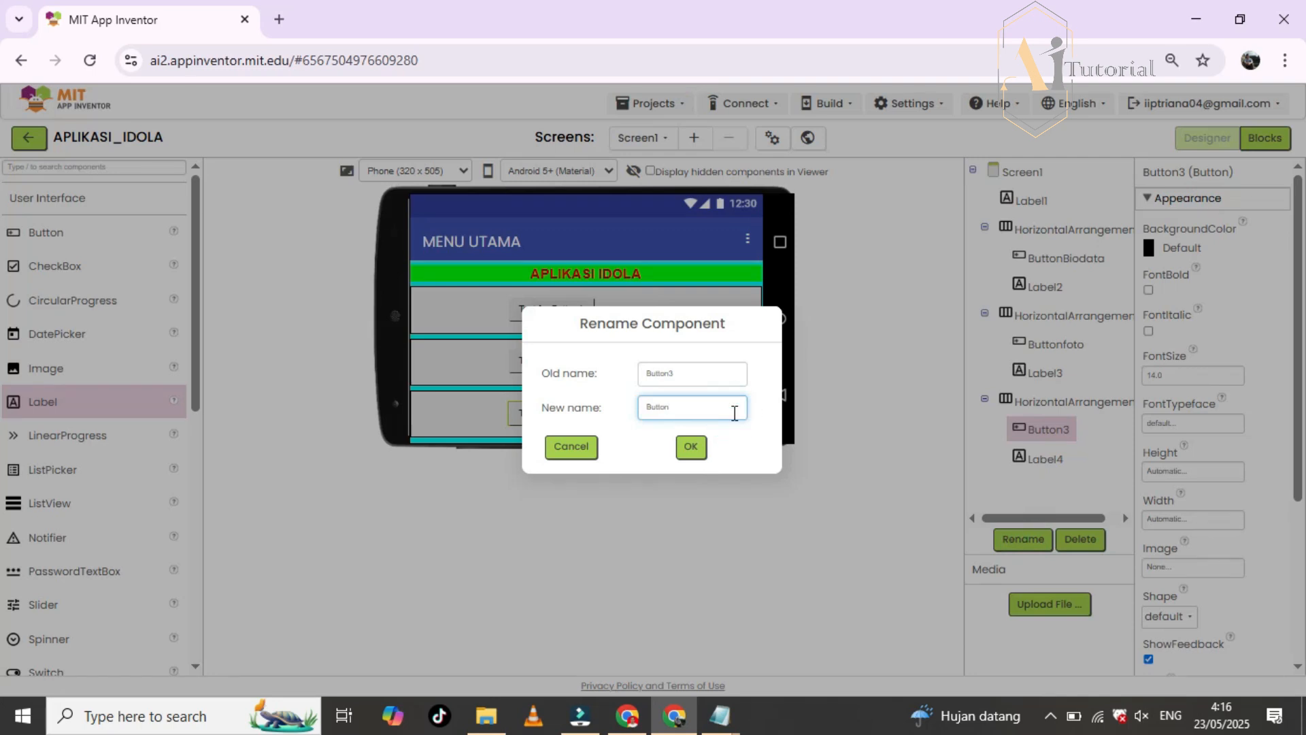
text(Video)
click(693, 449)
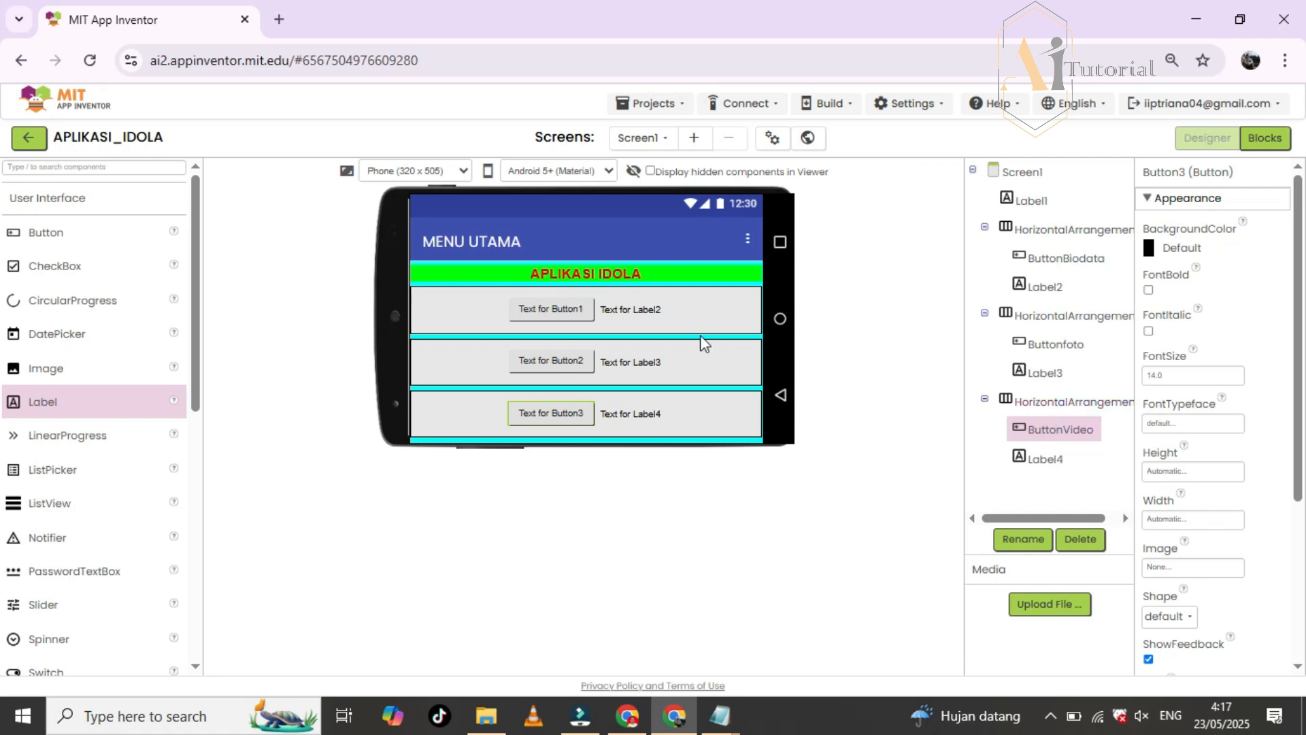
- Set the Text of Label2, beside the first button, to BIODATA
click(644, 311)
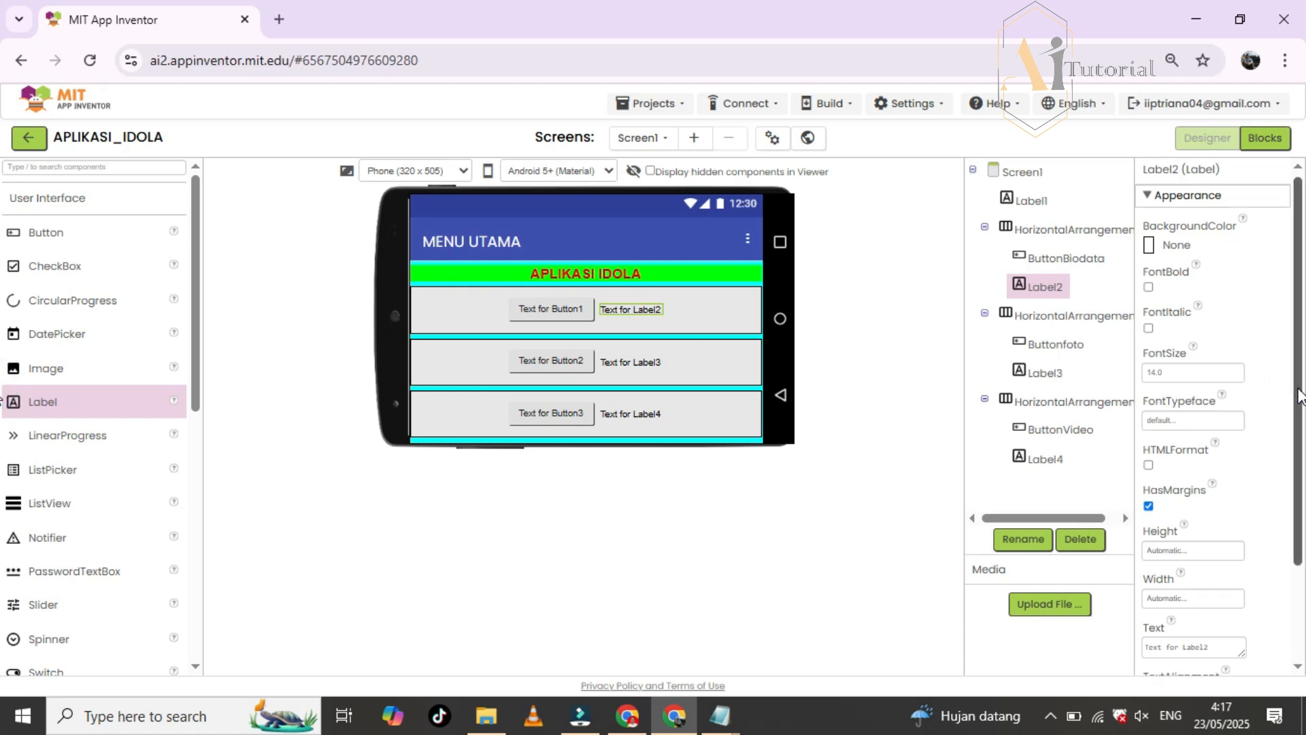
drag(1299, 391, 1299, 484)
click(1221, 525)
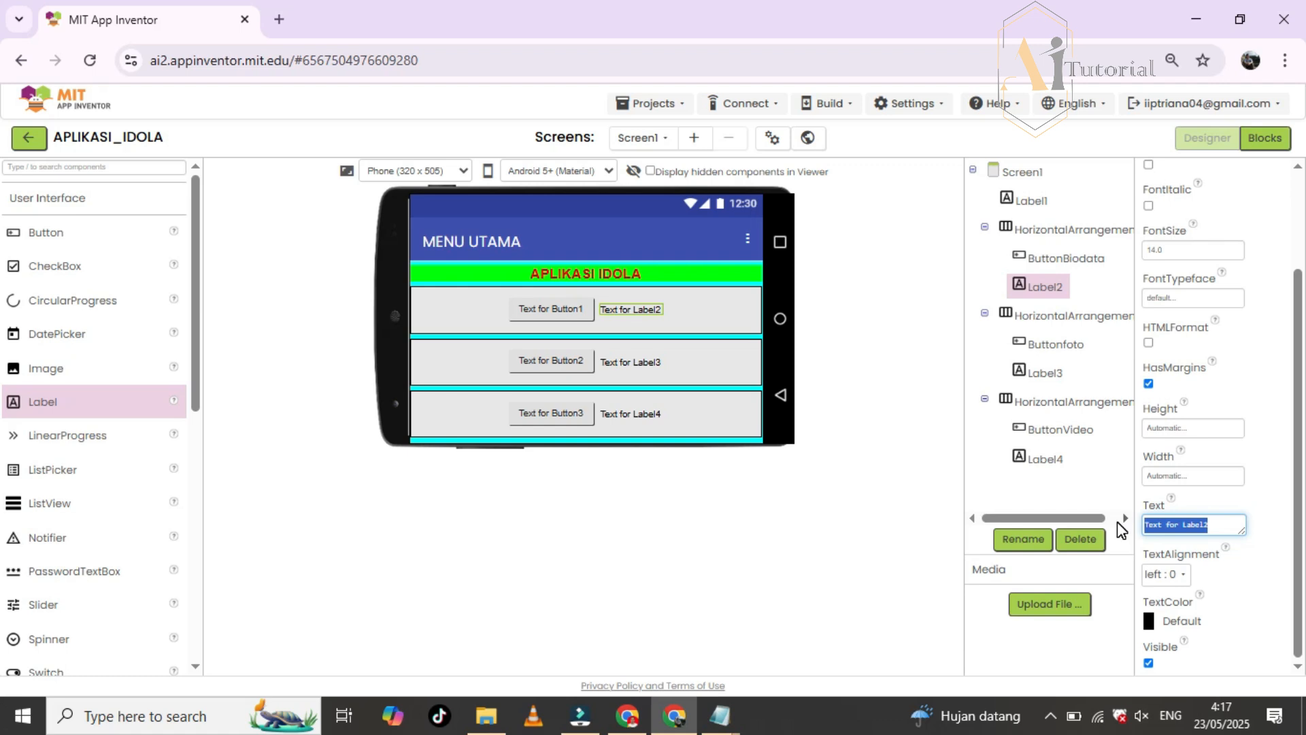
text(bioda)
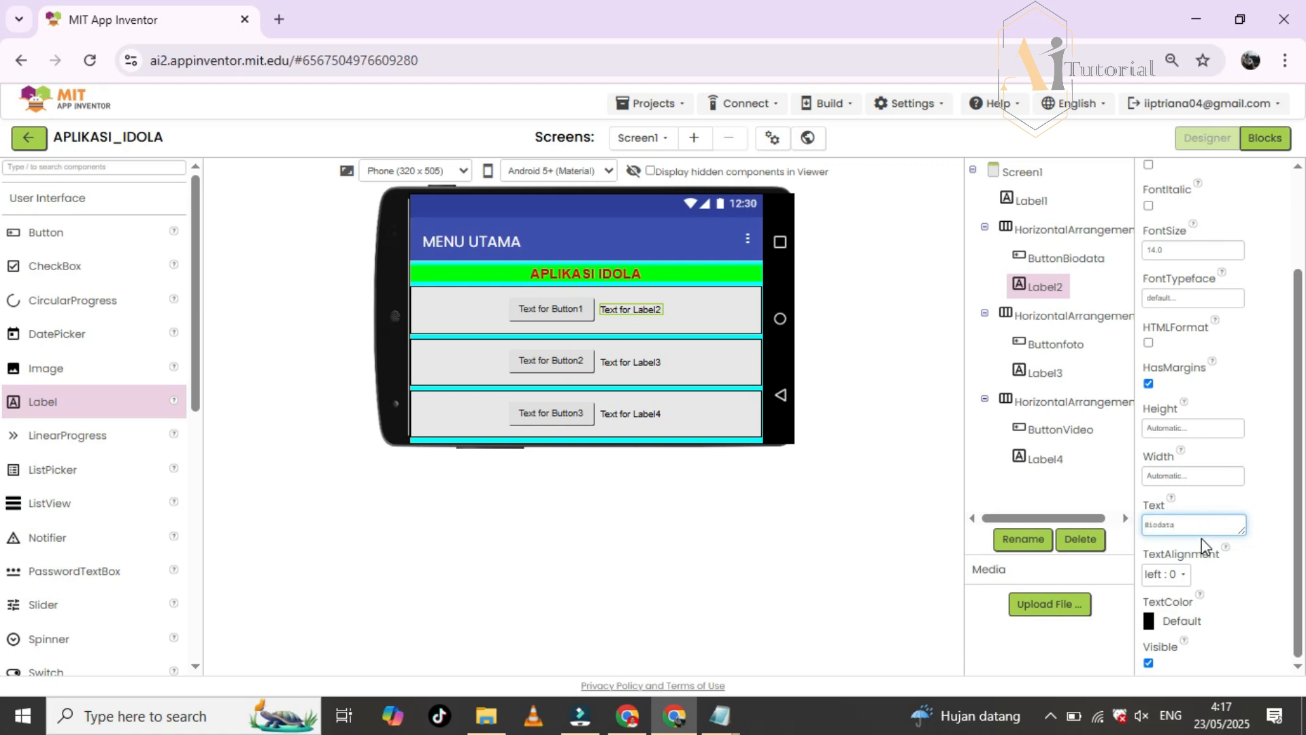
key(BackSpace)
key(BackSpace)
key(BackSpace)
key(BackSpace)
key(BackSpace)
text(BIODATA)
key(Return)
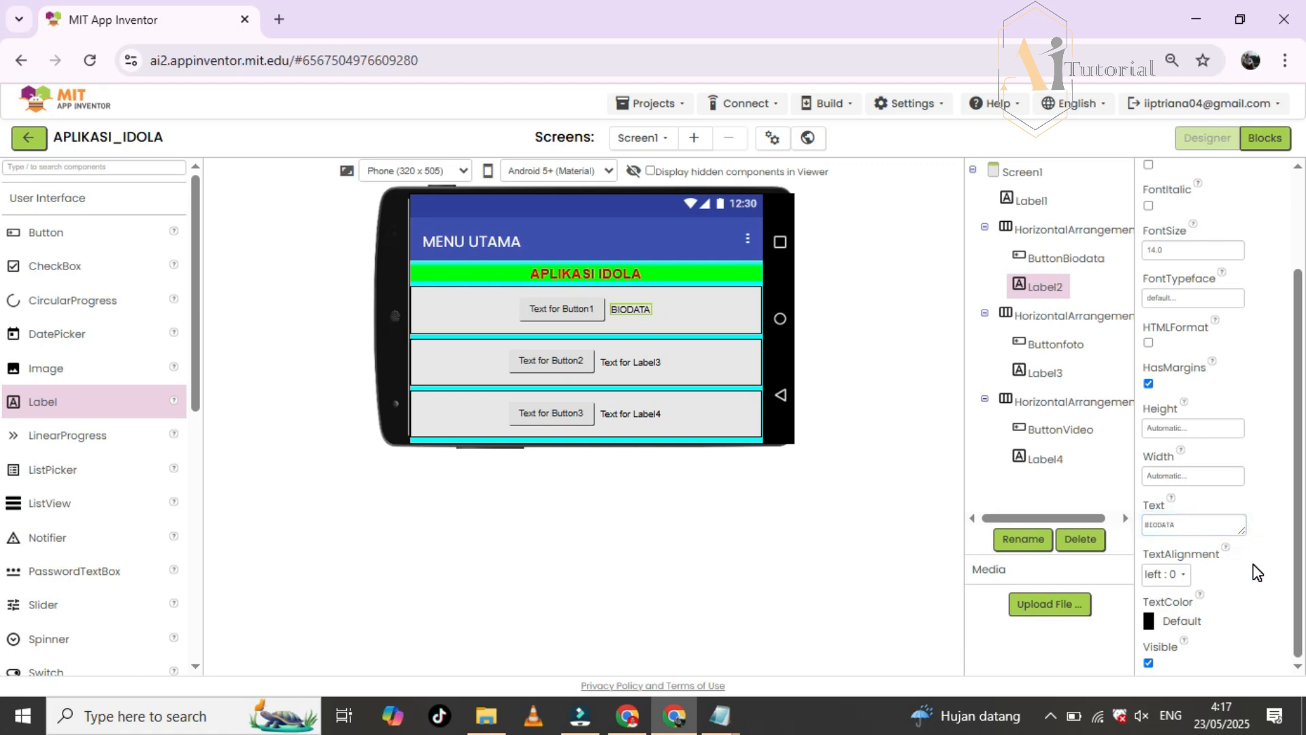
- Format the BIODATA label with FontBold on, FontSize 16 and the monospace FontTypeface
scroll(1156, 272, up, 3)
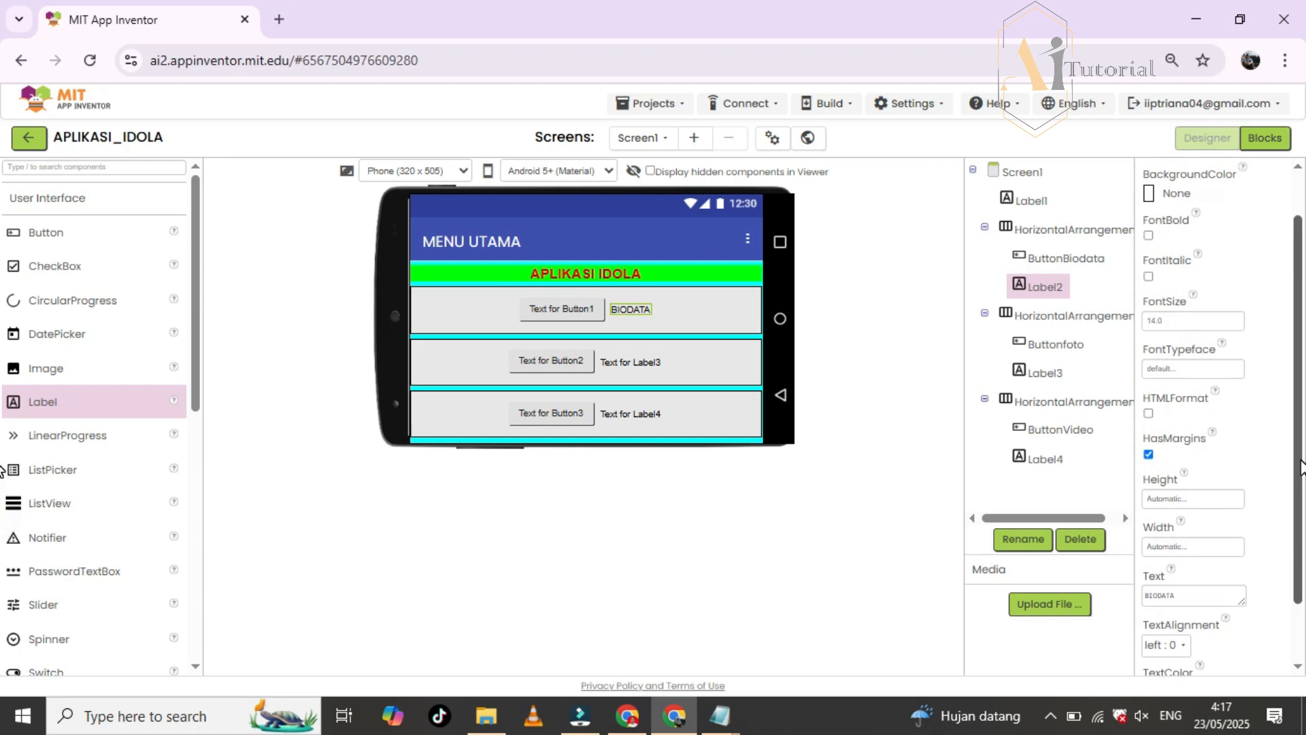
click(1149, 243)
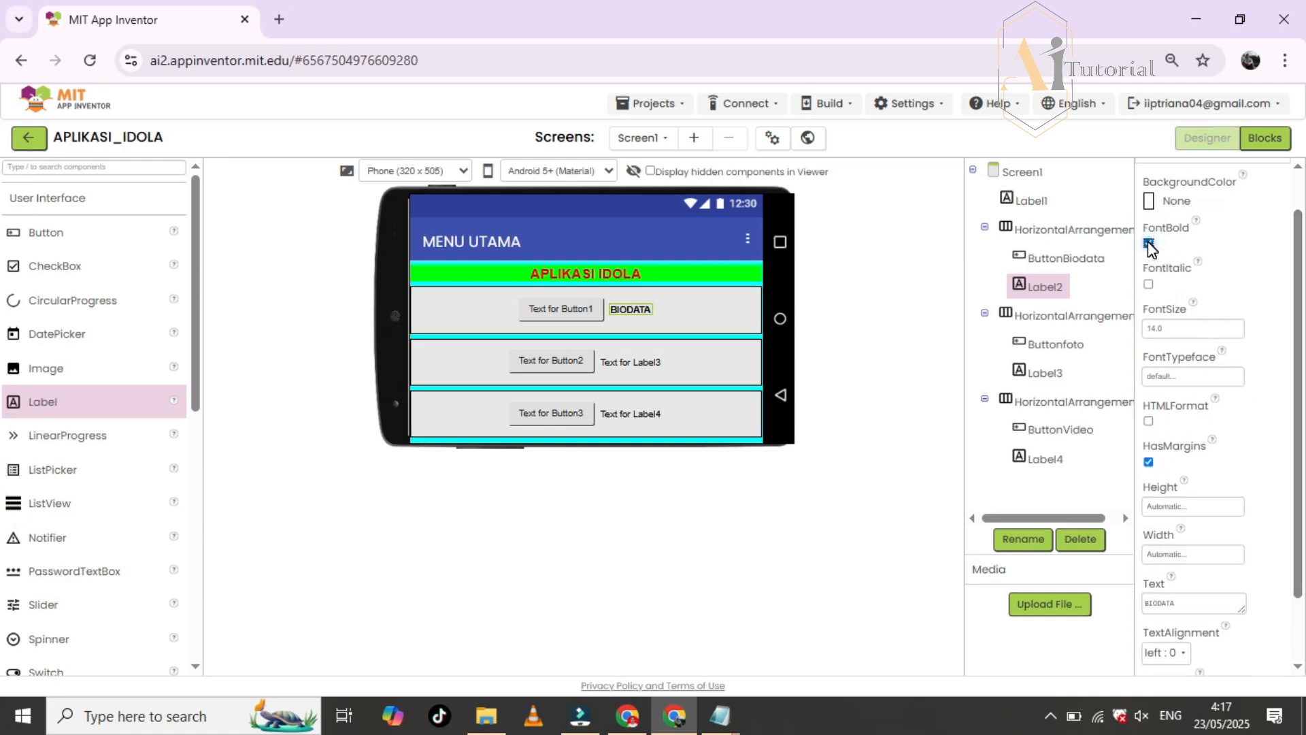
click(1174, 326)
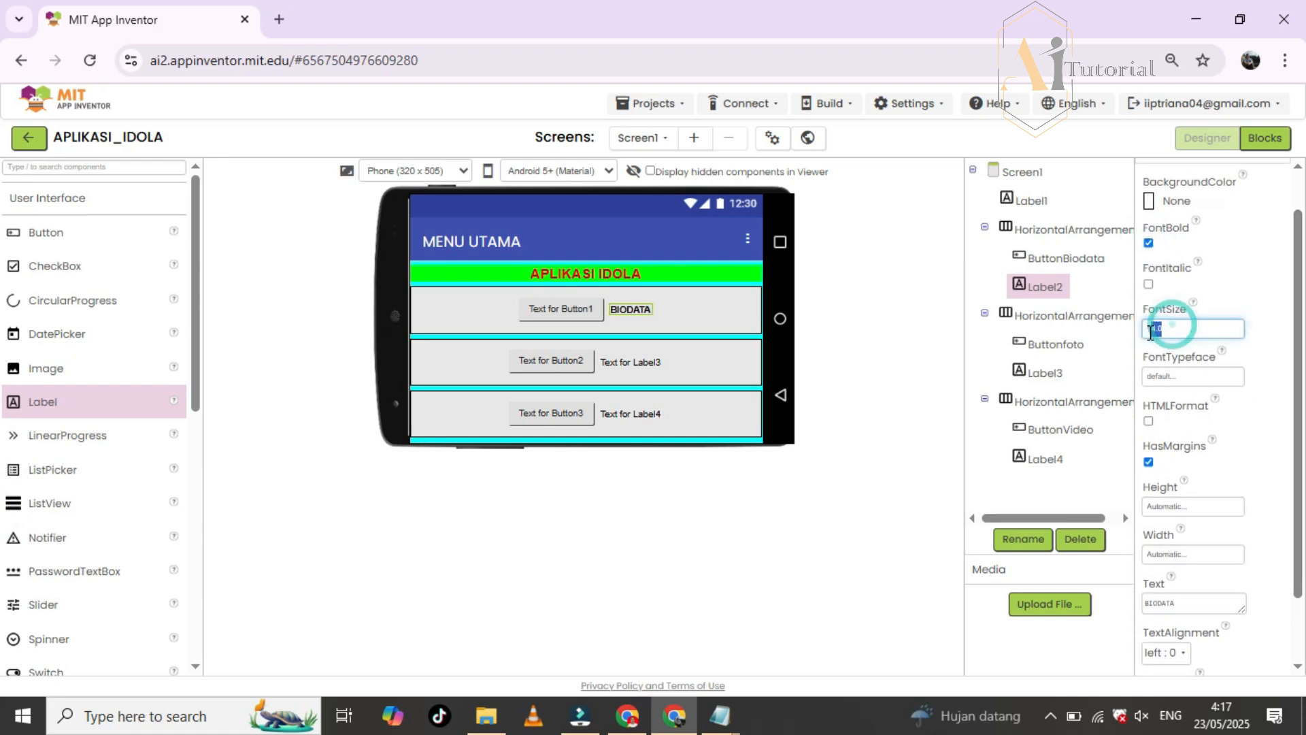
text(16)
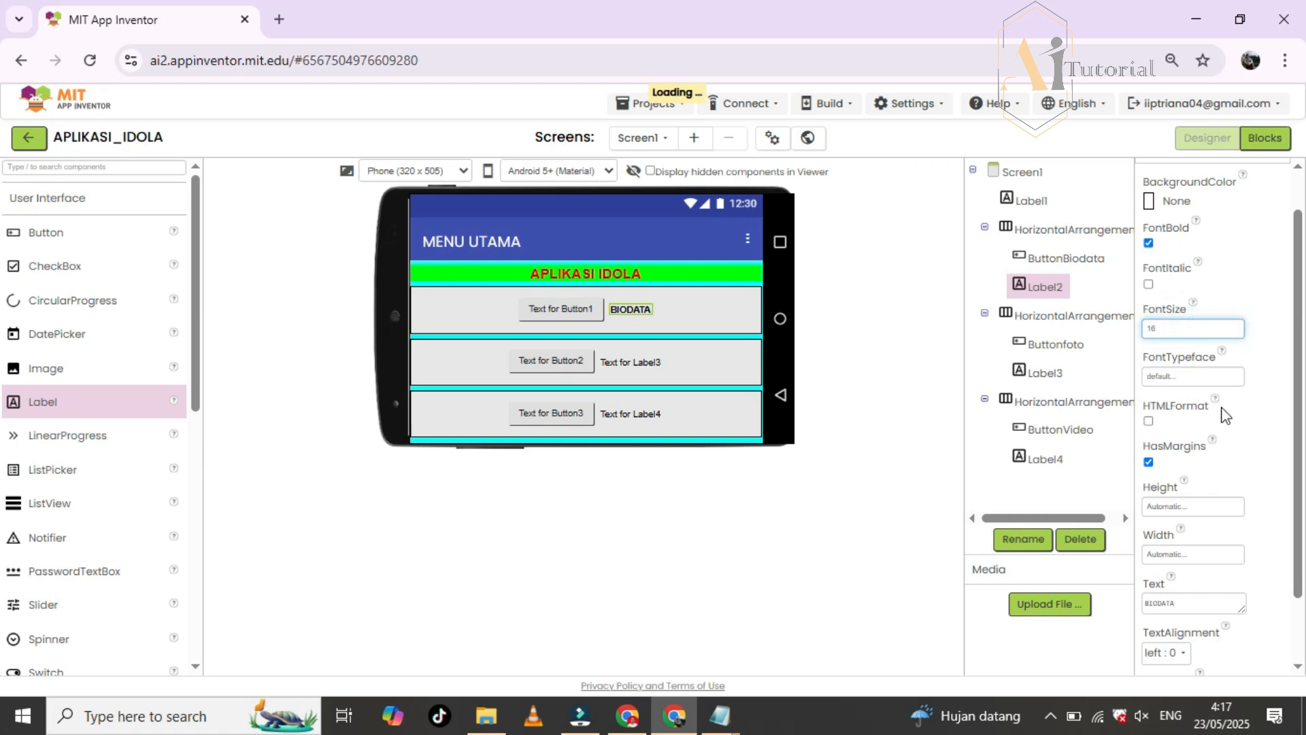
click(1254, 430)
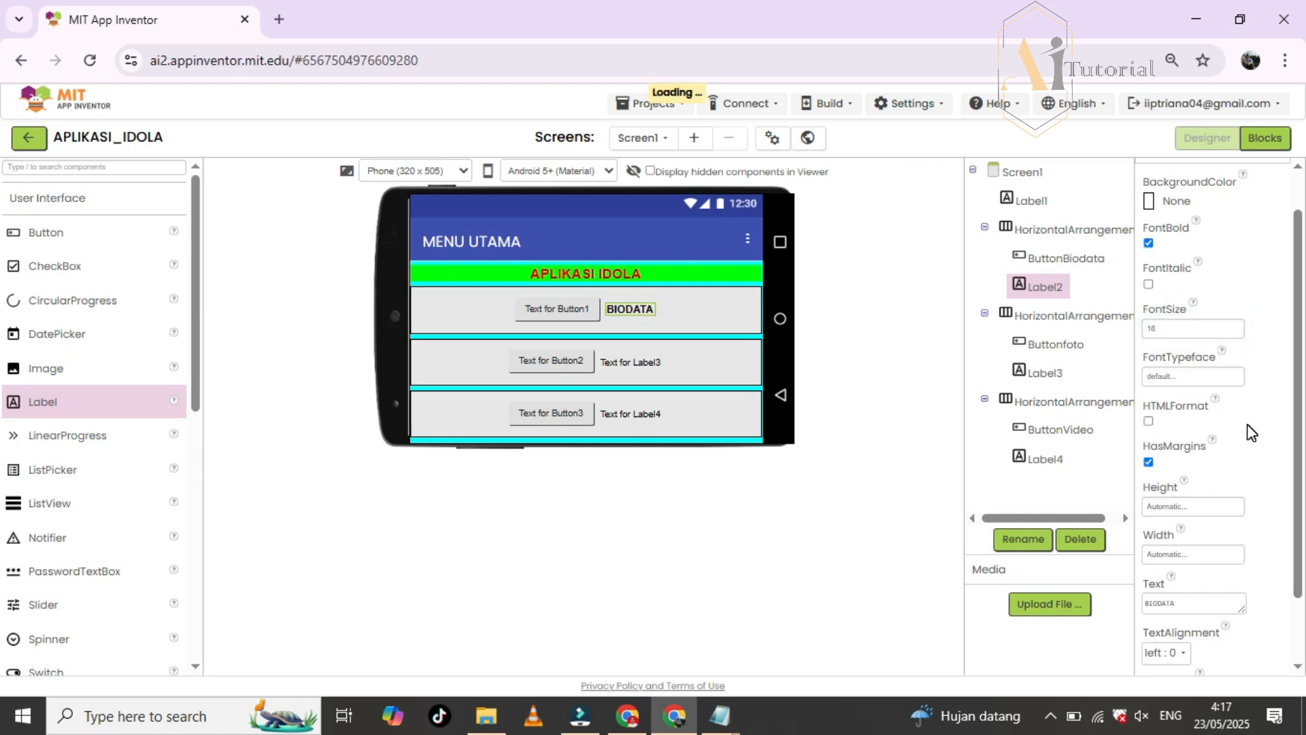
click(1190, 377)
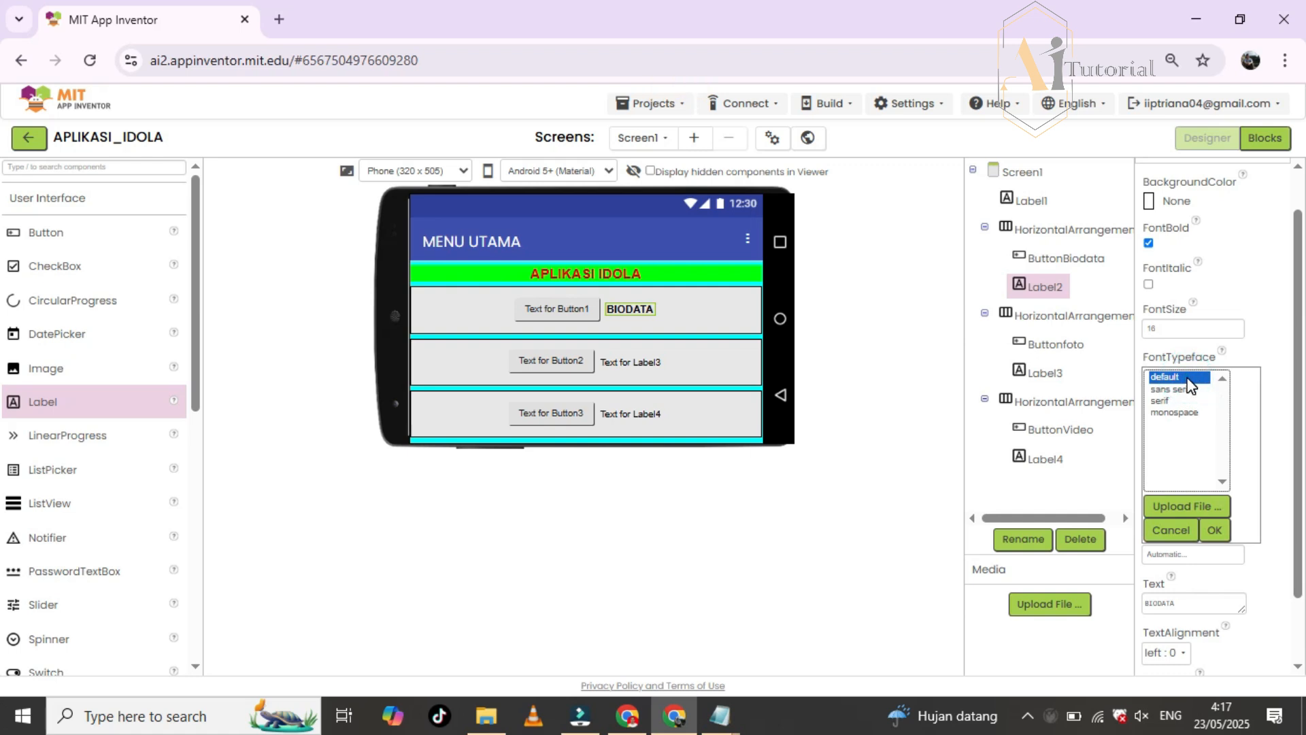
click(1178, 413)
click(1213, 531)
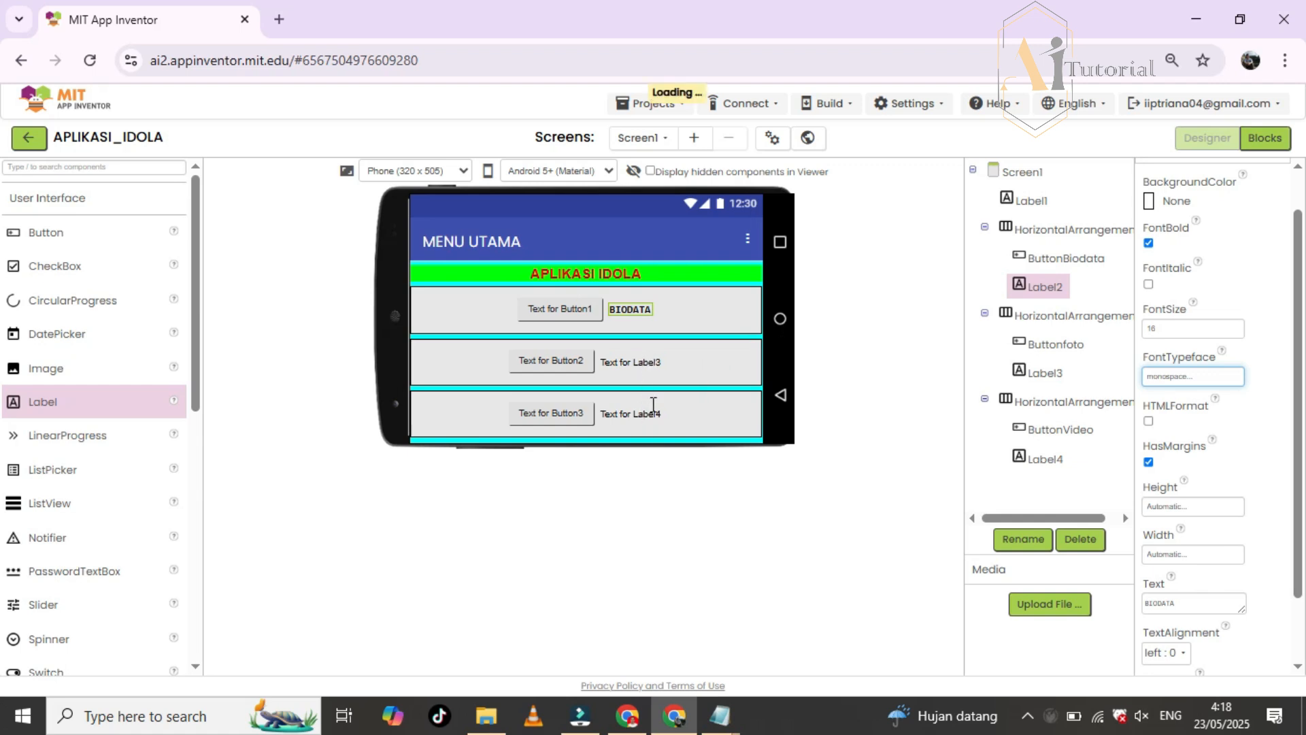
- Format Label3 in the second HorizontalArrangement with FontBold on, FontSize 16 and the monospace FontTypeface
click(651, 361)
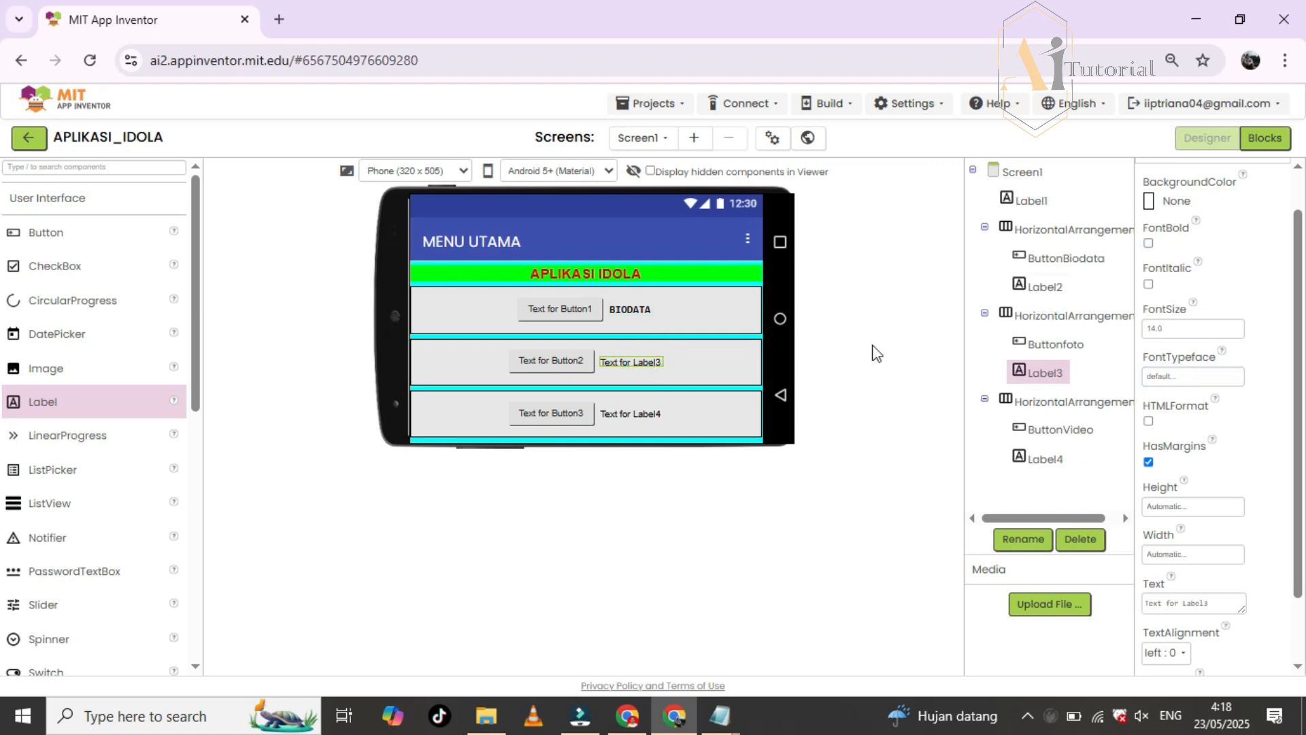
click(1148, 242)
click(1170, 329)
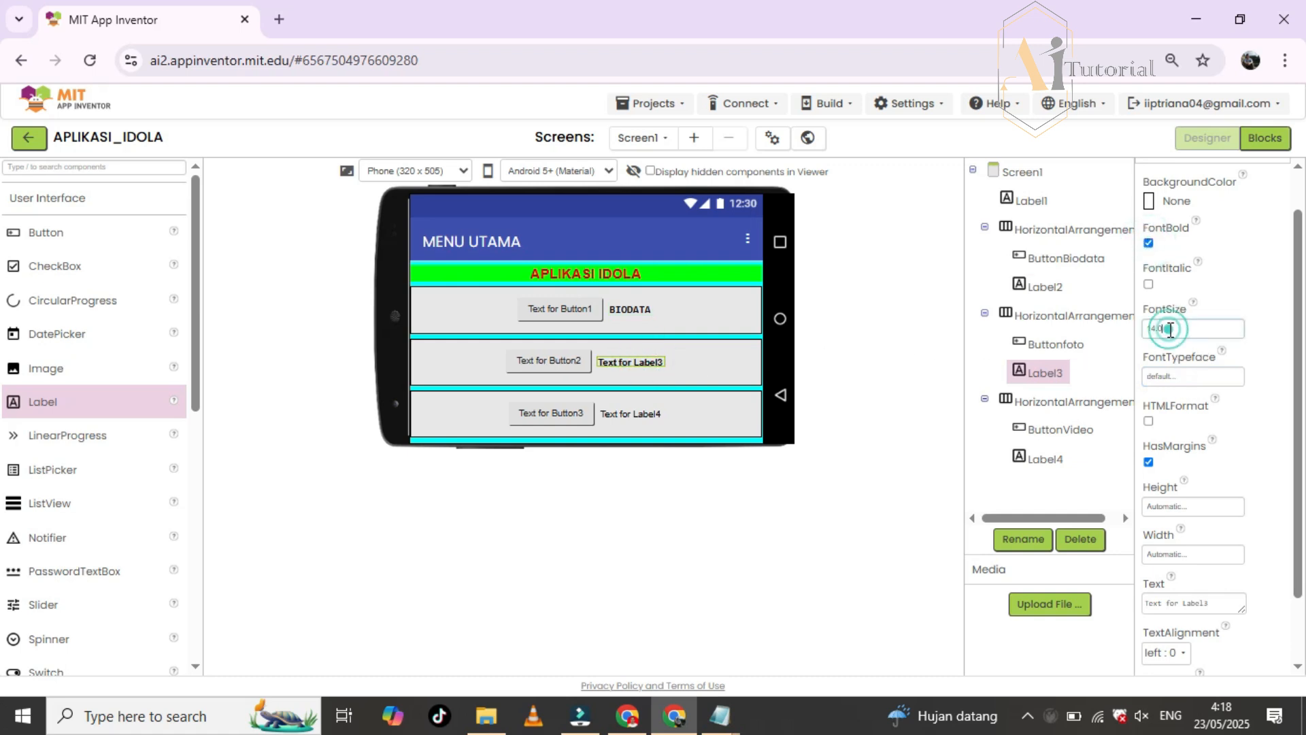
double_click(1170, 330)
text(16)
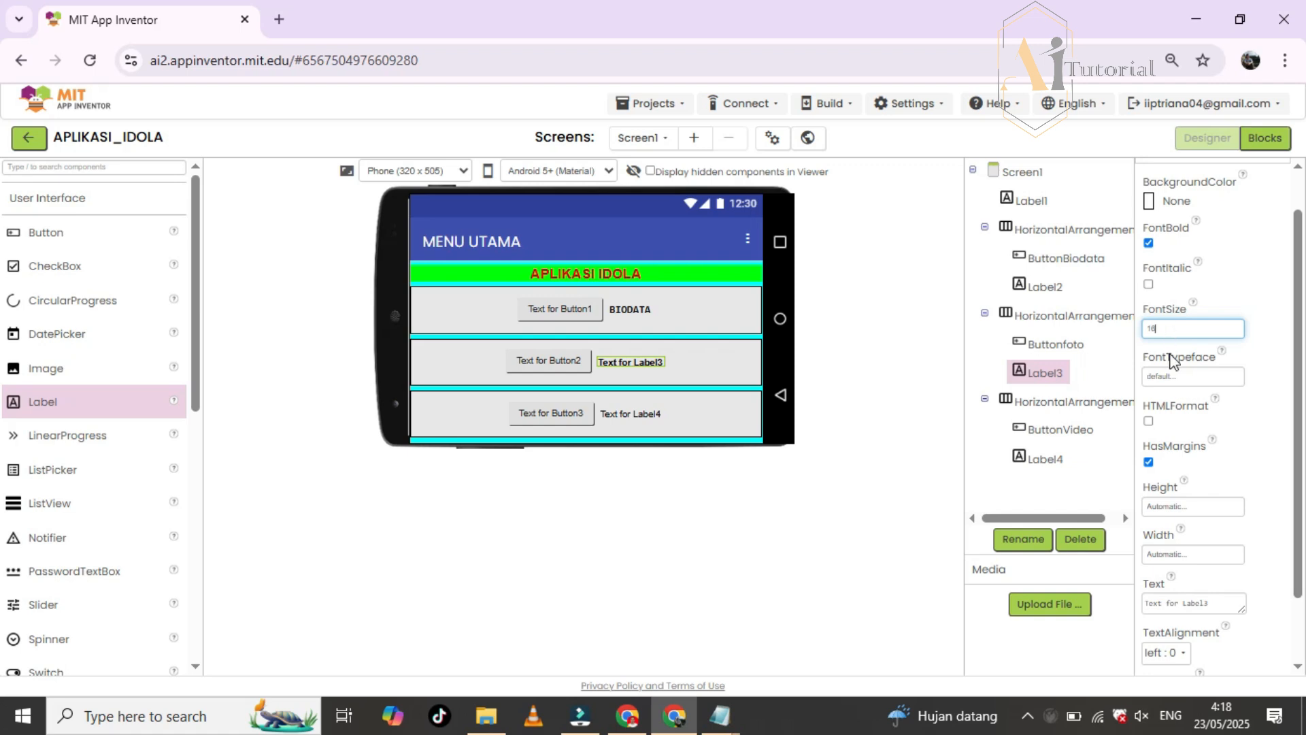
click(1173, 376)
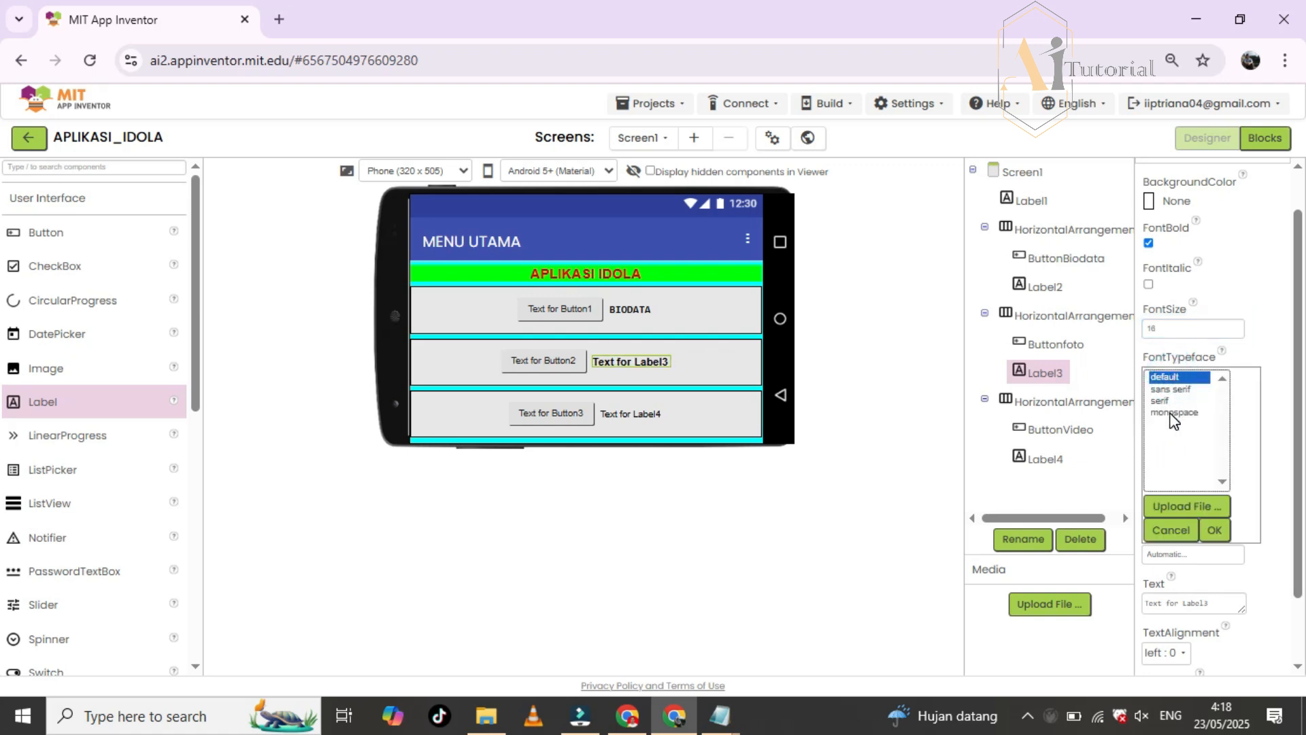
click(1214, 530)
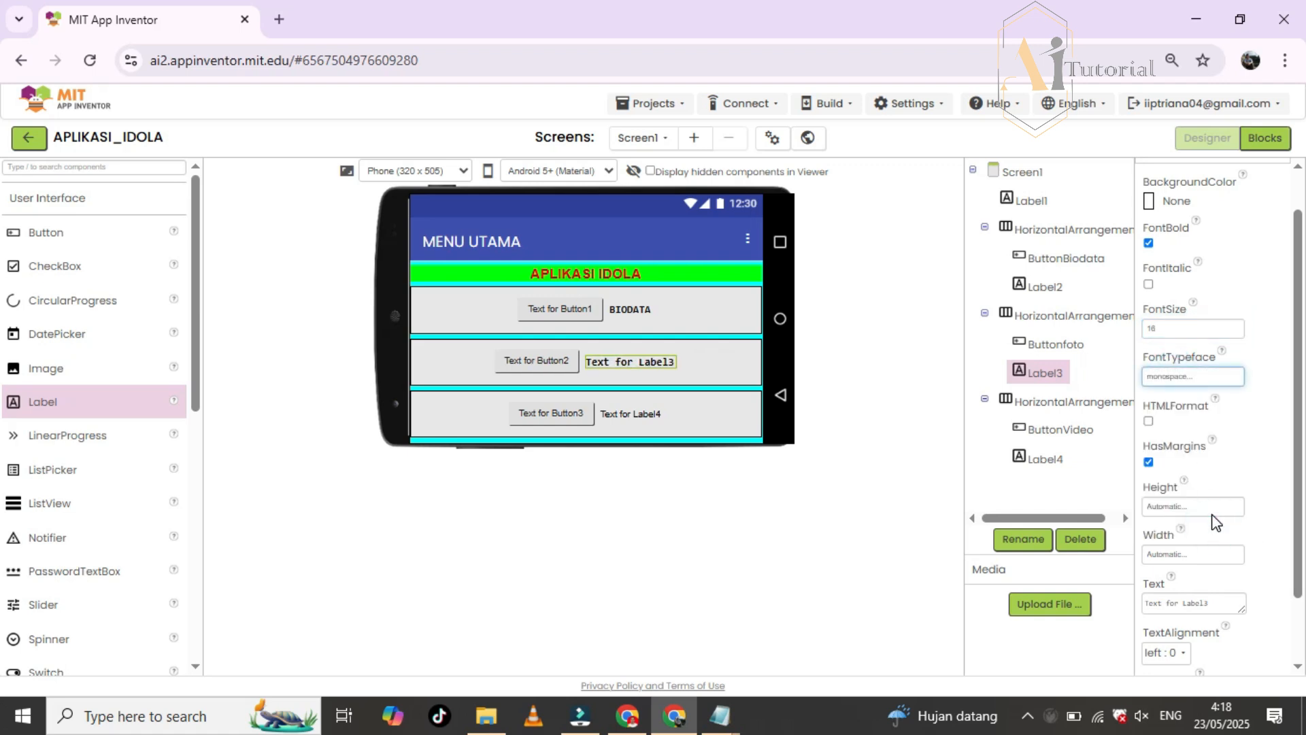
- Set the Text of Label3, beside the second button, to FOTO BUKU
scroll(1211, 503, down, 1)
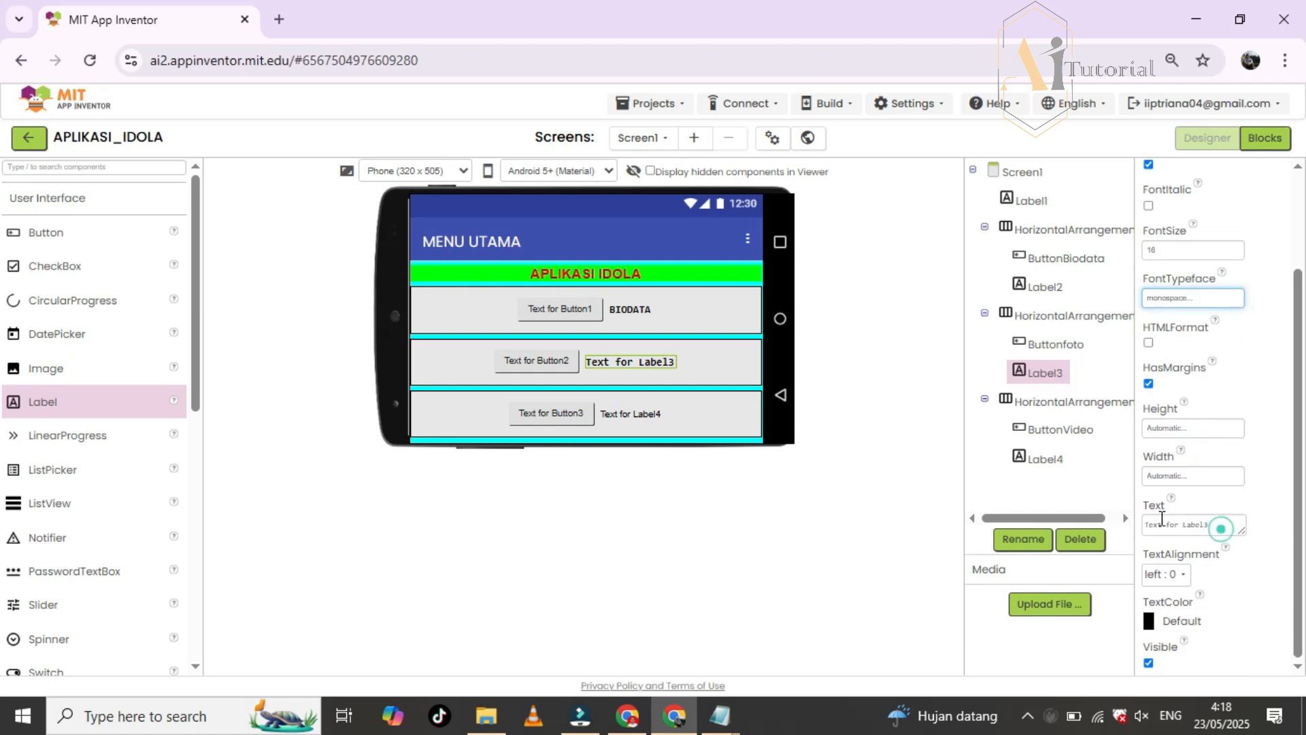
drag(1218, 525, 1109, 518)
click(1140, 520)
click(1184, 525)
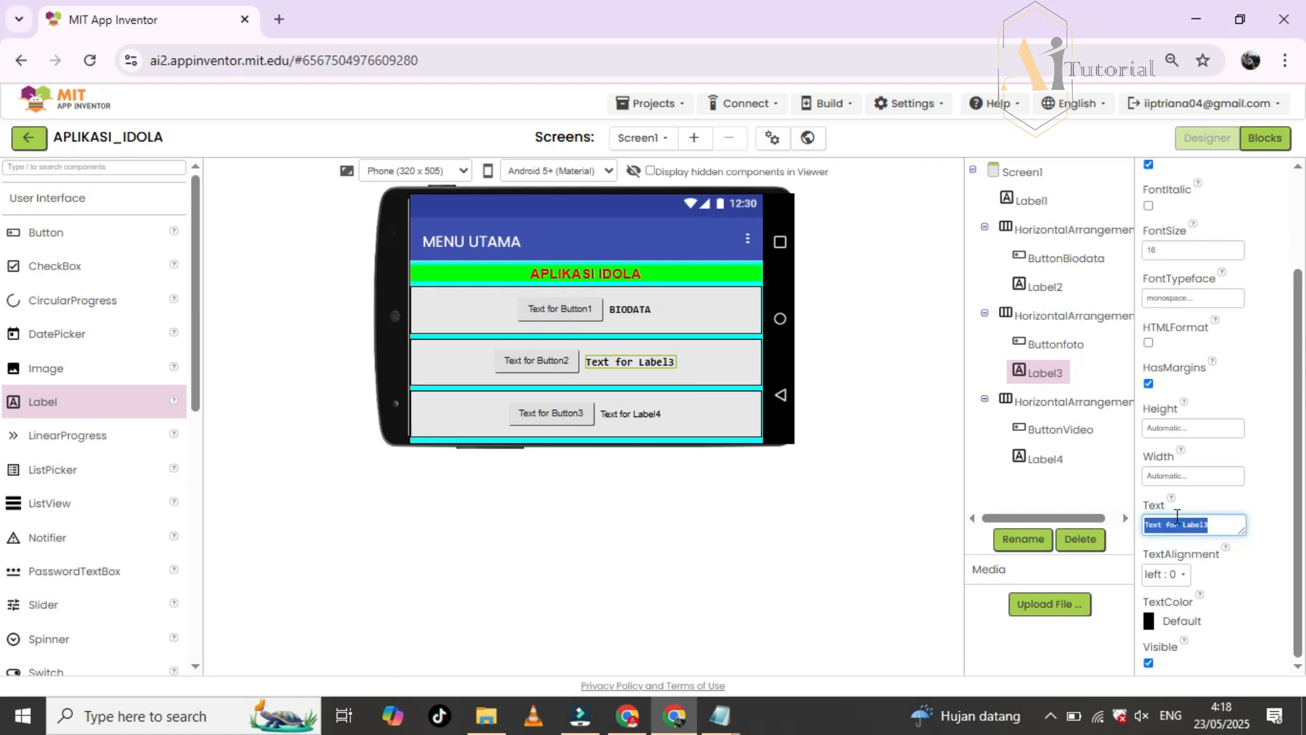
text(Fo)
click(1247, 580)
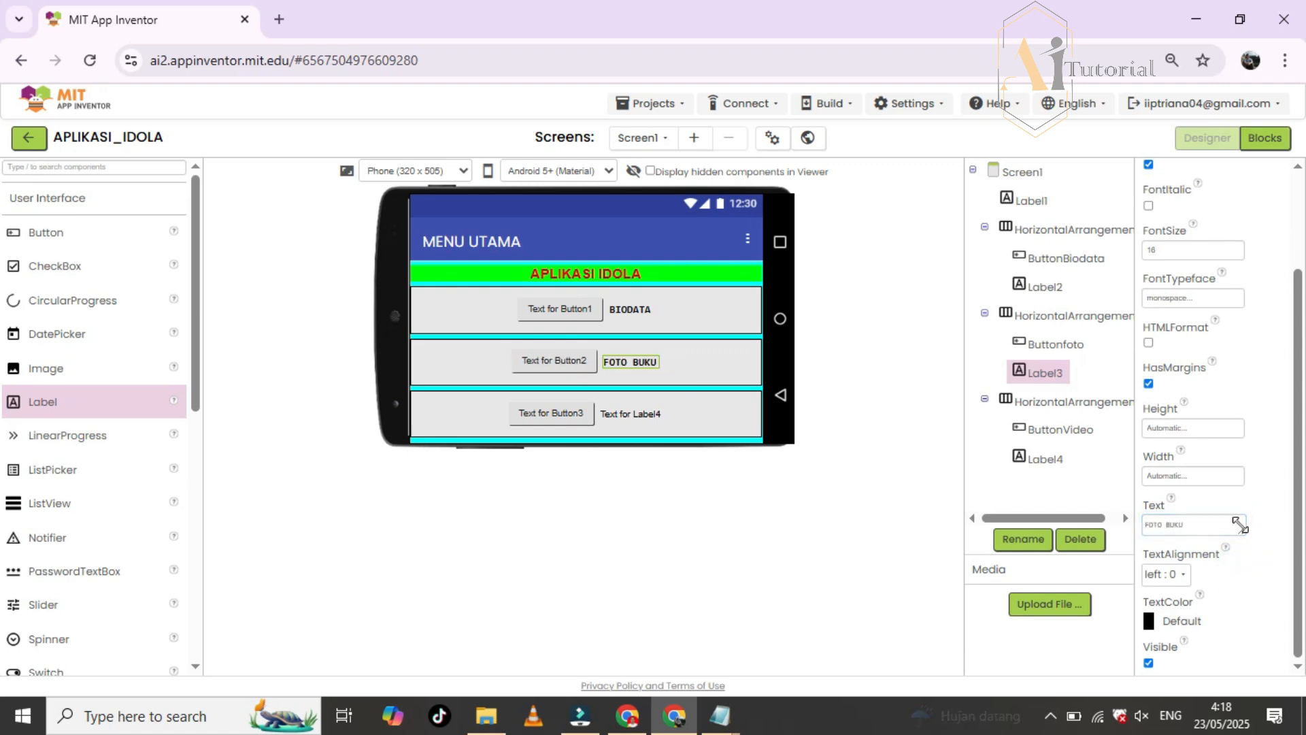
- Format Label4 in the third HorizontalArrangement with FontBold on, FontSize 16 and the monospace FontTypeface
click(650, 415)
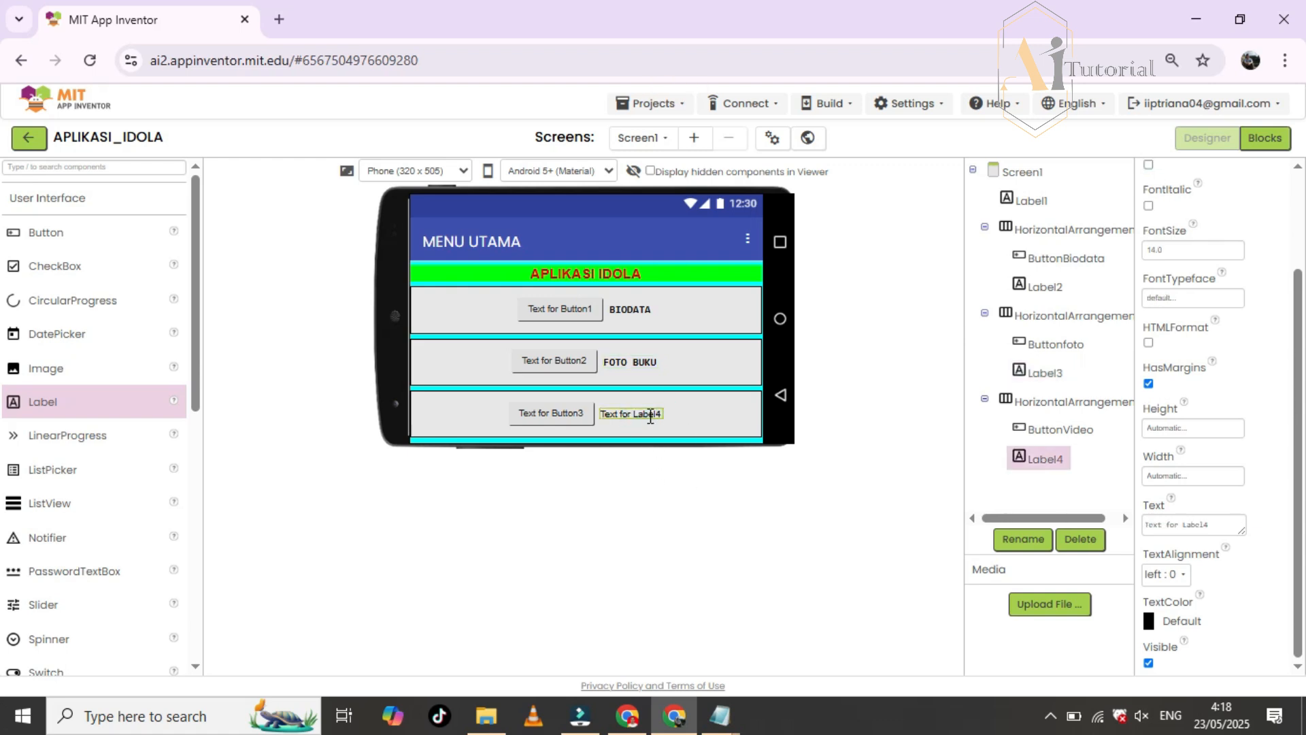
scroll(1178, 250, up, 3)
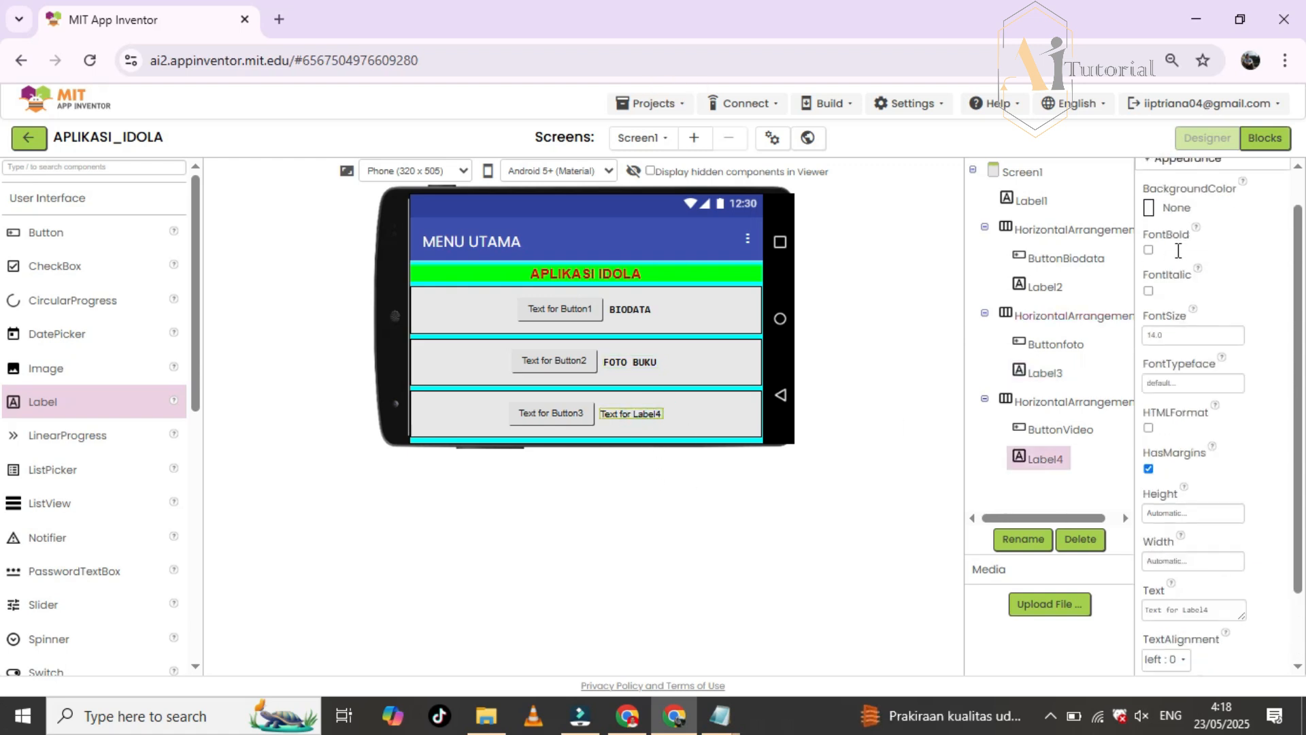
click(1149, 260)
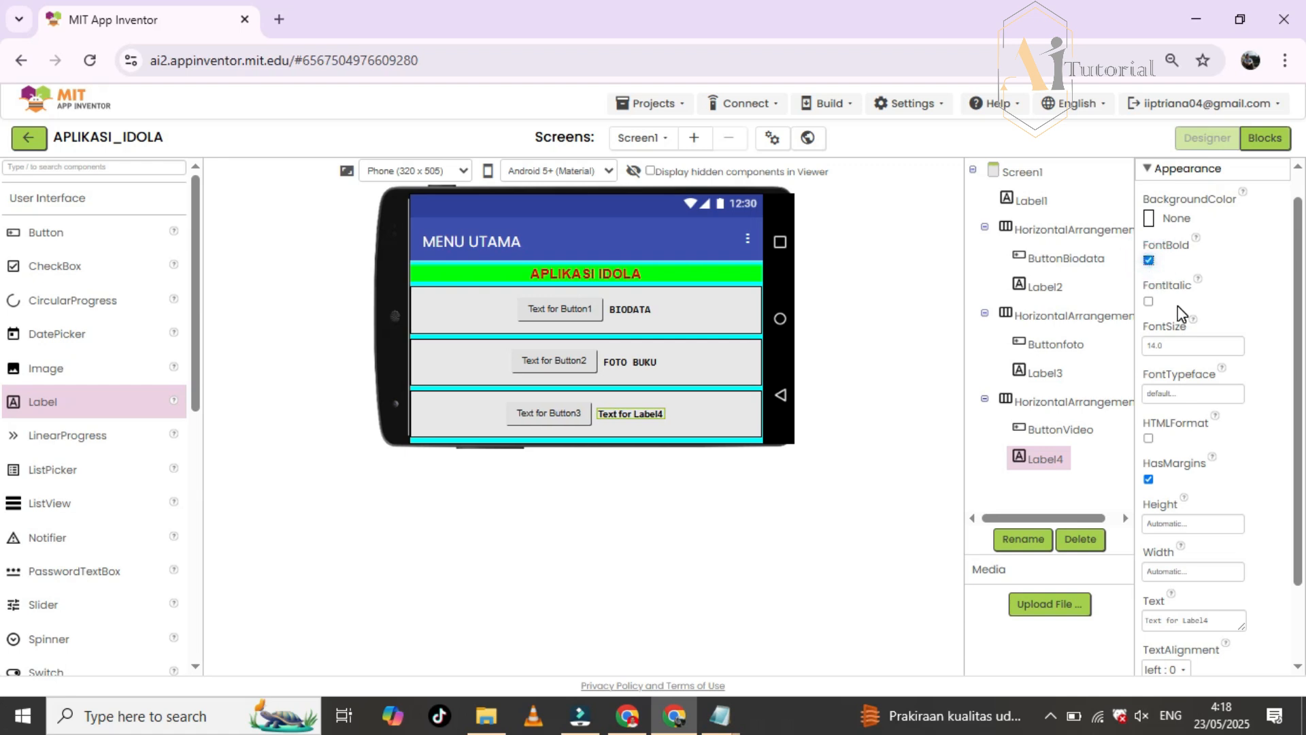
double_click(1189, 351)
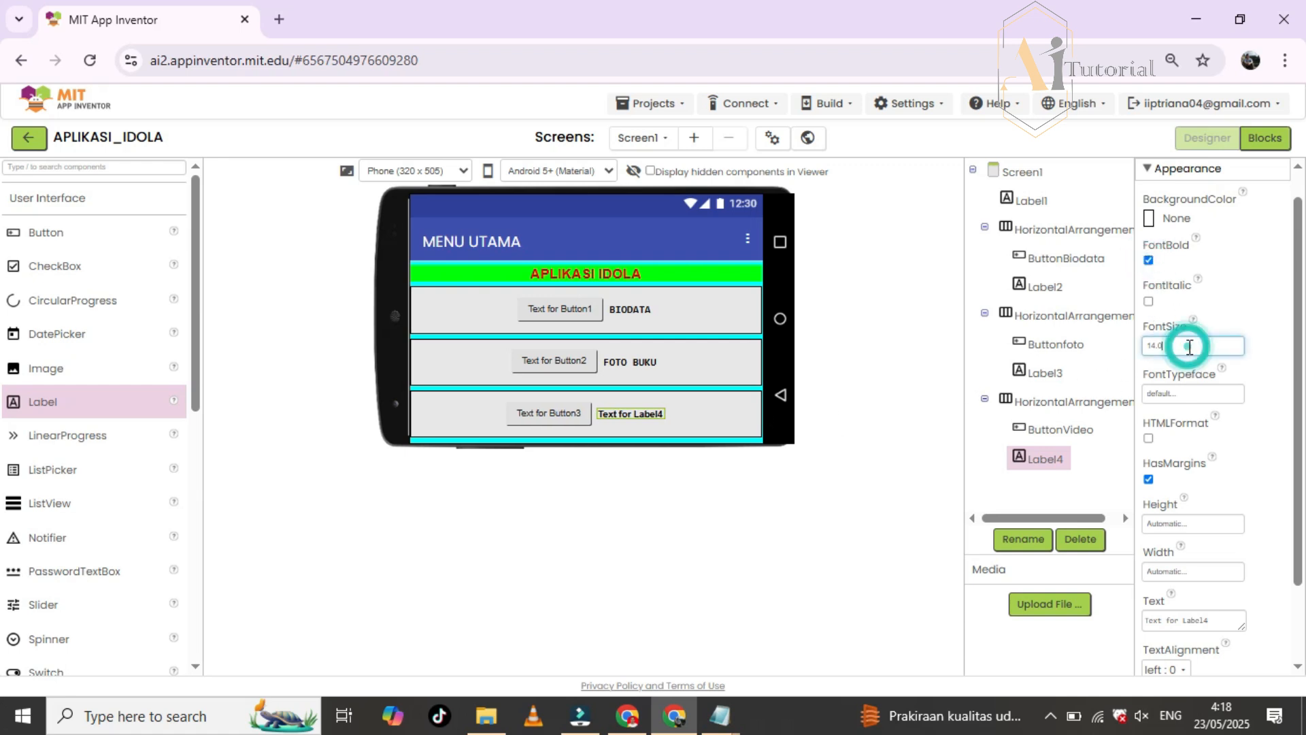
text(1)
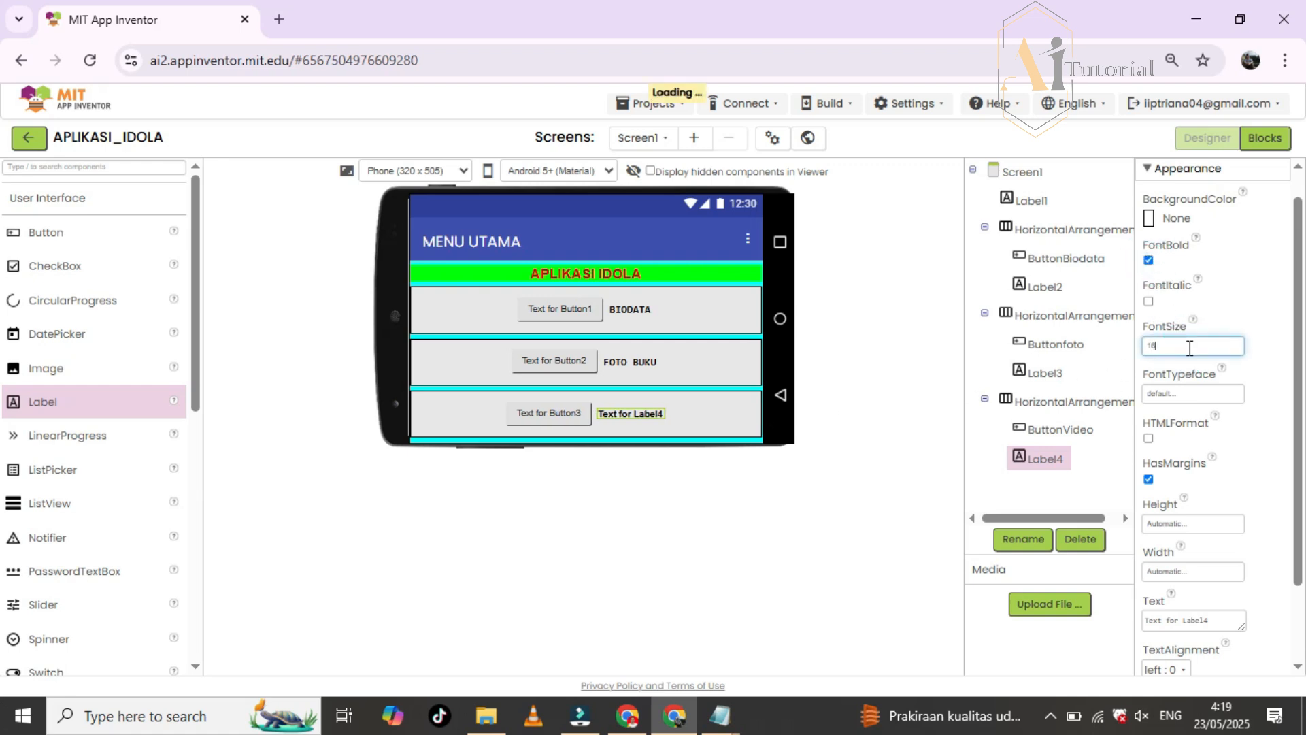
text(6)
click(1194, 393)
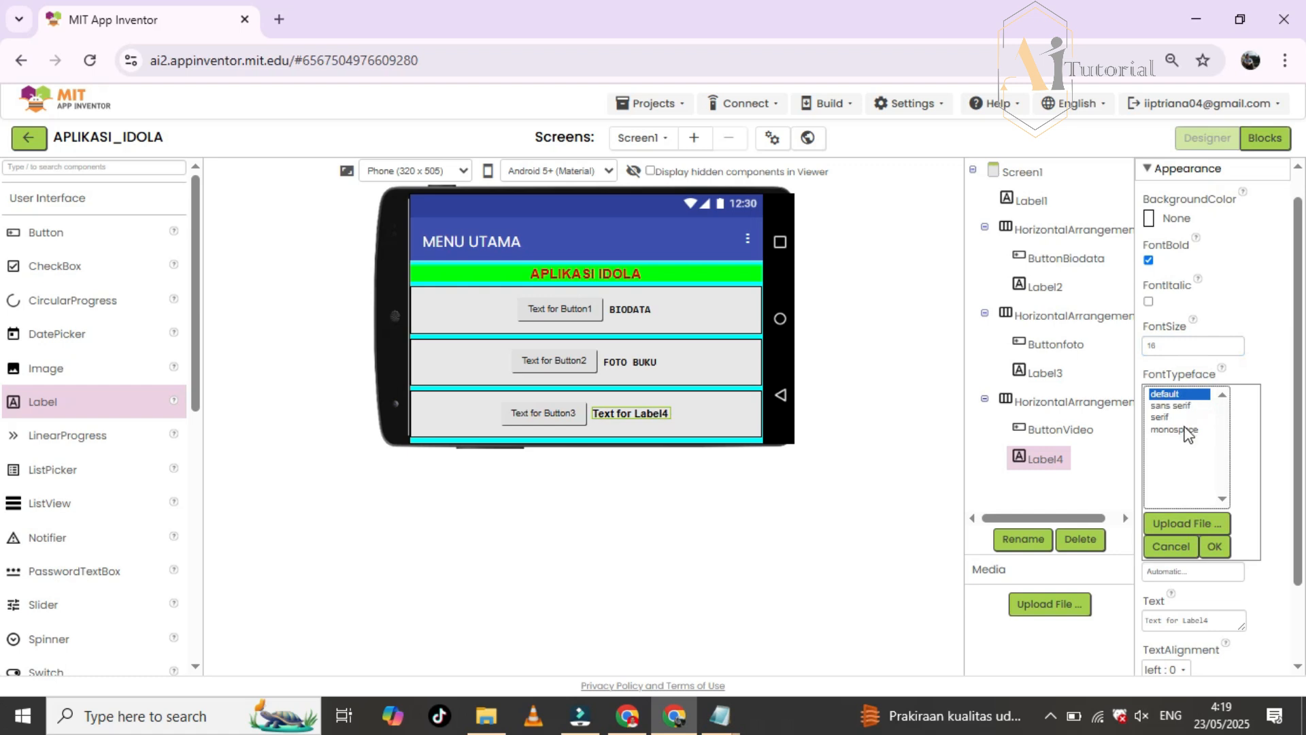
click(1187, 431)
click(1214, 546)
- Set the Text of Label4, beside the third button, to VIDEO
scroll(1210, 519, down, 1)
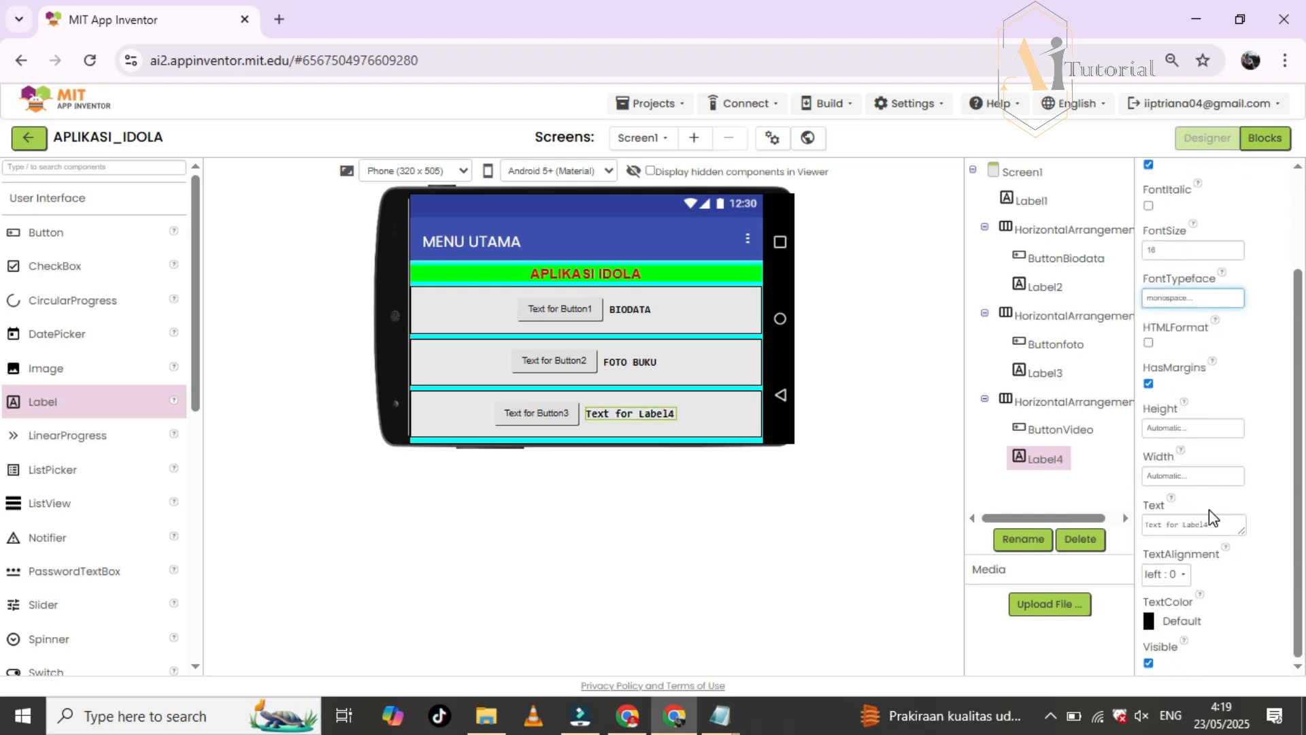
click(1212, 526)
drag(1214, 524, 1138, 522)
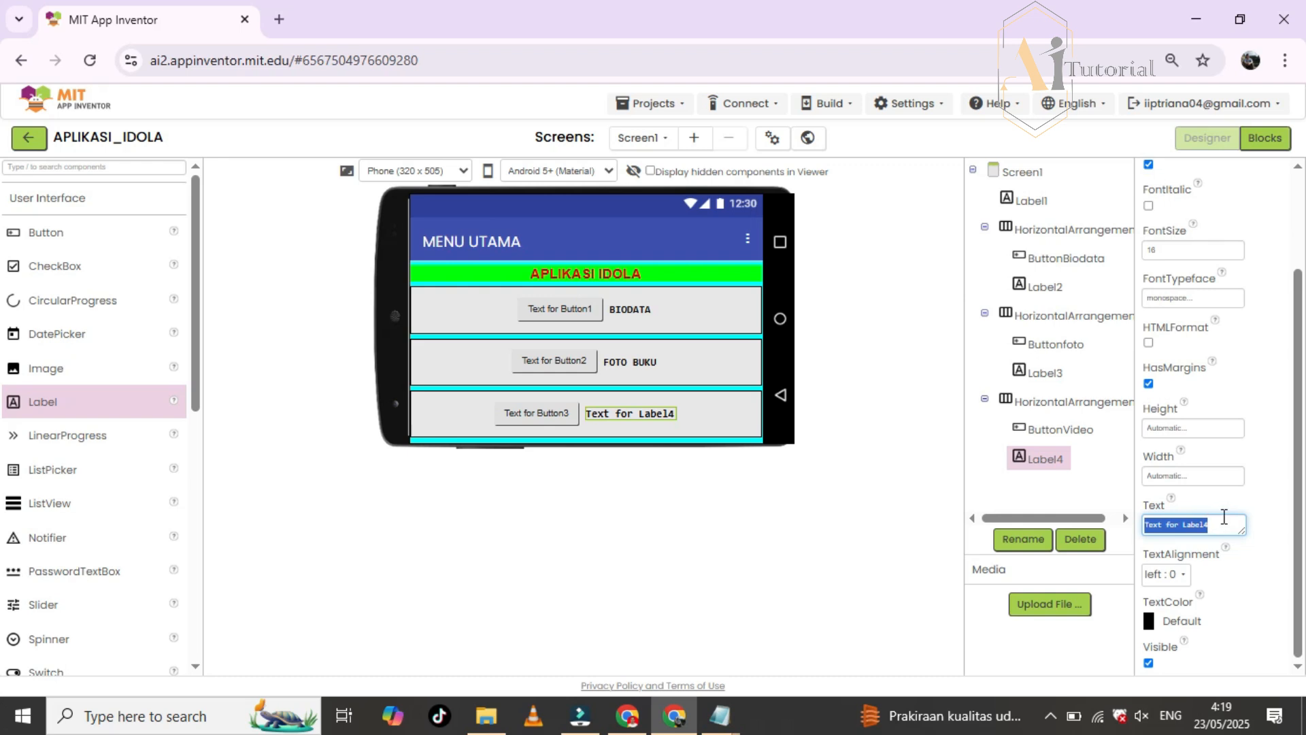
text(v)
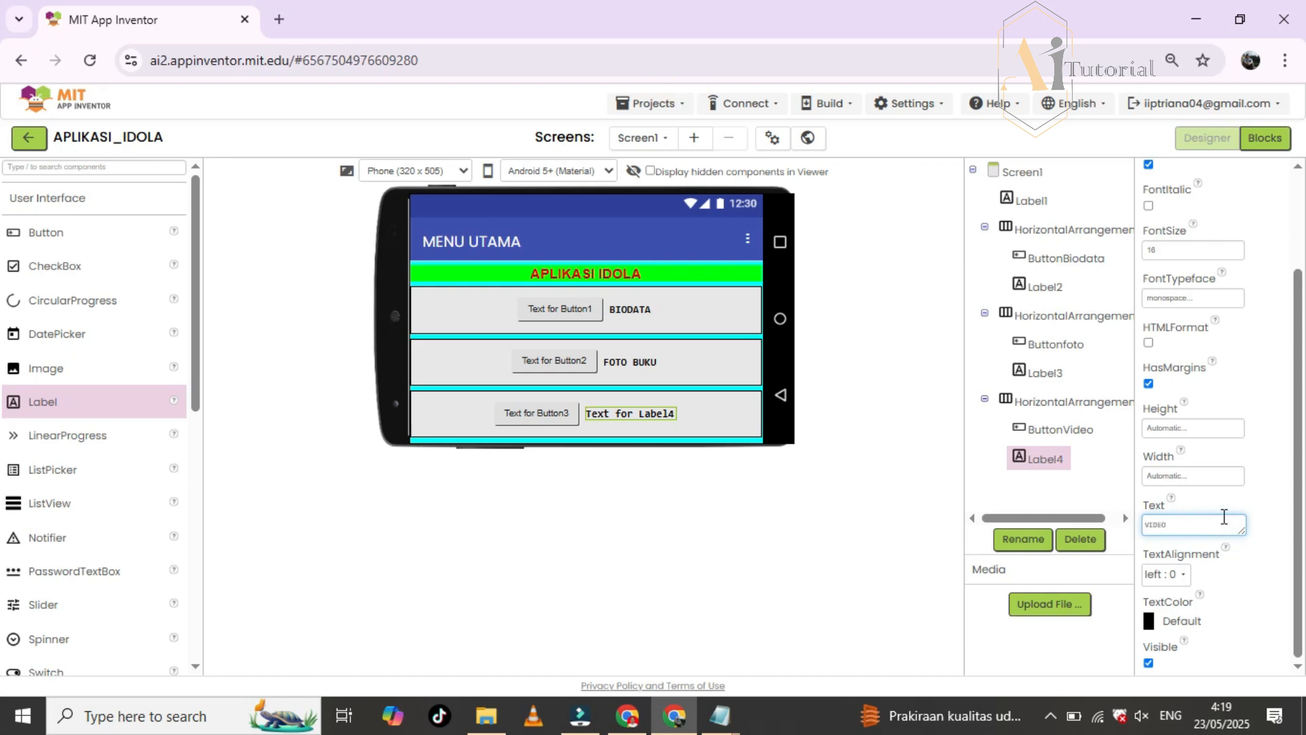
click(1262, 505)
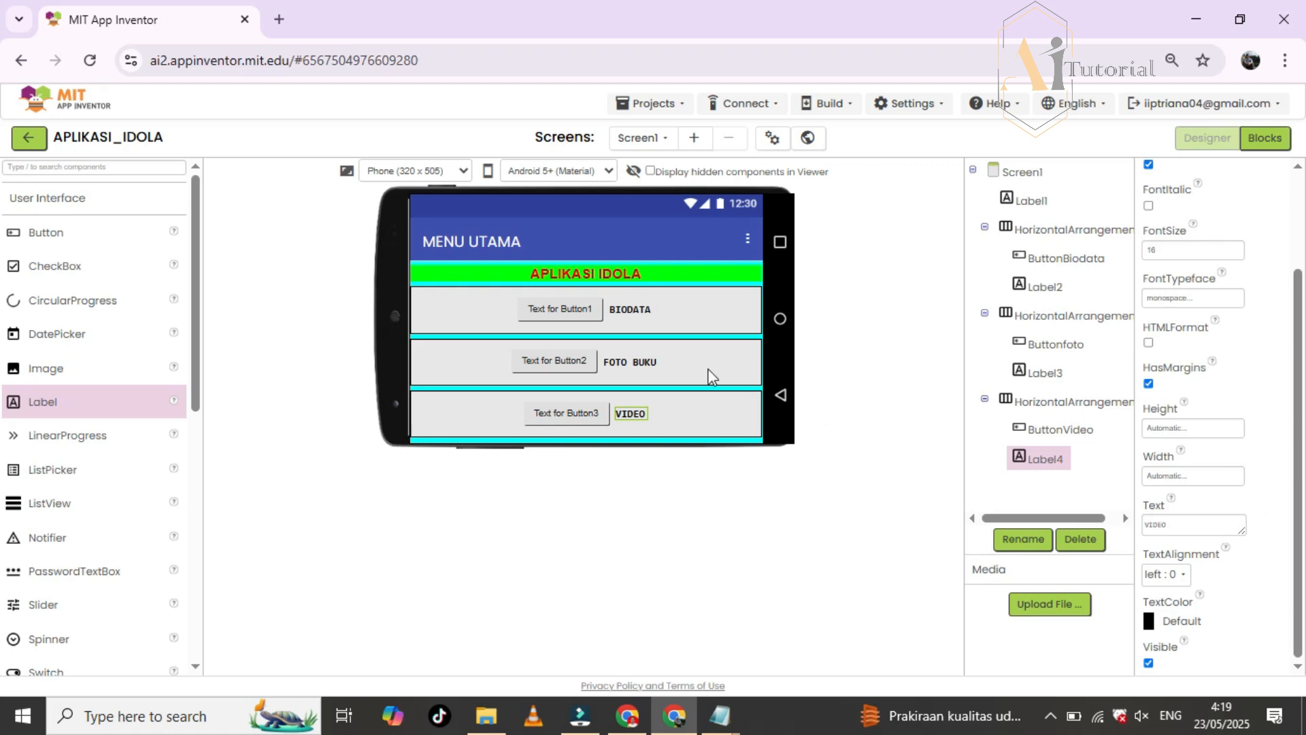
- Look over the icon images for the menu buttons in the Robert Kiyosaki folder in File Explorer, and return to App Inventor
click(558, 313)
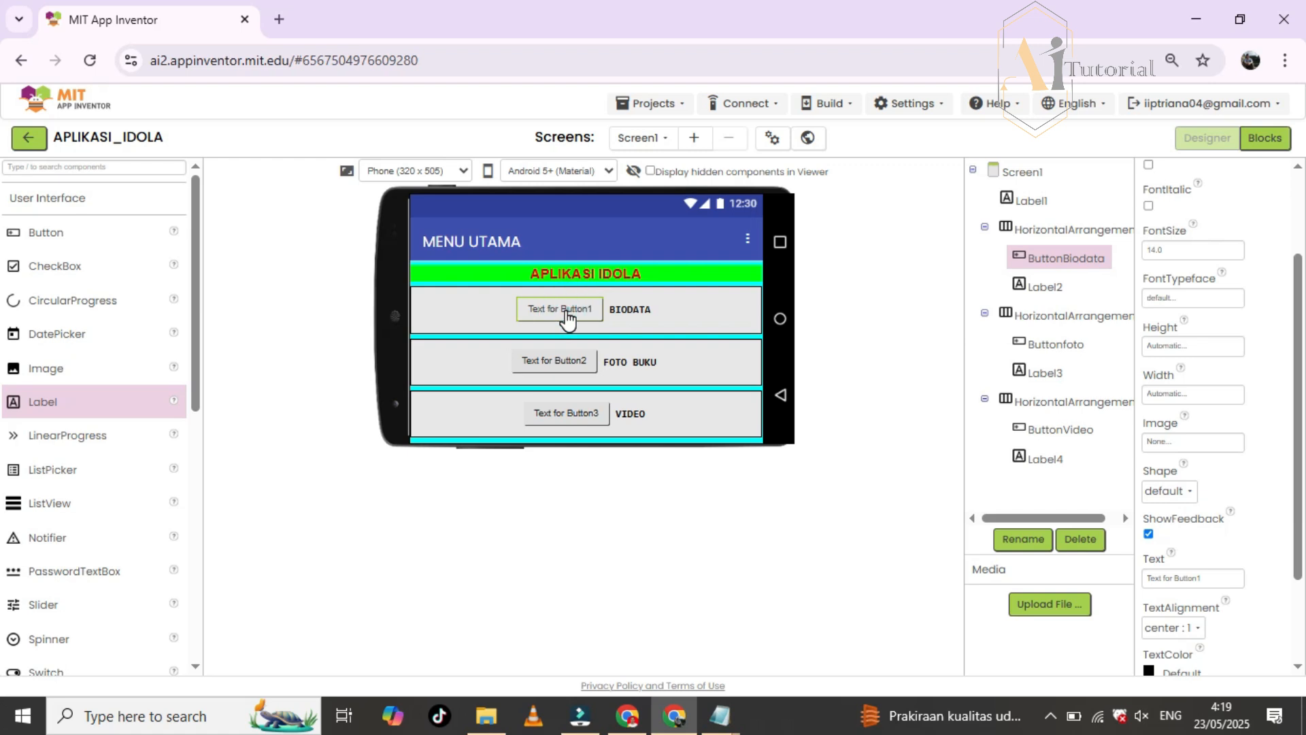
click(1042, 260)
click(486, 714)
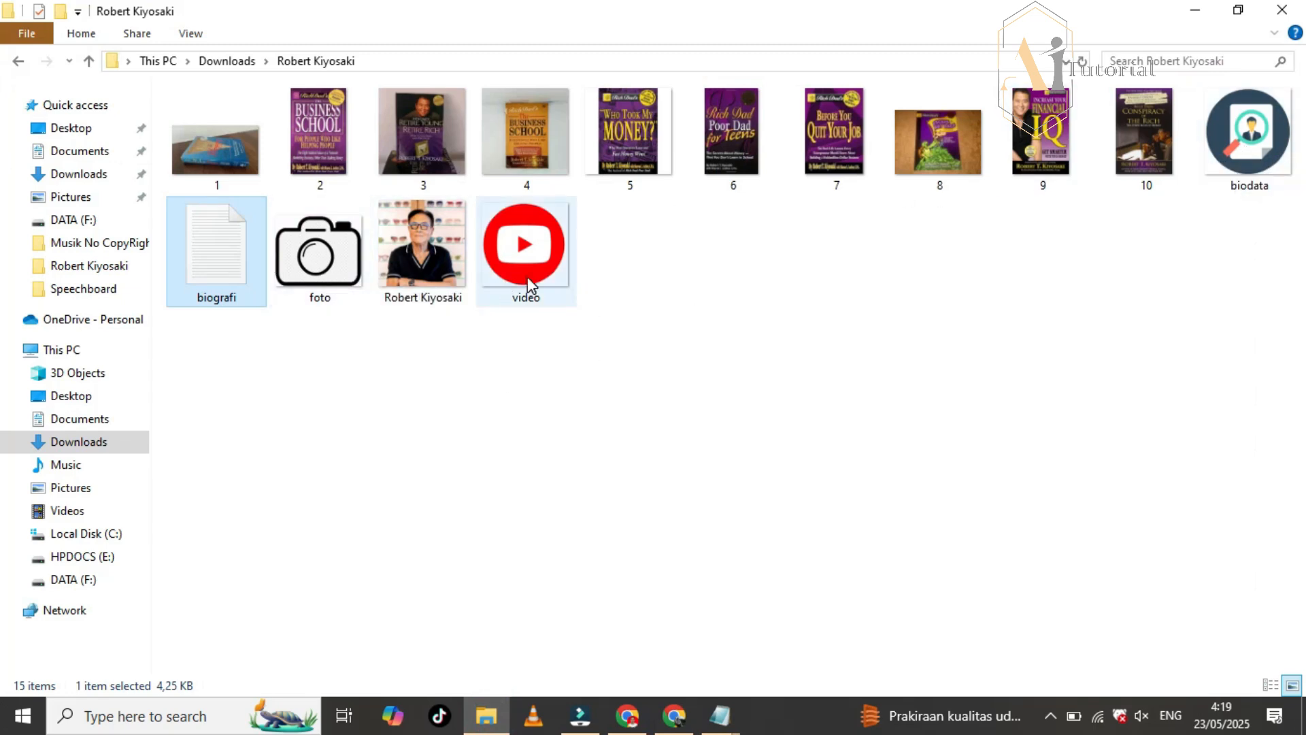
mouse_move(631, 708)
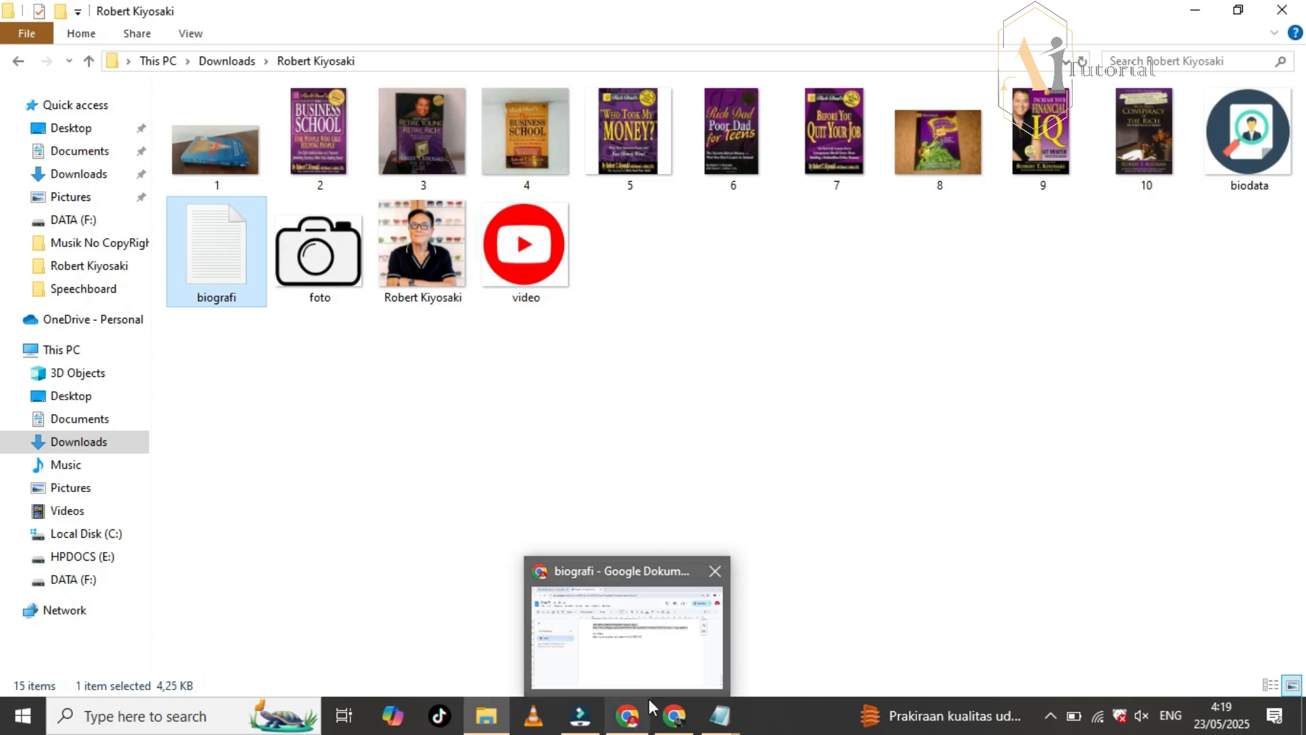
click(679, 717)
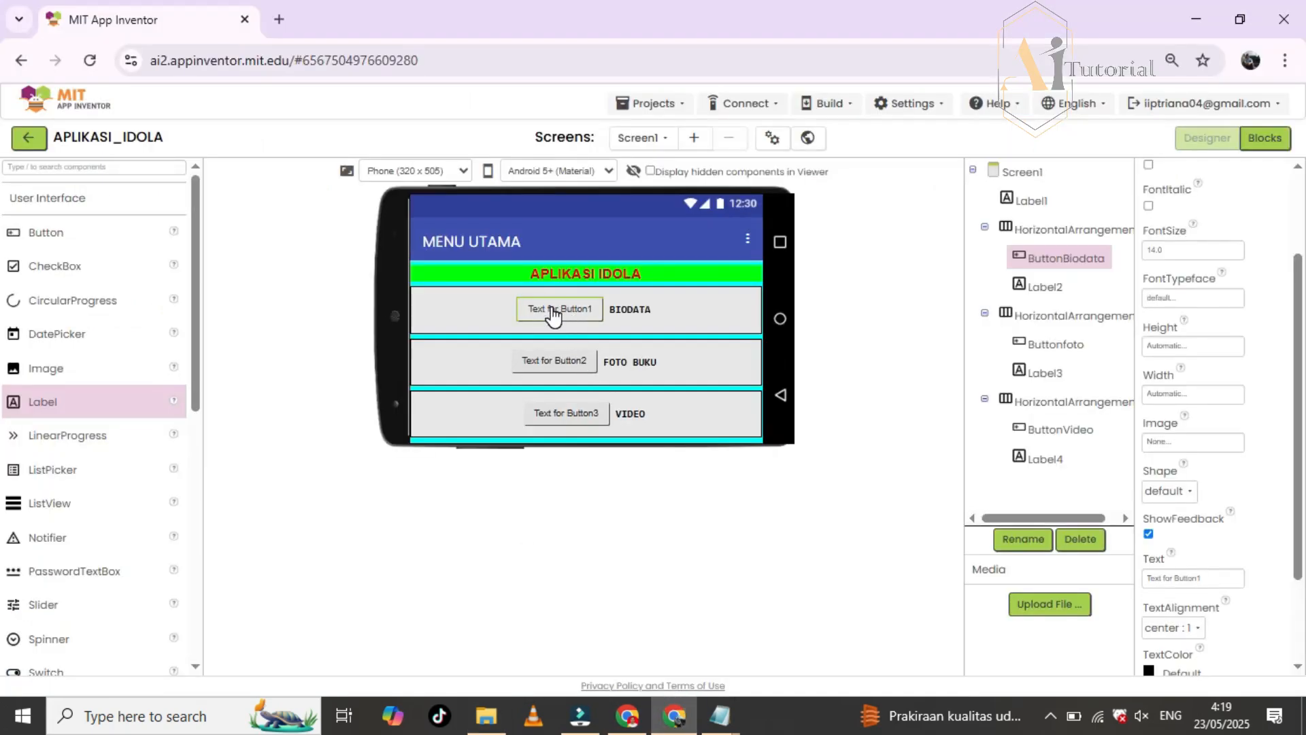
- Upload the biodata image from the Robert Kiyosaki folder as the Image of ButtonBiodata
click(1064, 257)
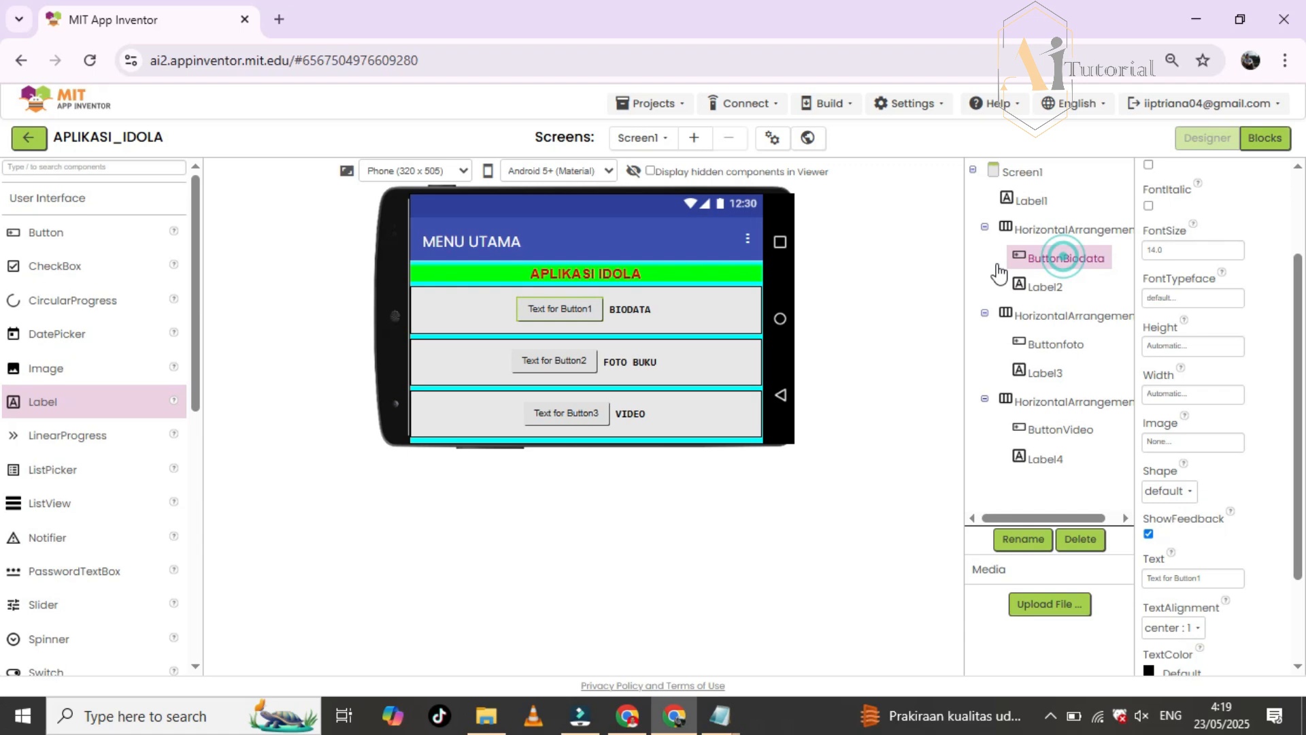
click(580, 310)
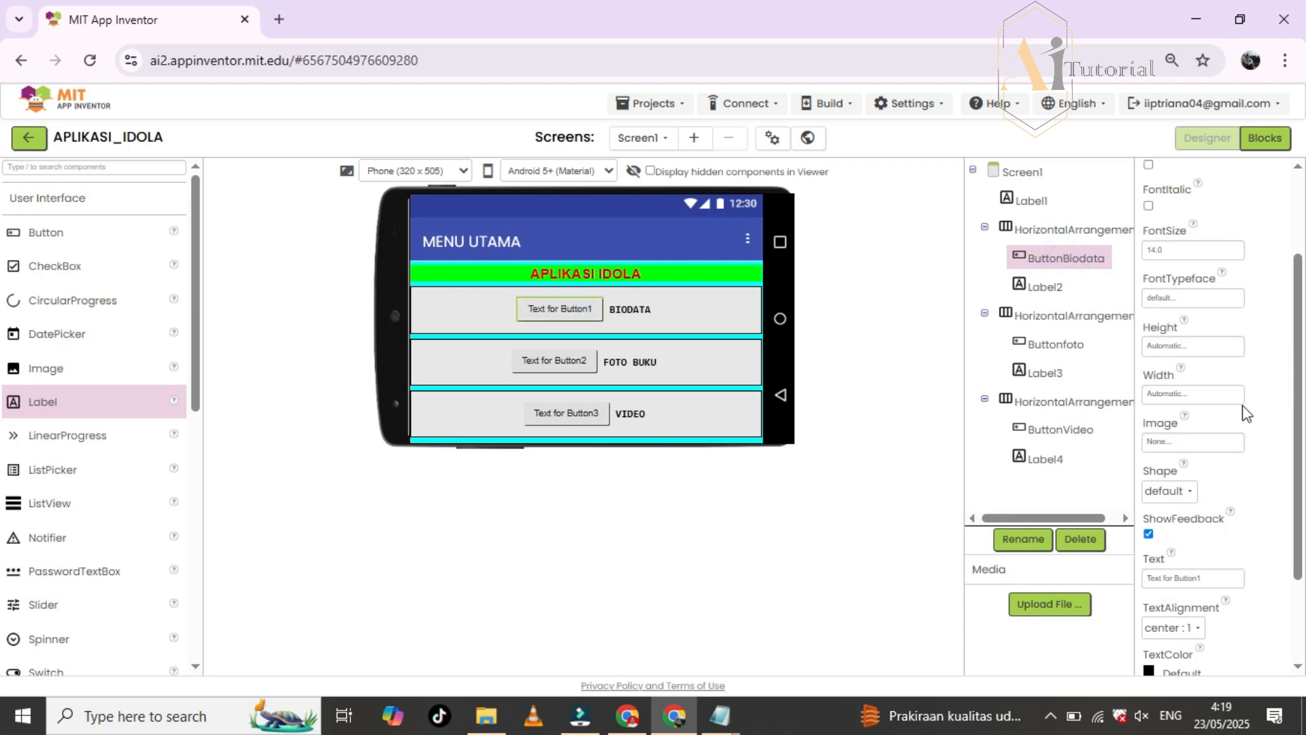
click(1166, 443)
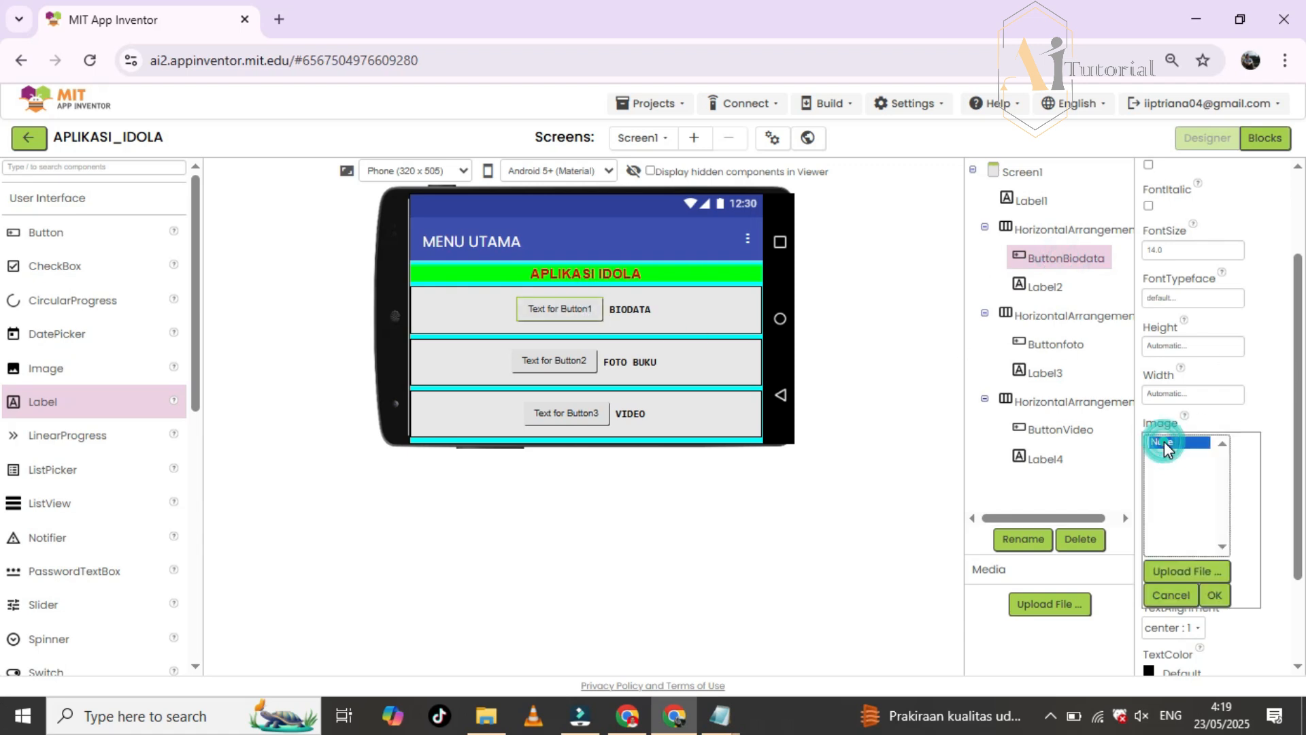
click(1187, 571)
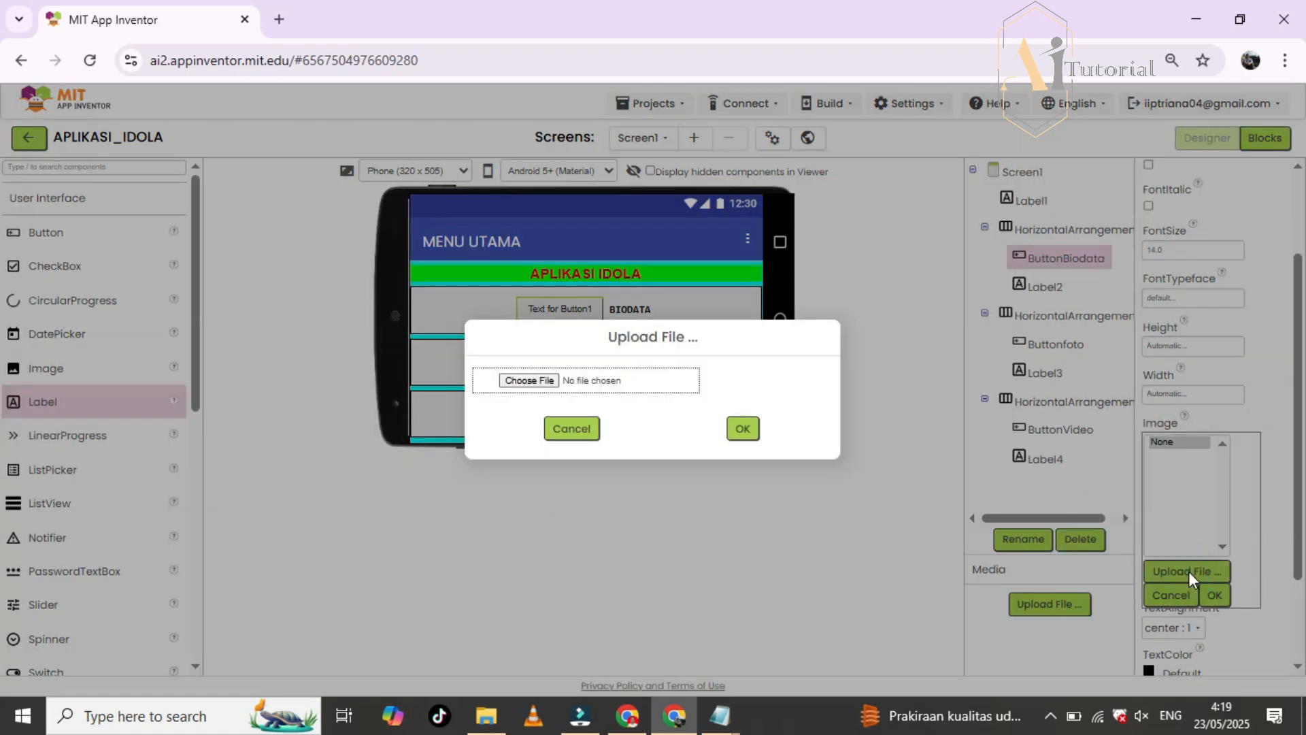
click(523, 380)
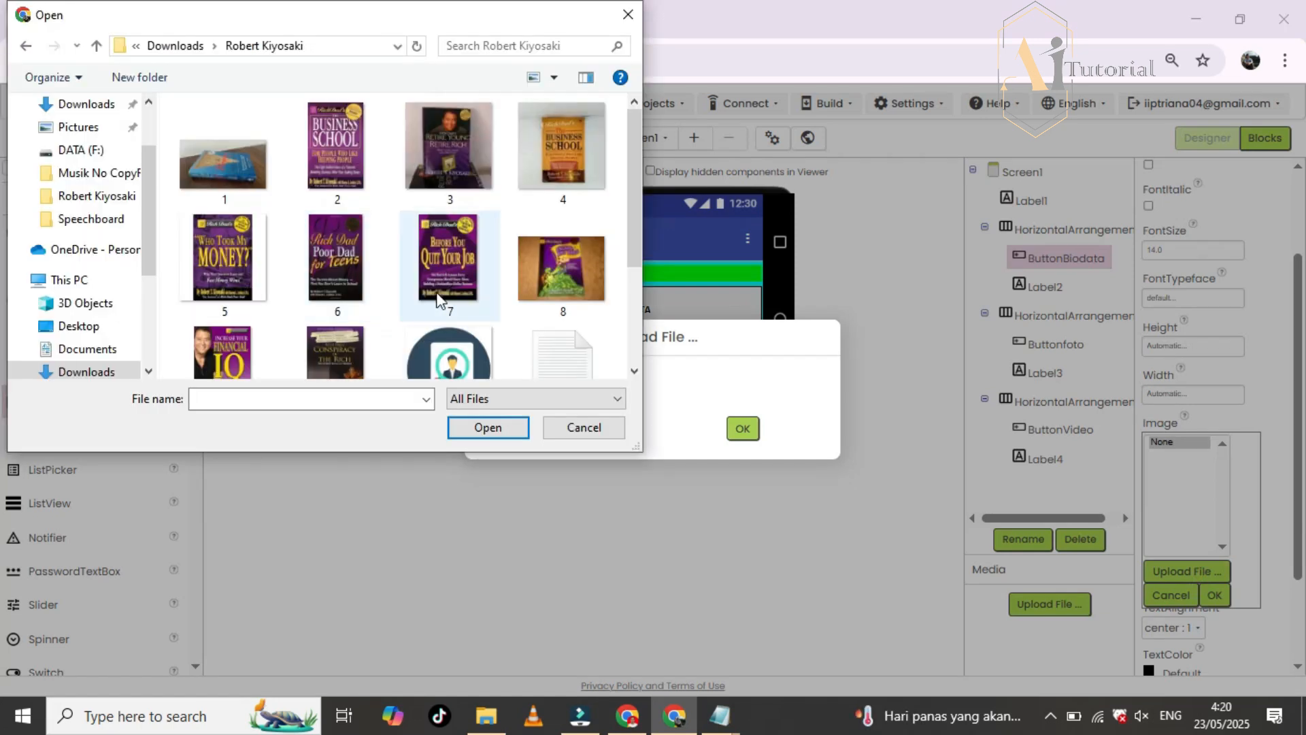
scroll(466, 279, down, 1)
scroll(437, 238, down, 1)
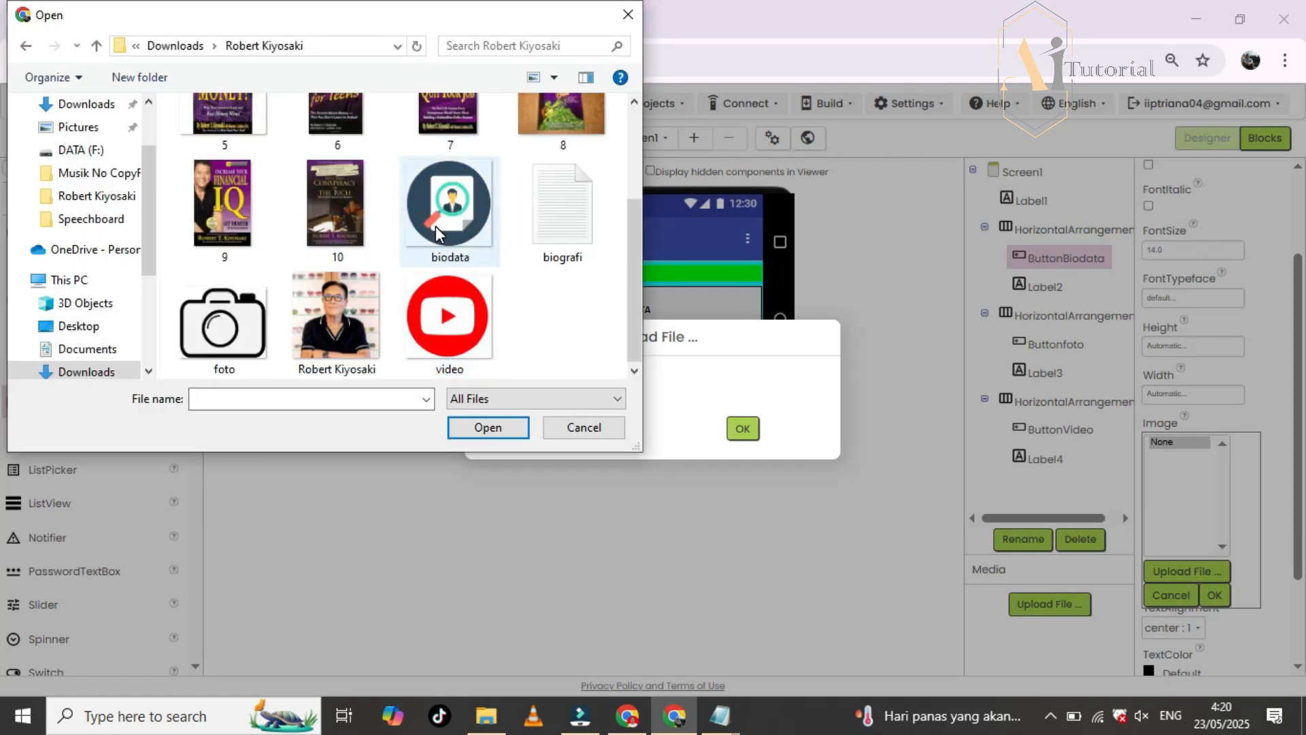
click(438, 233)
click(481, 426)
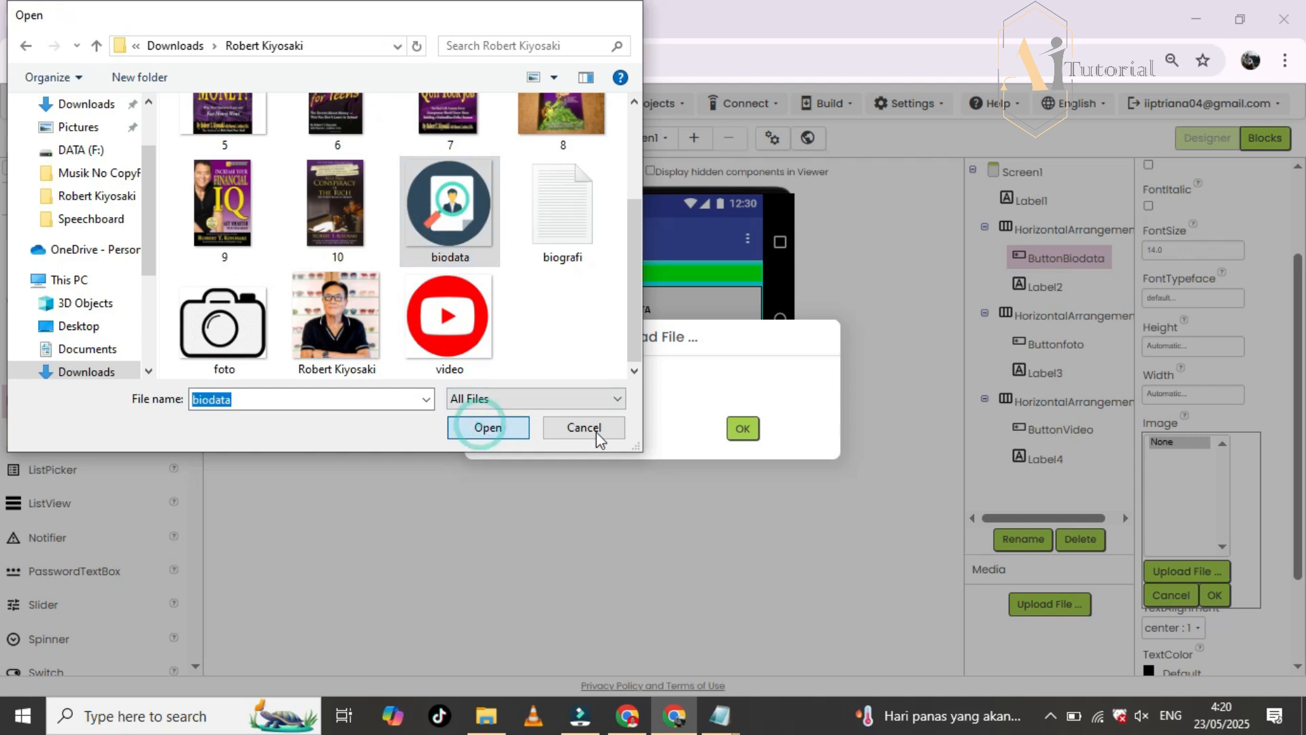
click(740, 428)
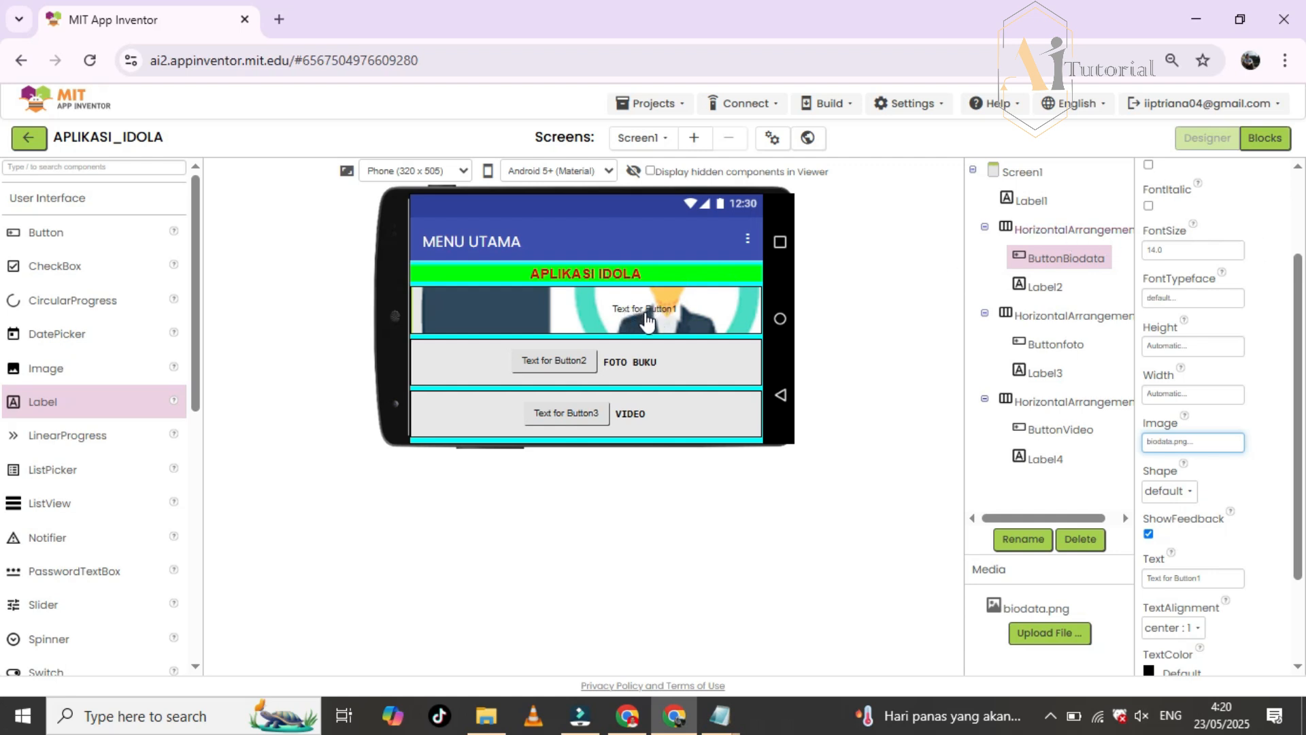
- Clear the Text of ButtonBiodata so the button carries only its image
click(1228, 578)
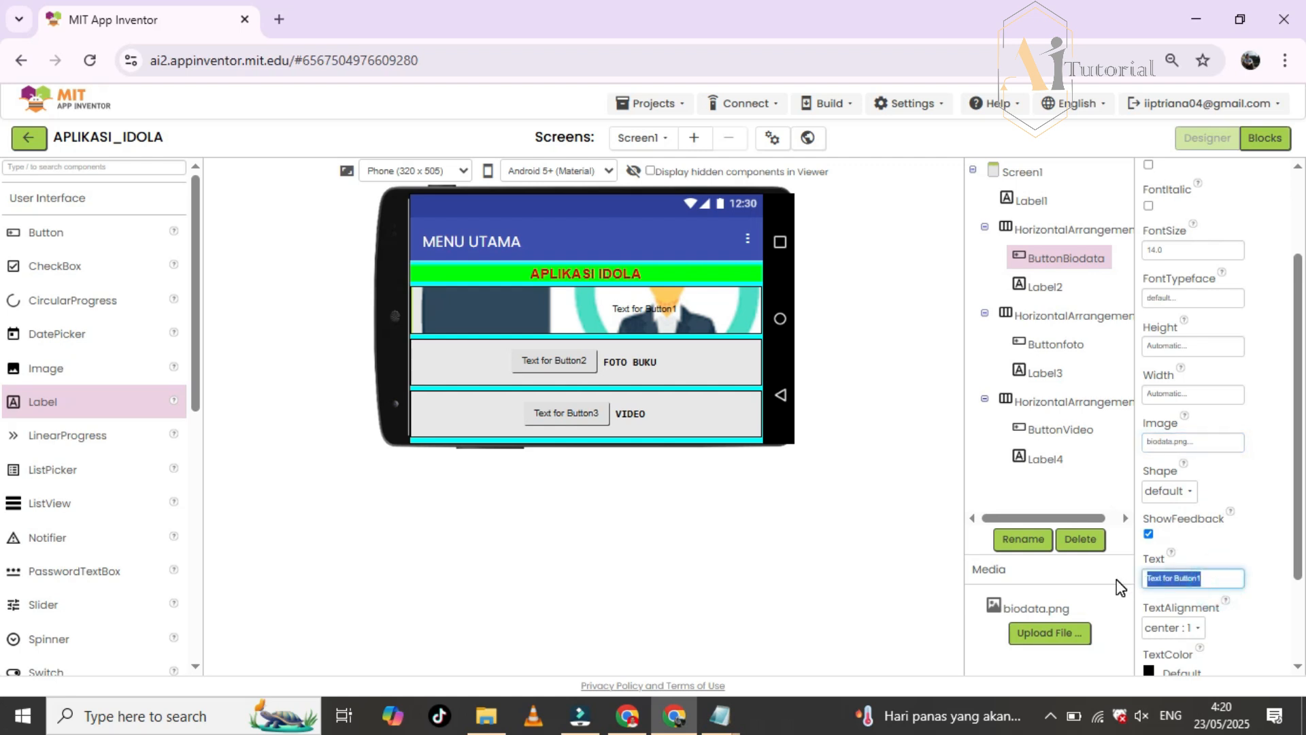
key(BackSpace)
click(1220, 541)
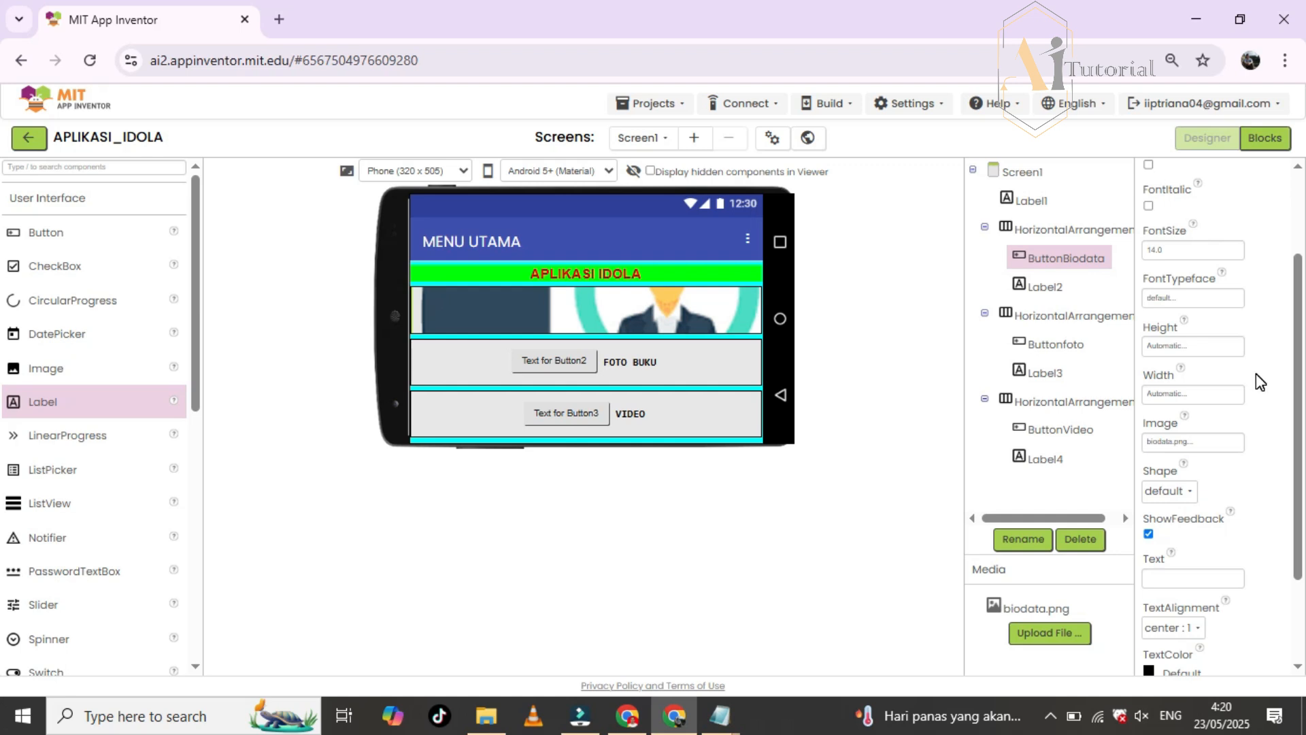
- Set the Height of ButtonBiodata to 20 percent and its Width to 15 percent
click(1170, 348)
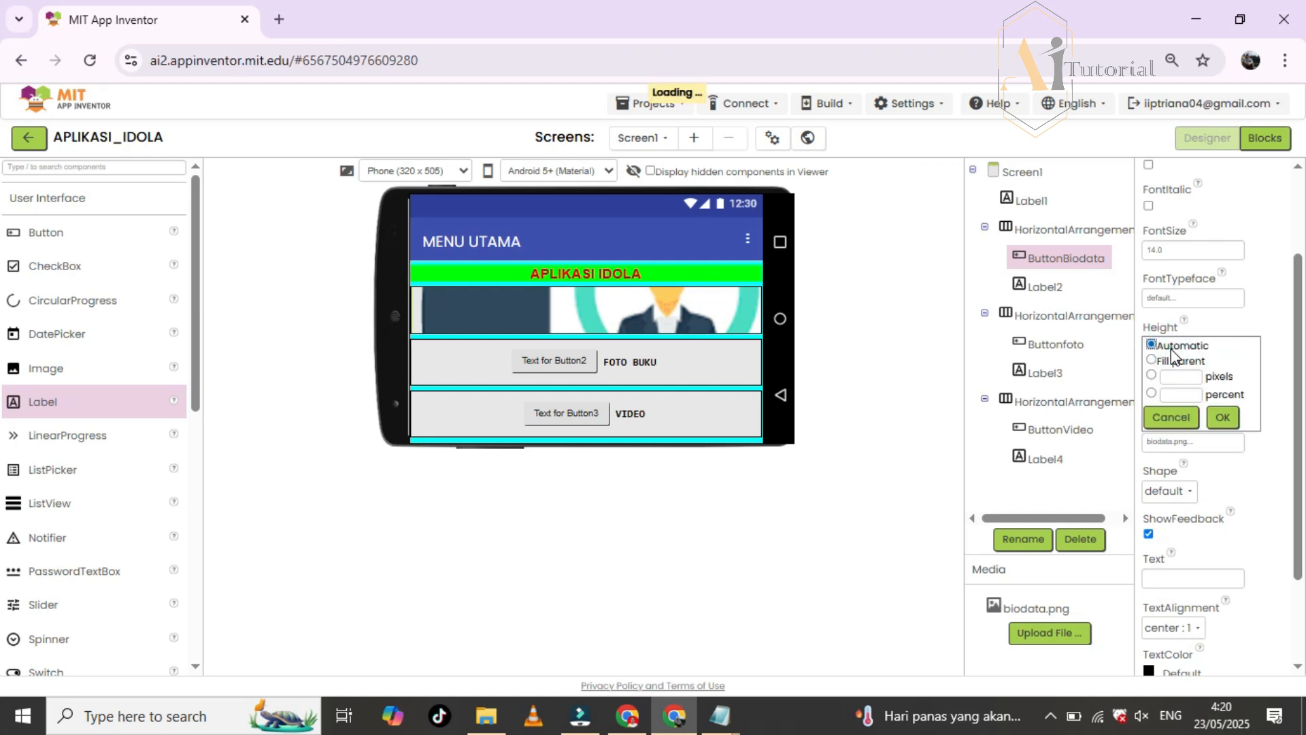
click(1175, 394)
text(20)
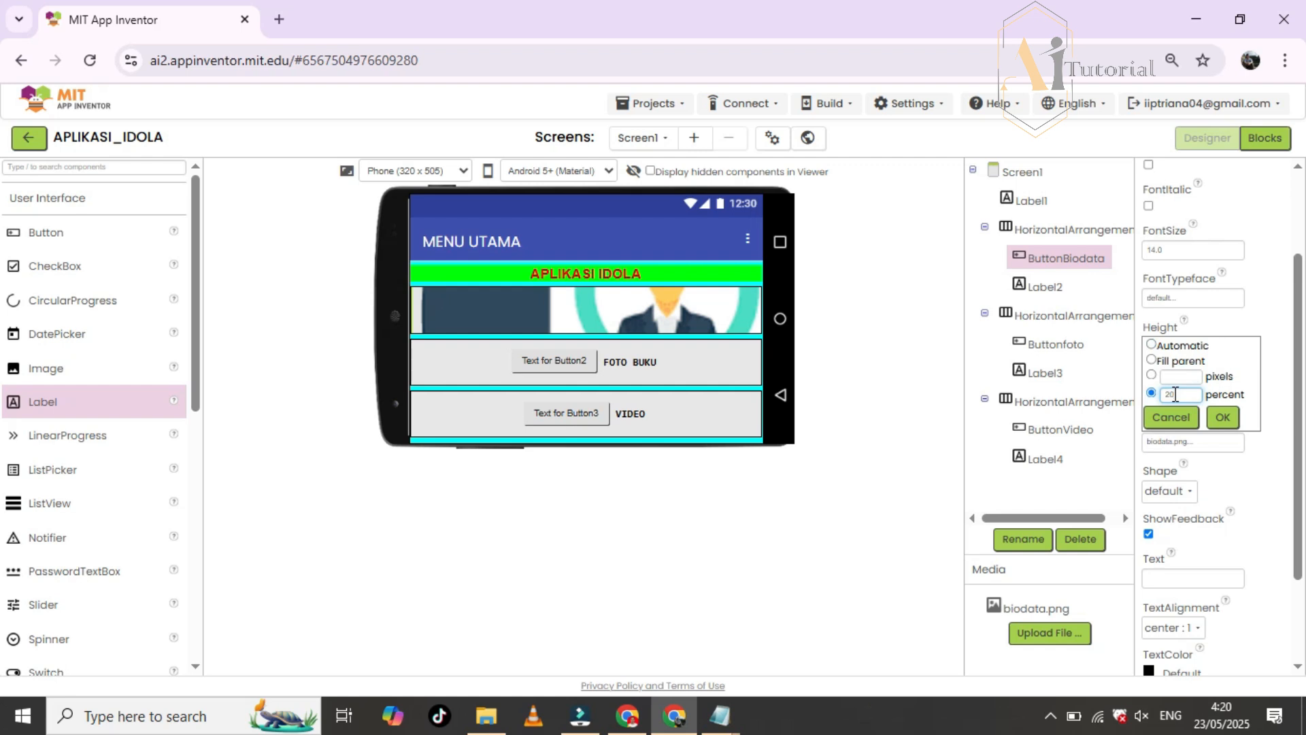
click(1223, 417)
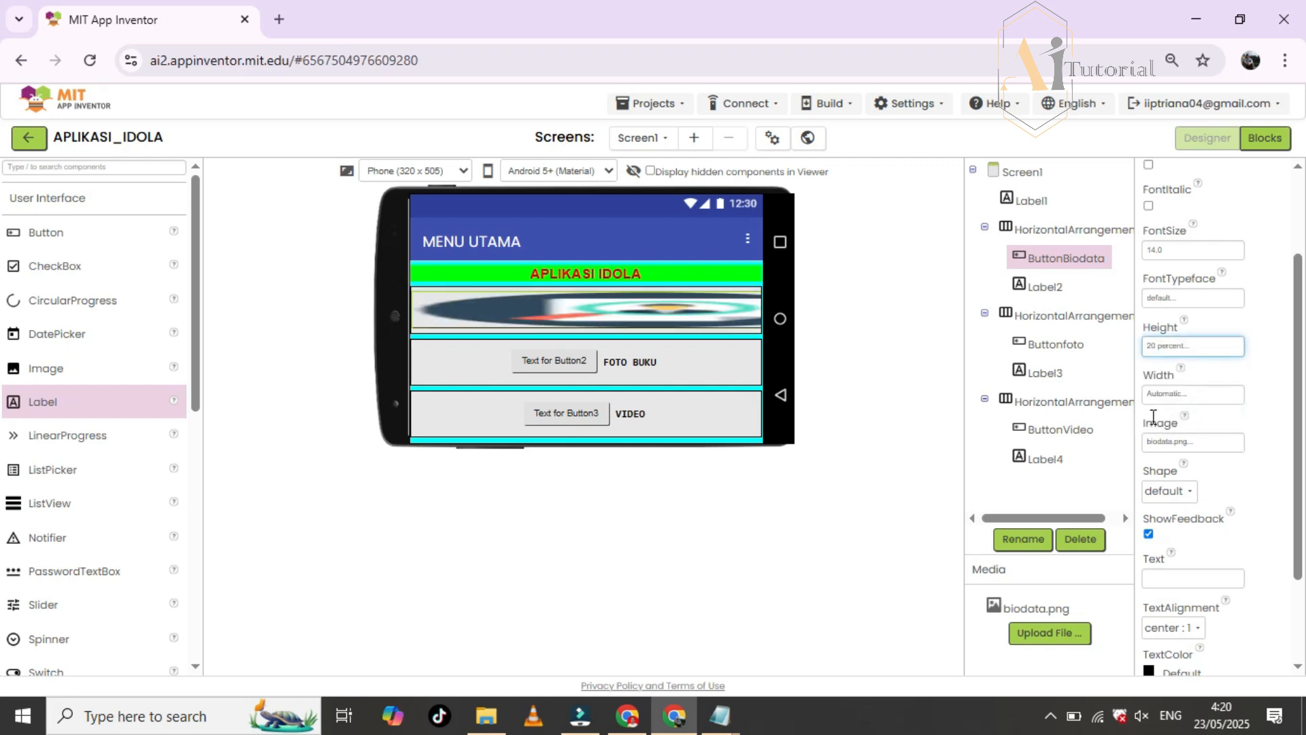
click(1167, 394)
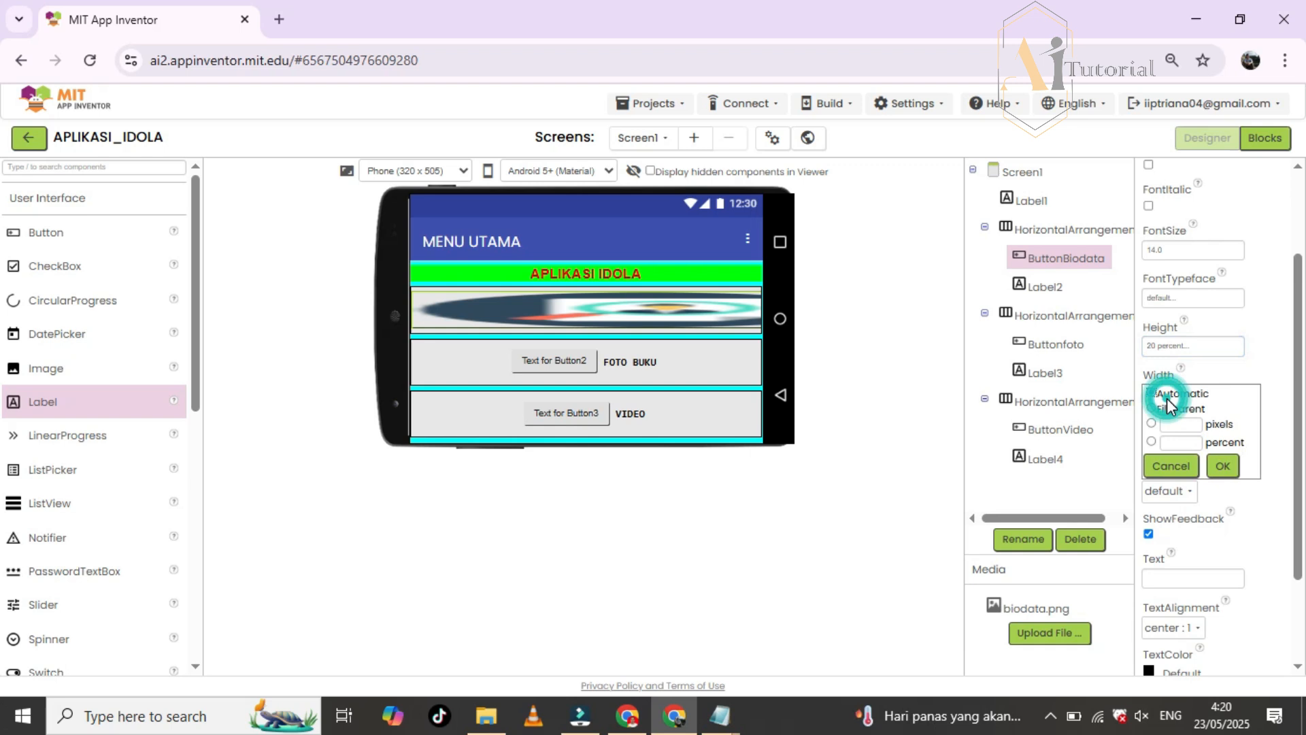
click(1176, 443)
text(15)
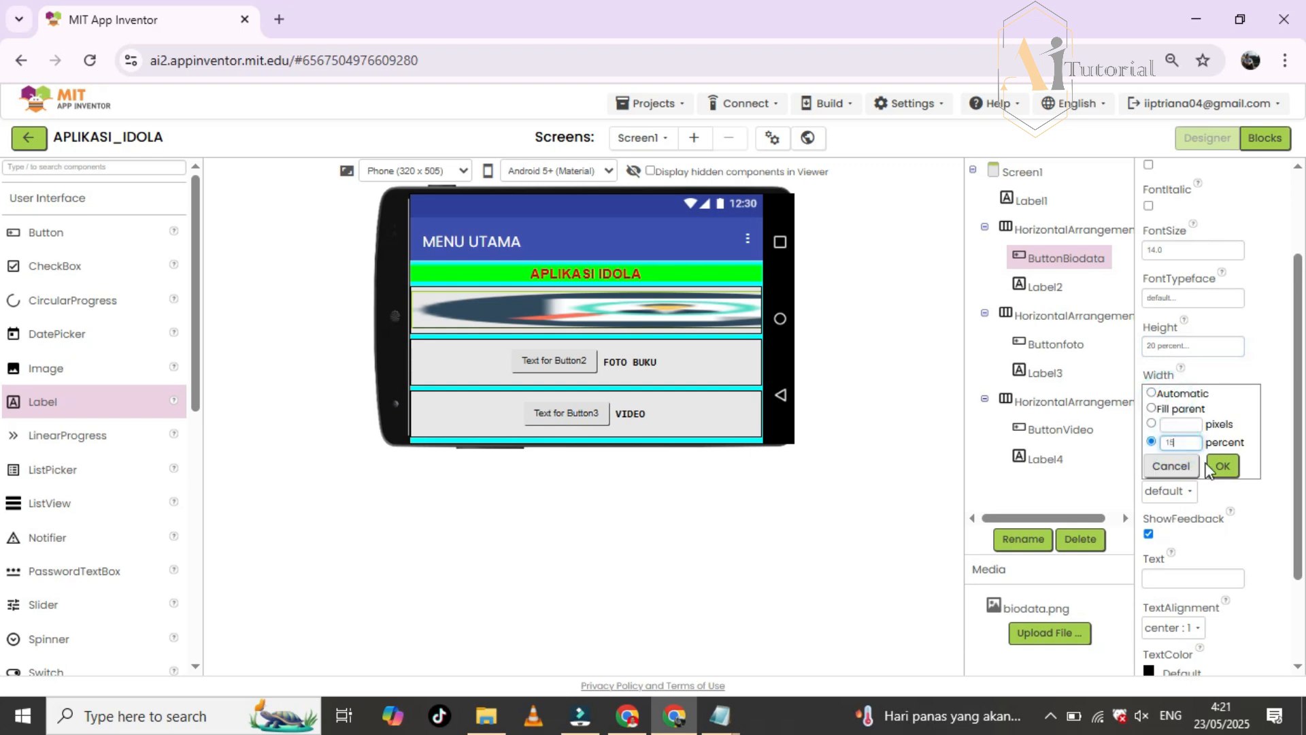
click(1222, 465)
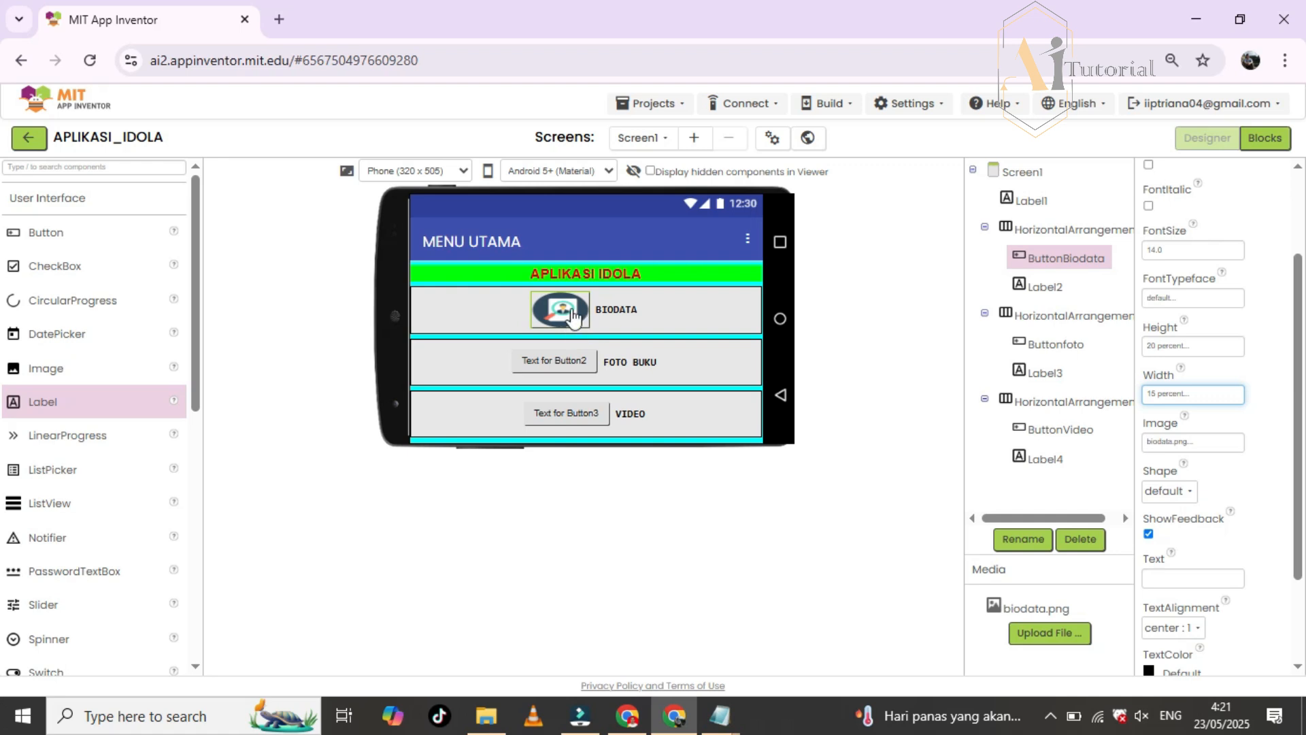
- Upload the foto image from the Robert Kiyosaki folder as the Image of Buttonfoto
click(556, 367)
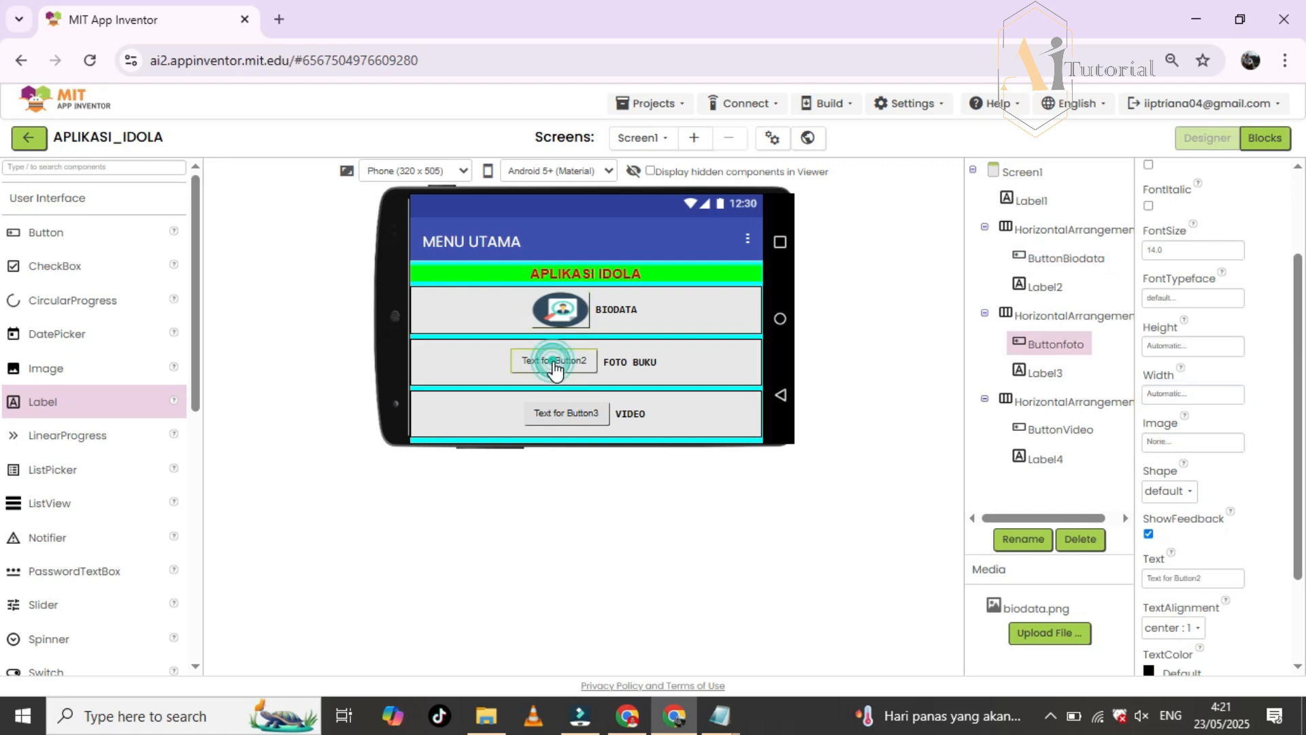
click(1189, 443)
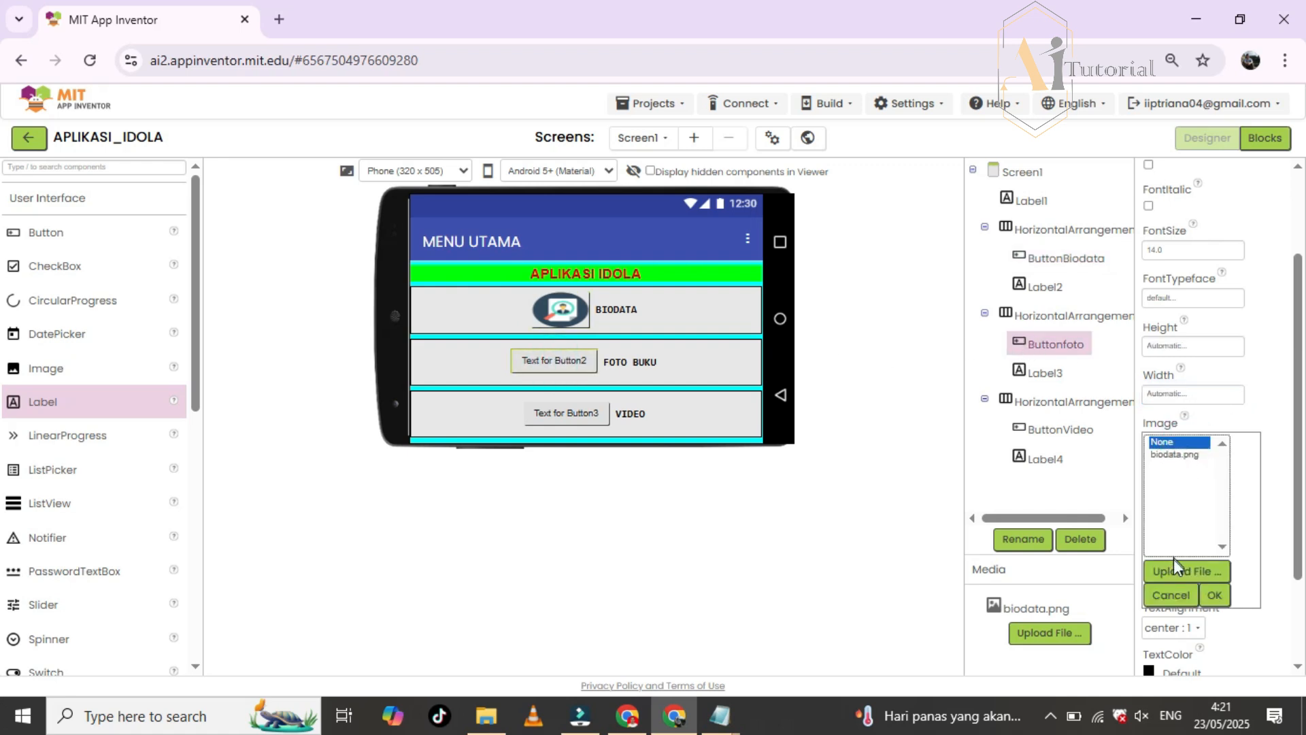
click(1187, 570)
click(544, 381)
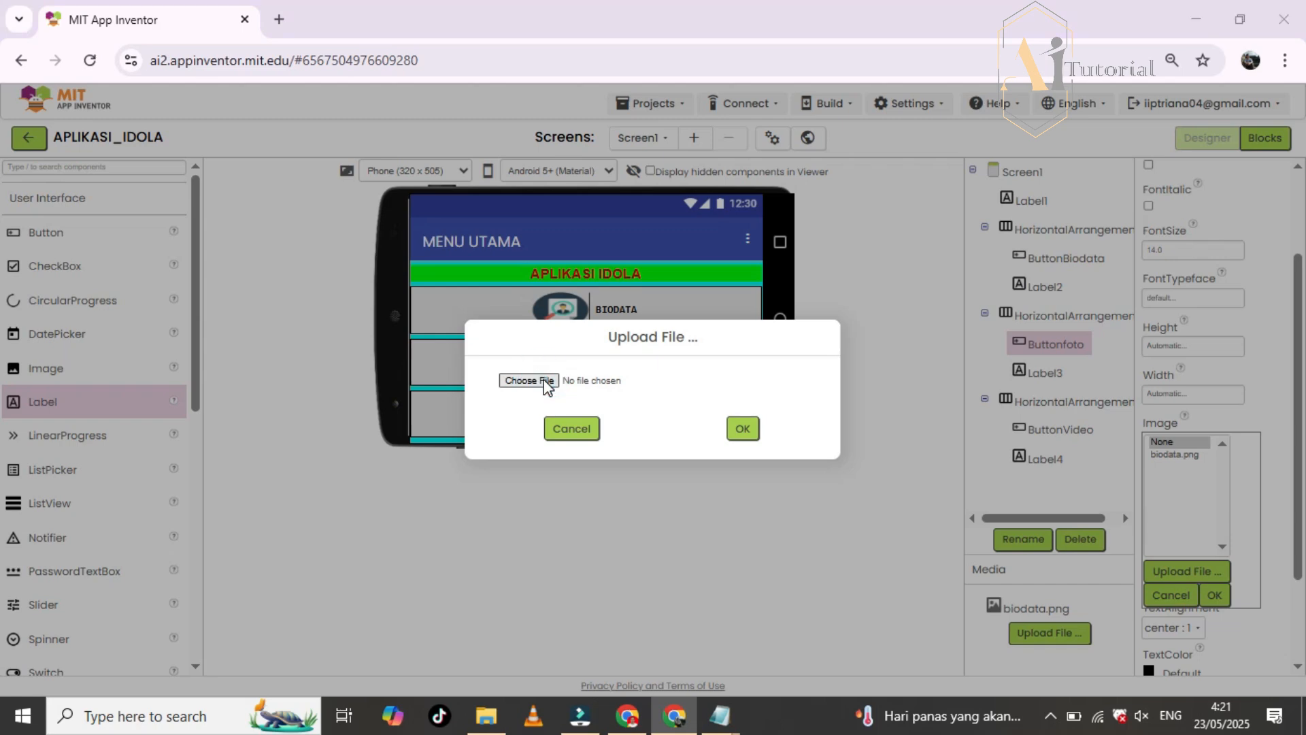
scroll(536, 294, down, 2)
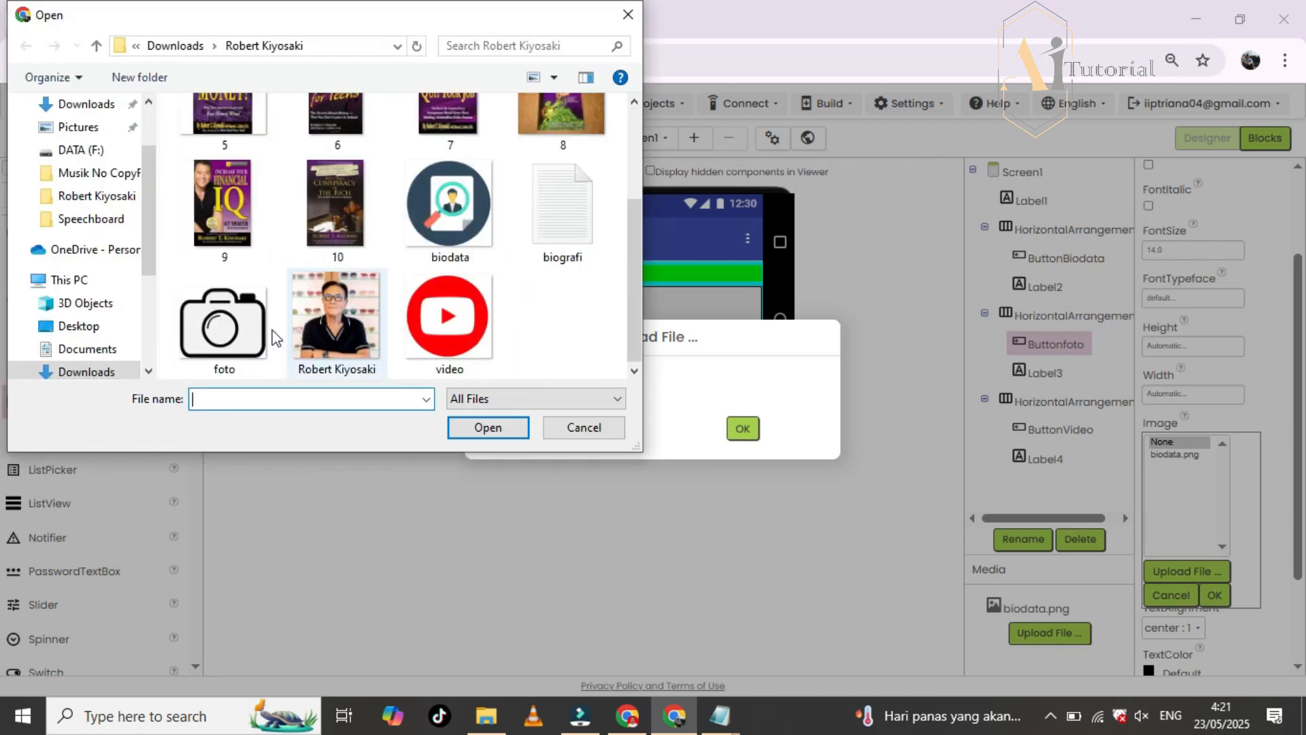
click(230, 332)
click(484, 429)
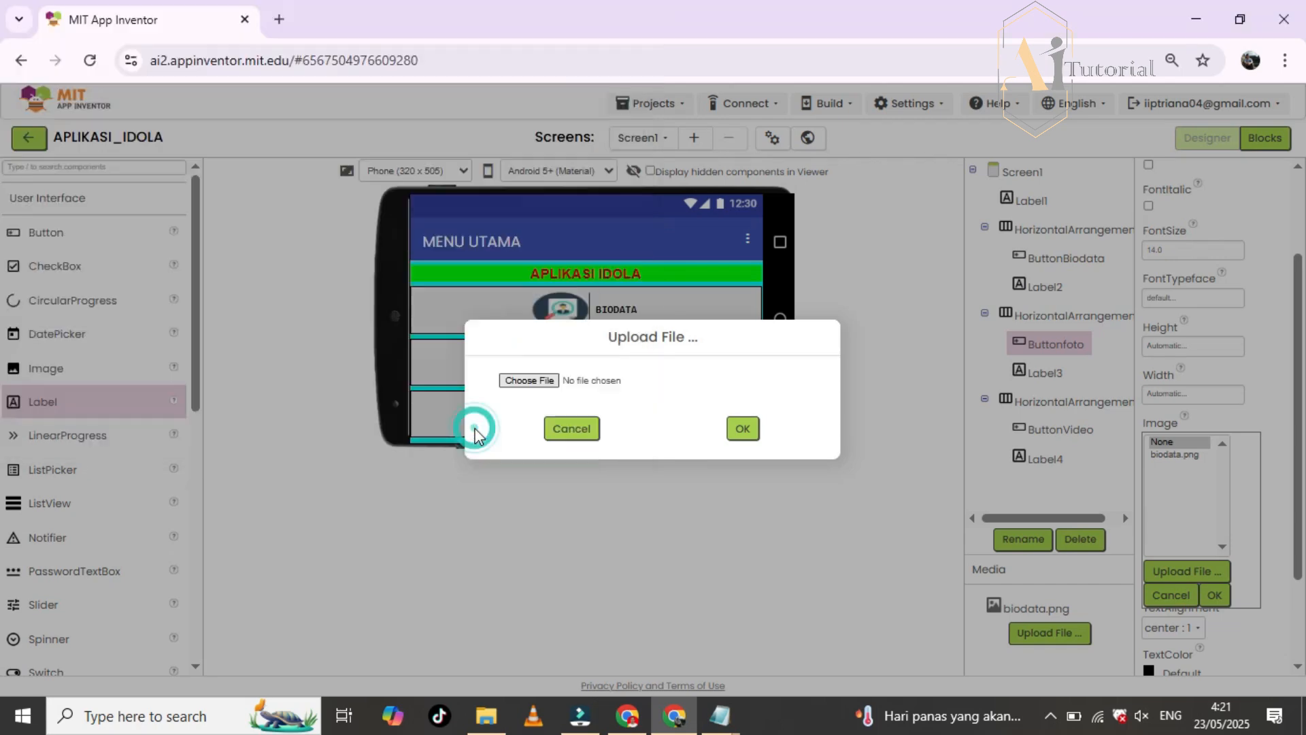
click(742, 430)
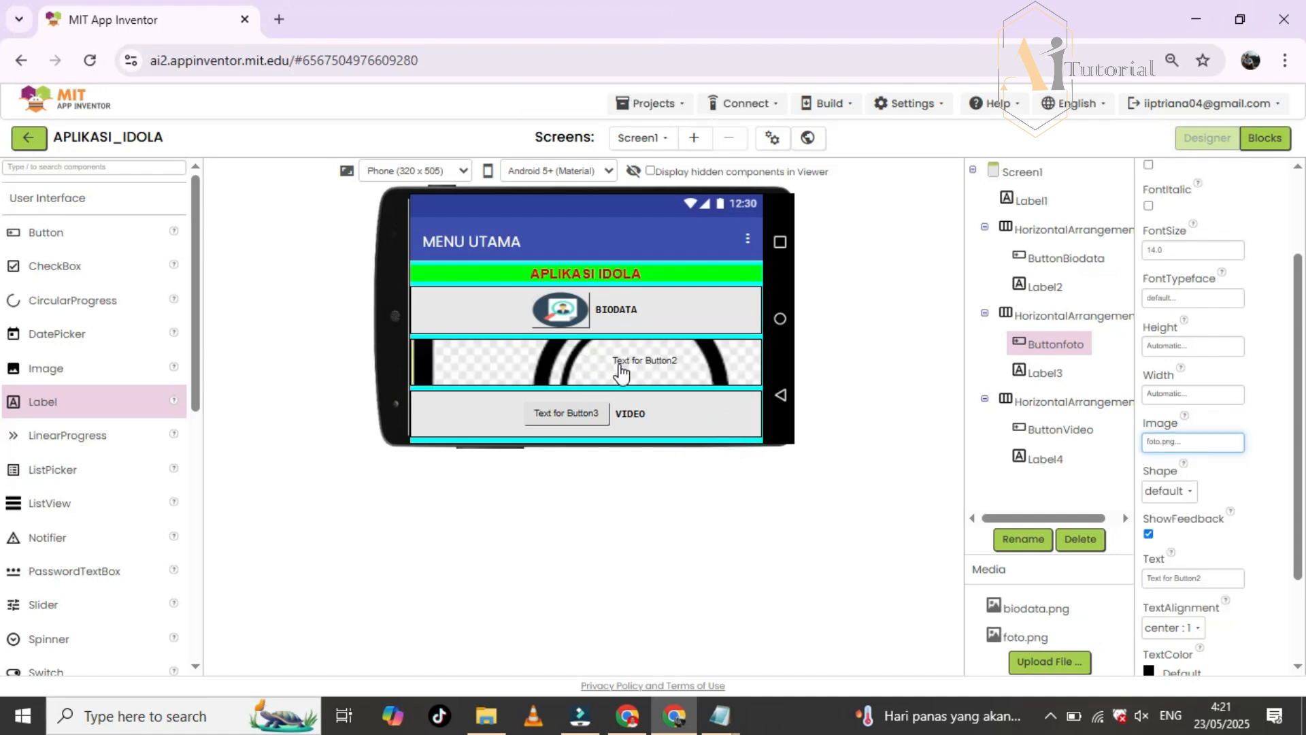
- Clear the Text of Buttonfoto so the button carries only its image
scroll(1245, 547, down, 1)
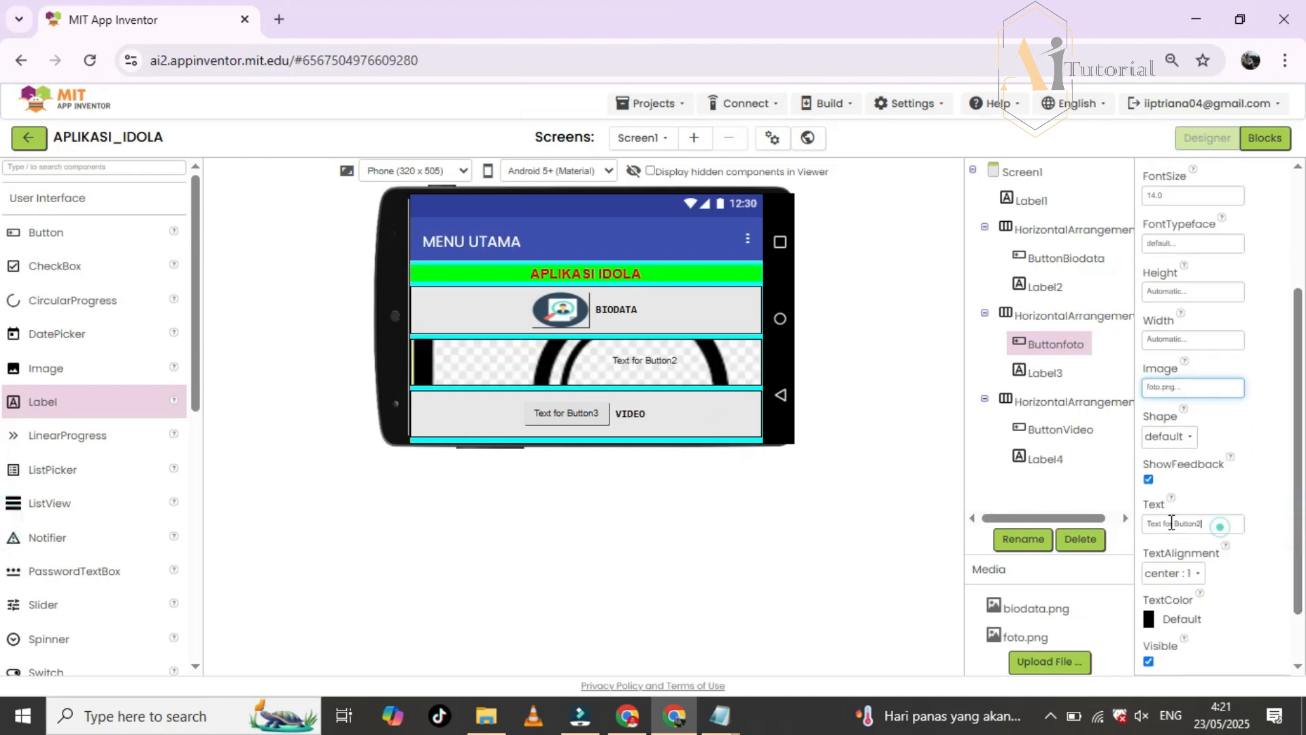
drag(1221, 523, 1125, 520)
key(BackSpace)
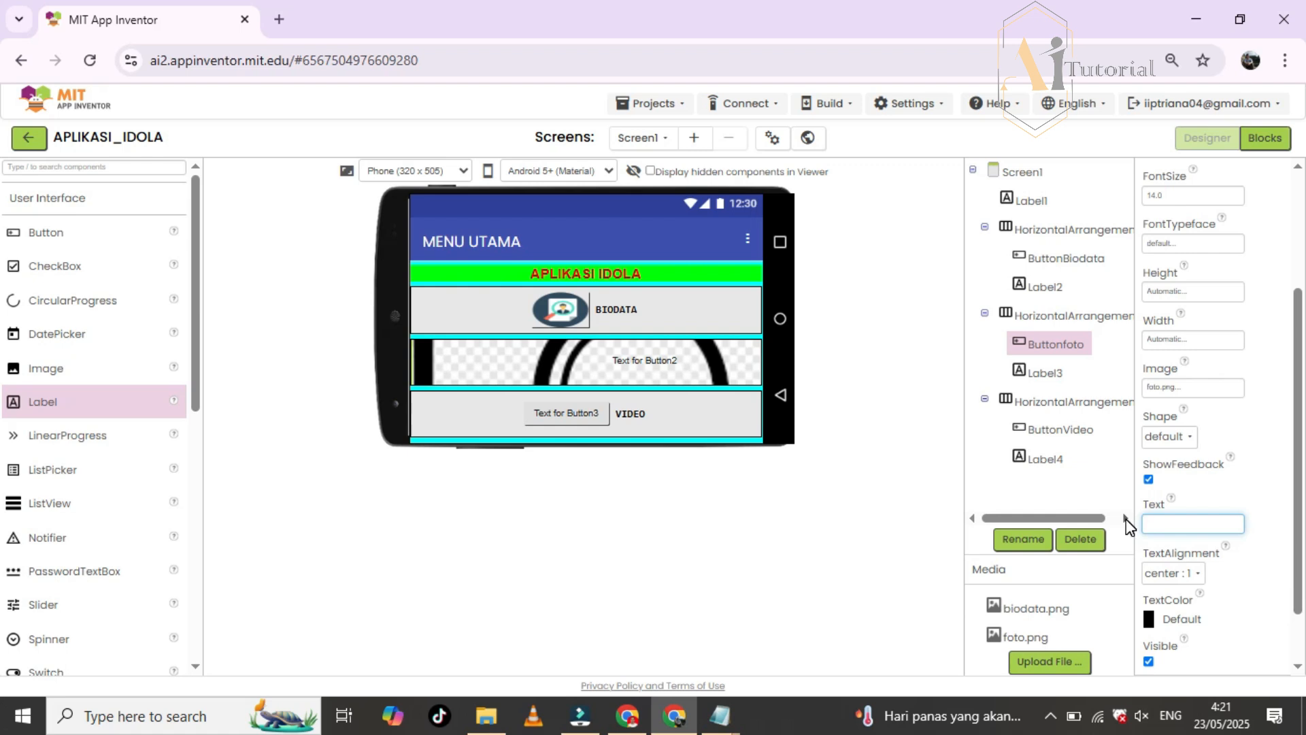
click(1254, 490)
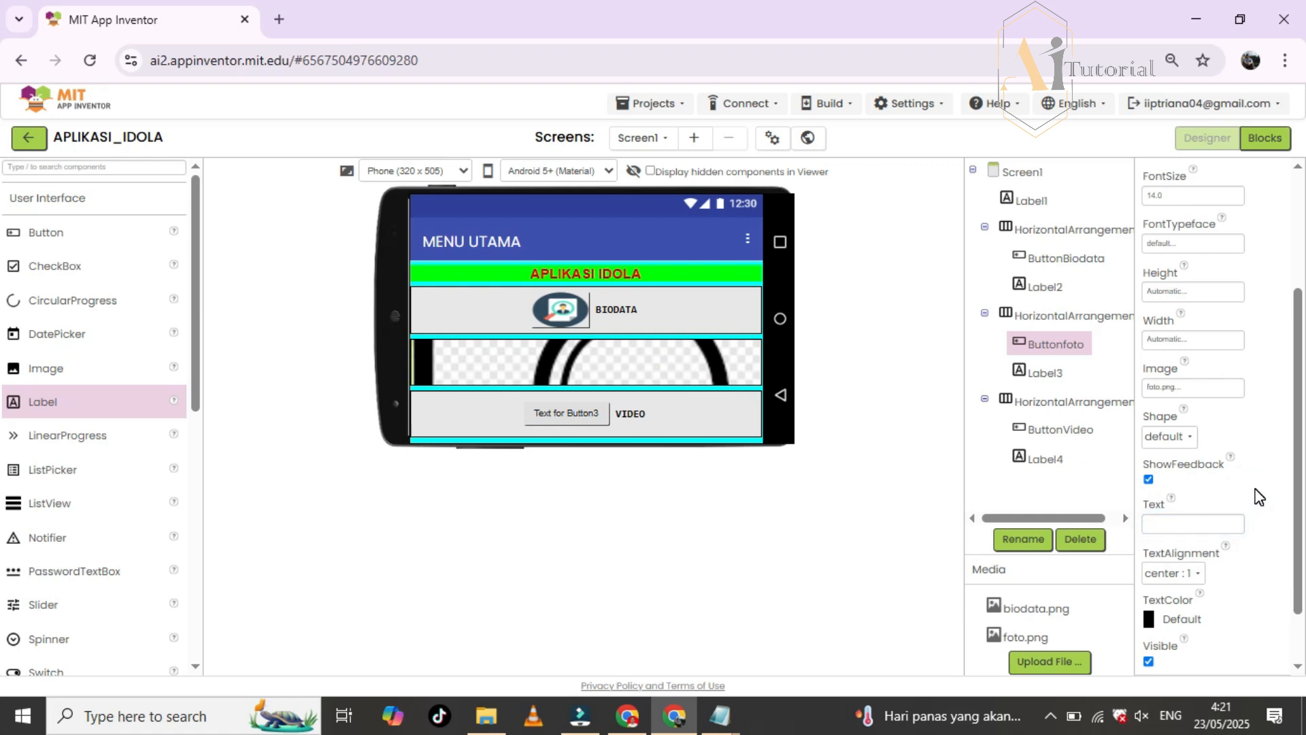
- Set the Height of Buttonfoto to 20 percent and its Width to 15 percent
click(678, 364)
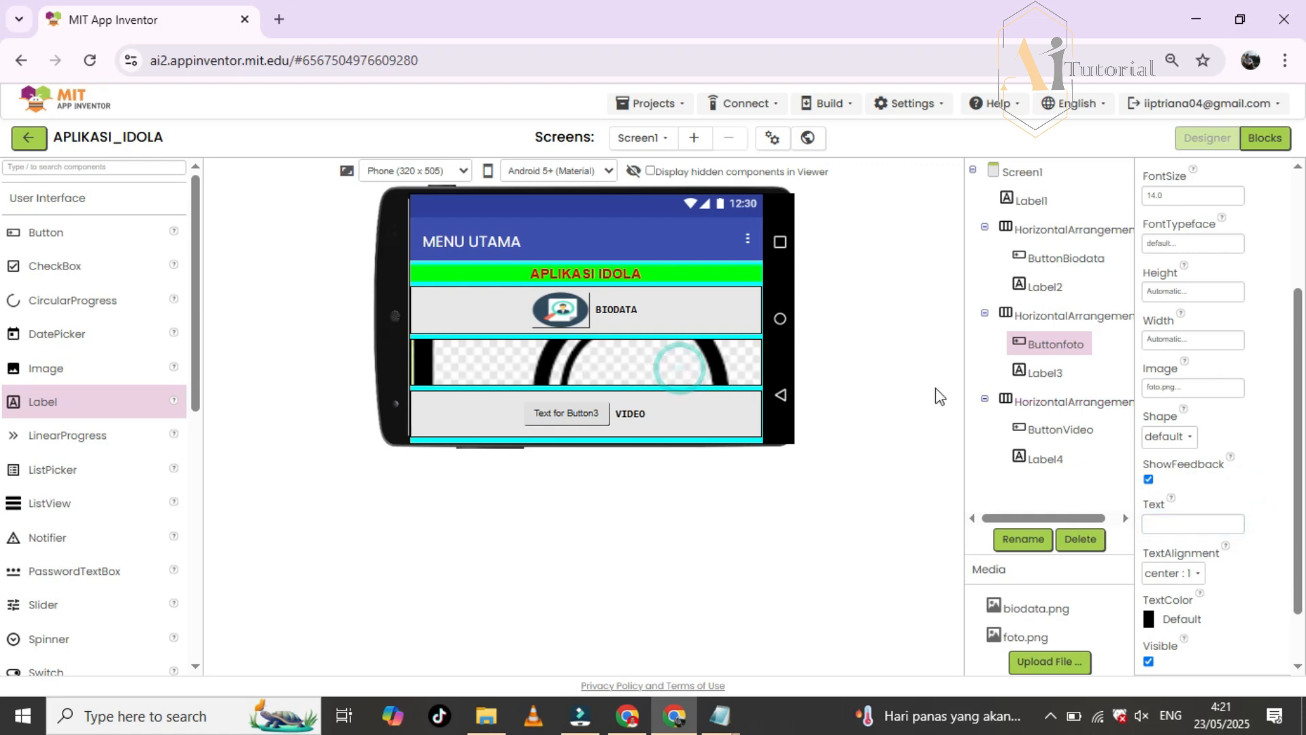
click(1170, 338)
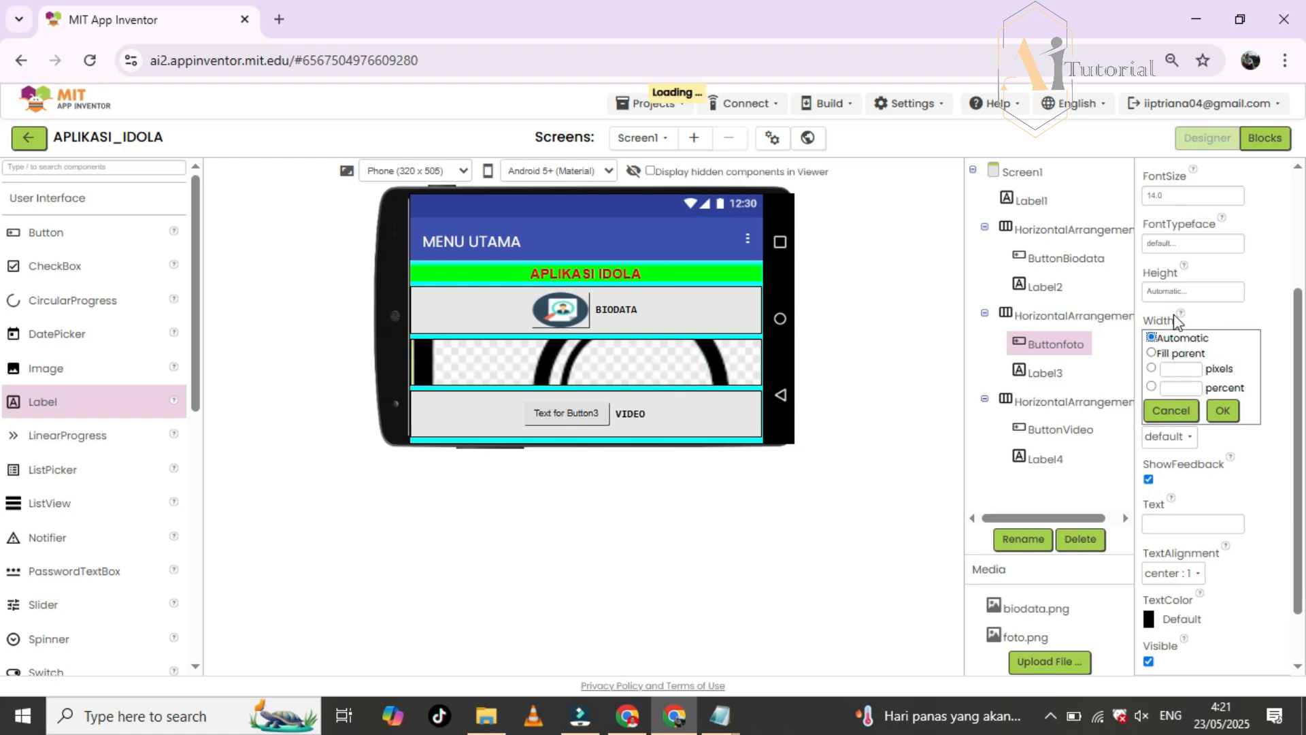
click(1172, 291)
click(1181, 339)
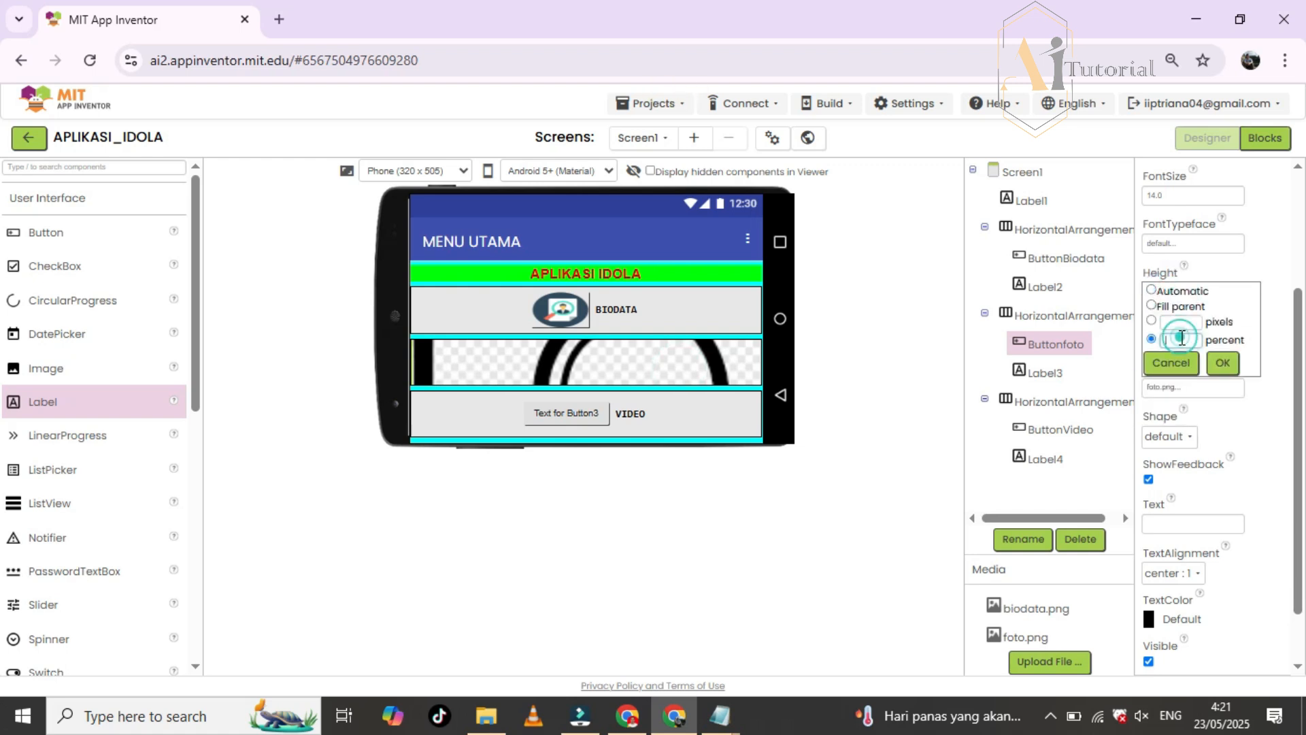
click(1222, 362)
click(1178, 339)
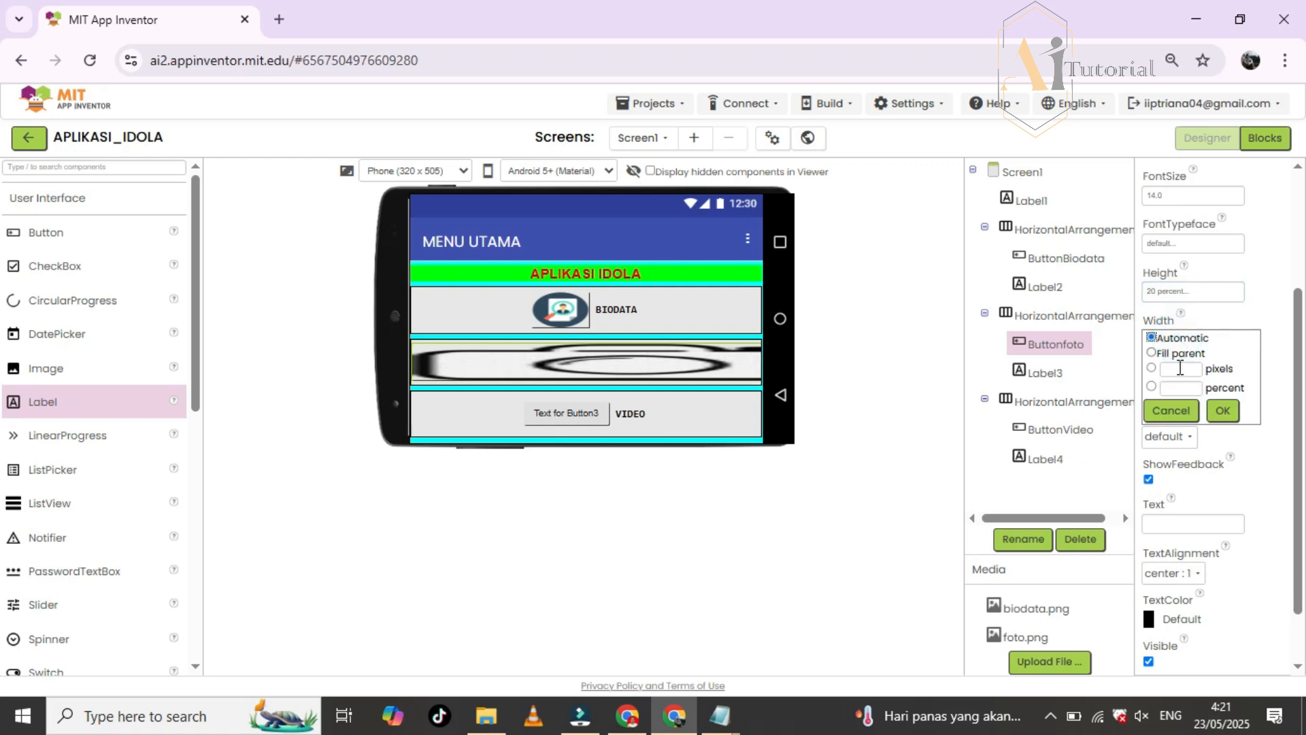
click(1180, 389)
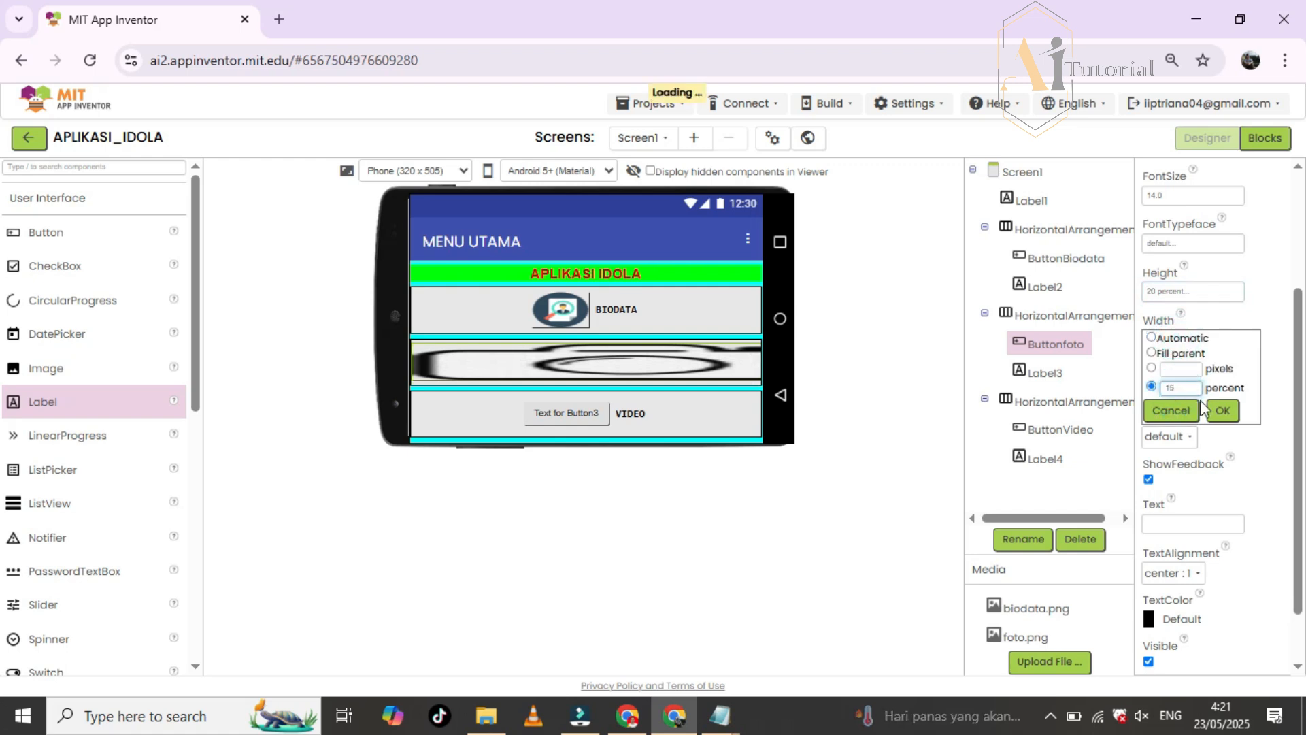
click(1223, 410)
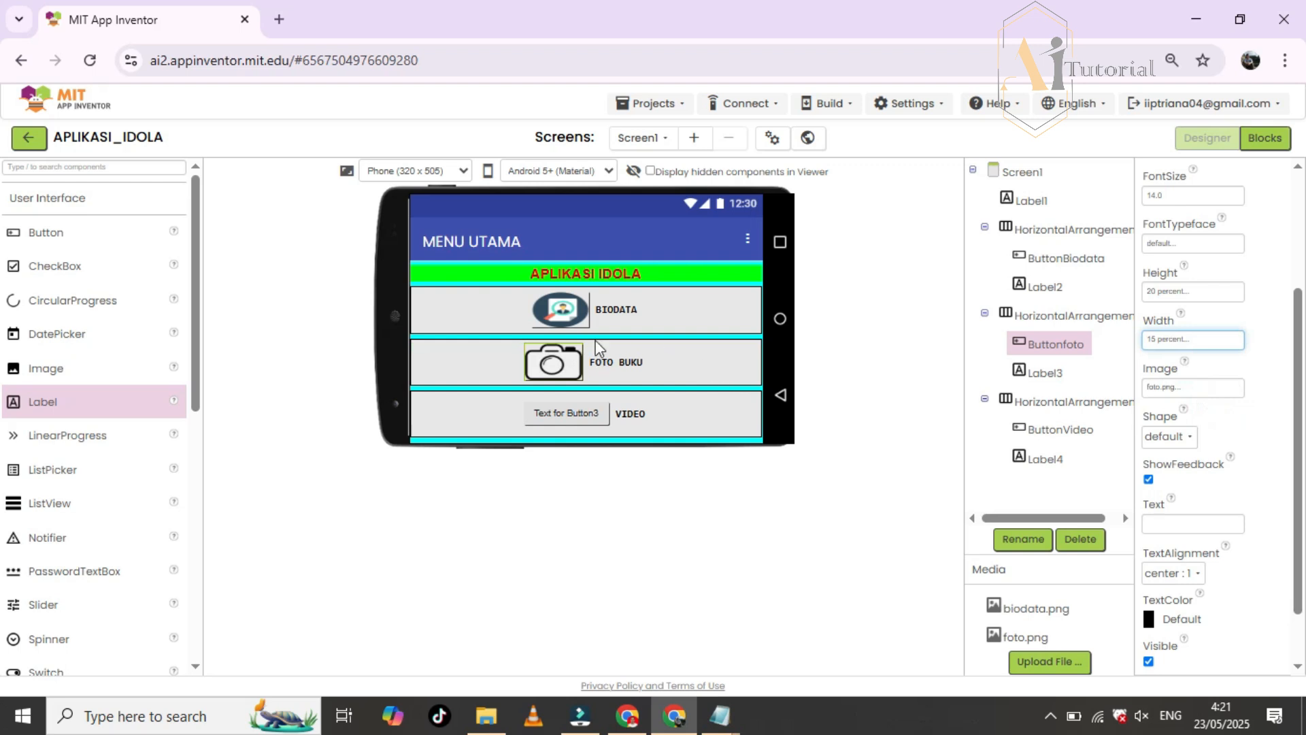
- Upload the video image from the Robert Kiyosaki folder as the Image of ButtonVideo
click(569, 421)
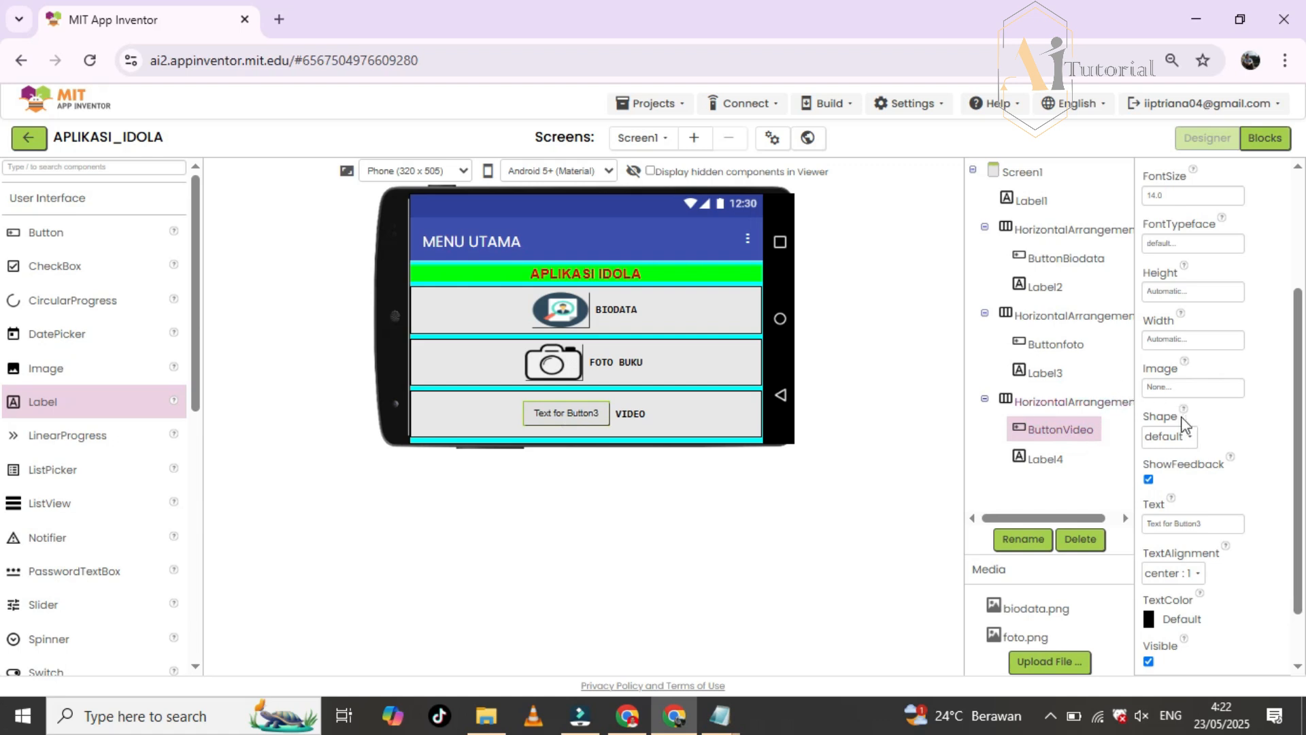
click(1179, 389)
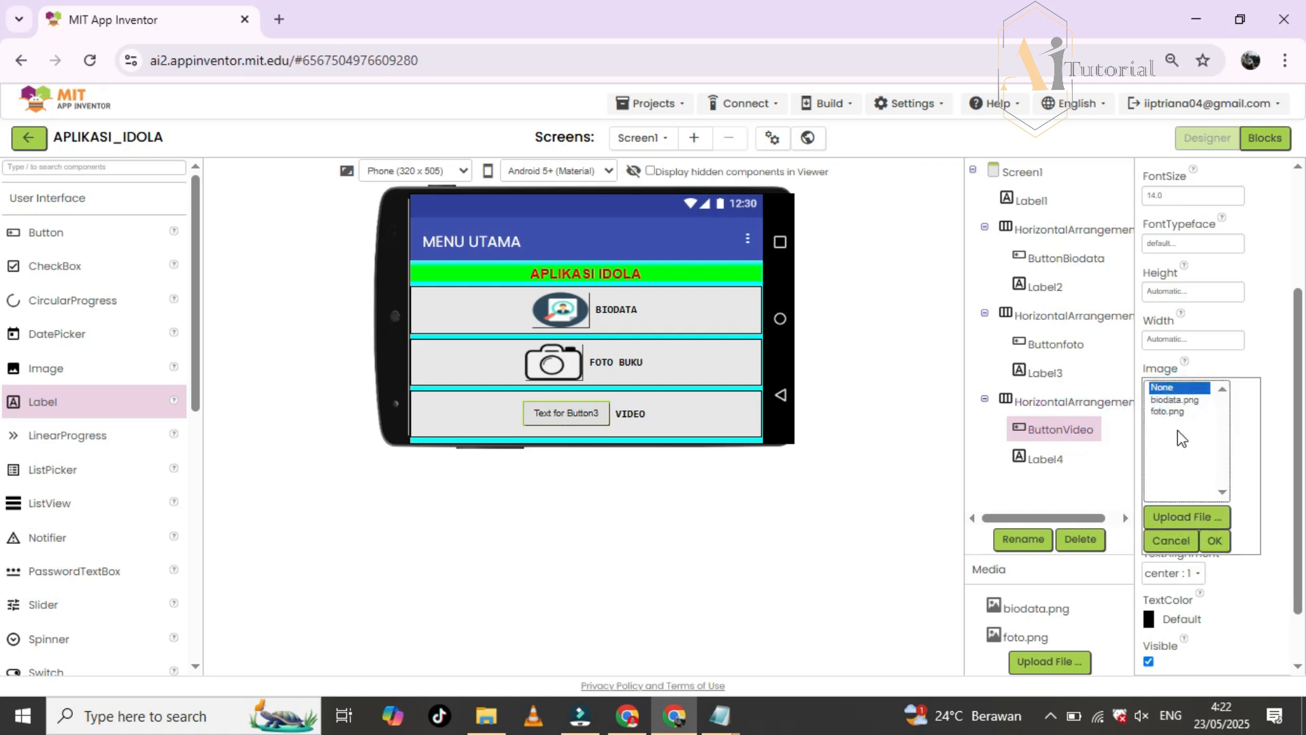
click(1184, 517)
click(537, 379)
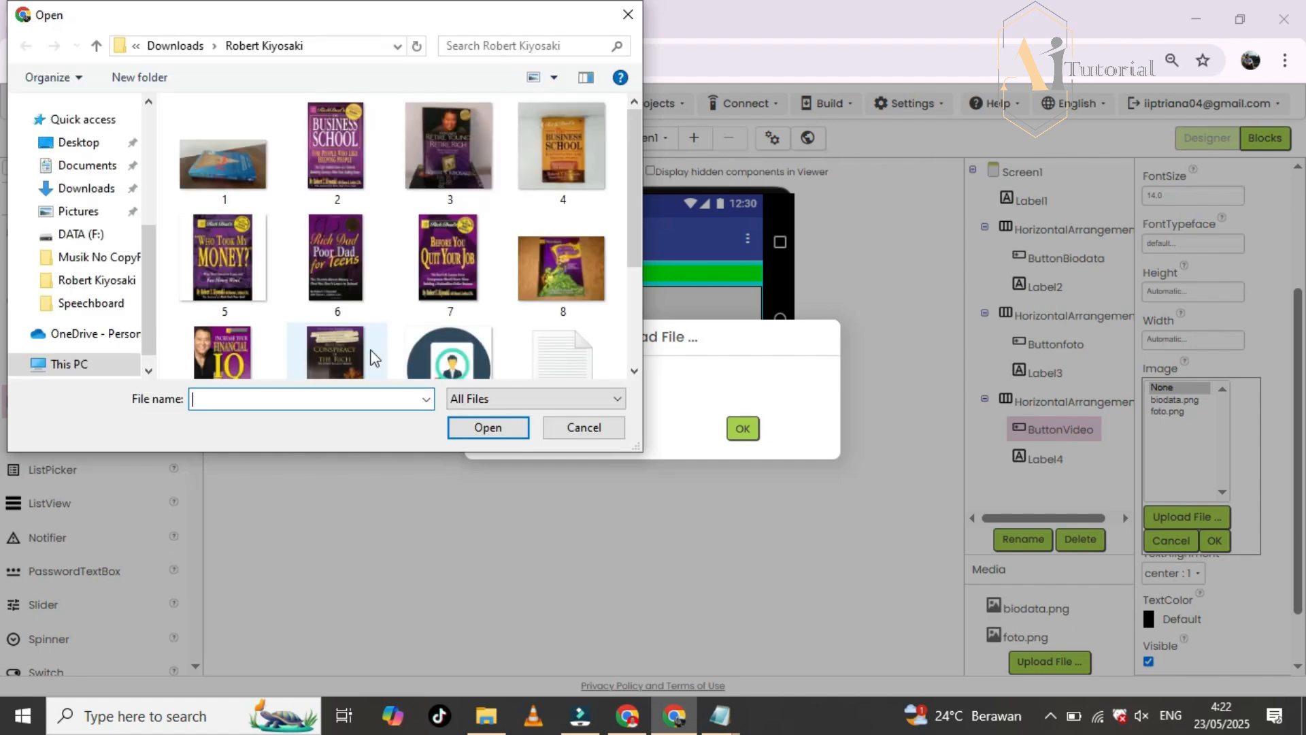
scroll(374, 357, down, 3)
click(448, 320)
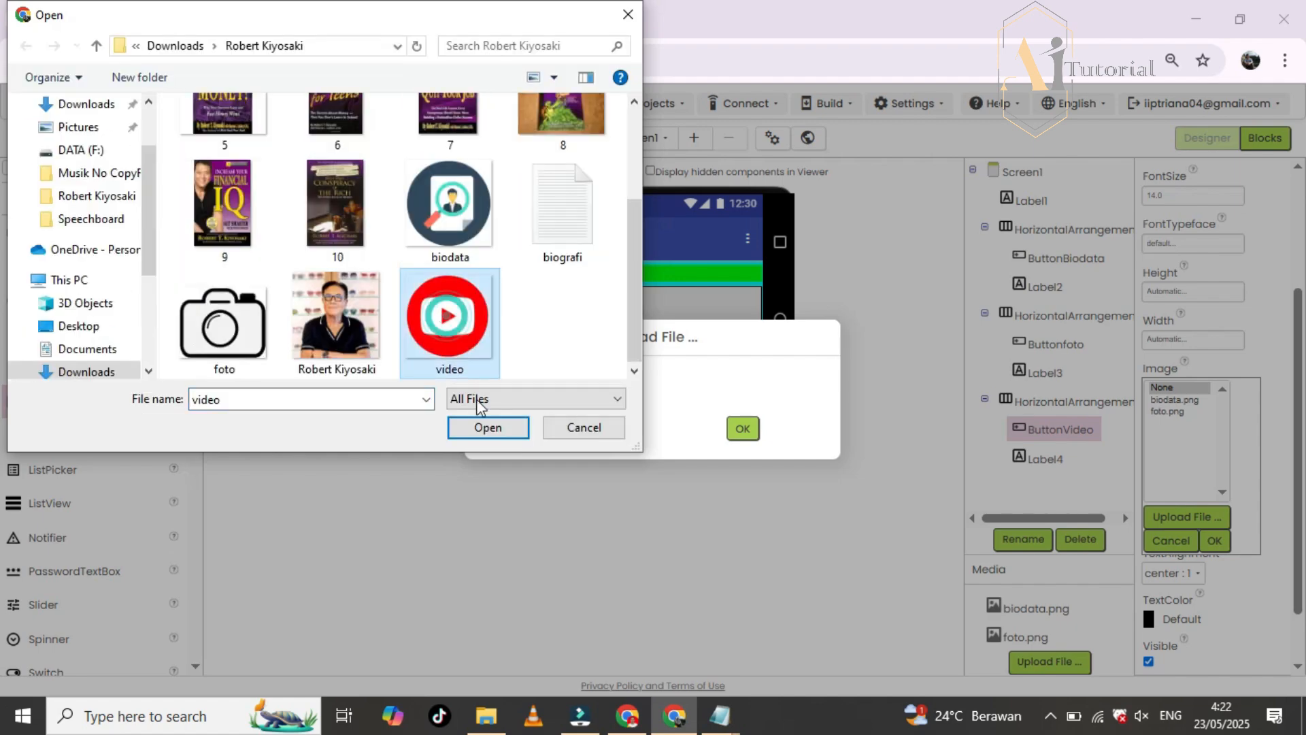
click(486, 428)
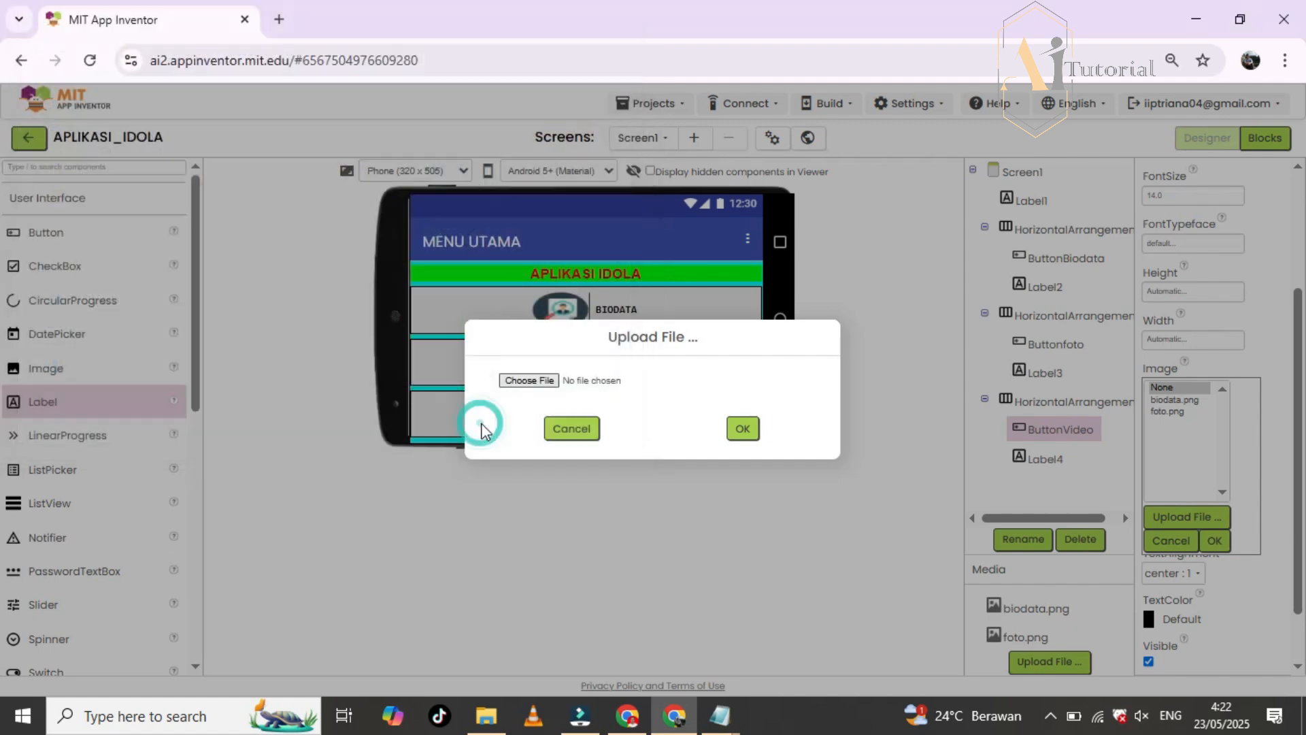
click(733, 432)
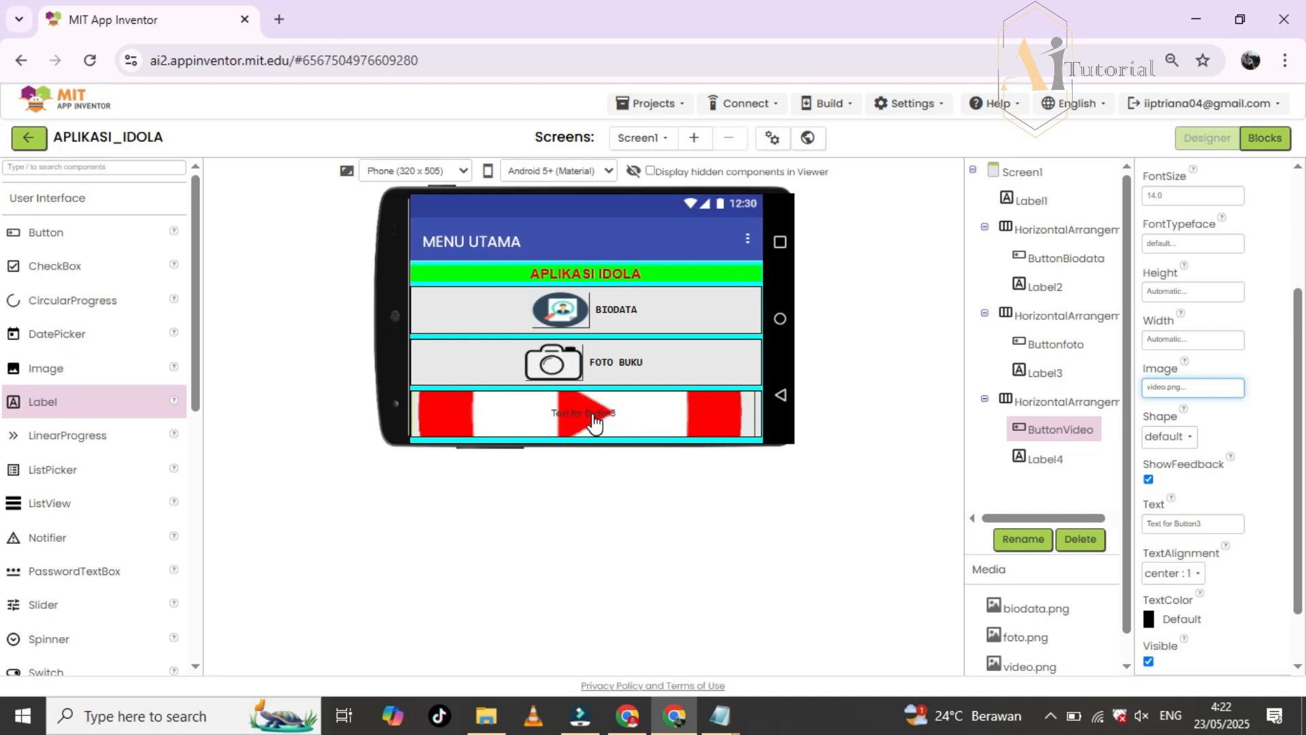
- Clear the Text of ButtonVideo so the button carries only its image
click(1212, 525)
key(BackSpace)
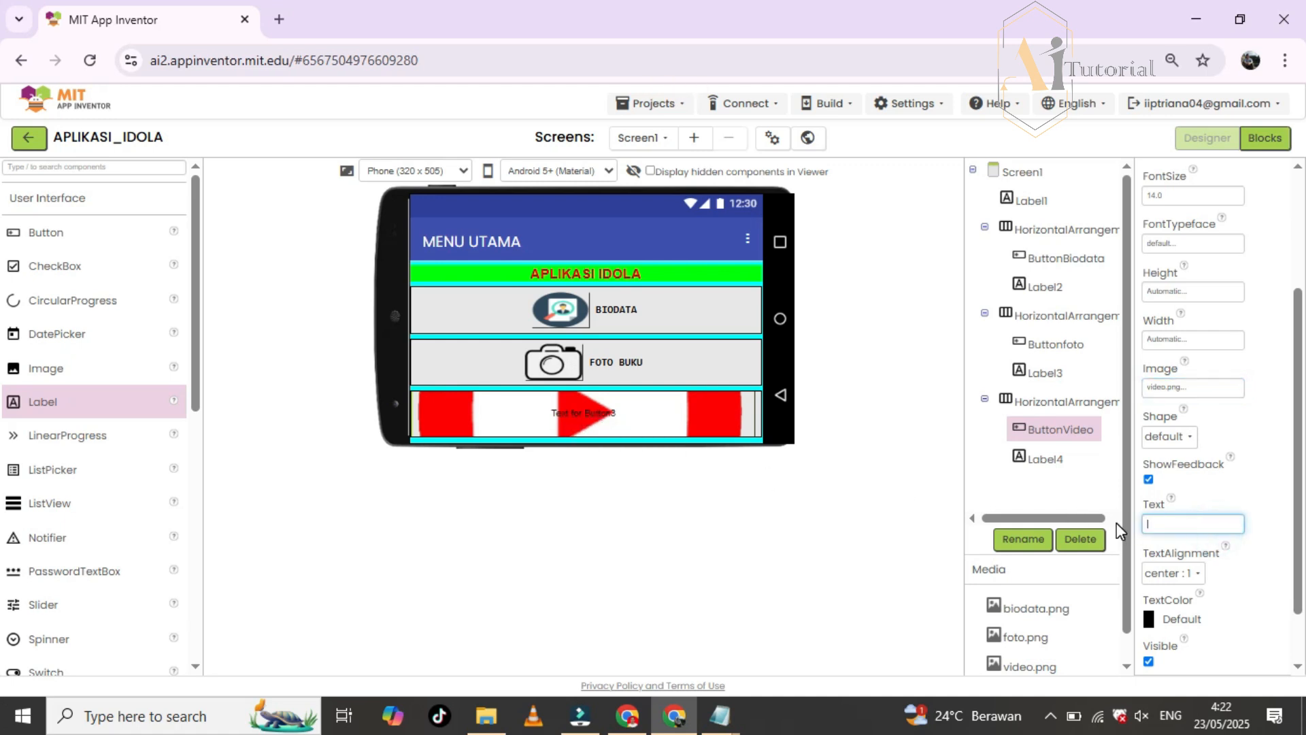
click(1239, 497)
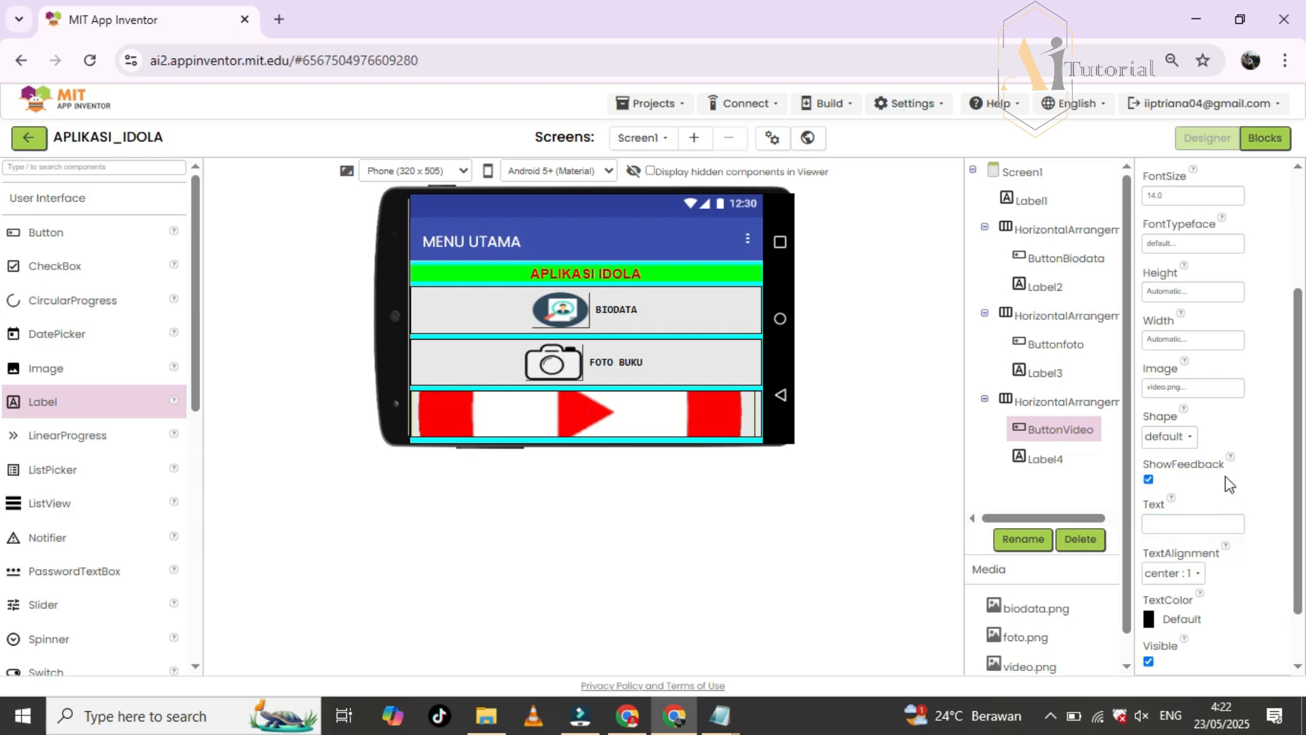
- Set the Height of ButtonVideo to 20 percent and its Width to 15 percent
click(1200, 302)
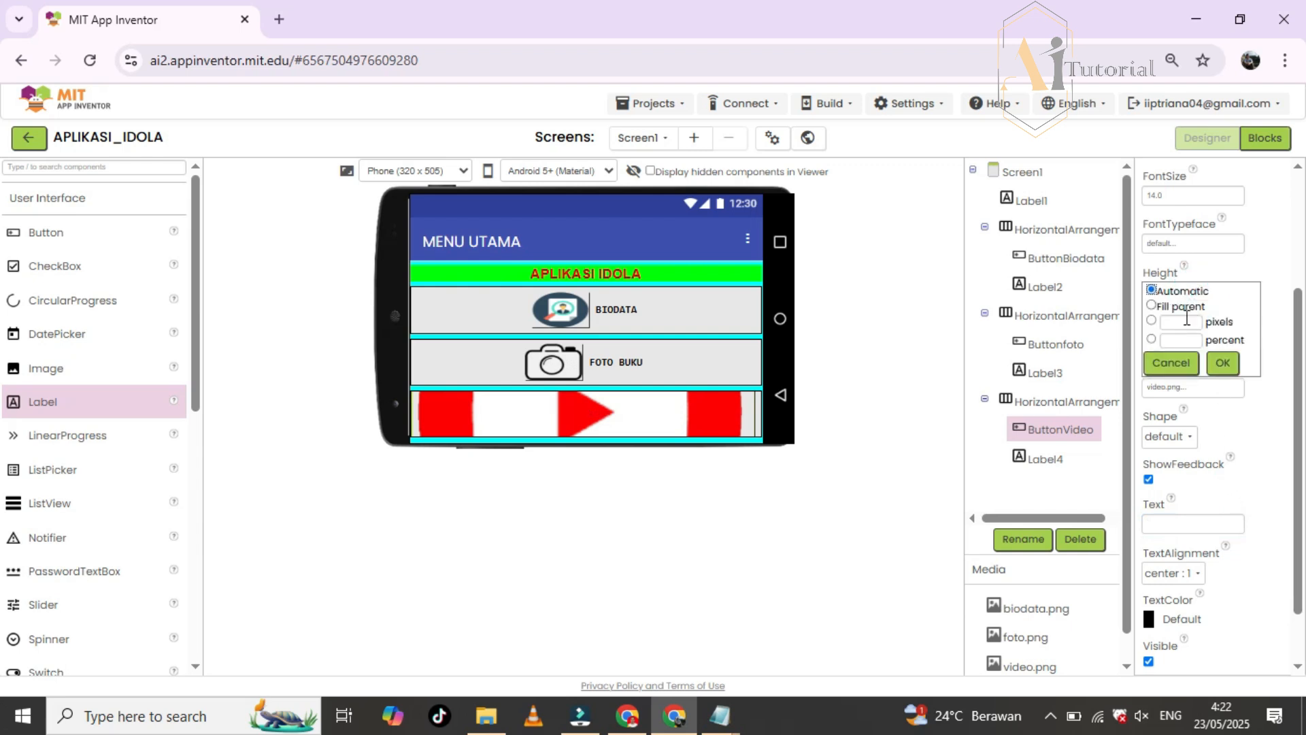
click(1184, 342)
text(20)
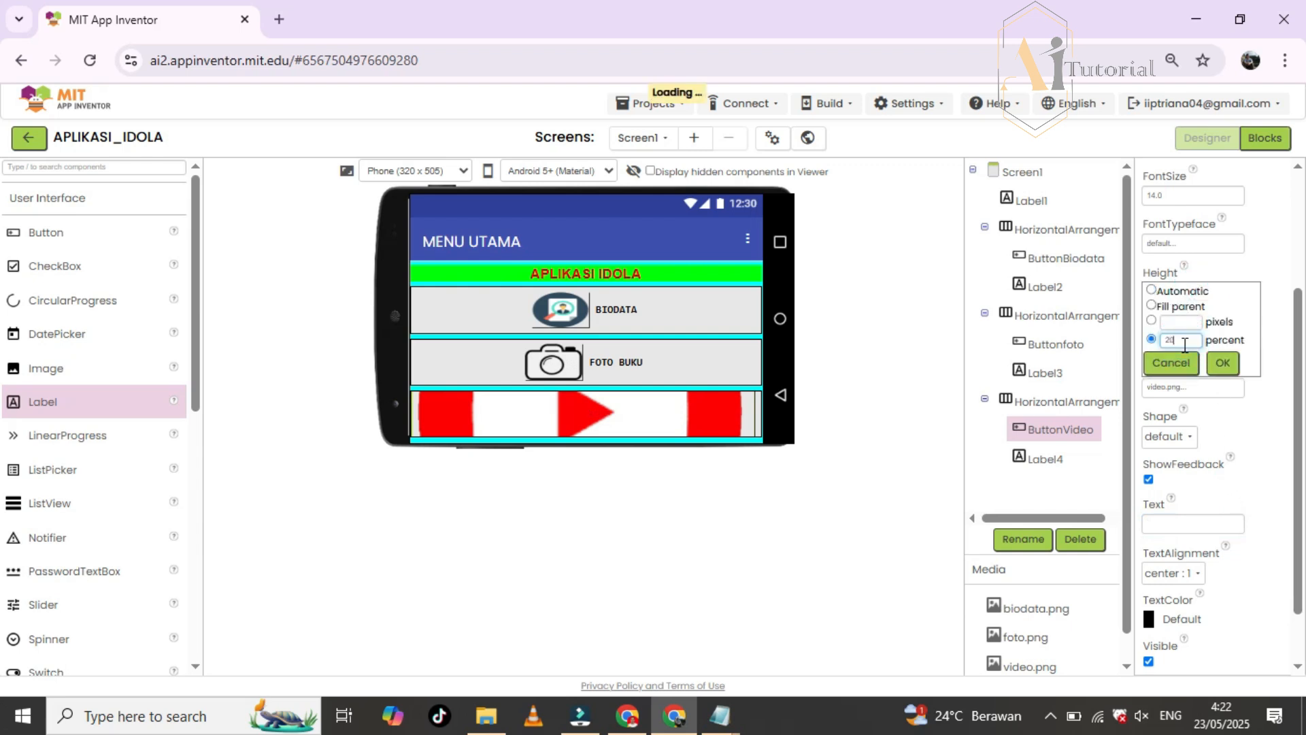
click(1221, 362)
click(1182, 339)
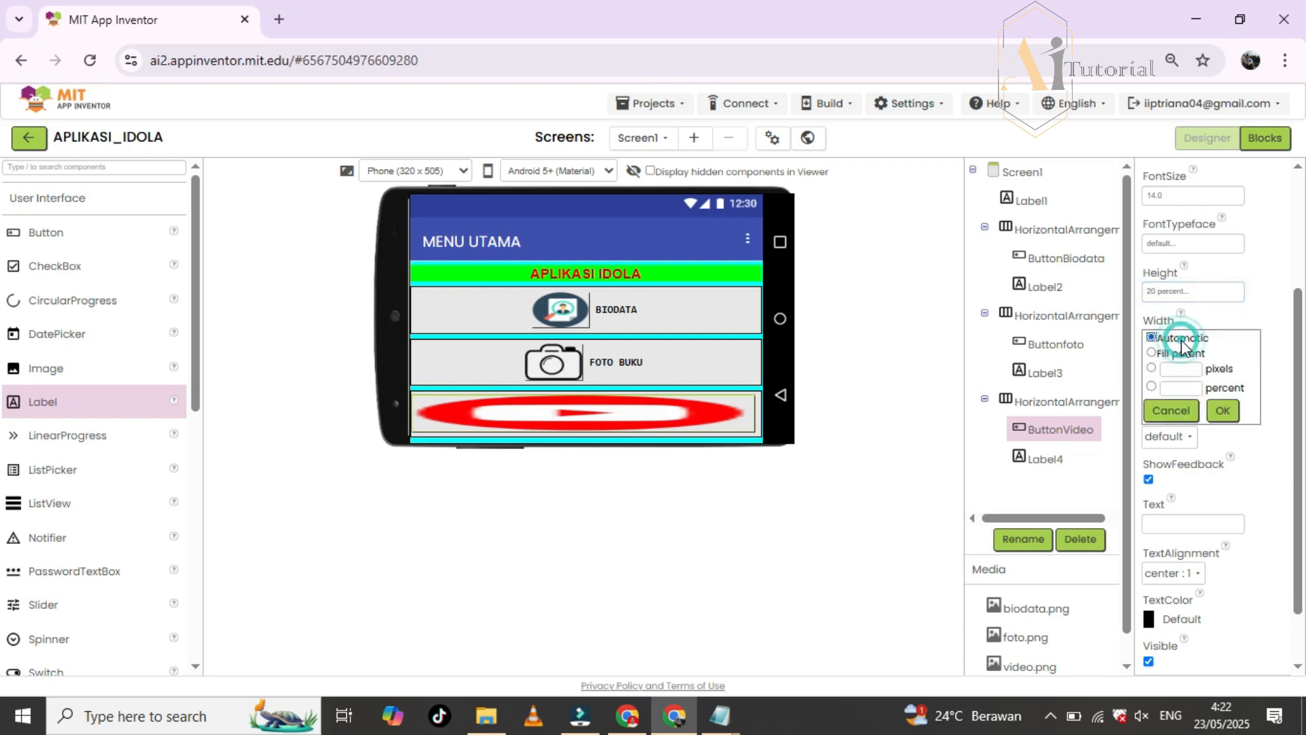
click(1181, 385)
text(15)
click(1223, 410)
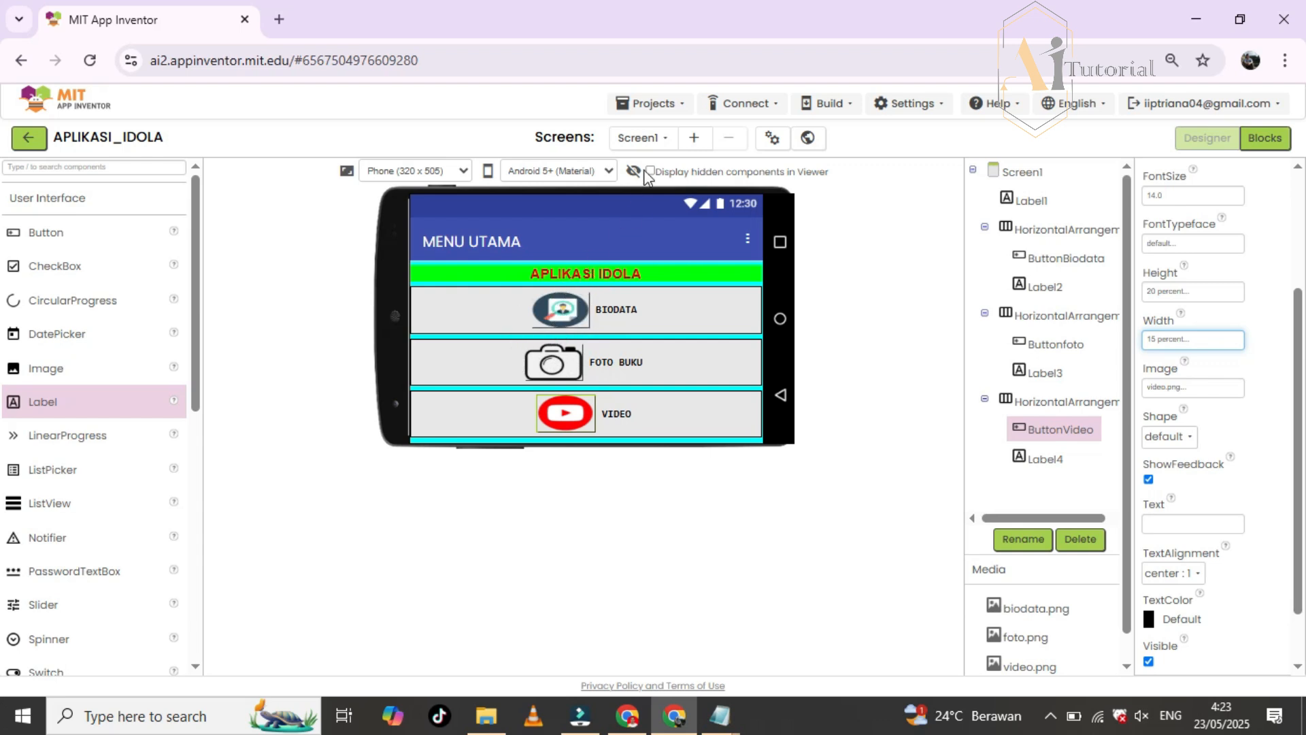
- Add a new screen named BIODATA to the project
click(652, 144)
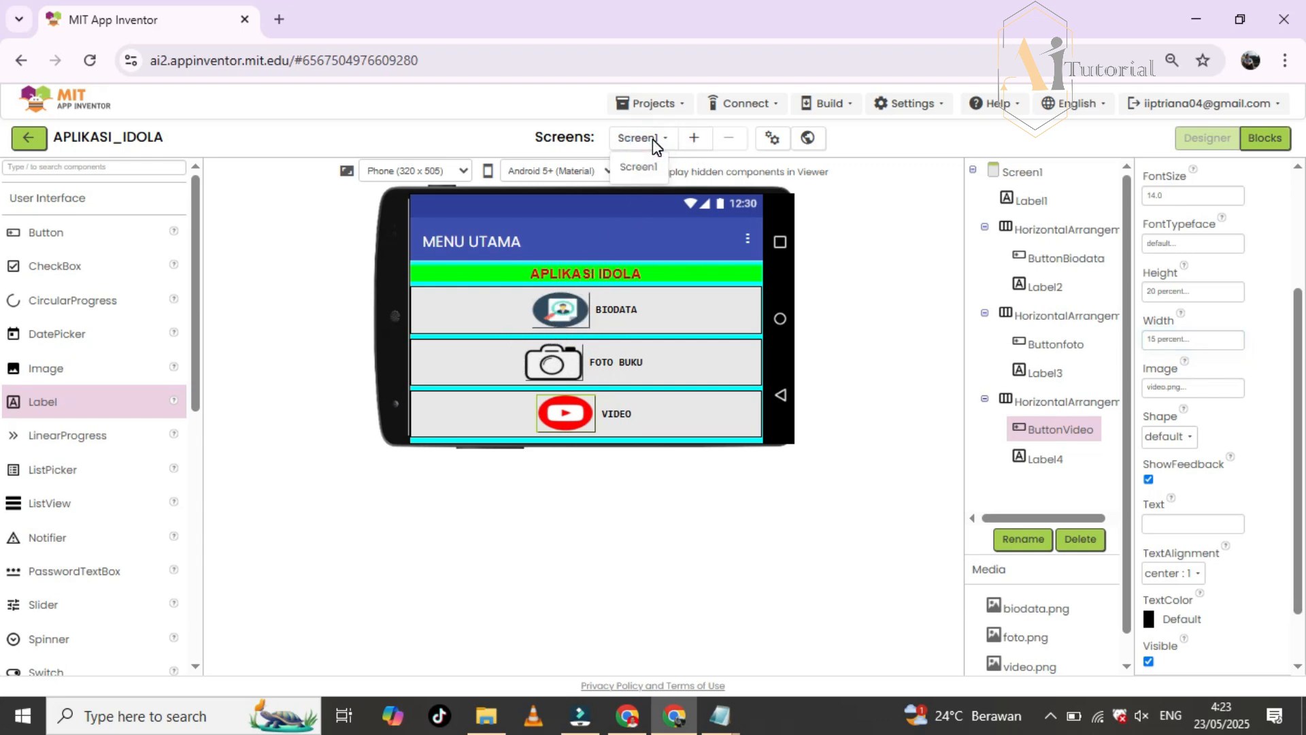
click(653, 141)
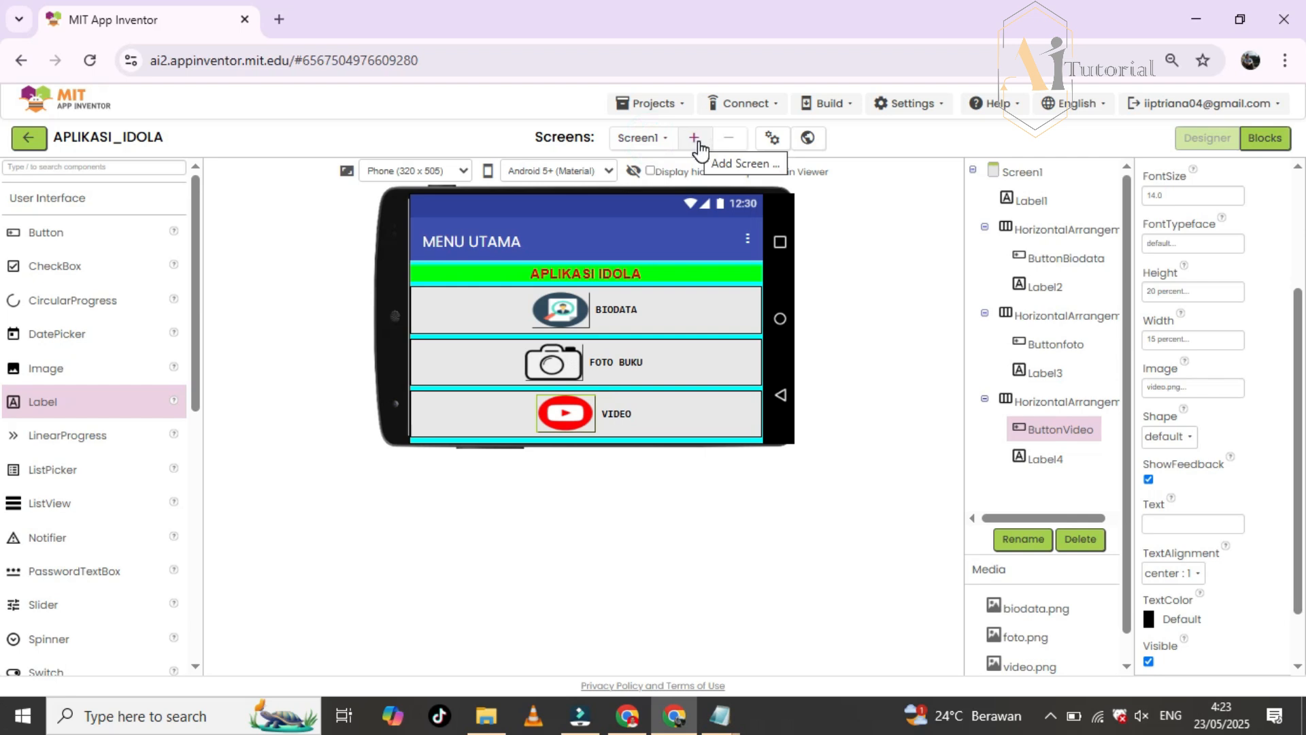
click(695, 140)
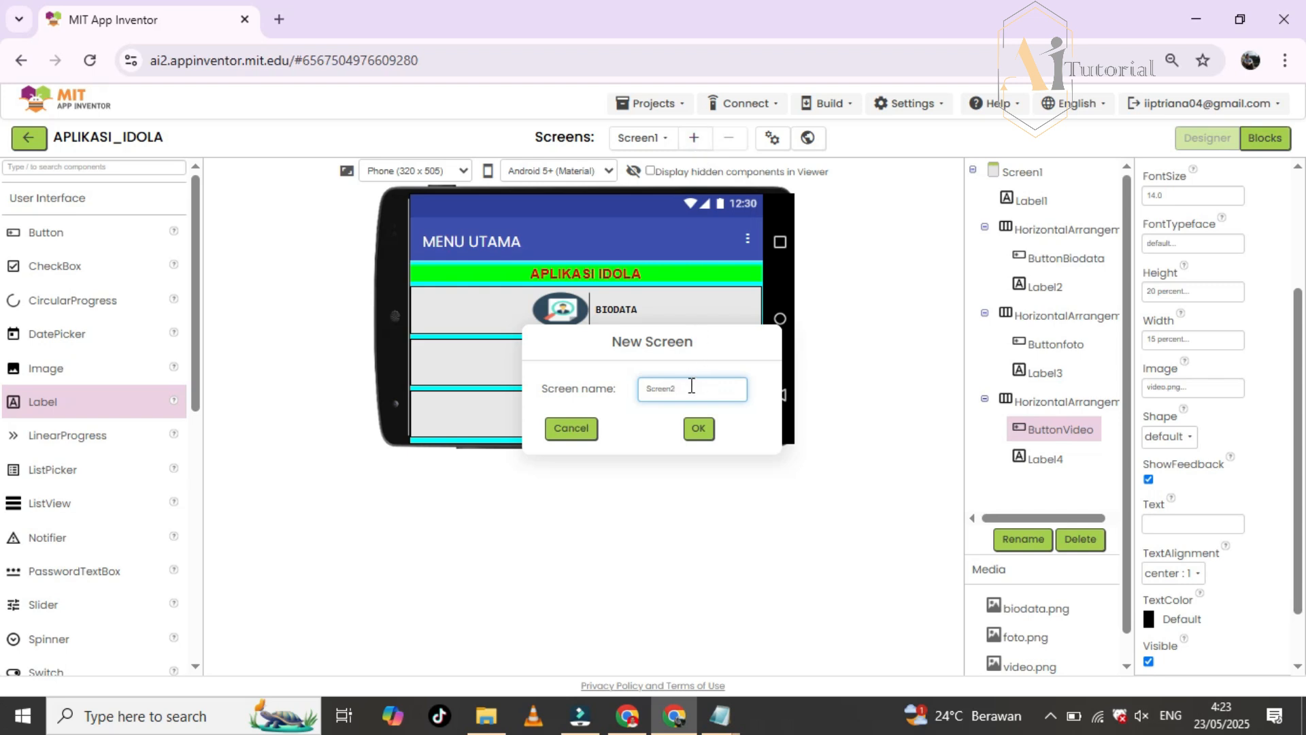
drag(692, 385, 635, 391)
click(699, 430)
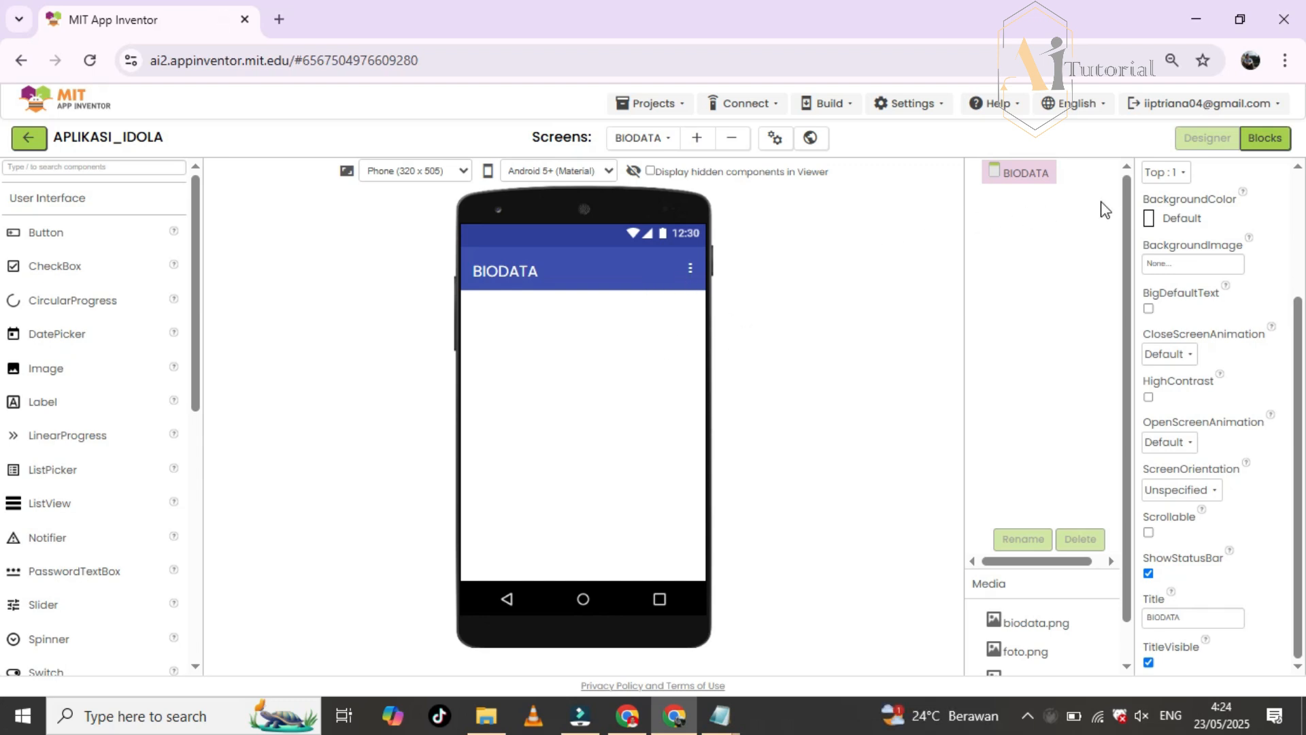
- Set the BIODATA screen's AlignHorizontal to Center : 3 and its BackgroundColor to Light Gray
scroll(1218, 263, up, 3)
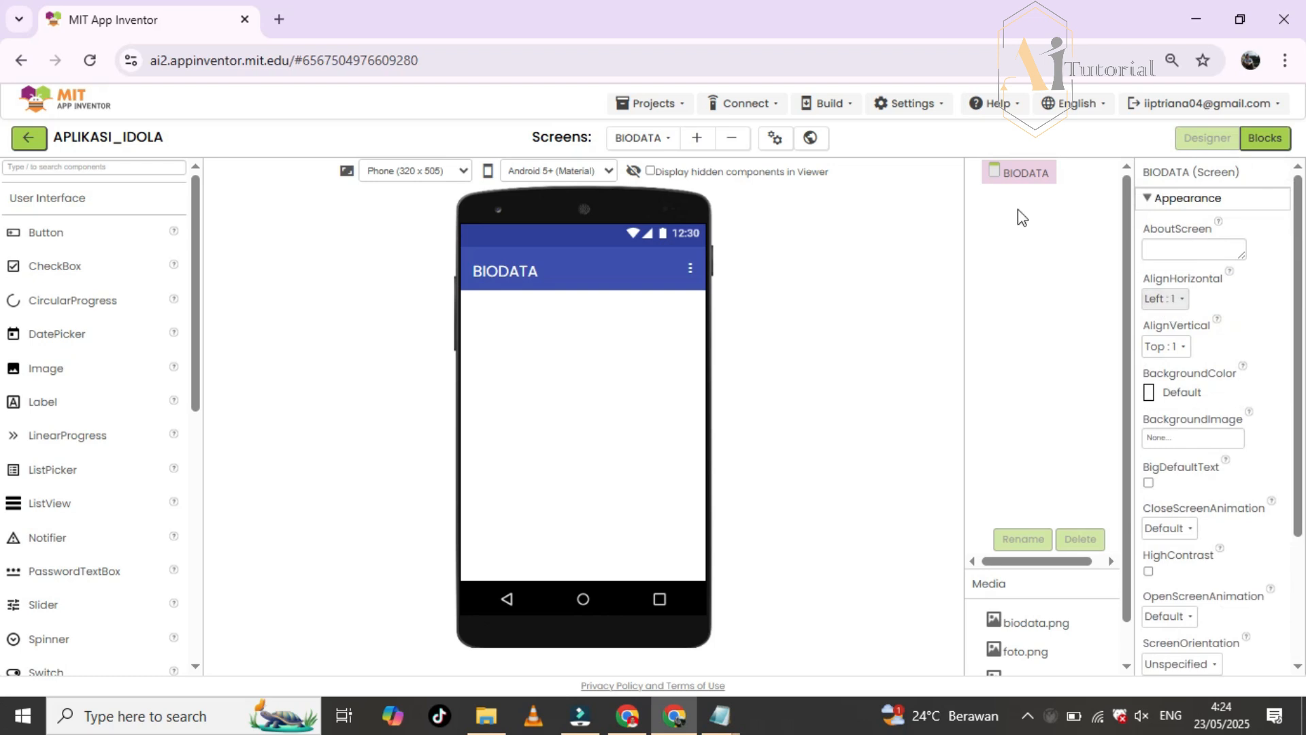
click(1169, 299)
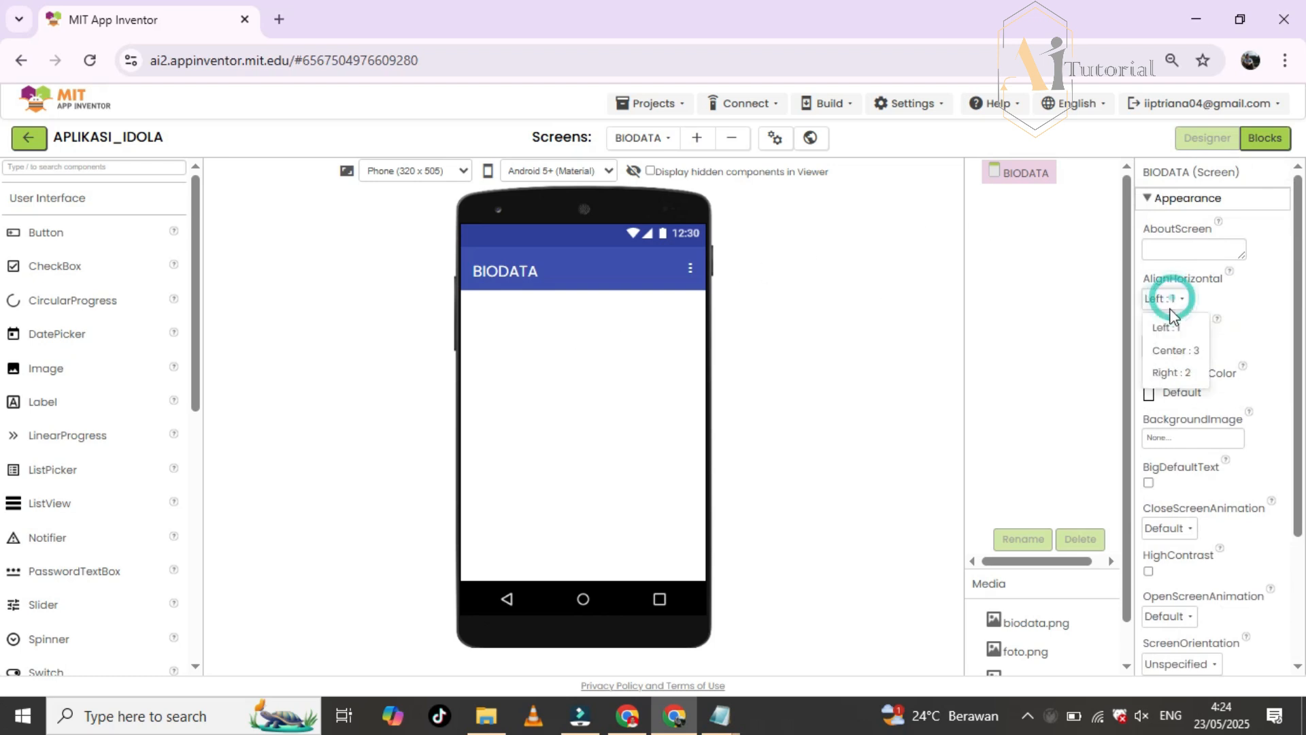
click(1169, 349)
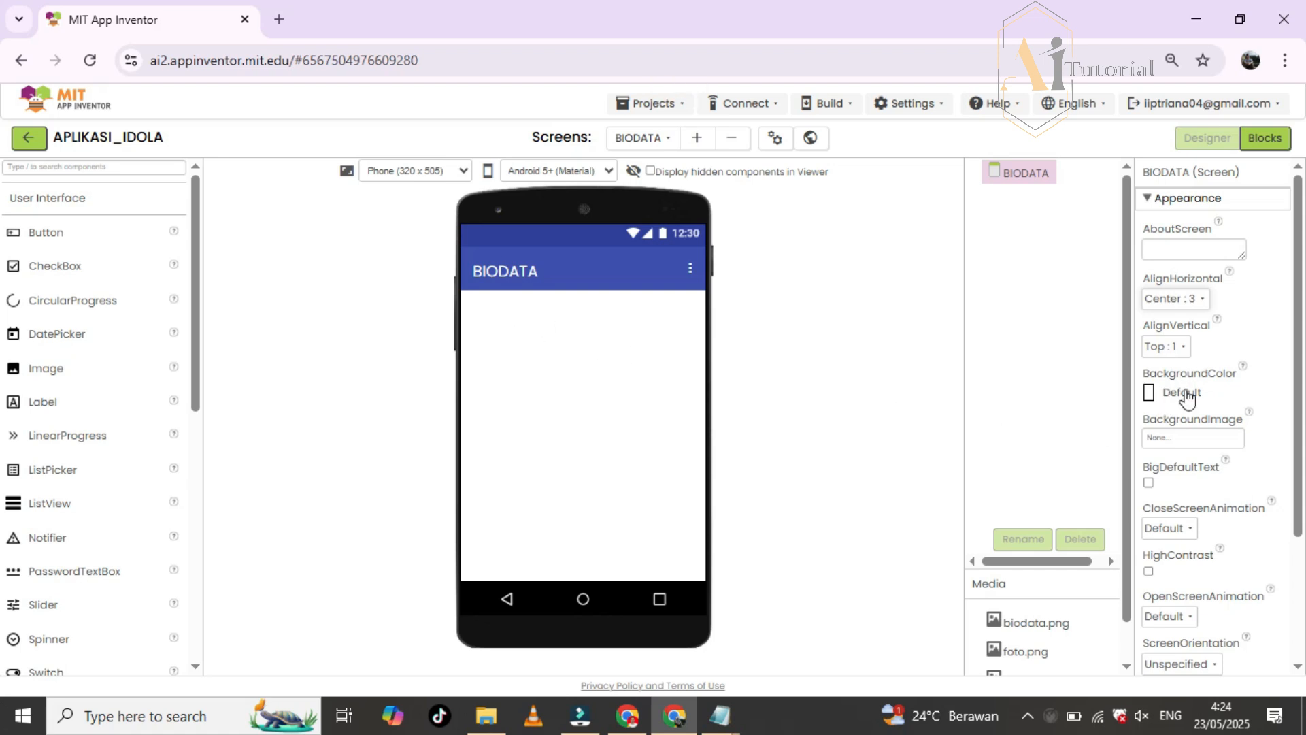
click(1155, 400)
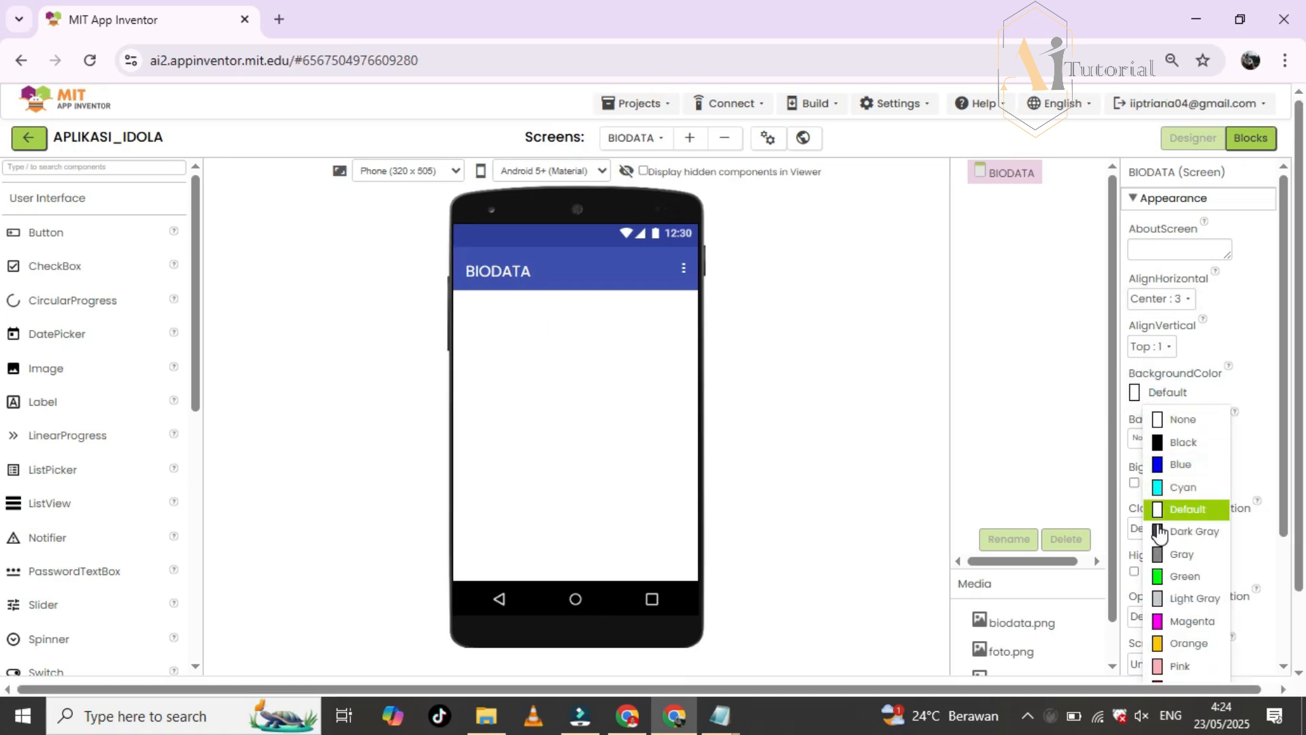
click(1172, 600)
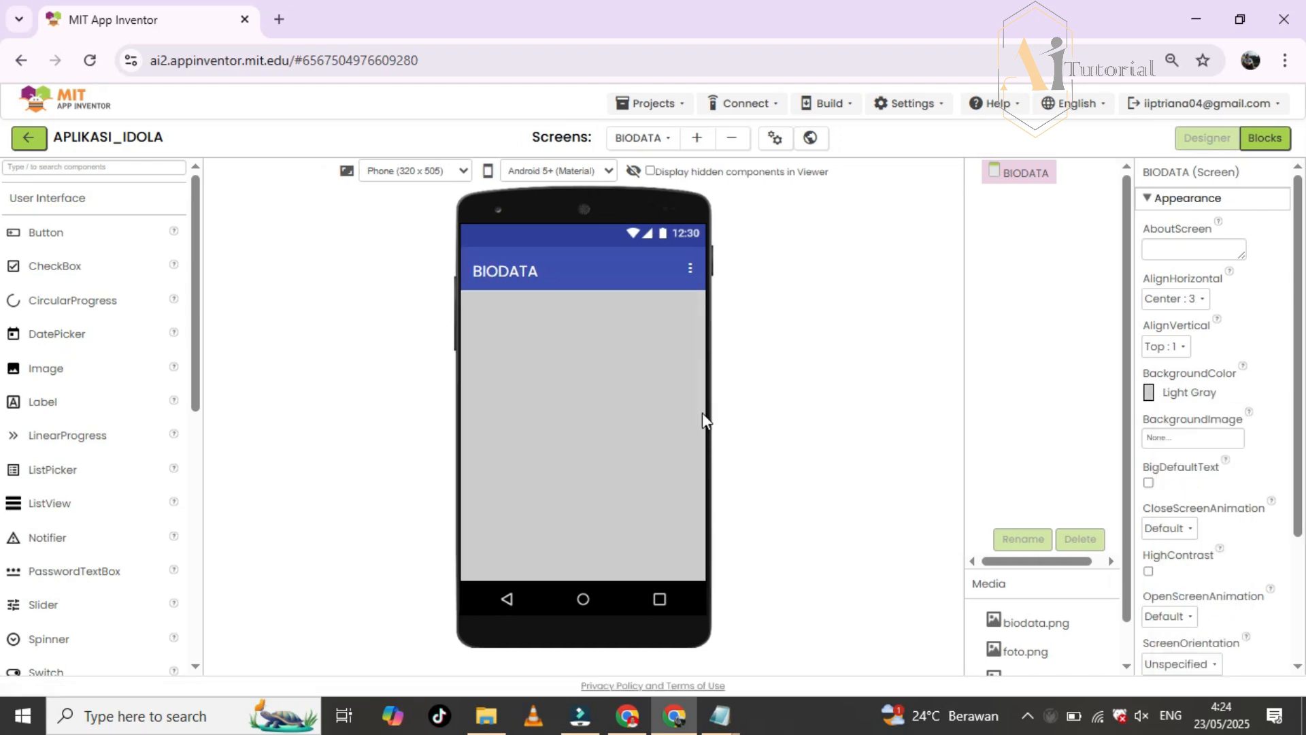
scroll(1227, 462, down, 1)
scroll(1228, 463, up, 1)
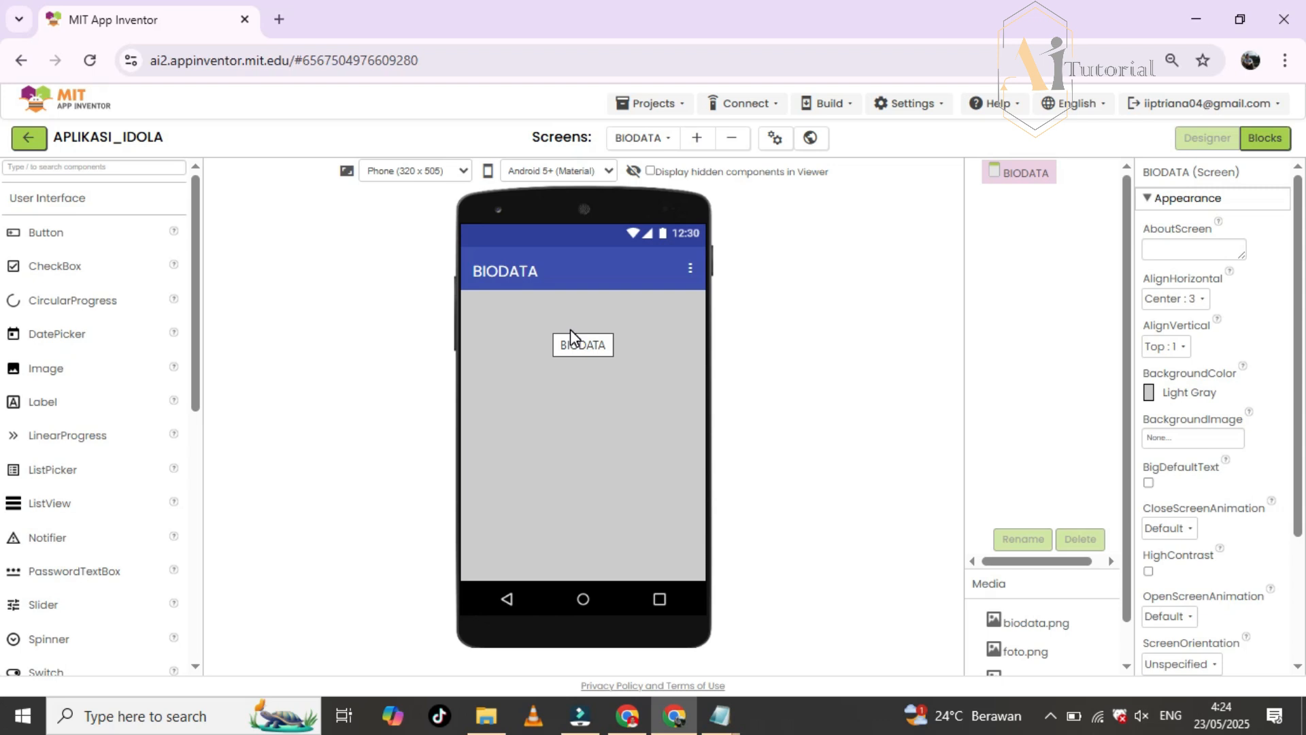
- Add an Image component to the BIODATA screen
click(1124, 314)
drag(55, 373, 580, 323)
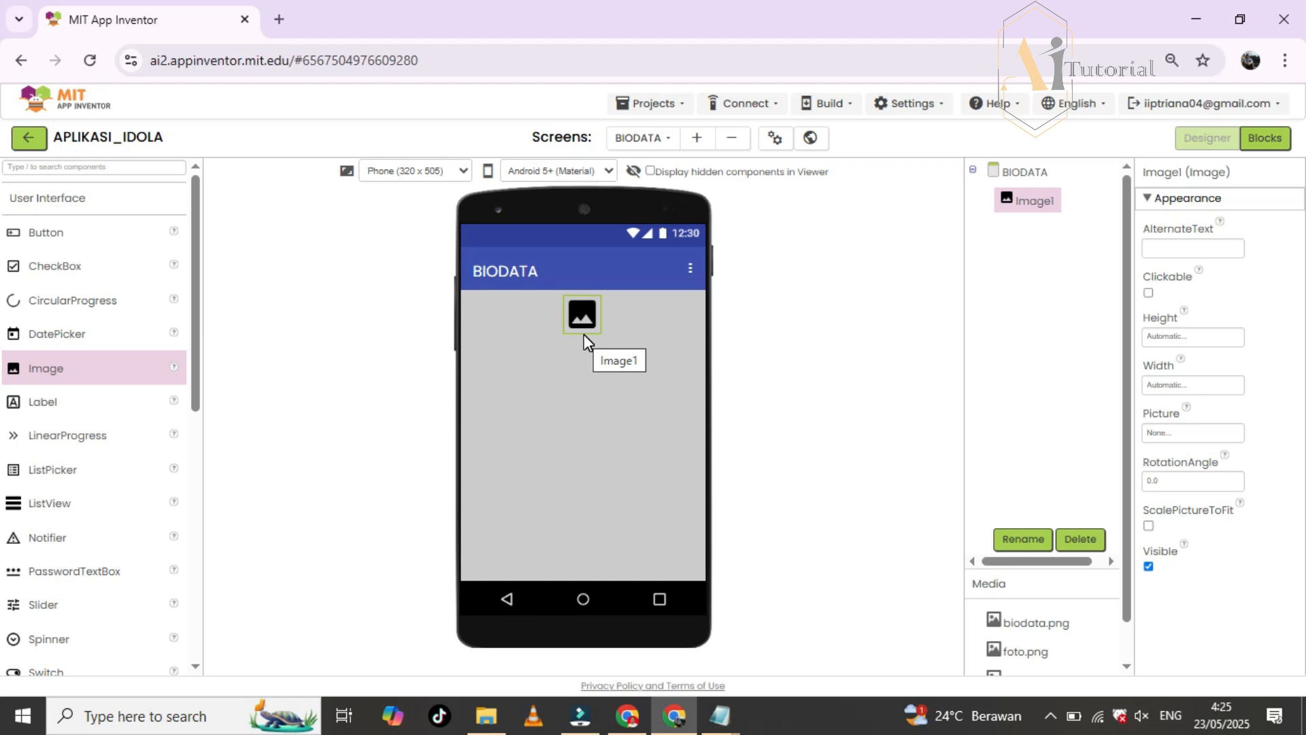
click(502, 701)
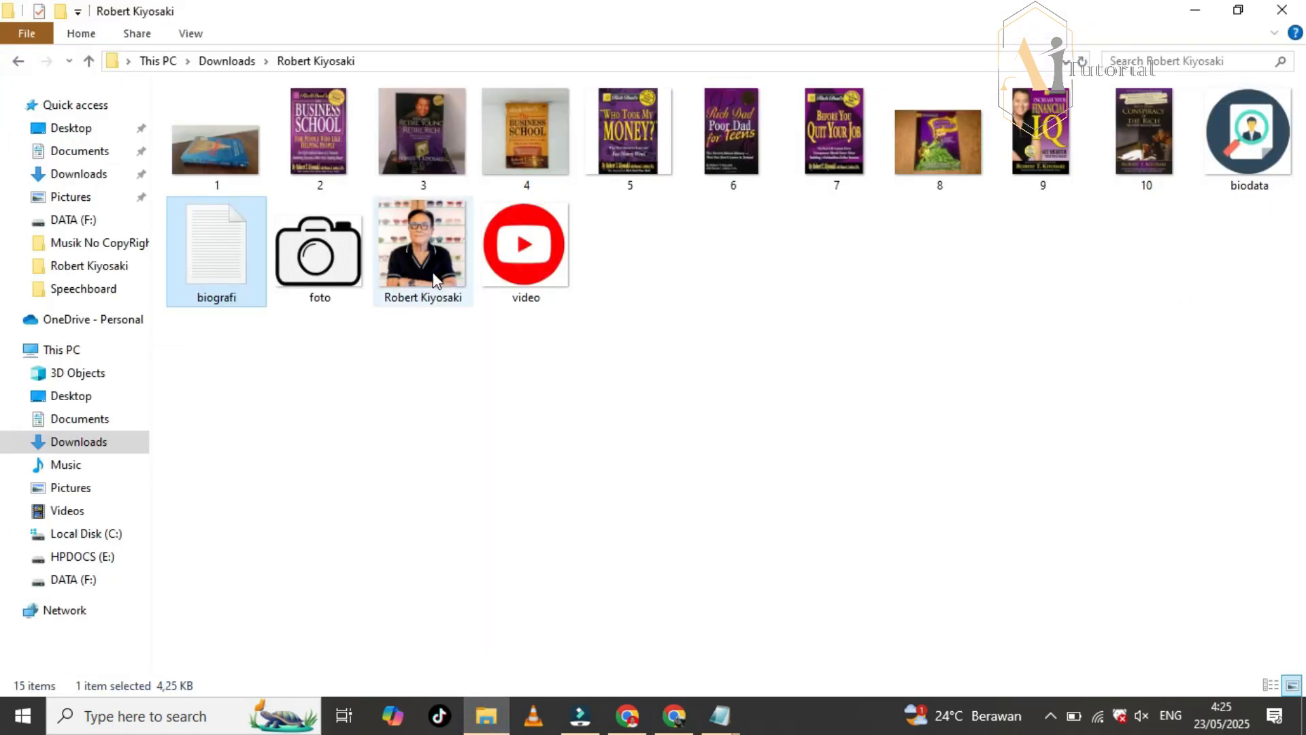
click(502, 716)
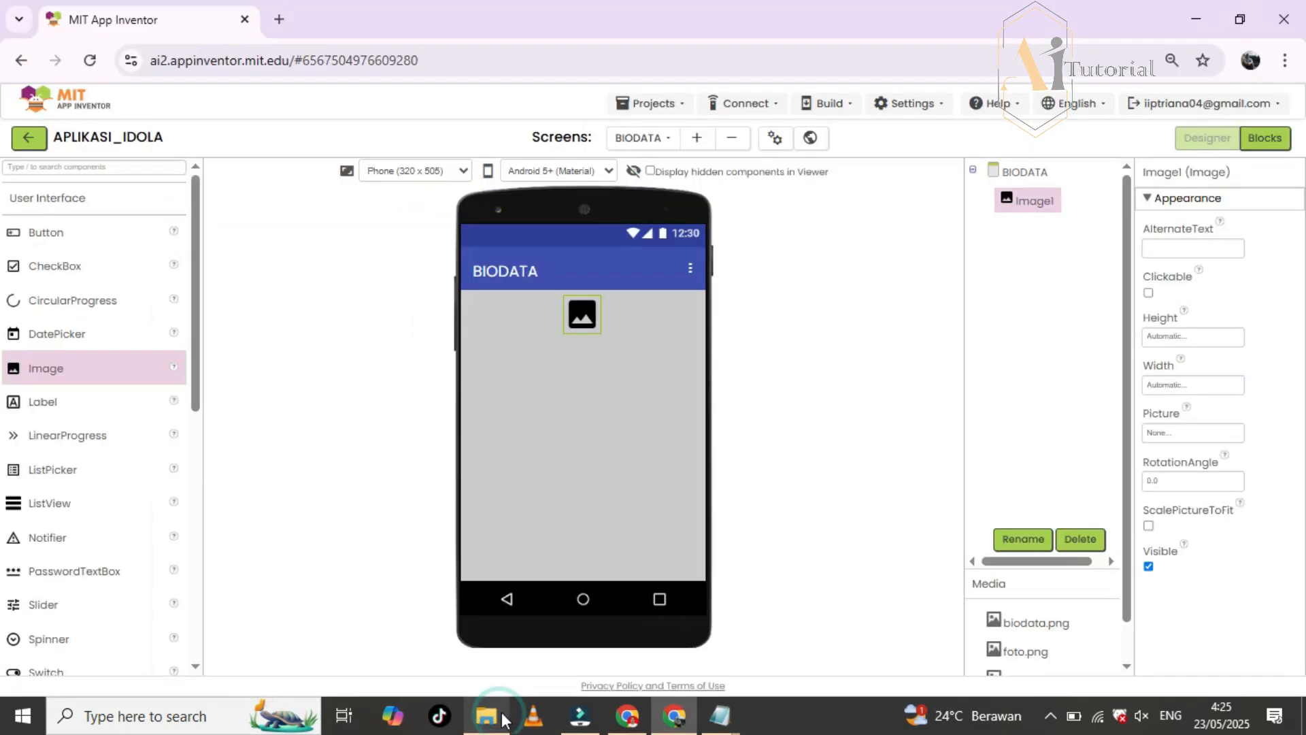
- Upload Robert Kiyosaki.jpg from the Robert Kiyosaki folder as the Picture of the new image component
click(1166, 430)
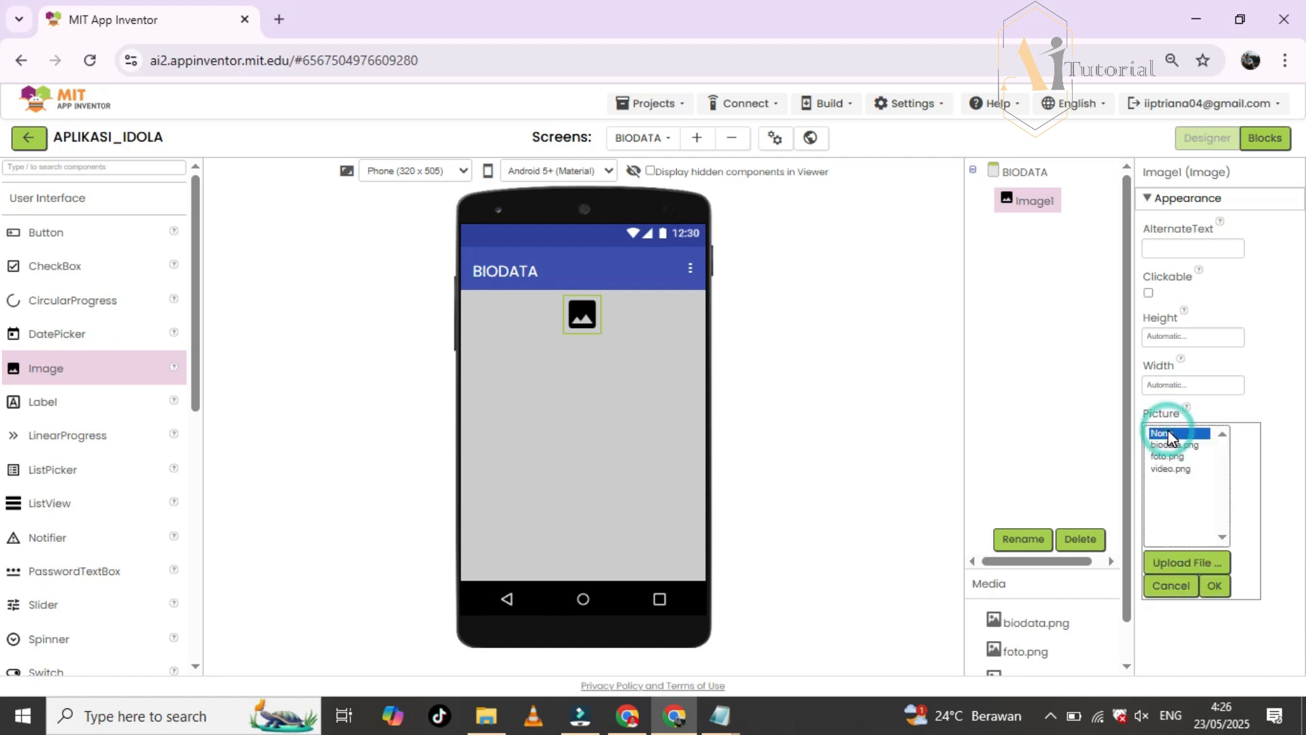
click(1178, 562)
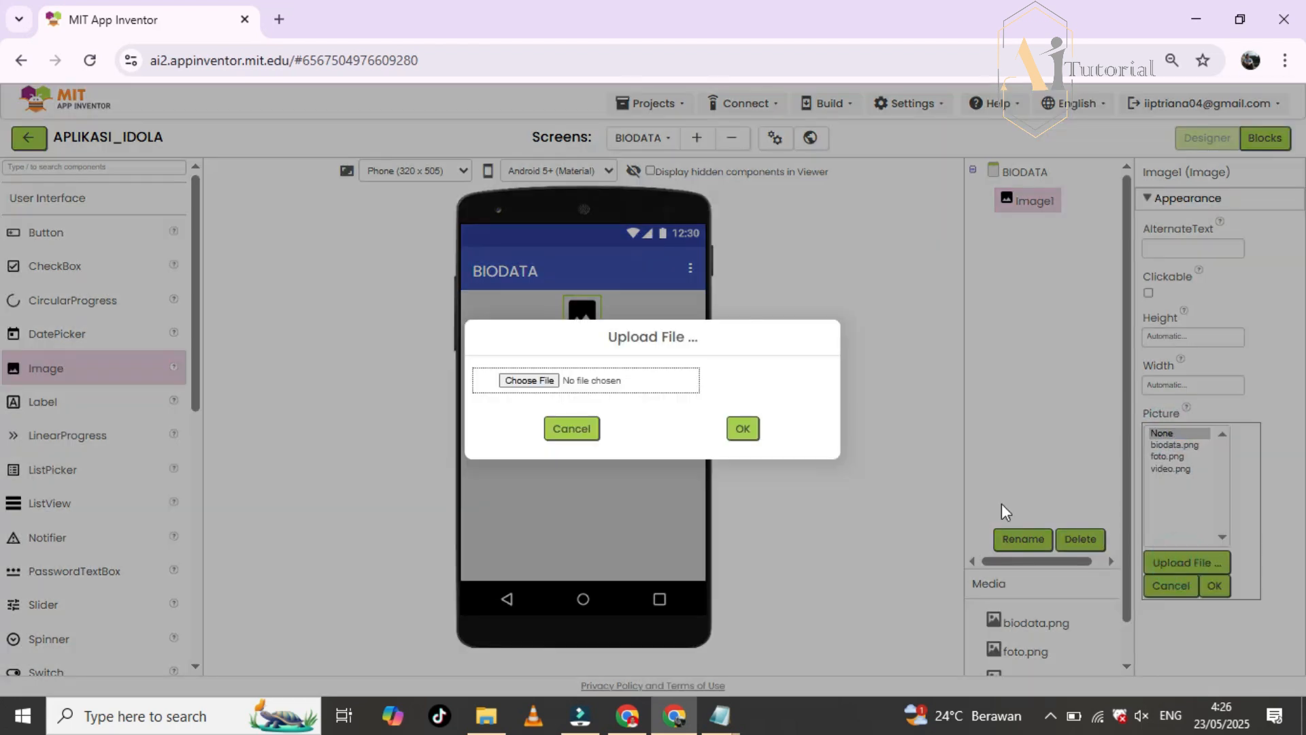
click(538, 380)
scroll(621, 300, down, 2)
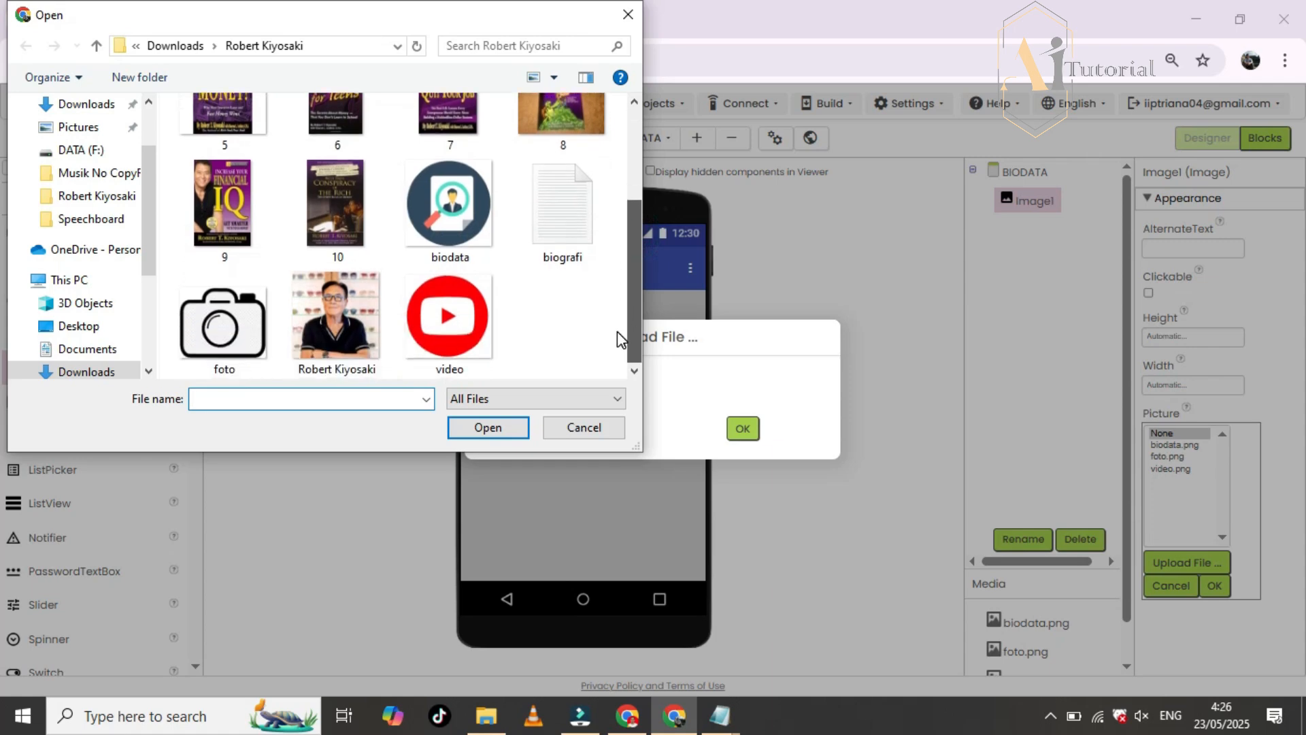
click(336, 320)
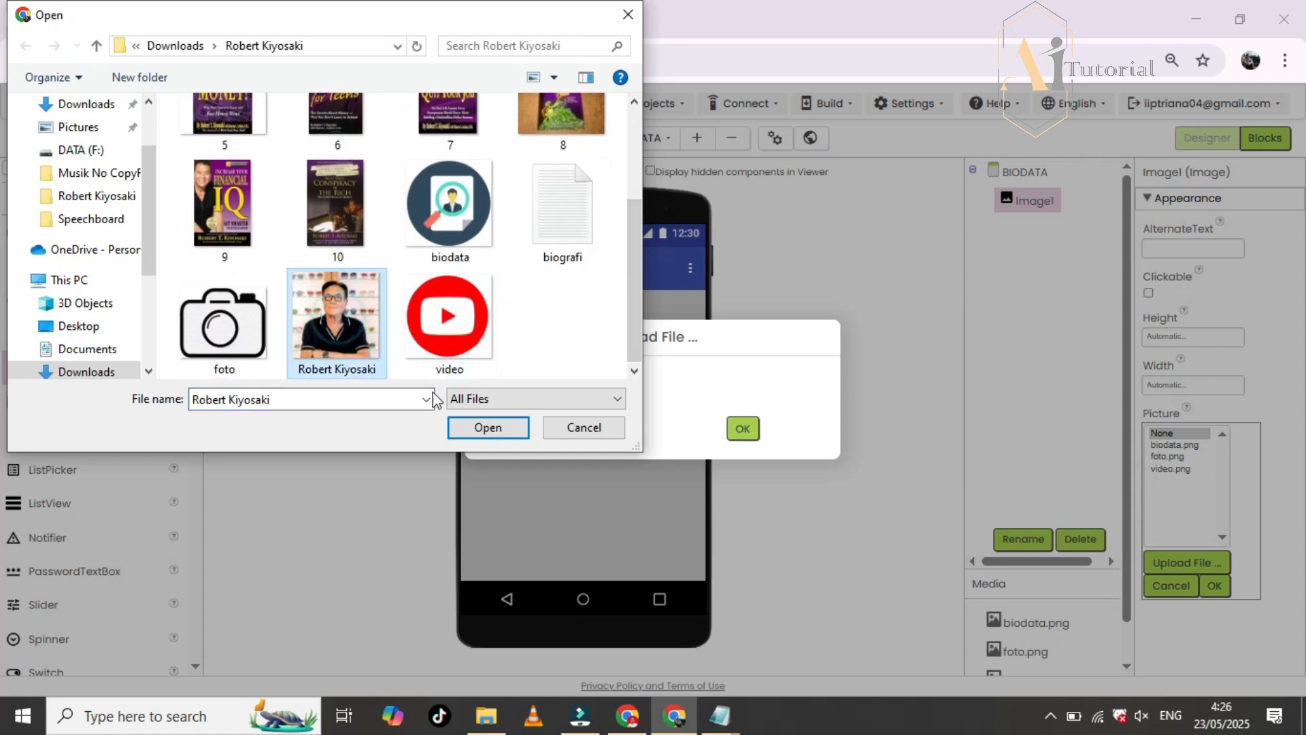
click(487, 430)
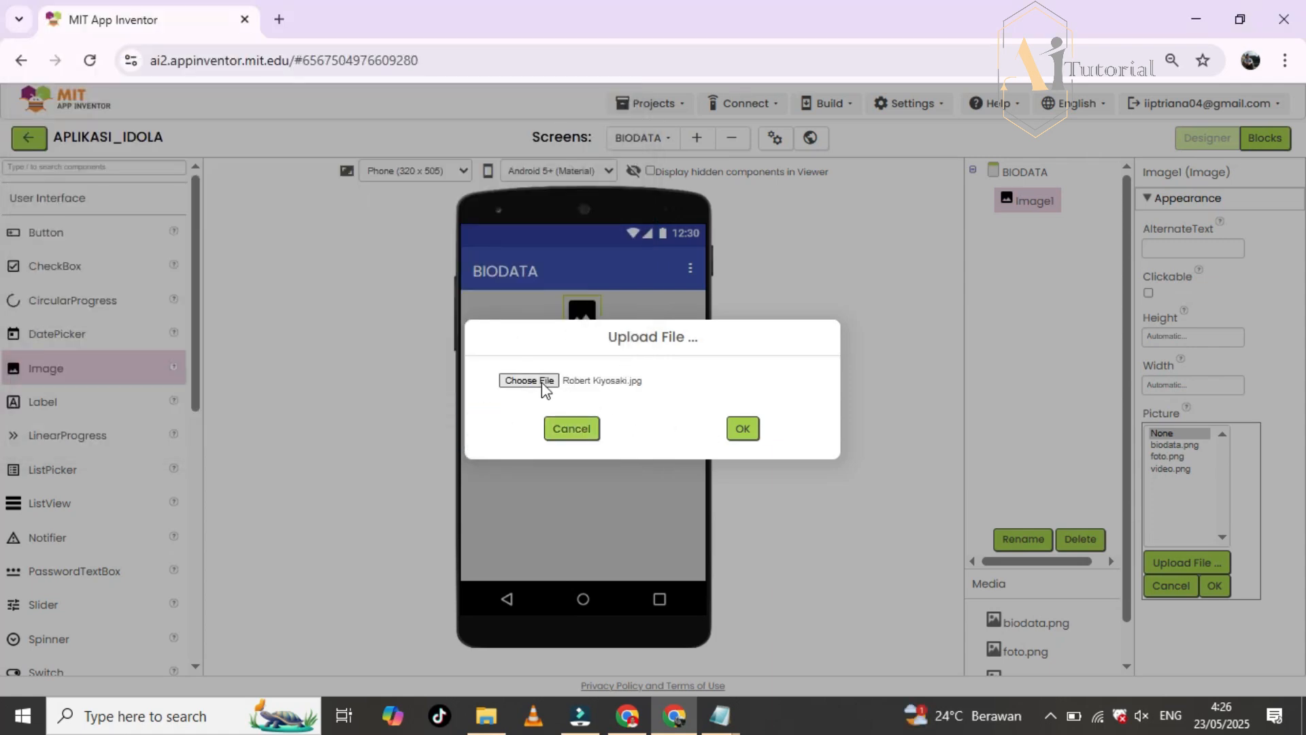
click(741, 429)
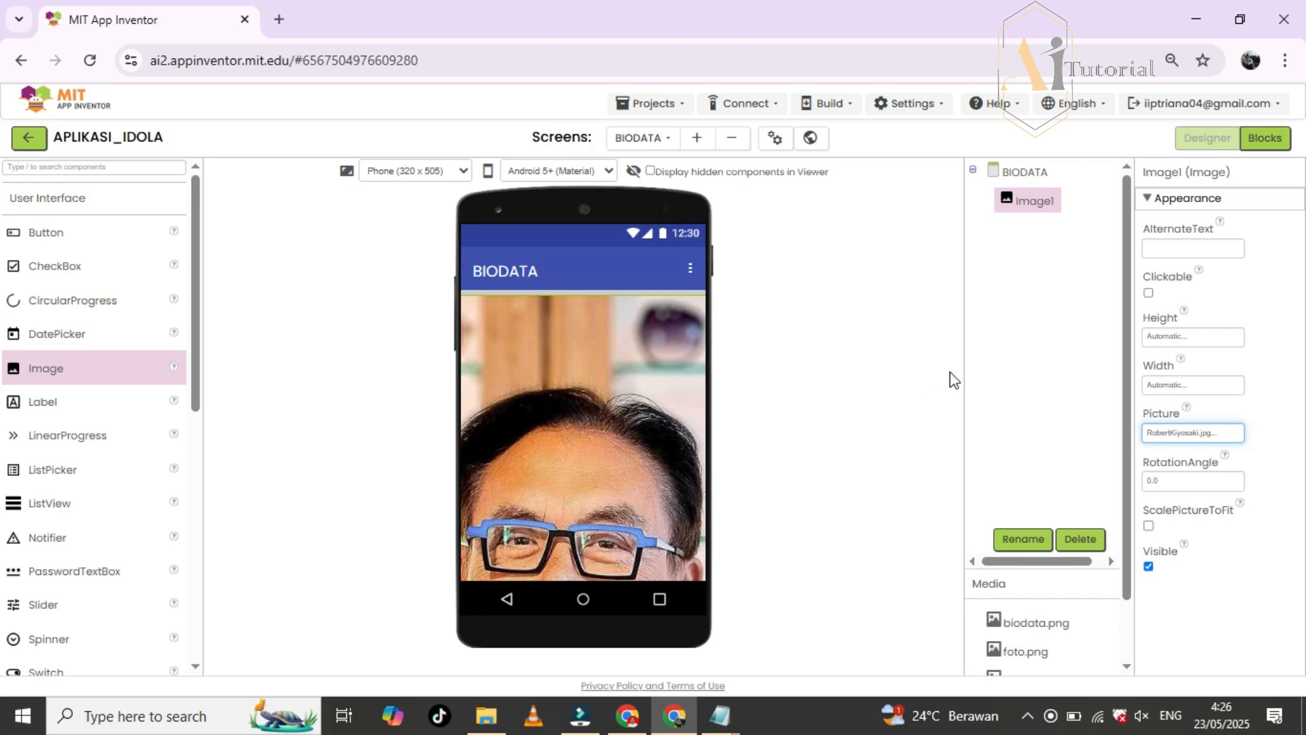
- Set the Height of the Robert Kiyosaki image to 20 percent
click(1170, 343)
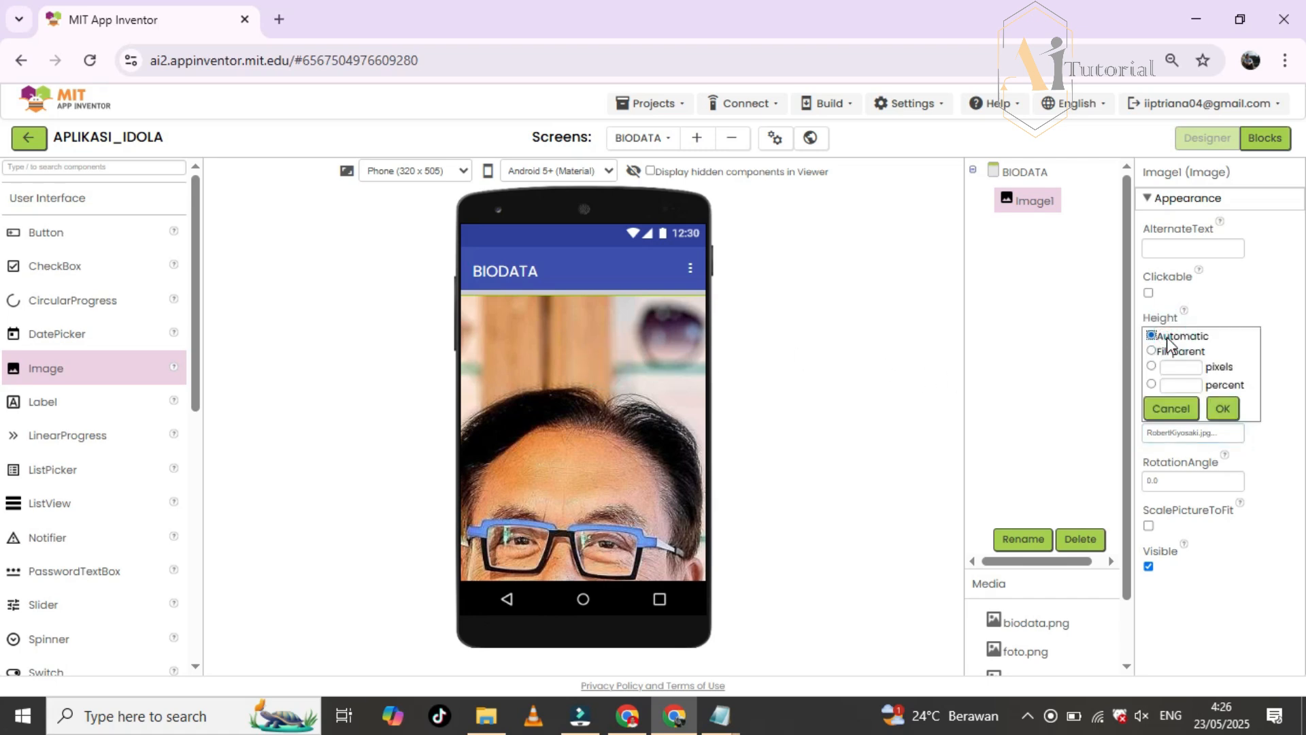
click(1174, 385)
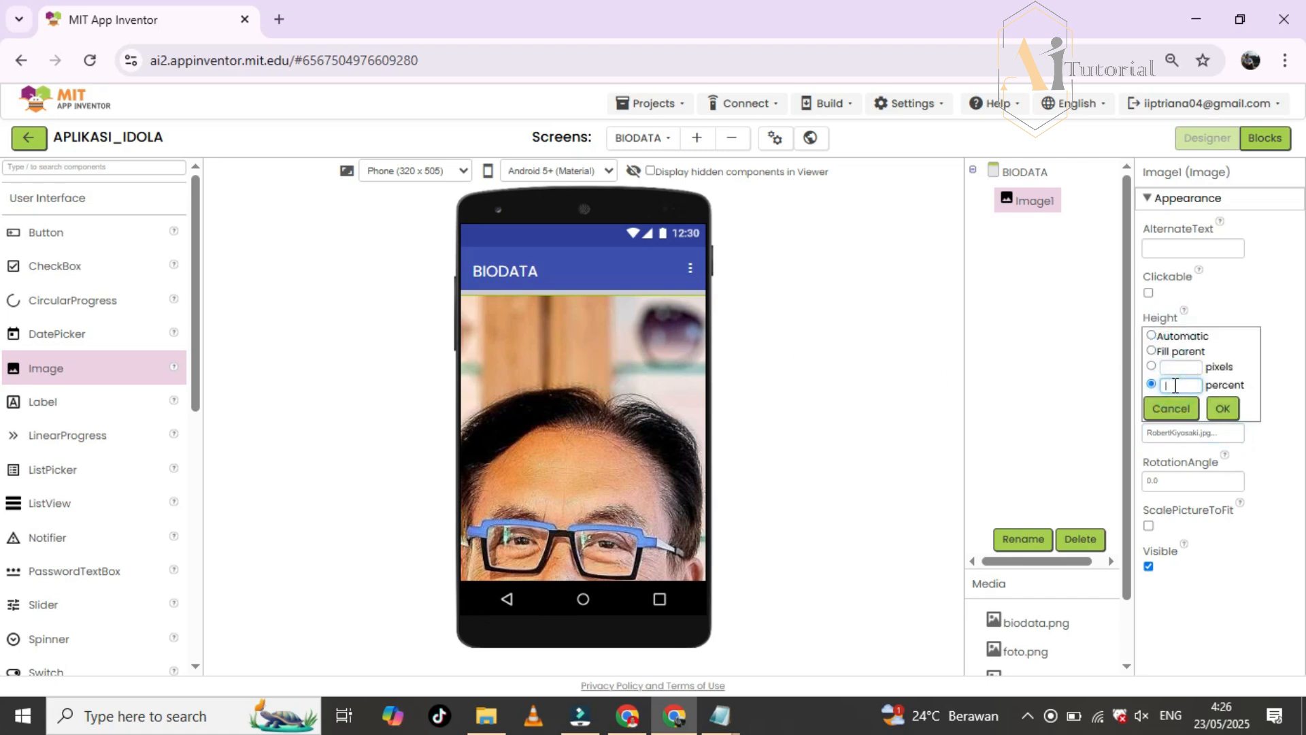
text(20)
click(1222, 409)
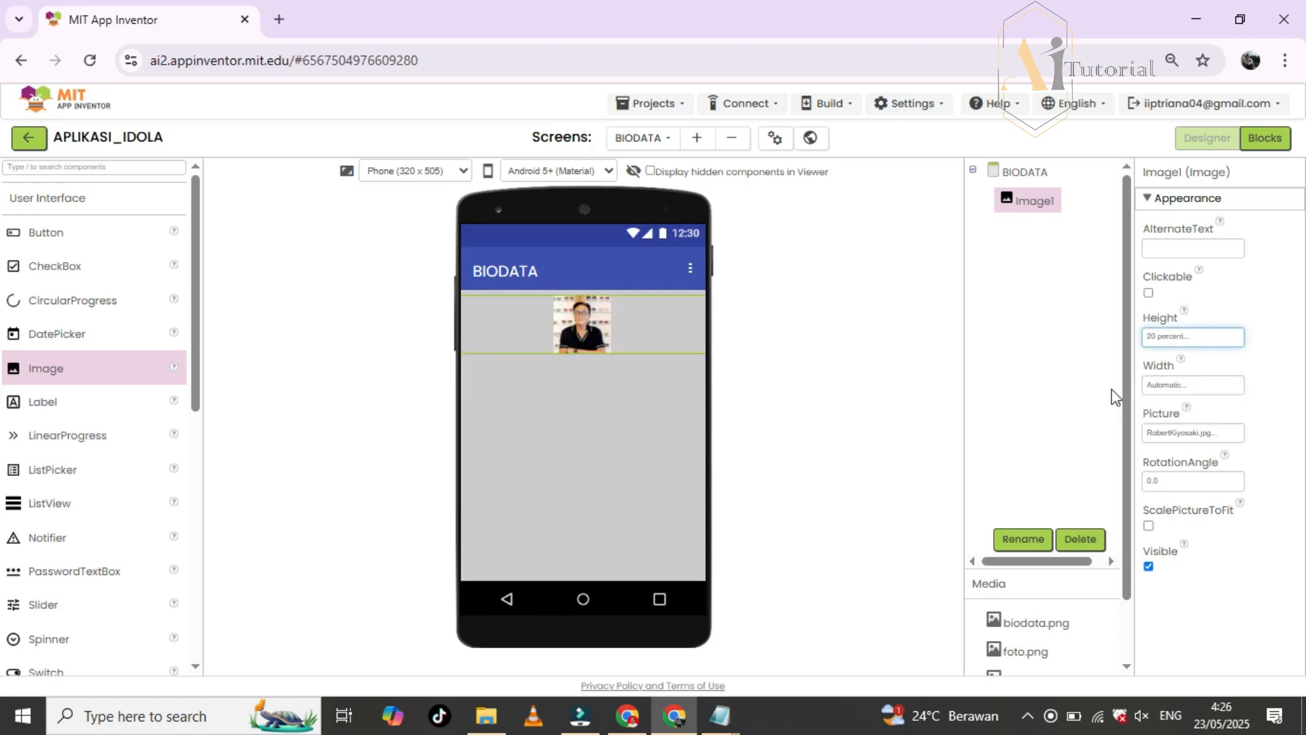
click(1164, 381)
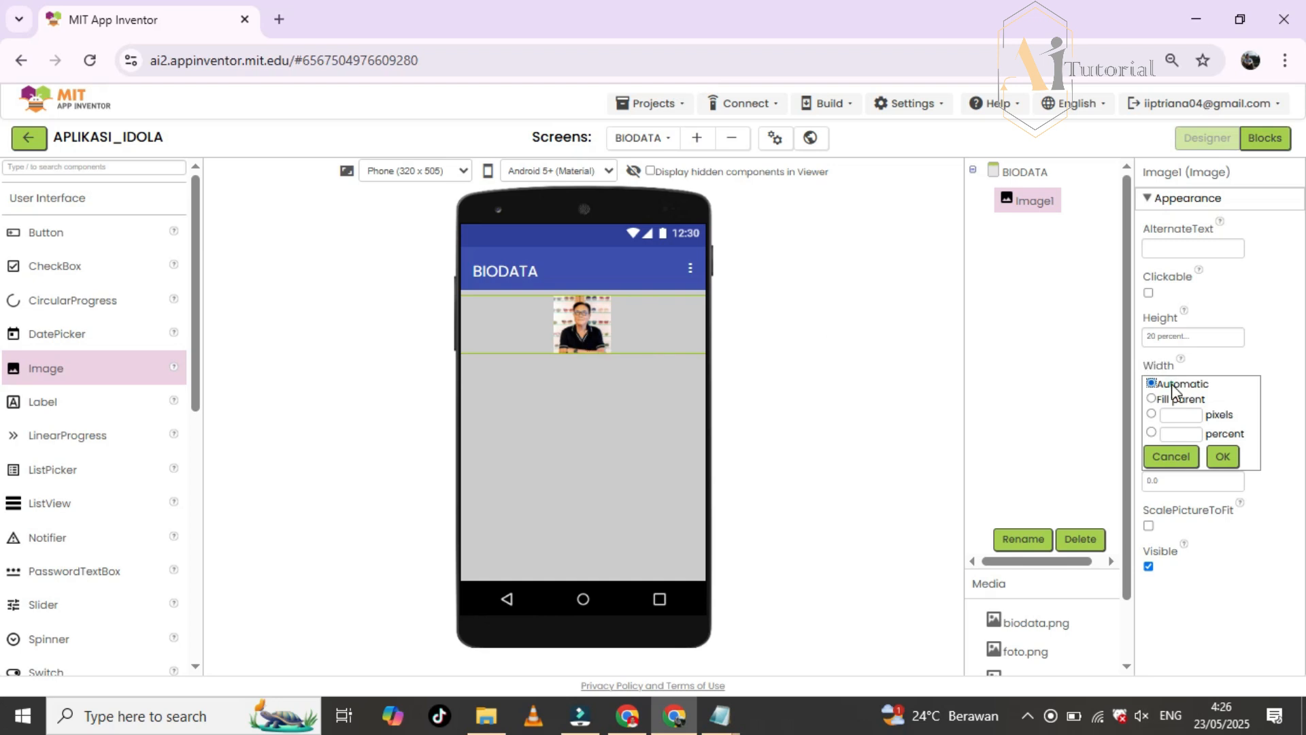
click(687, 337)
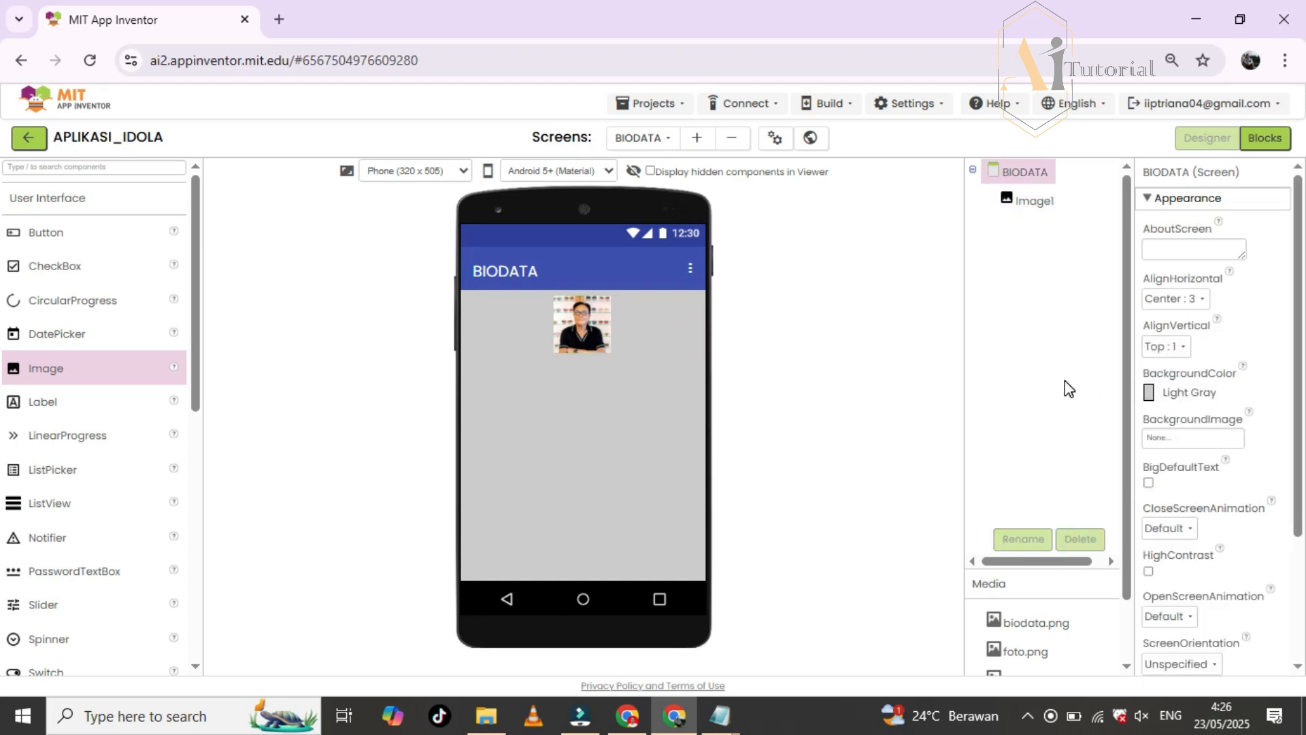
click(604, 348)
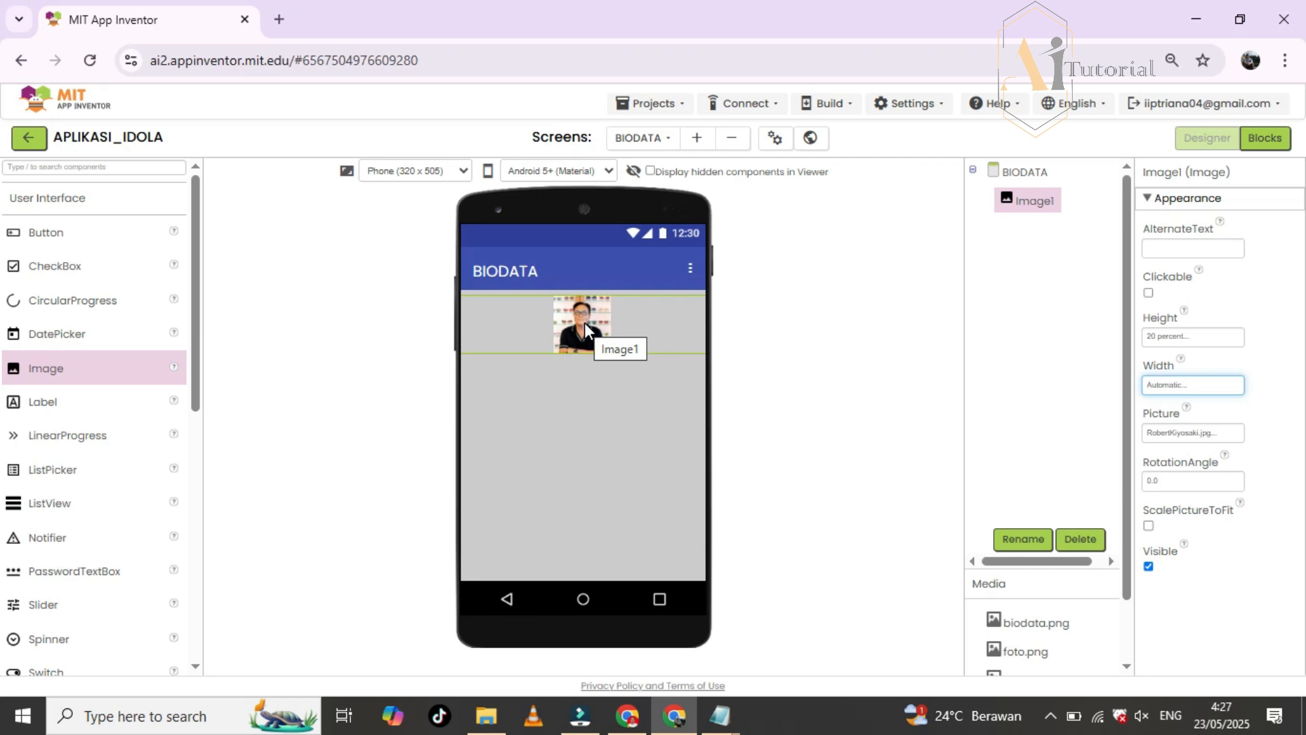
- Add a VerticalScrollArrangement below the photo on the BIODATA screen and set its BackgroundColor to Light Gray
click(117, 204)
click(78, 233)
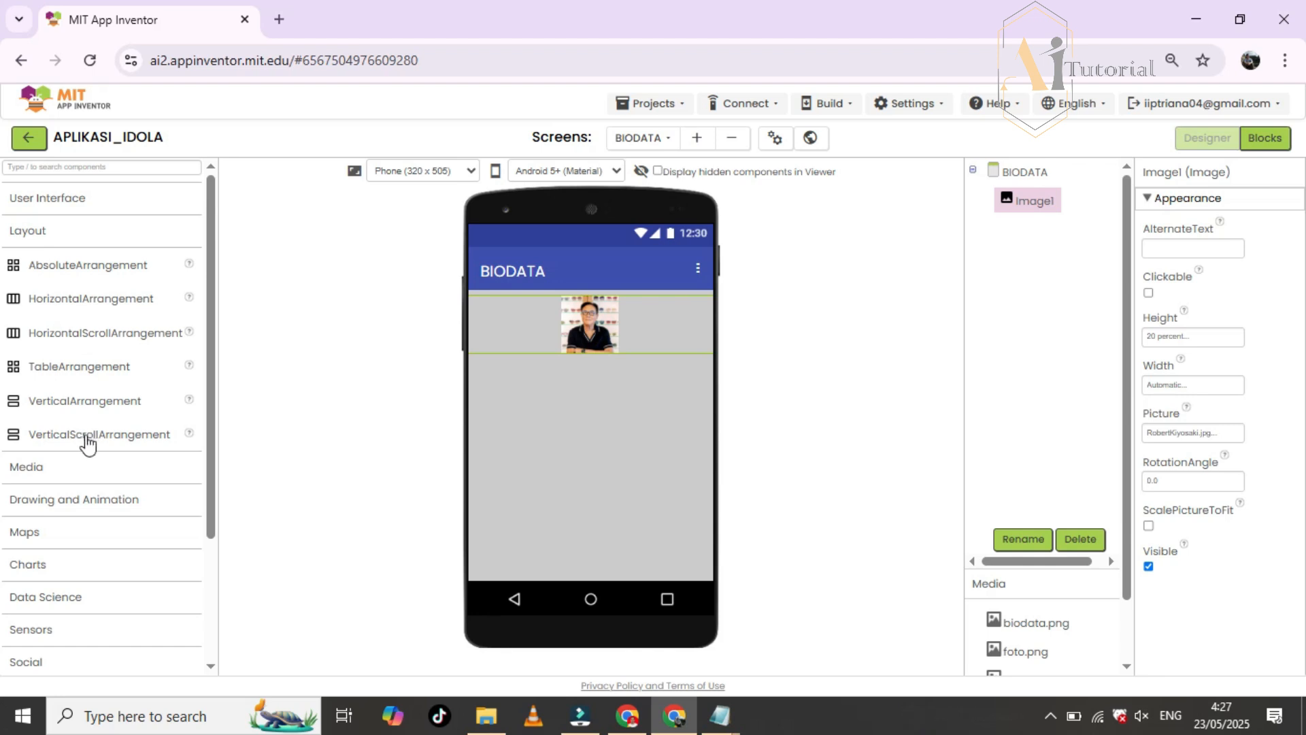
drag(60, 439, 565, 418)
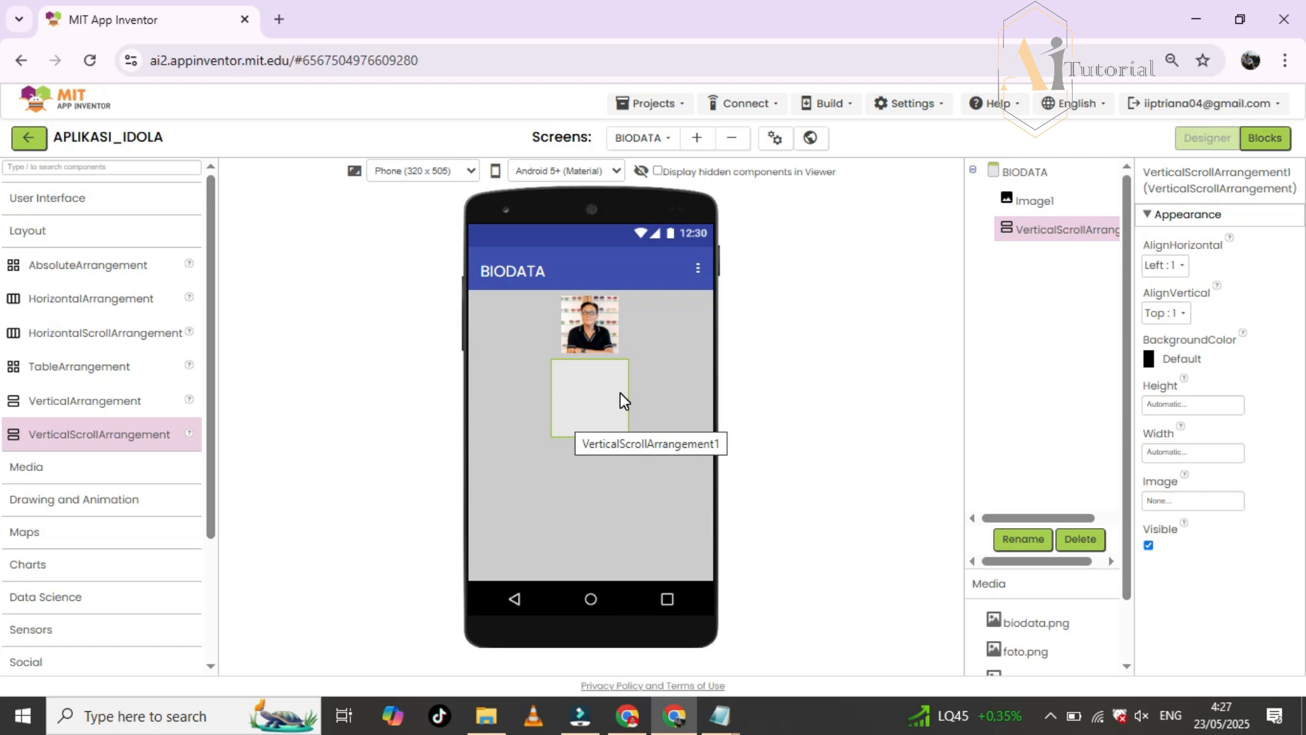
click(573, 393)
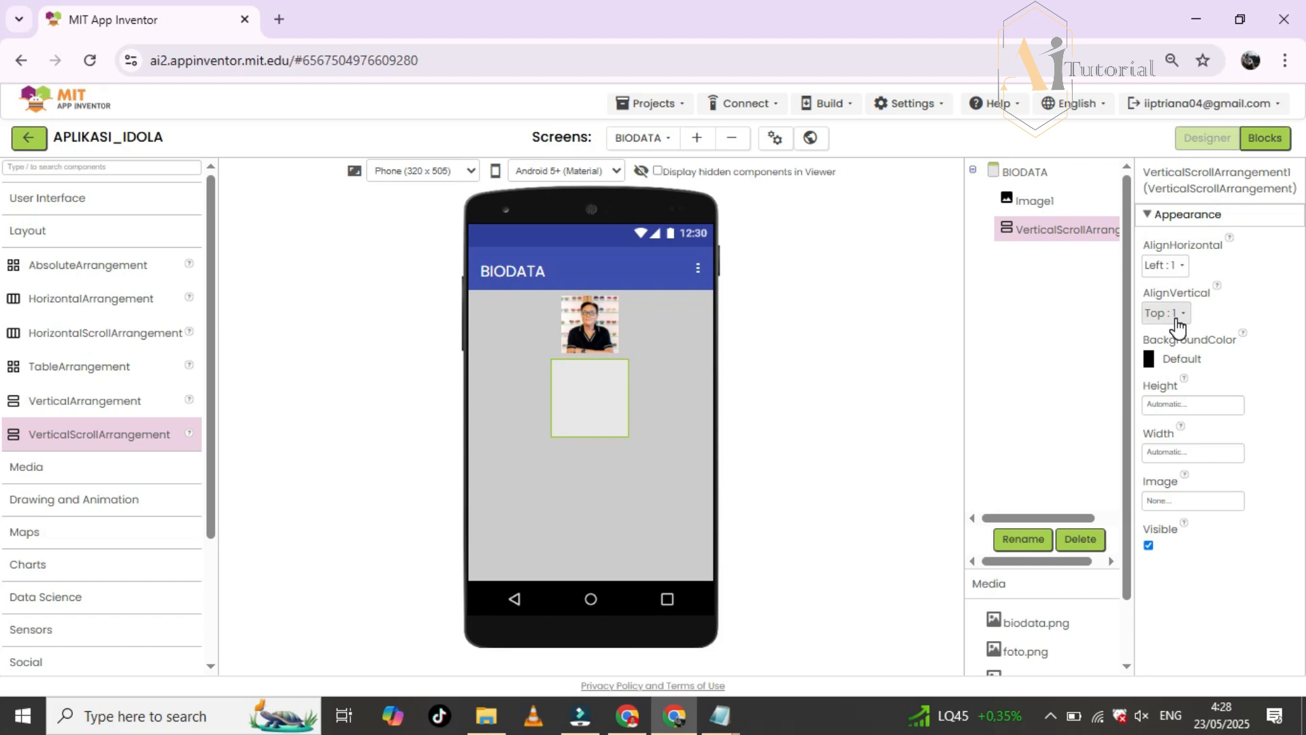
click(1165, 359)
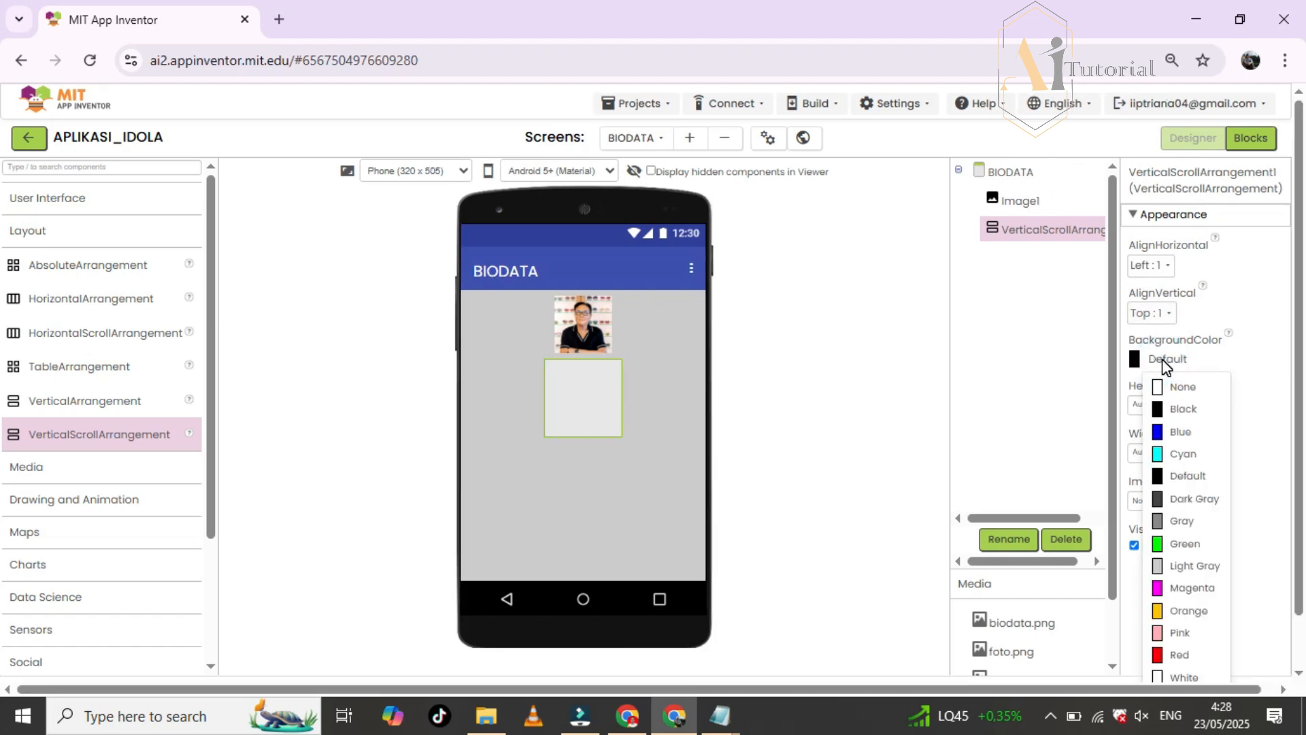
click(1192, 567)
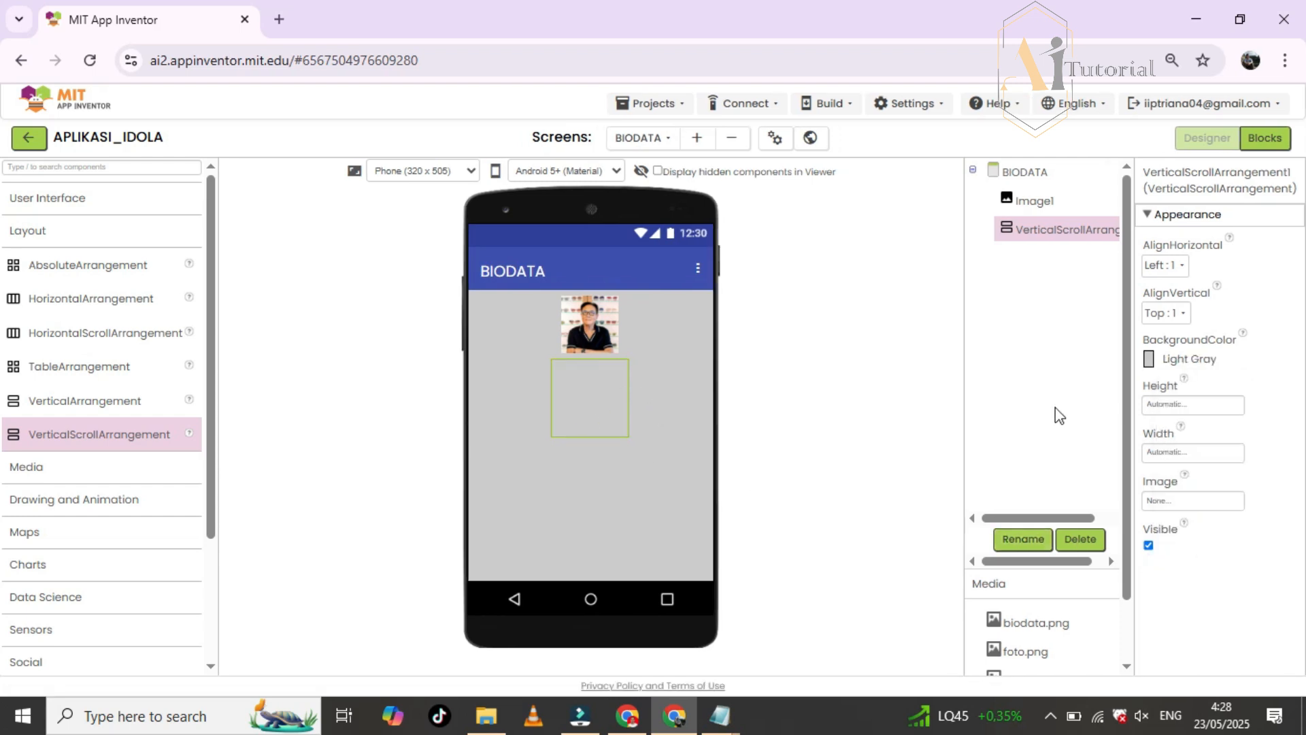
- Set both the Height and the Width of the vertical scroll arrangement to Fill parent
click(1192, 405)
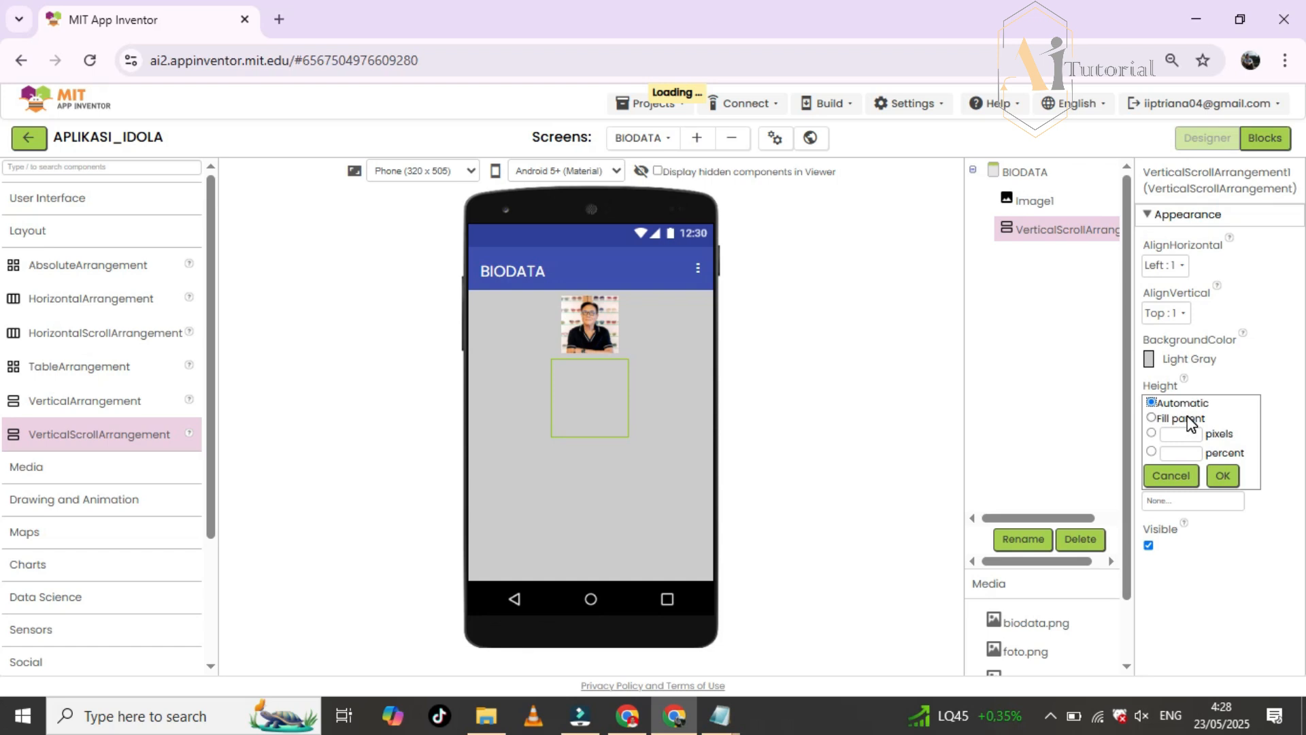
click(1190, 420)
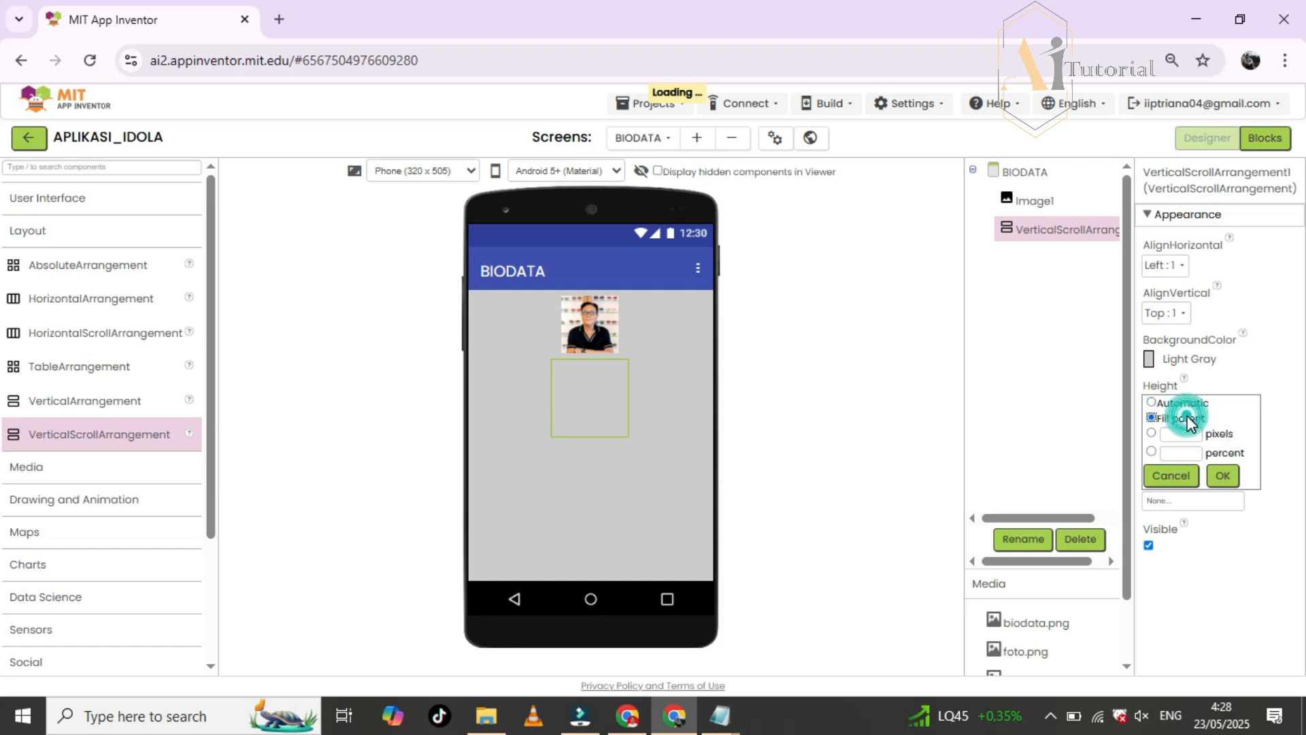
click(1223, 475)
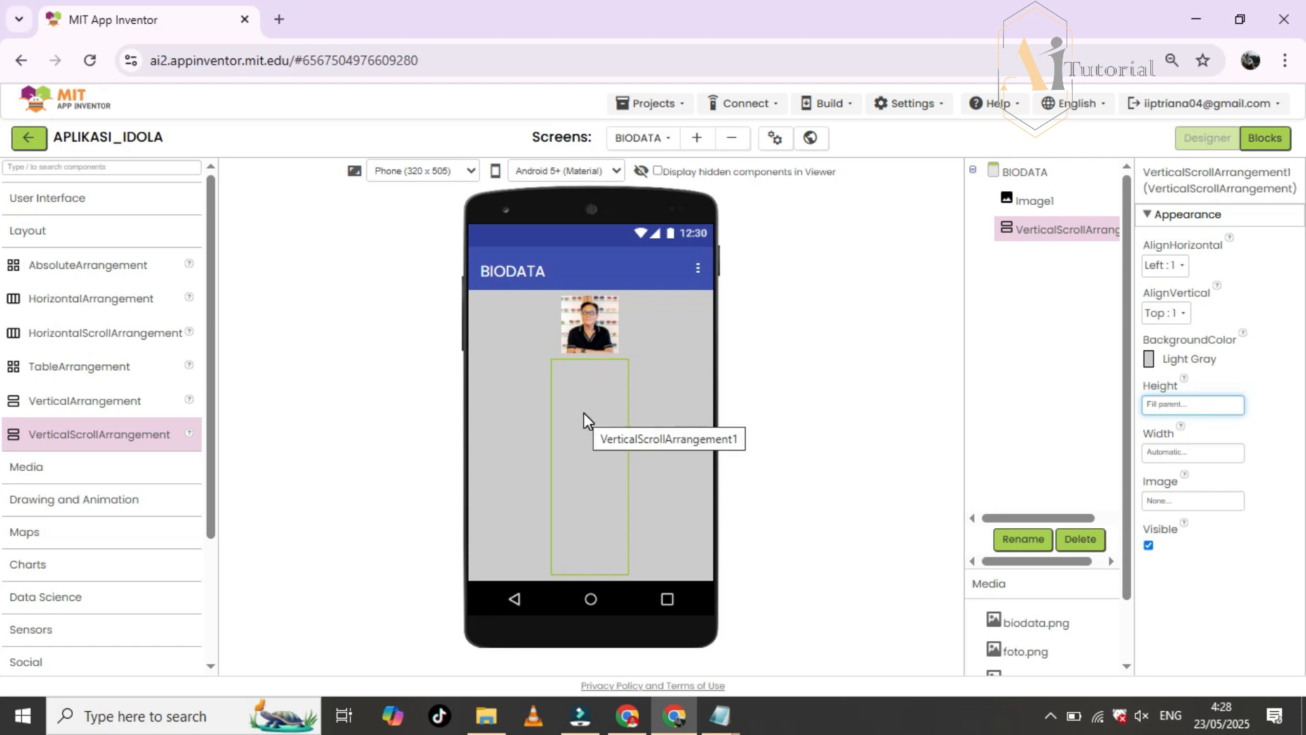
click(1172, 452)
click(1170, 467)
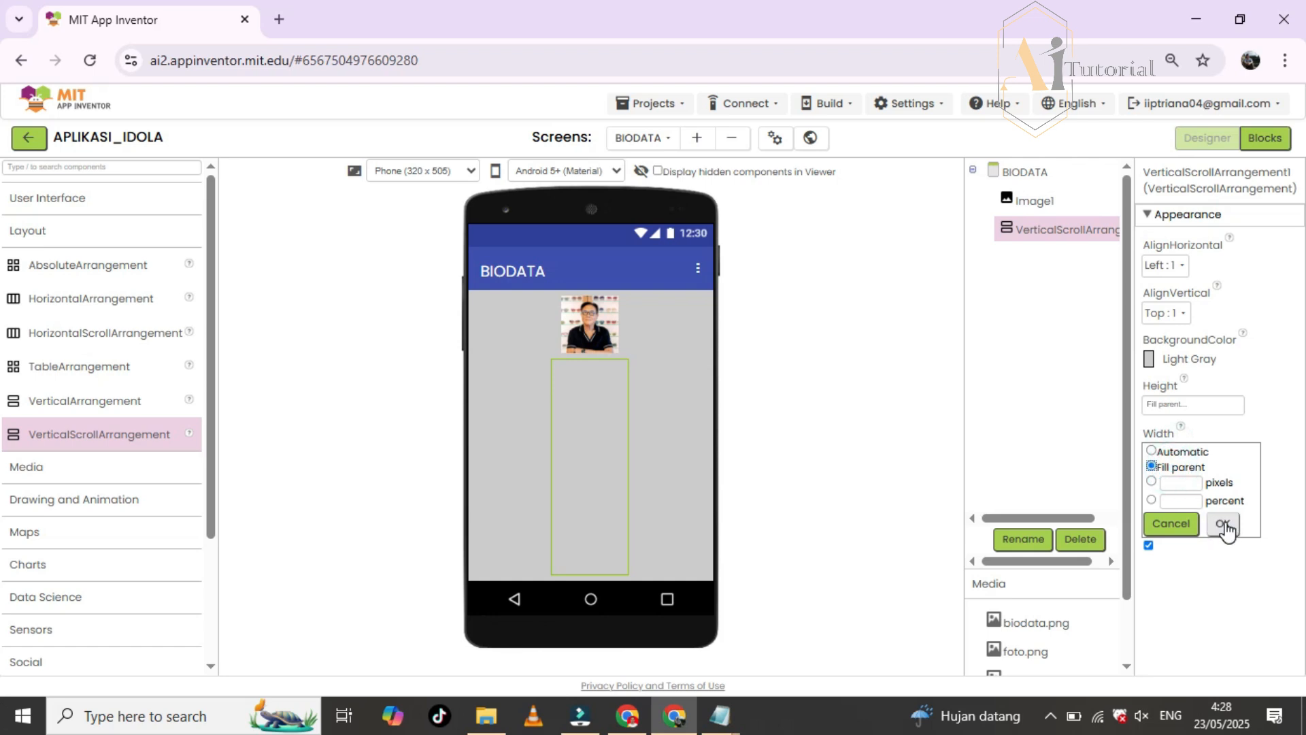
click(1222, 523)
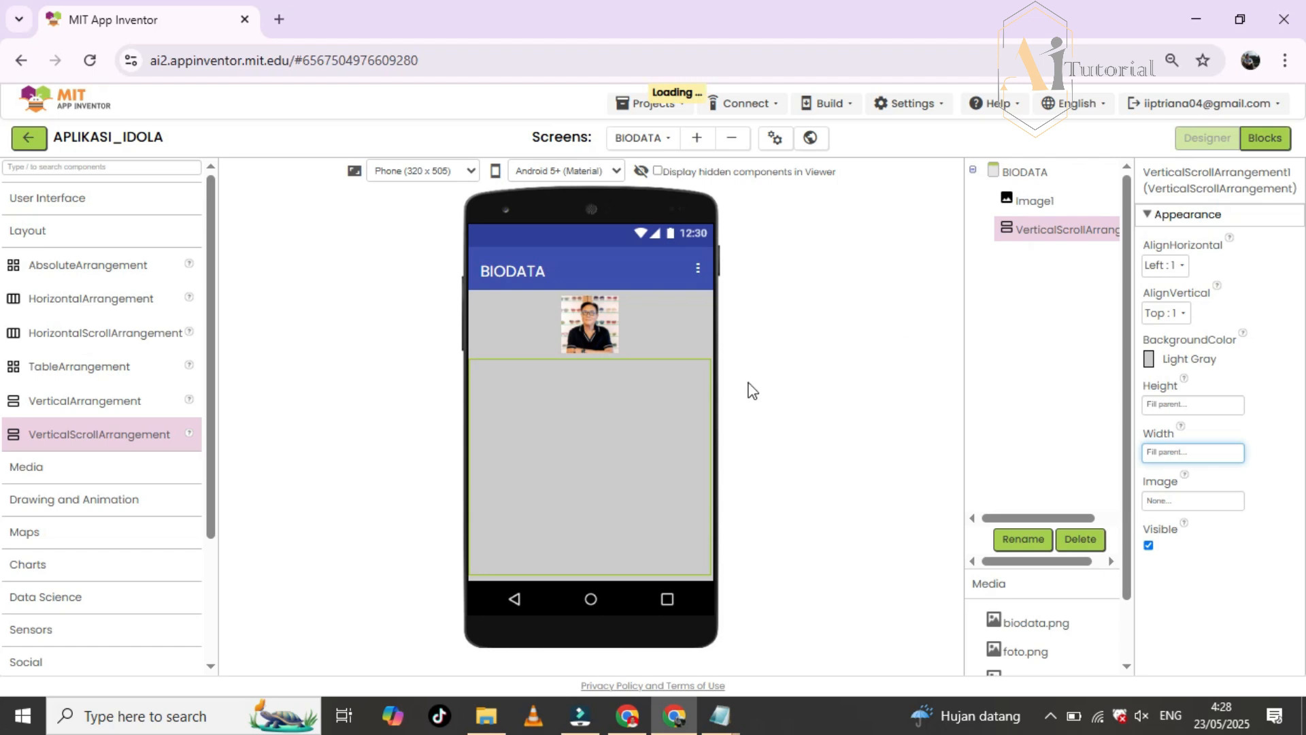
- Add a Label inside the vertical scroll arrangement and place a Button directly below it
click(107, 231)
click(68, 198)
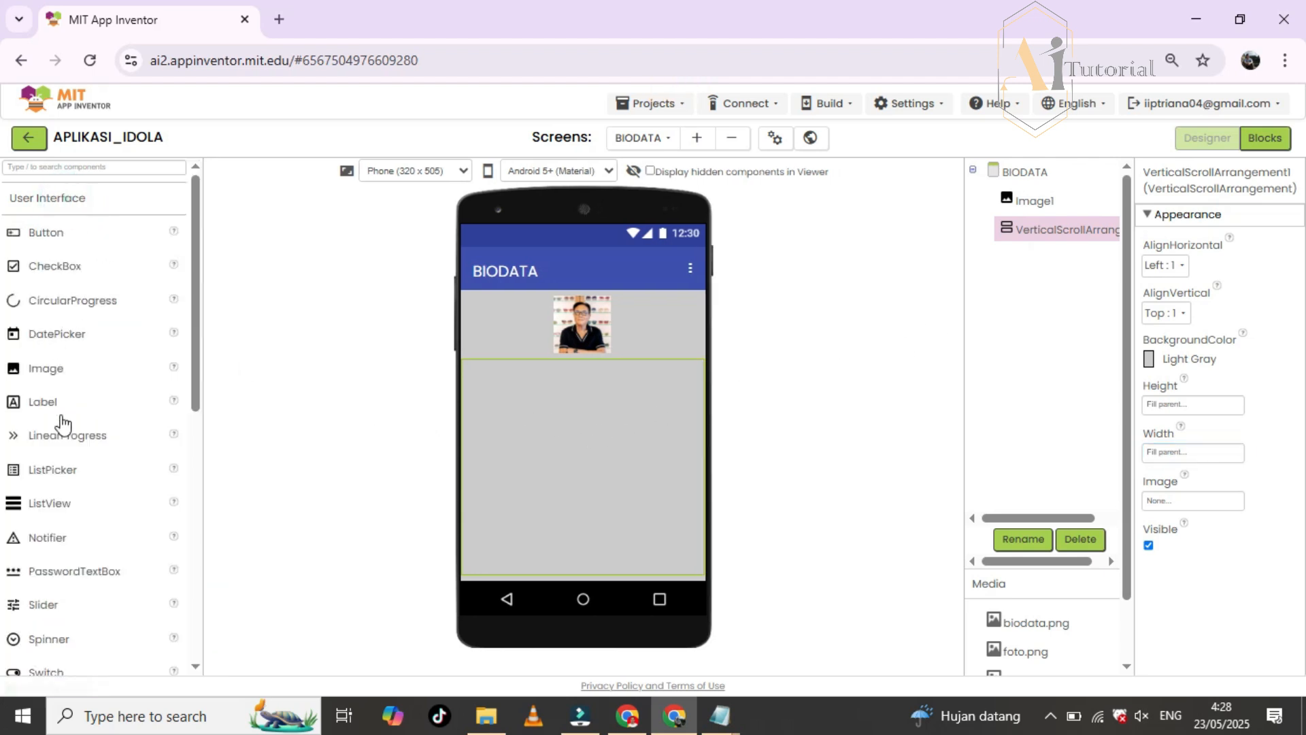
drag(61, 403, 528, 400)
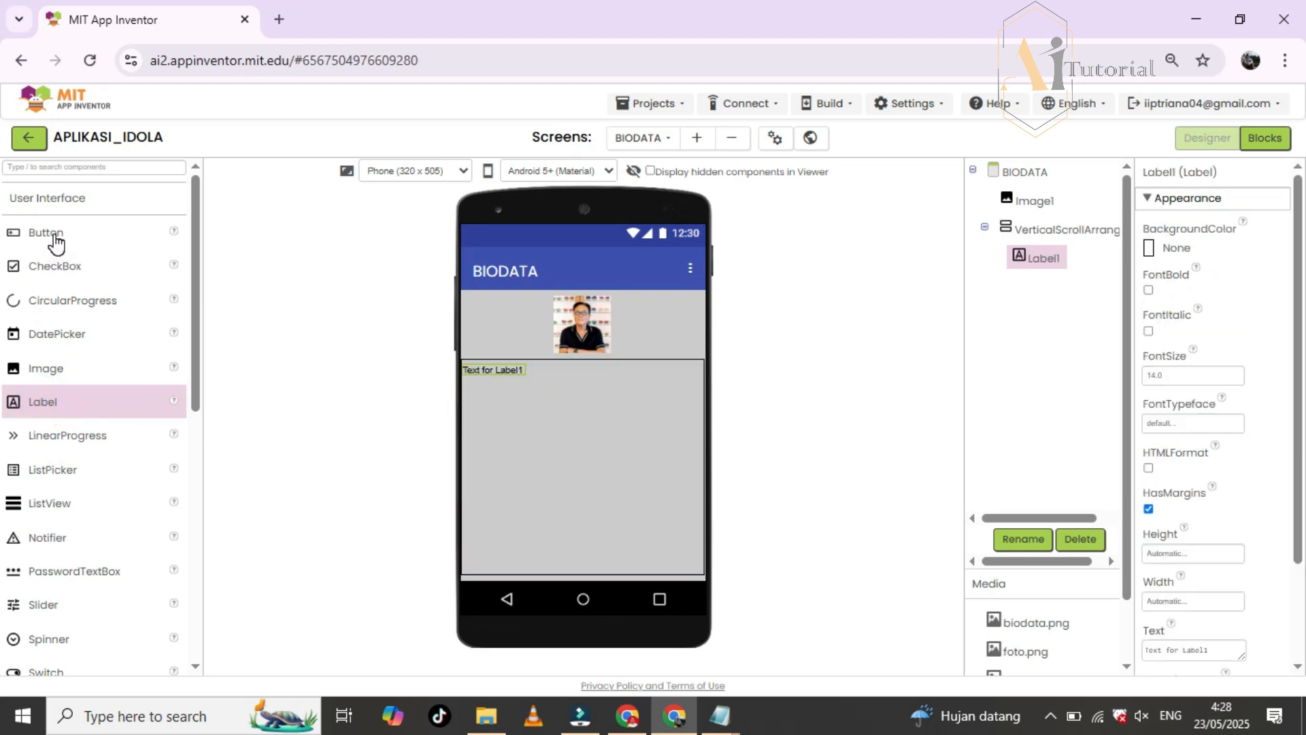
click(46, 232)
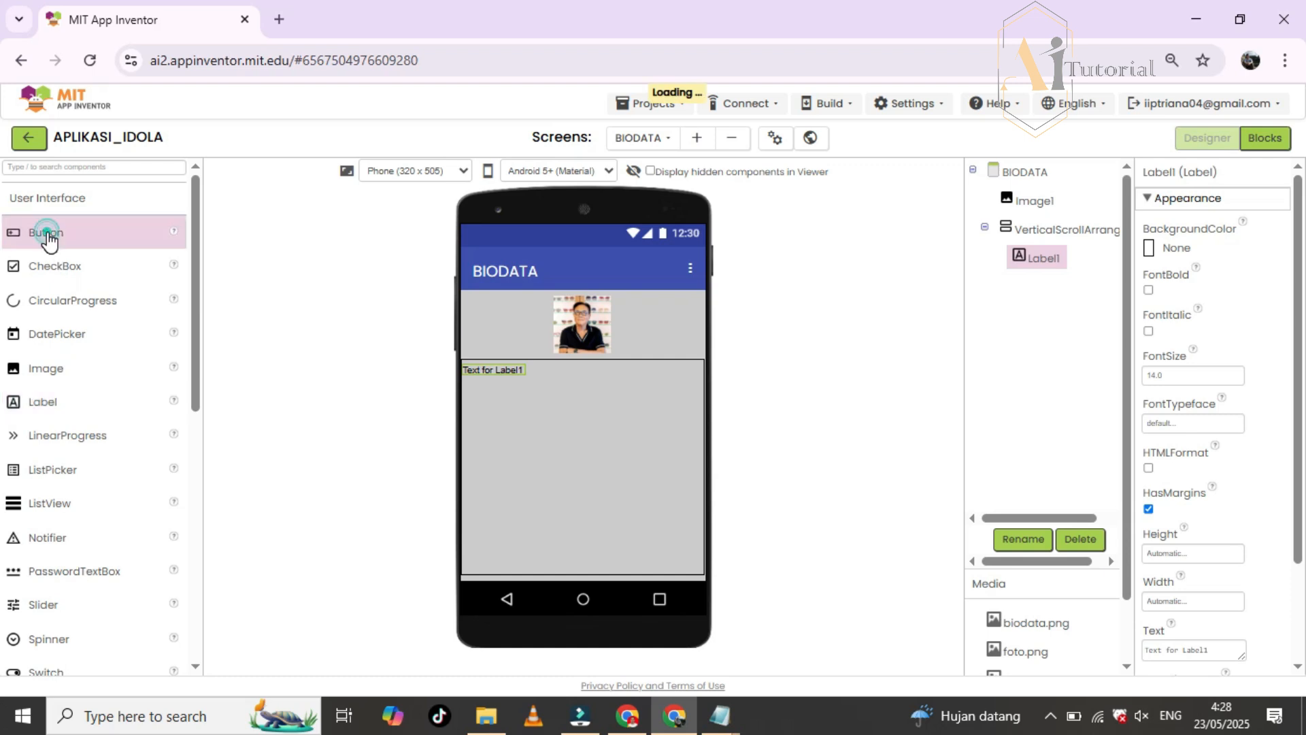
drag(48, 238, 569, 582)
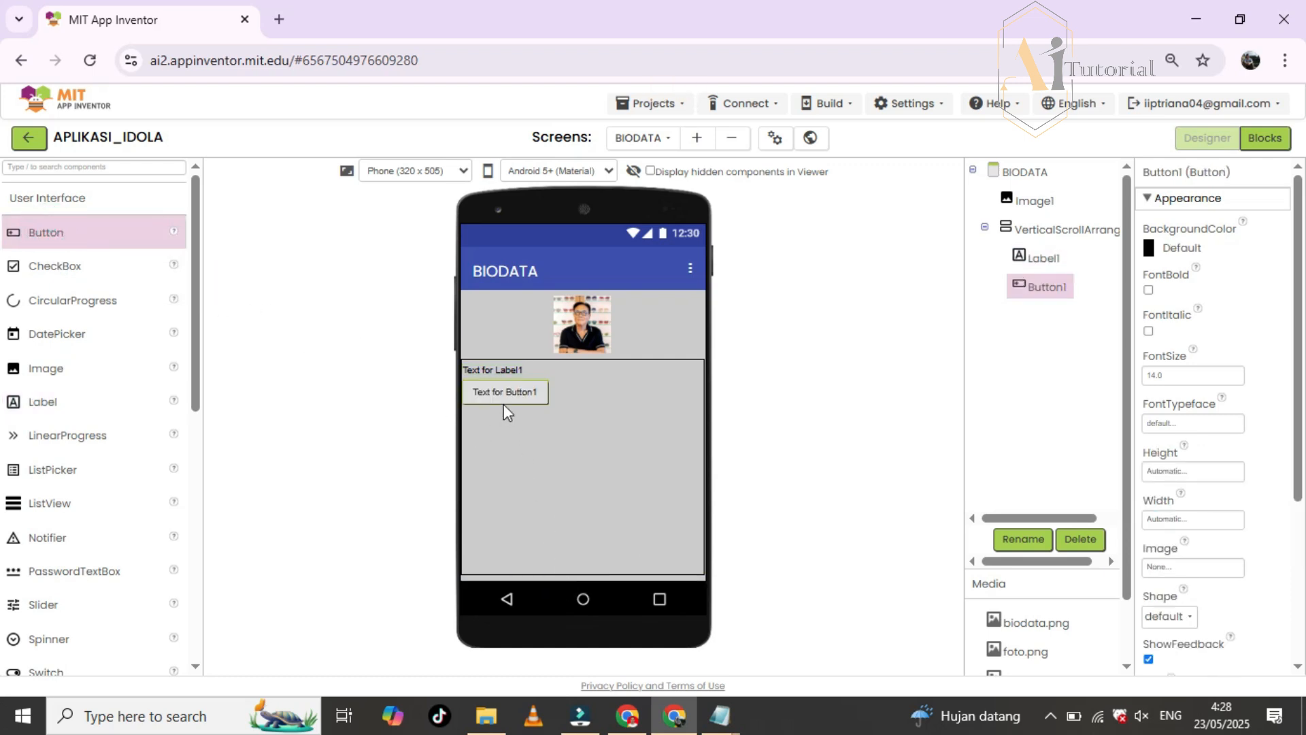
- Move the button out of the scroll arrangement to directly below it, and set the label's Width to Fill parent
drag(504, 401, 555, 582)
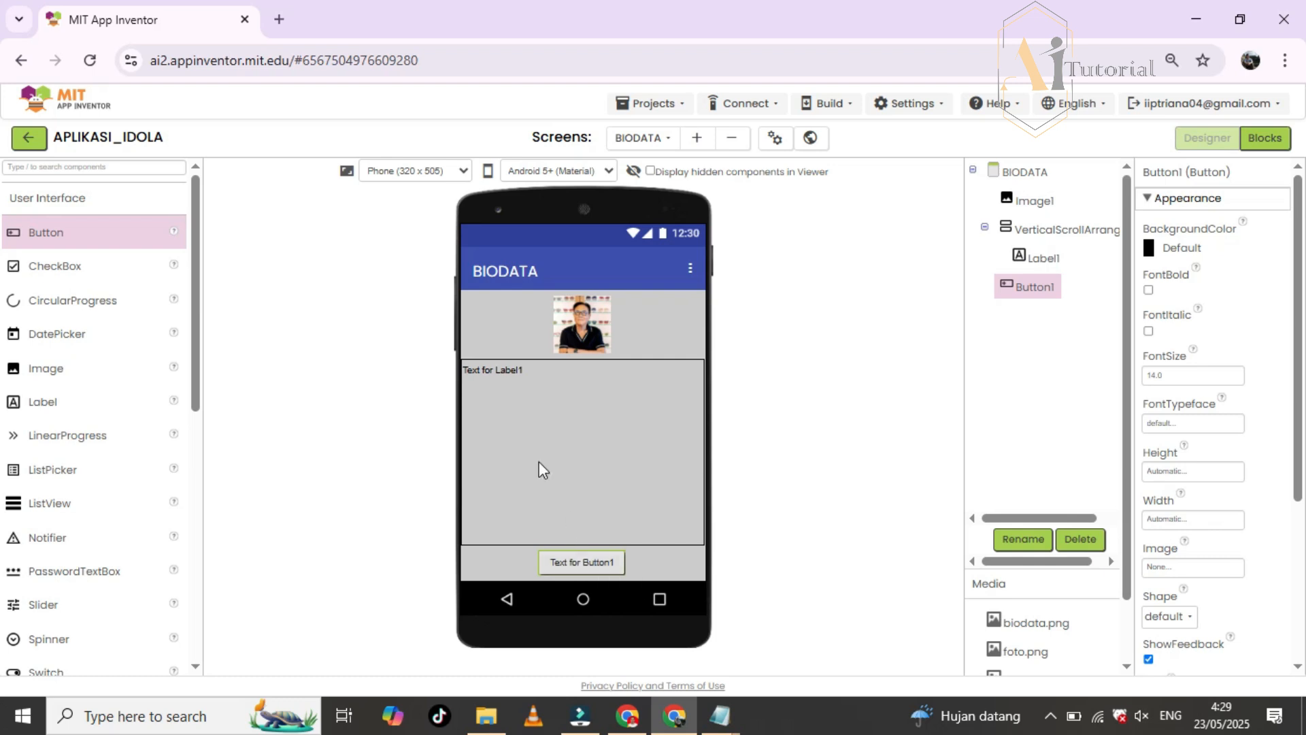
click(502, 374)
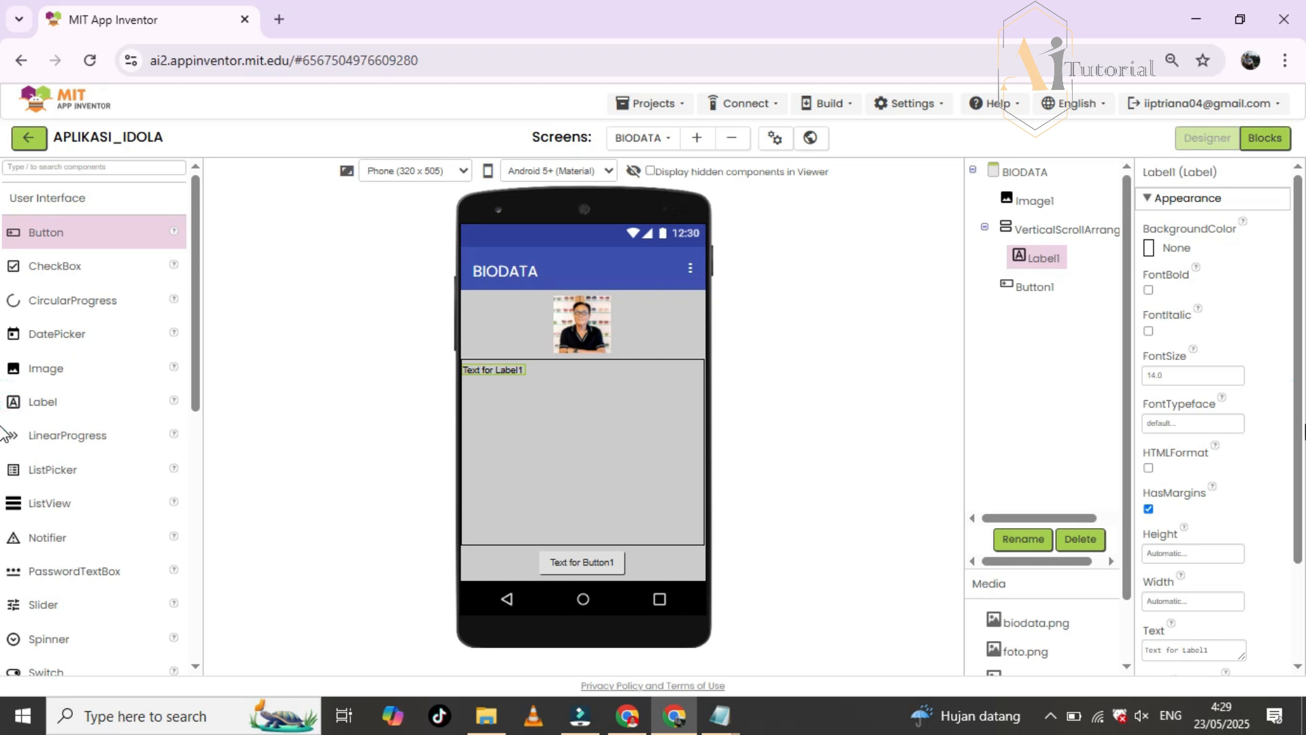
drag(1296, 423, 1301, 468)
click(1186, 555)
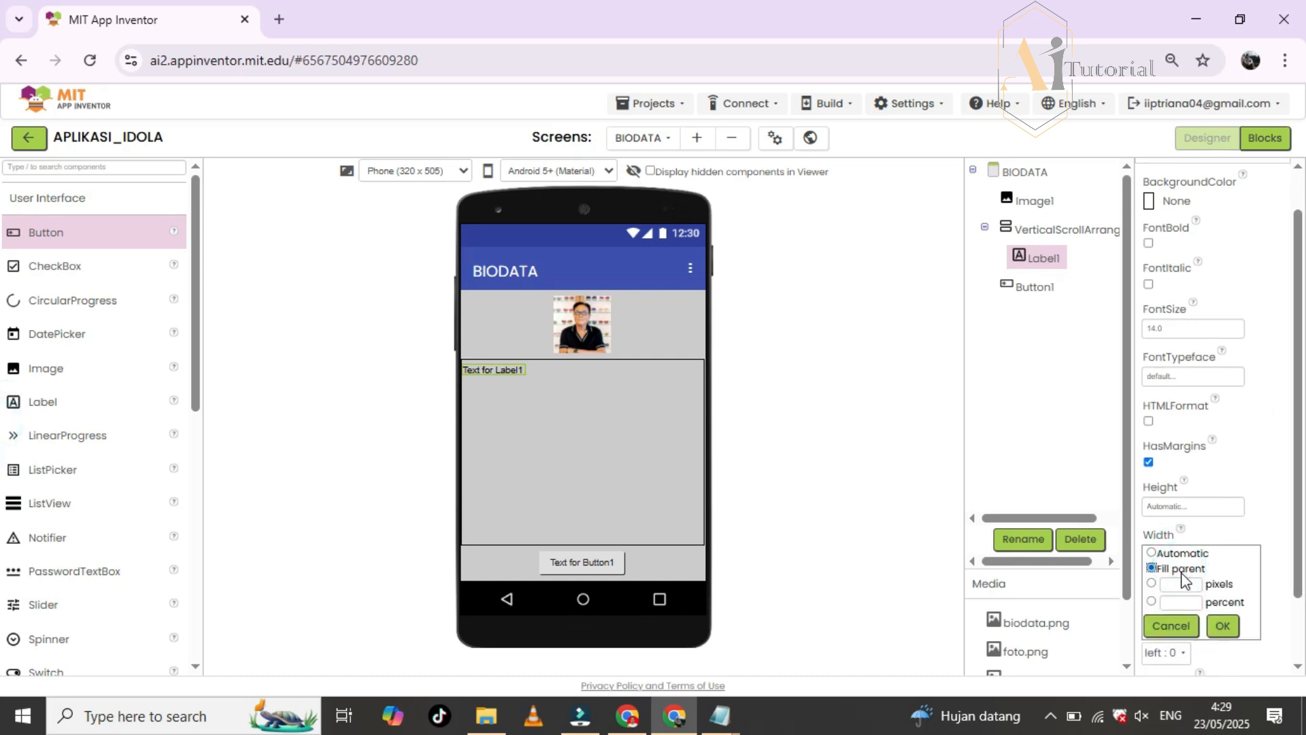
click(1223, 626)
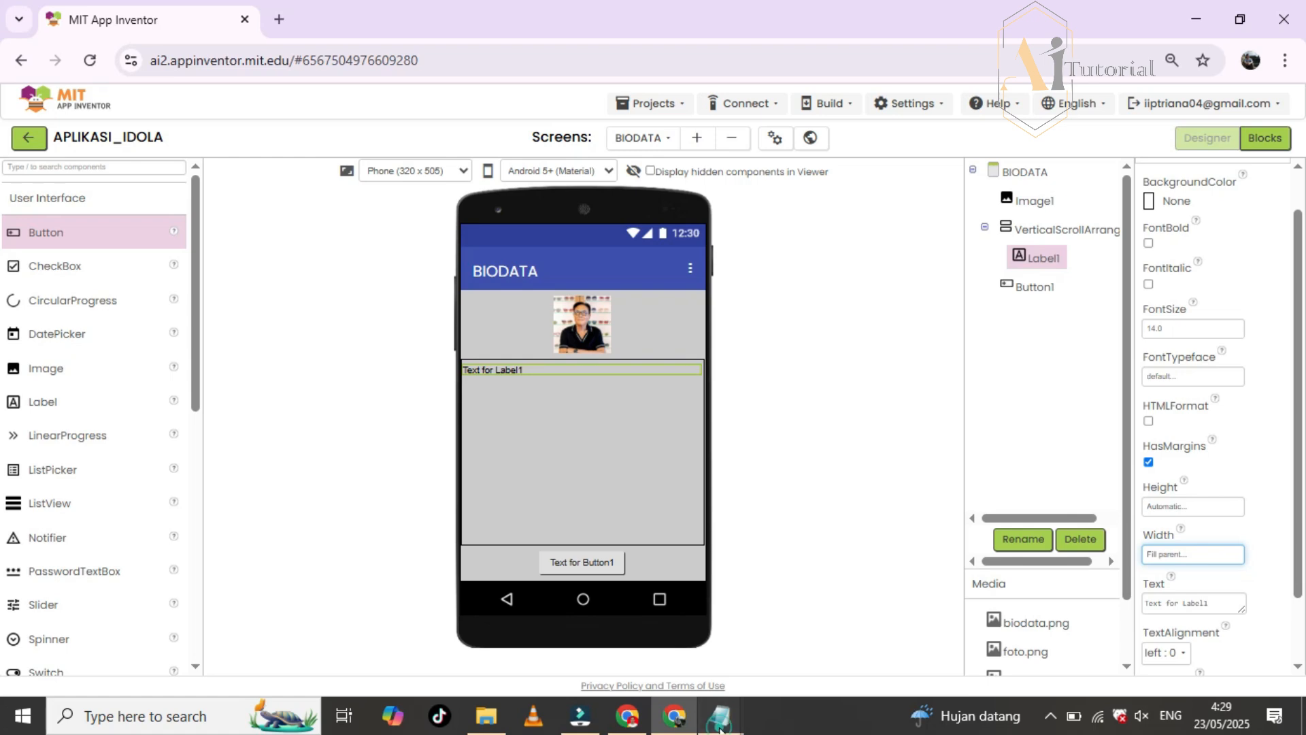
- Switch to the biografi file in Notepad and copy the biography text from the beginning through the Keluarga section
mouse_move(720, 716)
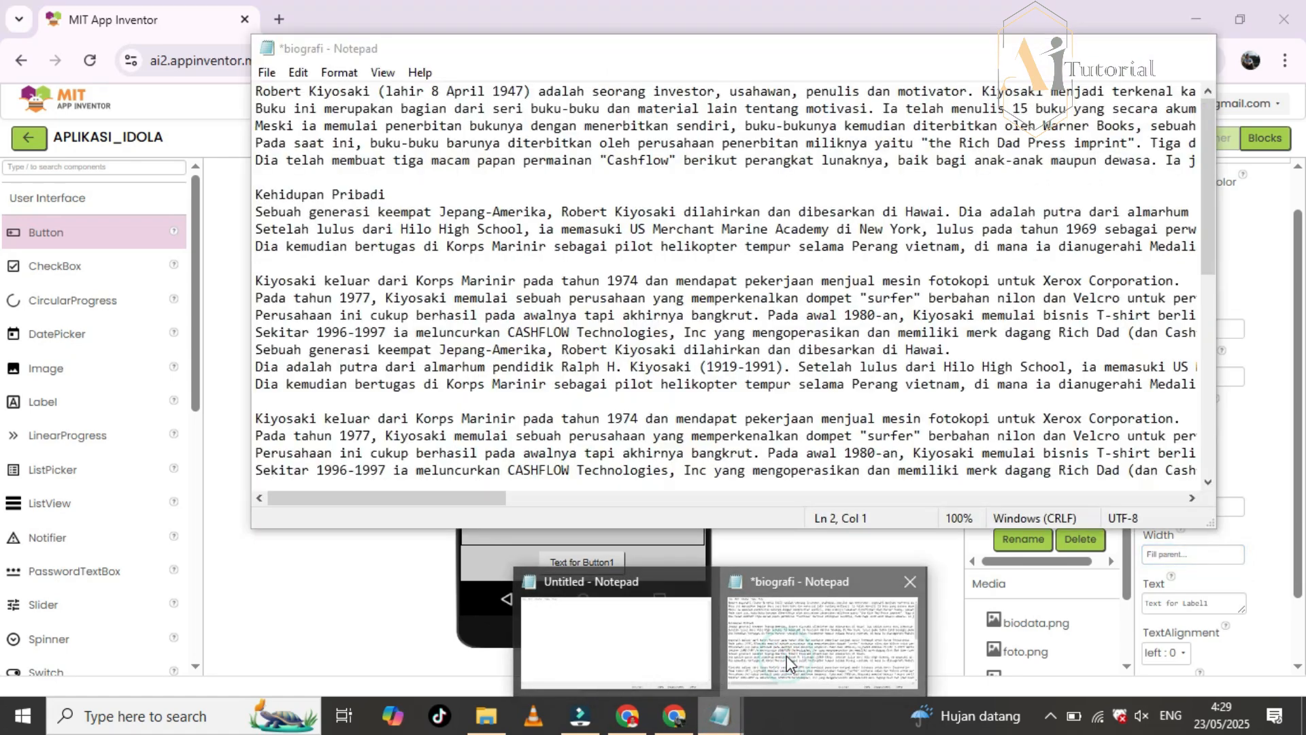
click(786, 656)
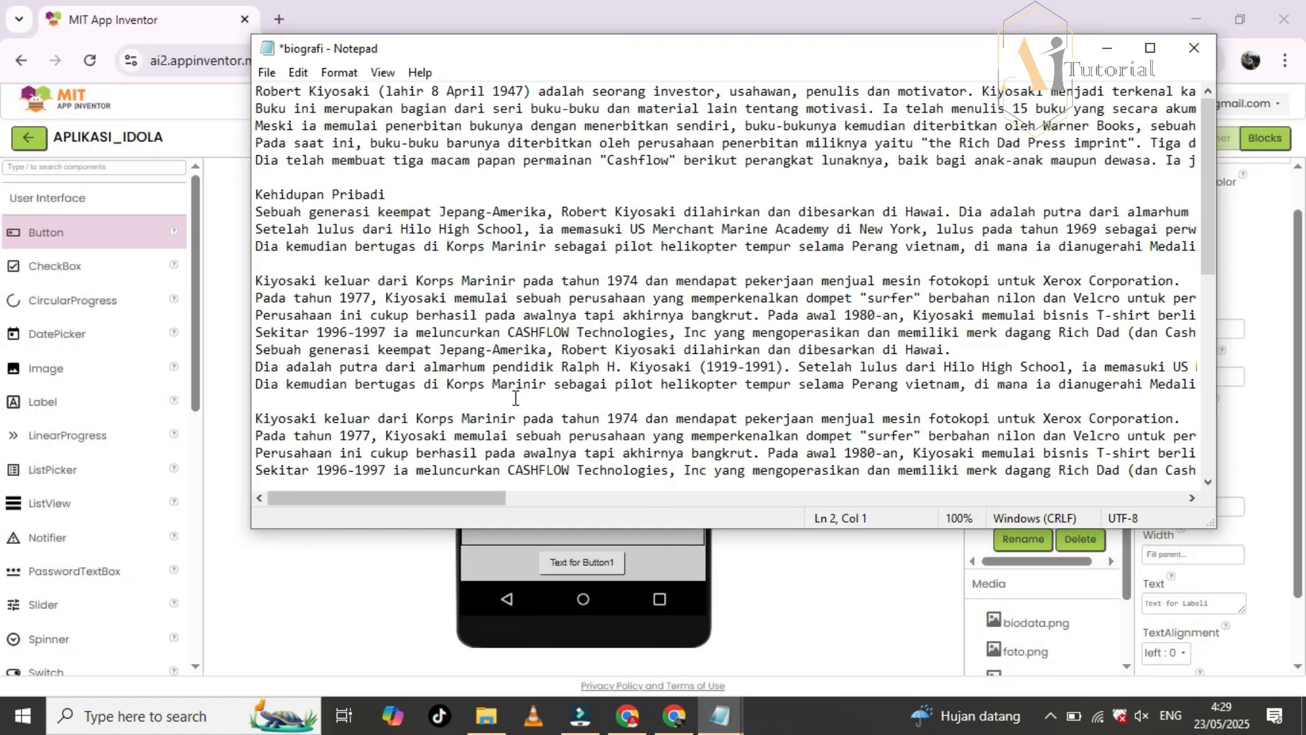
drag(256, 91, 768, 271)
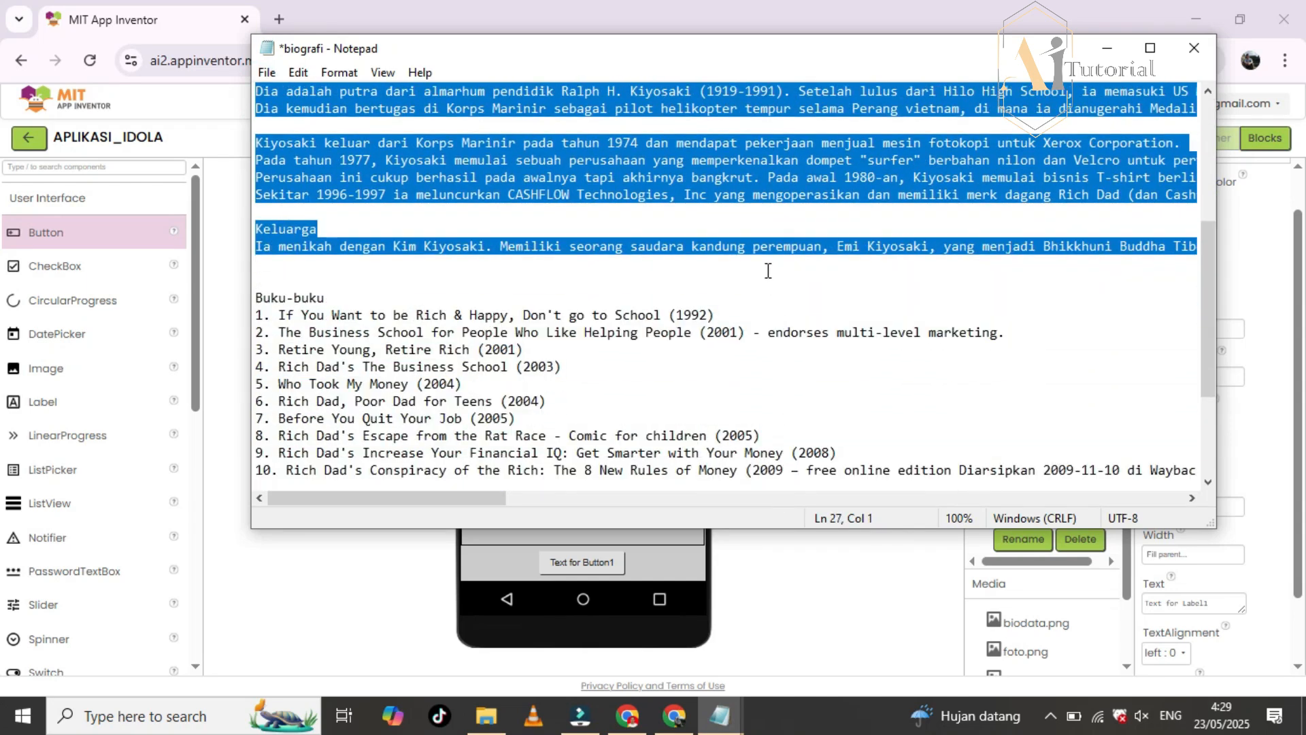
right_click(702, 189)
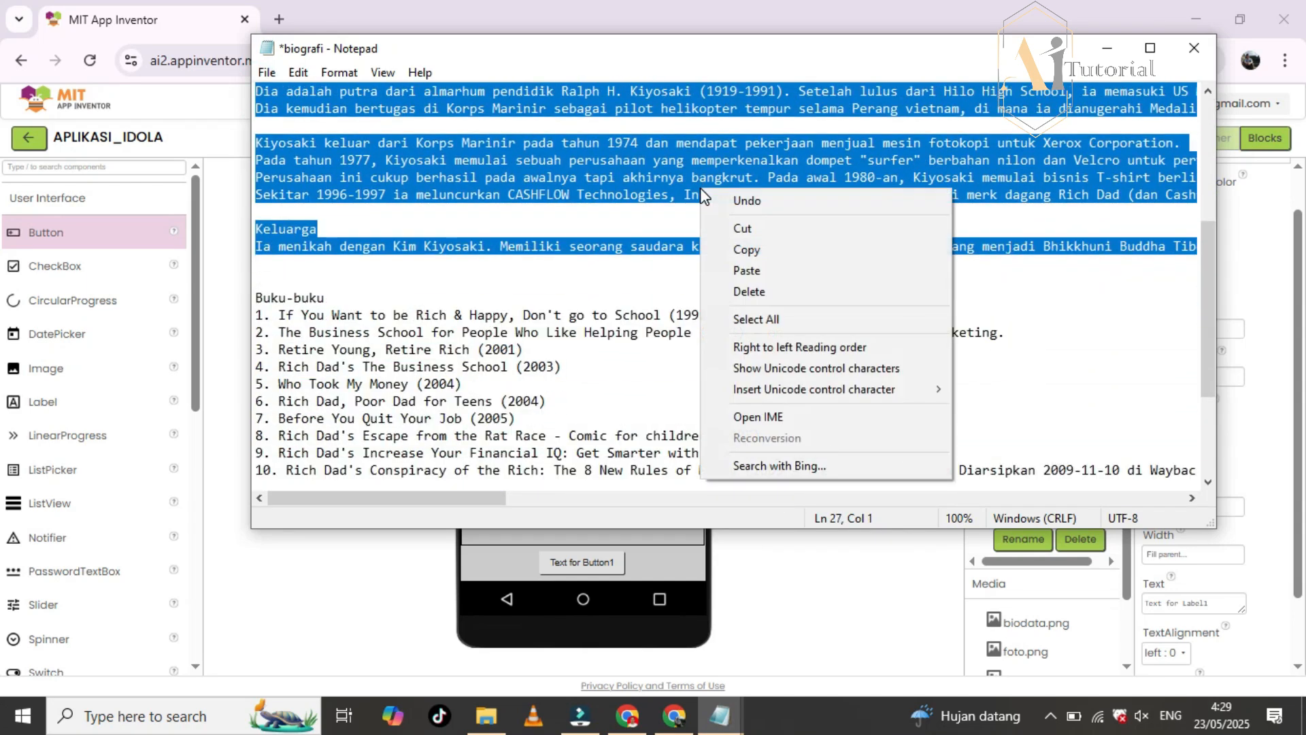
click(747, 251)
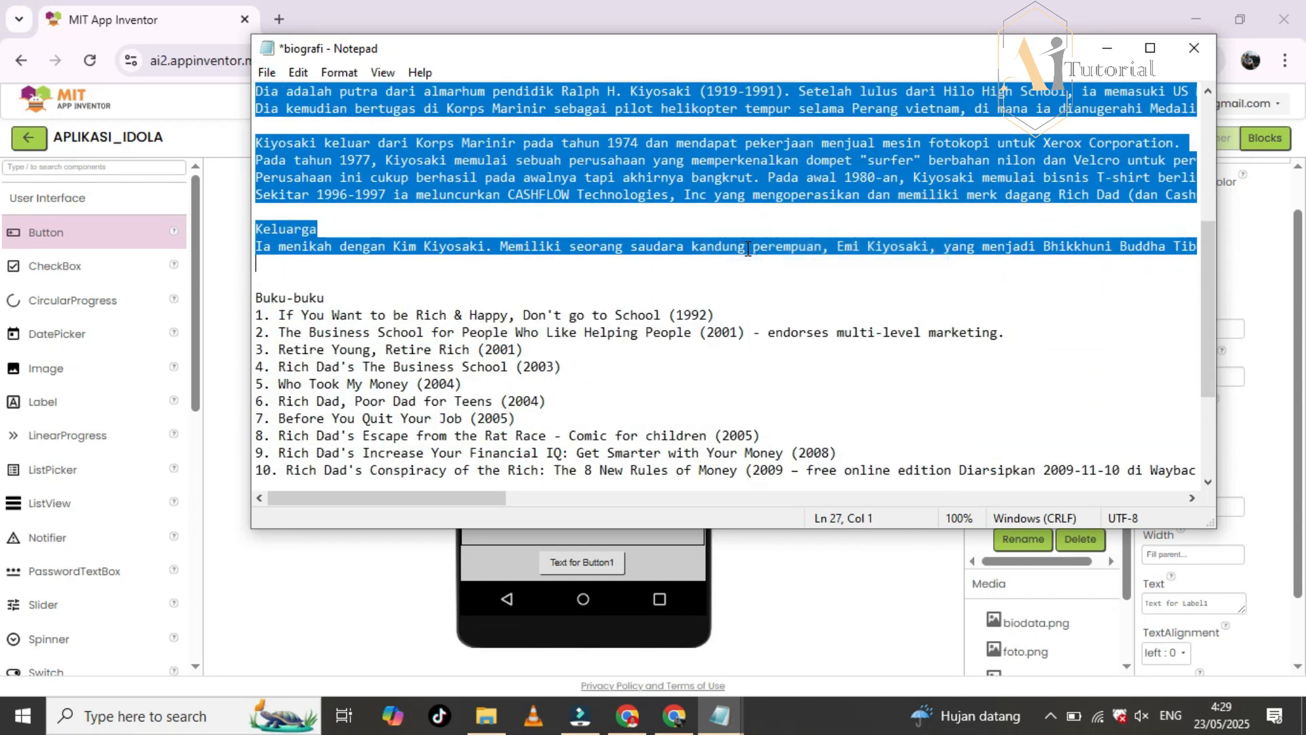
- Return to App Inventor and replace the label's Text with the copied Robert Kiyosaki biography
click(1266, 265)
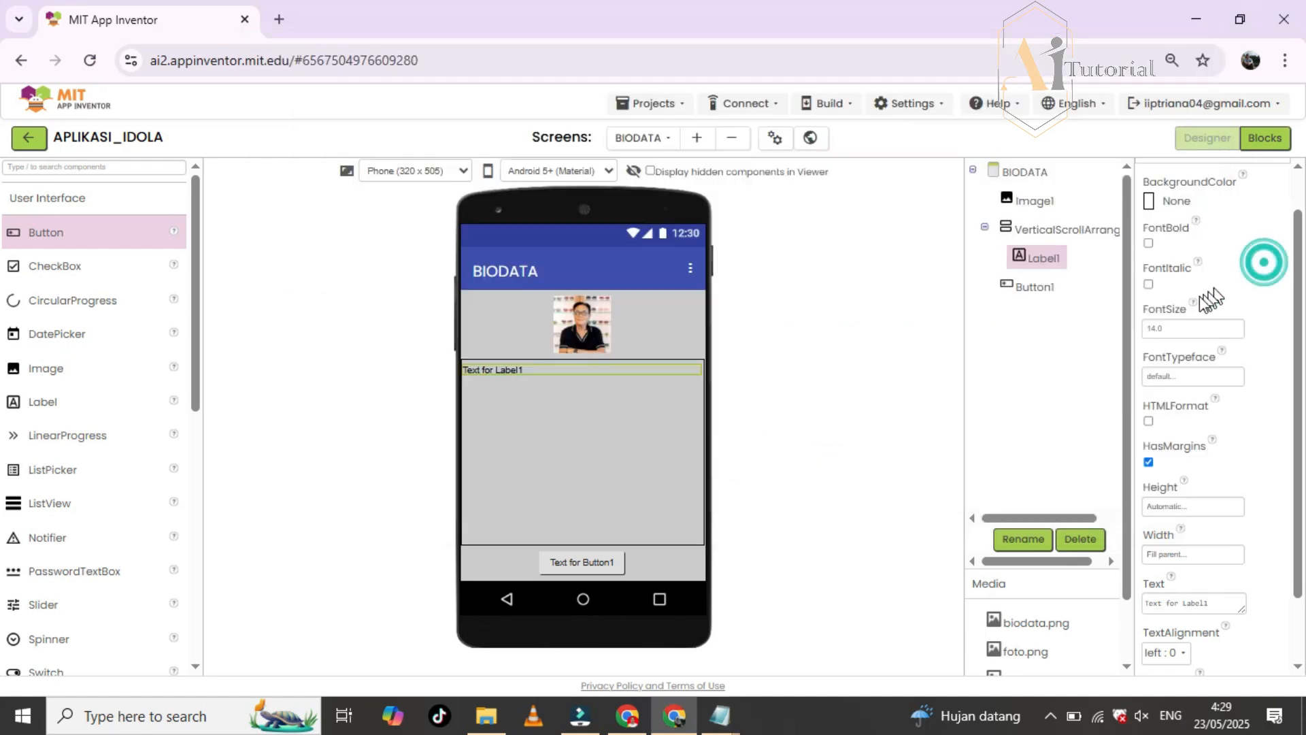
click(1182, 602)
key(ctrl+a)
key(ctrl+v)
click(1257, 560)
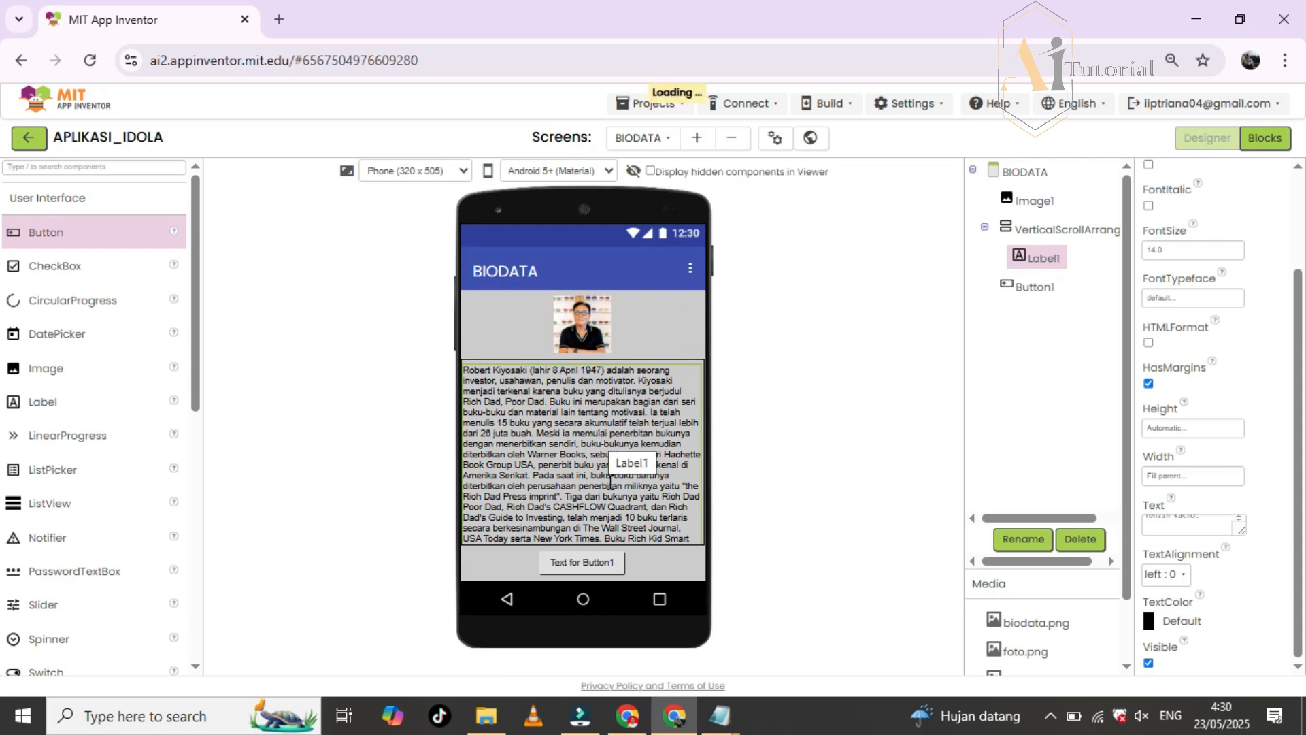
- Set the BackgroundColor of the button below the biography to Dark Gray and enable FontBold
click(583, 574)
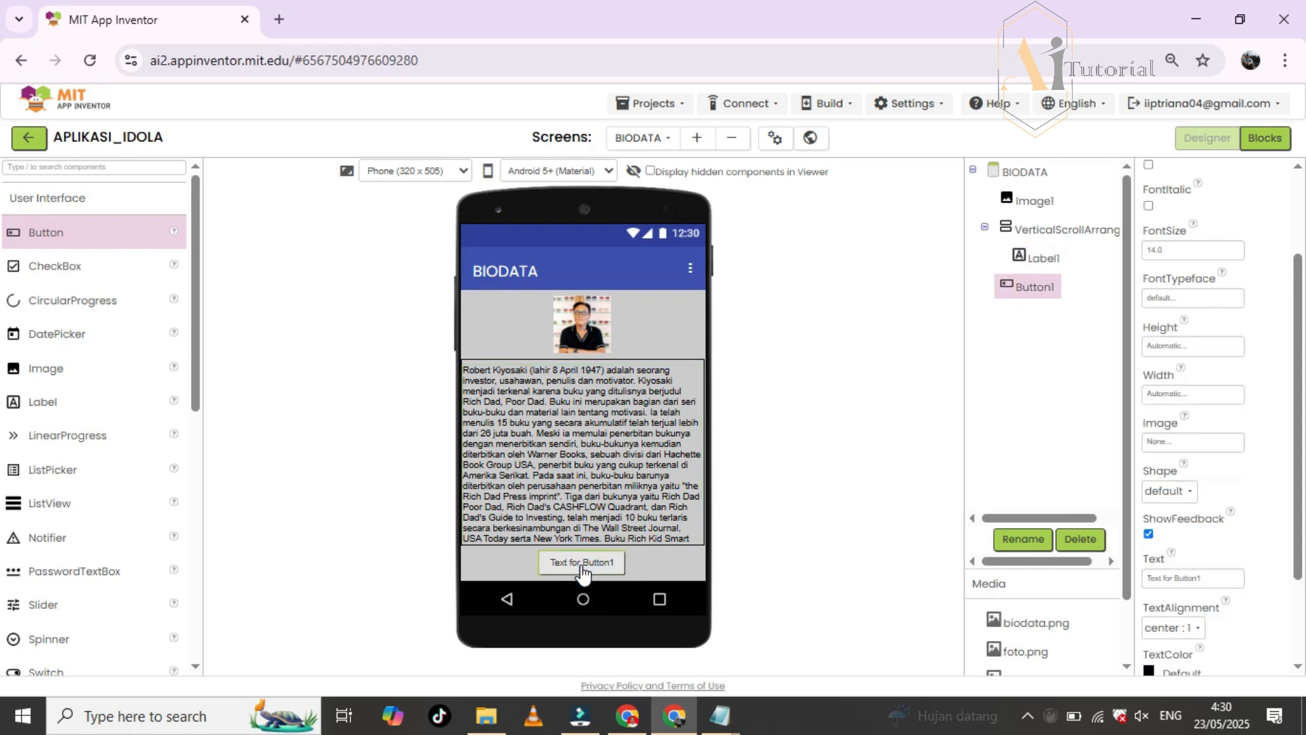
drag(1295, 461, 1293, 384)
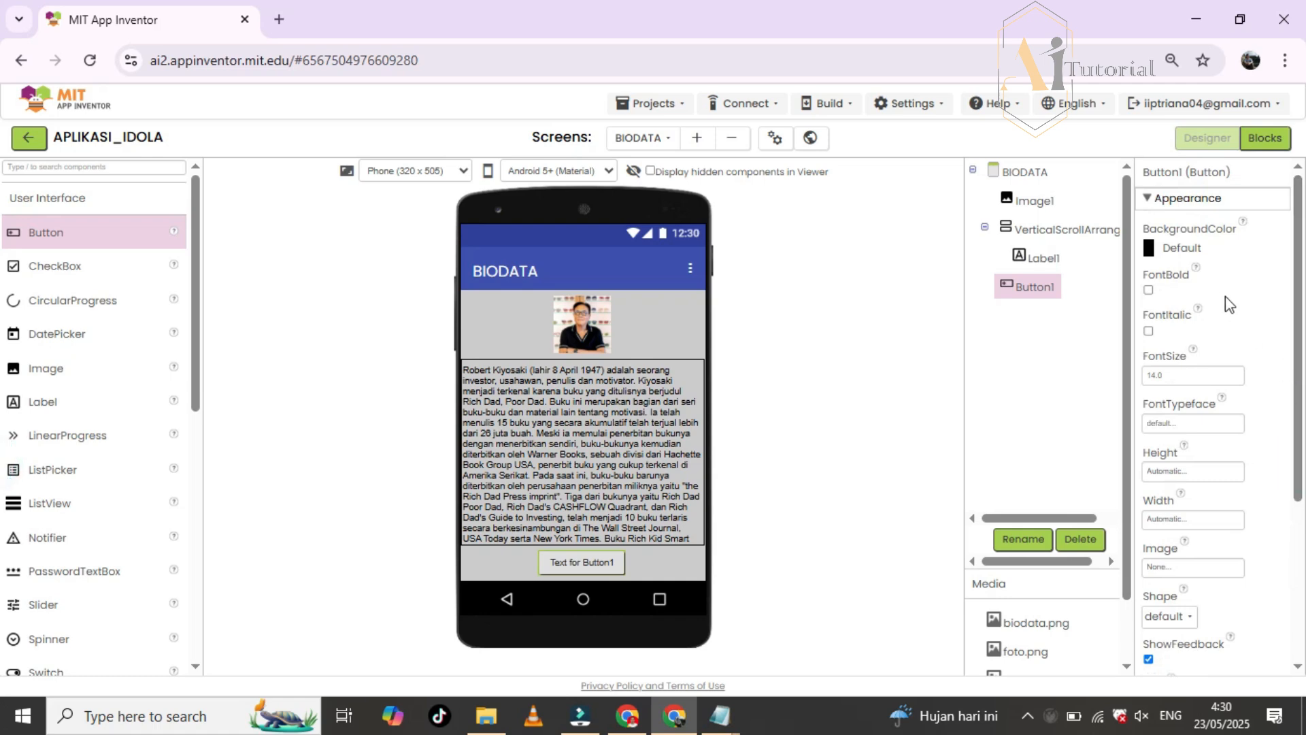
click(1176, 249)
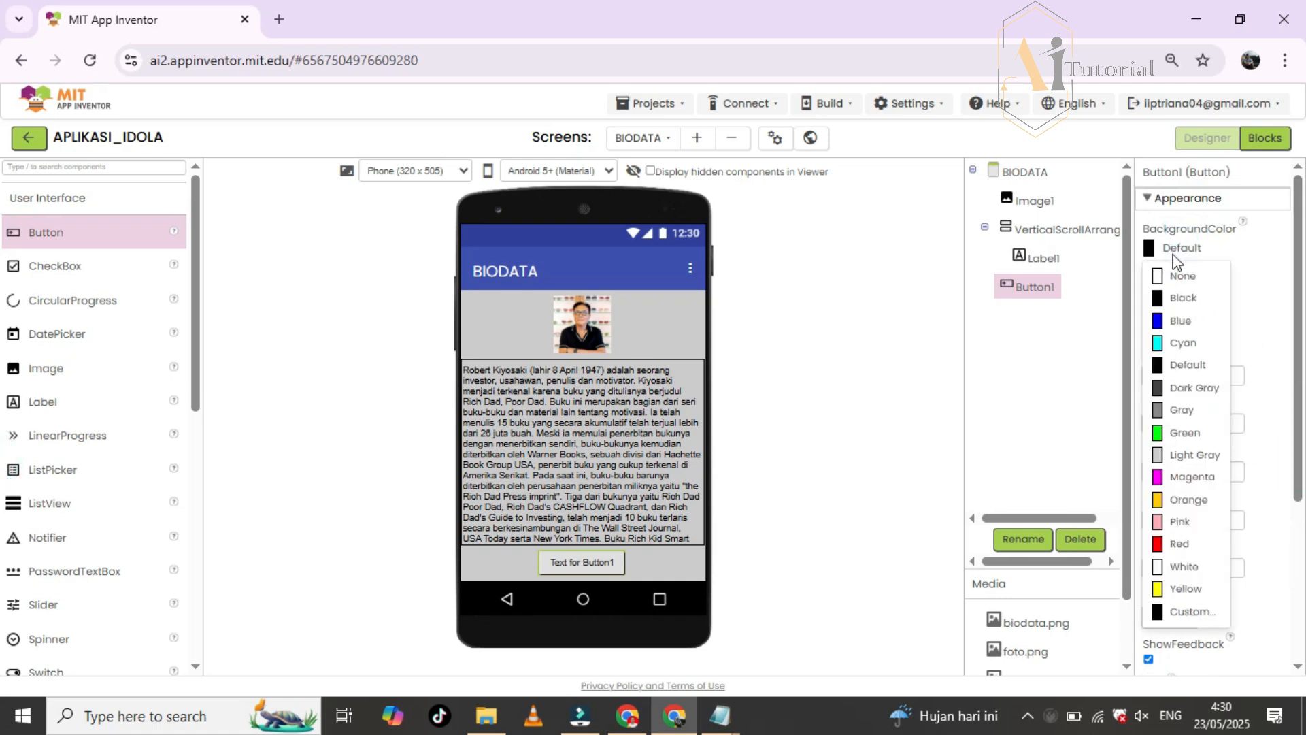
click(1187, 389)
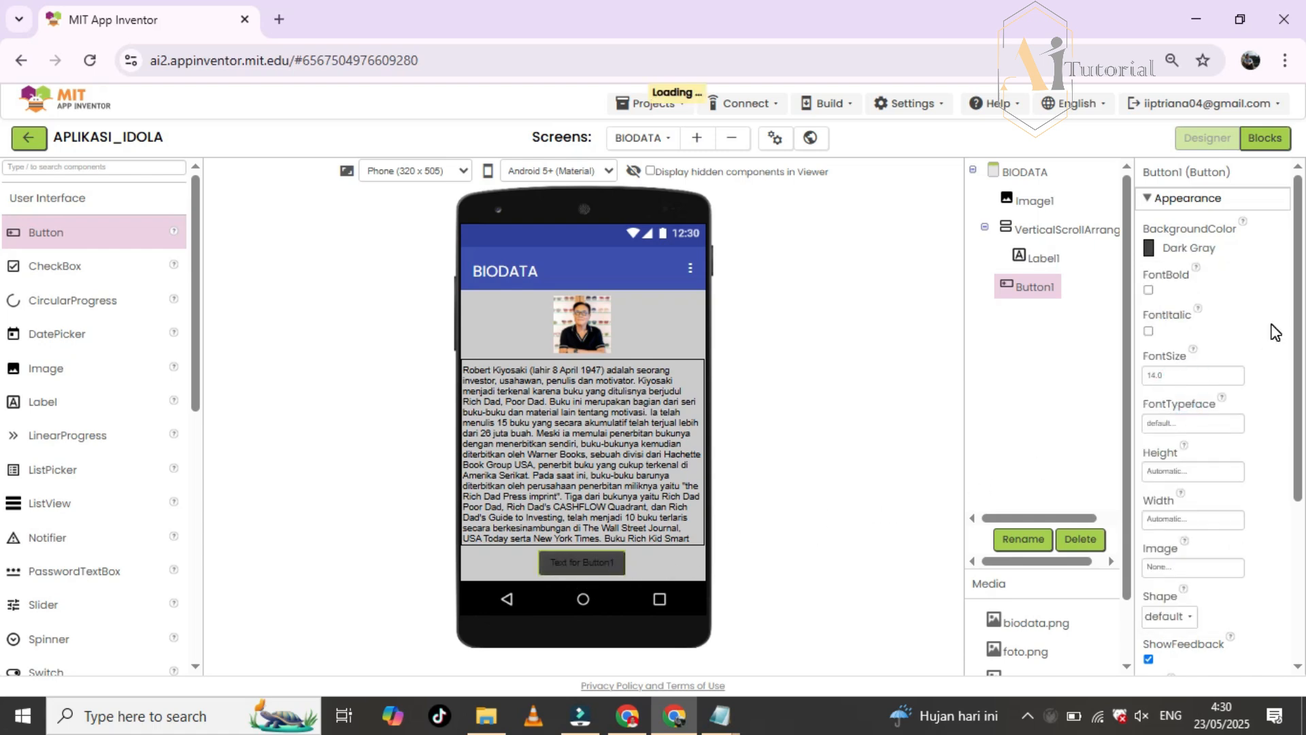
click(1148, 290)
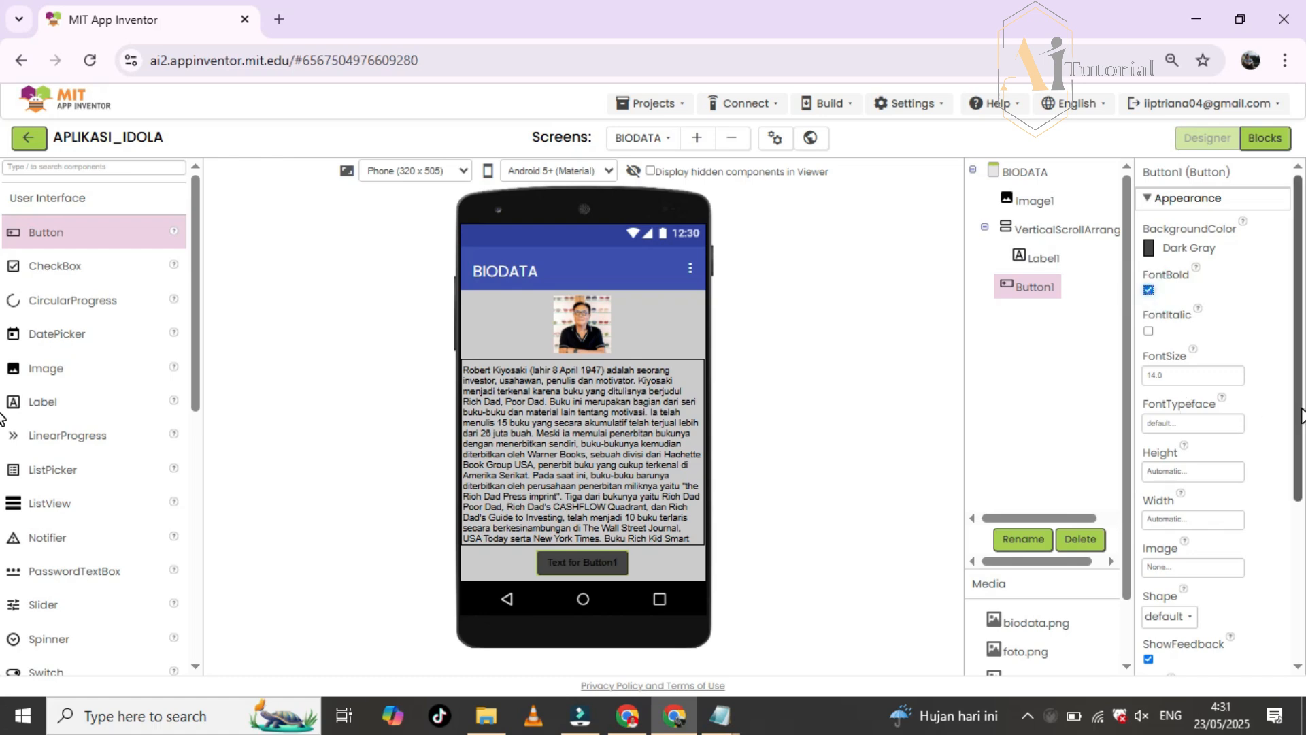
- Set the button's Text to "Menu Utama" and its Shape to rounded
drag(1301, 416, 1299, 605)
click(1206, 455)
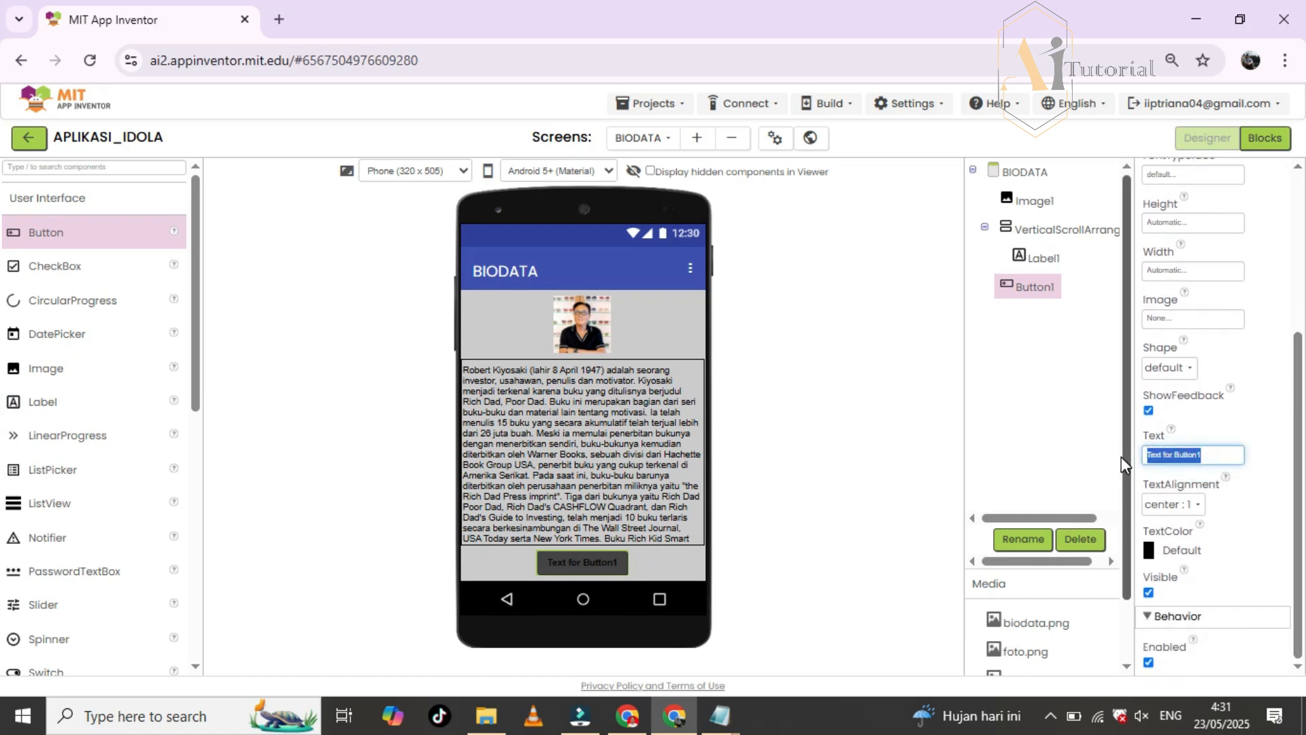
text(Menu Utama)
click(830, 557)
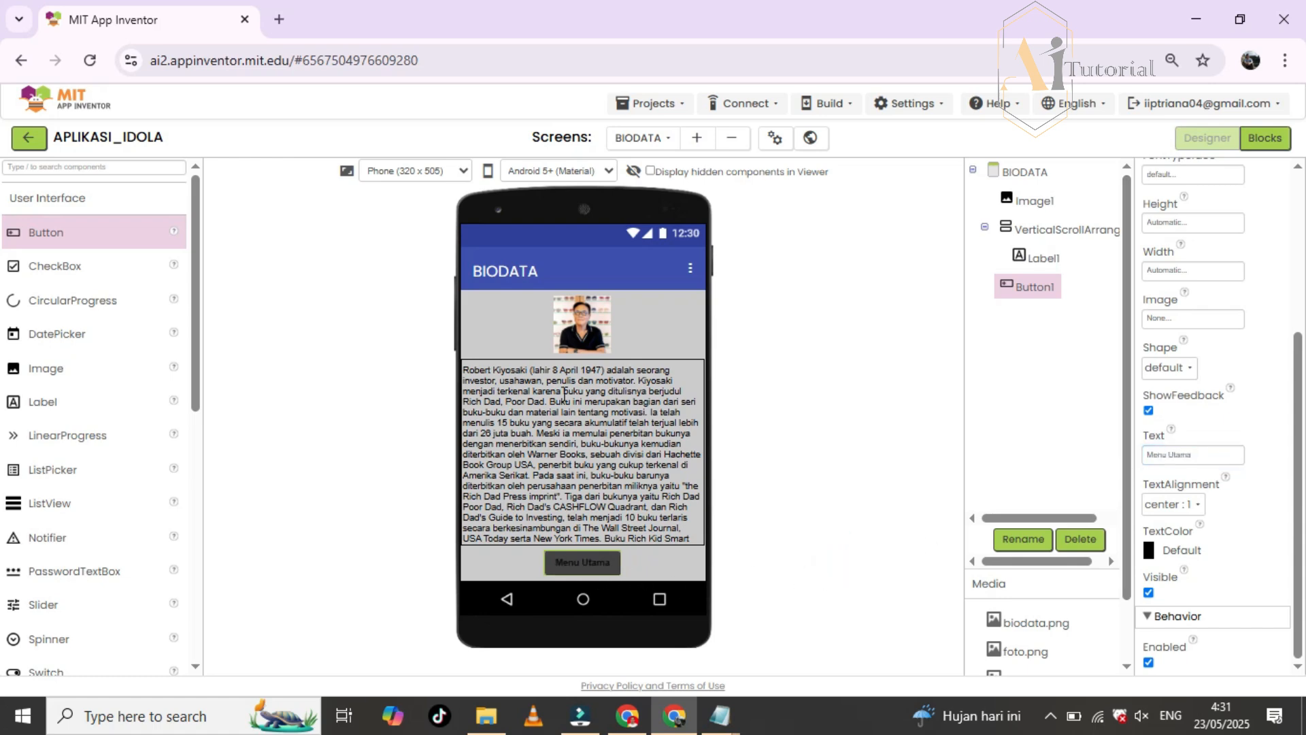
click(774, 547)
click(1179, 368)
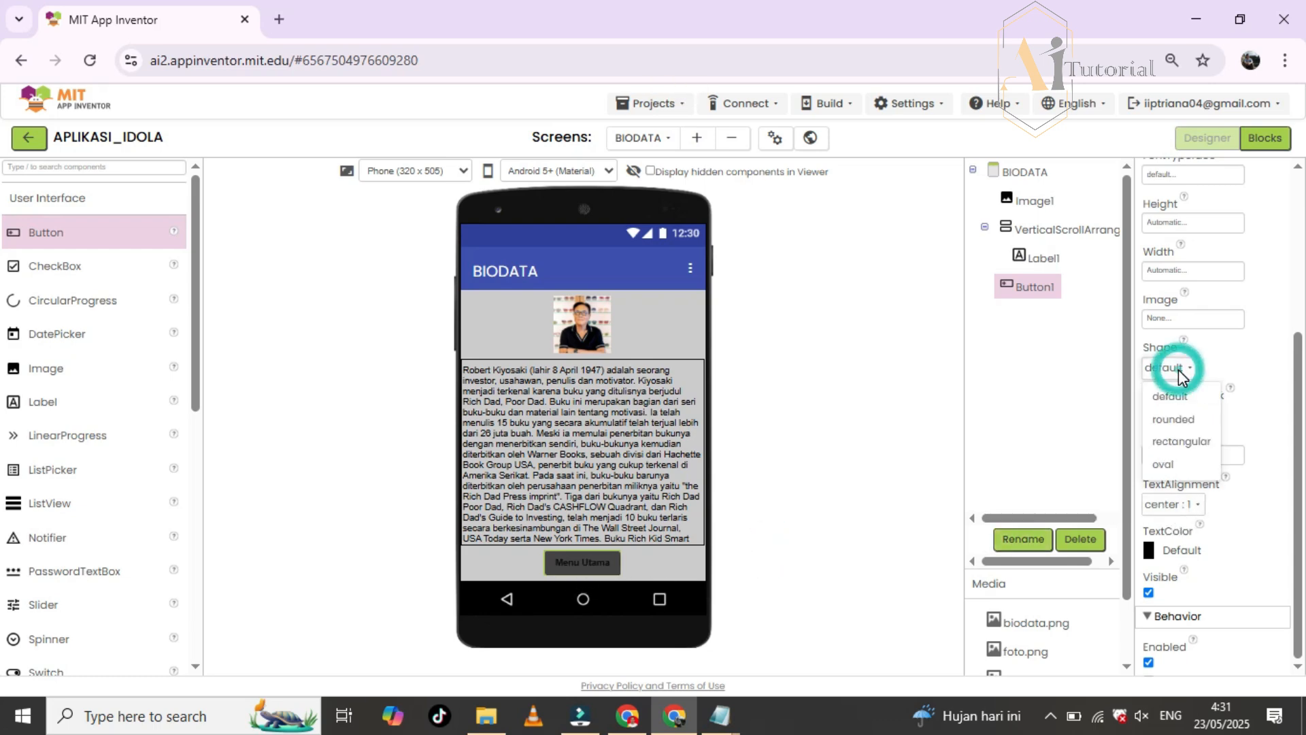
click(1189, 422)
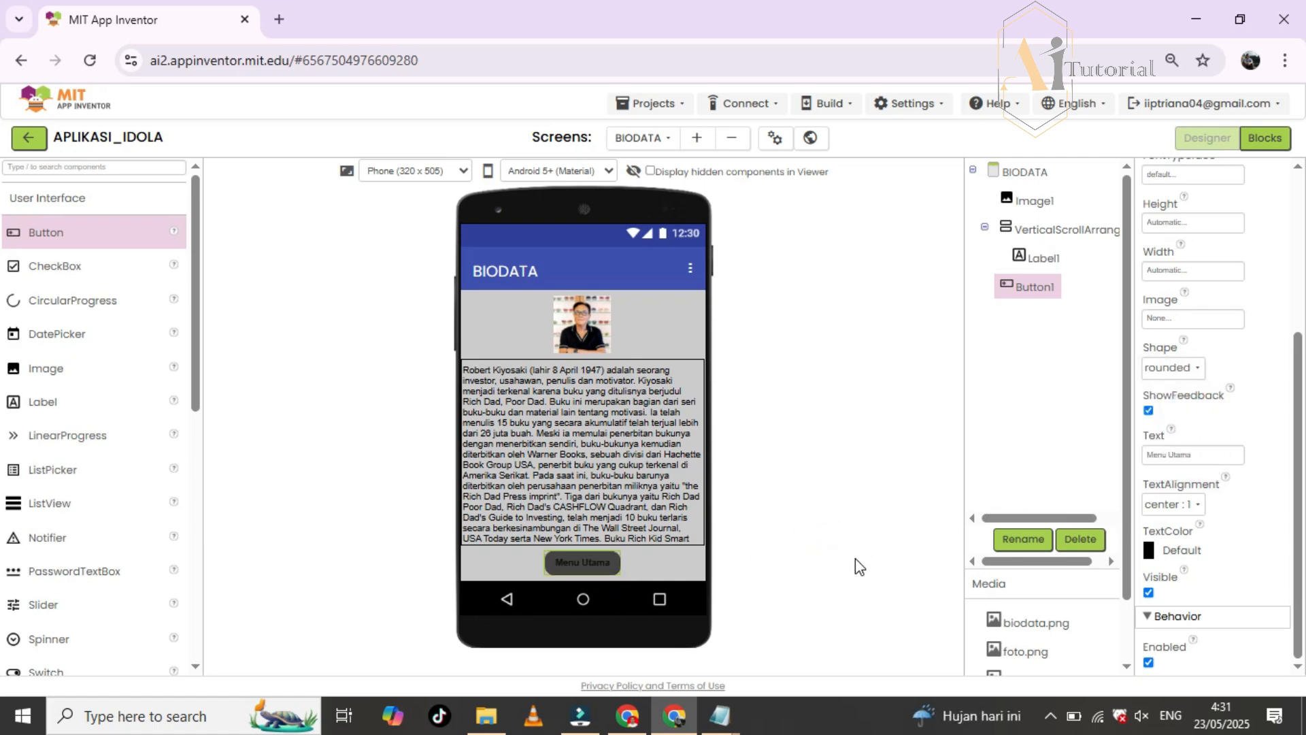
click(1151, 551)
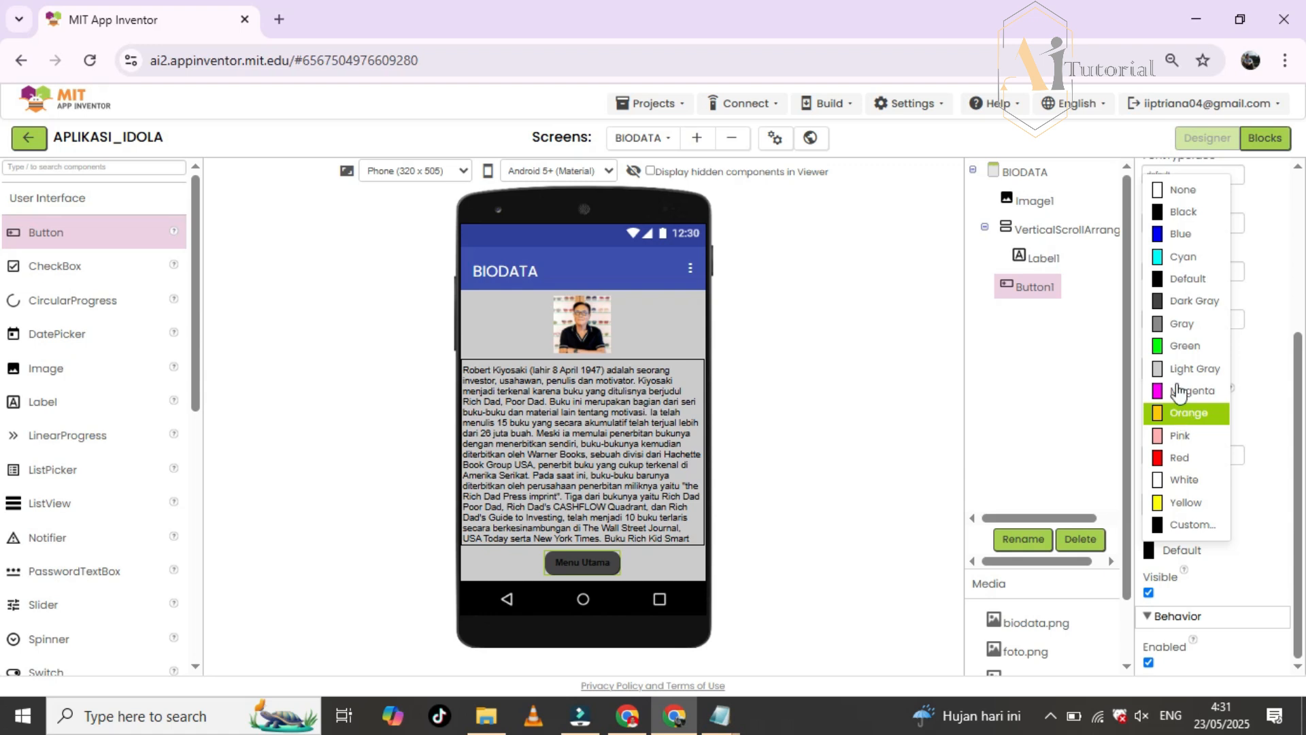
click(1183, 212)
click(1283, 486)
click(912, 483)
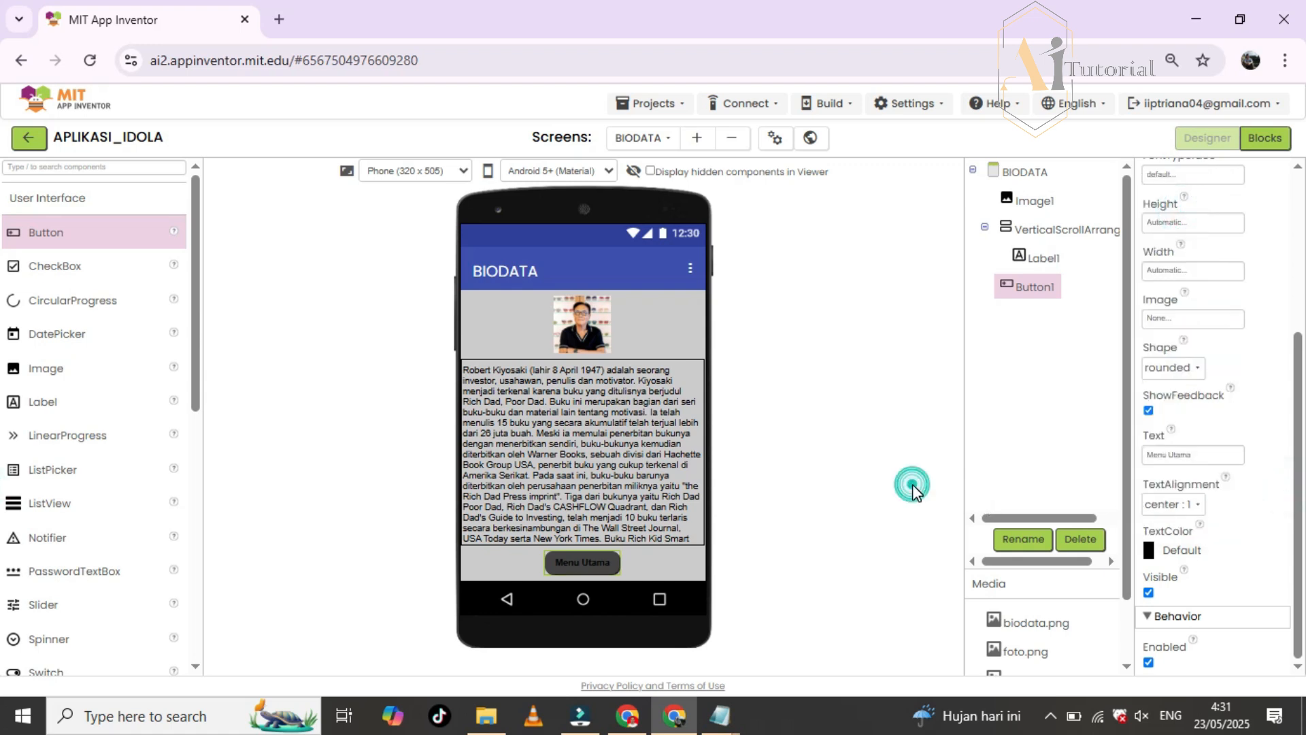
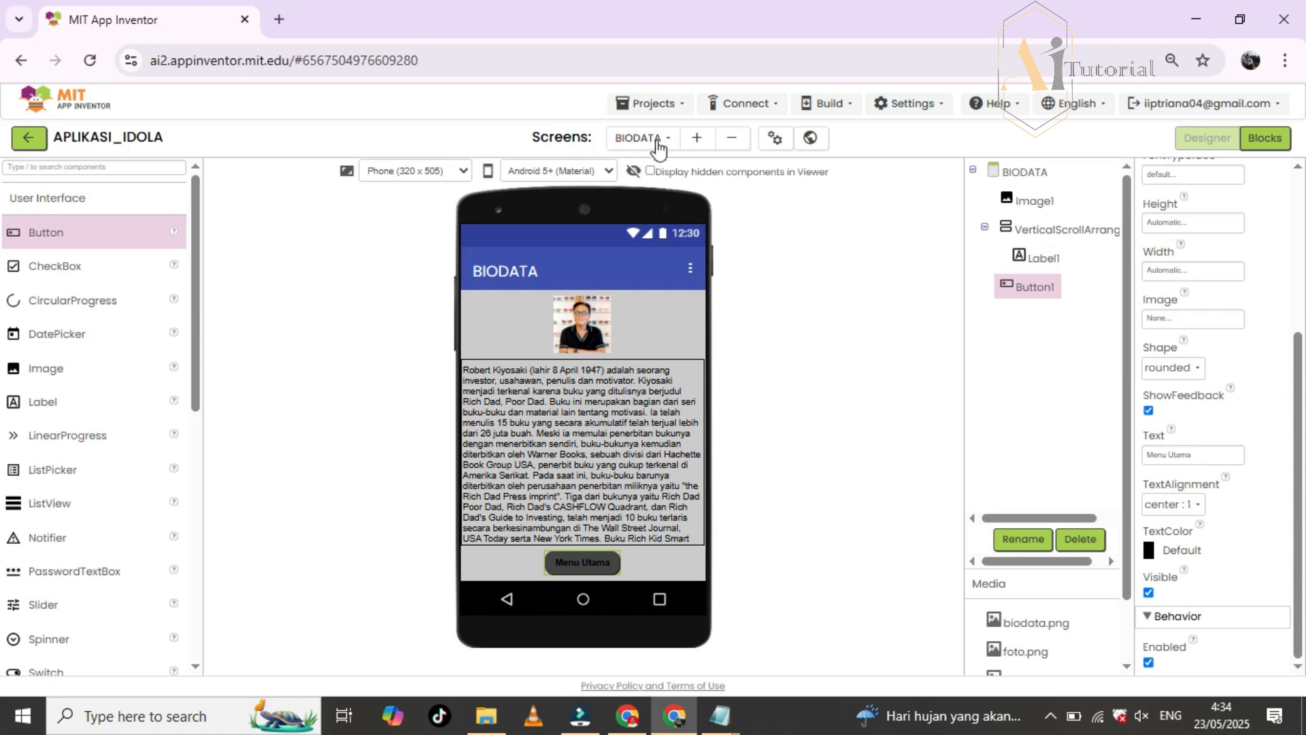
- Add a new screen named FOTO to the project
click(696, 138)
double_click(688, 385)
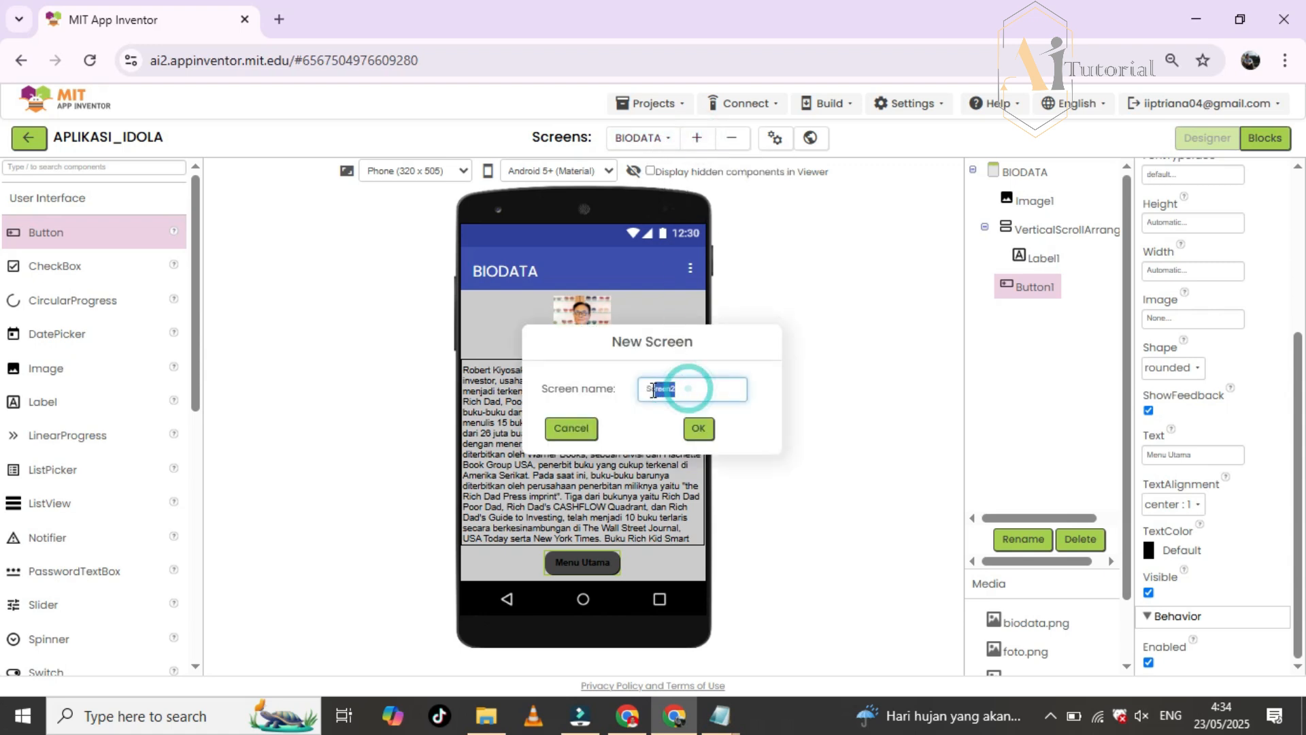
text(FOTO)
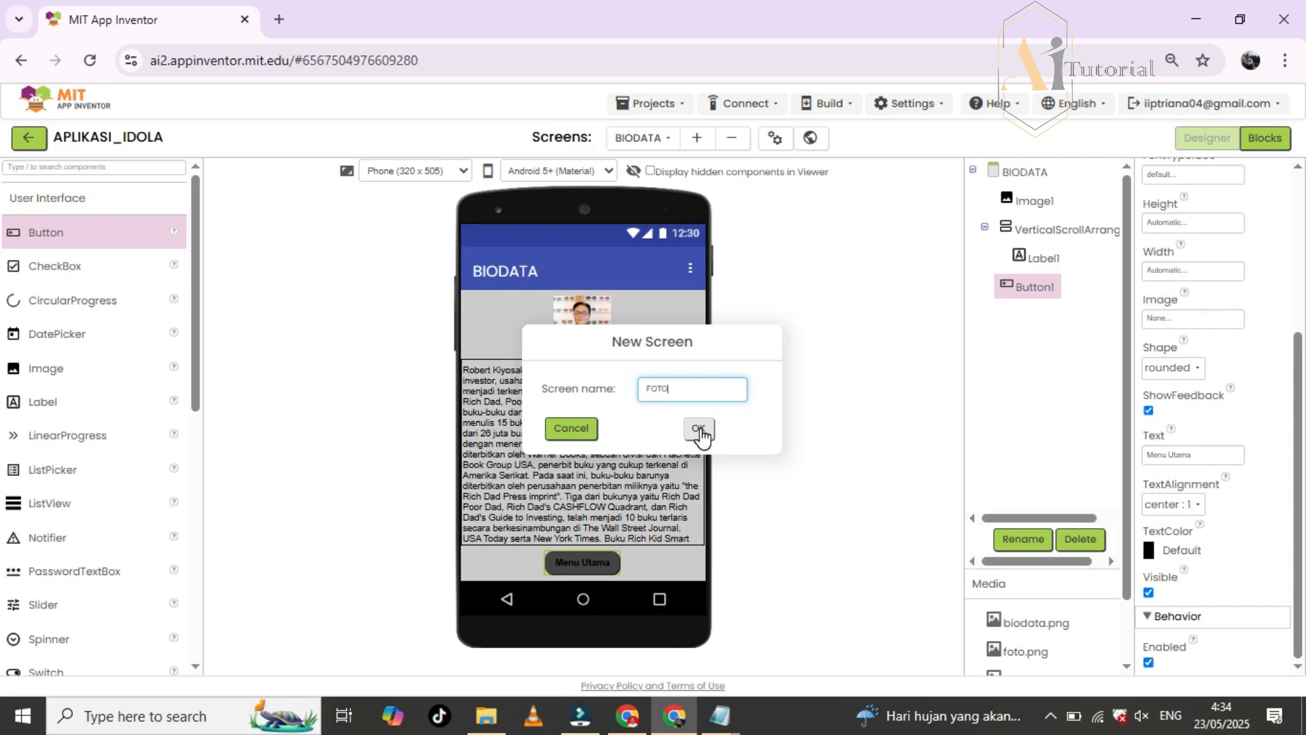
click(700, 430)
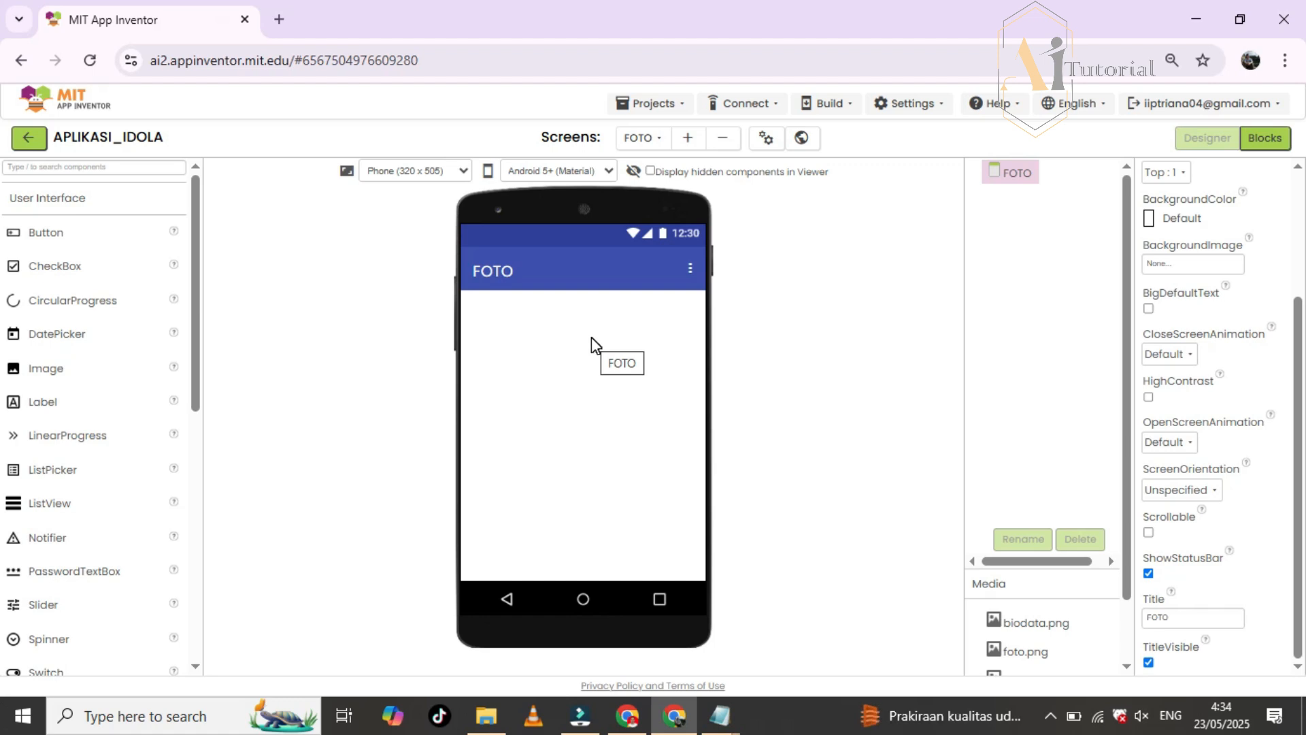
- Look over the numbered book images in the Robert Kiyosaki folder in File Explorer and return to App Inventor
click(487, 717)
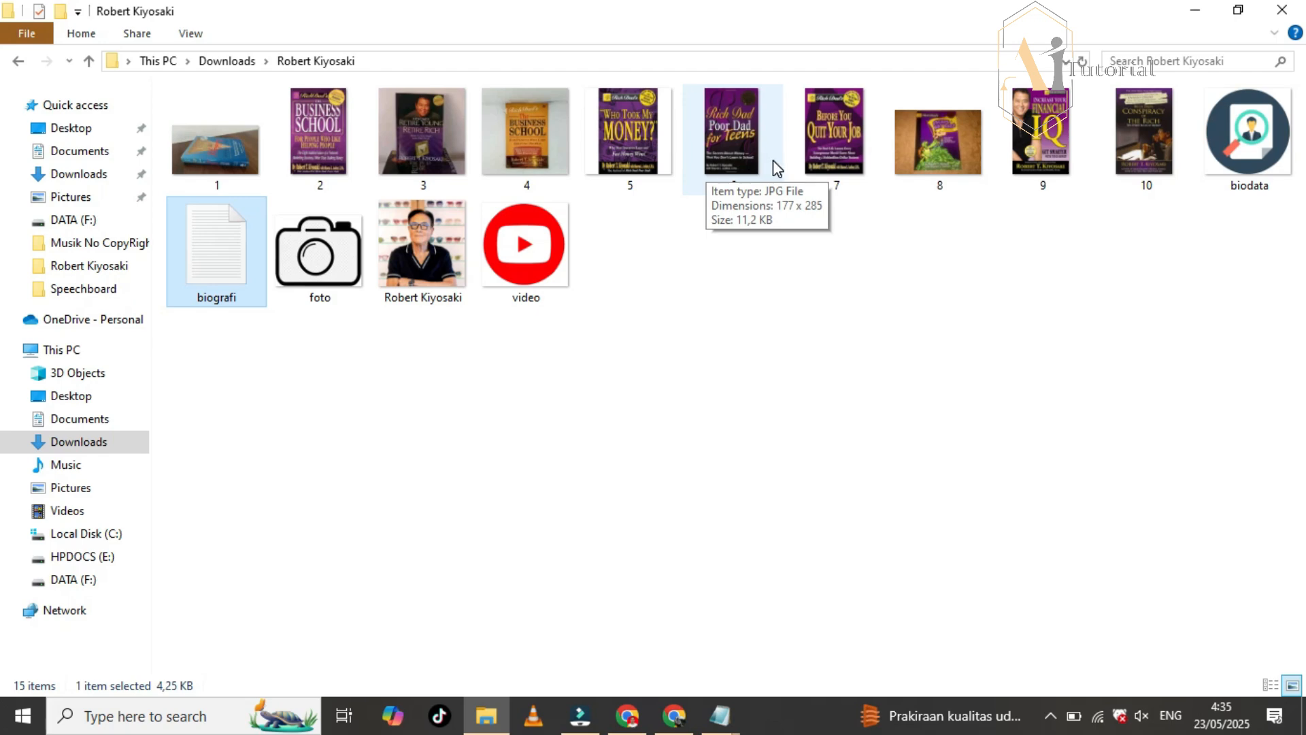
click(695, 501)
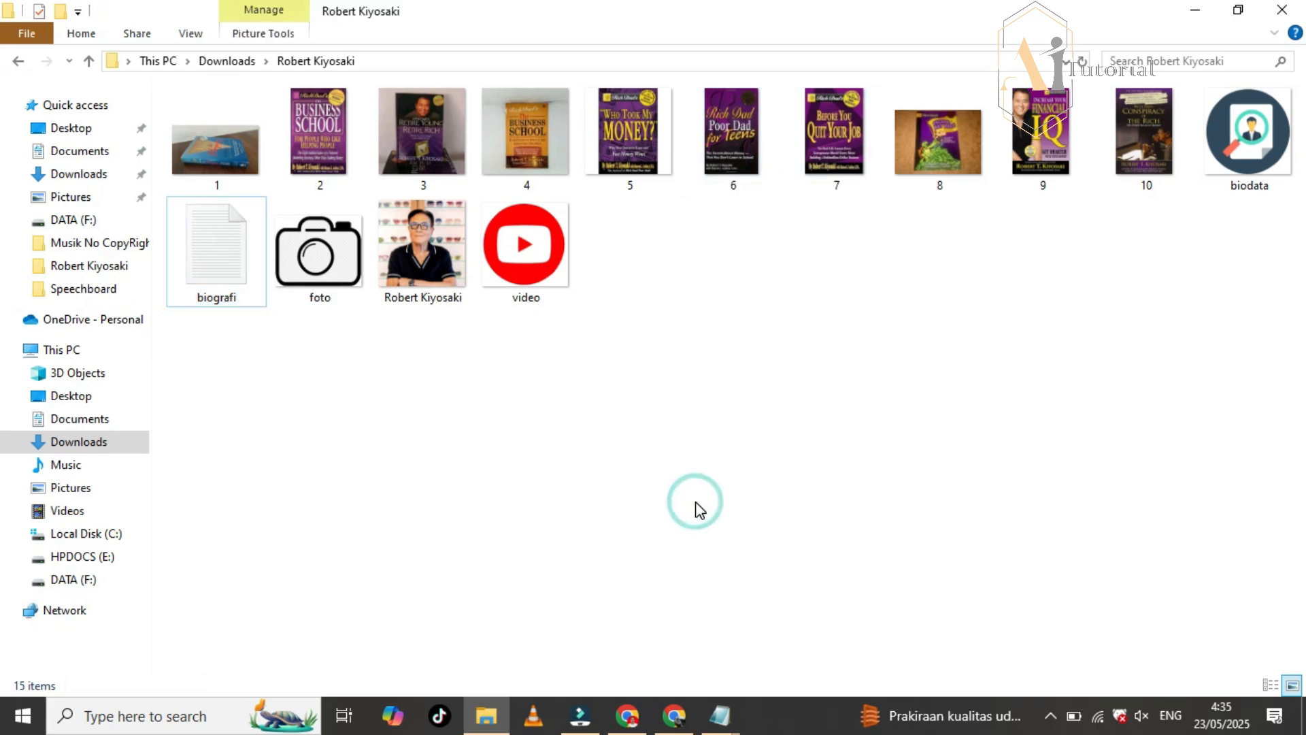
click(672, 719)
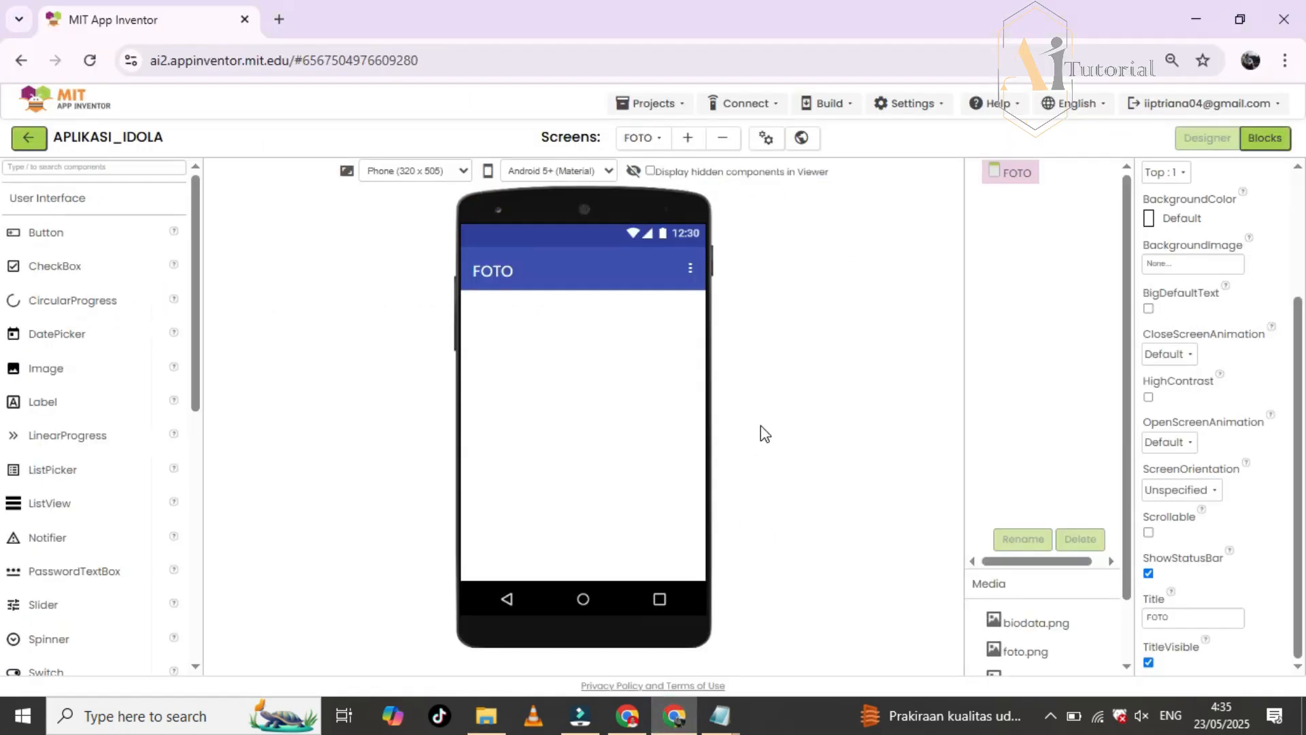
- Set the FOTO screen's AlignHorizontal to Center : 3 and its BackgroundColor to Light Gray
click(1007, 183)
scroll(1292, 276, up, 2)
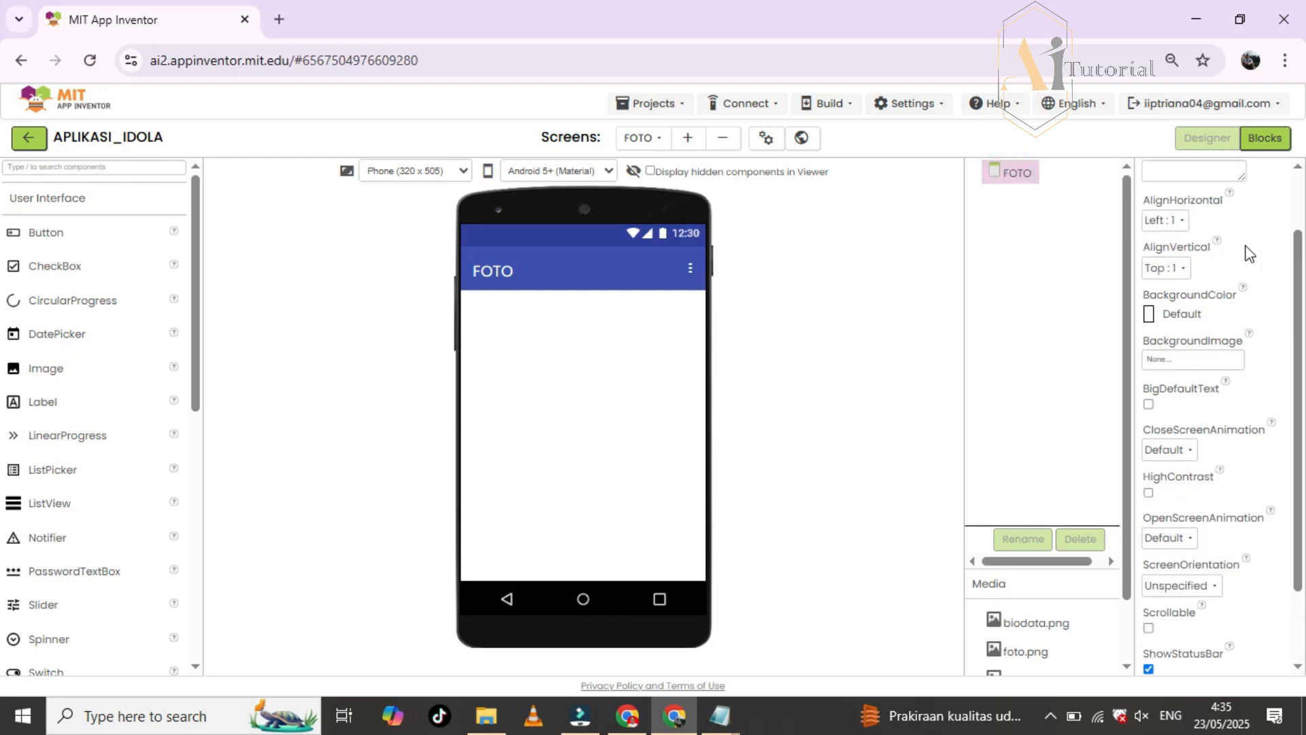
click(1178, 223)
click(1167, 274)
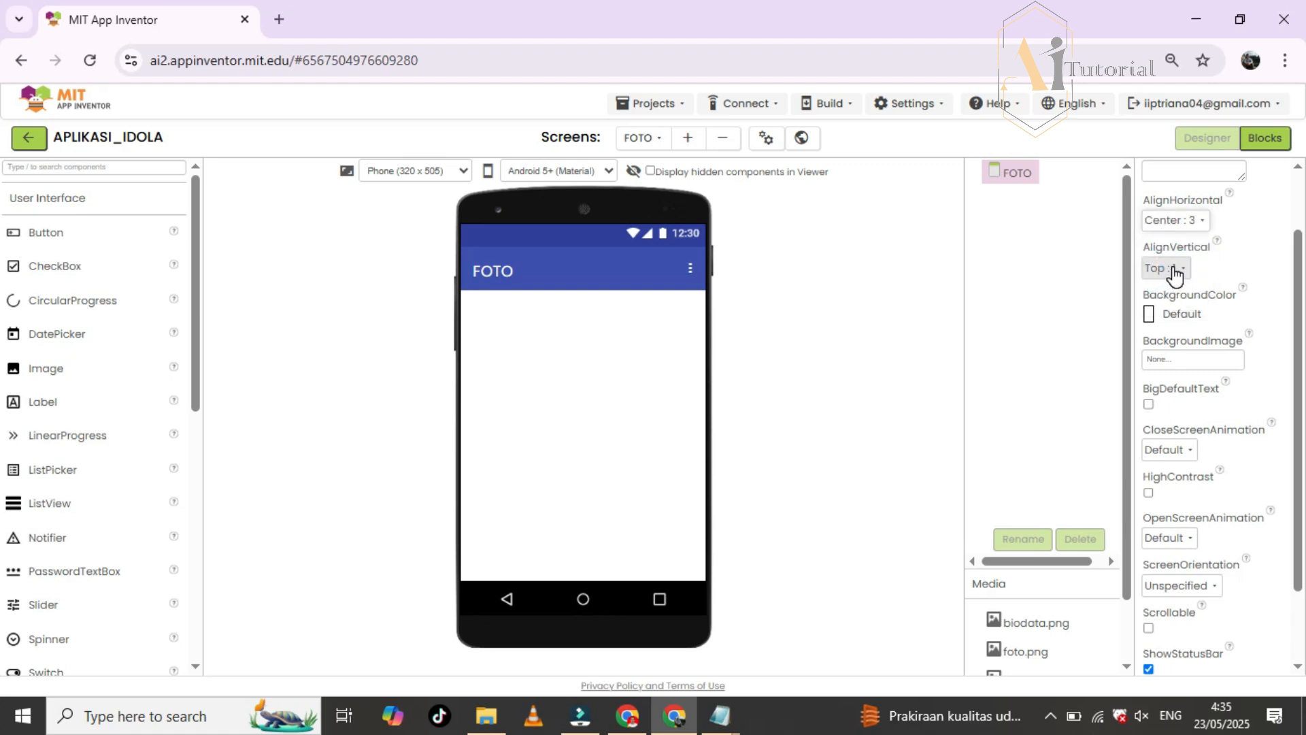
click(1160, 314)
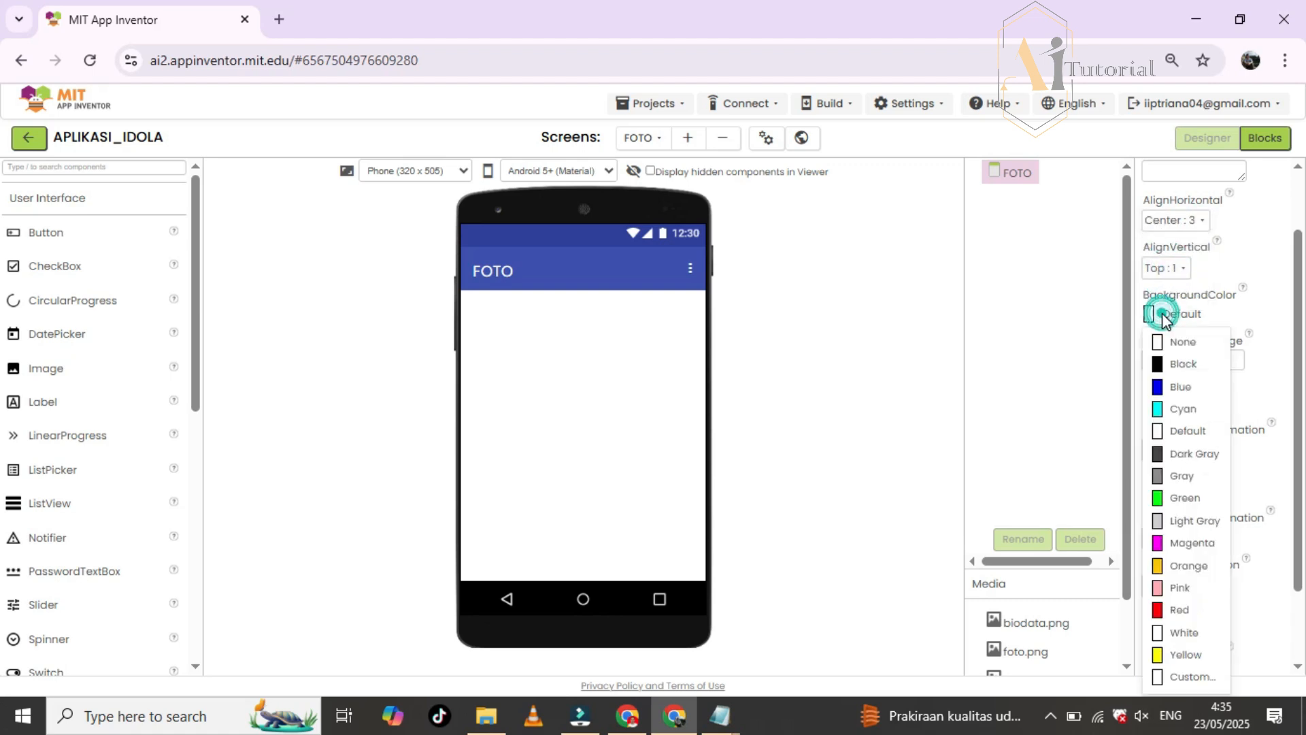
click(1168, 521)
scroll(1303, 413, down, 1)
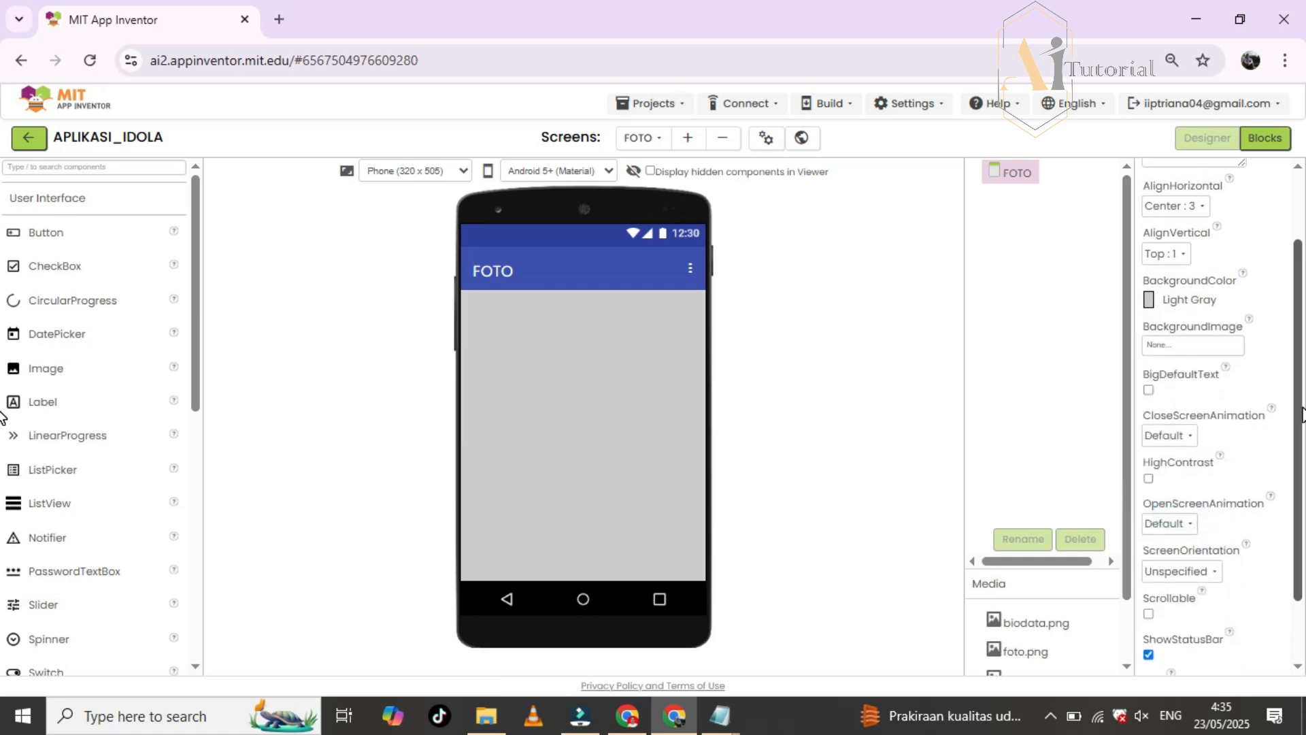
scroll(1301, 413, down, 3)
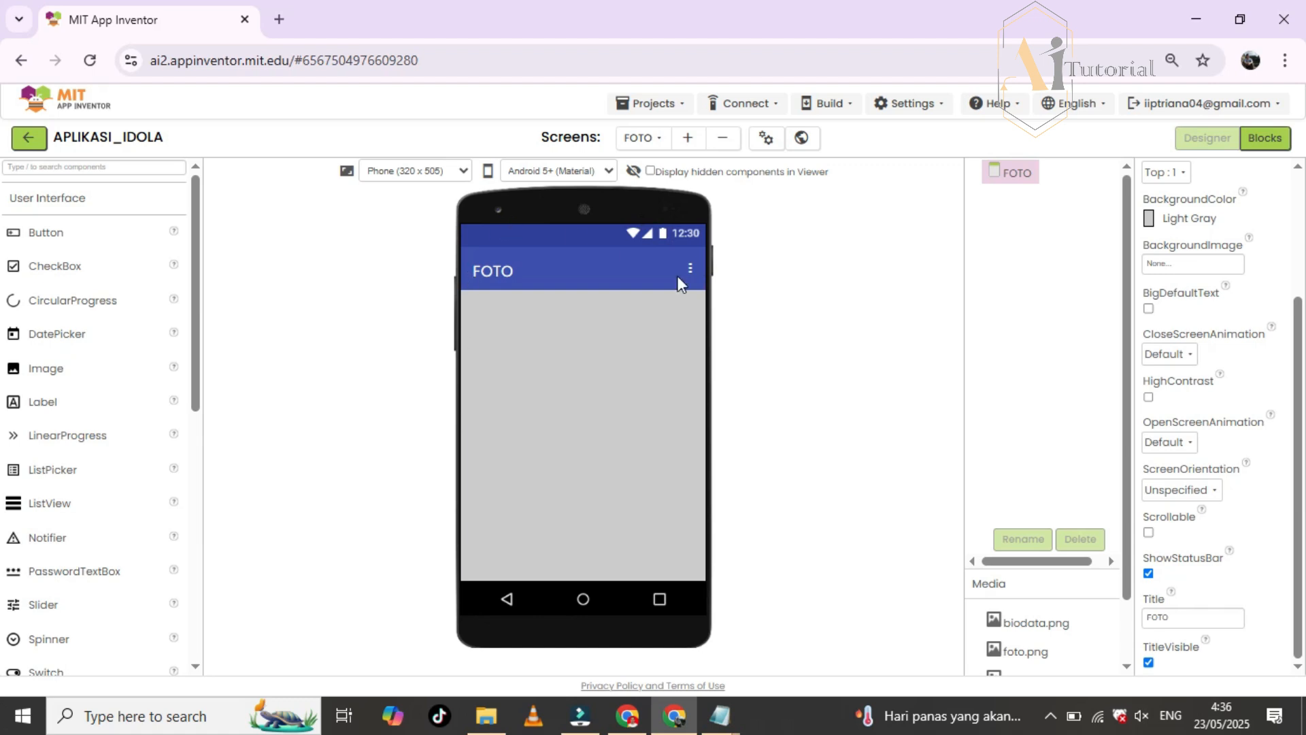
click(1200, 491)
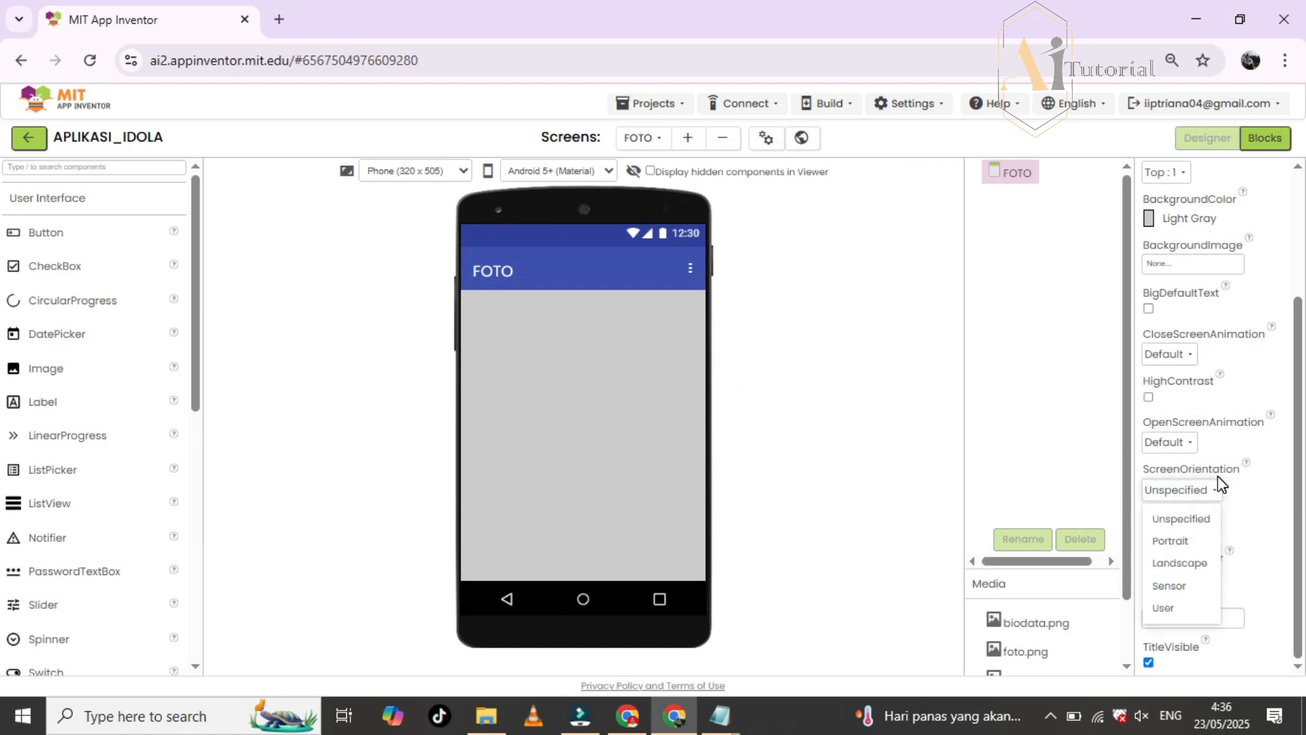
click(1181, 565)
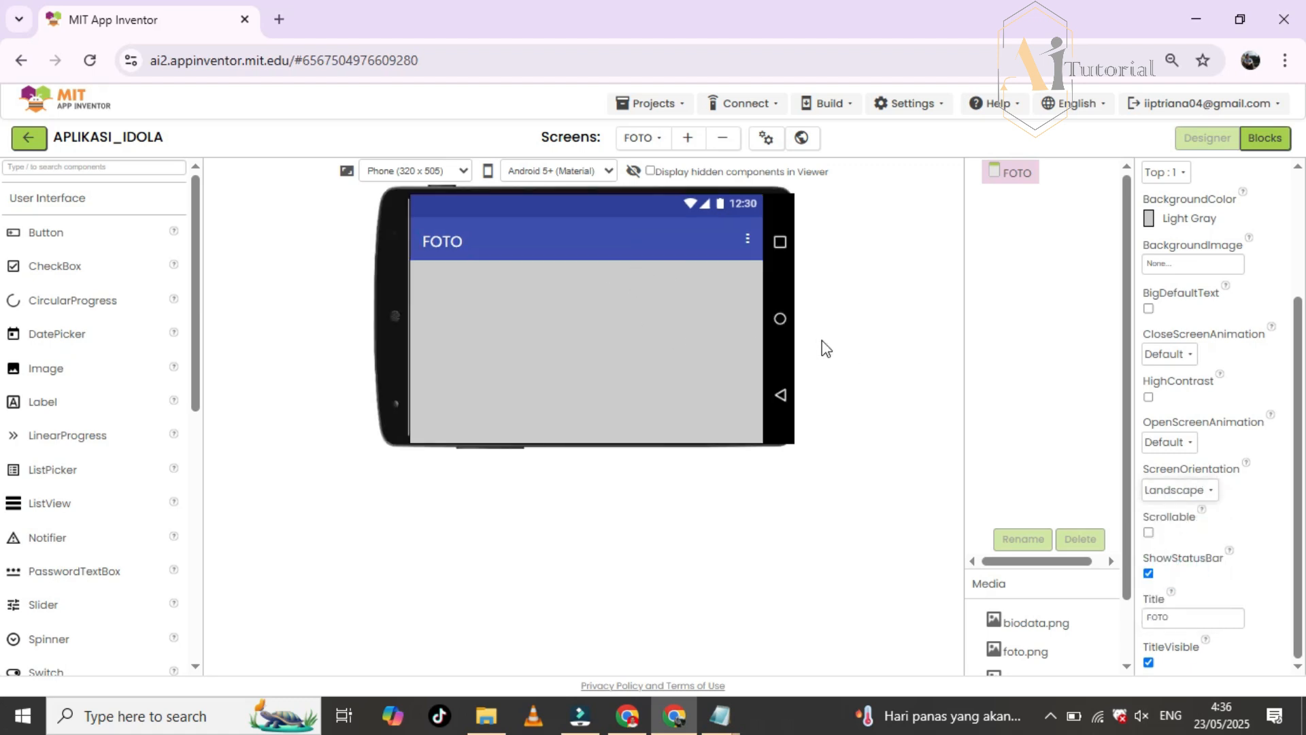
click(1177, 492)
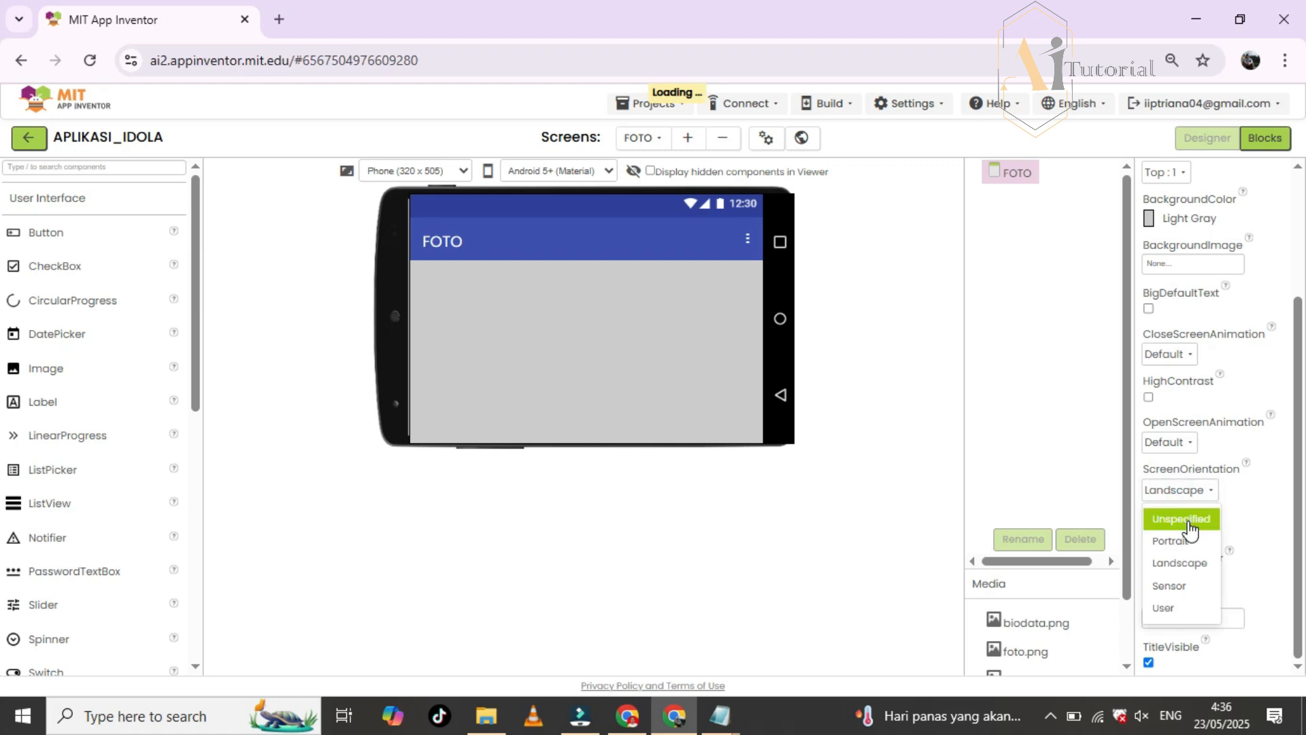
click(1188, 523)
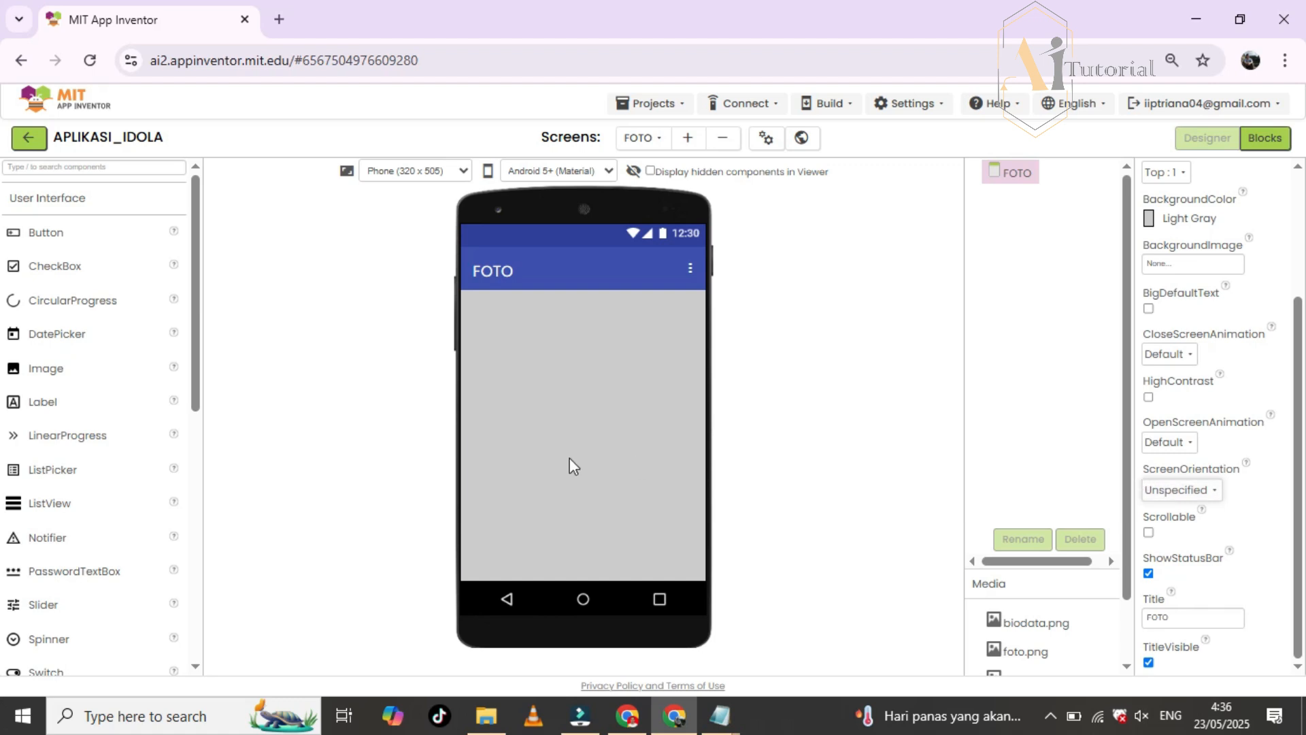
- Add a VerticalScrollArrangement layout to the FOTO screen
click(132, 197)
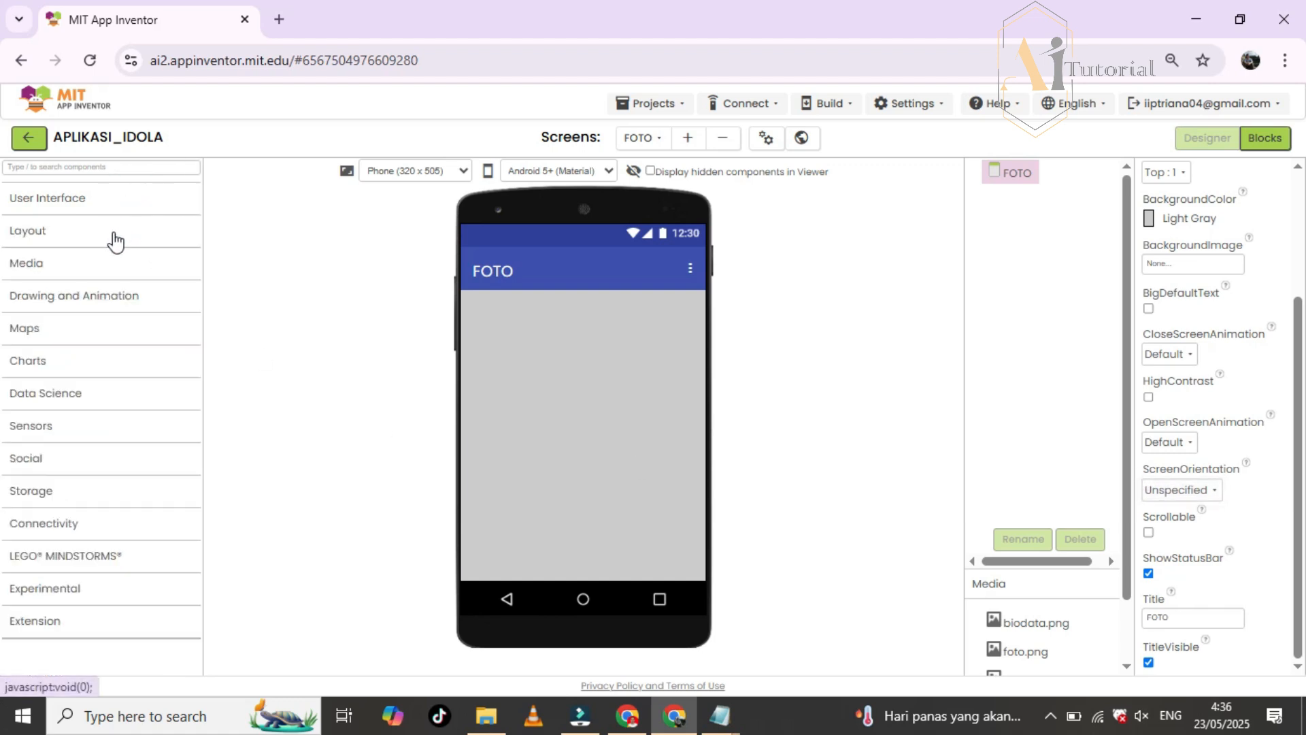
click(114, 235)
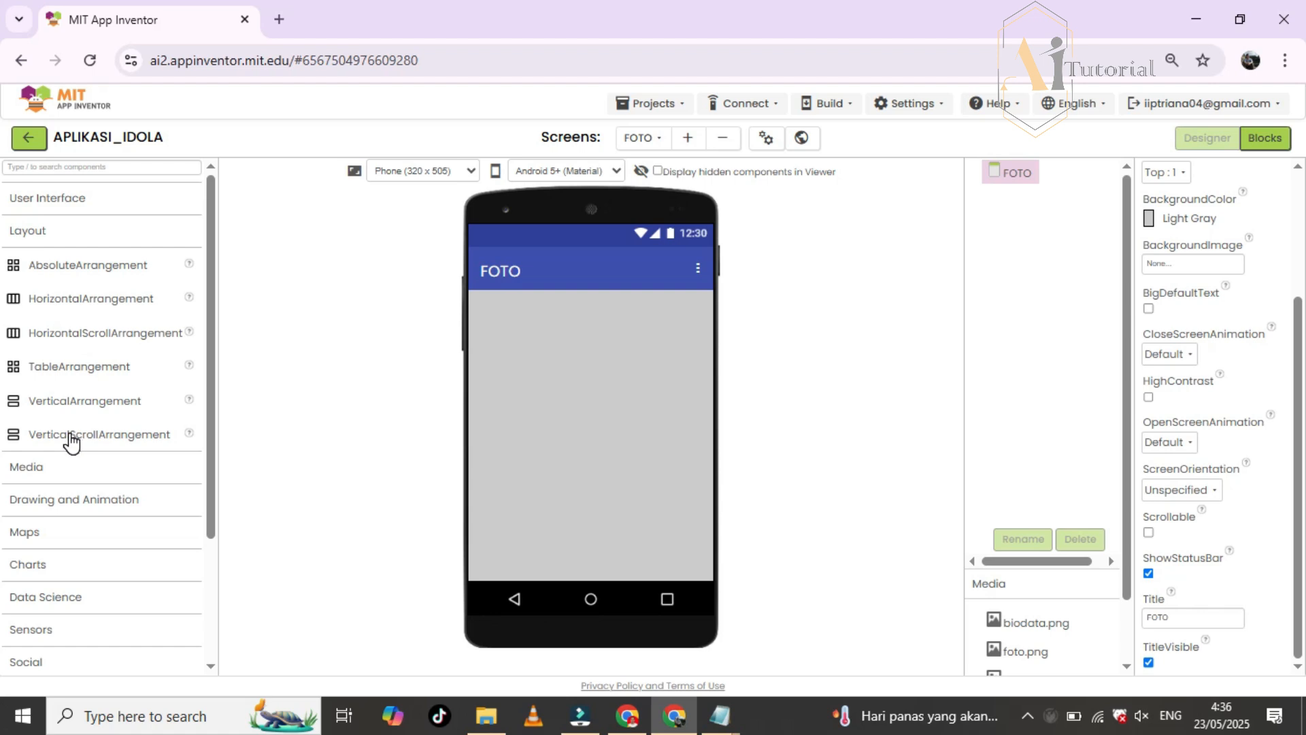
drag(71, 442, 557, 349)
click(589, 344)
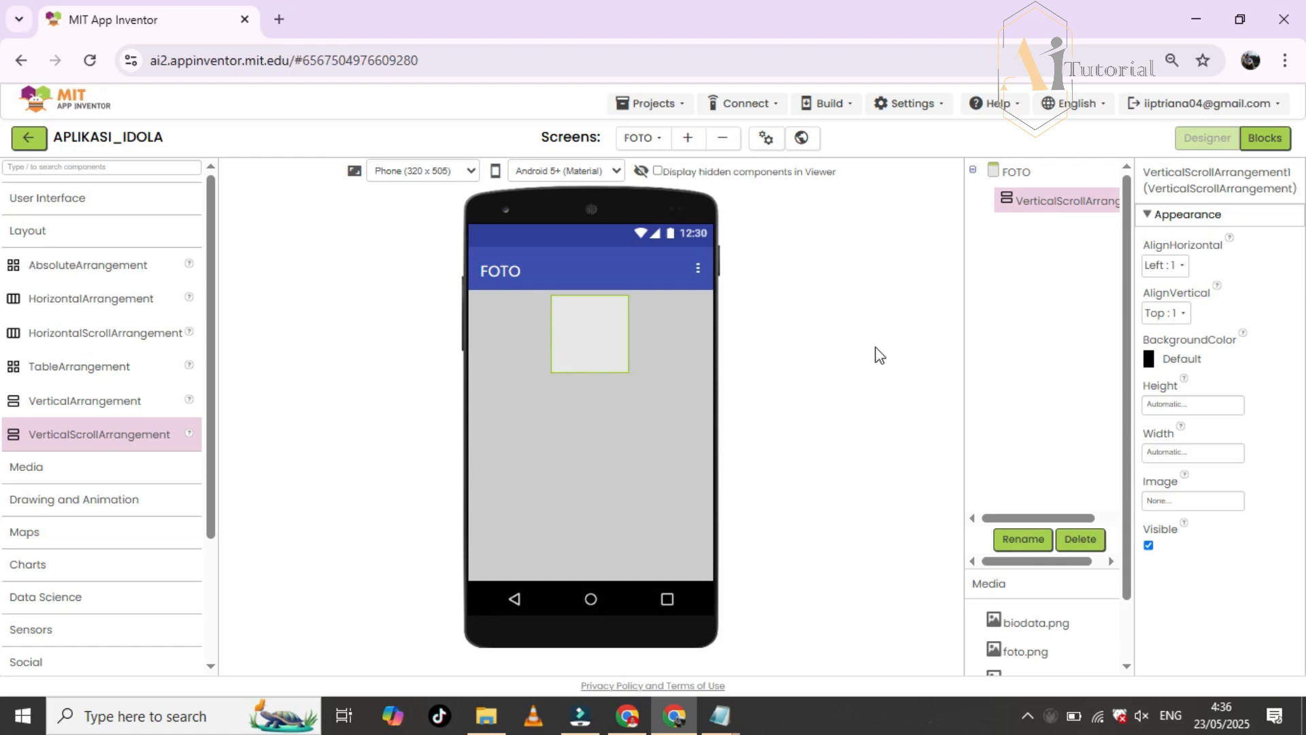
- Set the vertical scroll arrangement's horizontal alignment to Center and its background colour to Light Gray
click(1173, 266)
click(1179, 316)
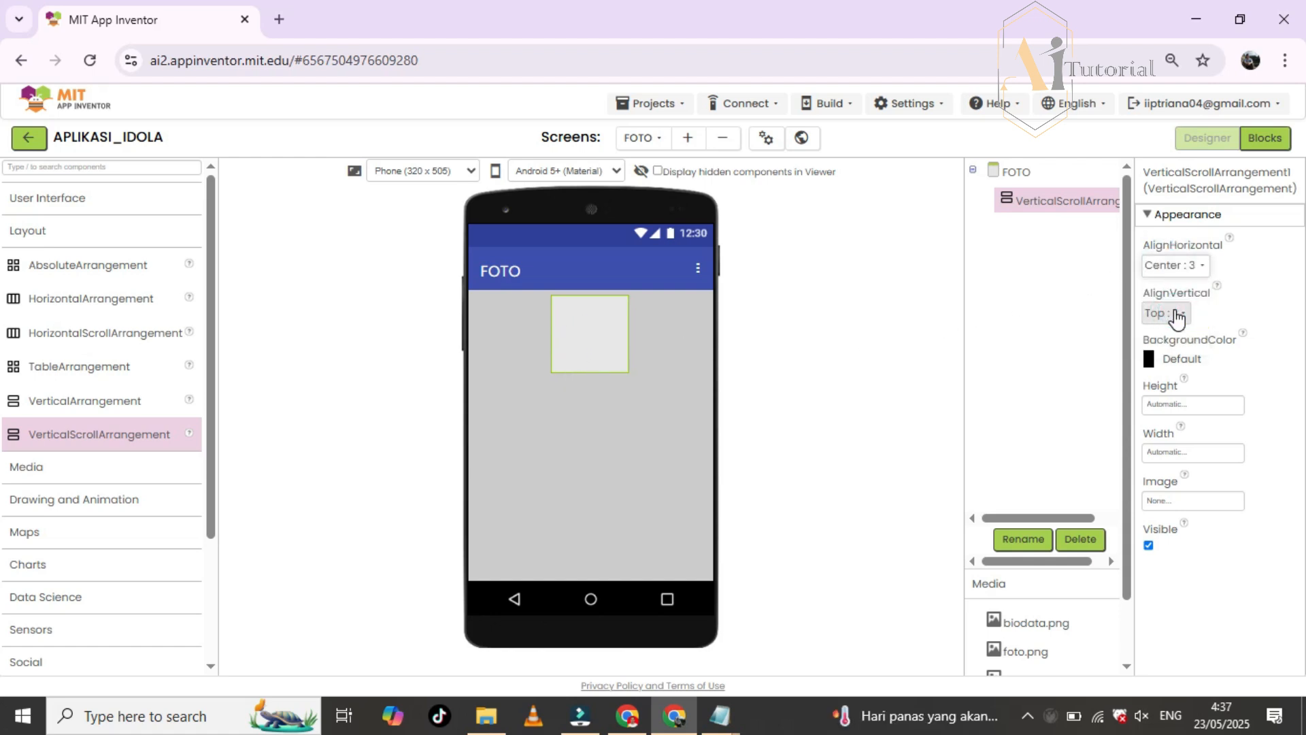
click(1149, 359)
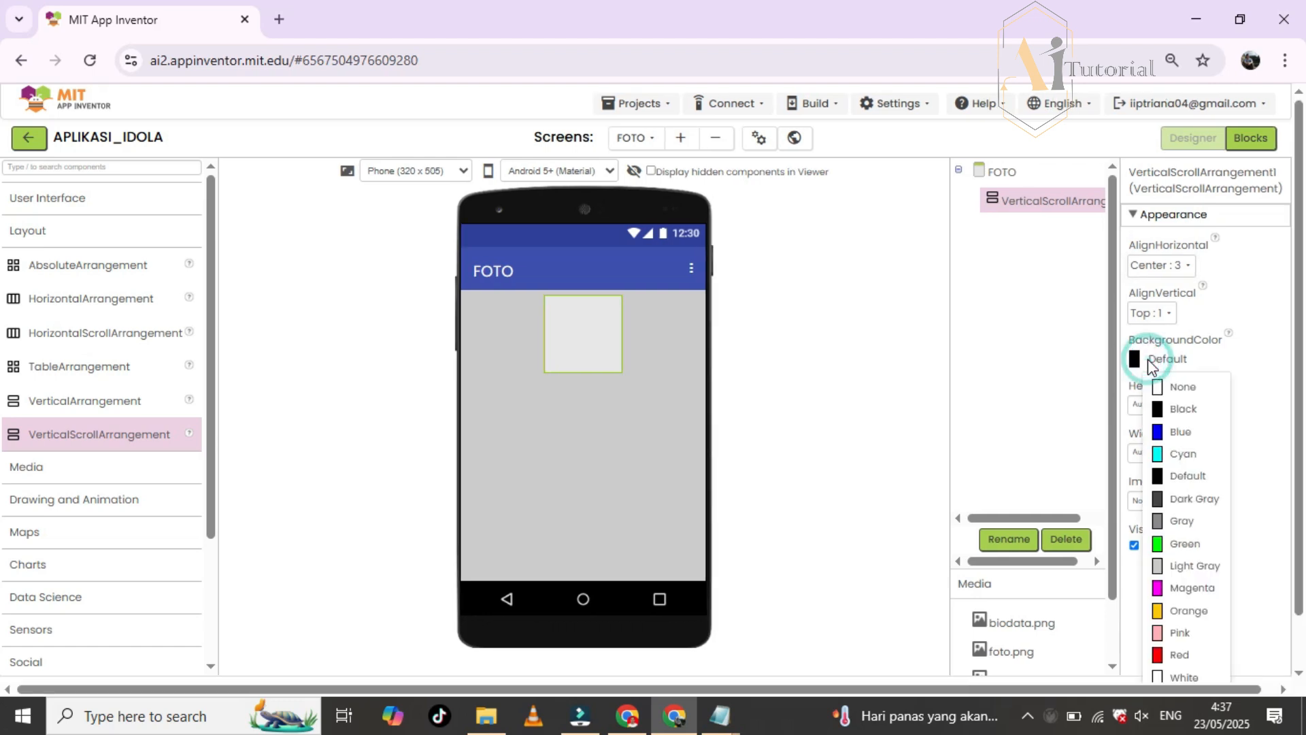
click(1185, 567)
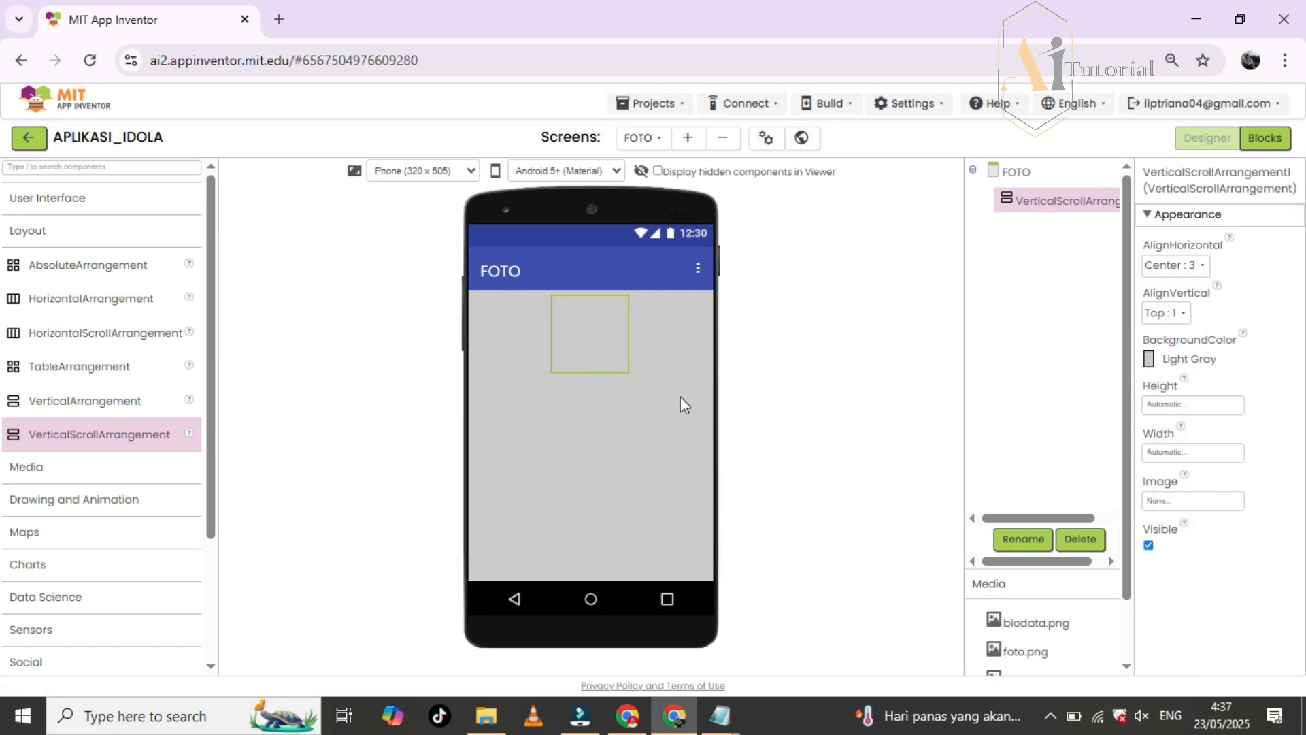
- Set both the height and the width of the vertical scroll arrangement to Fill parent
click(1168, 410)
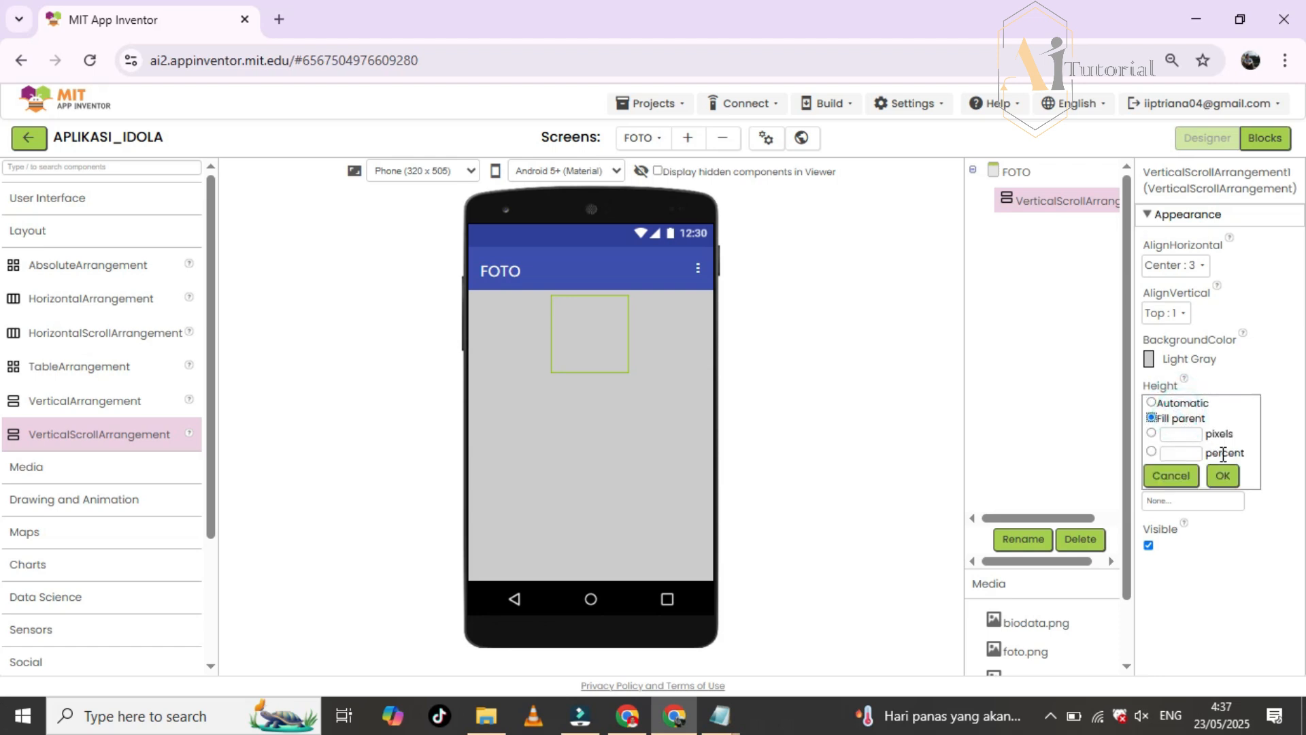
click(1222, 475)
click(1181, 454)
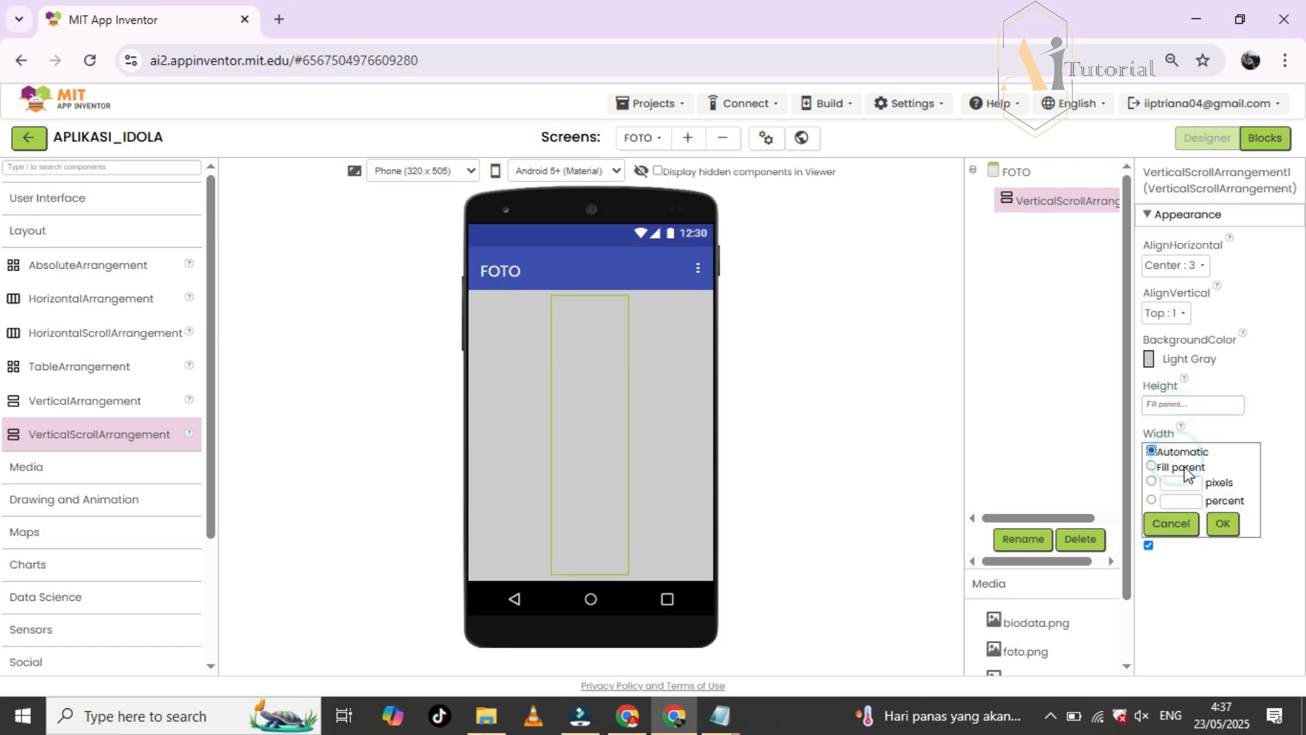
click(1184, 468)
click(1222, 523)
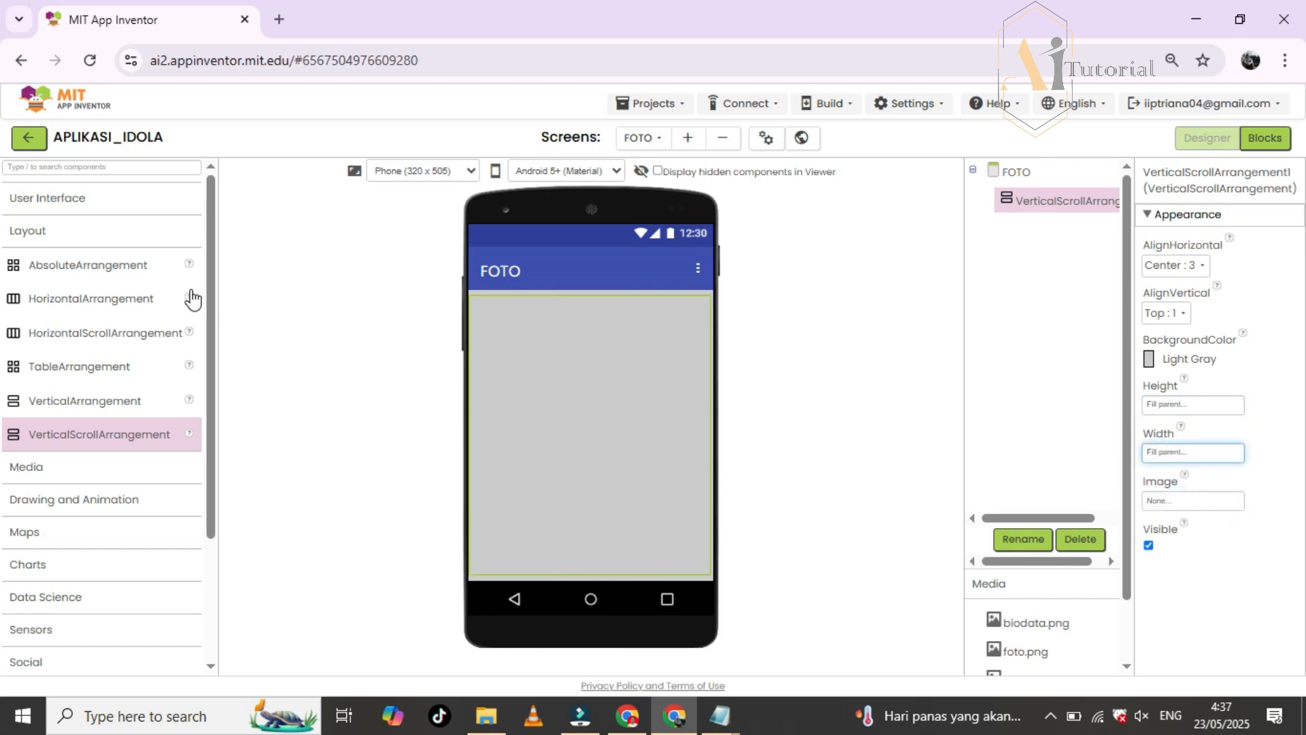
- Add a Button to the FOTO screen directly below the vertical scroll arrangement
click(87, 232)
click(87, 199)
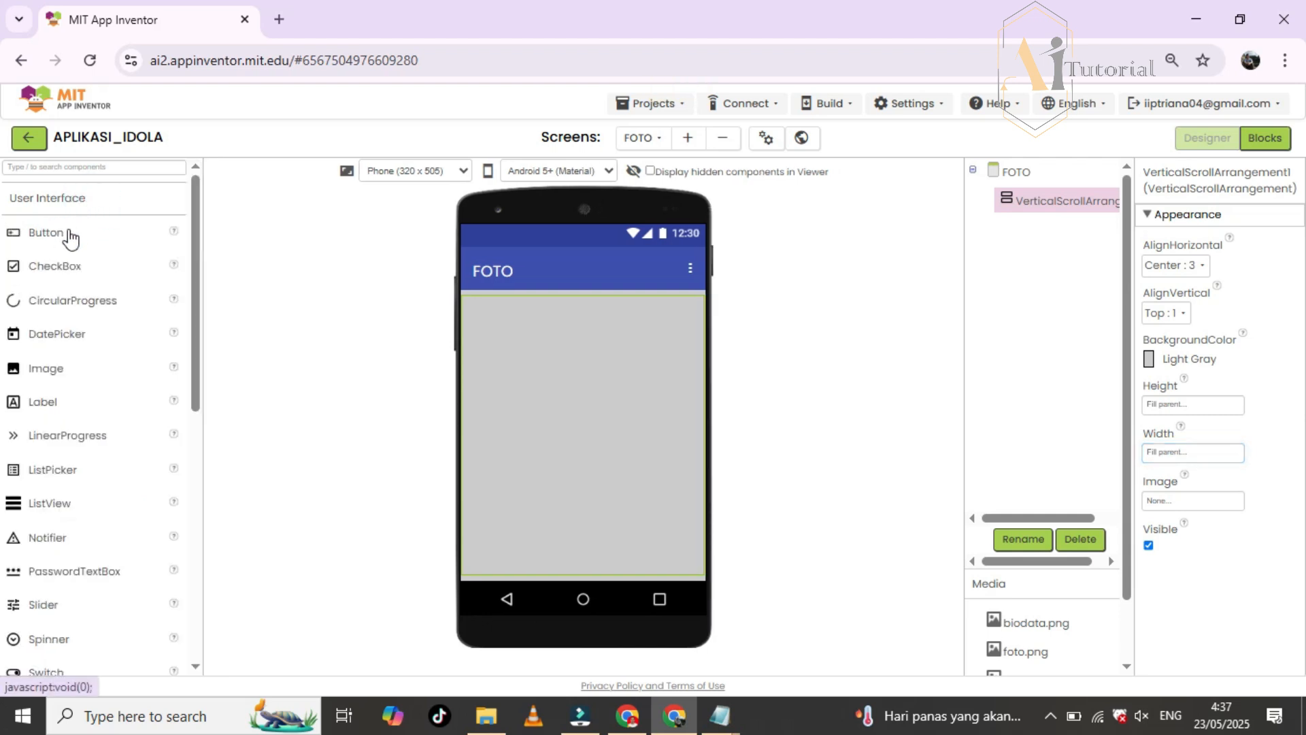
drag(68, 233, 575, 584)
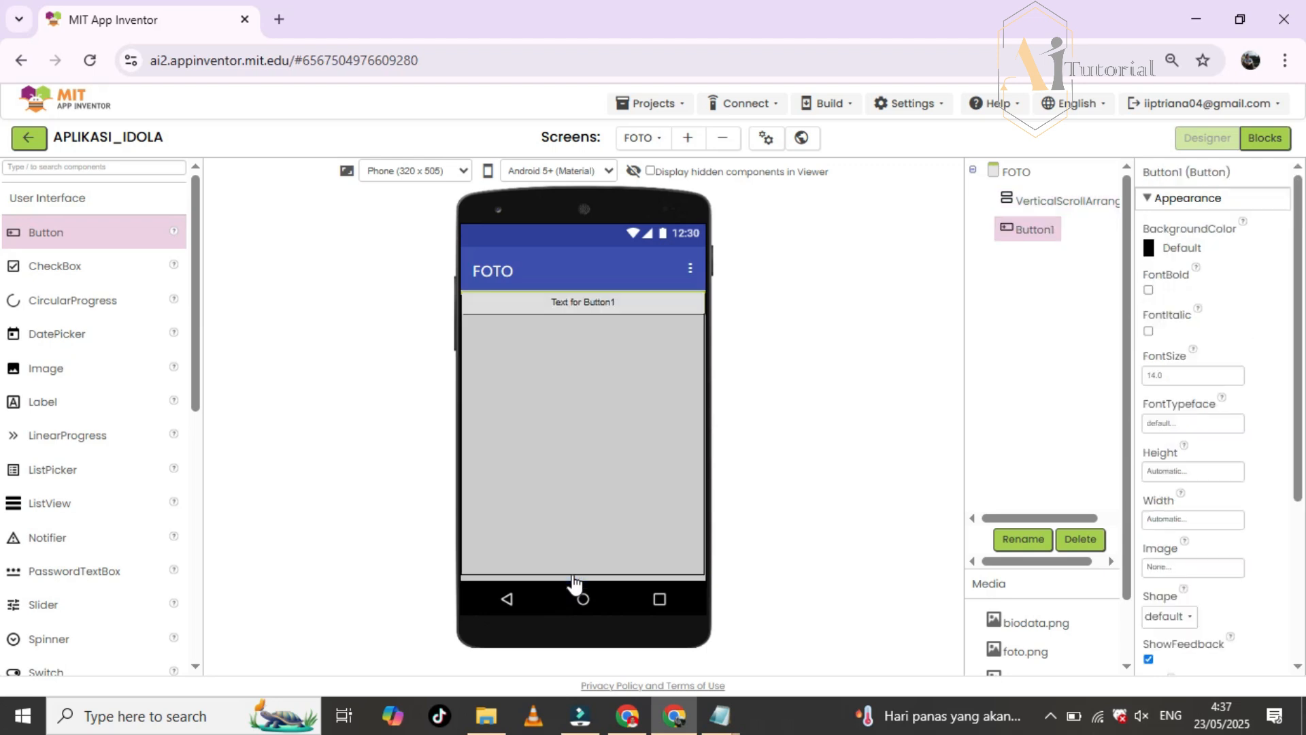
click(566, 562)
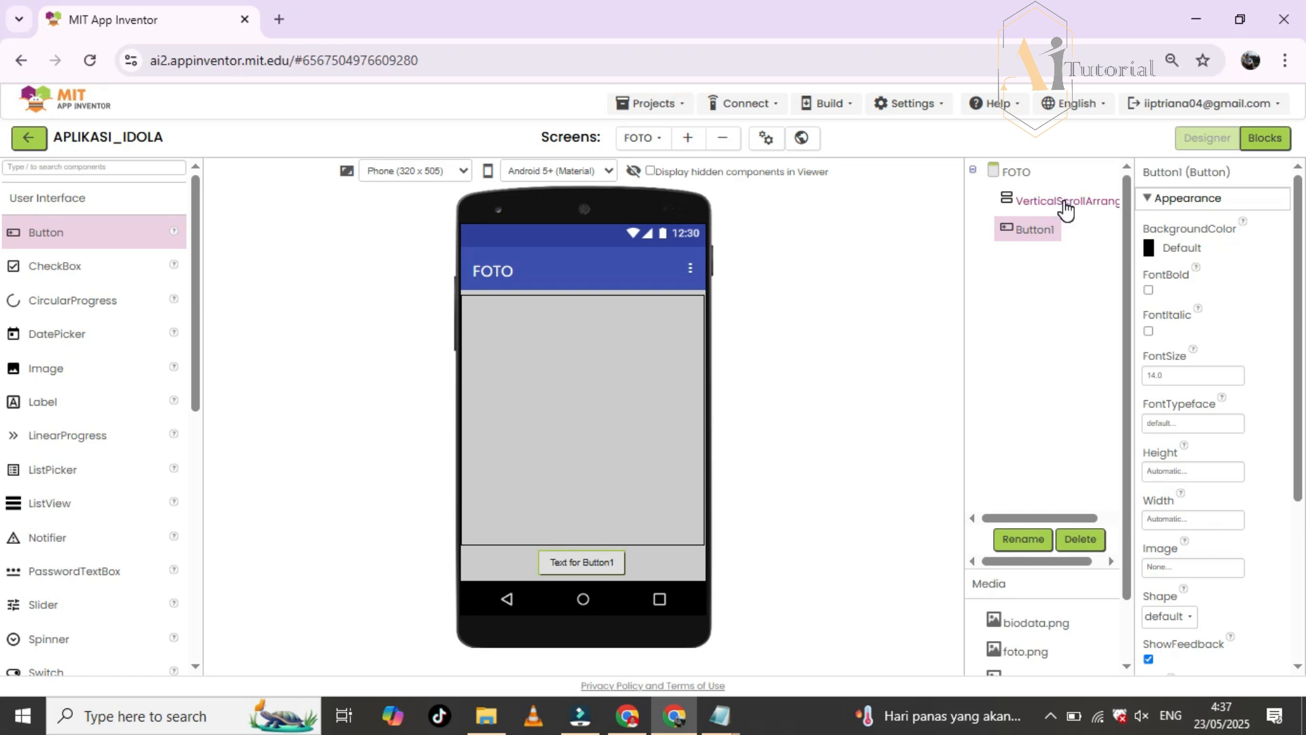
- Give the button a Dark Gray background and a bold monospace font
click(575, 564)
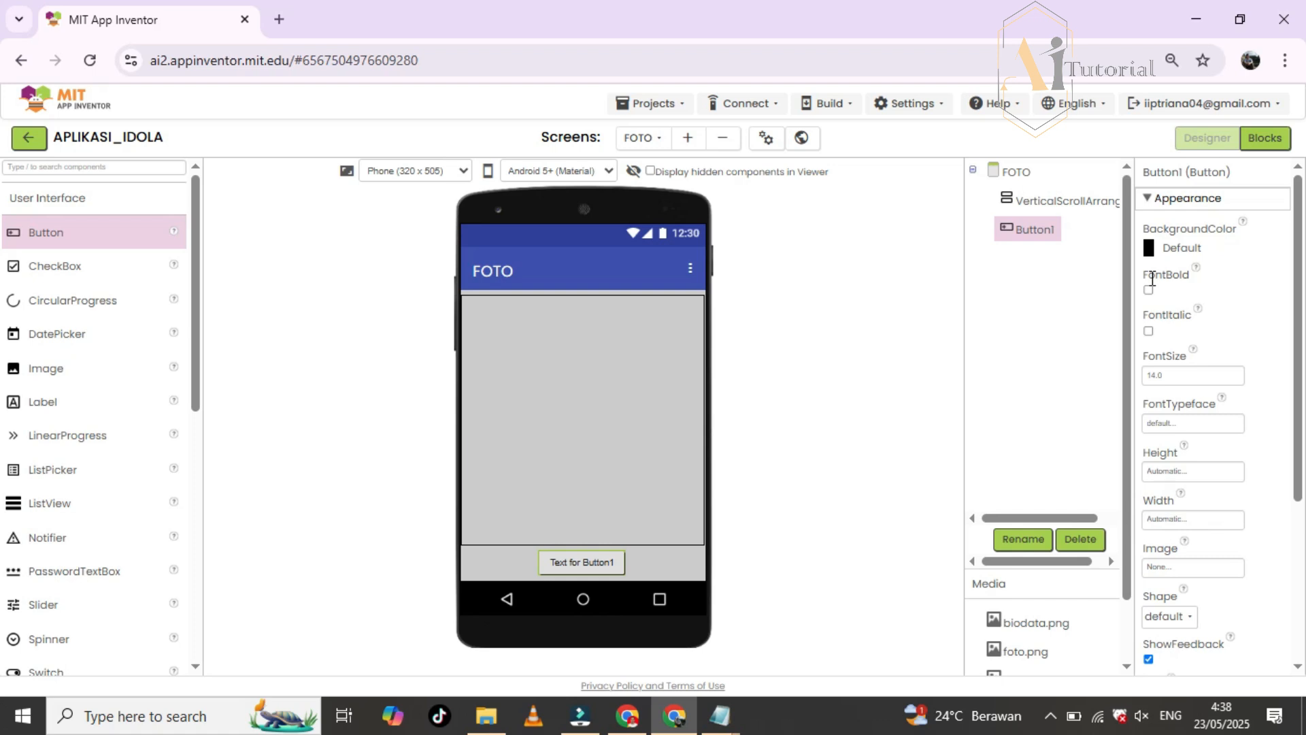
click(1186, 251)
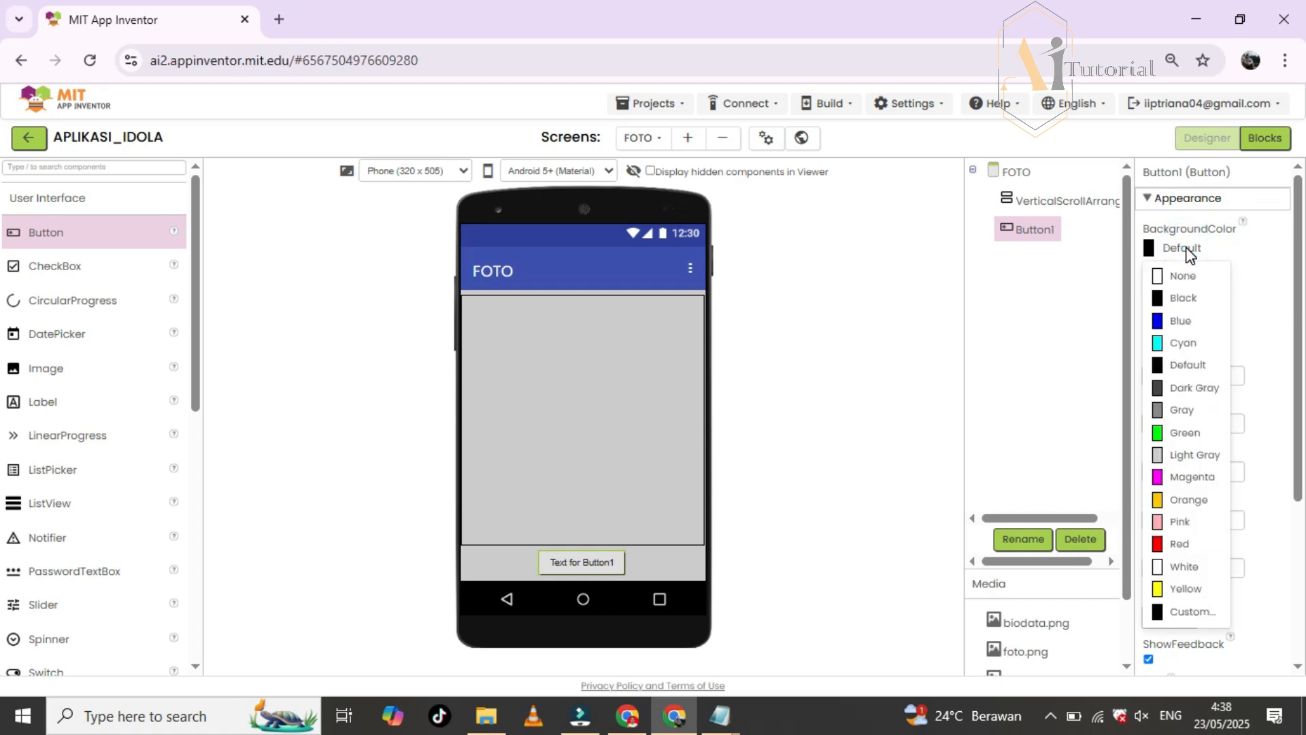
click(1182, 387)
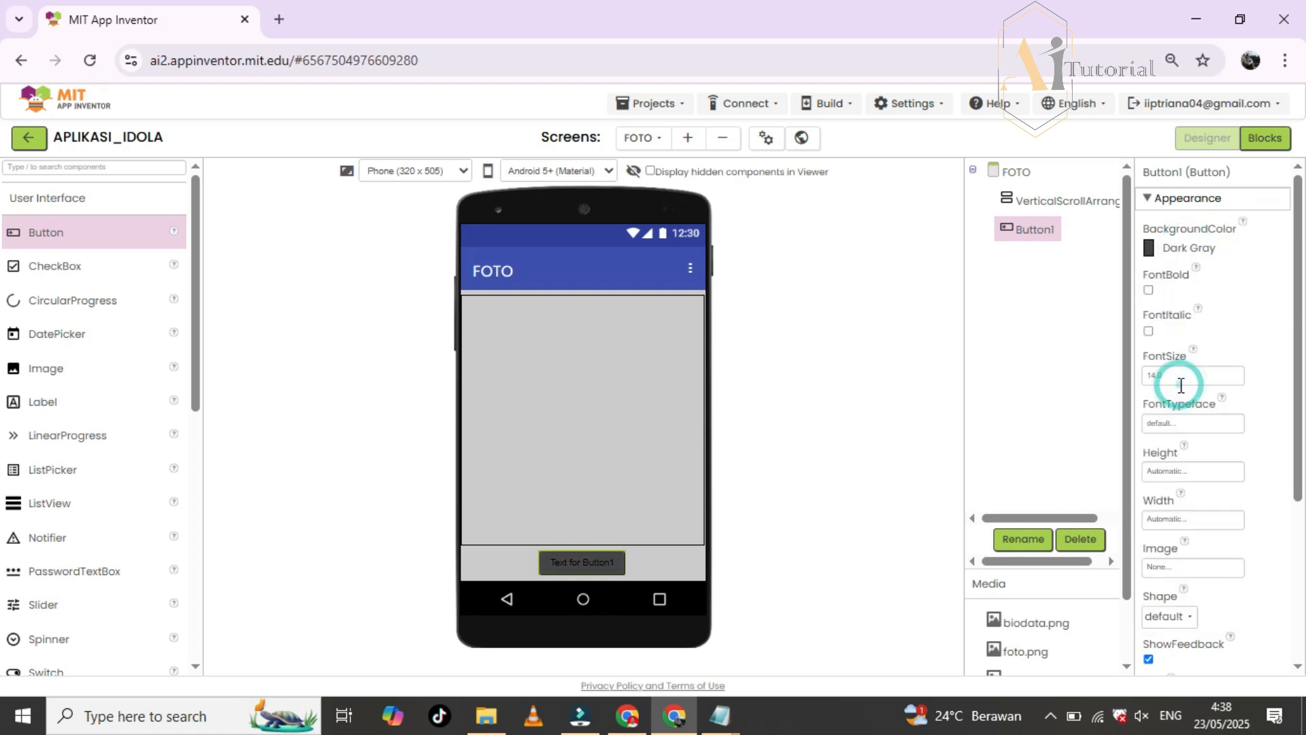
click(1149, 290)
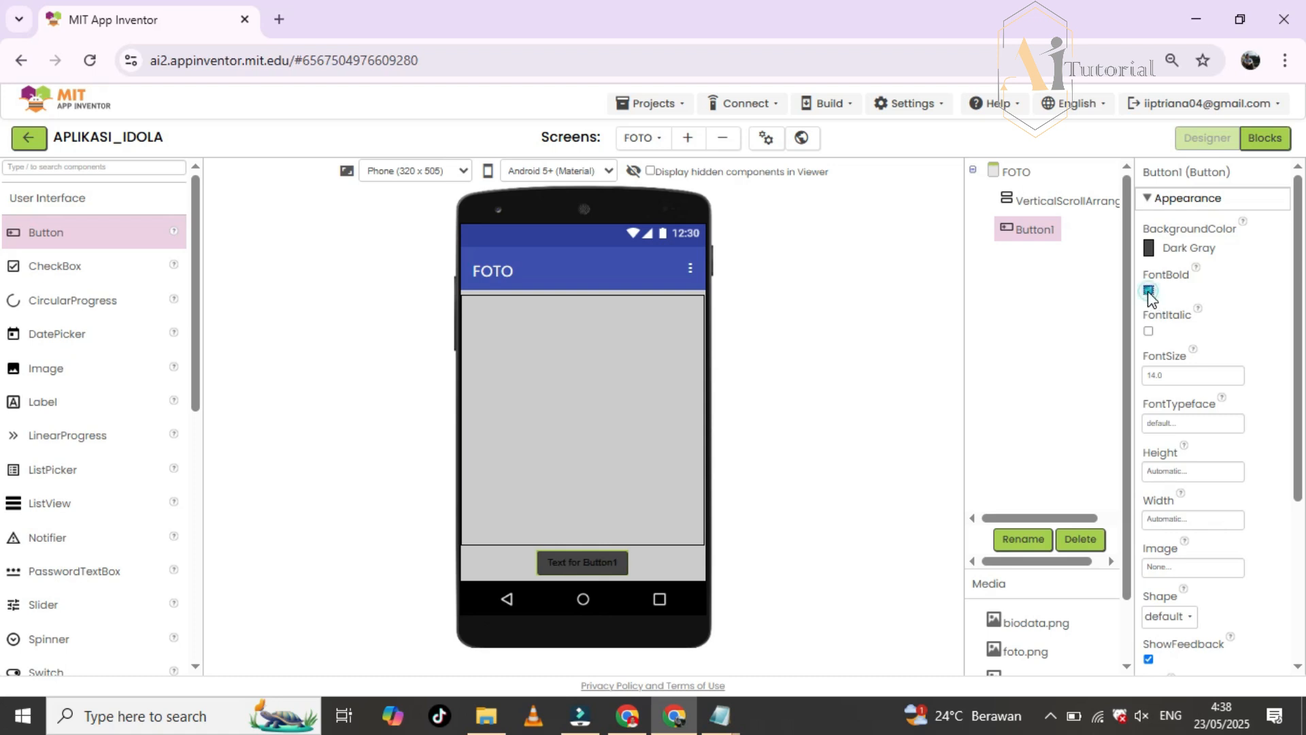
click(1181, 425)
click(1179, 459)
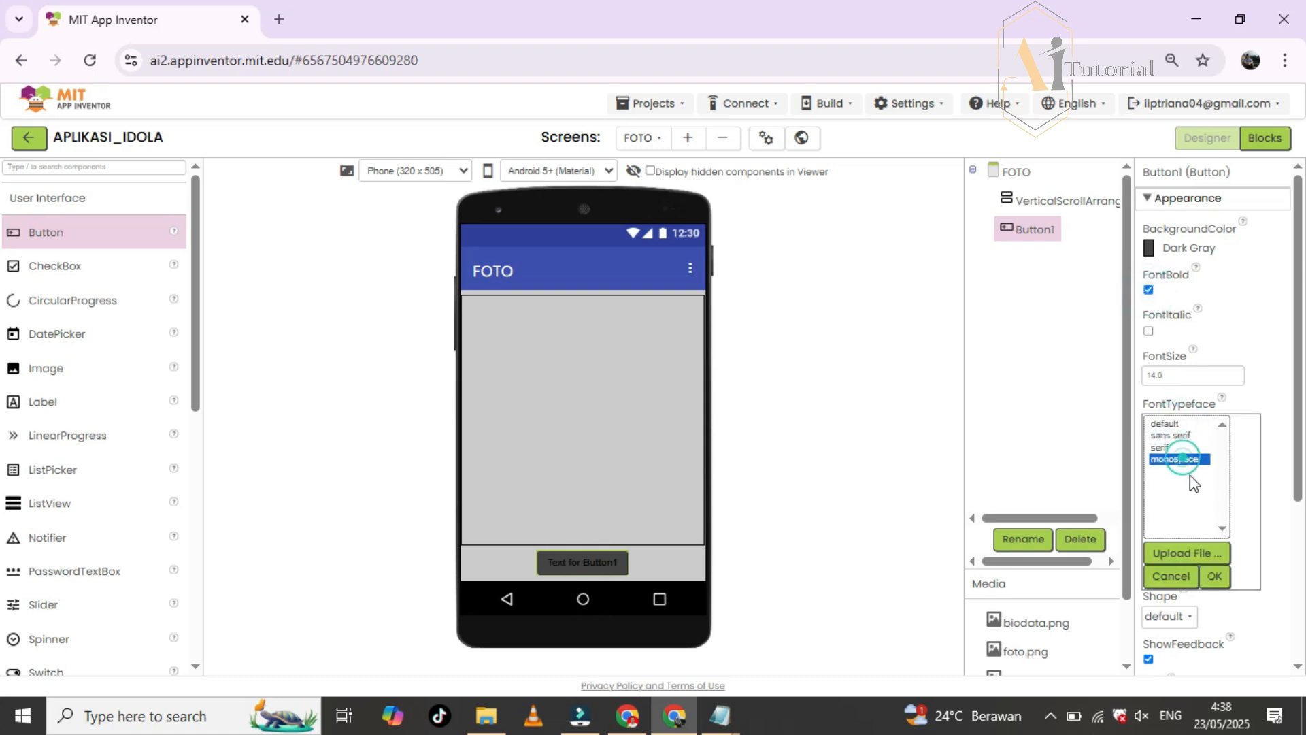
click(1215, 571)
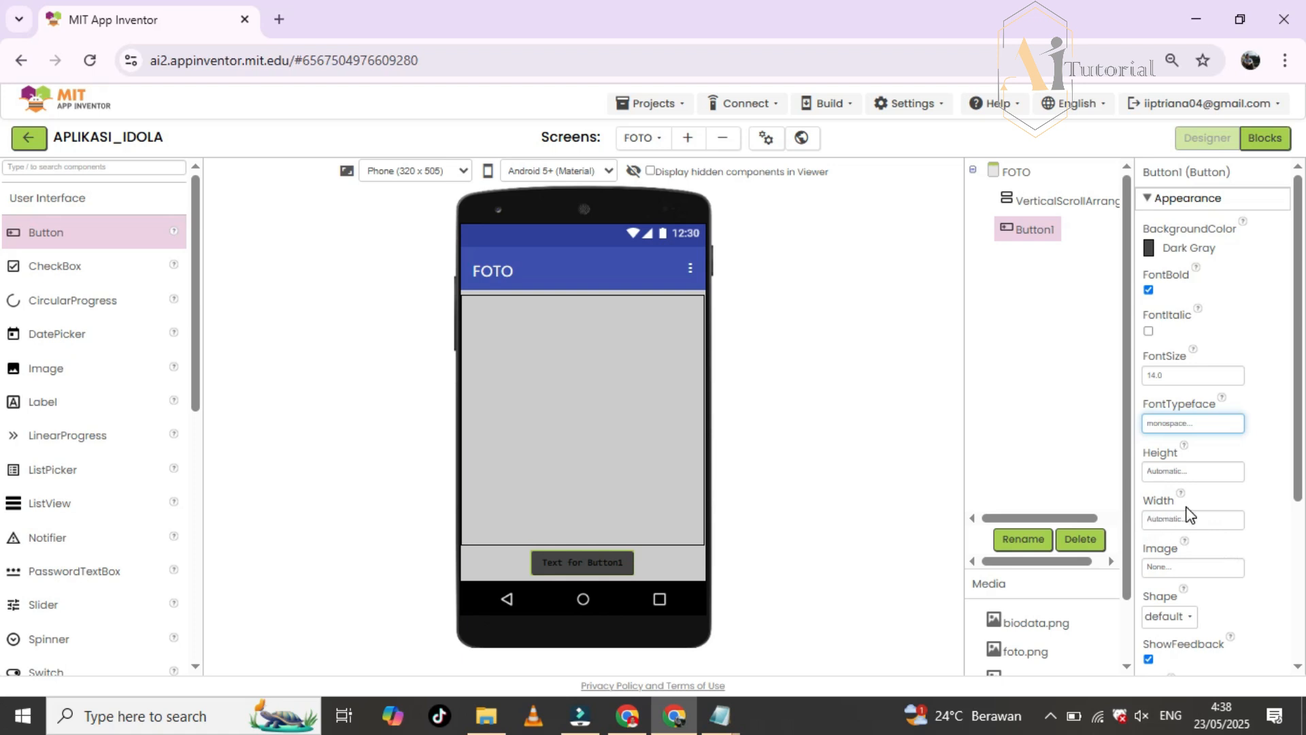
- Set the button's text to "Menu Utama" and its shape to rounded
scroll(1231, 504, down, 4)
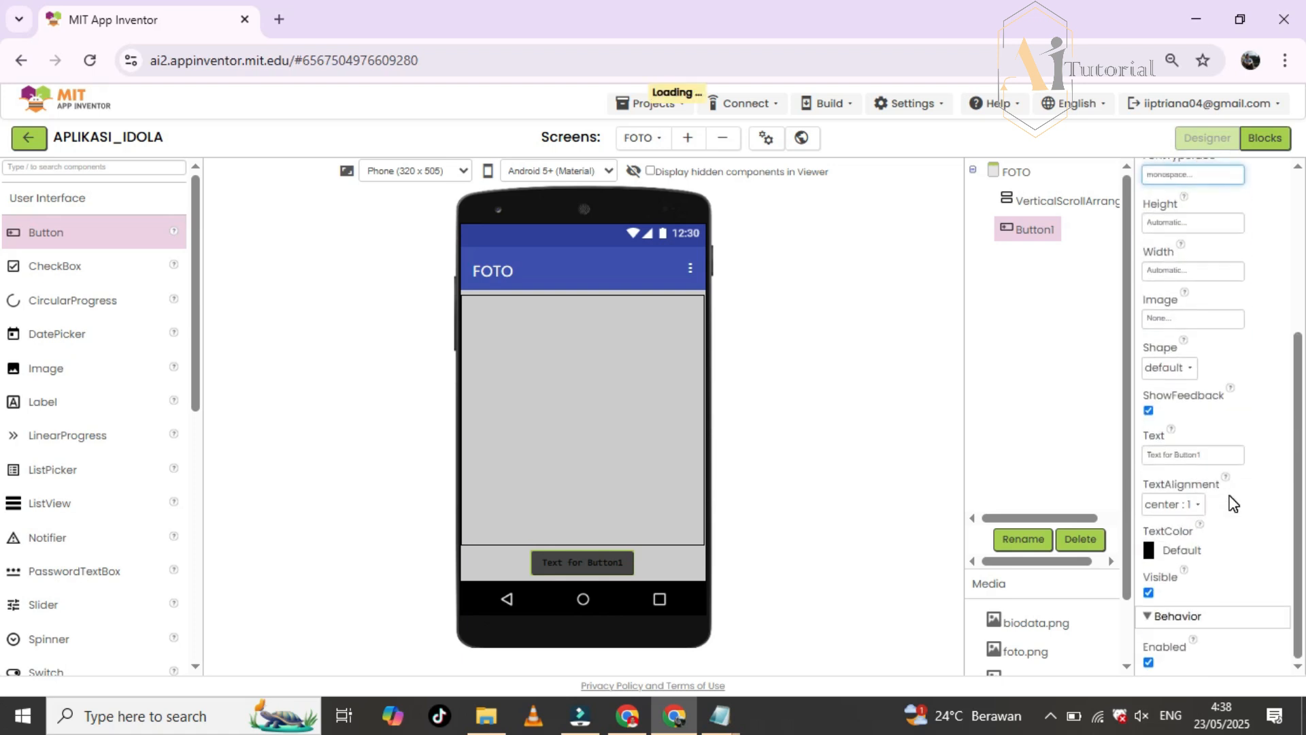
click(1223, 454)
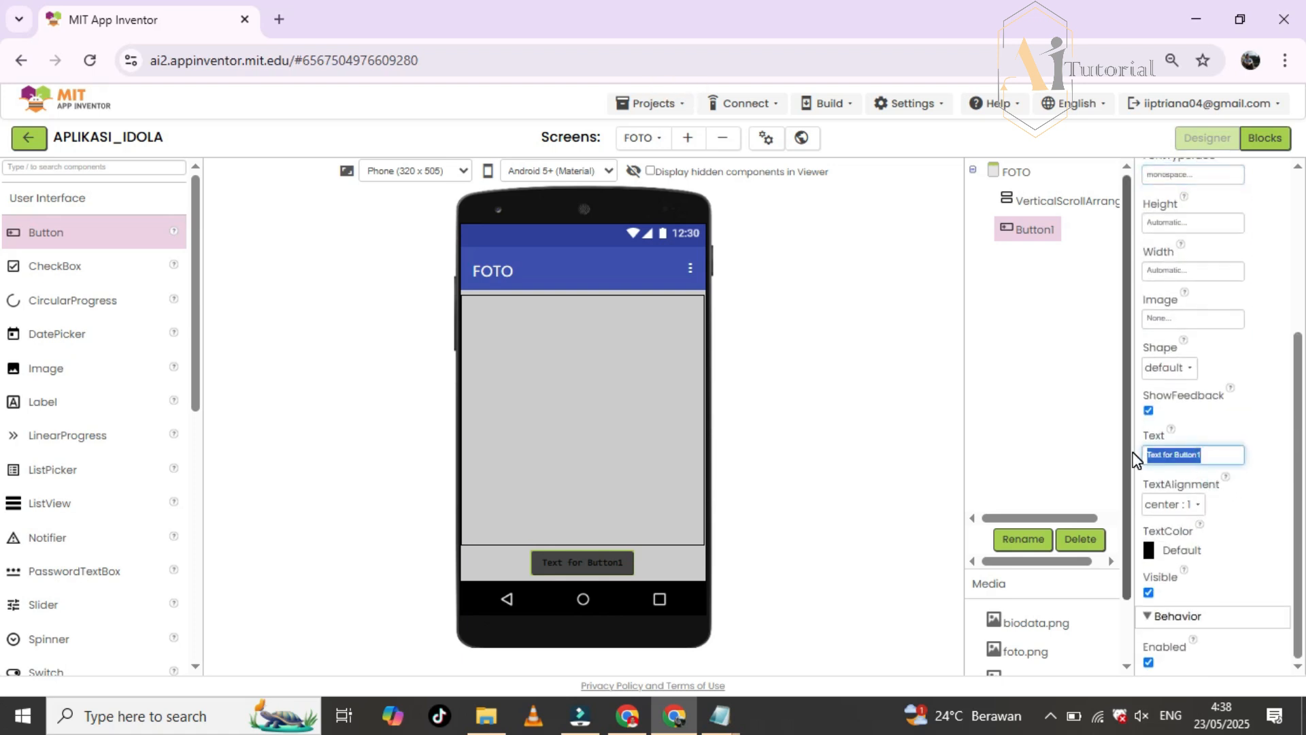
text(Menu Utama)
key(Return)
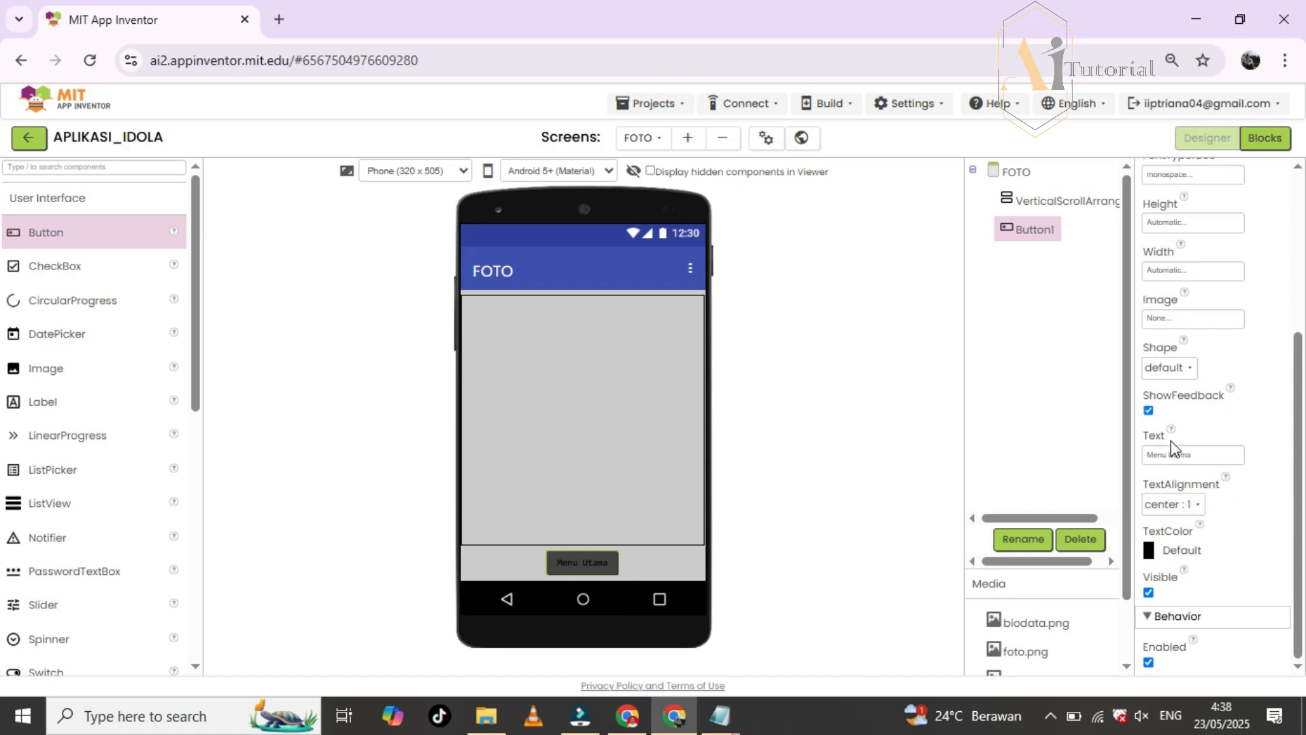
click(599, 565)
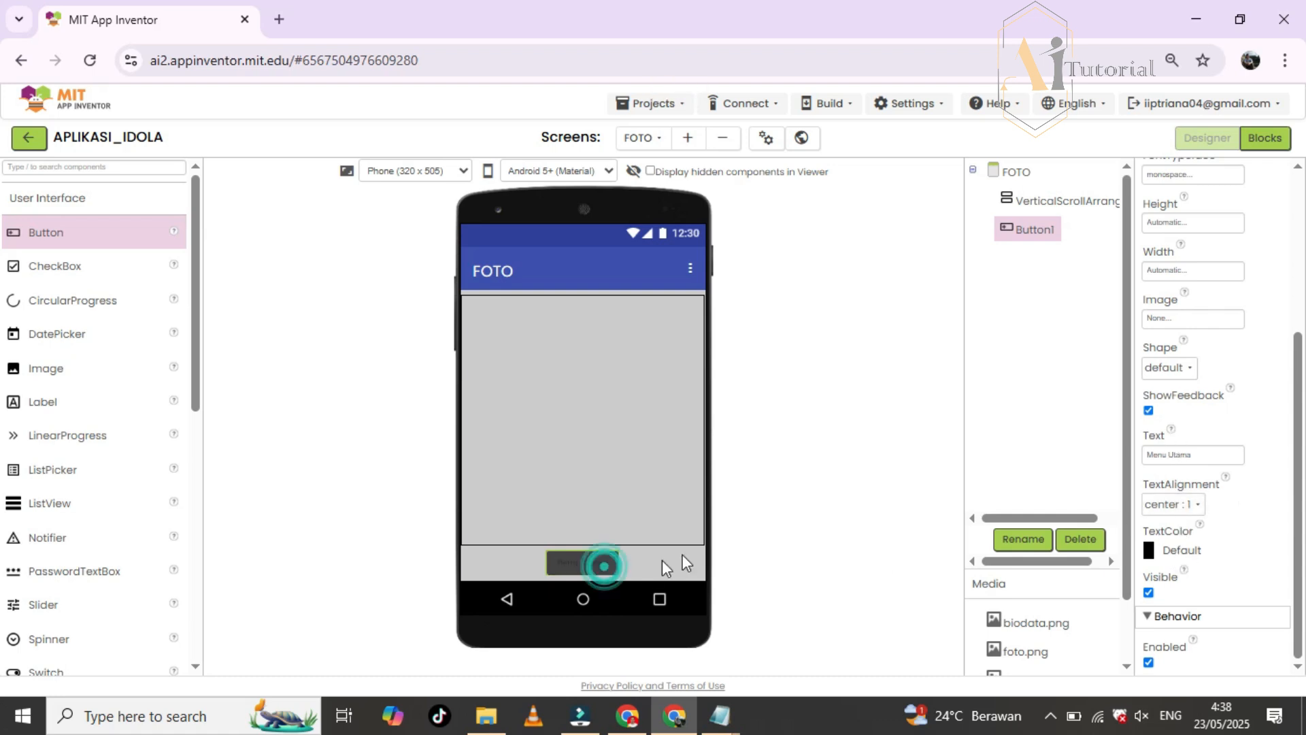
click(1173, 369)
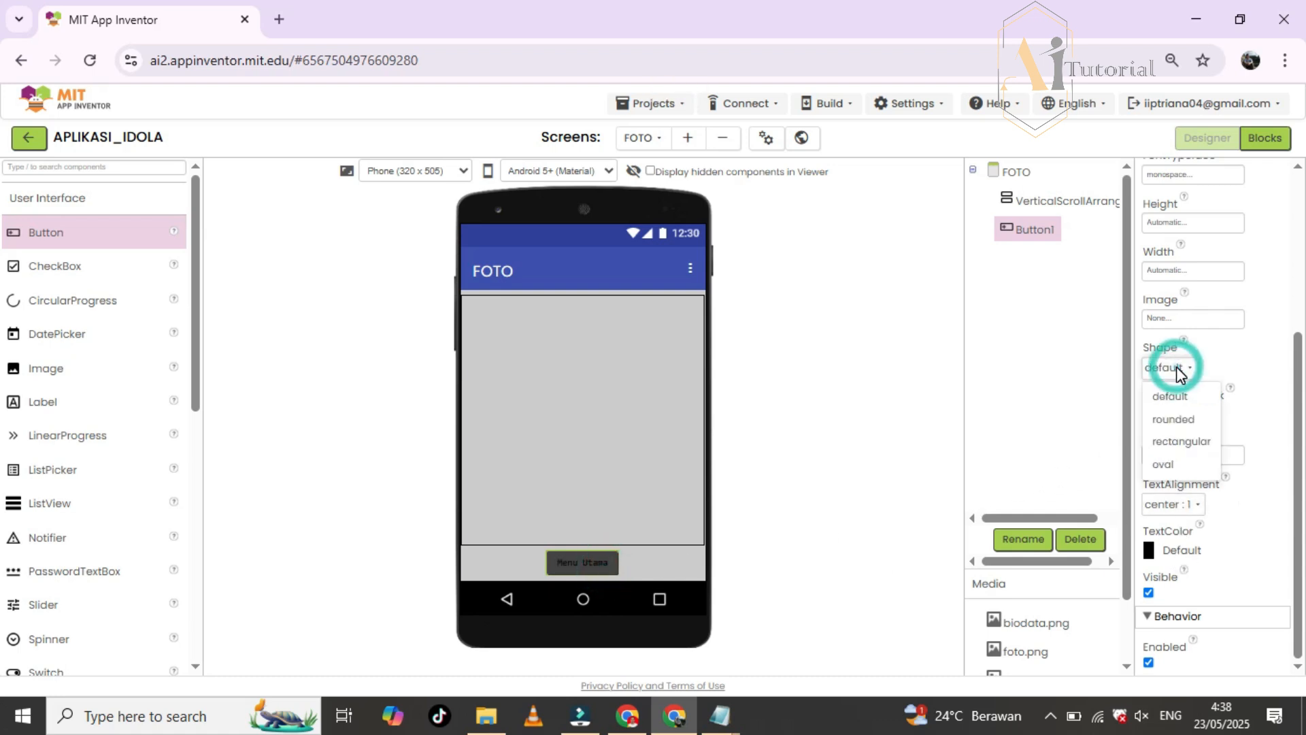
click(1170, 426)
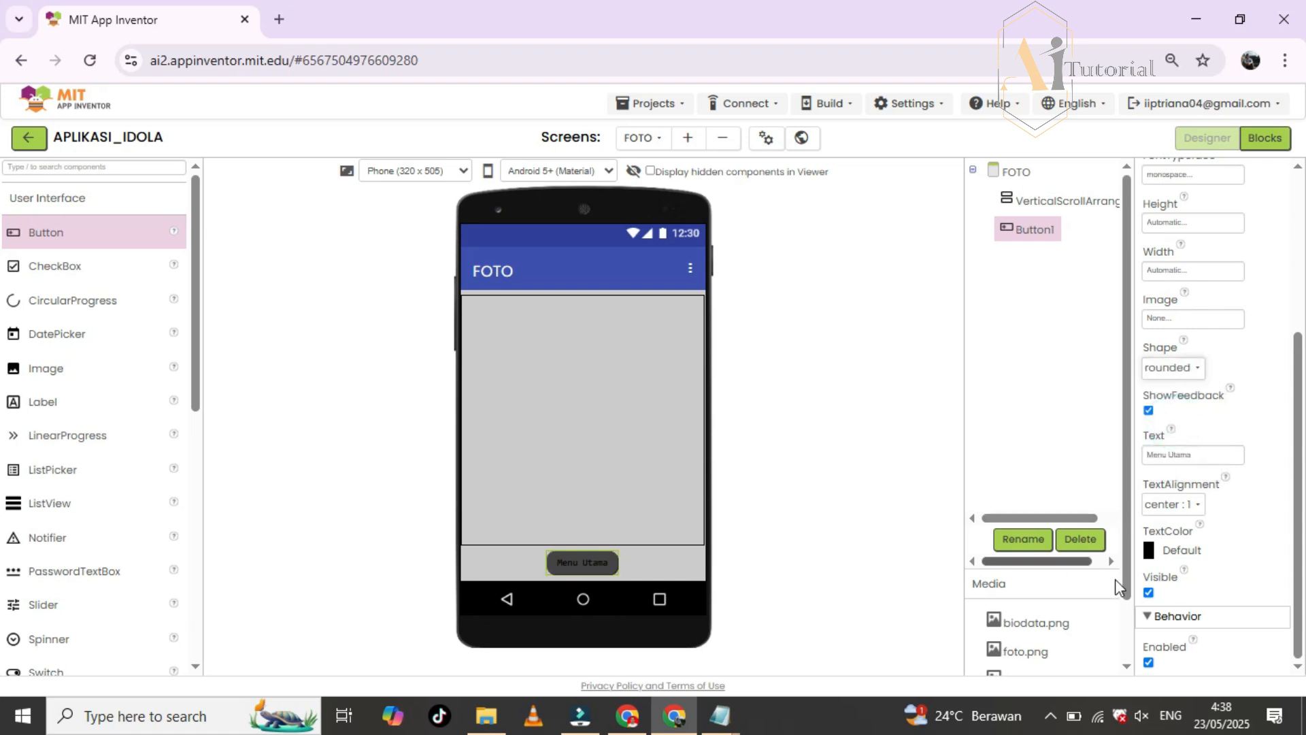
click(592, 572)
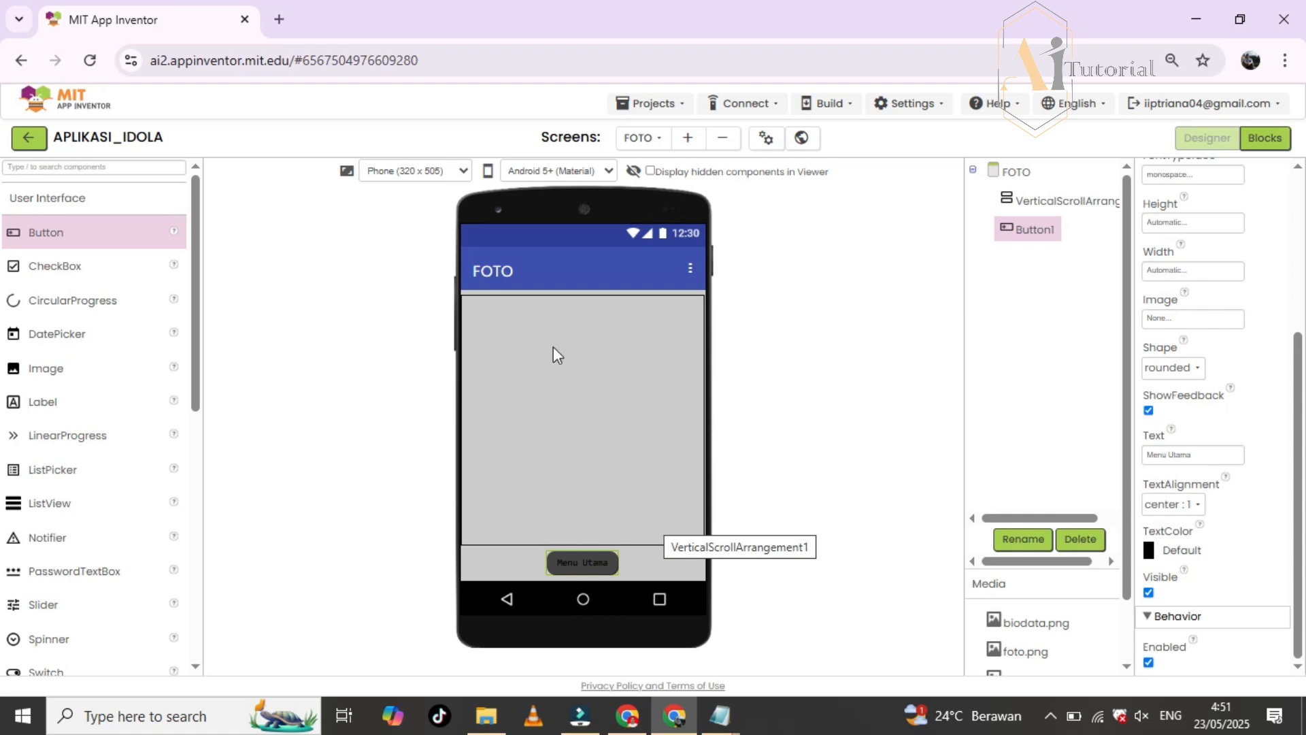
- Check the available picture files in File Explorer, and place an Image with a Label beneath it inside the vertical scroll arrangement
click(486, 716)
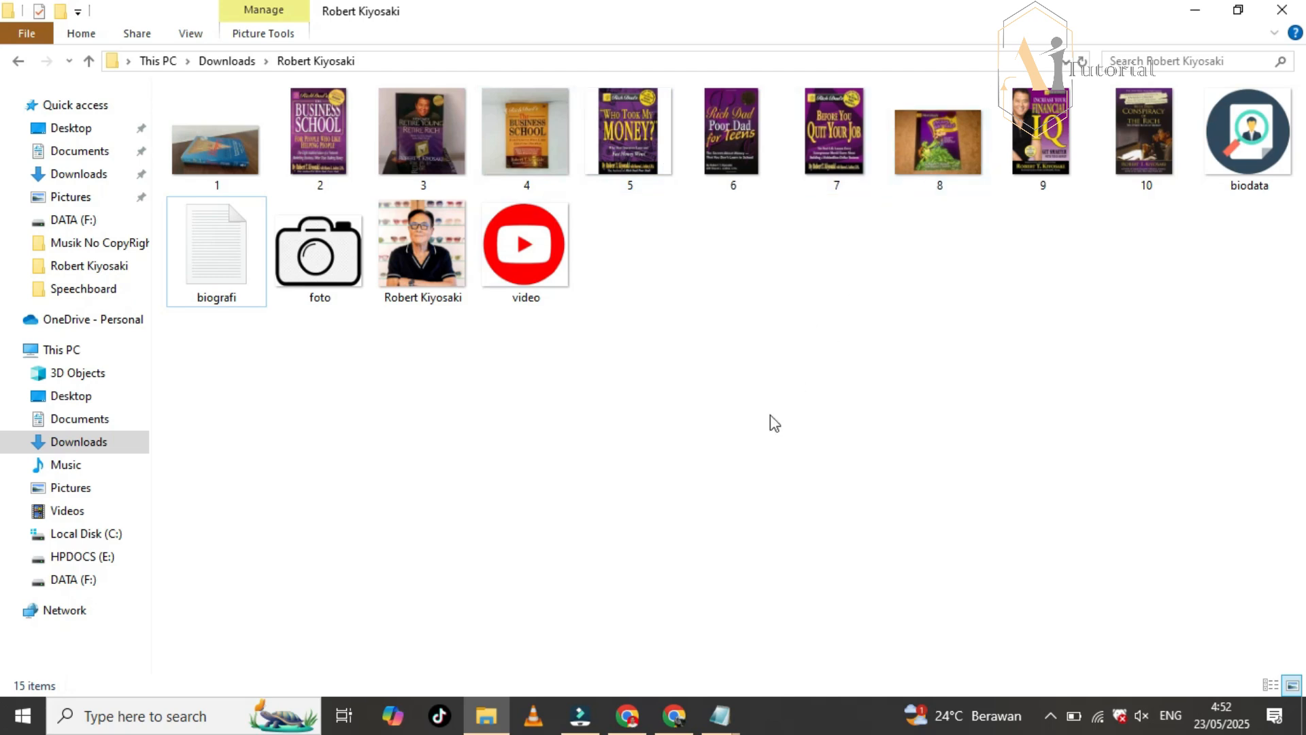
click(674, 716)
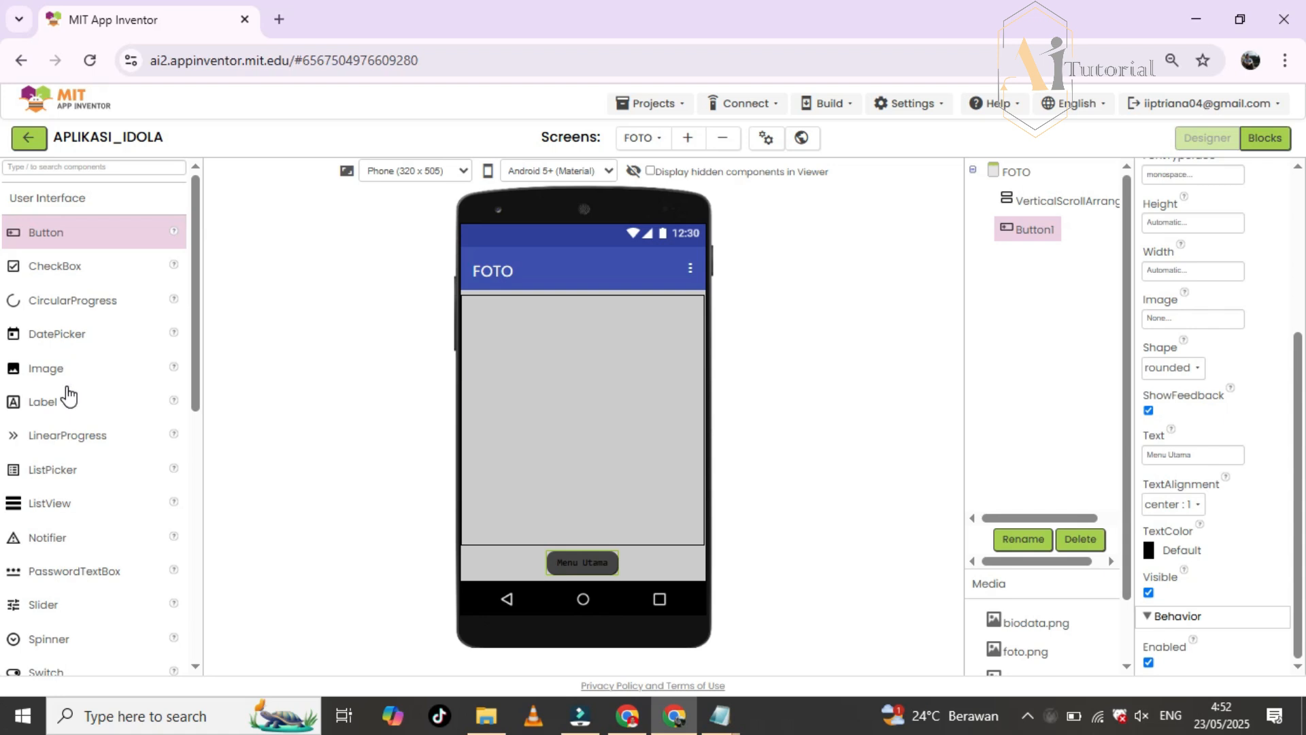
drag(51, 368, 601, 327)
drag(28, 415, 577, 382)
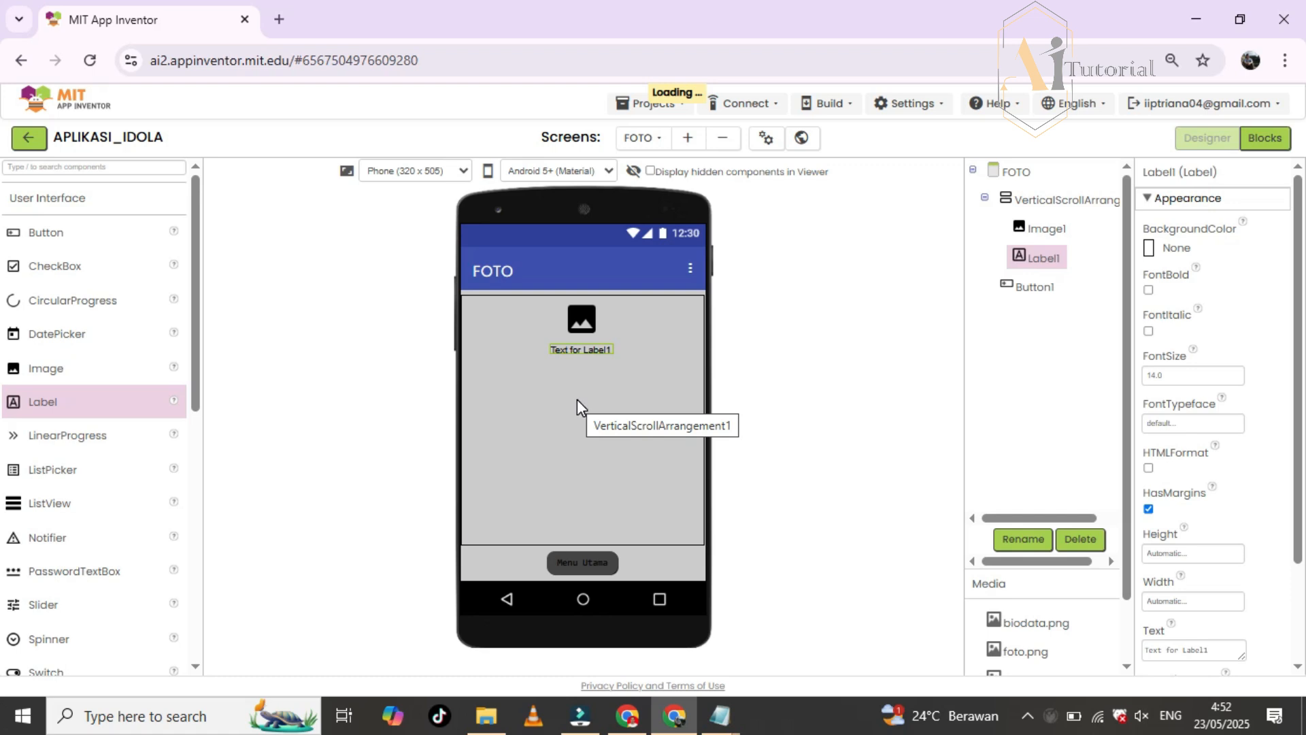
- Review the picture files in File Explorer again and add a second Image below the label in the vertical scroll arrangement
click(486, 716)
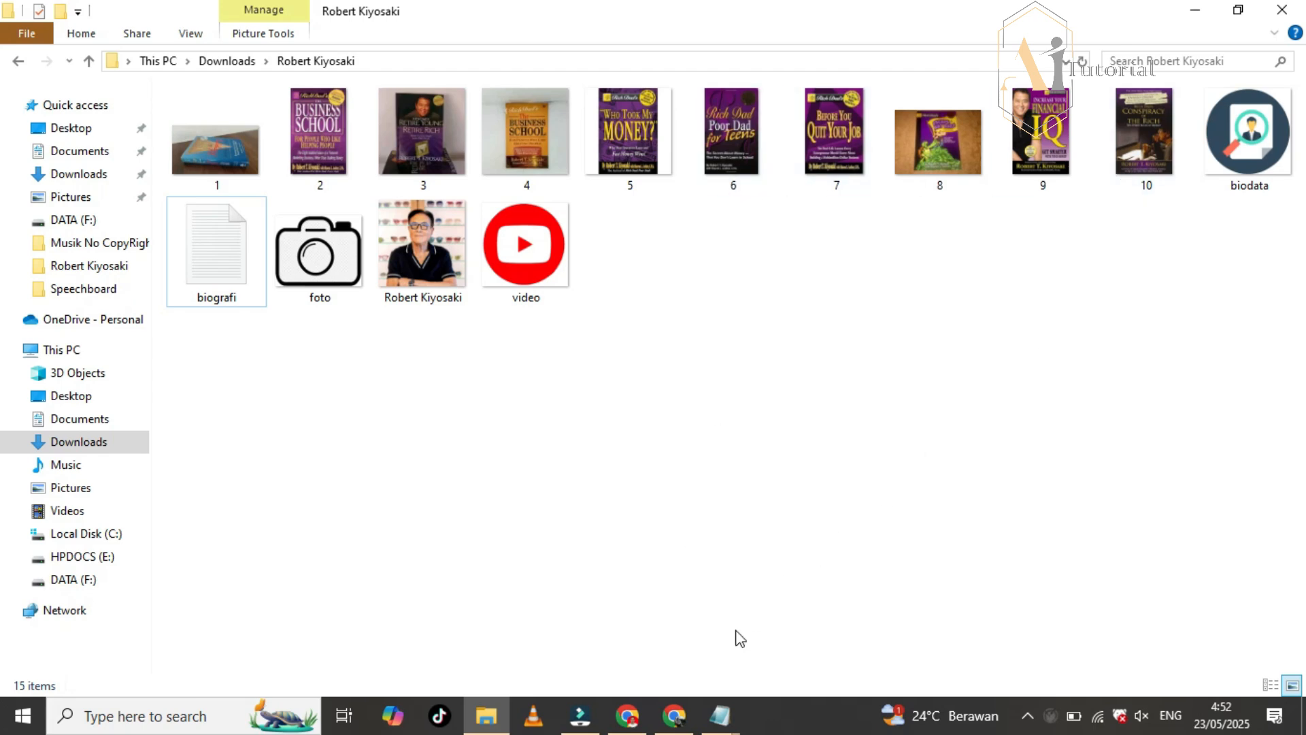
click(675, 717)
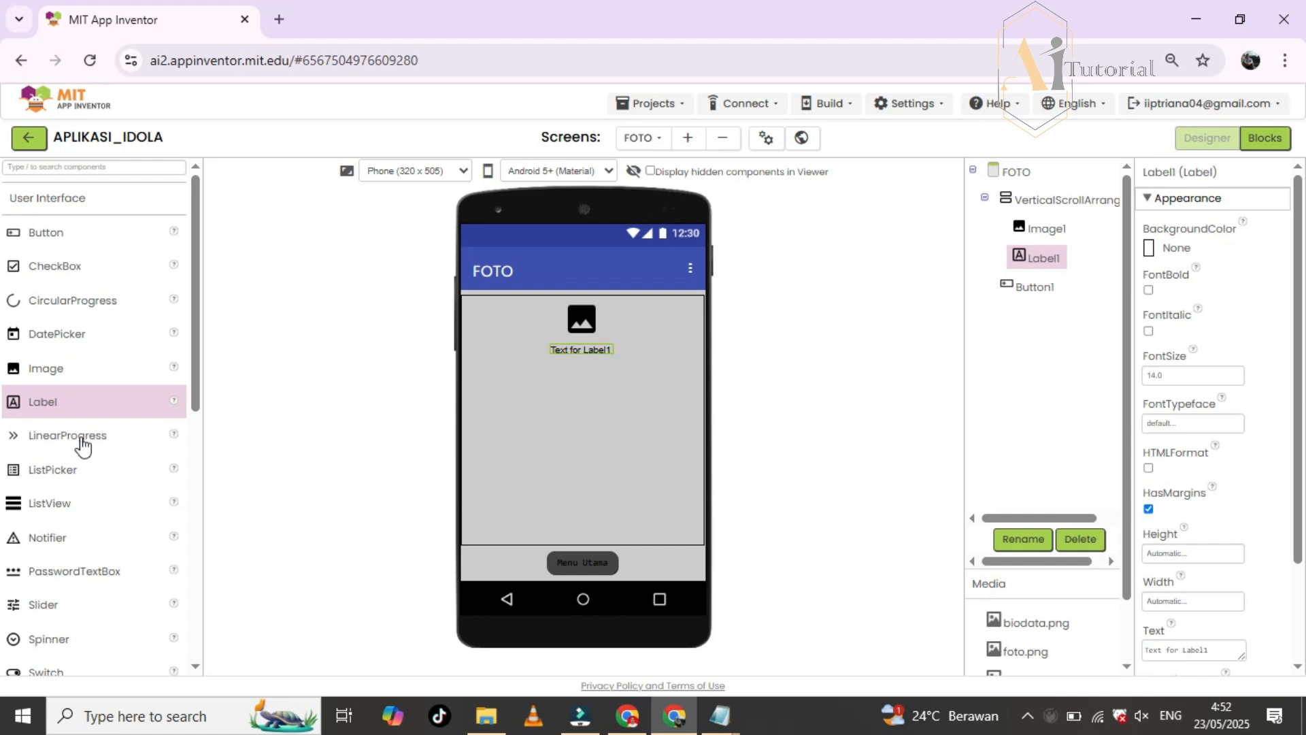
mouse_move(49, 401)
mouse_down()
mouse_move(585, 416)
mouse_move(167, 429)
mouse_move(68, 415)
mouse_up()
click(55, 371)
drag(56, 383, 610, 395)
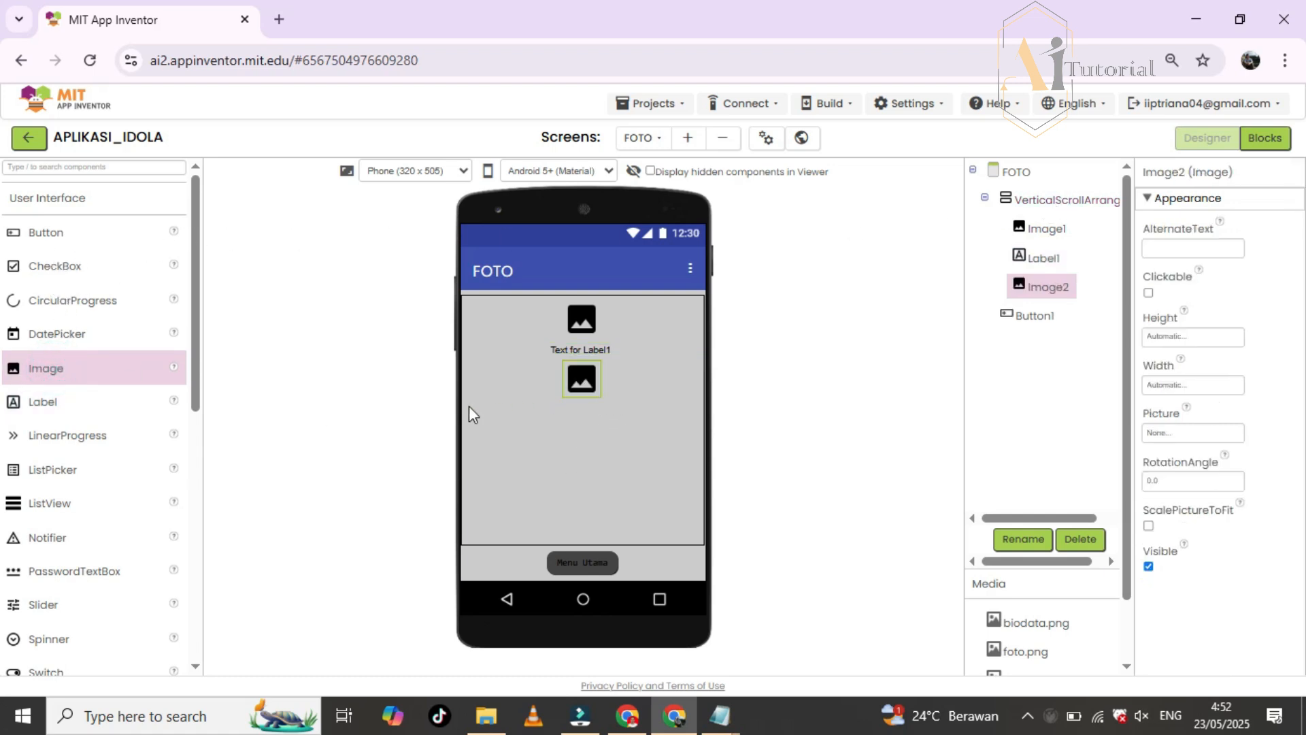
- Add a Label below the second Image, and upload picture file 1 from the Robert Kiyosaki folder as the first Image's picture
drag(44, 402, 584, 417)
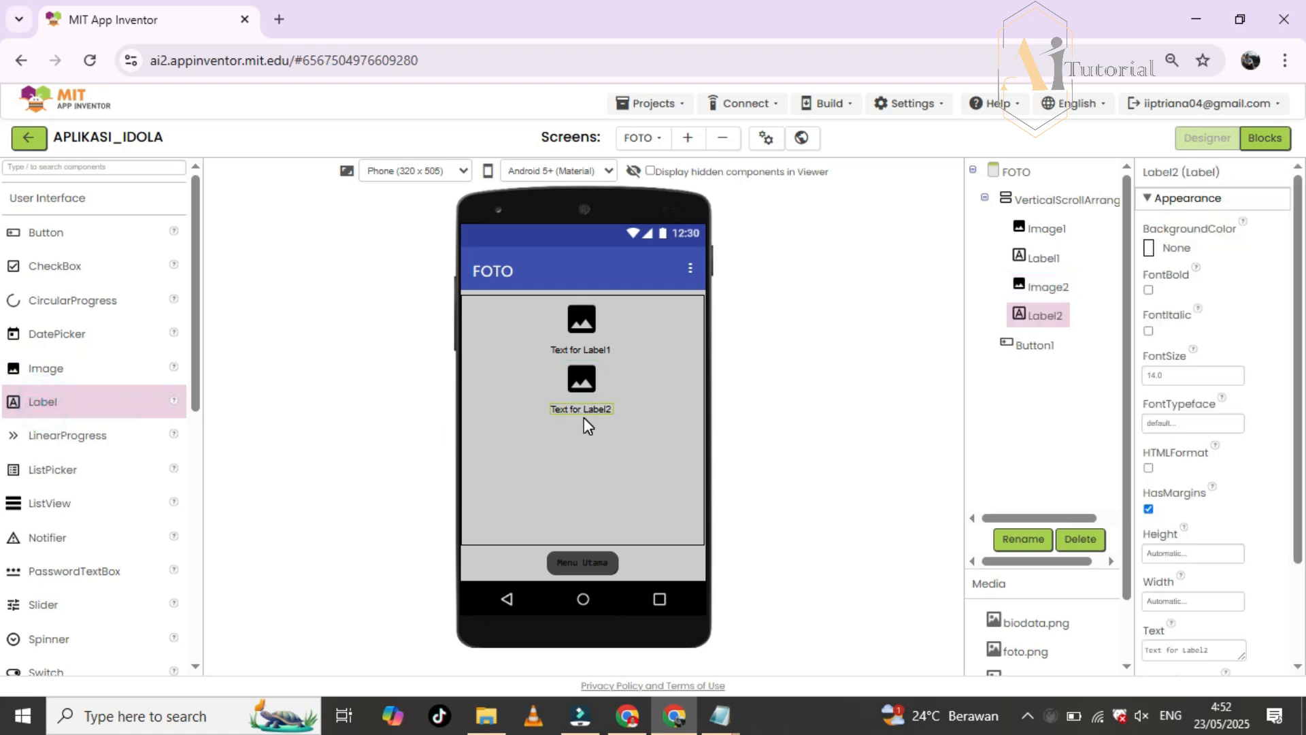
click(584, 320)
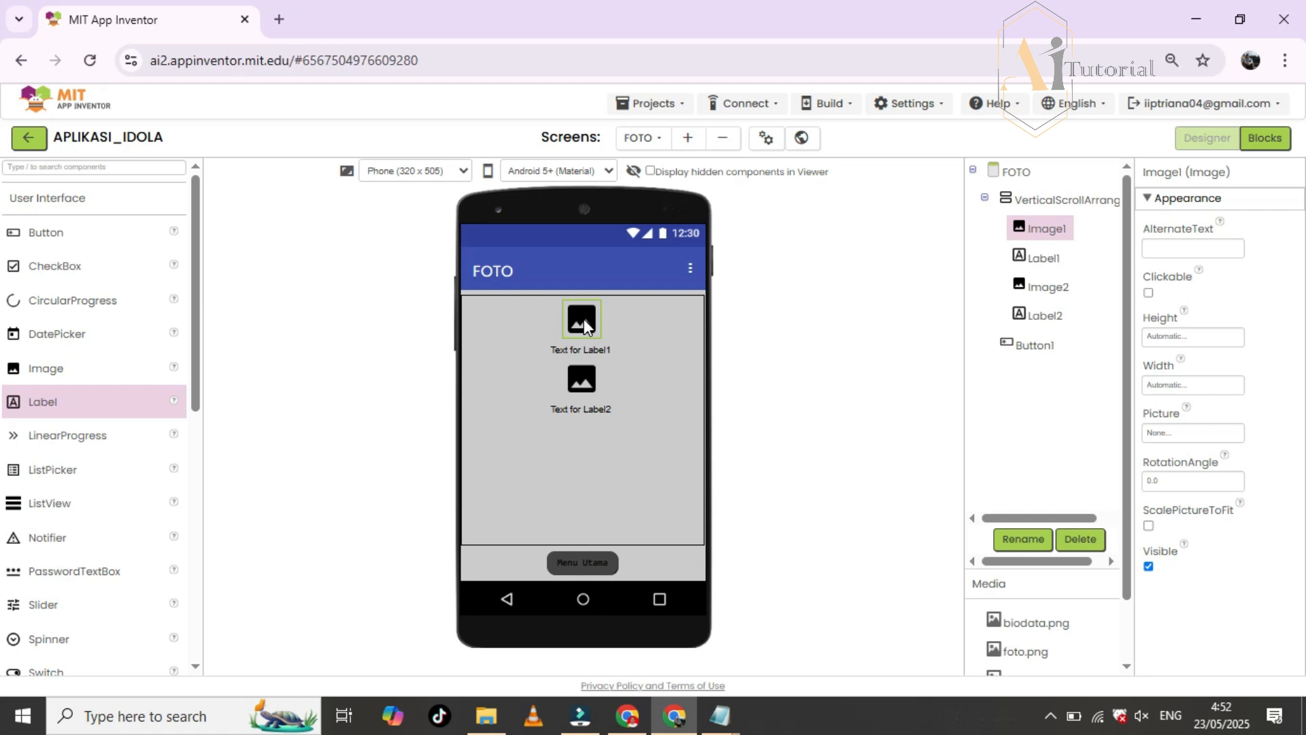
click(1182, 433)
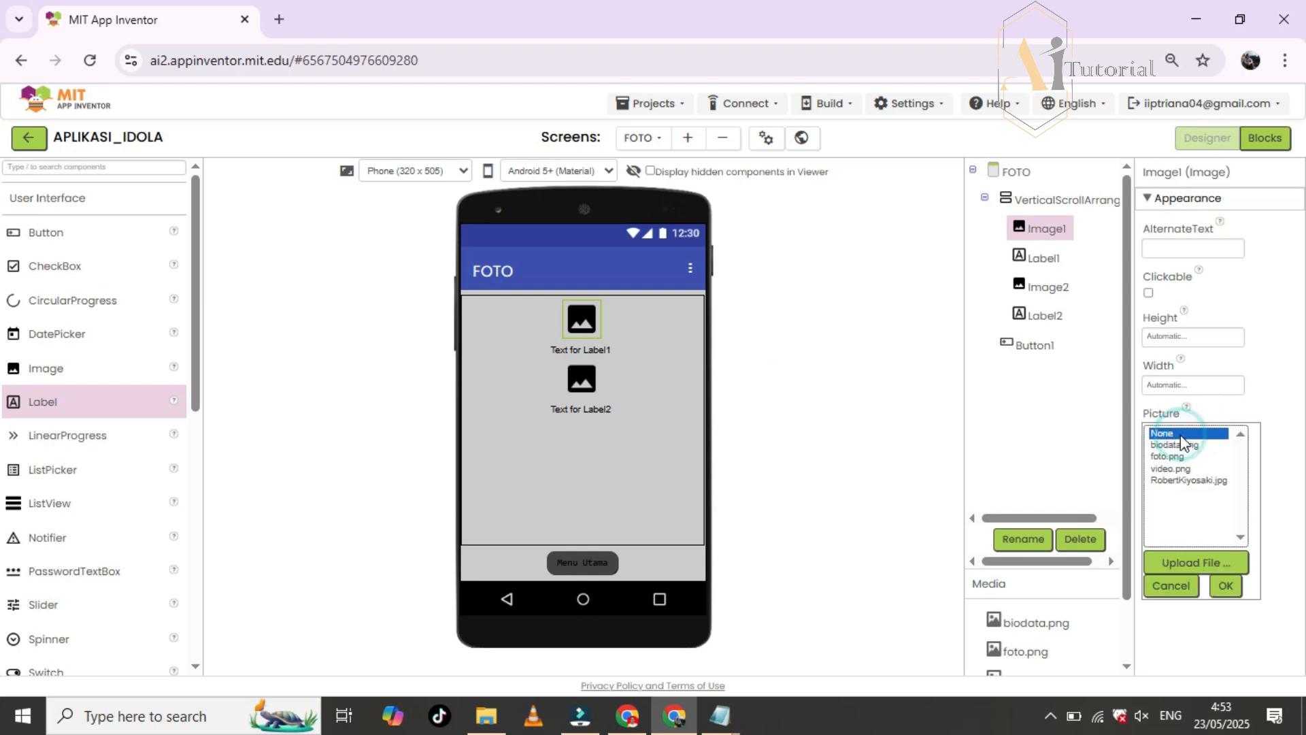
click(1189, 562)
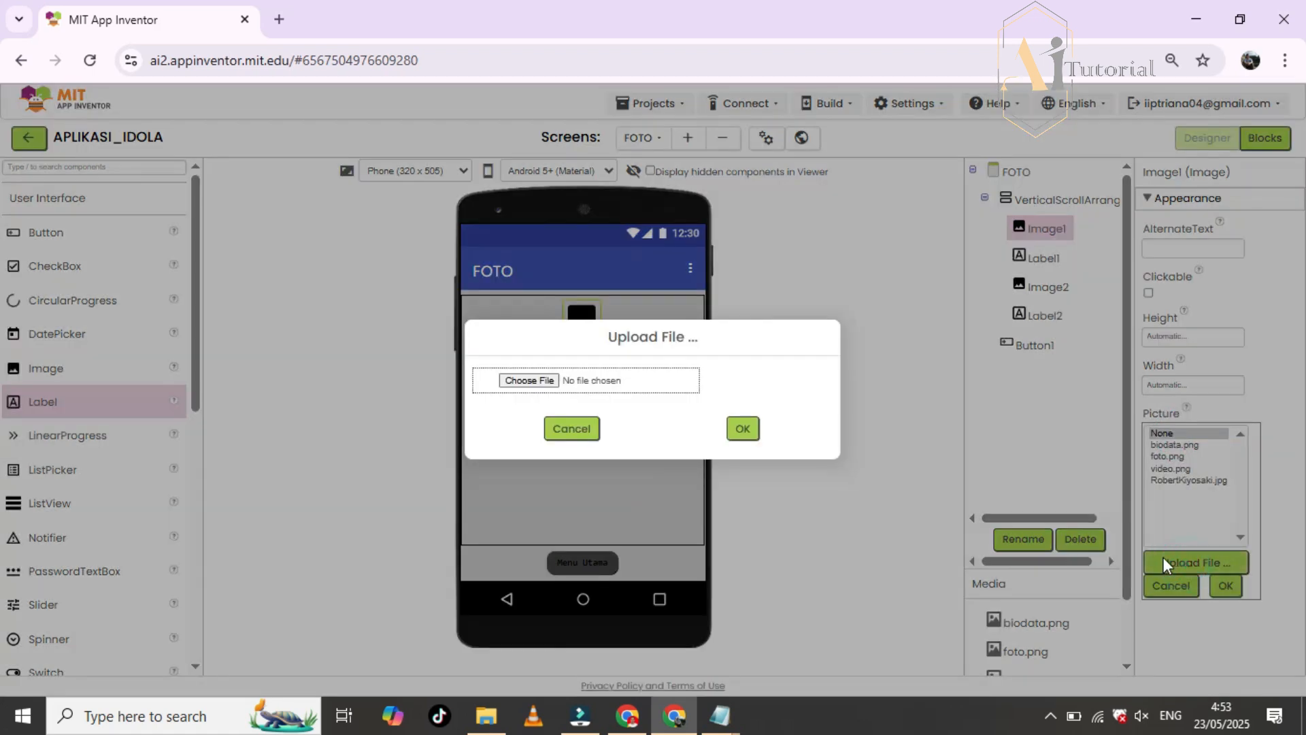
click(529, 376)
click(224, 178)
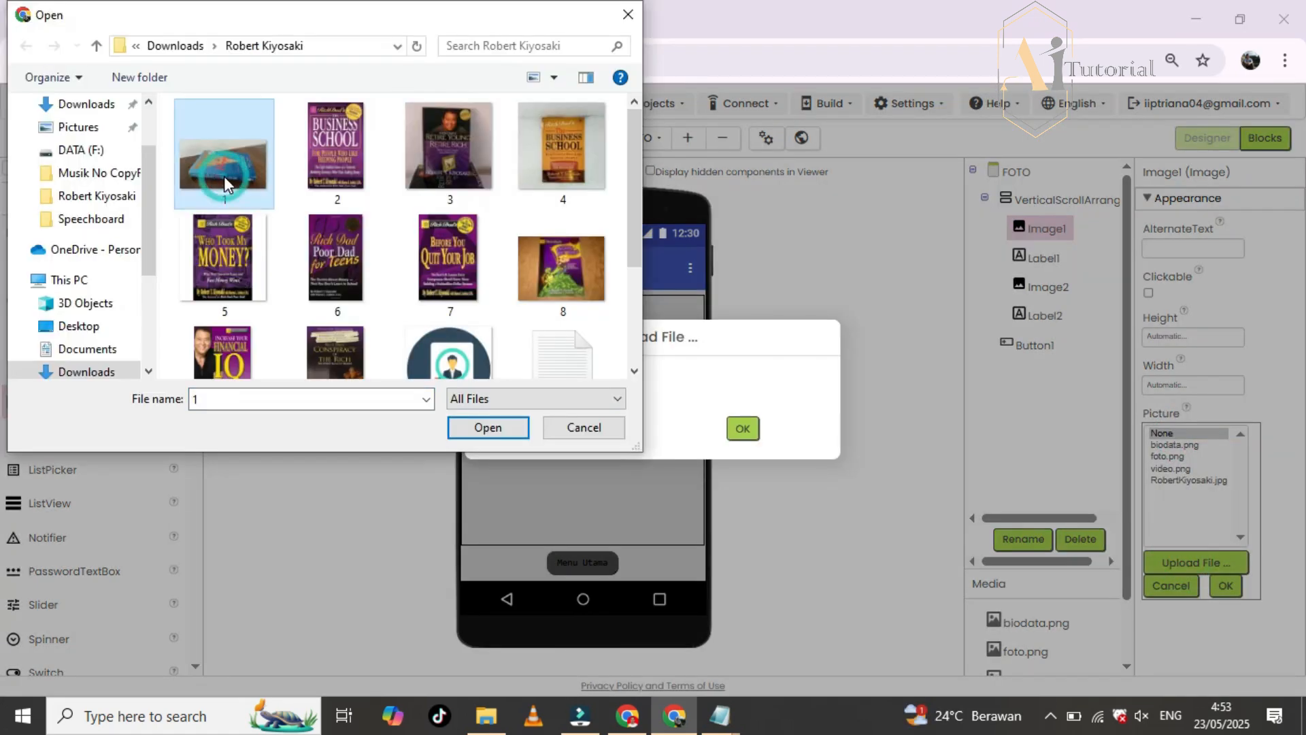
click(495, 427)
click(740, 429)
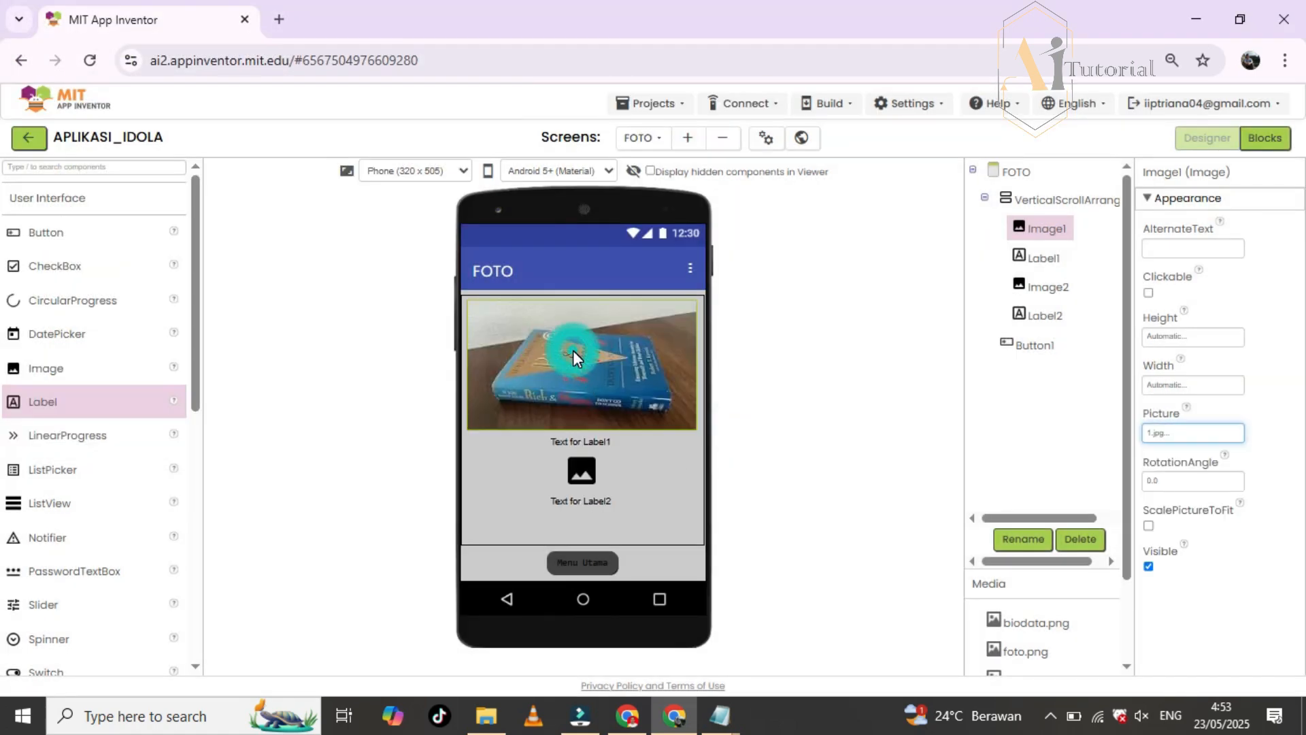
click(1169, 340)
click(1216, 304)
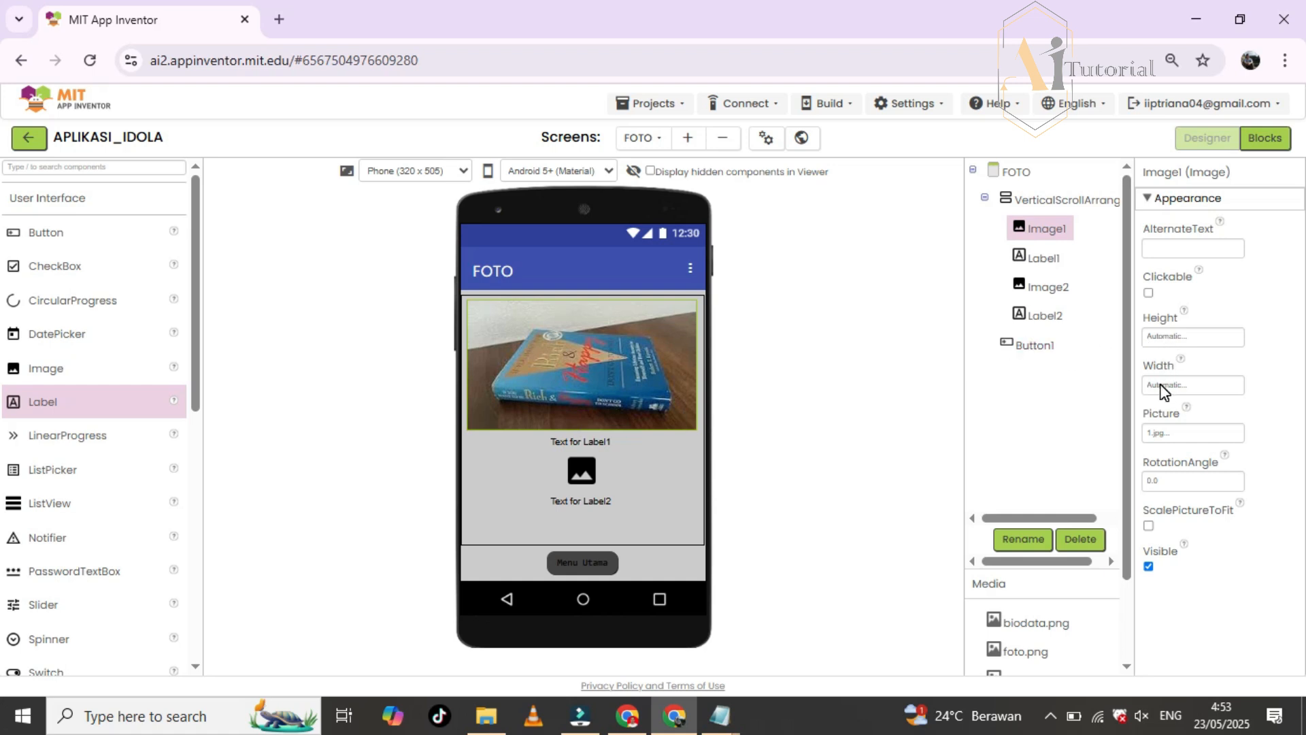
- Switch to the biografi file in Notepad and copy the first book title, "If You Want to be Rich & Happy, Don't go to School (1992)"
click(575, 442)
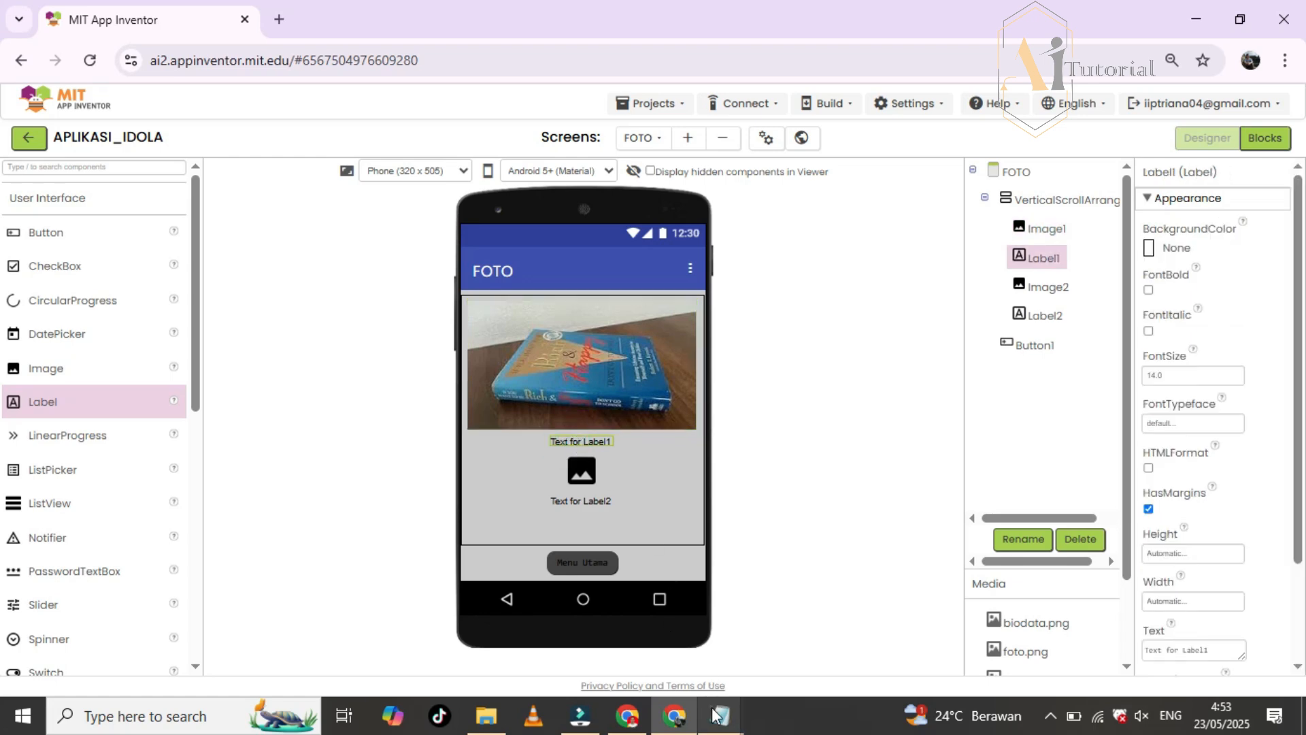
mouse_move(716, 714)
click(793, 652)
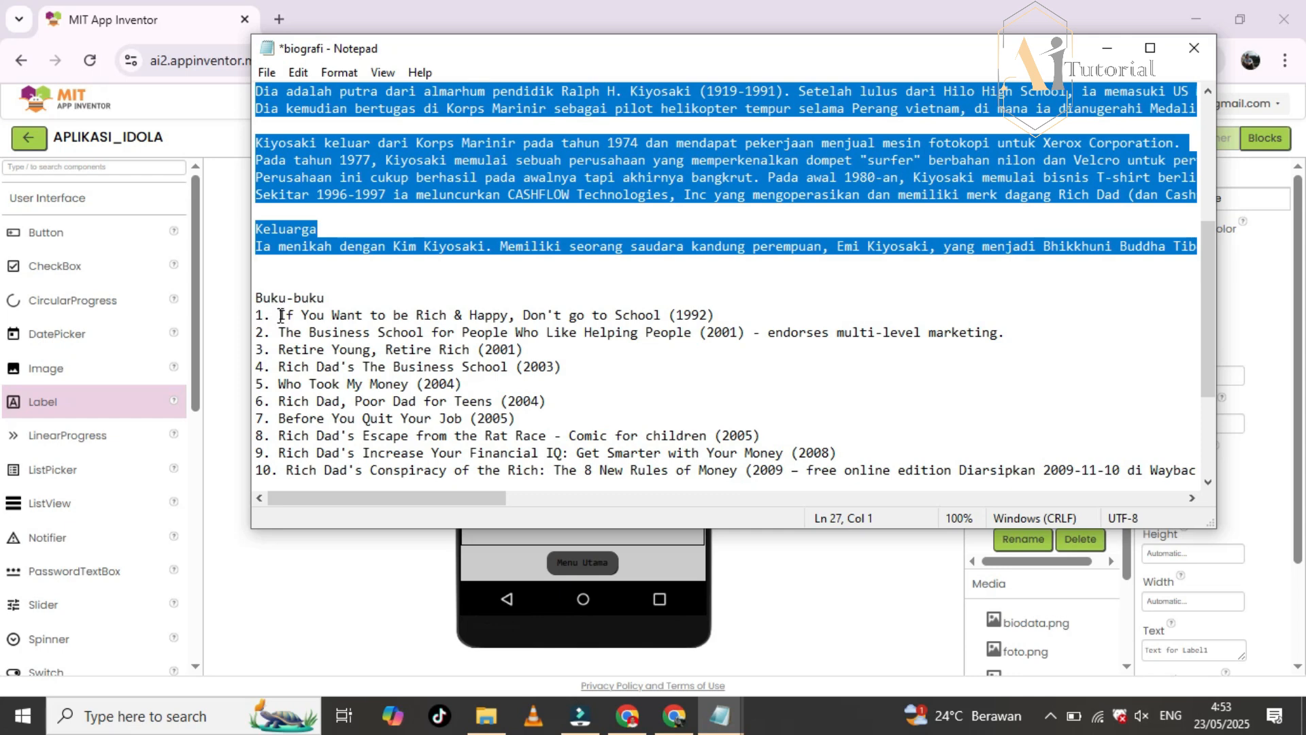
drag(281, 315, 719, 315)
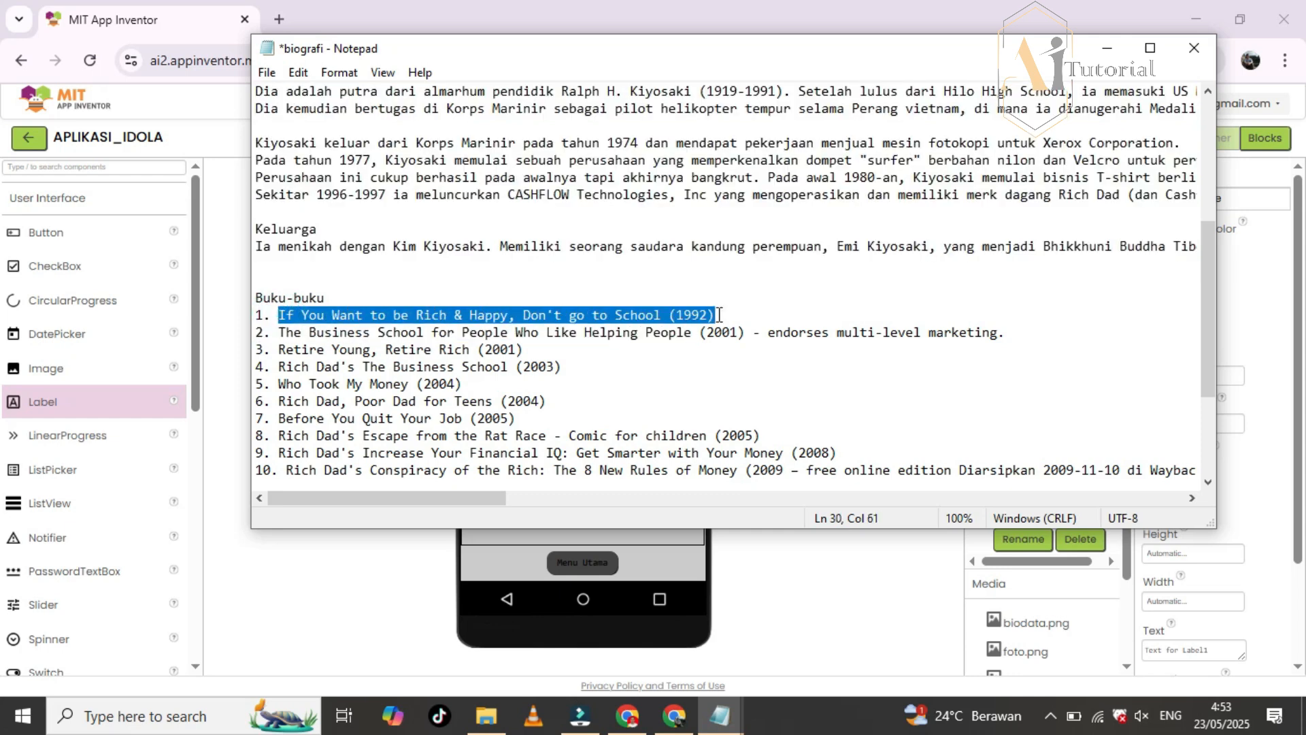
right_click(672, 315)
click(707, 374)
click(816, 556)
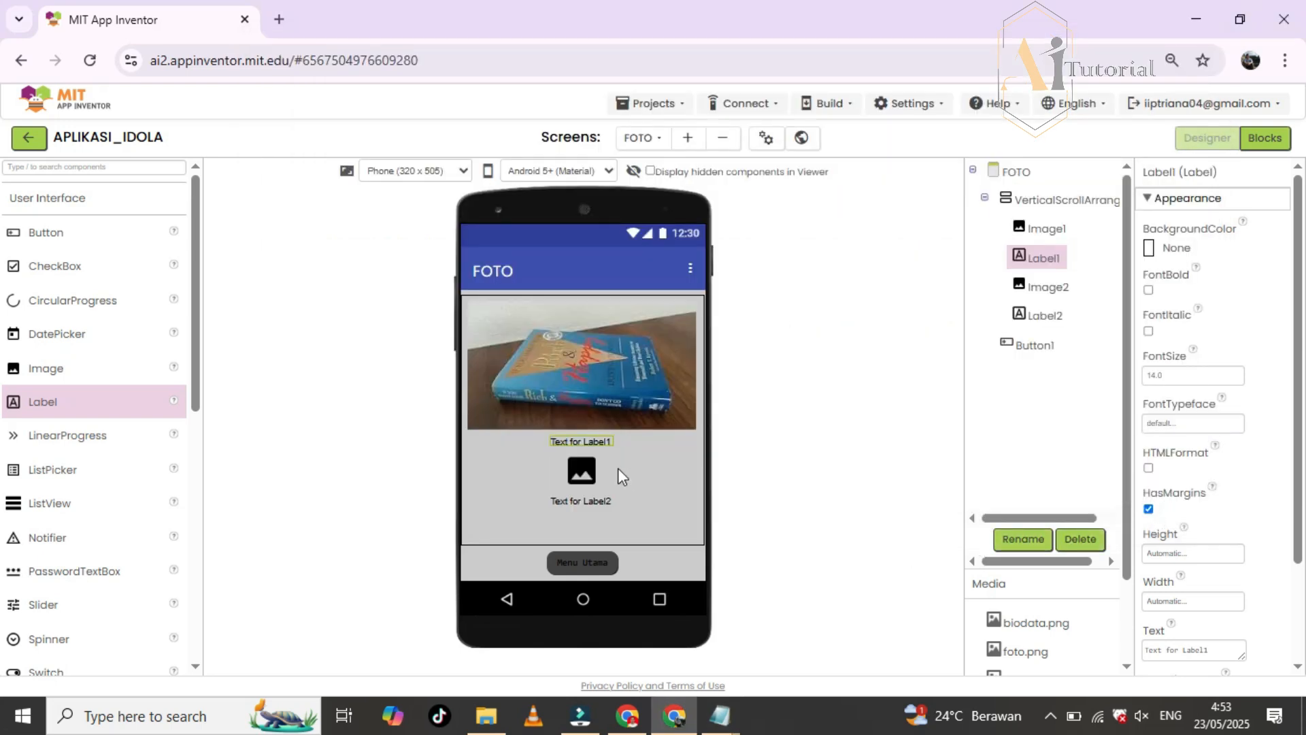
- Set the text of the label under the first Image to the copied title "If You Want to be Rich & Happy, Don't go to School (1992)"
click(645, 443)
click(590, 442)
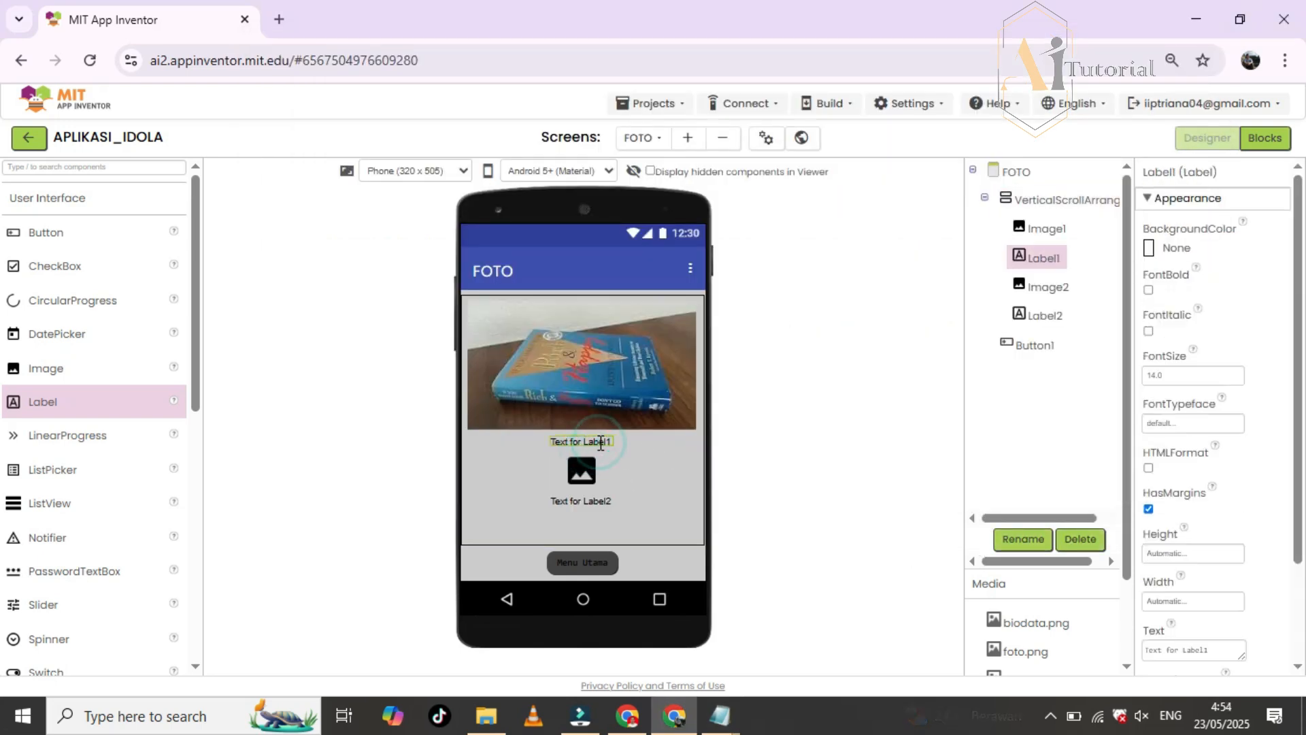
drag(1300, 398, 1300, 535)
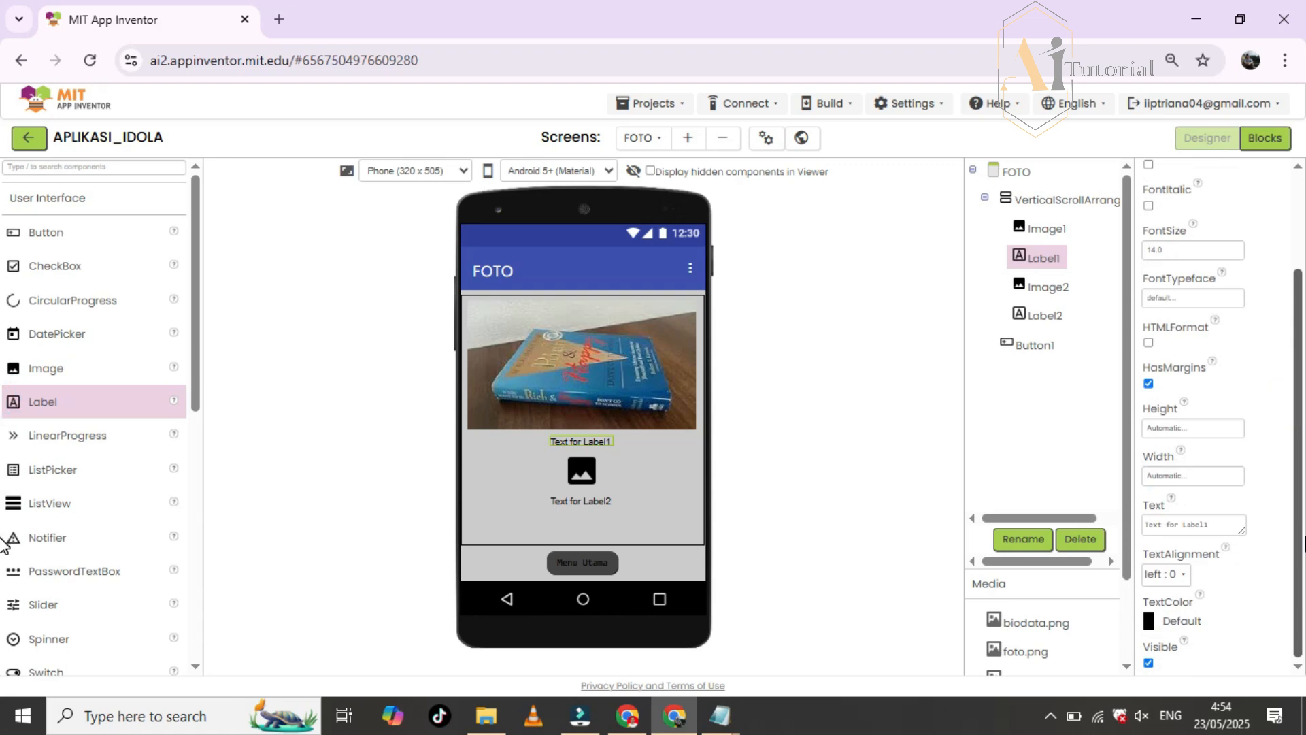
click(1220, 524)
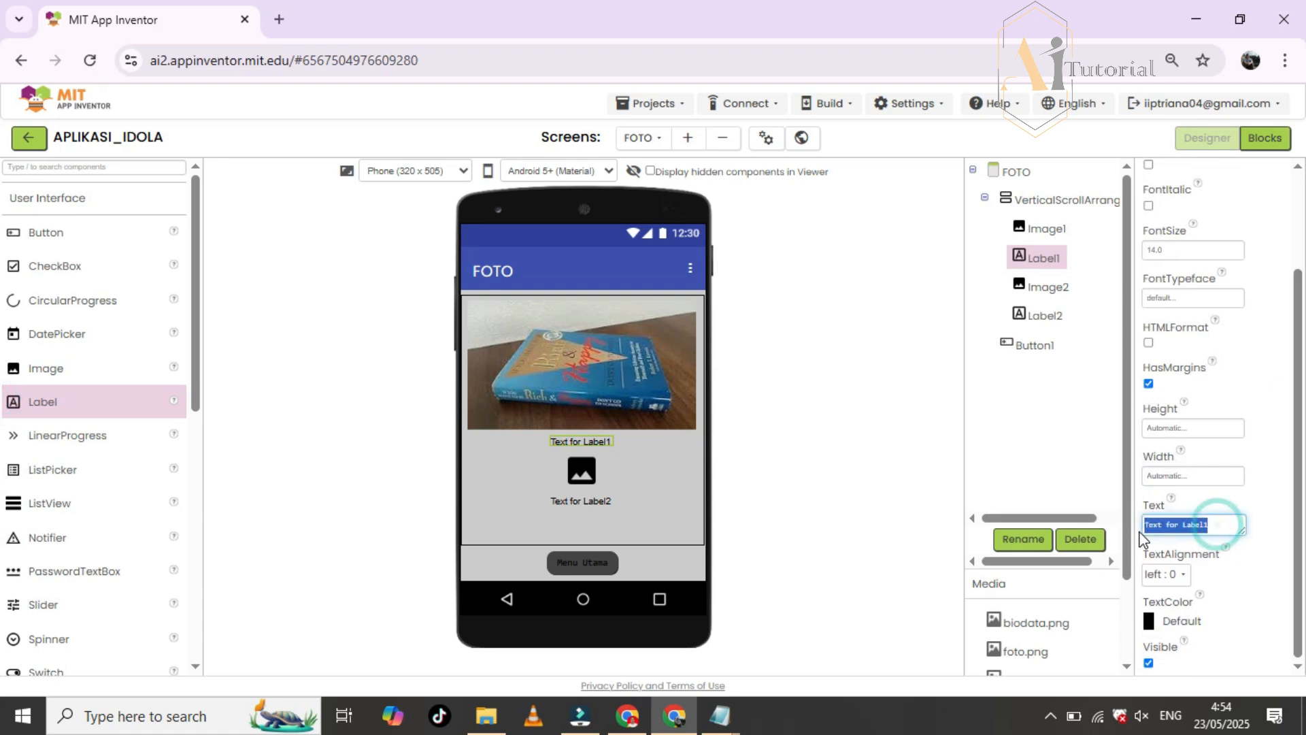
key(ctrl+v)
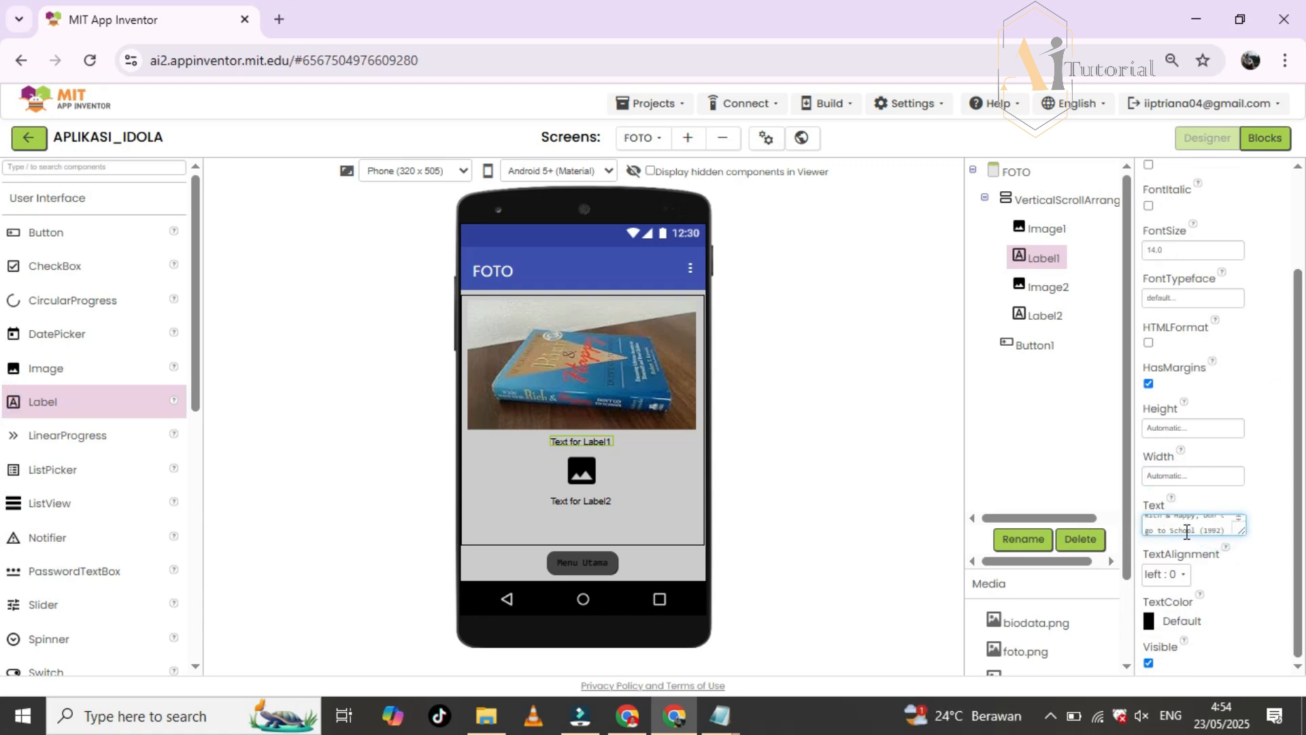
click(1276, 537)
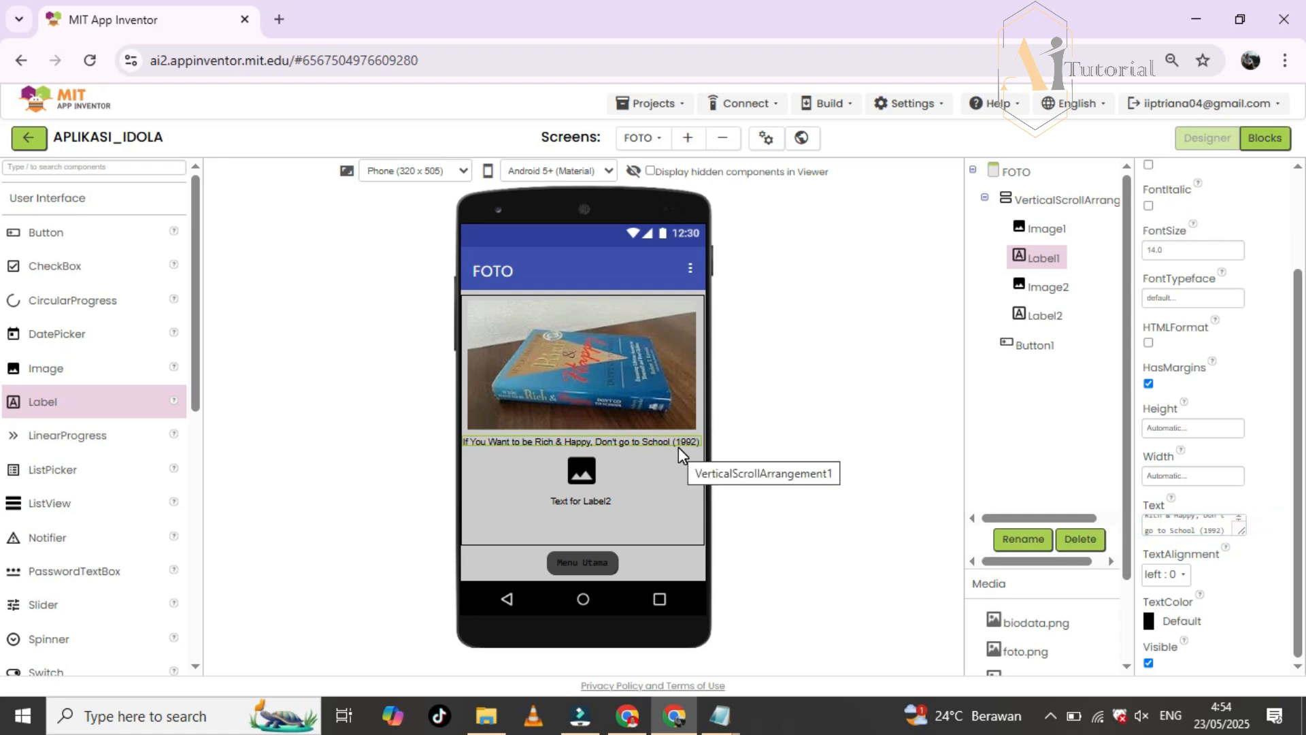
click(788, 439)
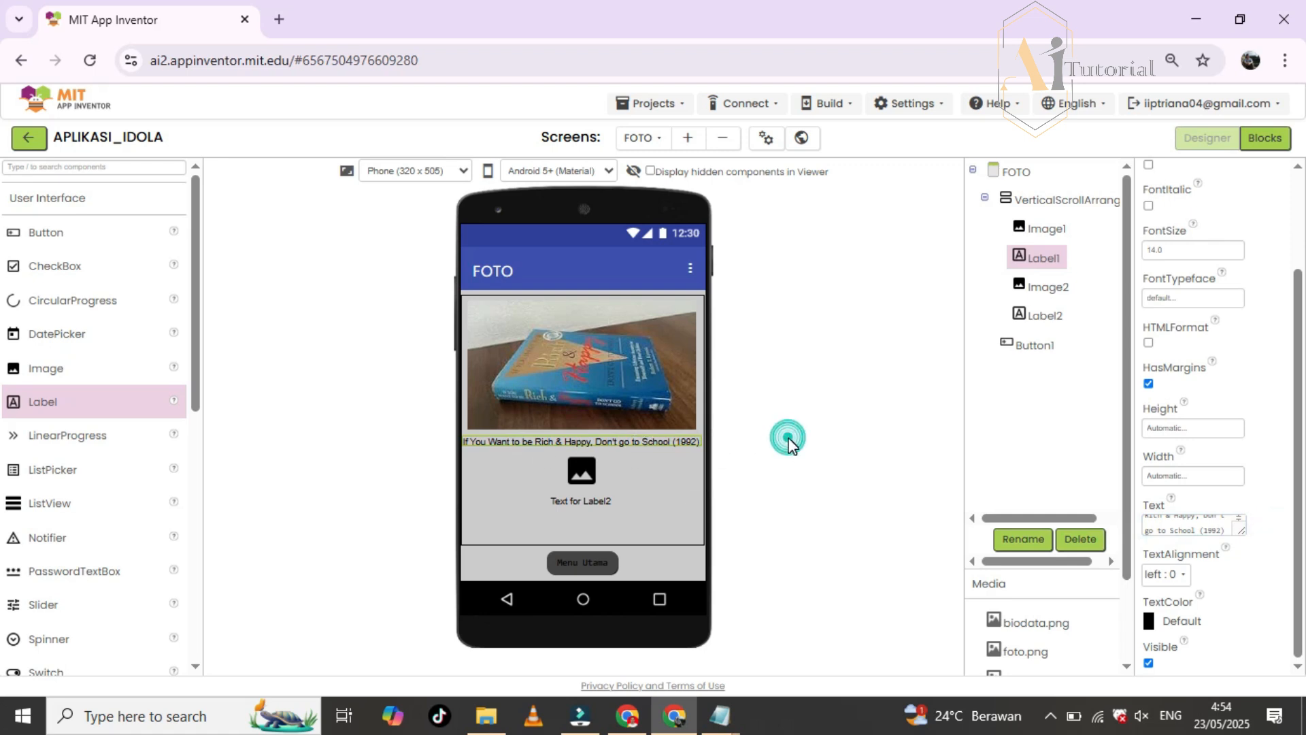
- Upload picture file 2 from the Robert Kiyosaki folder as the second Image's picture
click(583, 476)
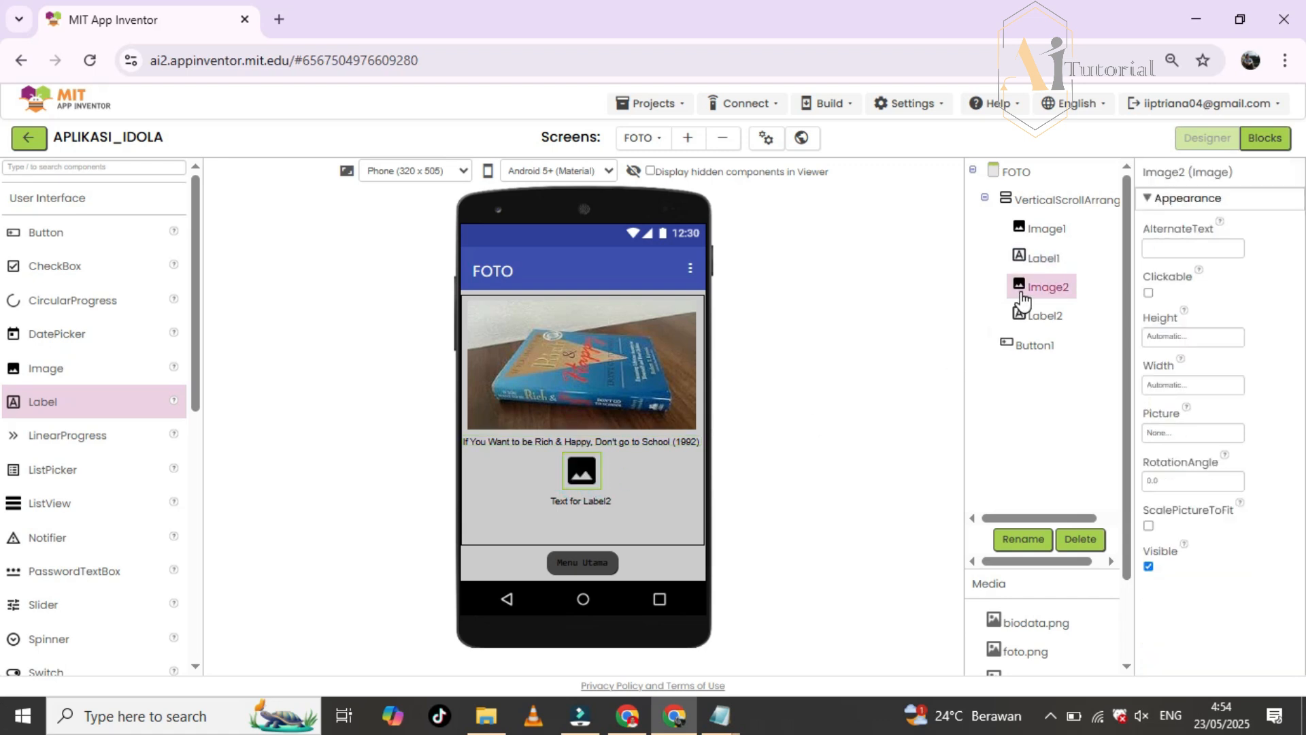
click(1188, 433)
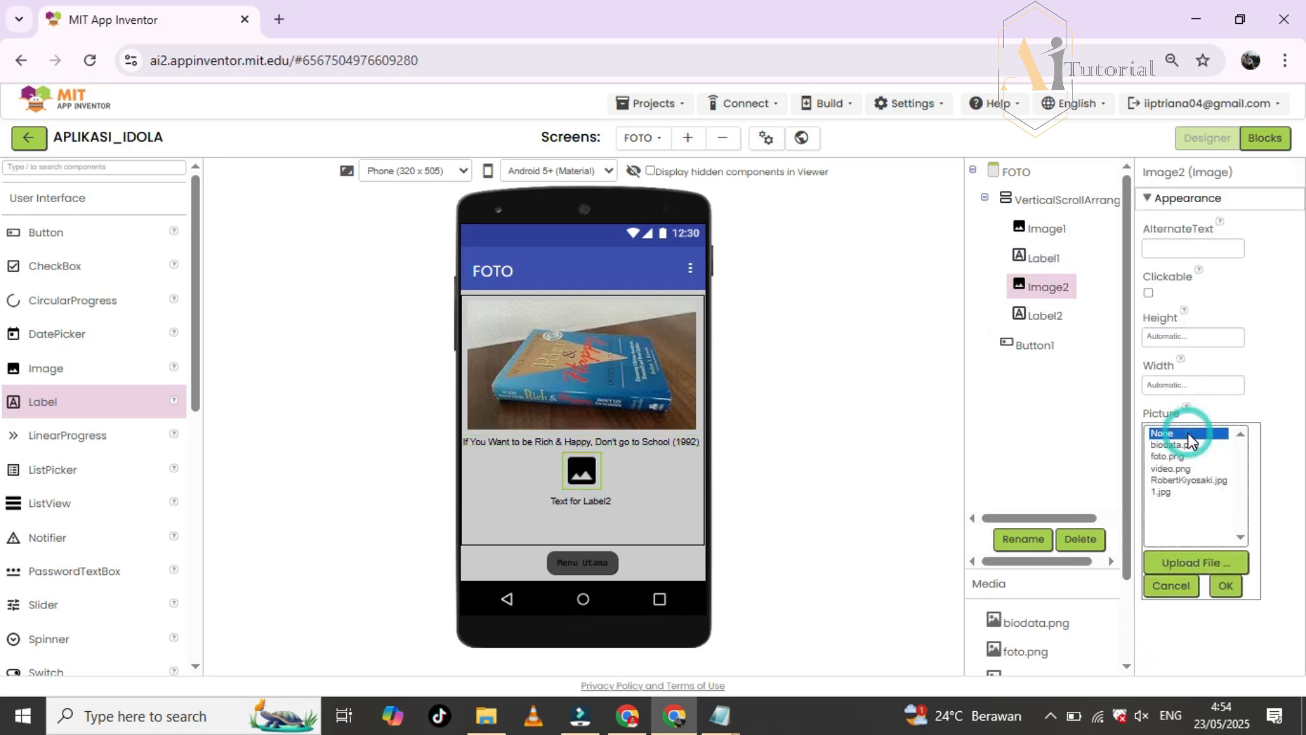
click(1187, 564)
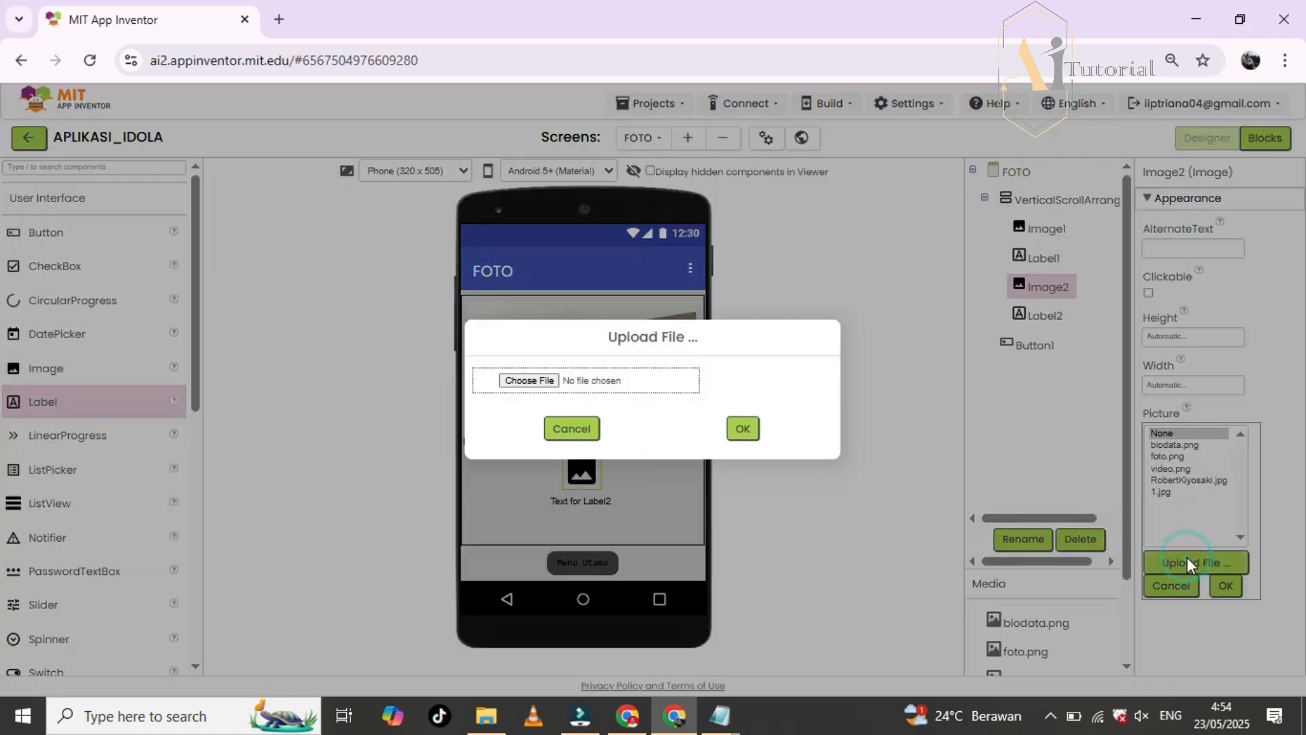
click(516, 383)
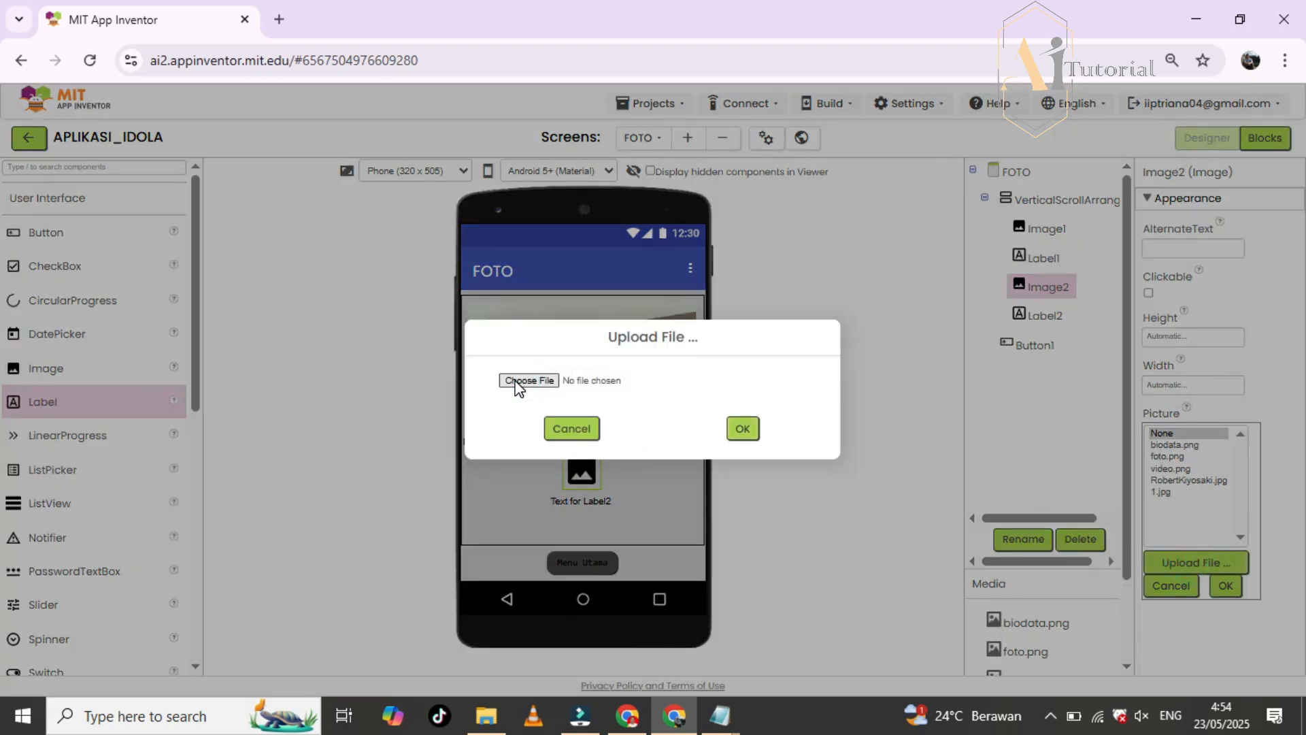
click(362, 196)
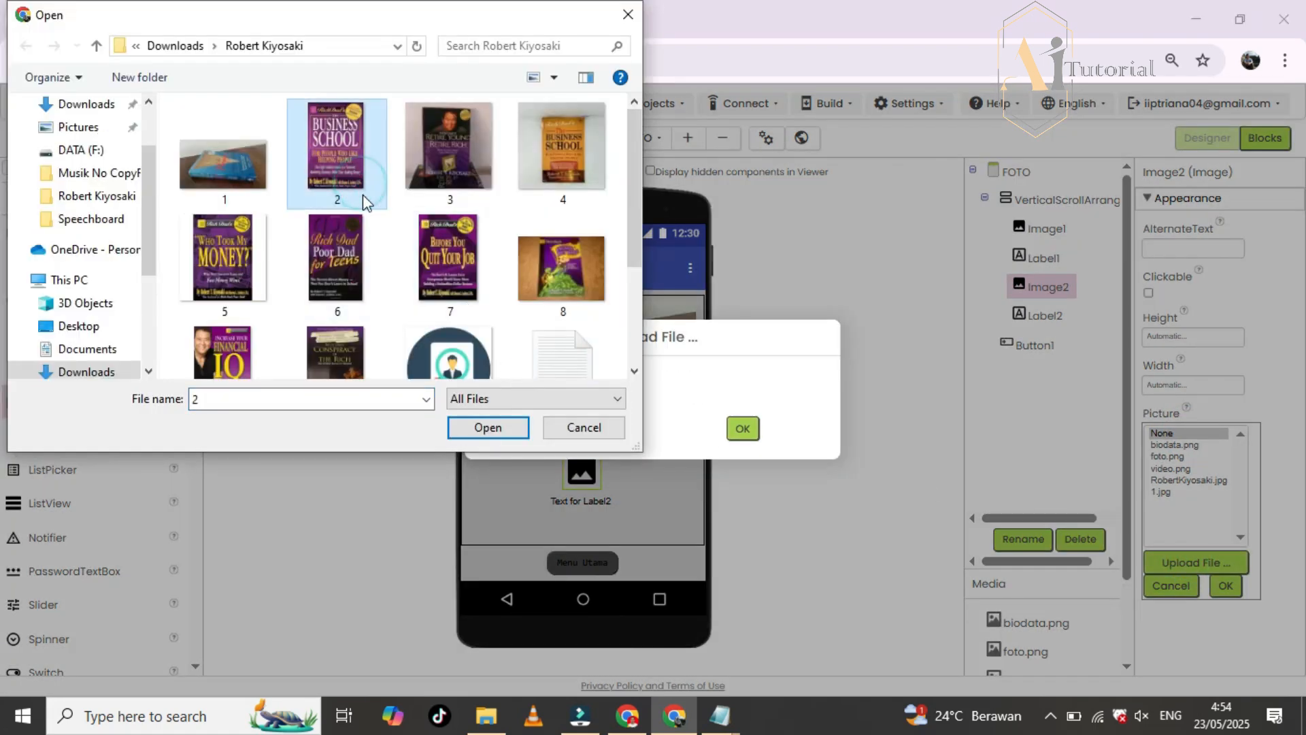
click(505, 436)
click(741, 435)
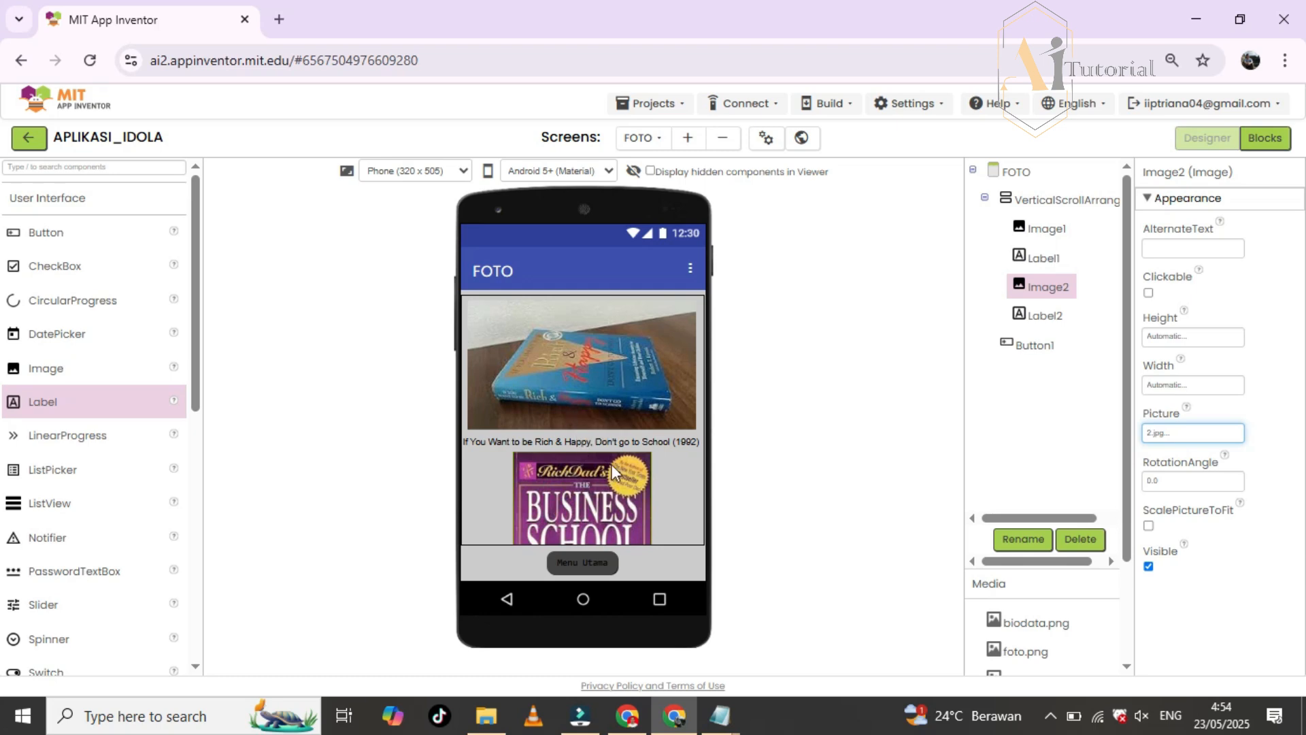
- Toggle the first Image's visibility to compare the layout, leaving the Image hidden
click(1046, 231)
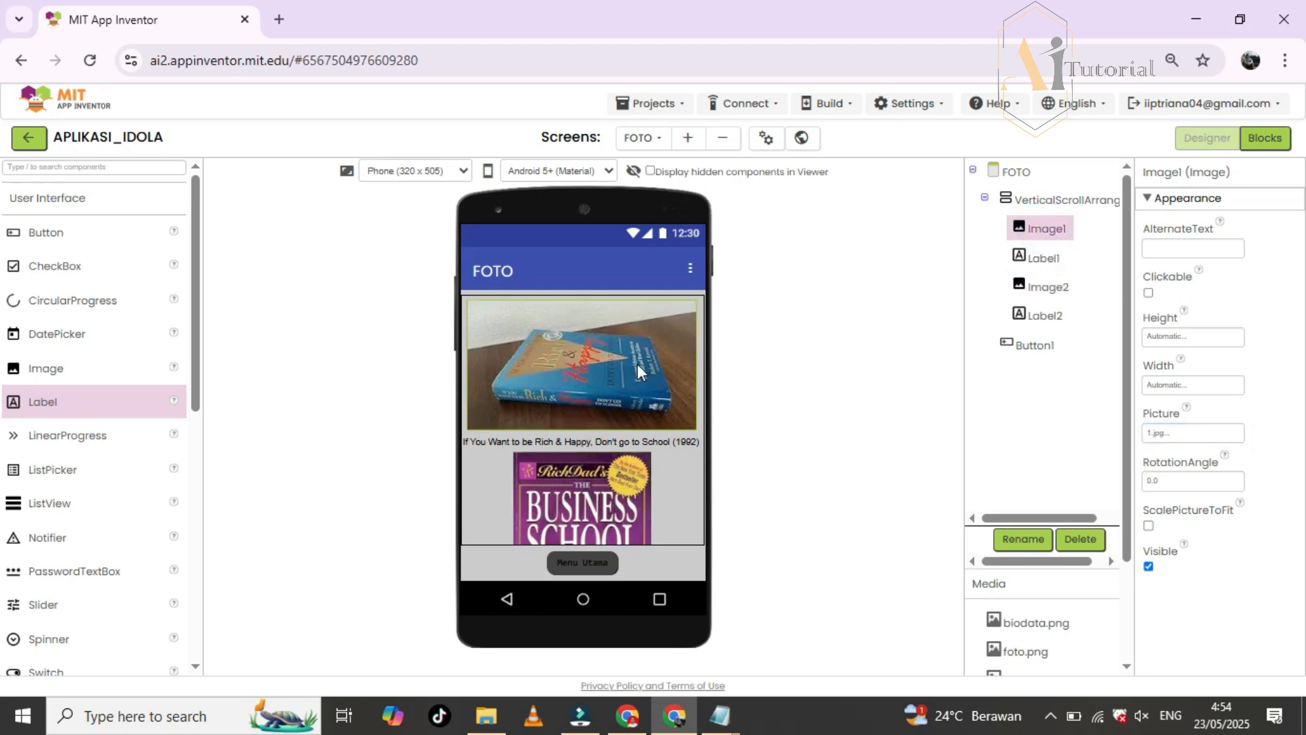
click(1149, 567)
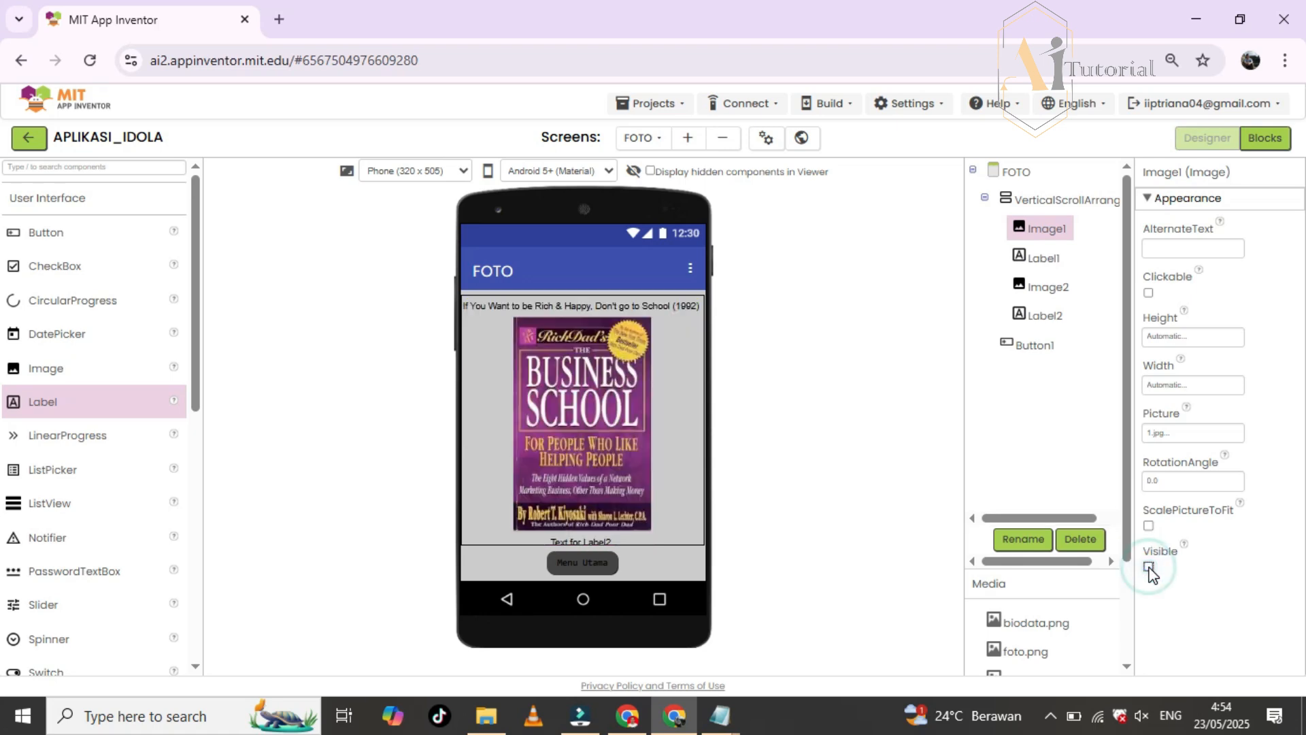
click(1149, 566)
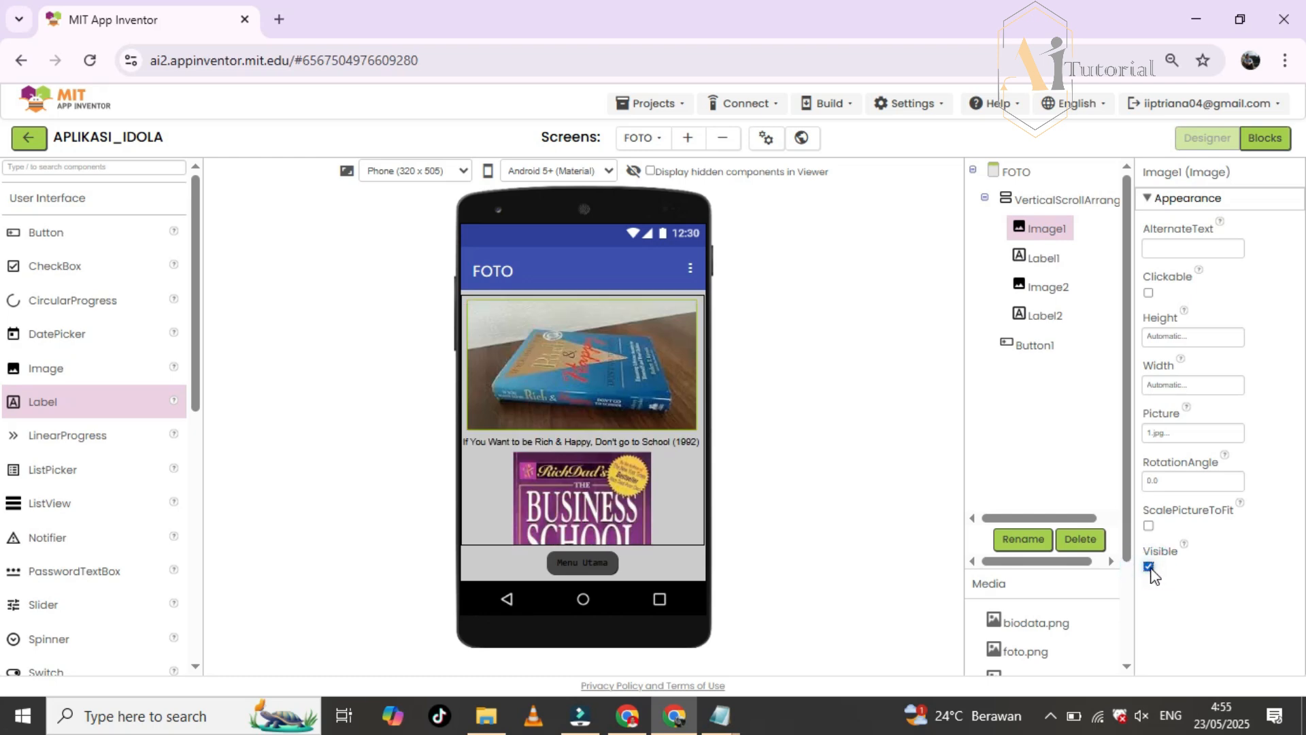
click(1148, 567)
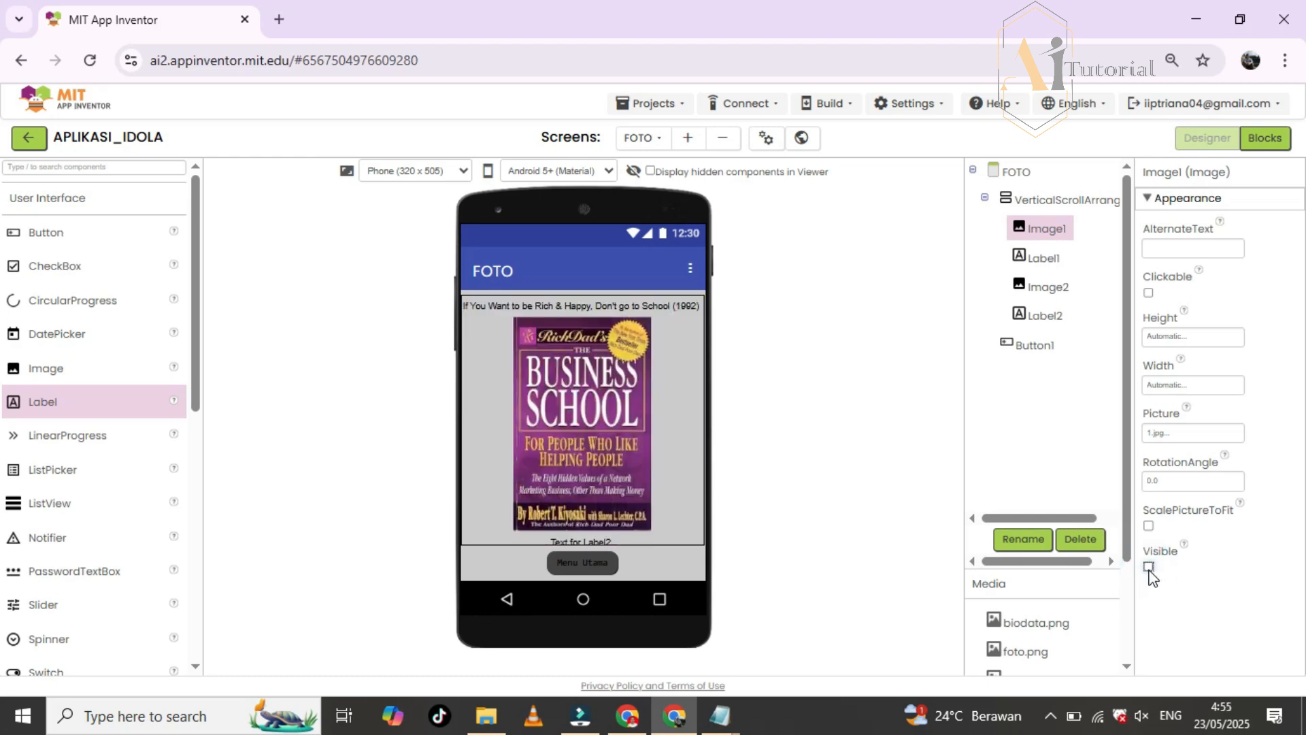
click(1149, 566)
click(1149, 567)
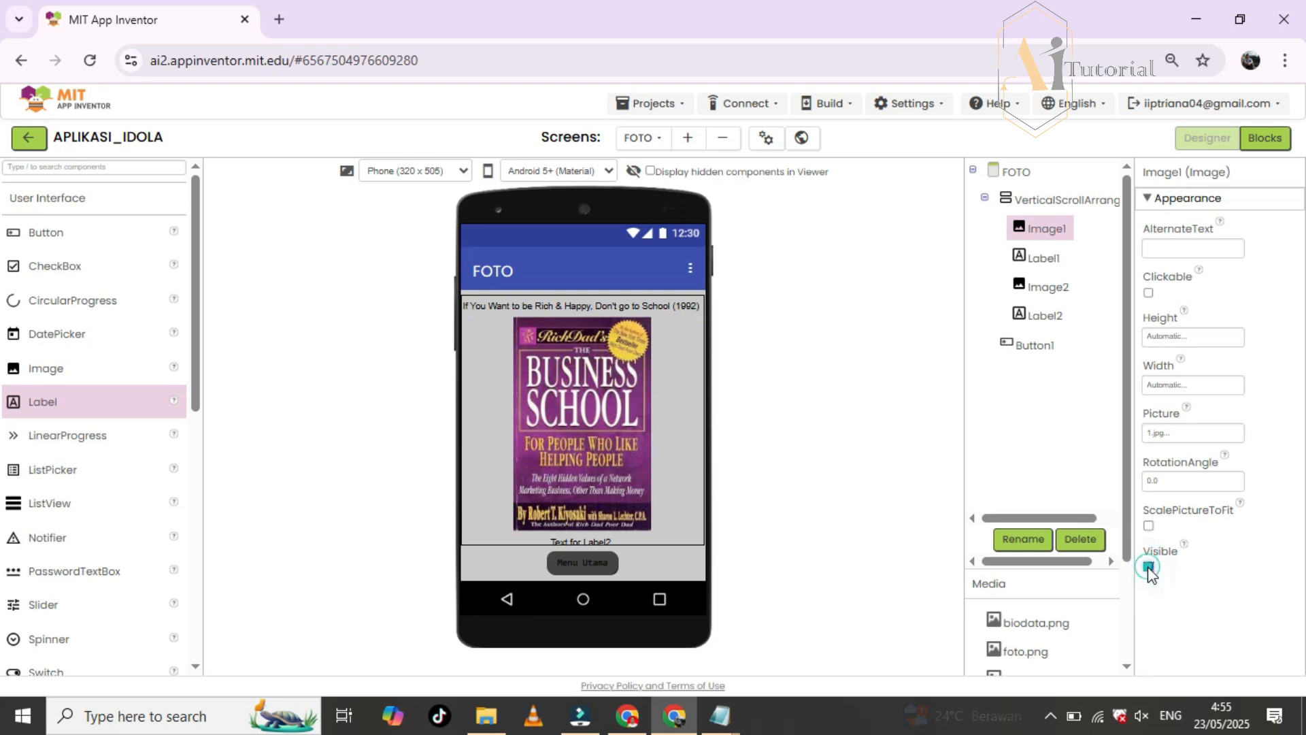
click(1149, 566)
click(1149, 567)
click(1149, 567)
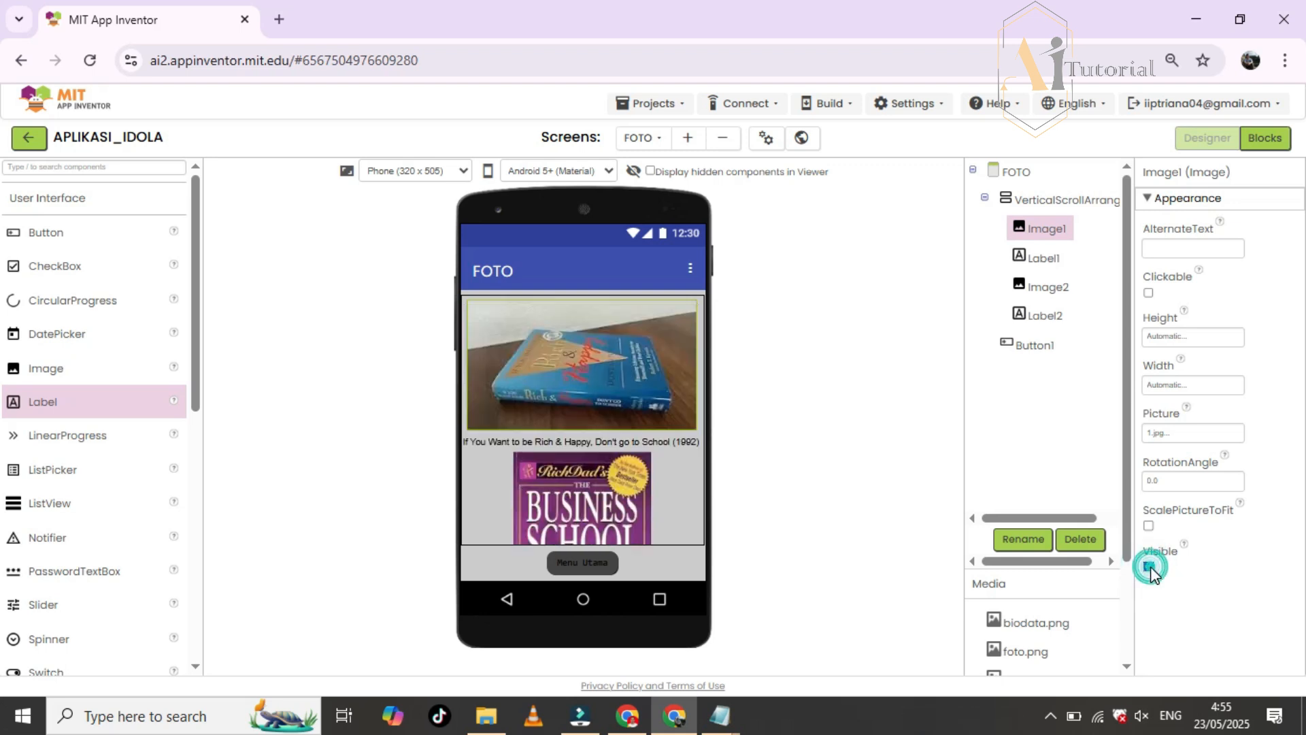
click(1149, 567)
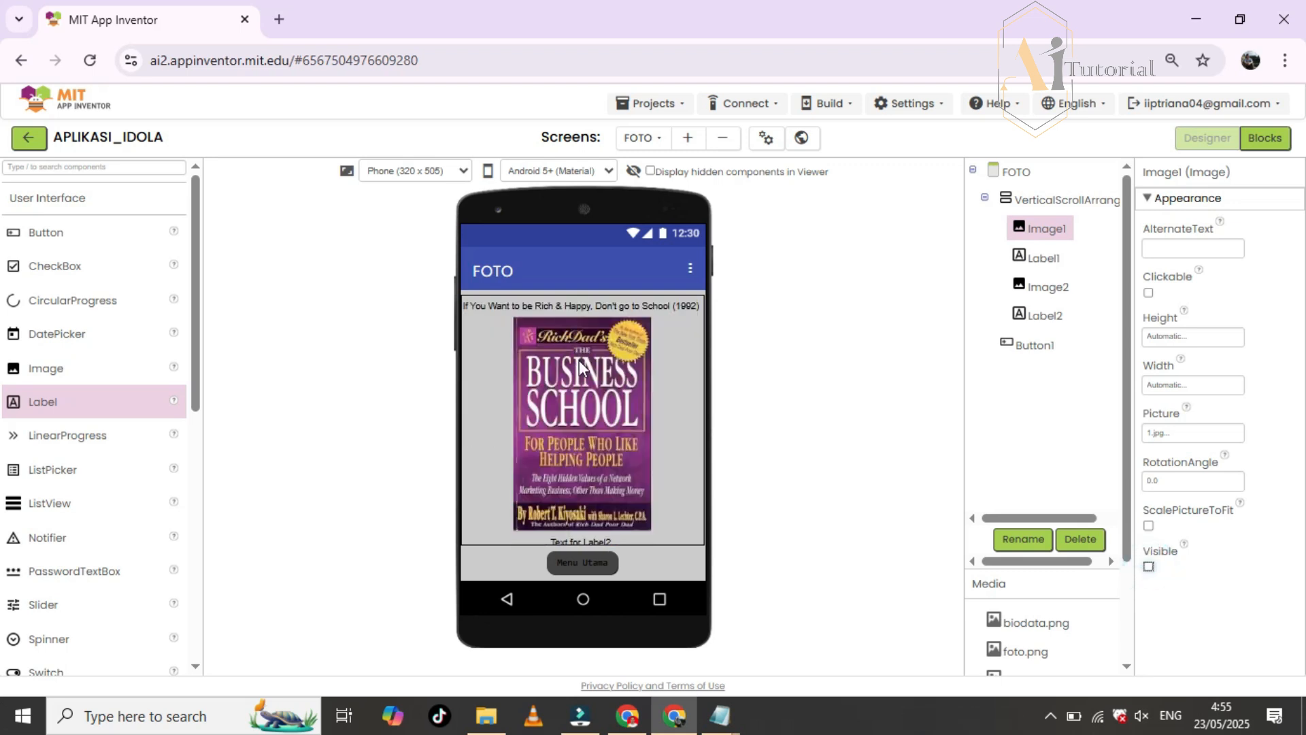
- Hide the second Image by turning off its visibility
click(565, 389)
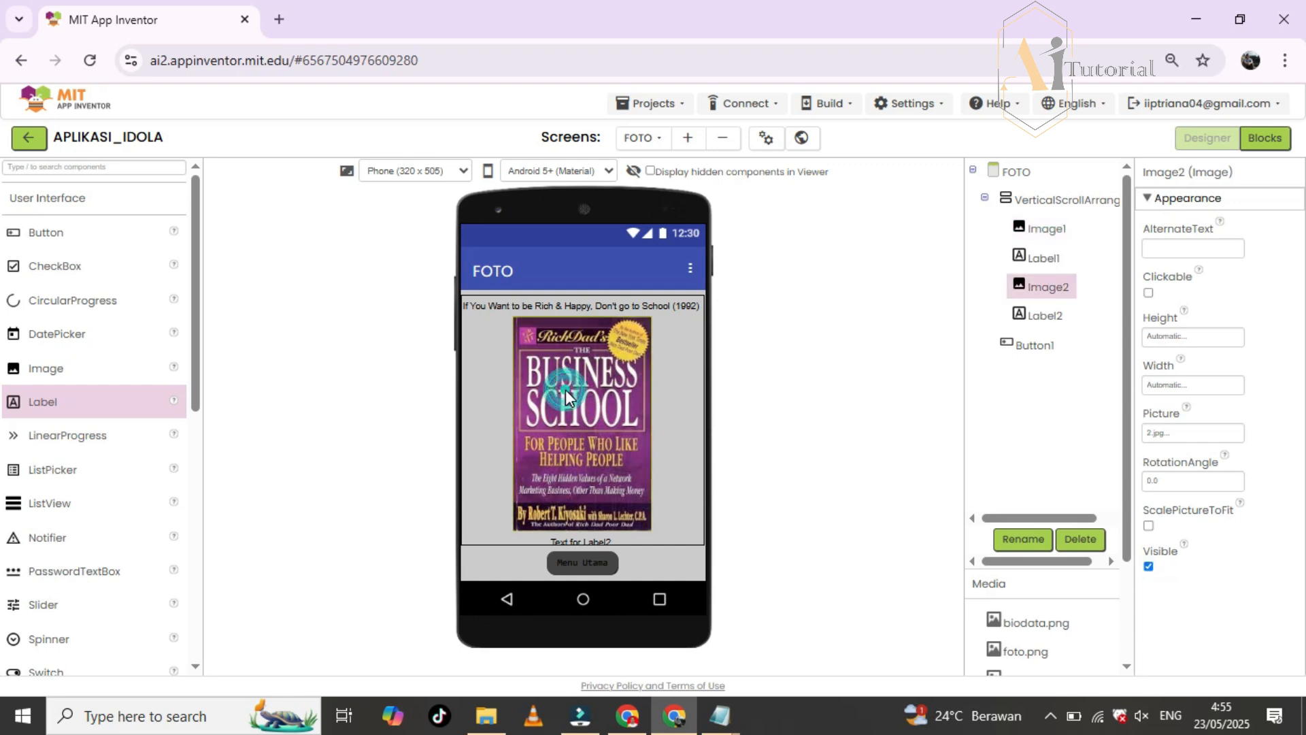
click(1038, 287)
click(1148, 566)
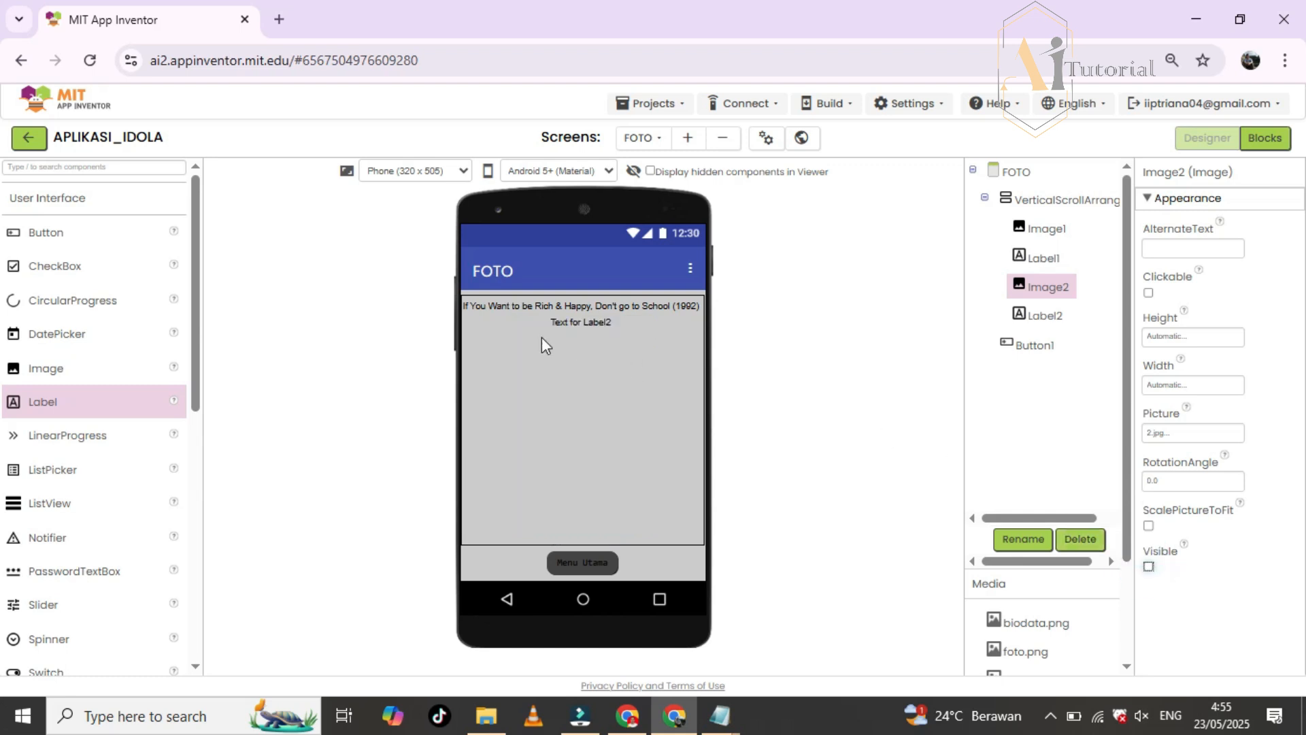
- Add a third Image below the second label in the vertical scroll arrangement, and select that label
drag(58, 370, 525, 371)
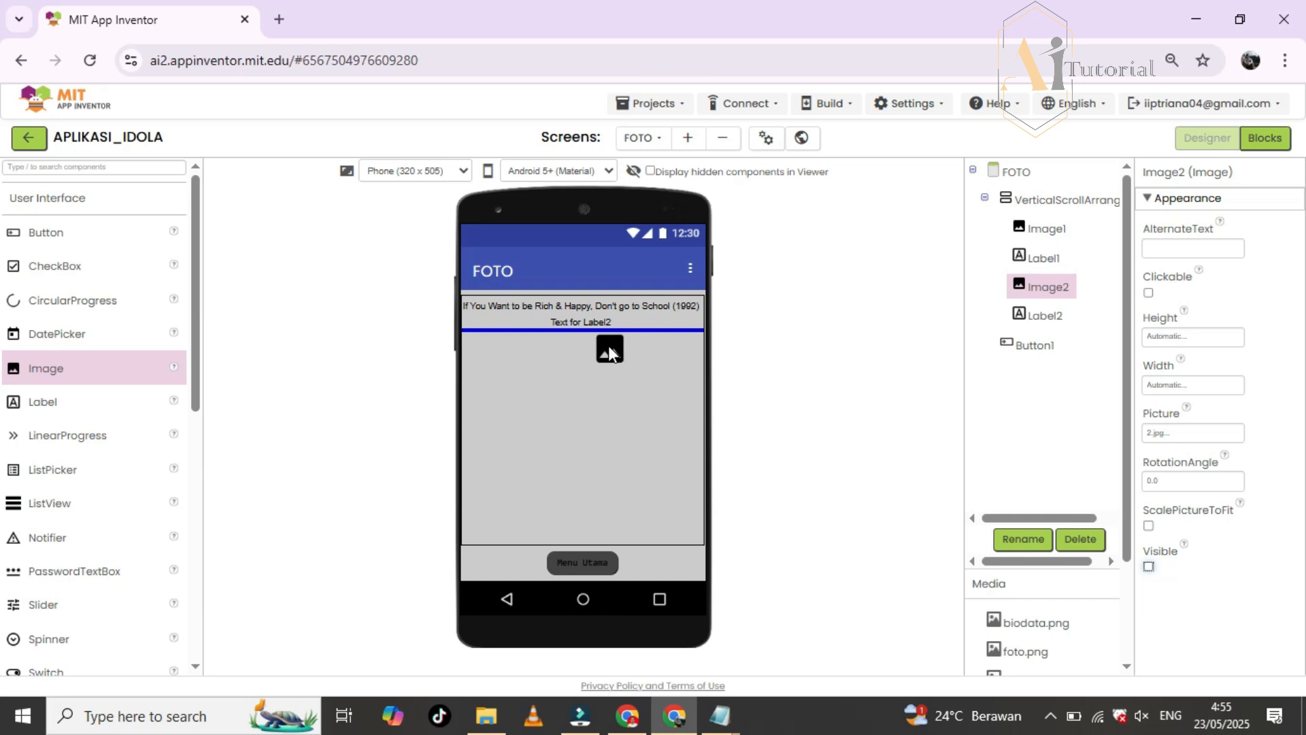
drag(608, 346, 608, 345)
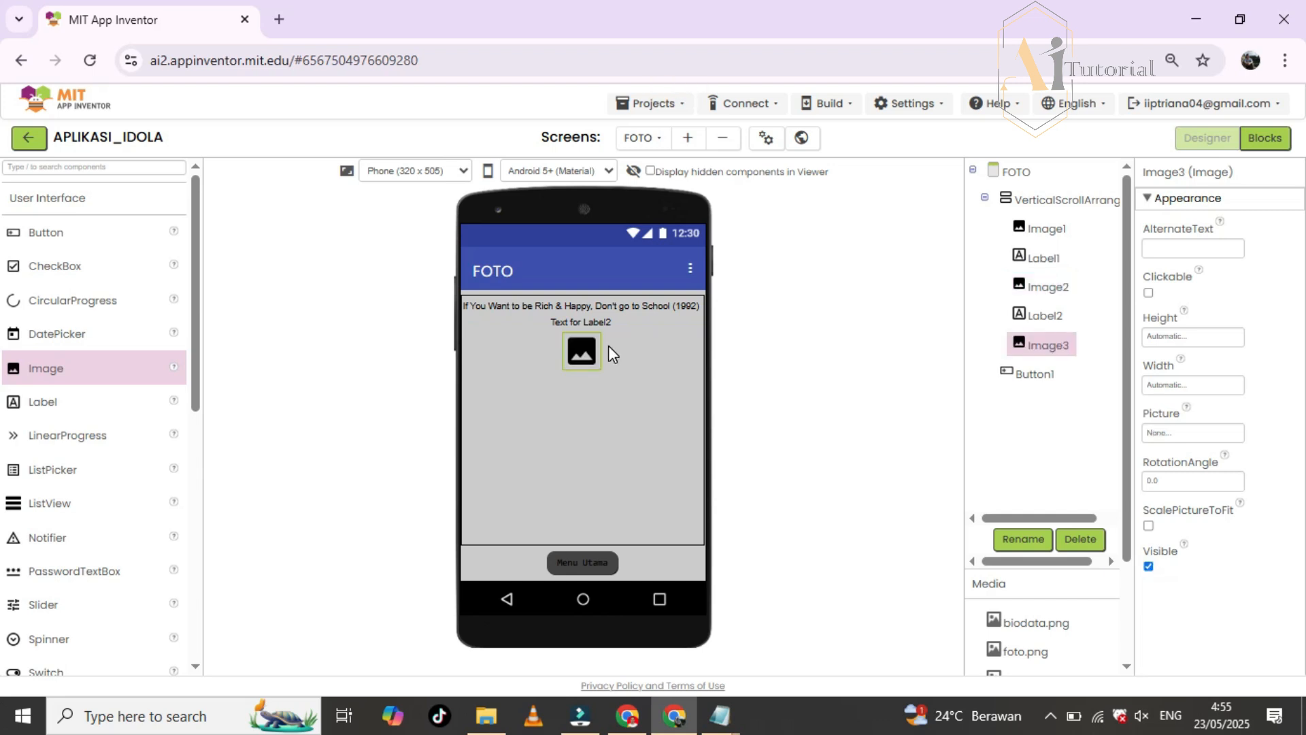
click(579, 322)
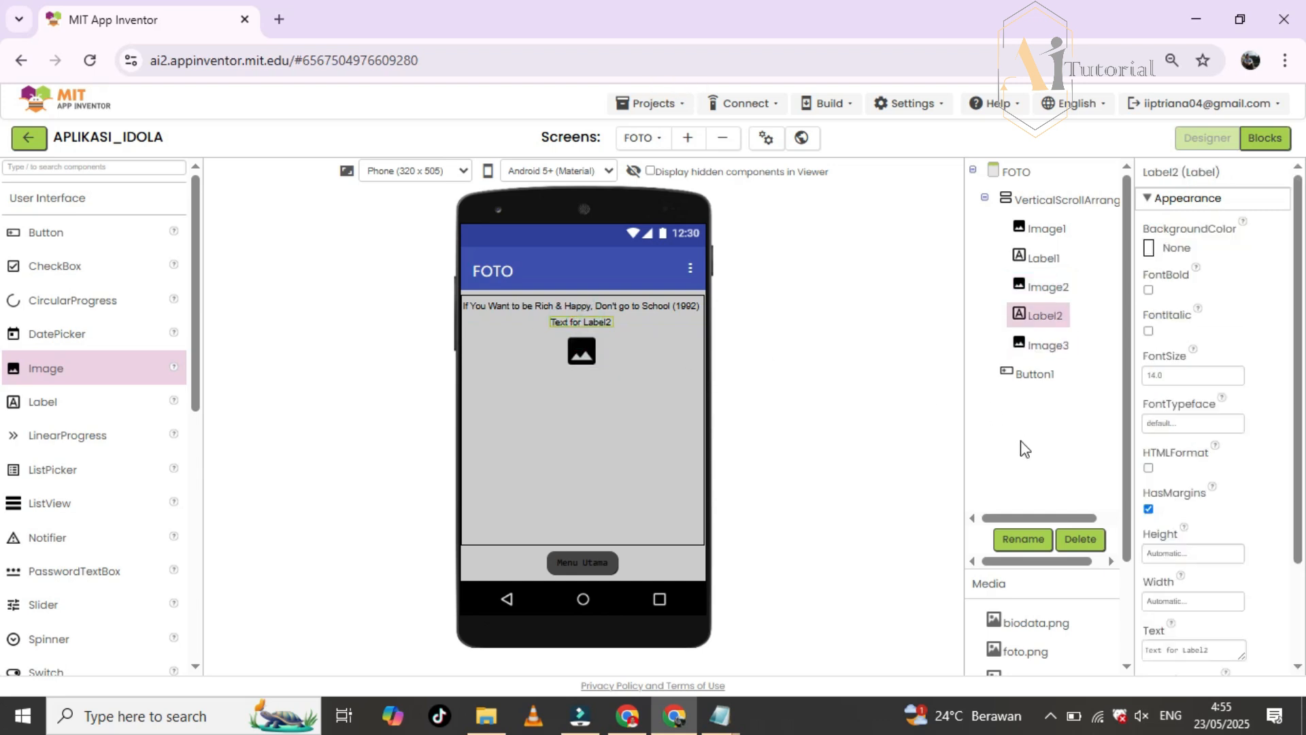
- Switch to the biografi notes in Notepad and copy "The Business School for People Who Like Helping People (2001) - endorses multi-level marketing."
mouse_move(720, 715)
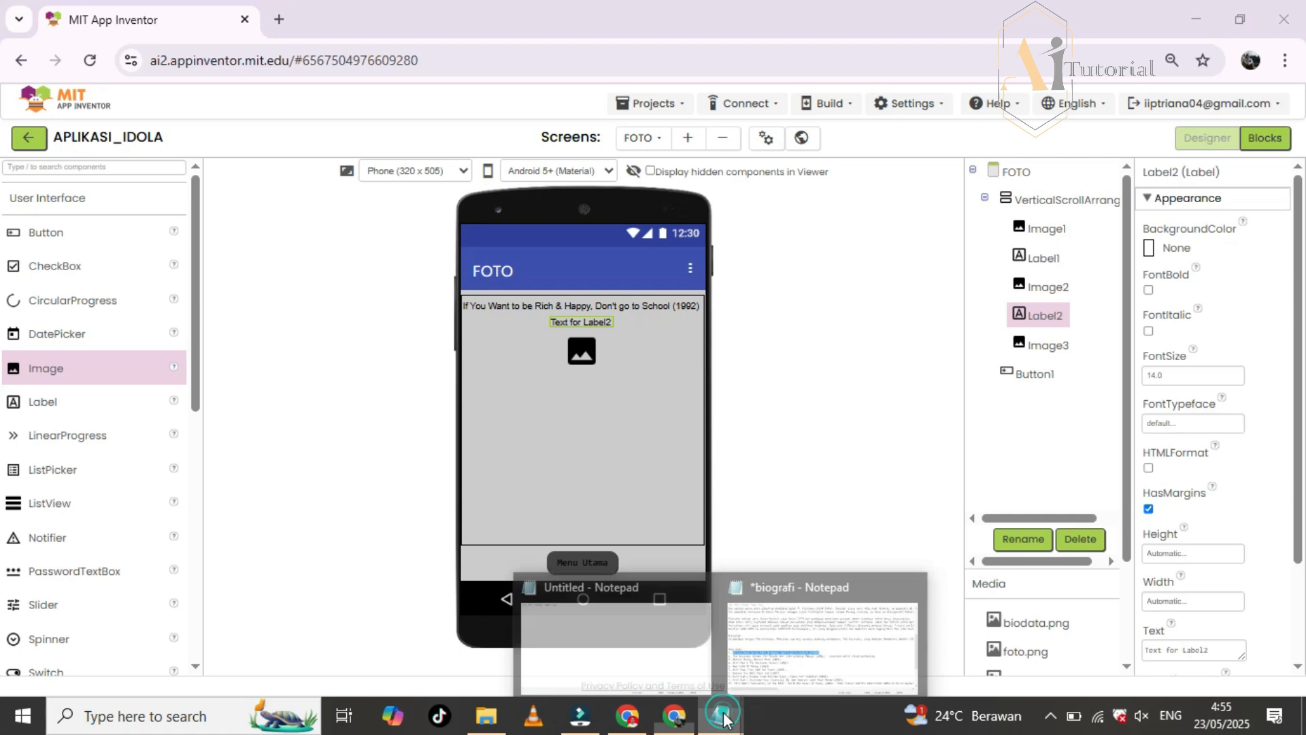
click(755, 670)
click(279, 333)
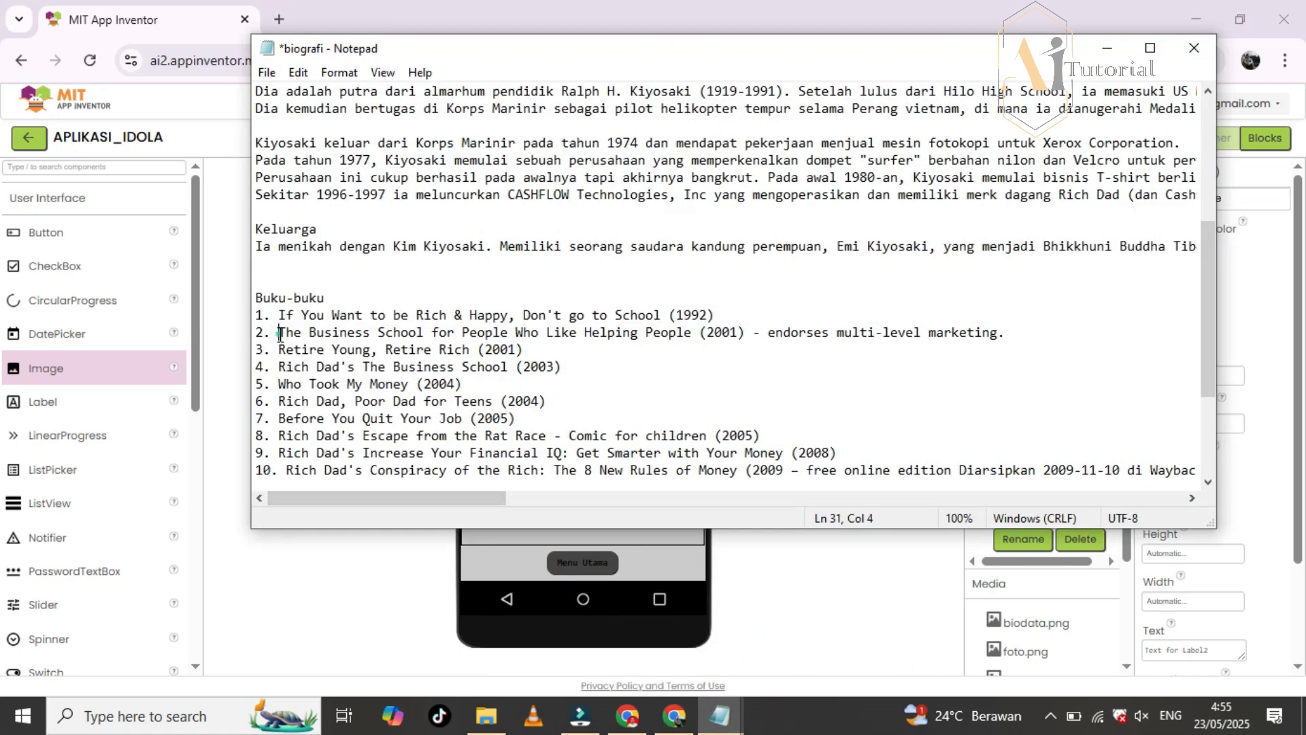
drag(279, 335, 1008, 329)
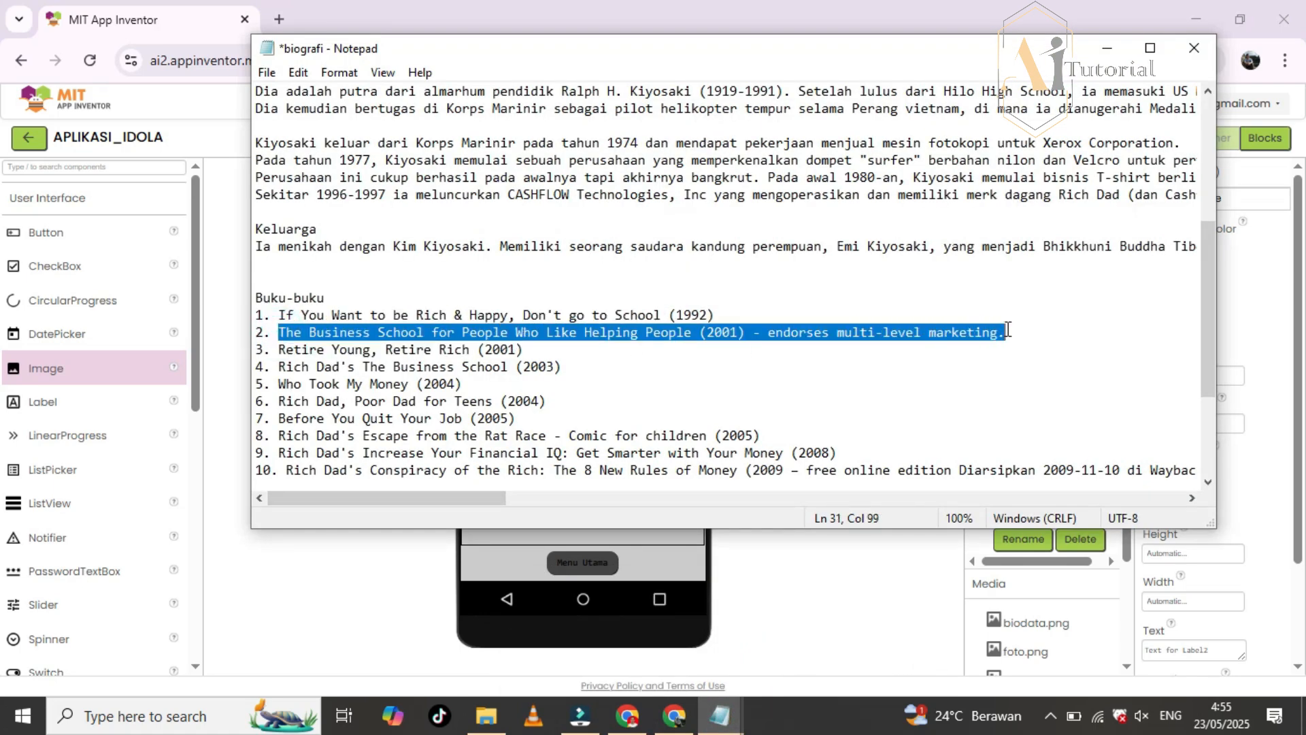
right_click(994, 332)
click(1023, 391)
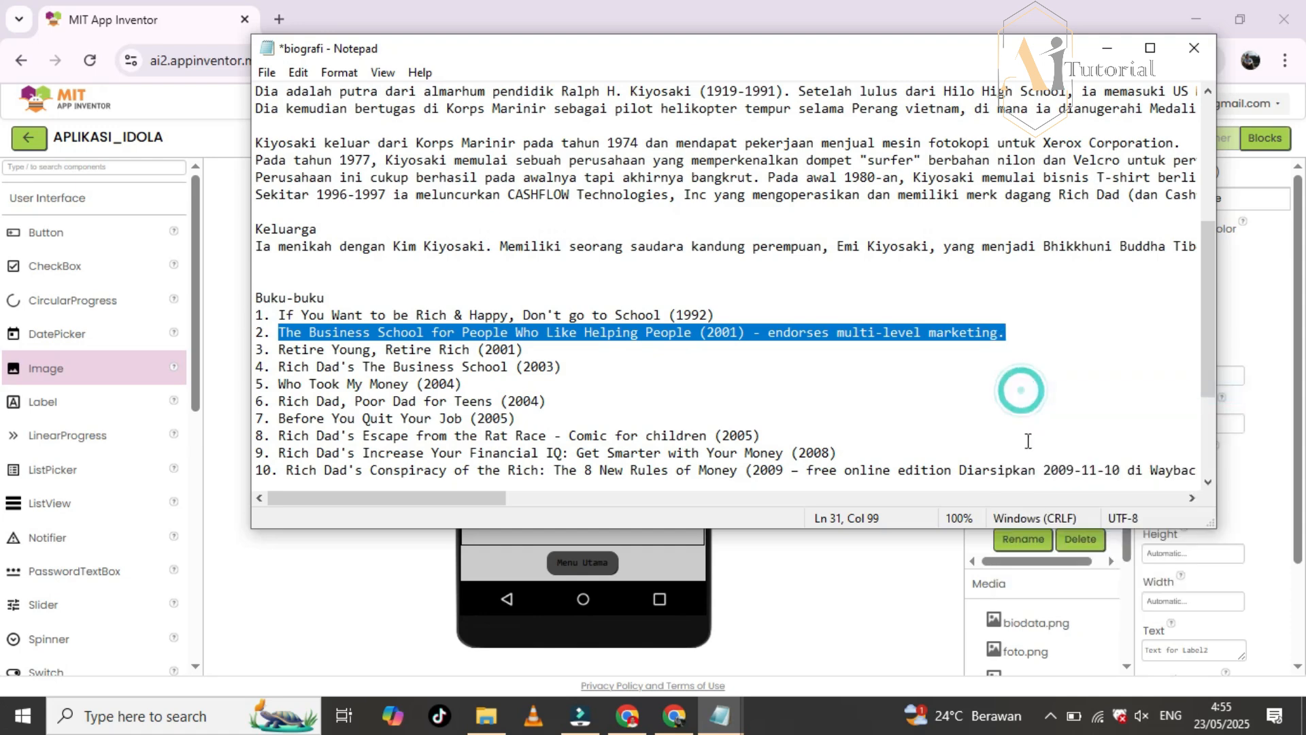
- Back in App Inventor, replace the second label's text with the copied book title
click(891, 574)
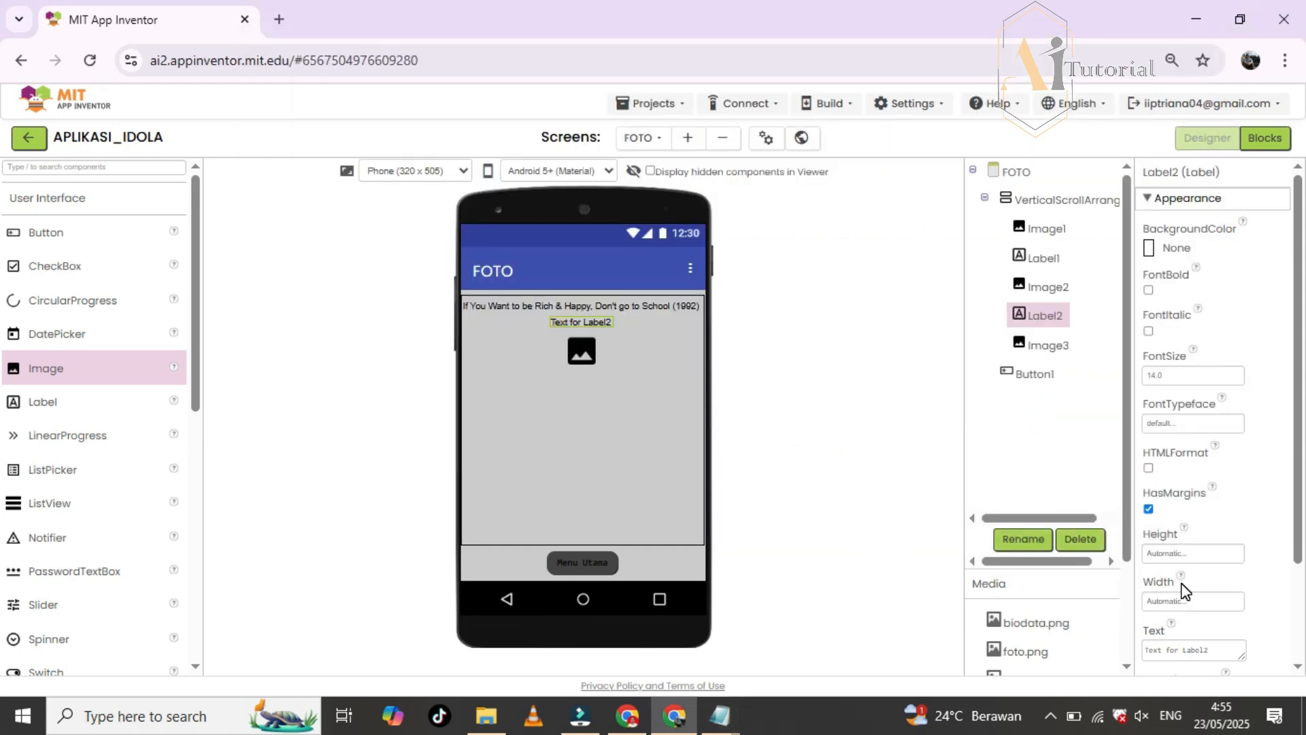
scroll(1214, 598, down, 2)
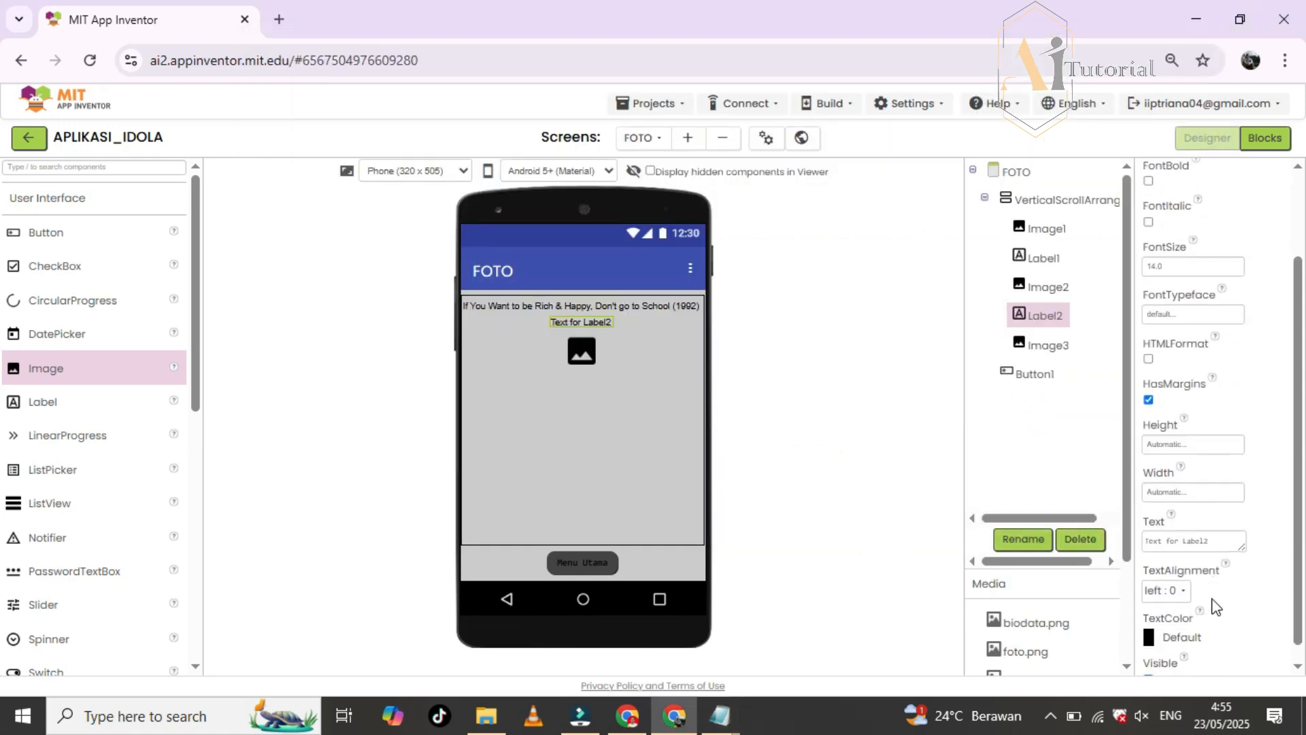
click(1218, 523)
key(ctrl+a)
key(ctrl+v)
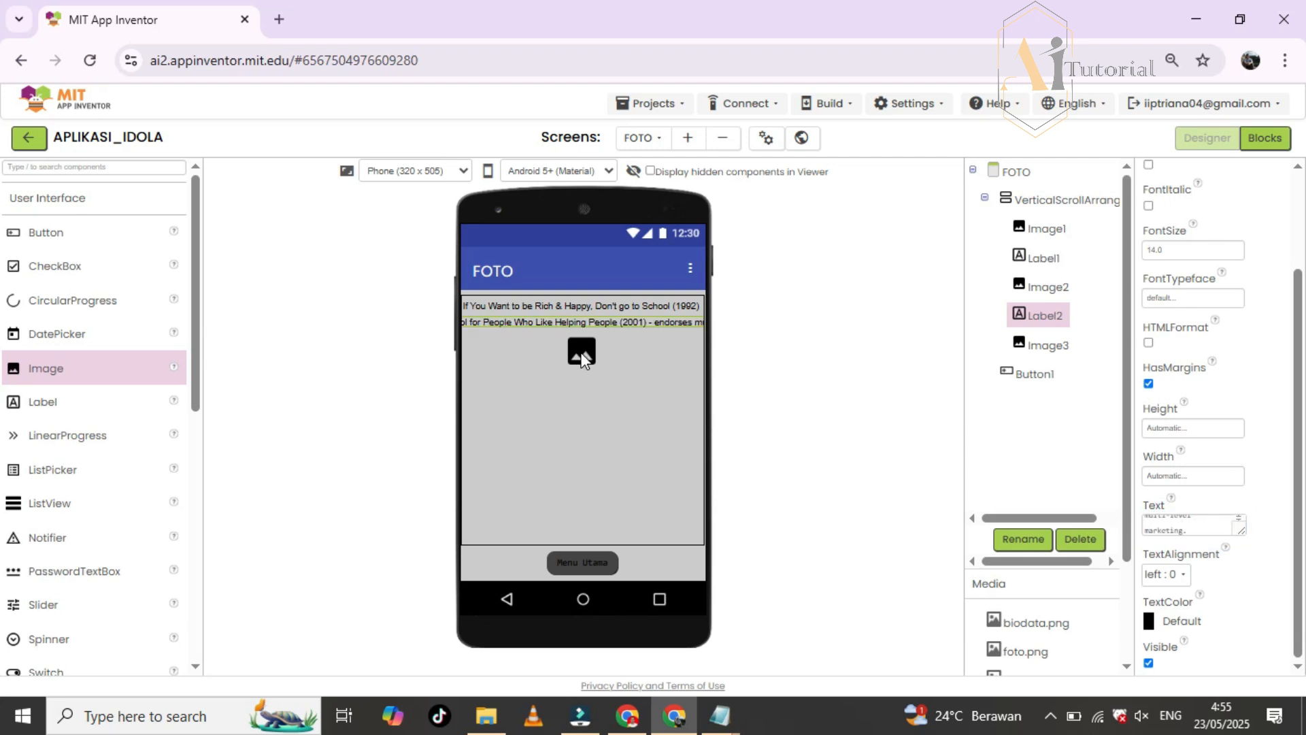
- Add a third Label below the third Image in the vertical scroll arrangement
click(582, 355)
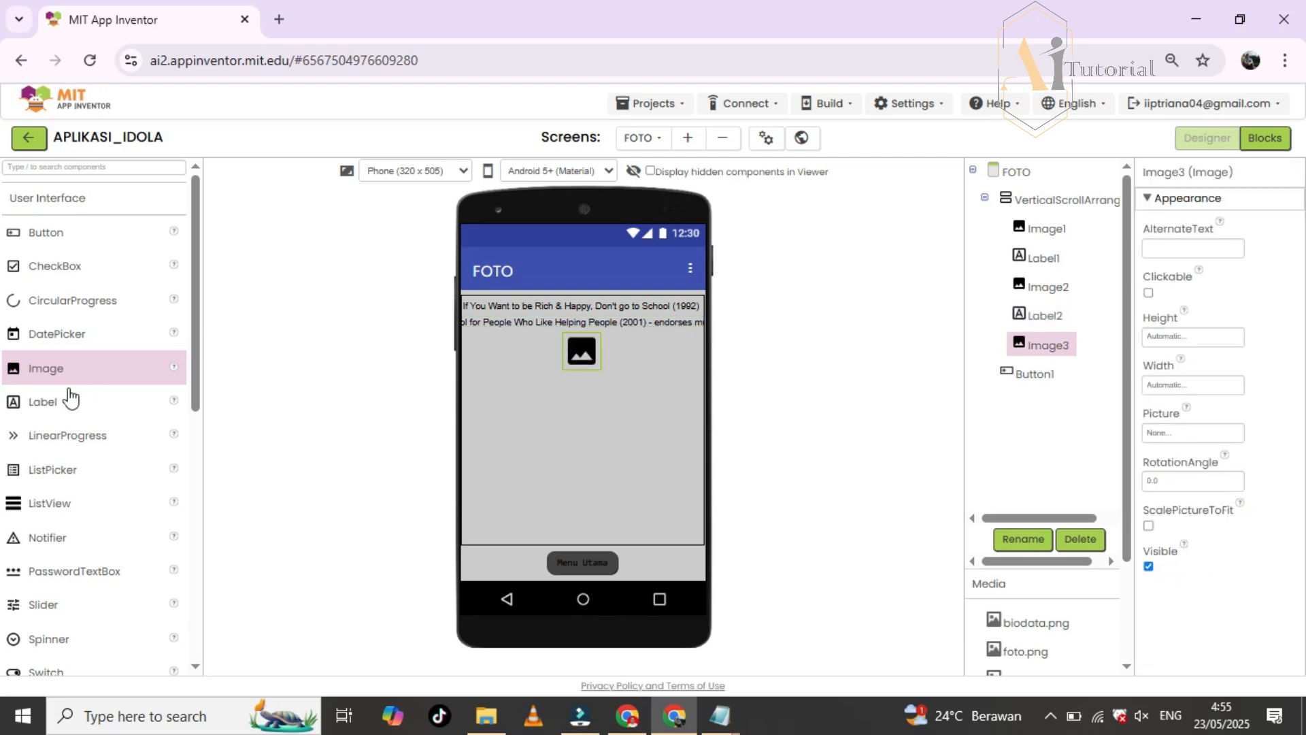
drag(71, 397, 602, 388)
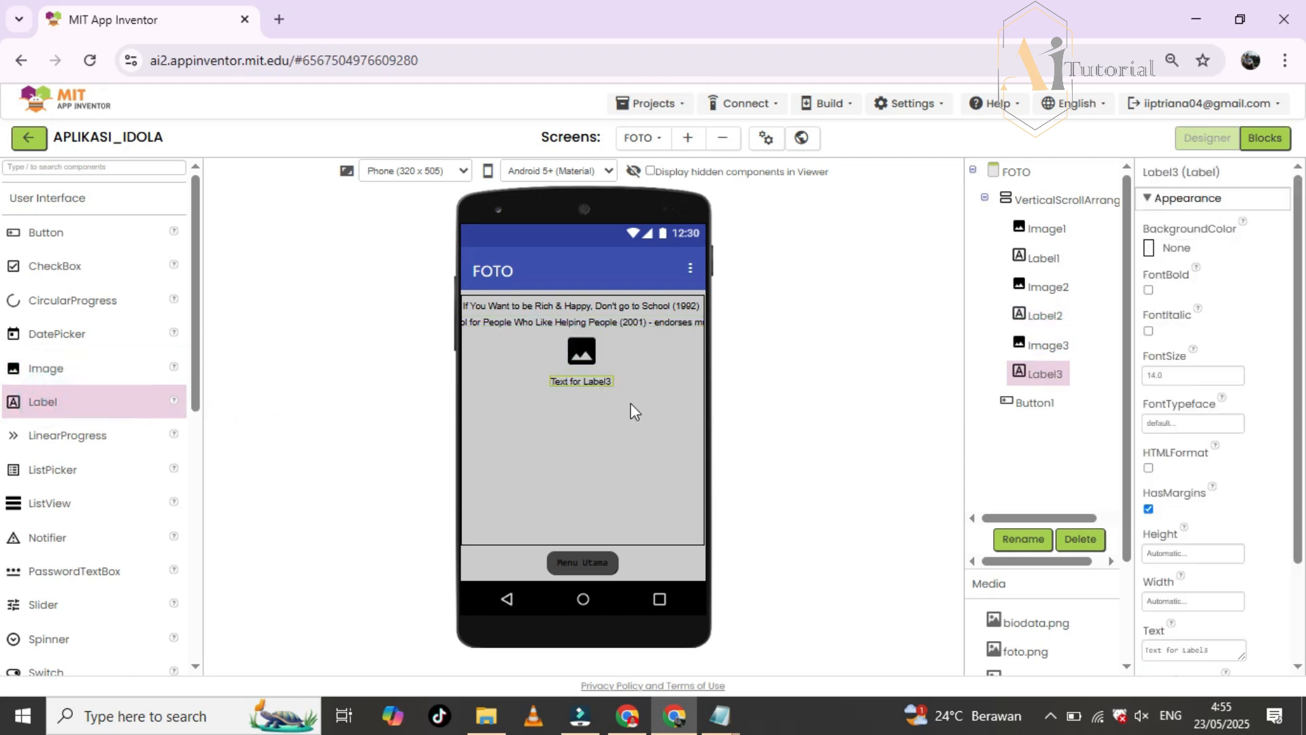
- Upload picture file 3 from the Robert Kiyosaki folder as the third Image's picture and turn off that Image's visibility
click(582, 355)
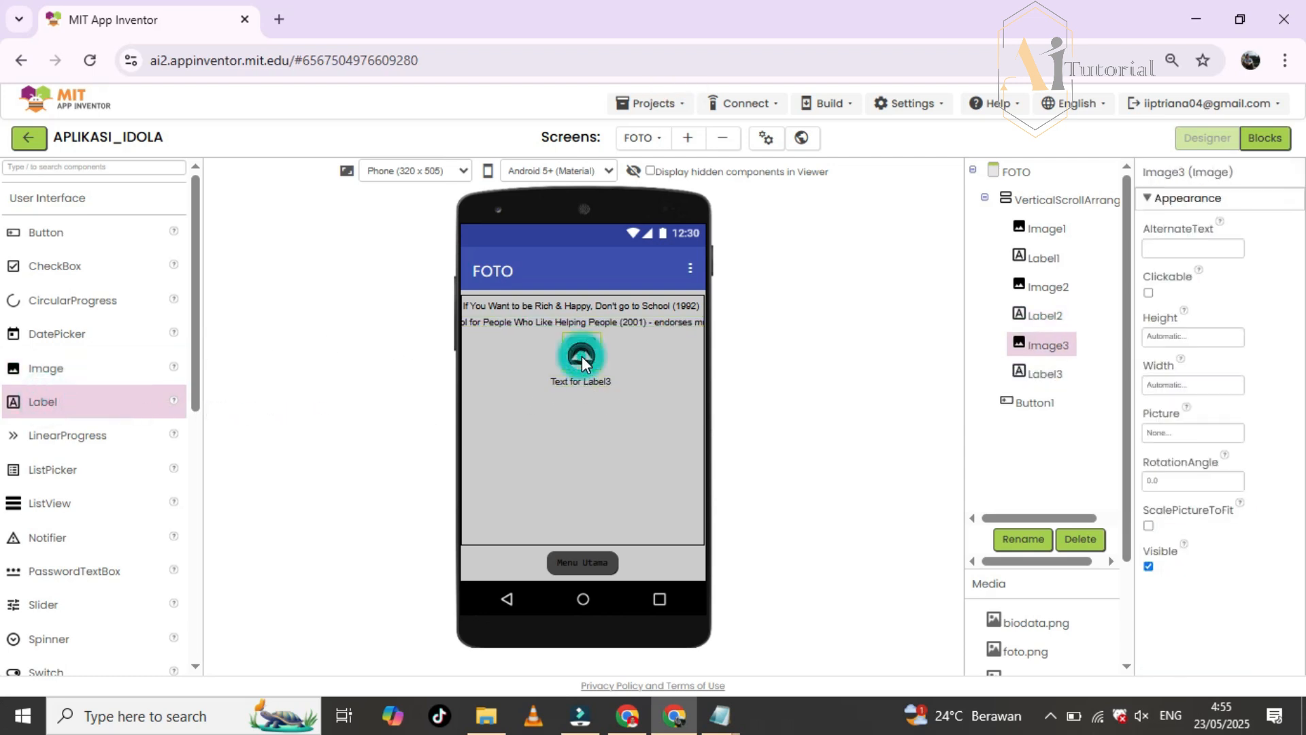
click(1192, 434)
click(1186, 562)
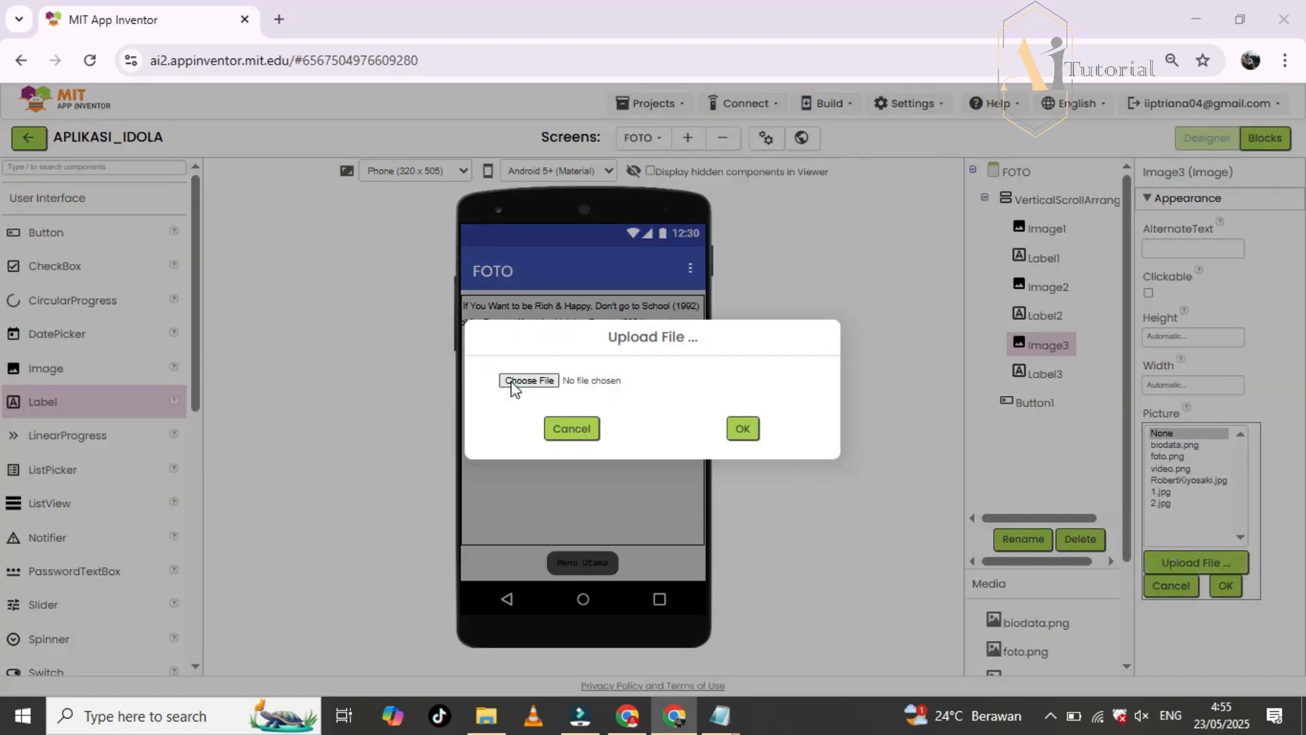
click(511, 381)
double_click(468, 235)
click(743, 429)
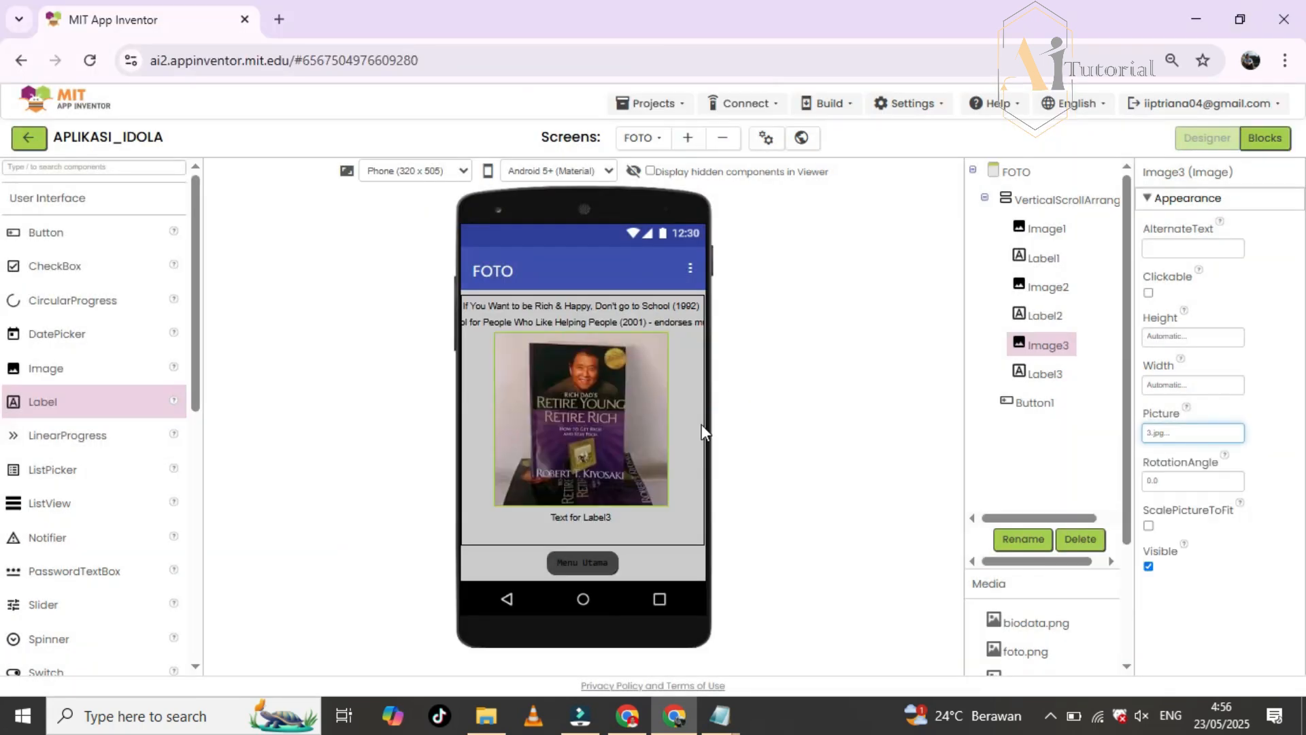
click(1149, 566)
- Select the third label and copy the title "Retire Young, Retire Rich (2001)" from the biografi notes in Notepad
click(589, 338)
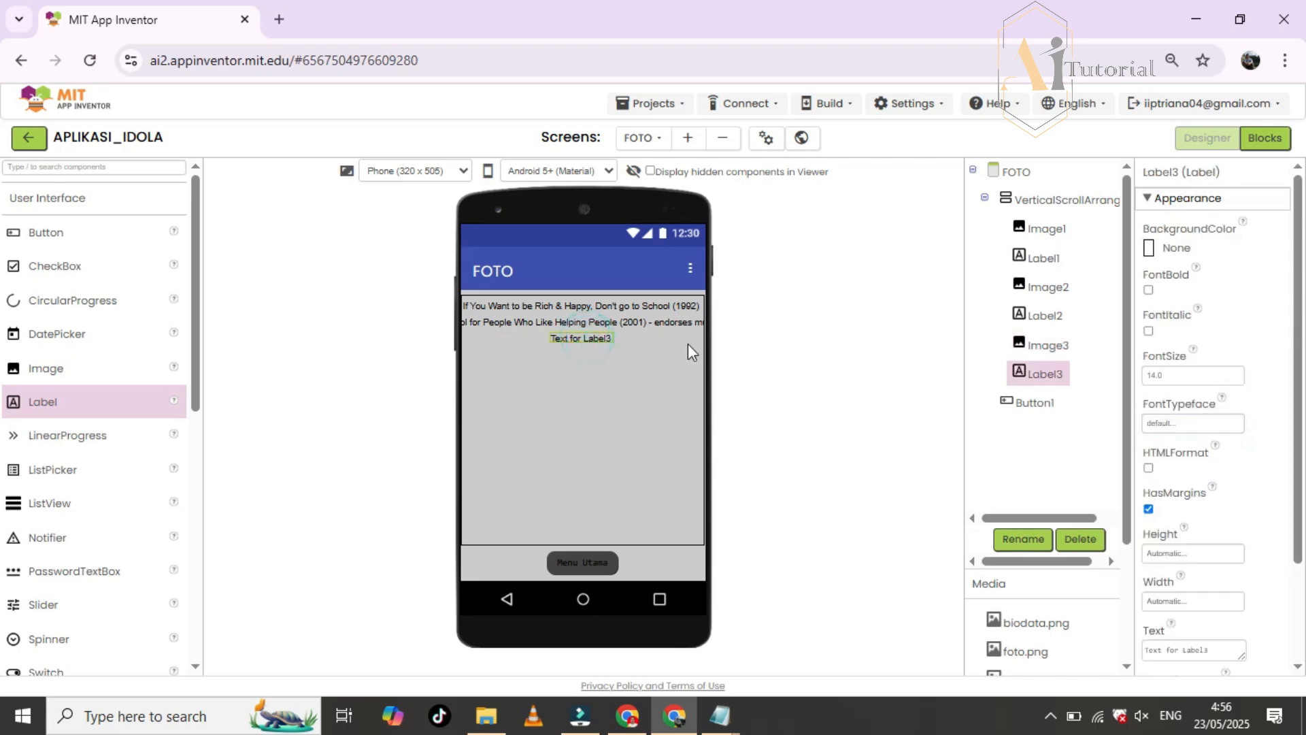
mouse_move(719, 715)
click(787, 613)
drag(278, 349, 521, 350)
right_click(512, 351)
click(557, 411)
- Return to App Inventor and set the third label's text to "Retire Young, Retire Rich (2001)"
click(828, 545)
click(597, 335)
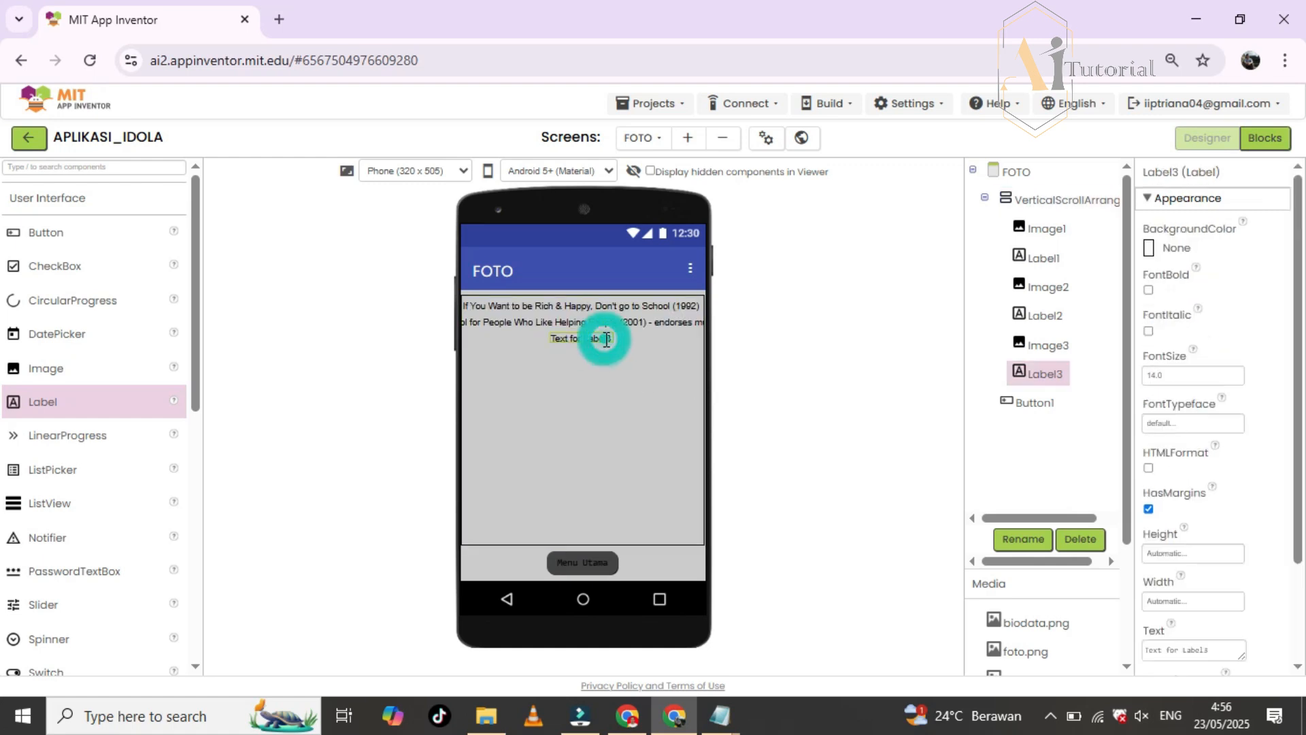
scroll(1197, 477, down, 1)
click(1190, 552)
key(ctrl+v)
click(612, 340)
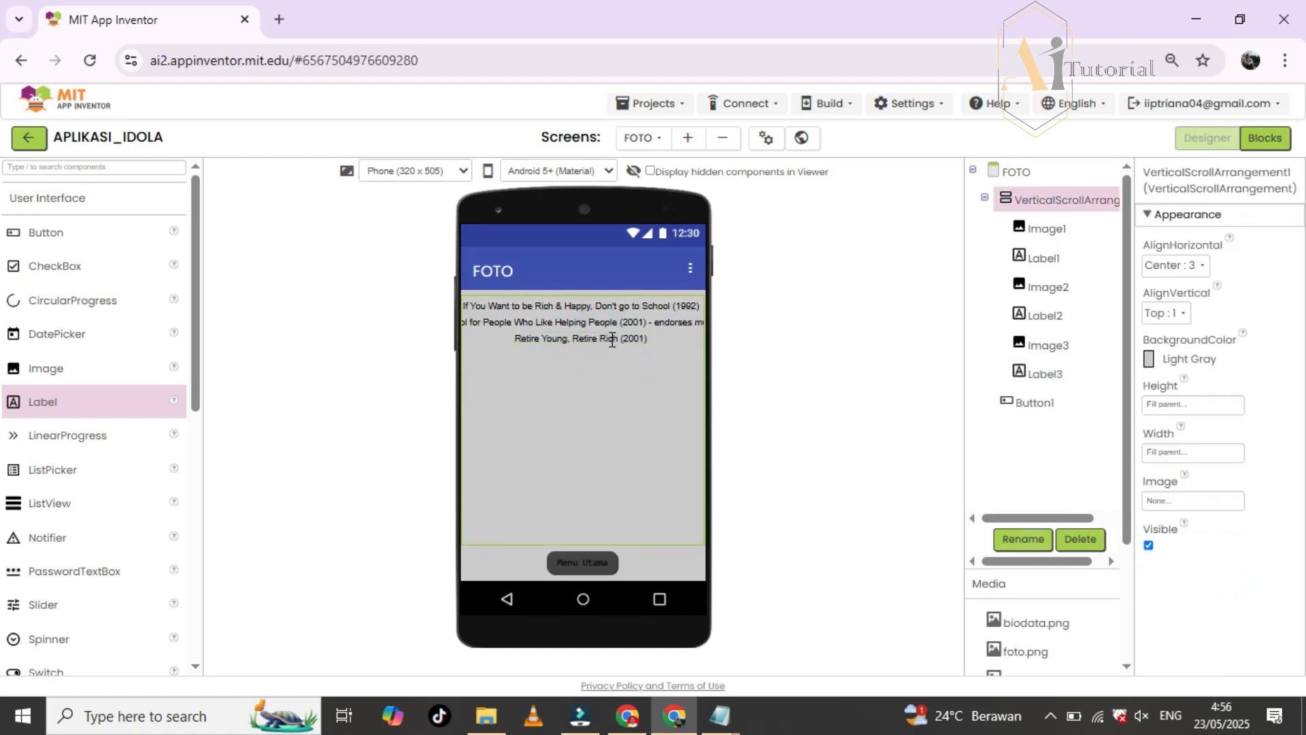
- Add three more Image and Label pairs, alternating, below the third label in the vertical scroll arrangement
drag(53, 372, 574, 375)
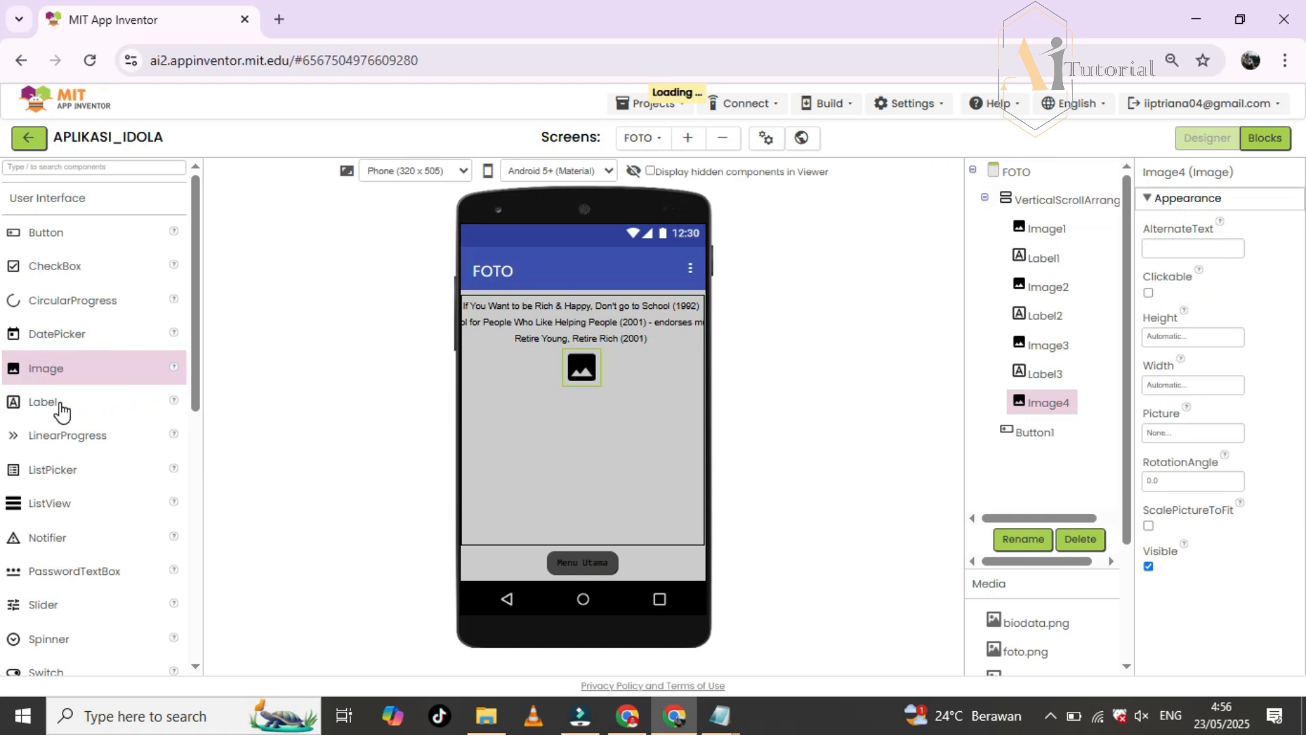
drag(51, 401, 571, 411)
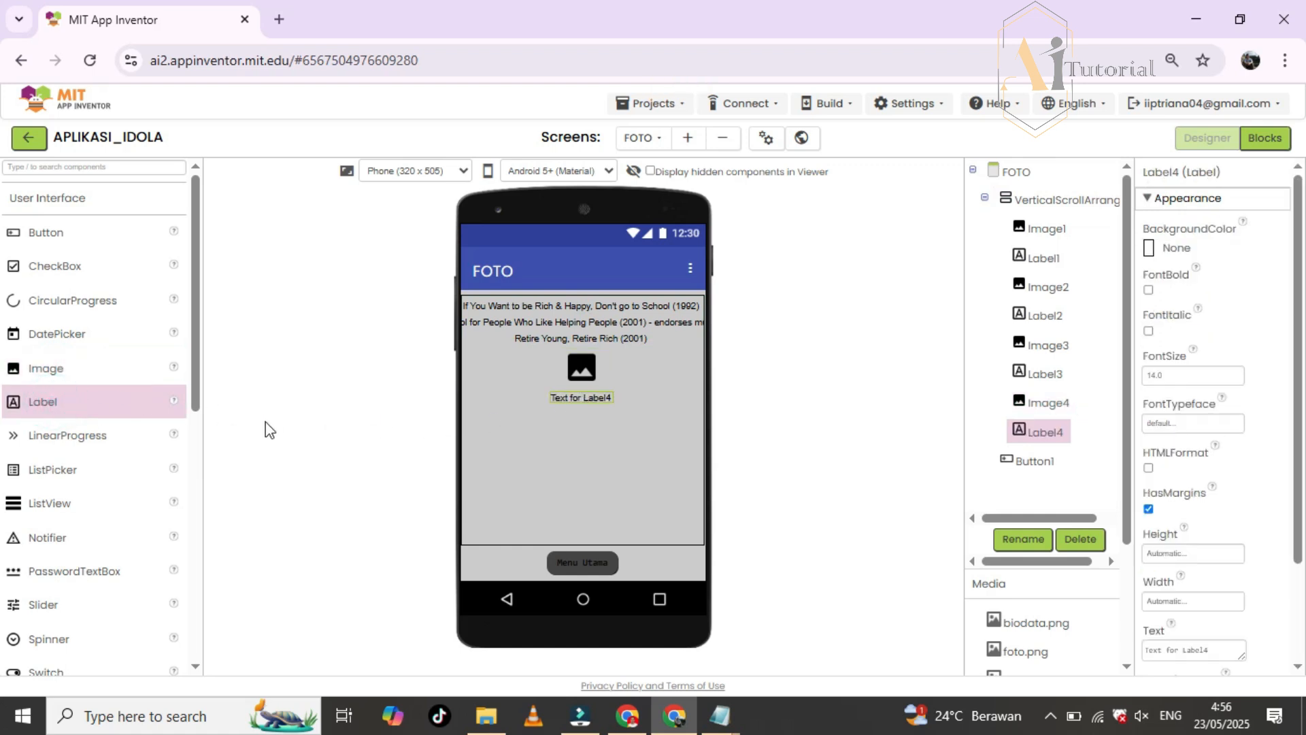
drag(52, 370, 514, 417)
drag(85, 419, 541, 453)
drag(58, 378, 571, 496)
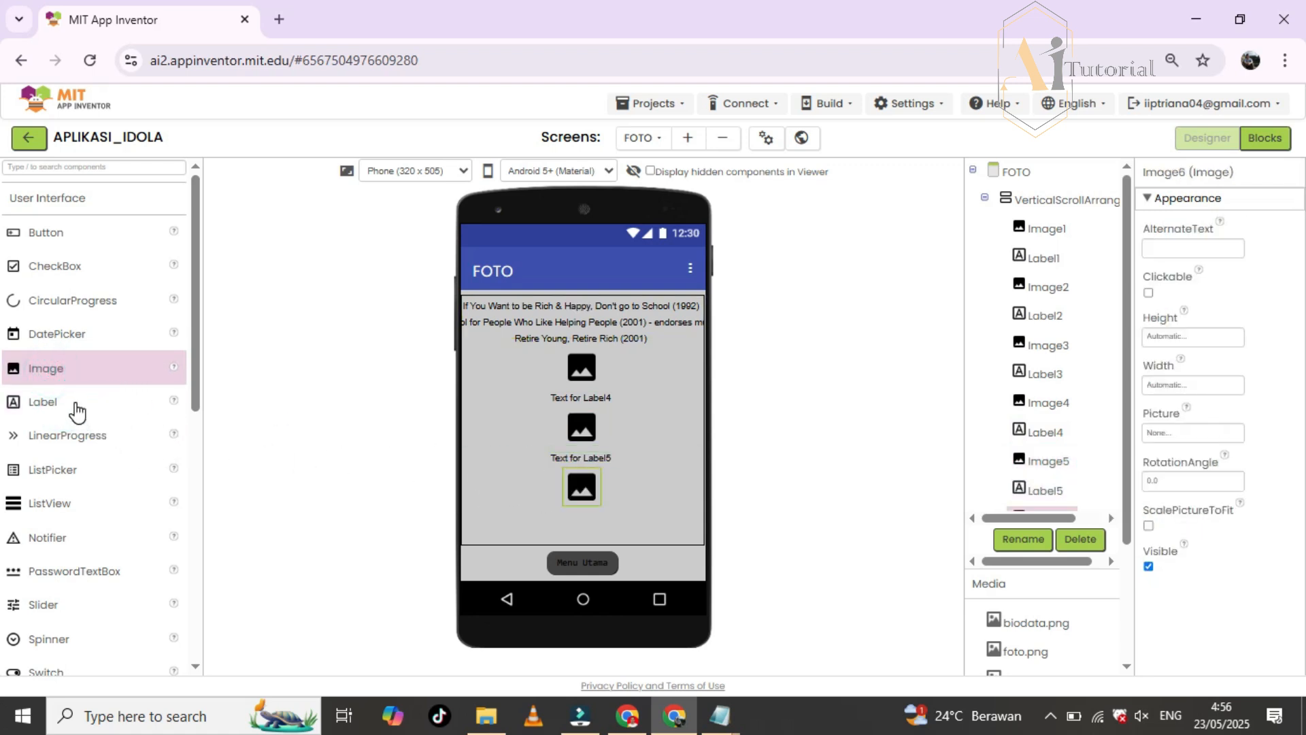
drag(58, 403, 607, 524)
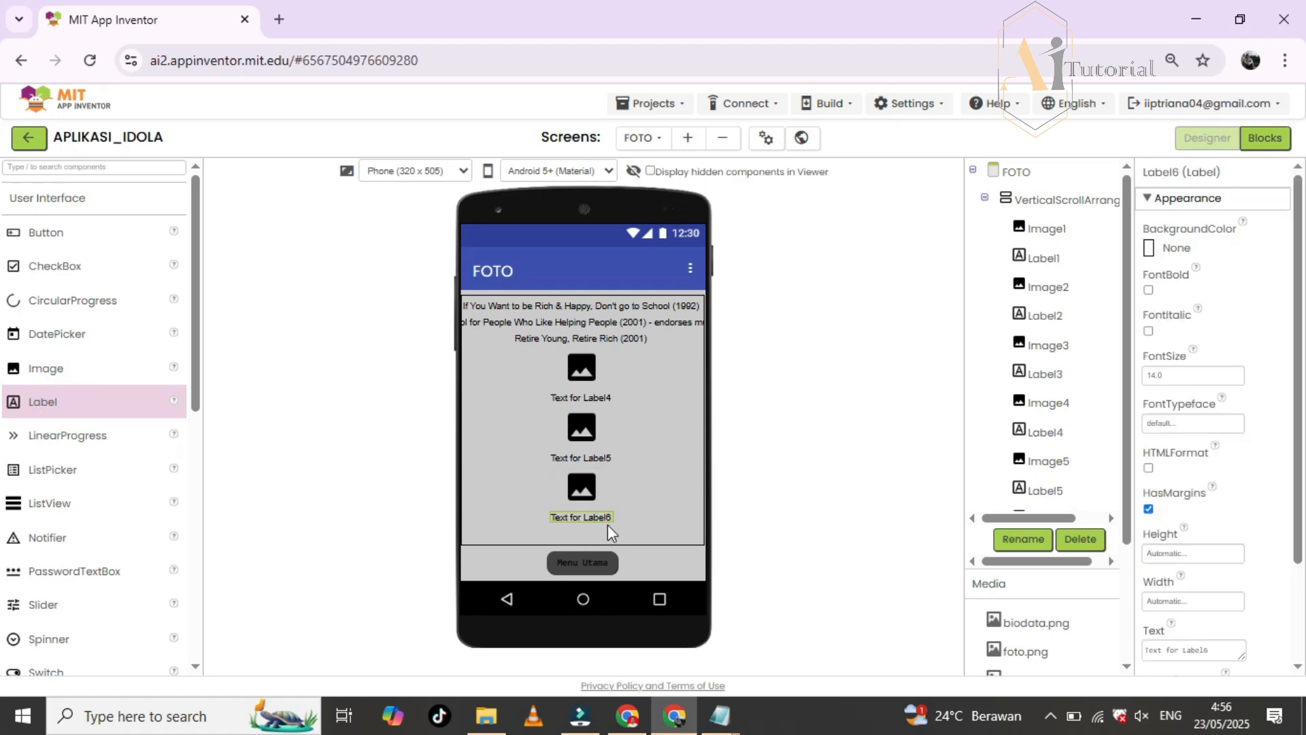
- Upload picture file 4 from the Robert Kiyosaki folder as the fourth Image's picture and turn off that Image's visibility
click(583, 368)
click(1192, 433)
click(1196, 561)
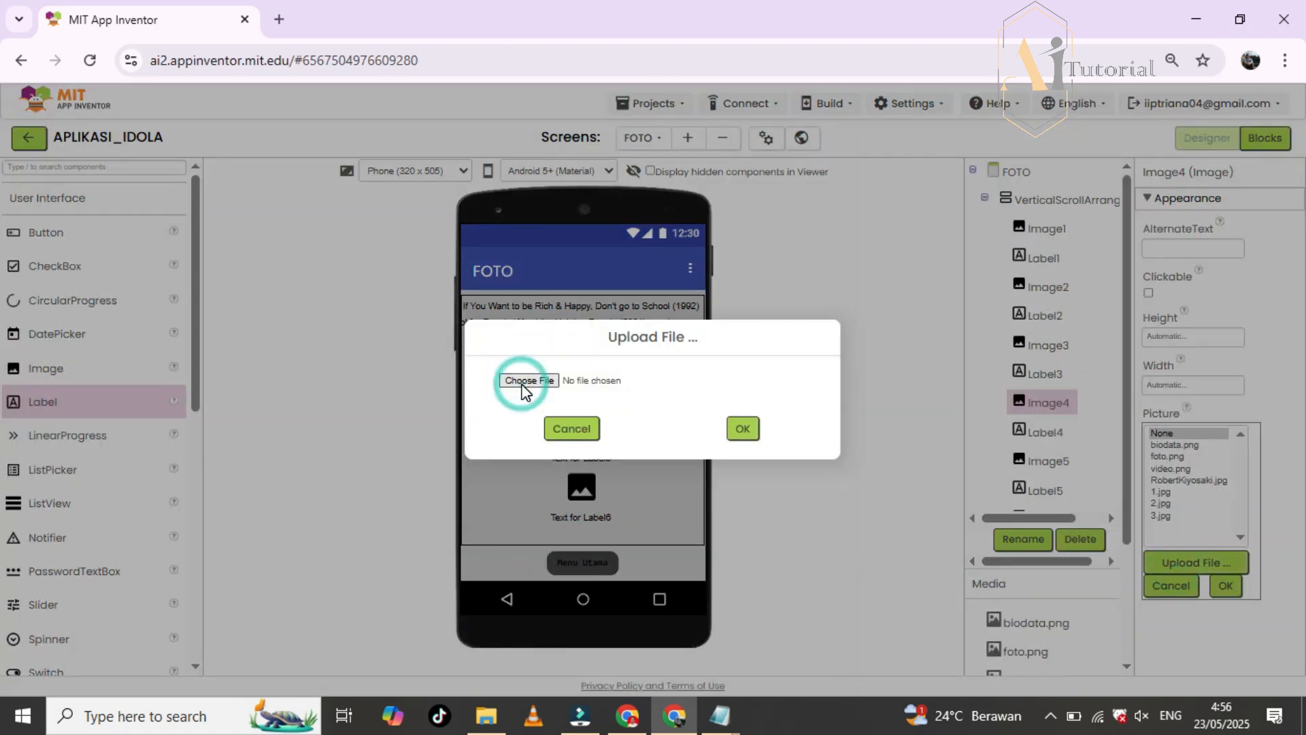
click(519, 383)
click(562, 150)
click(487, 428)
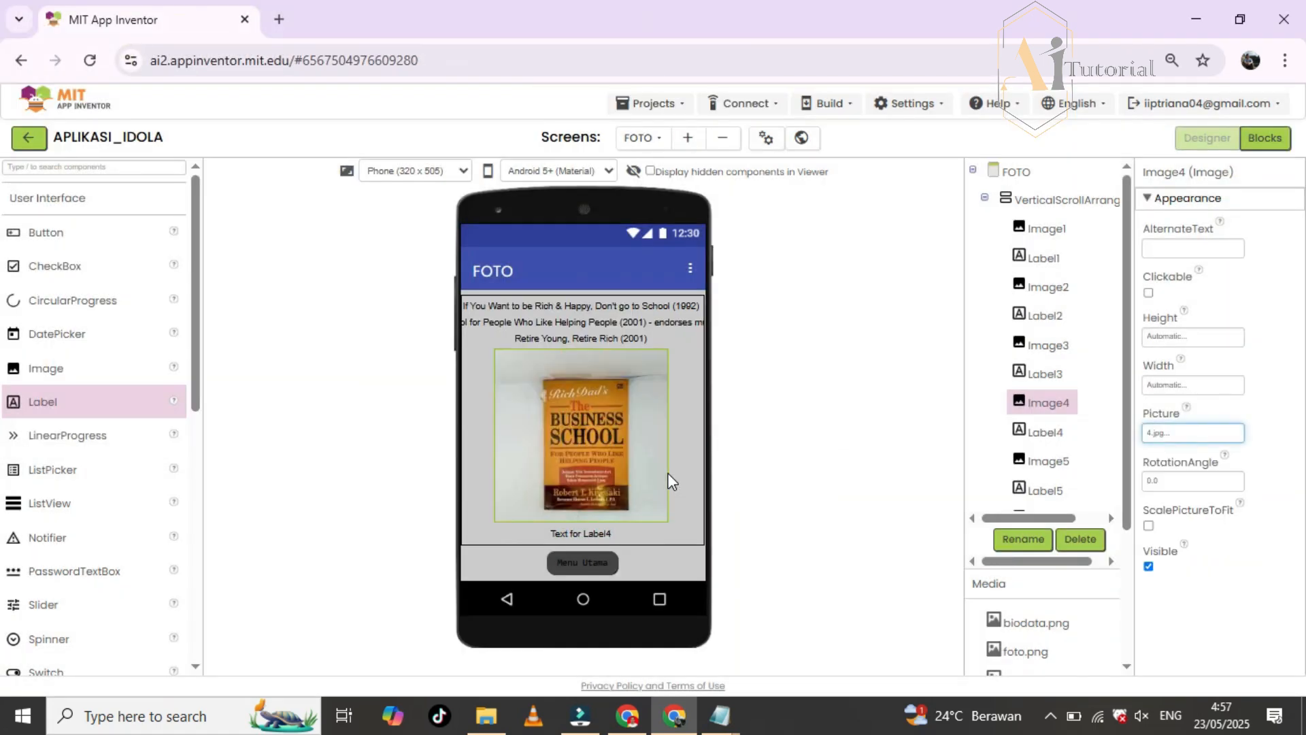
click(1149, 567)
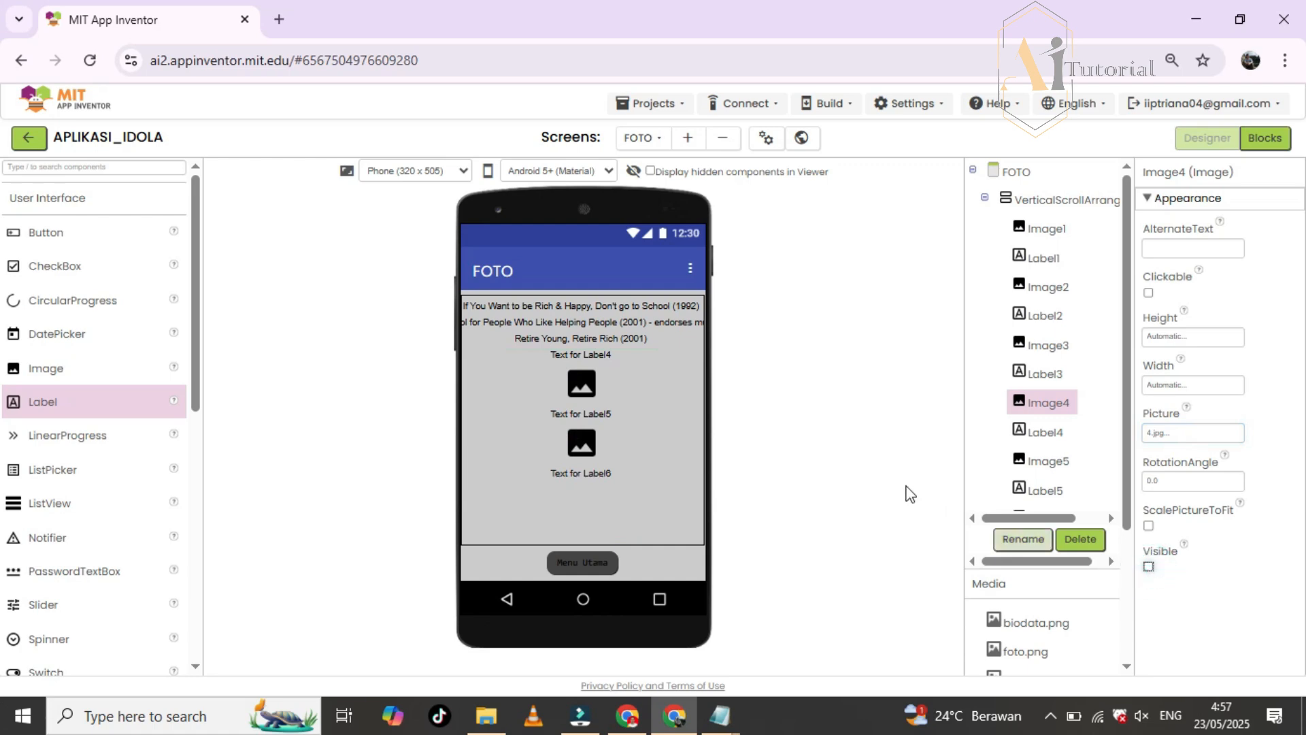
- Select the fourth label and copy the title "Rich Dad's The Business School (2003)" from the biografi notes in Notepad
click(604, 359)
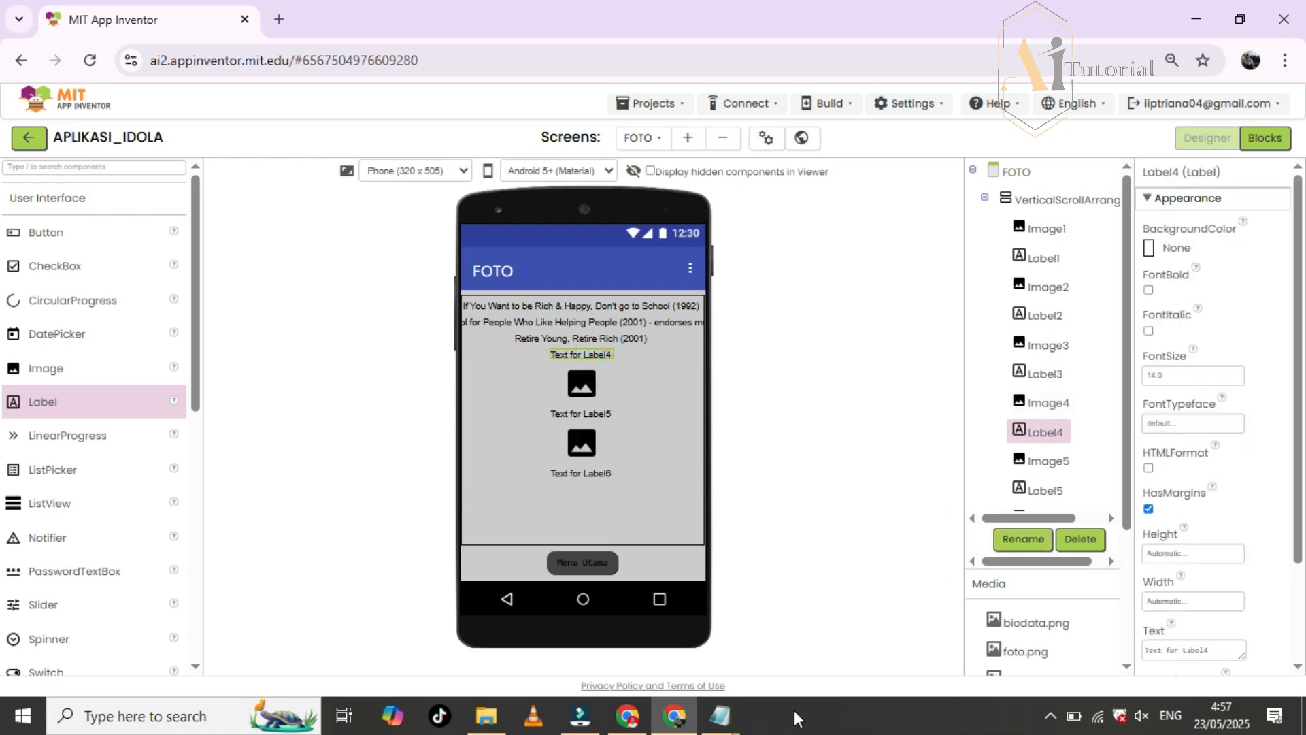
mouse_move(720, 716)
click(770, 648)
drag(300, 365, 561, 365)
right_click(561, 365)
click(593, 422)
- Return to App Inventor and replace the fourth label's text with "Rich Dad's The Business School (2003)"
click(1182, 576)
scroll(1182, 577, down, 2)
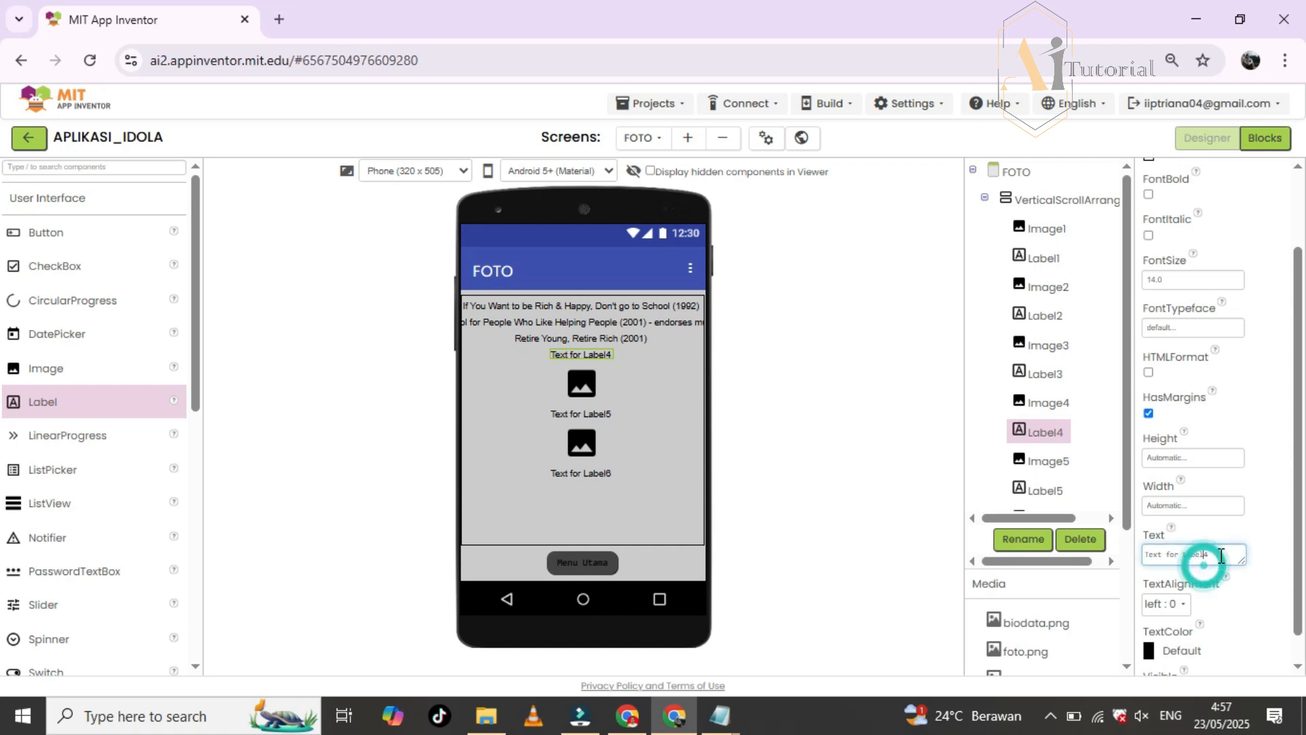
drag(1214, 554, 1148, 552)
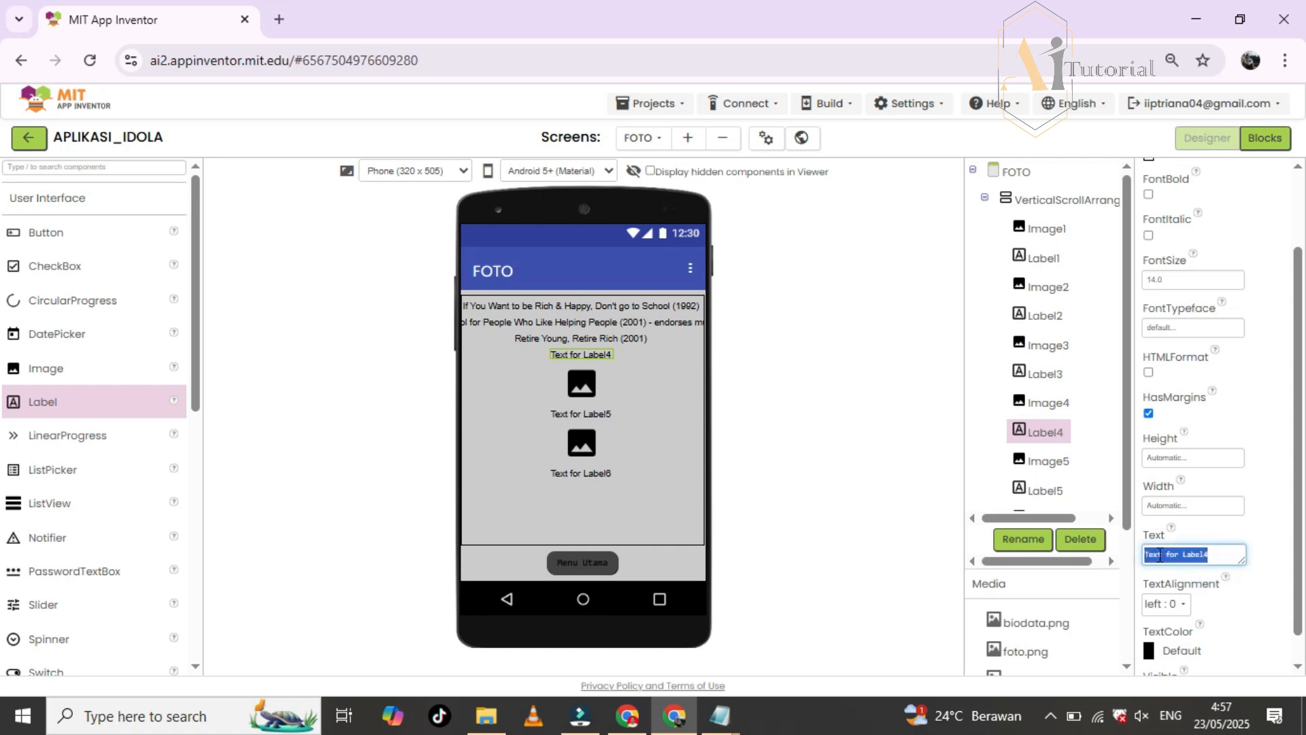
key(ctrl+v)
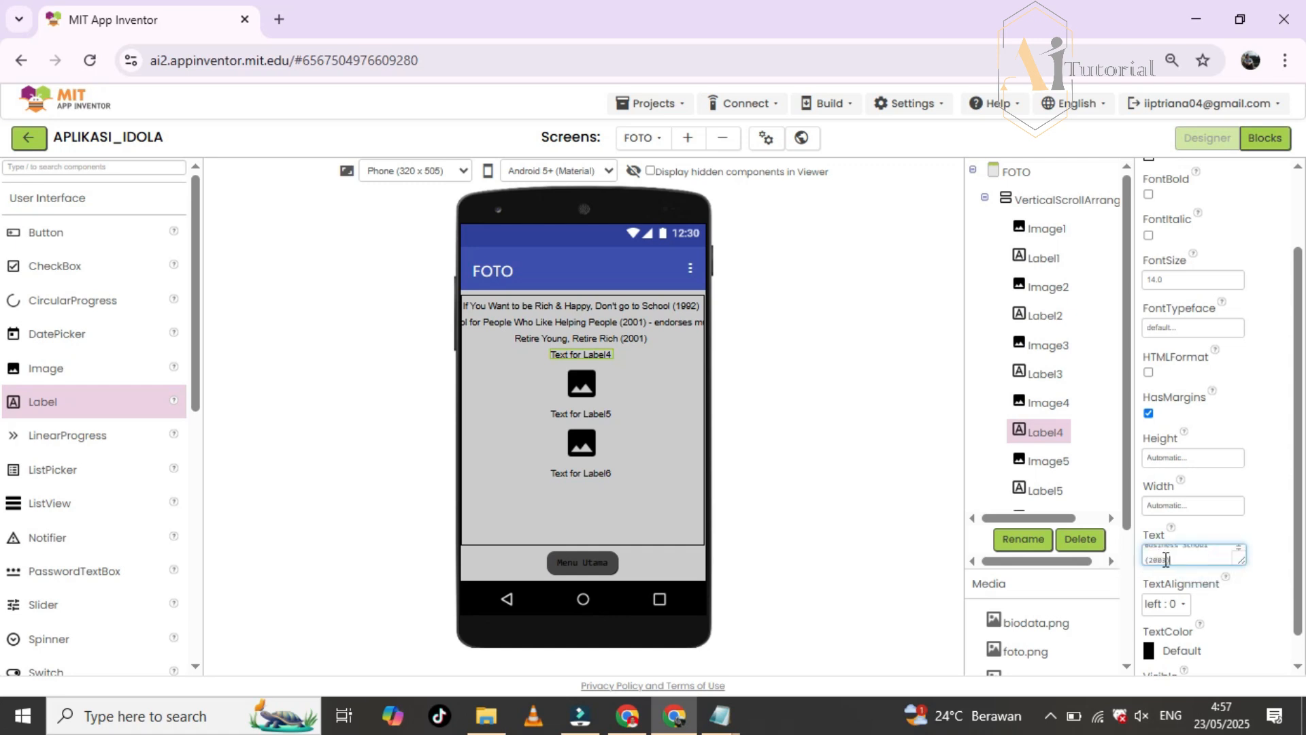
click(1240, 619)
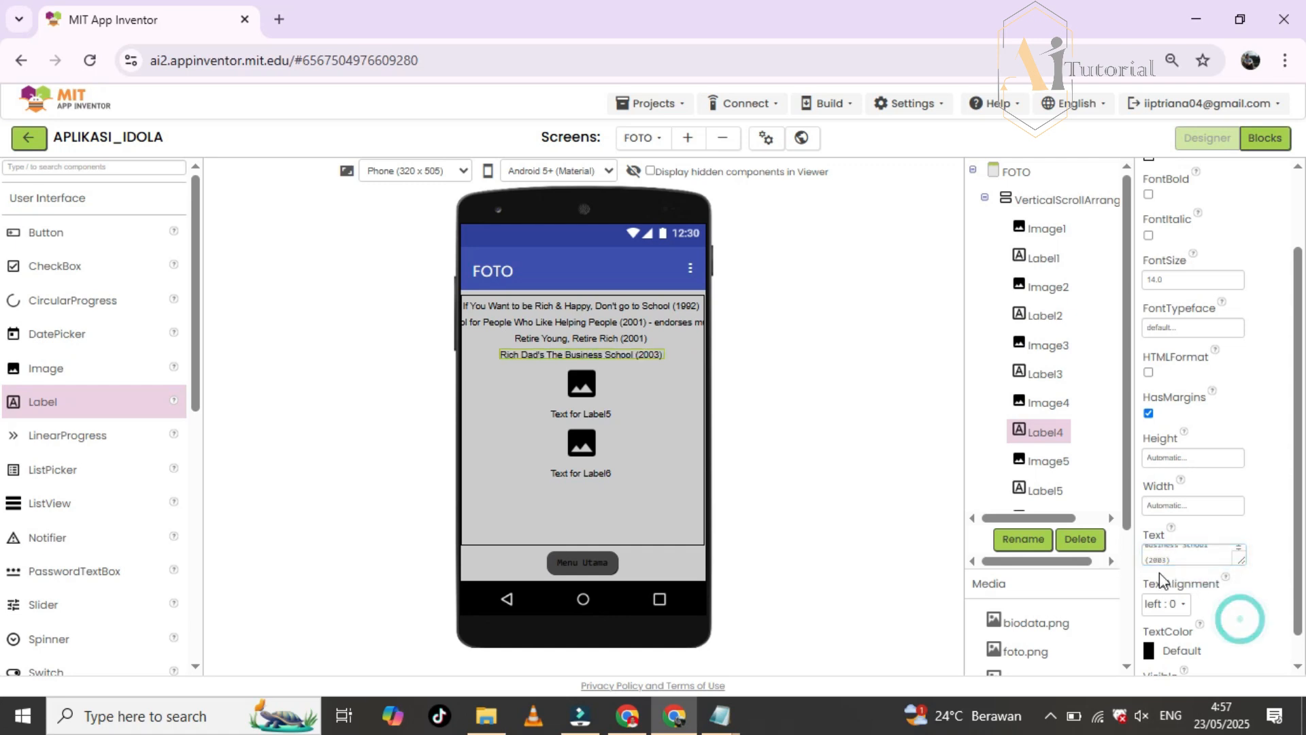
- Upload picture file 5 from the Robert Kiyosaki folder as the fifth Image's picture and turn off that Image's visibility
click(584, 385)
click(1193, 427)
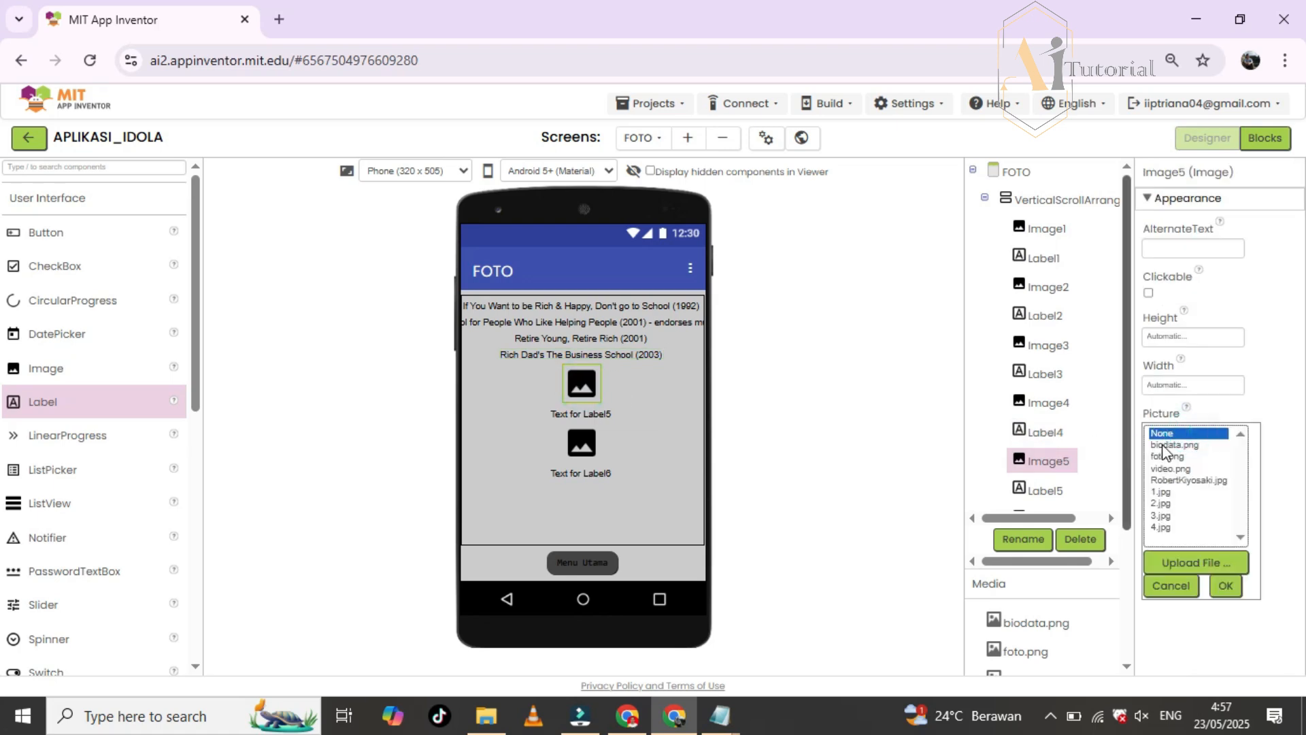
click(1196, 563)
click(544, 379)
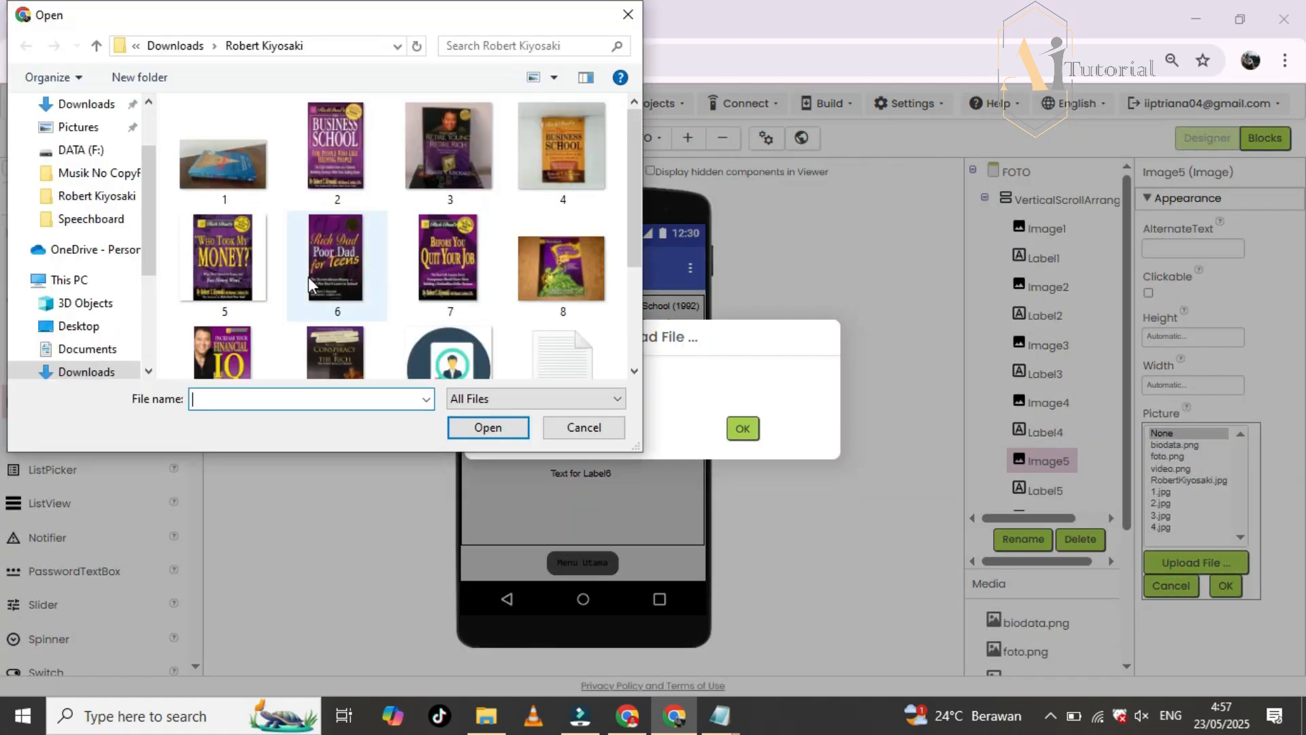
click(243, 272)
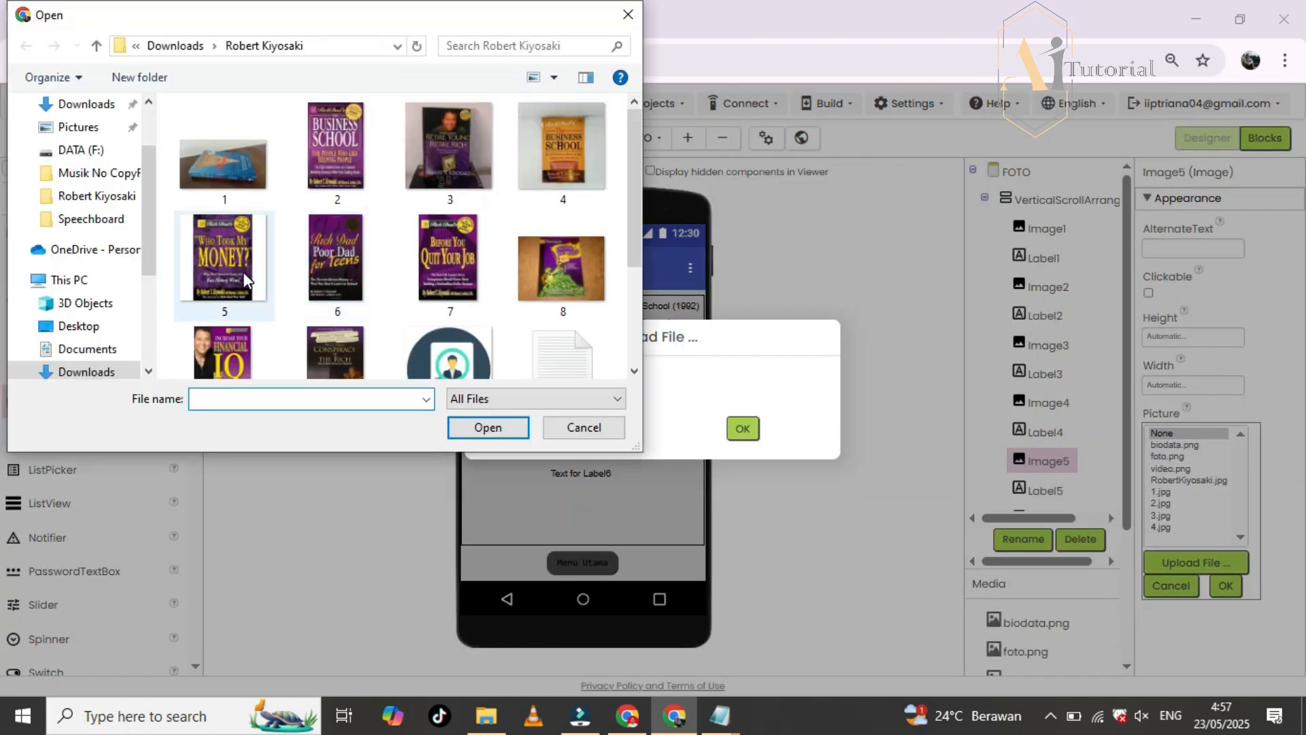
click(513, 431)
click(742, 430)
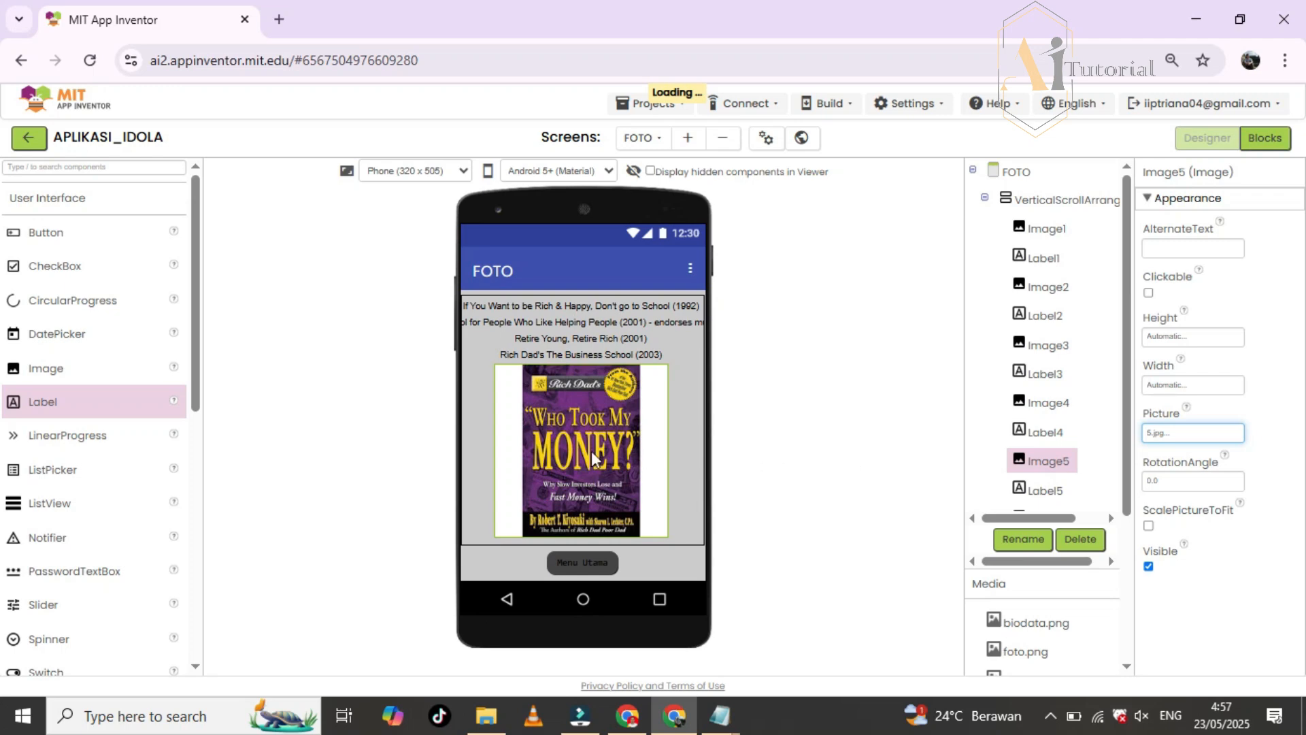
click(1148, 568)
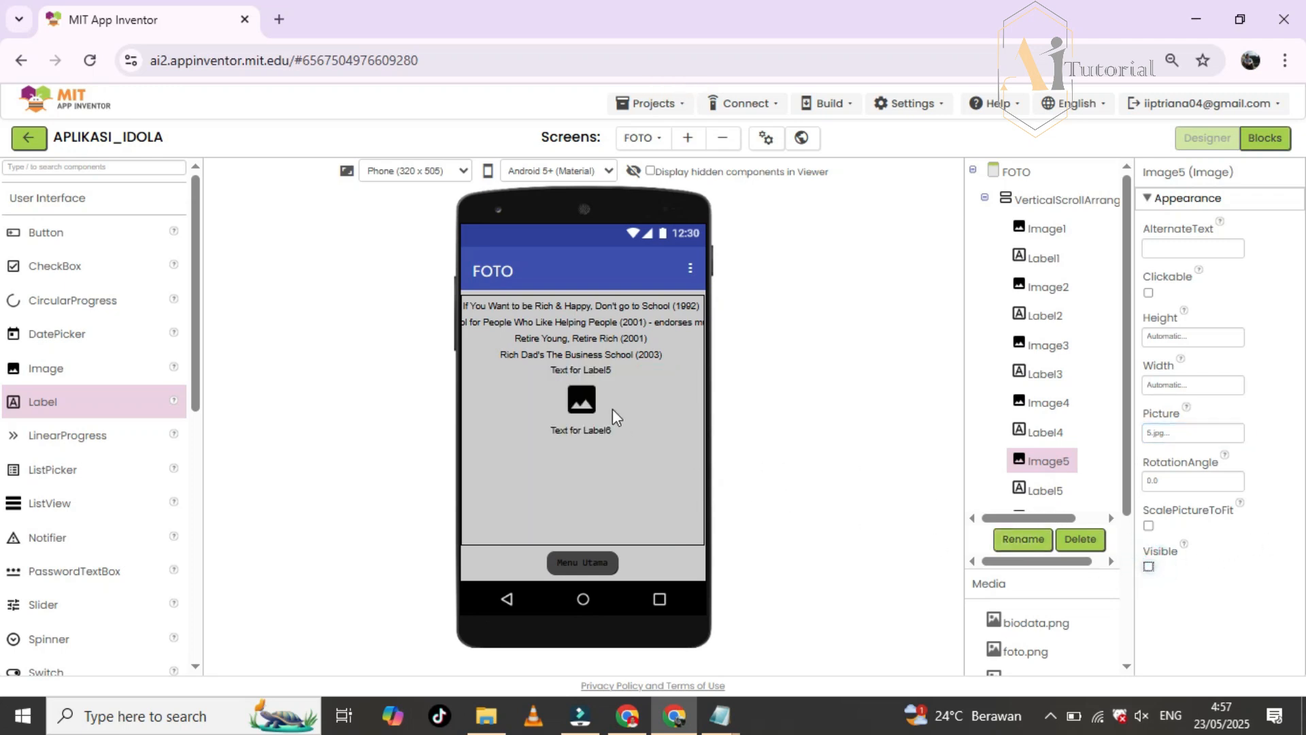
- Select the fifth label and copy the title "Who Took My Money (2004)" from the biografi notes in Notepad
click(589, 370)
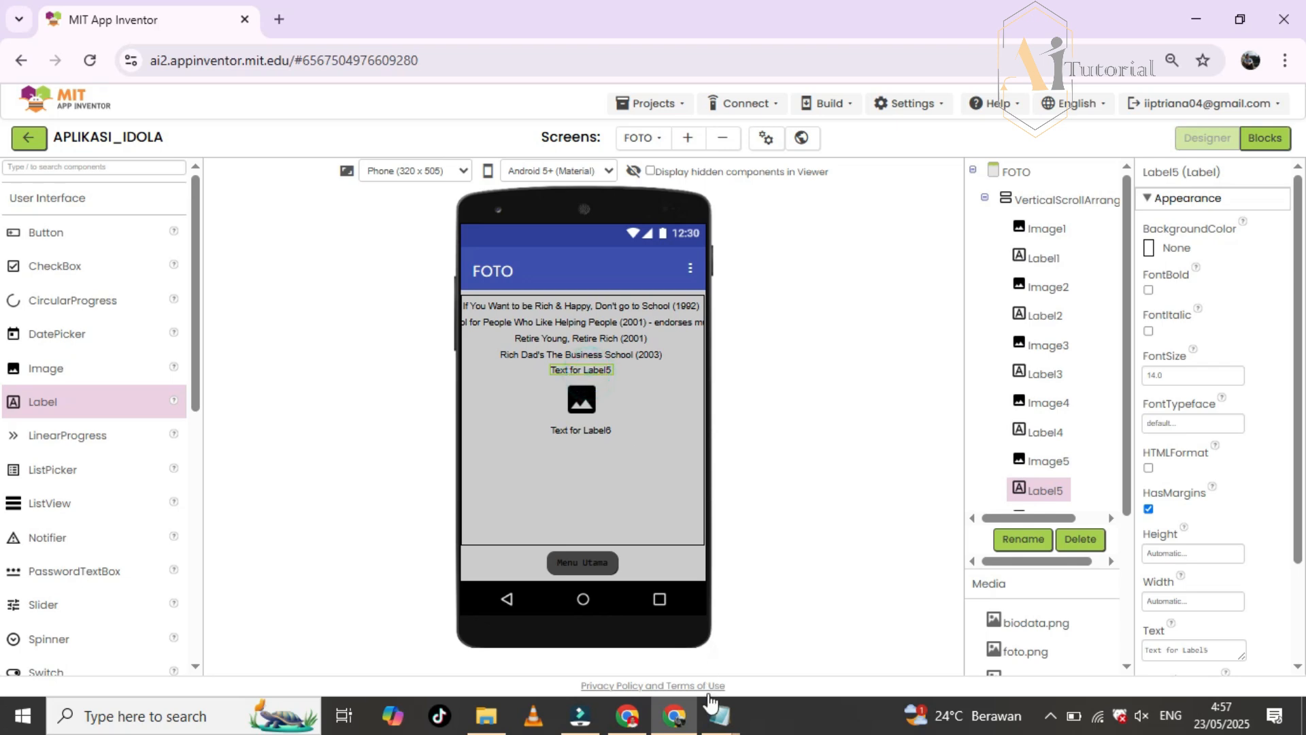
mouse_move(712, 704)
click(825, 640)
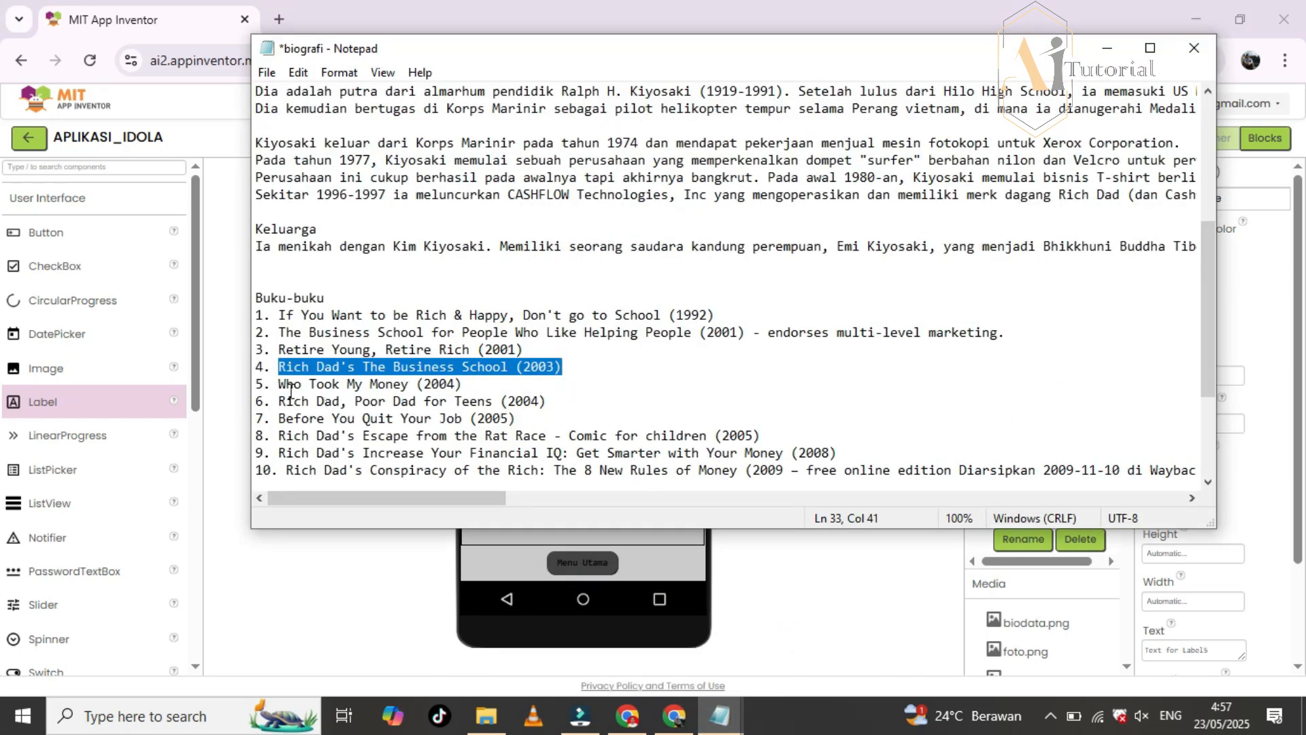
drag(279, 385, 462, 385)
- Return to App Inventor and replace the fifth label's text with "Who Took My Money (2004)"
click(1218, 651)
drag(1217, 652, 1153, 646)
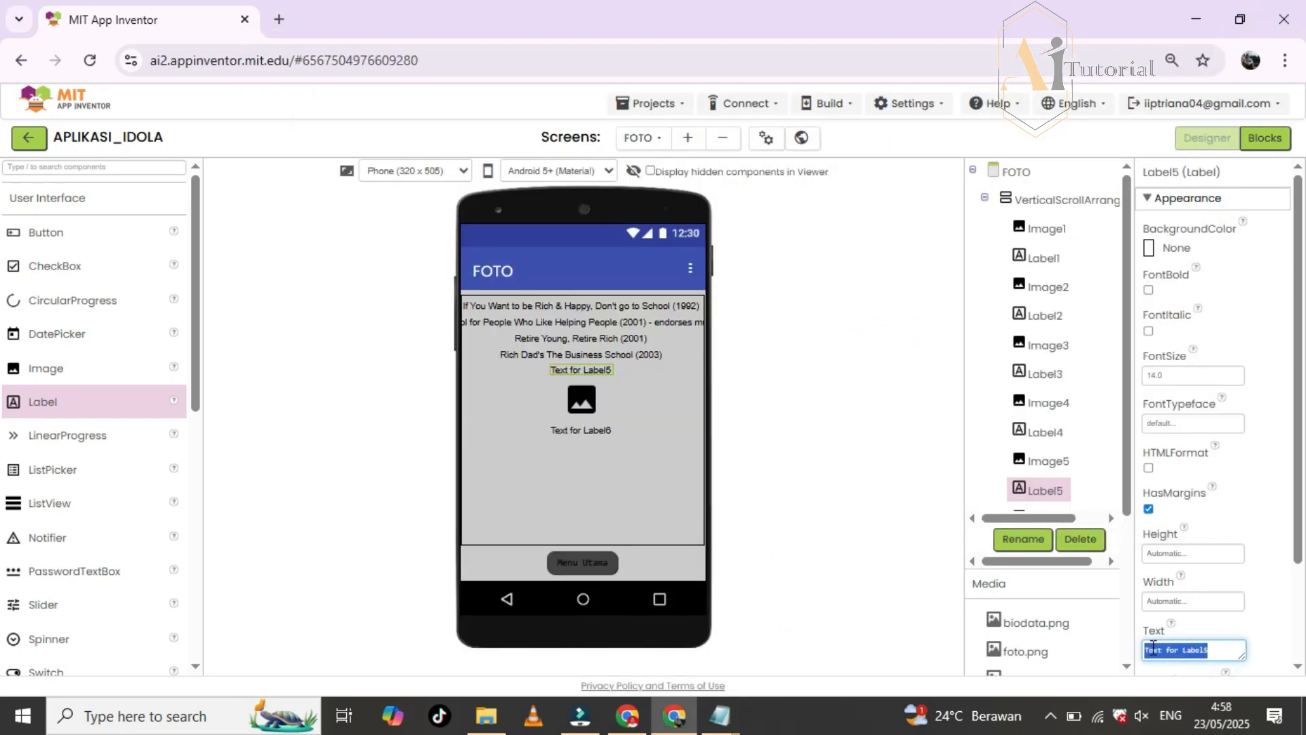
key(ctrl+v)
key(Return)
- Upload picture file 6.jpg as the sixth Image's picture and turn off that Image's visibility
click(578, 401)
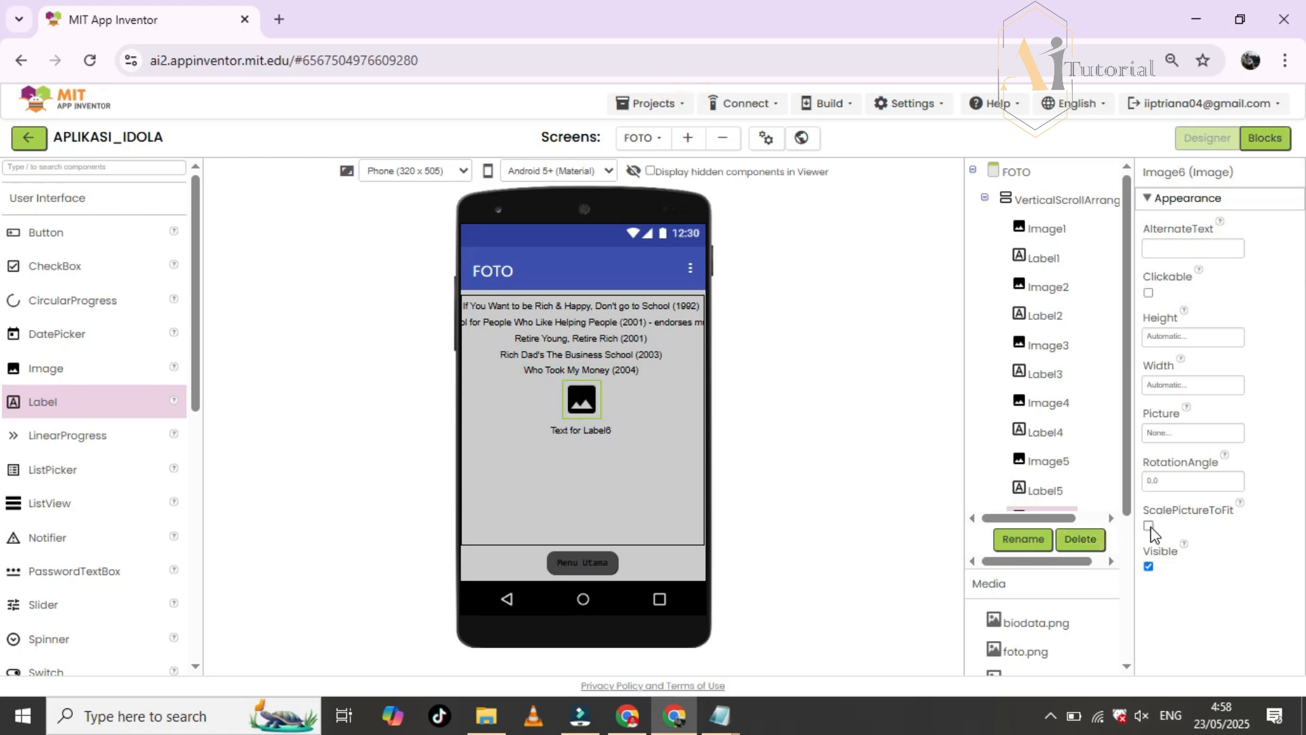
click(1193, 433)
click(1195, 562)
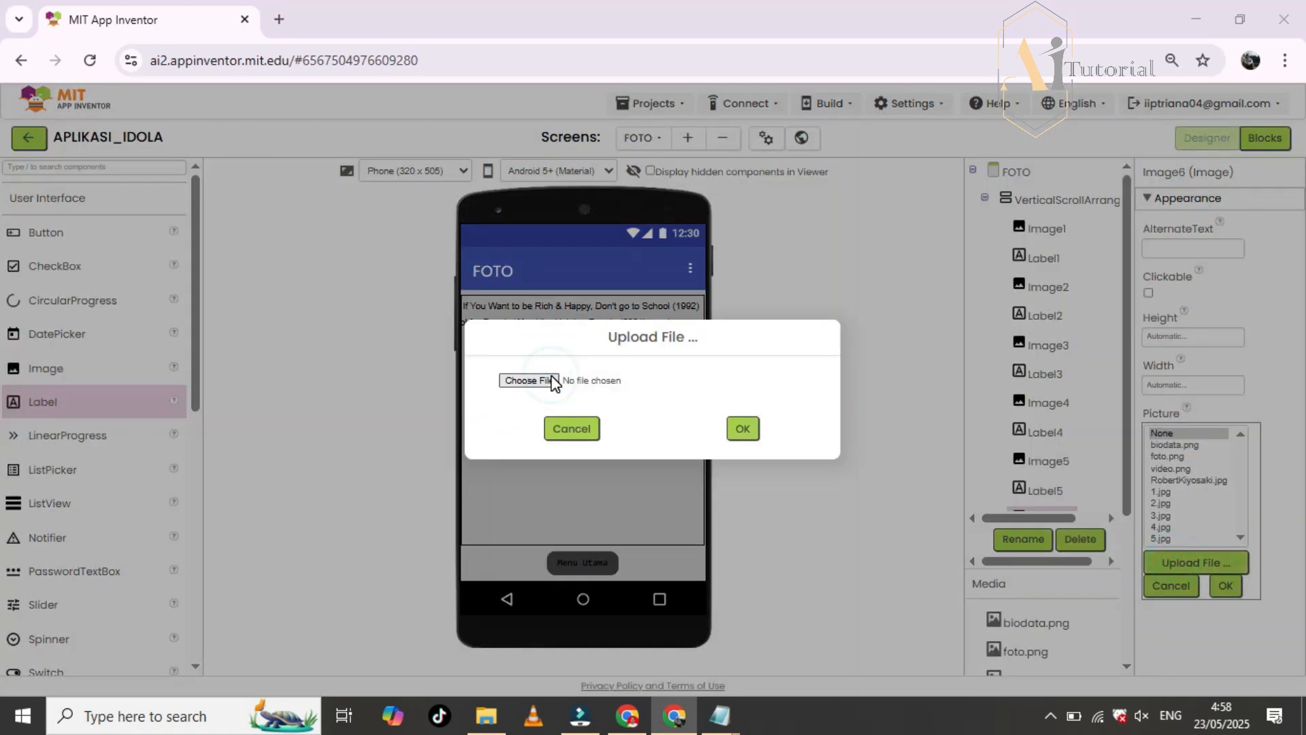
click(529, 380)
click(487, 426)
click(743, 429)
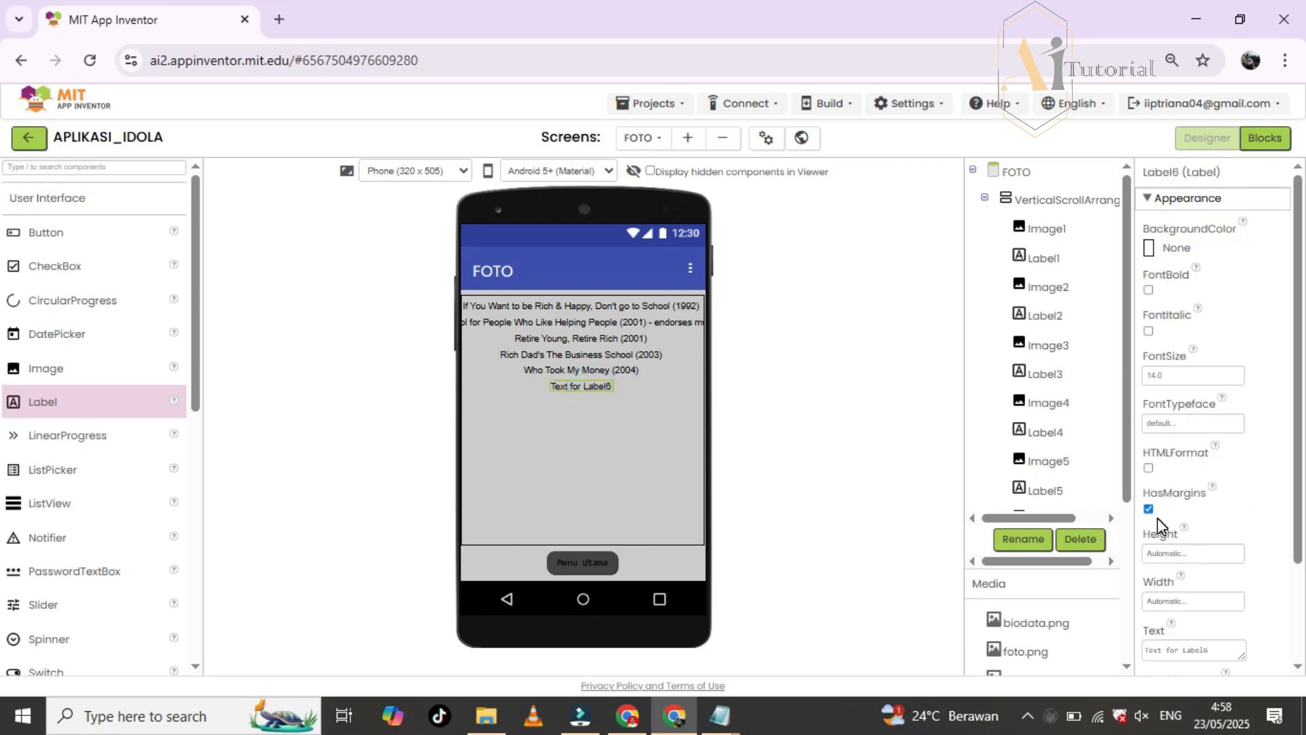
- With the sixth label selected, copy the title "Rich Dad, Poor Dad for Teens (2004)" from the biografi notes in Notepad
scroll(1157, 517, down, 3)
click(719, 715)
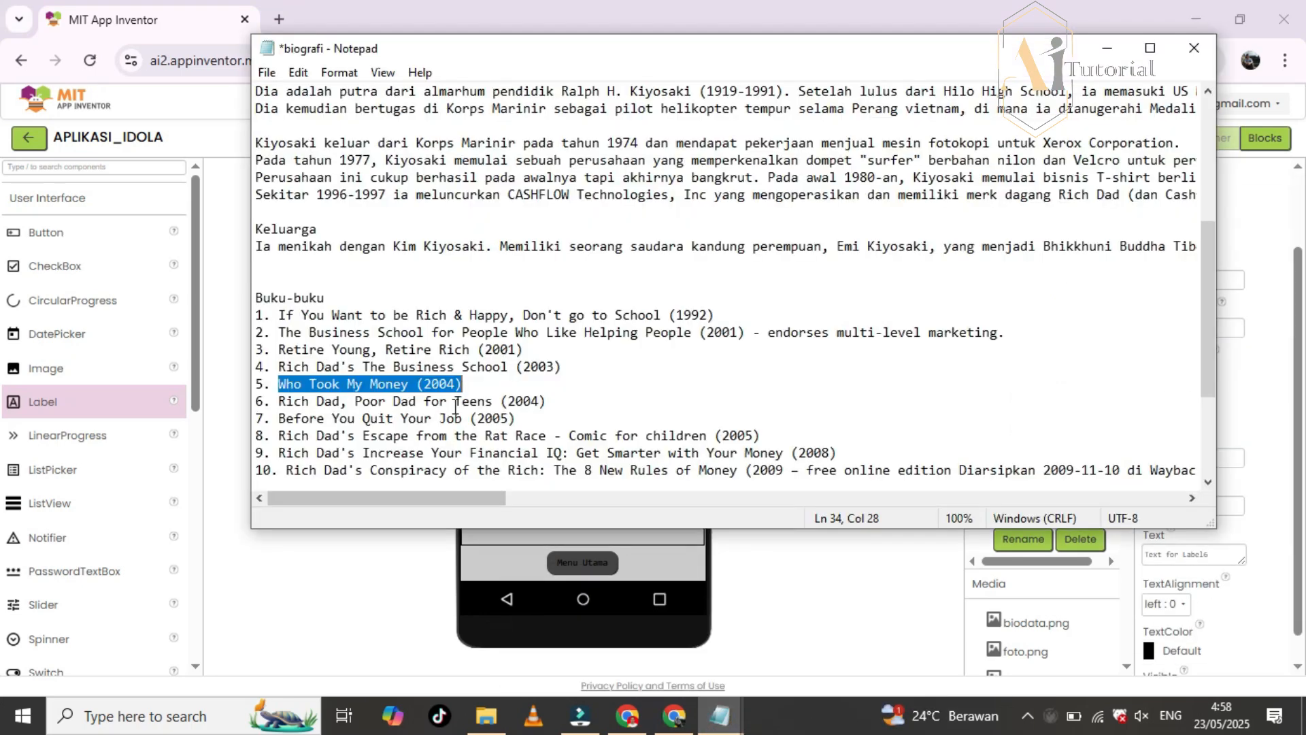
drag(279, 402, 544, 403)
right_click(544, 403)
click(567, 461)
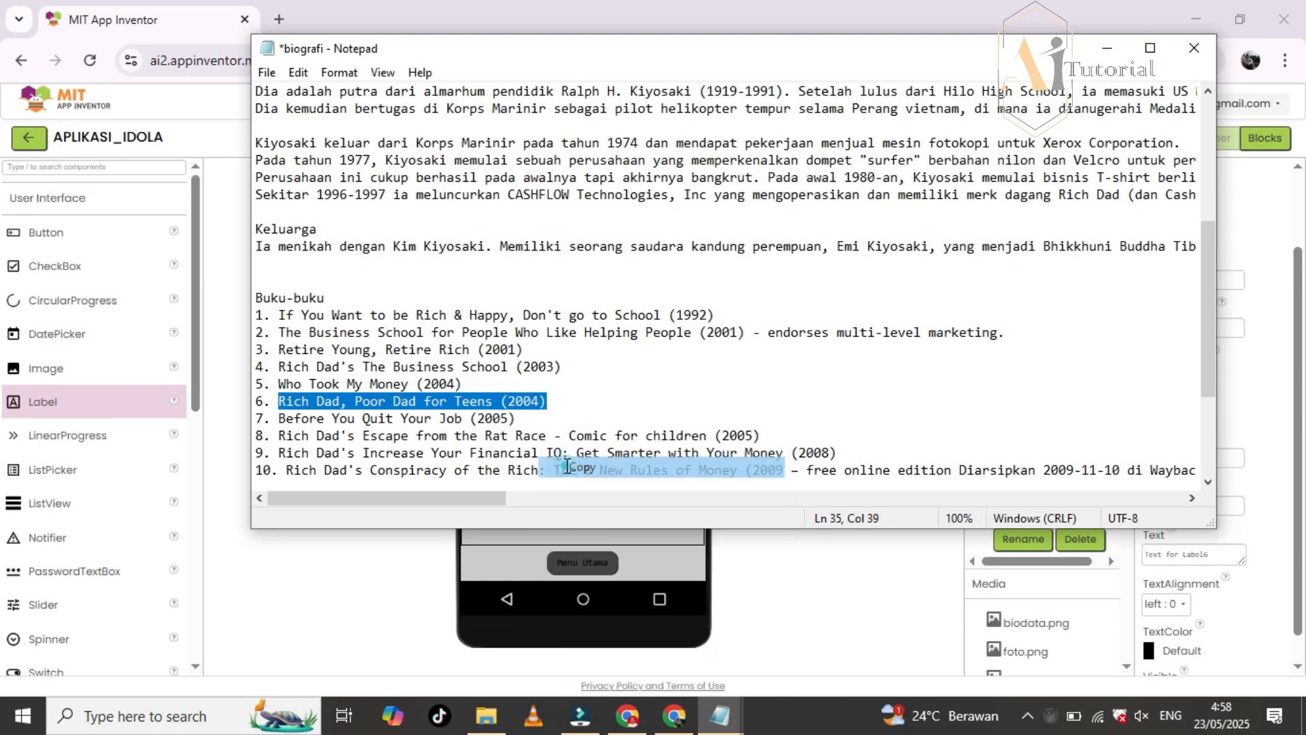
- Return to App Inventor and replace the sixth label's text with "Rich Dad, Poor Dad for Teens (2004)"
click(991, 582)
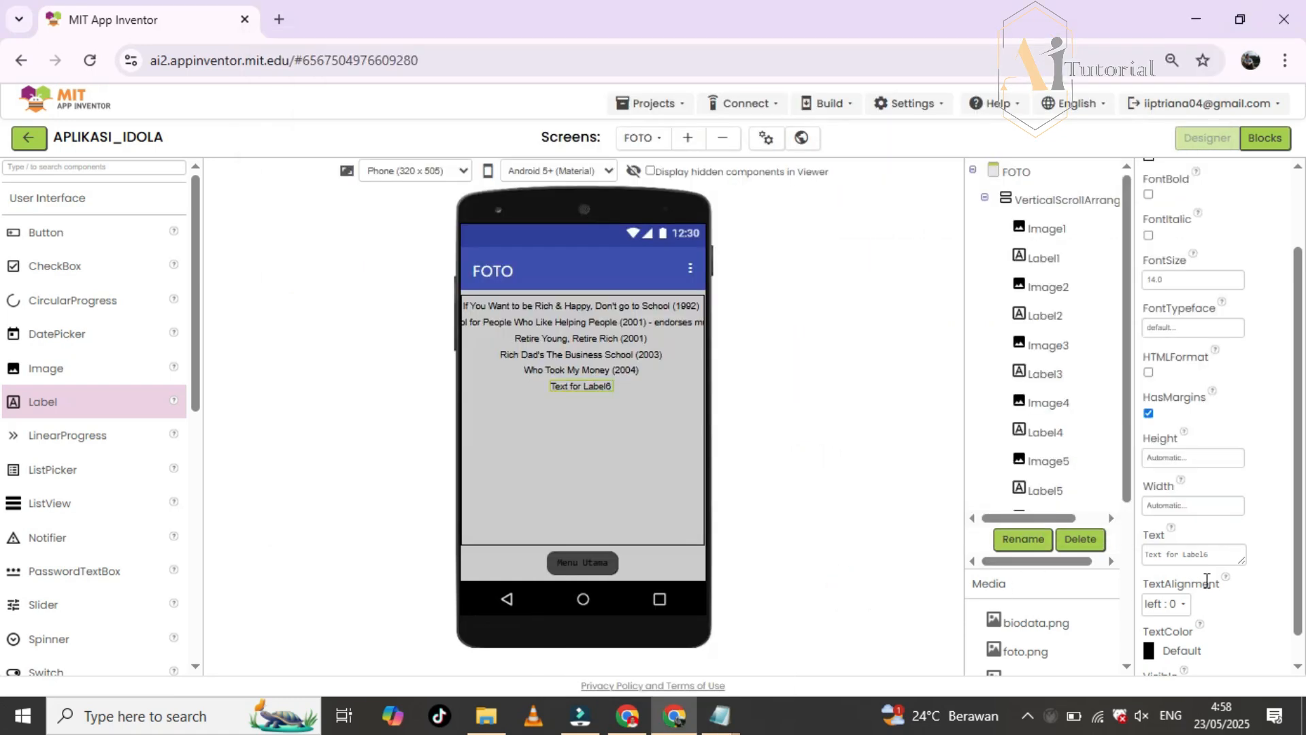
drag(1202, 559, 1147, 556)
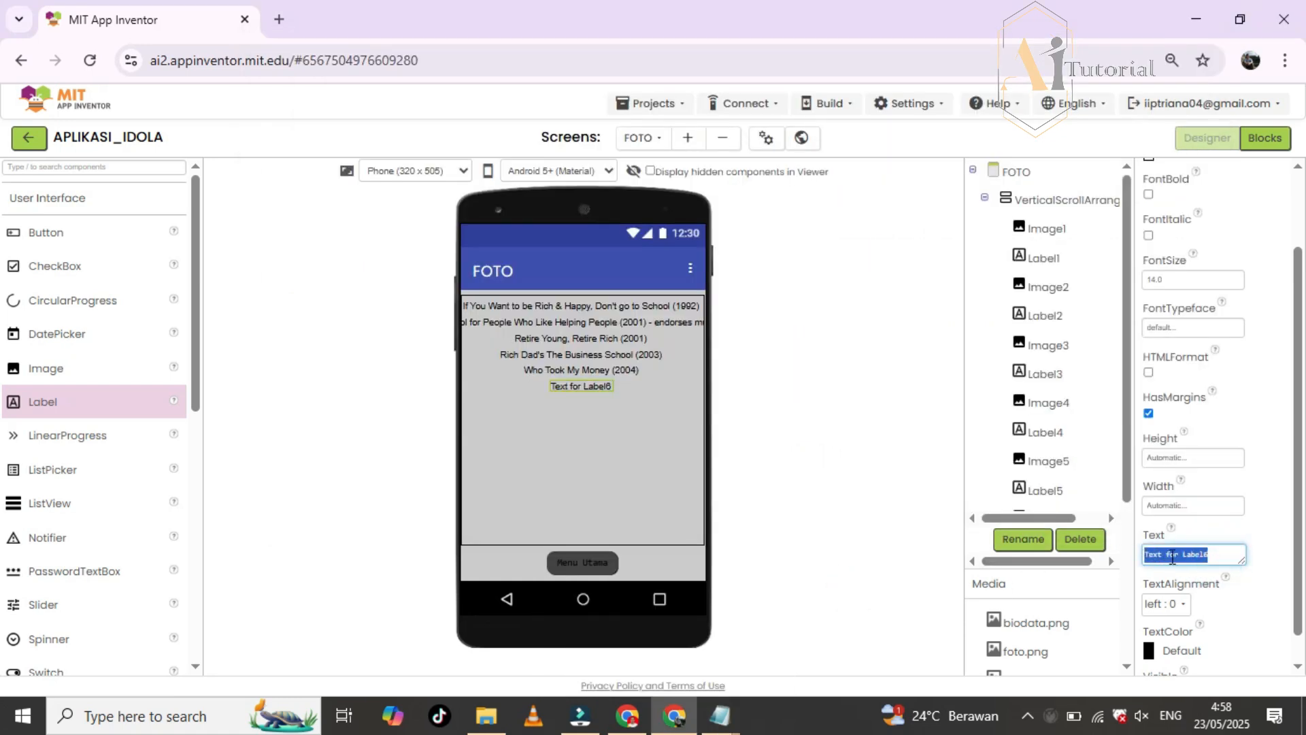
key(ctrl+v)
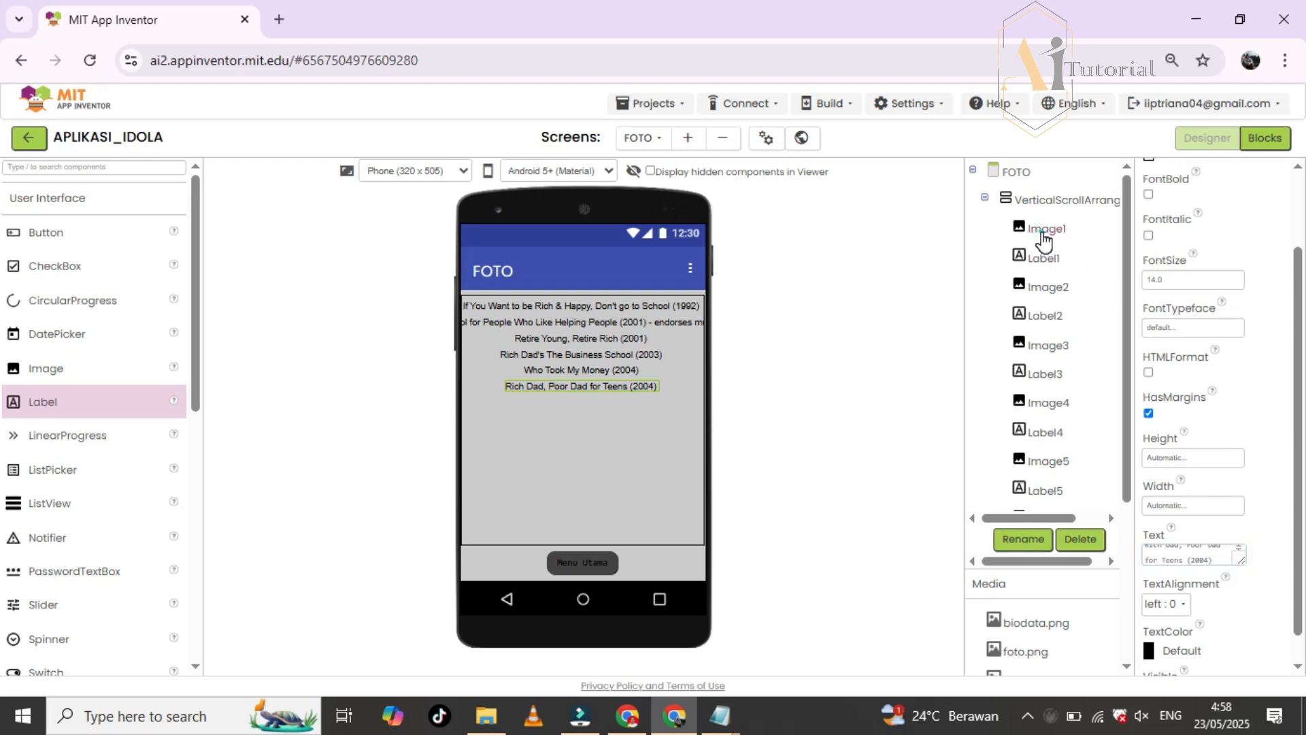
- Turn visibility back on for all six gallery images, Image1 through Image6, on the FOTO screen
click(1044, 231)
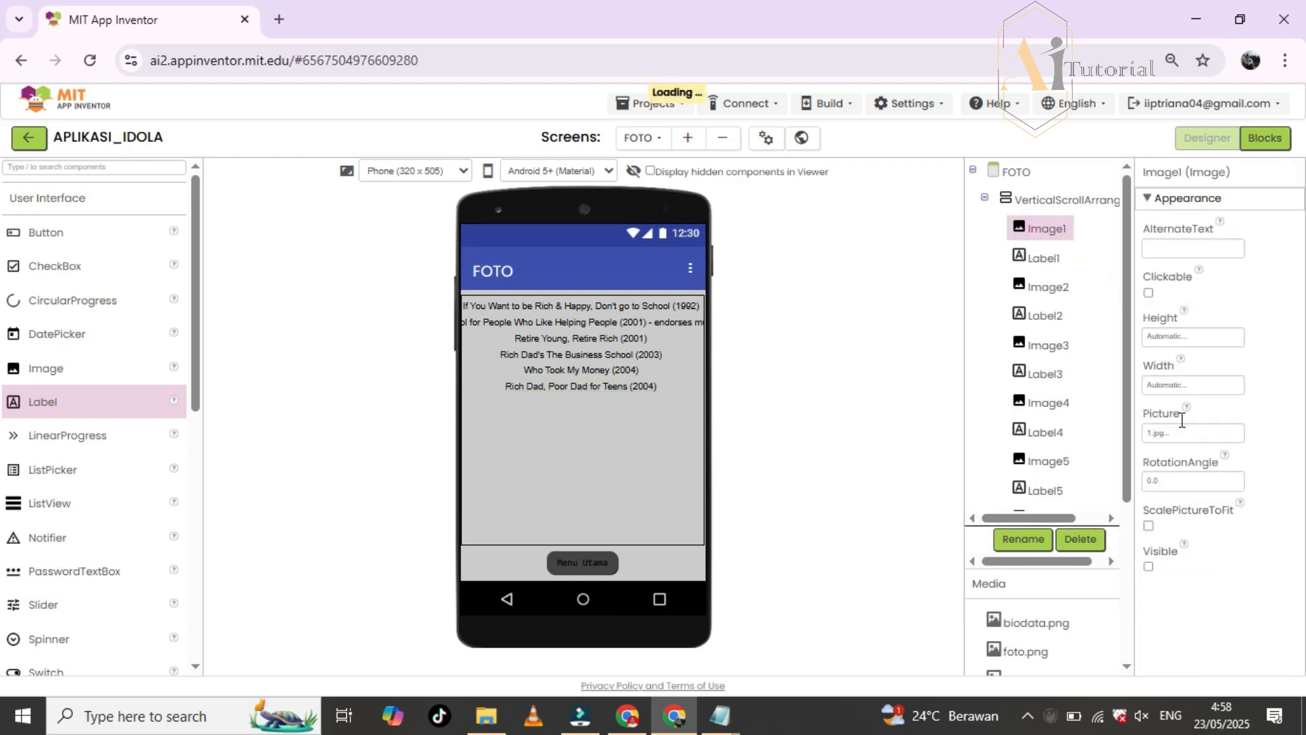
click(1149, 567)
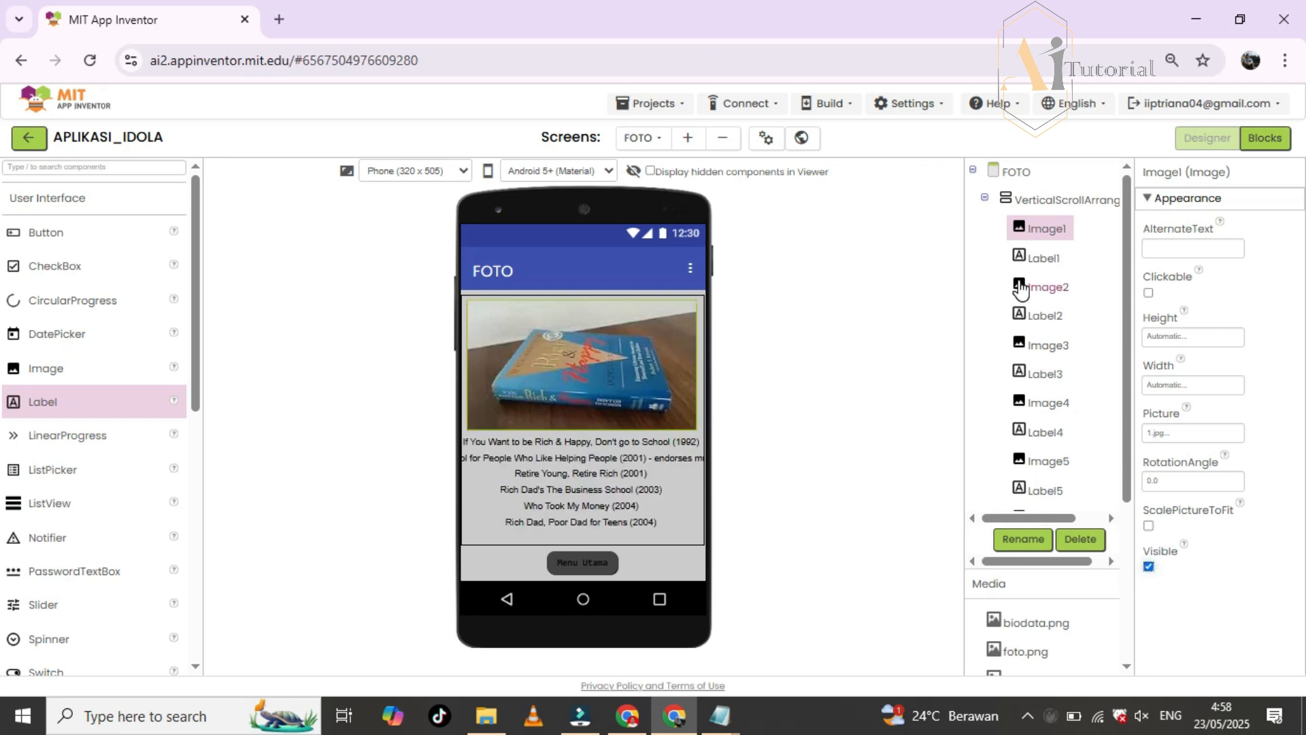
click(1048, 287)
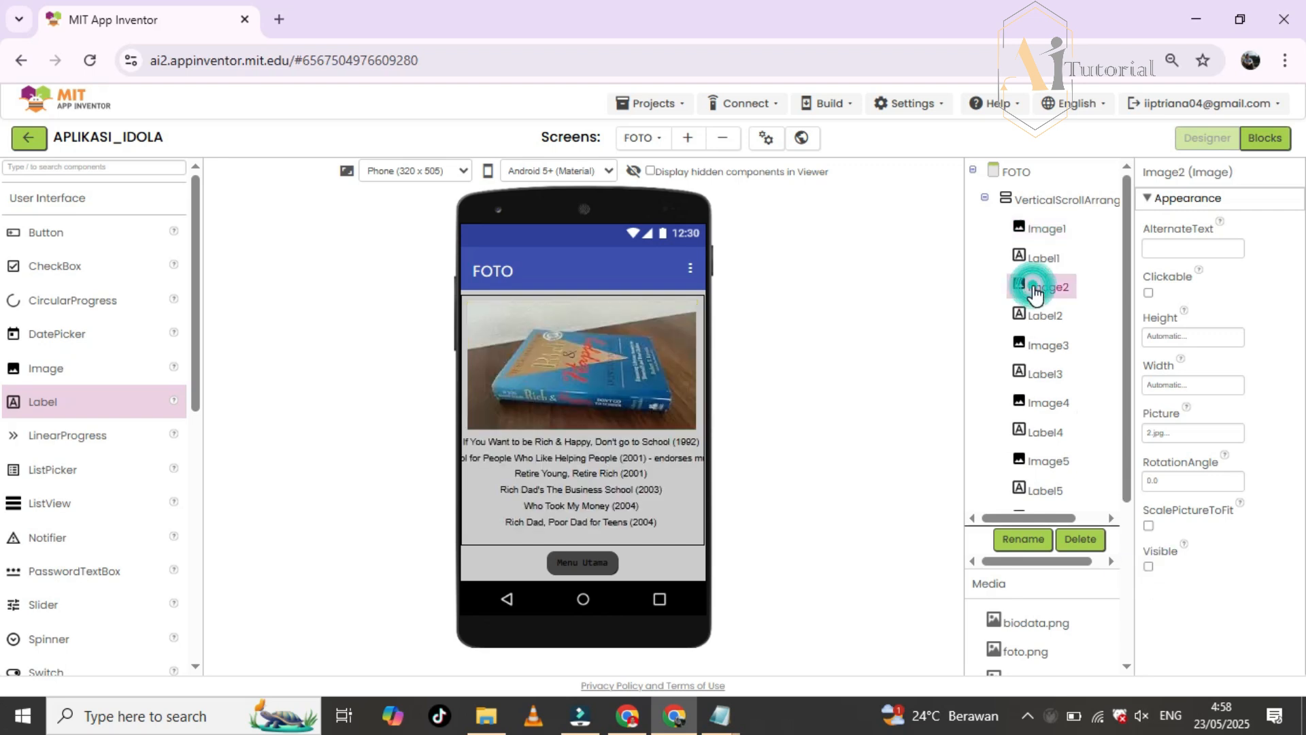
click(1148, 567)
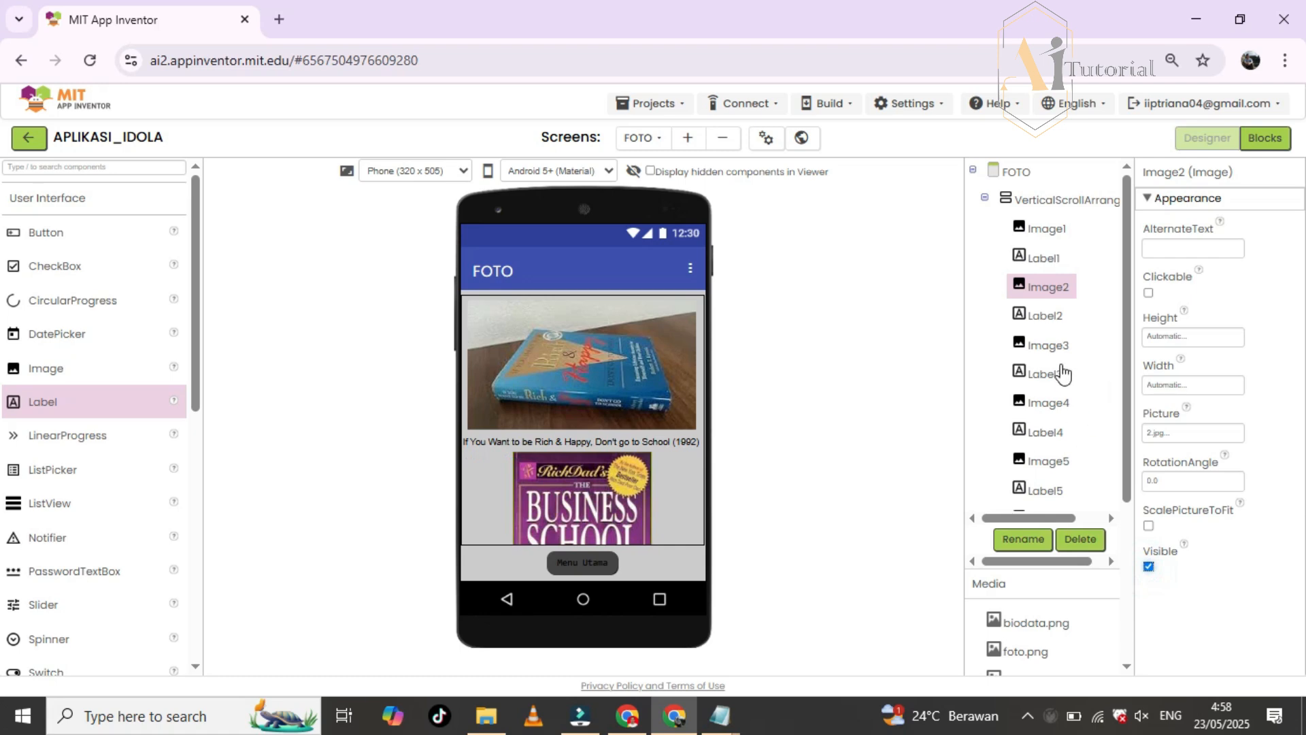
click(1045, 347)
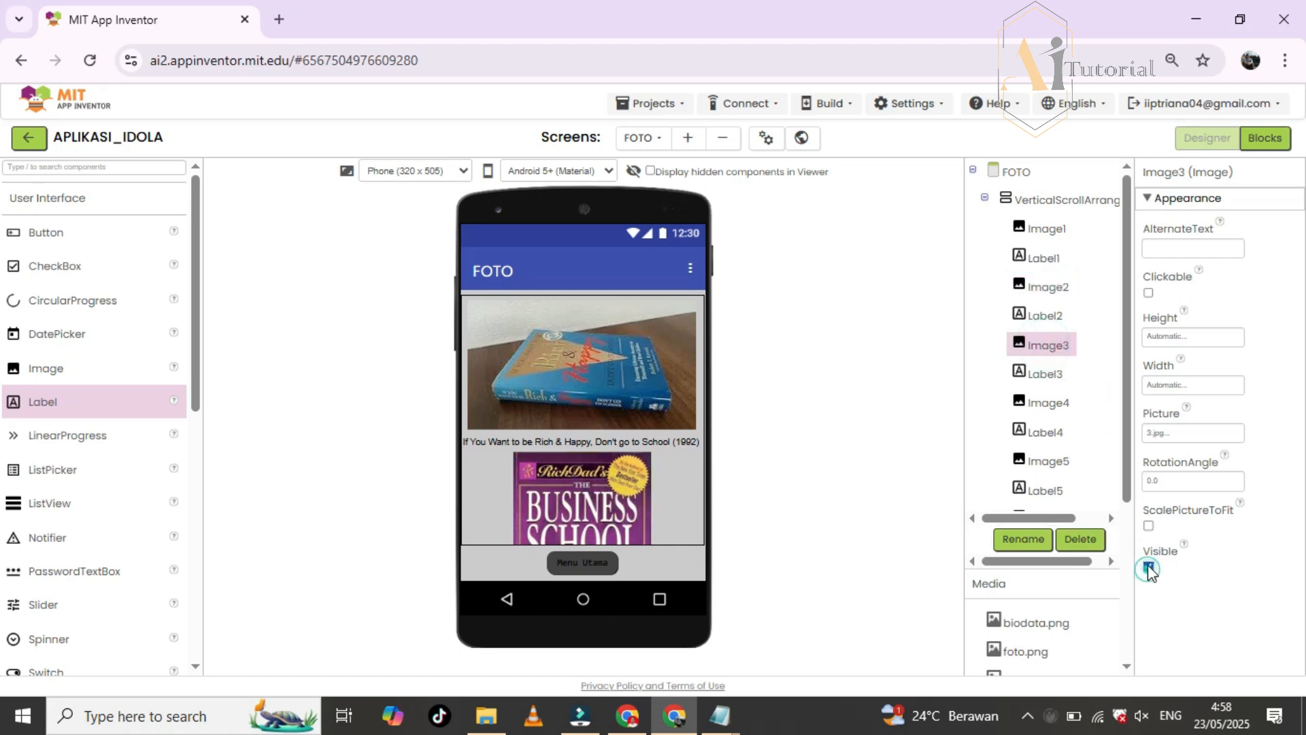
click(1047, 402)
click(1149, 566)
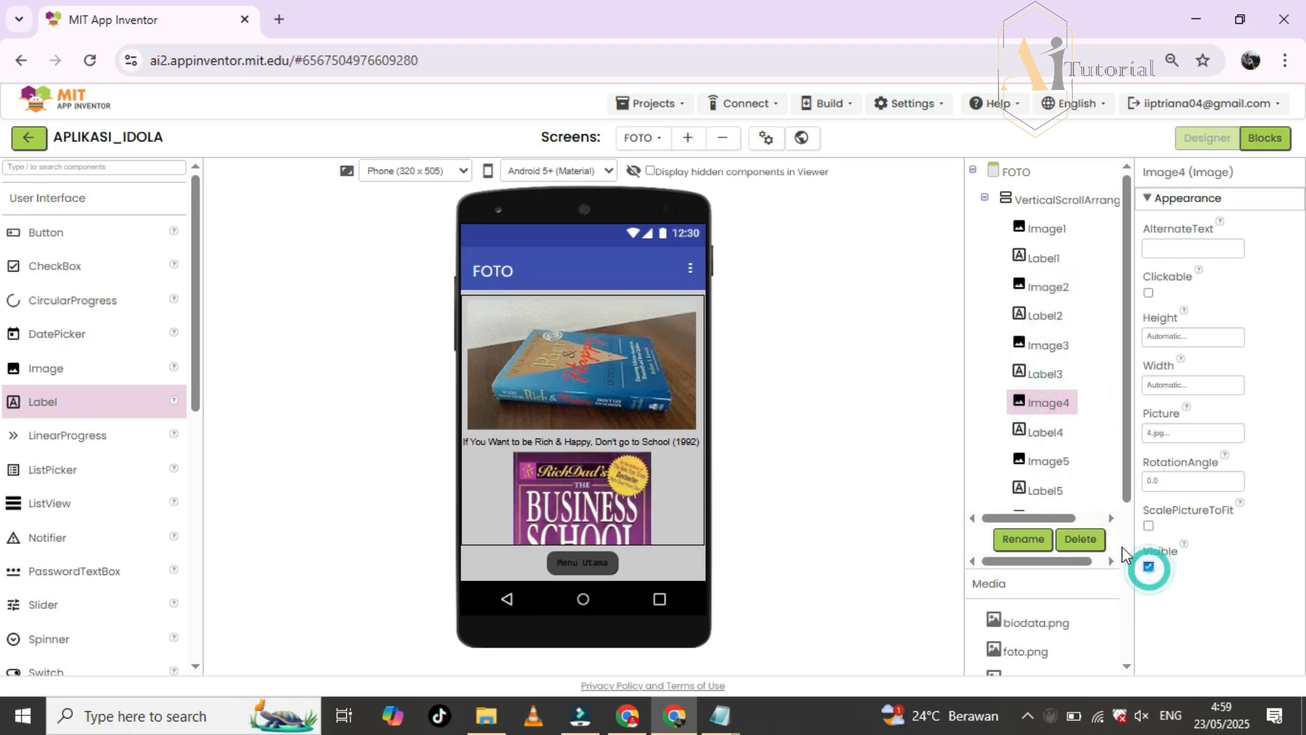
click(1048, 460)
click(1149, 566)
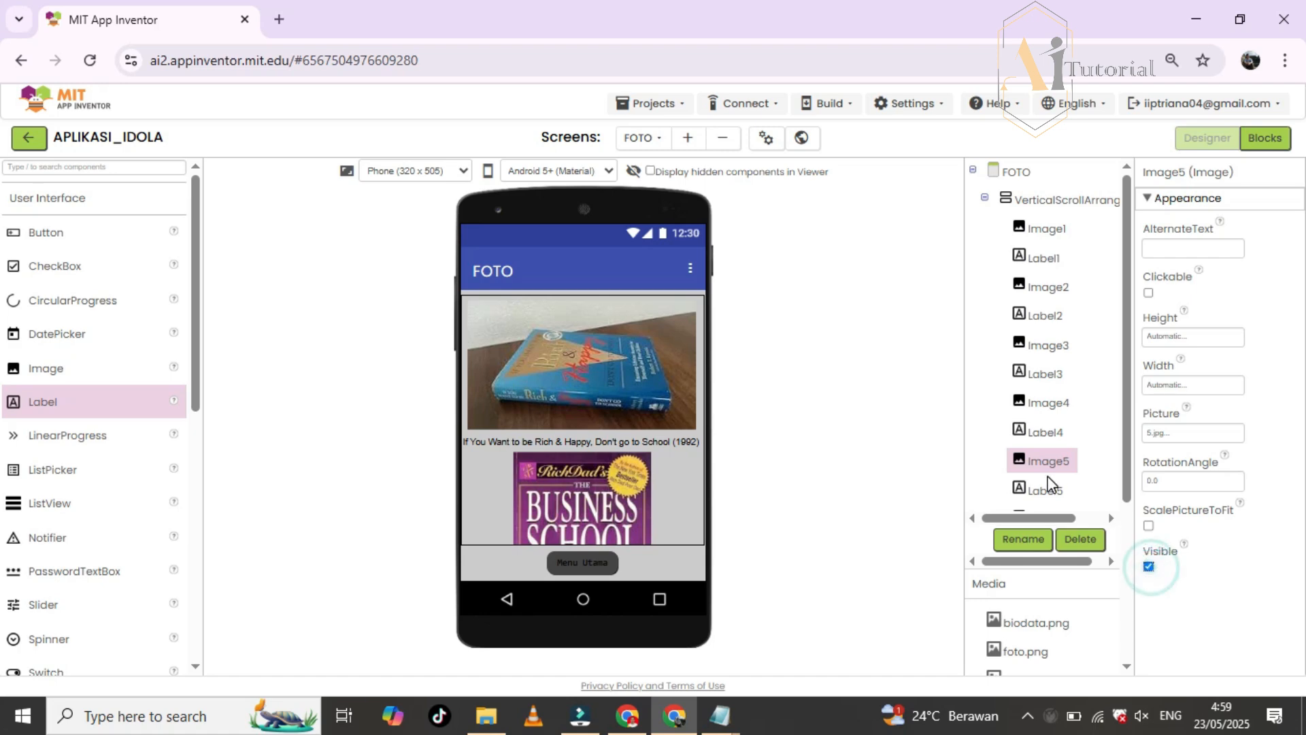
scroll(1052, 485, down, 1)
click(1046, 441)
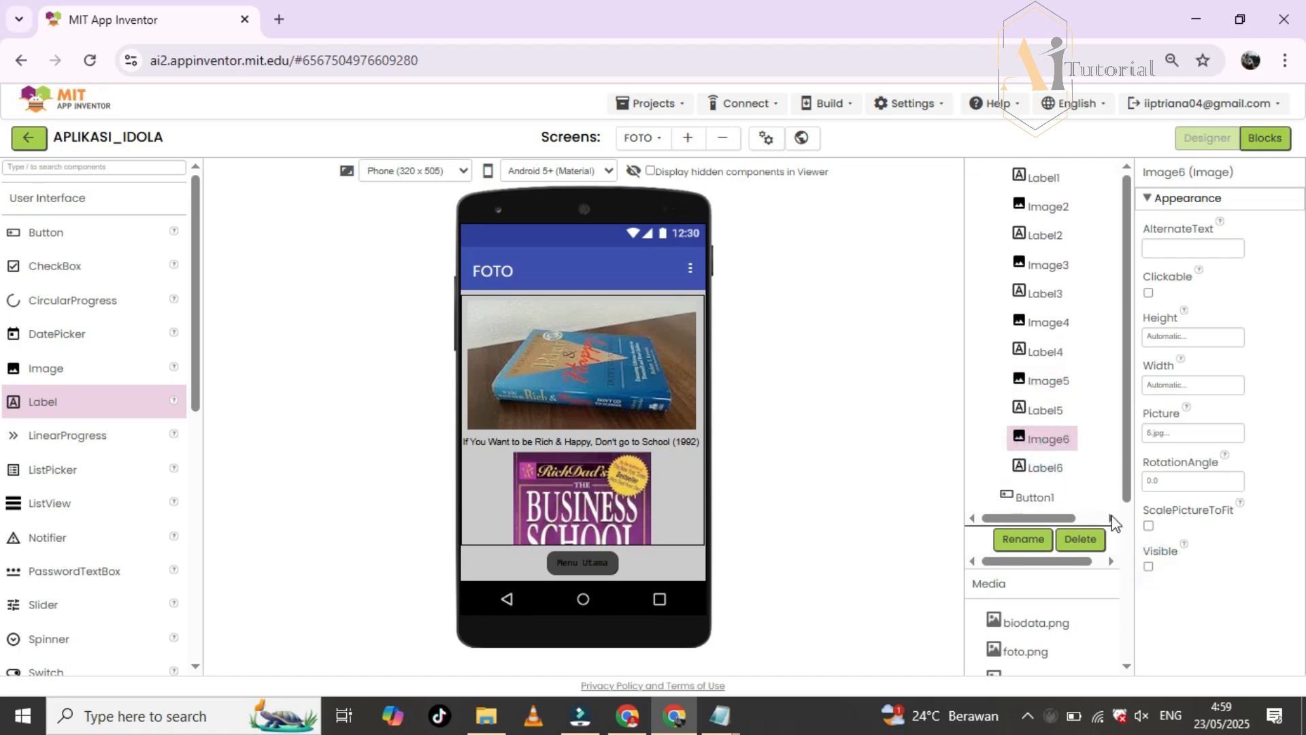
click(1148, 567)
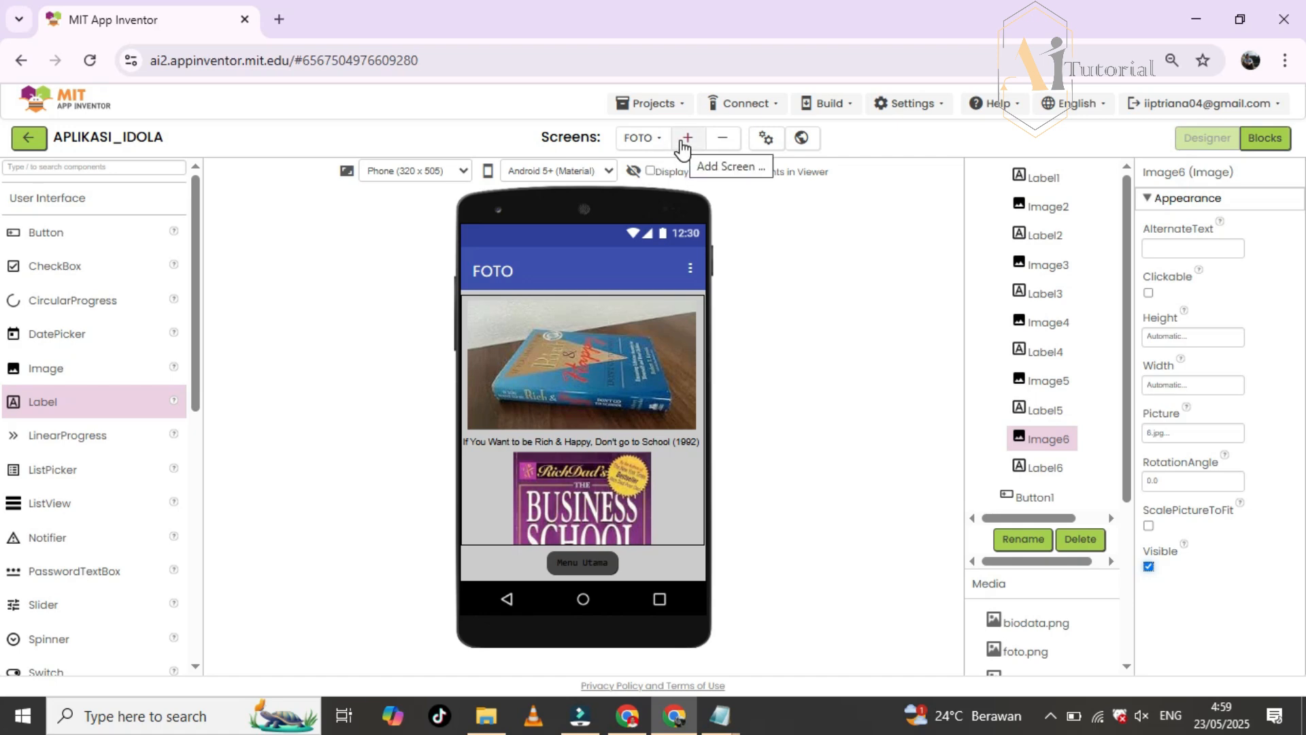
- Add a new screen named VIDEO and set its horizontal alignment to Center : 3
click(687, 139)
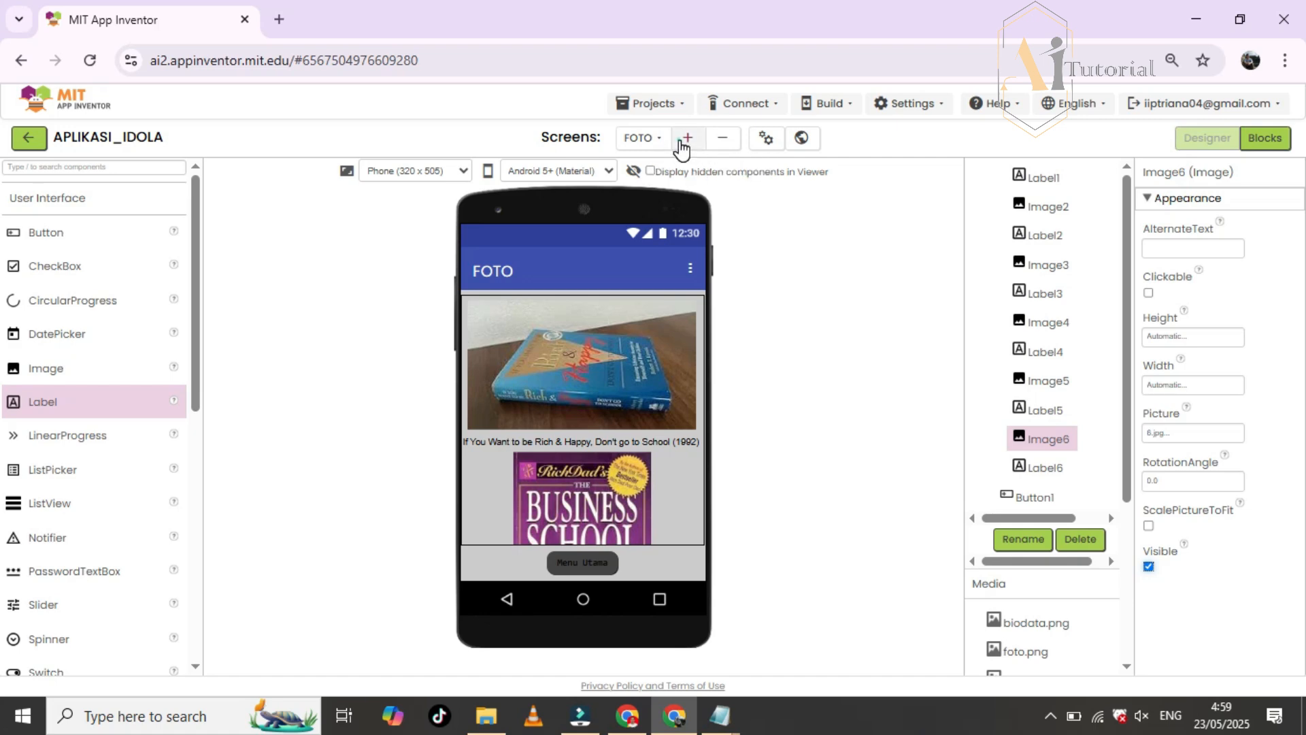
double_click(685, 387)
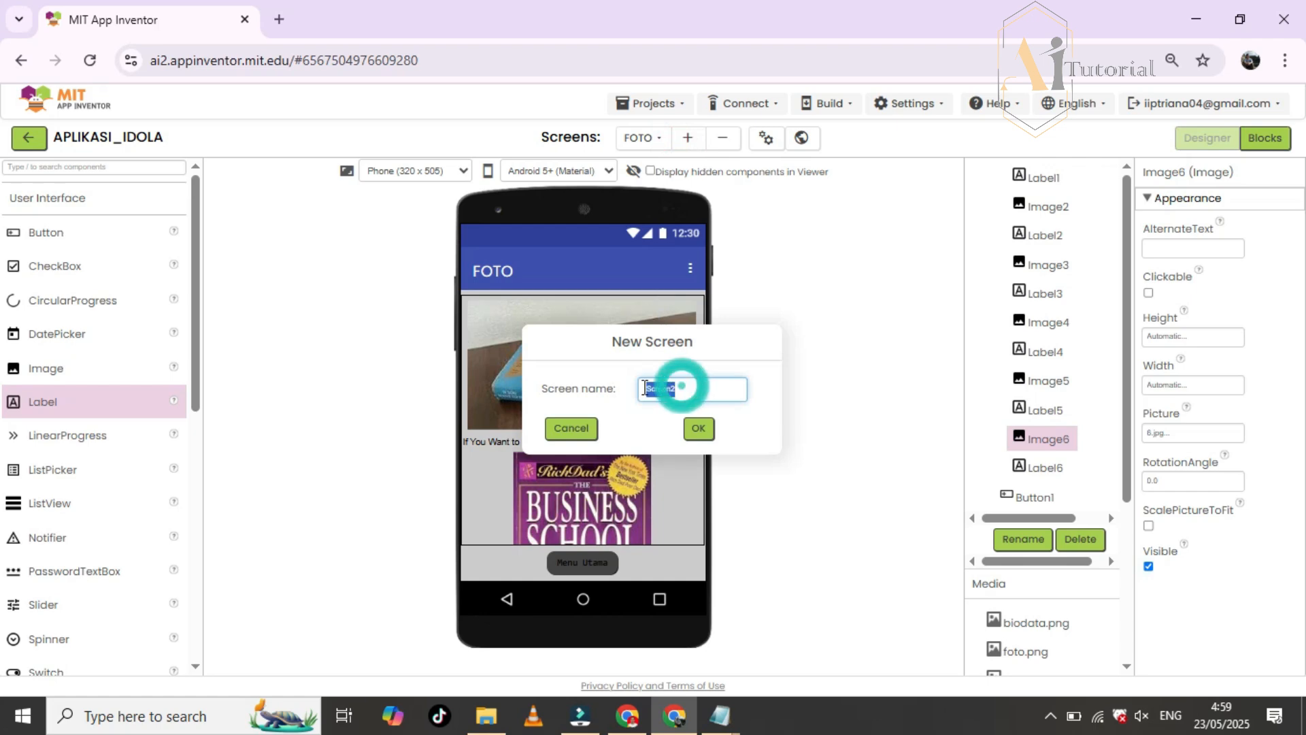
text(M)
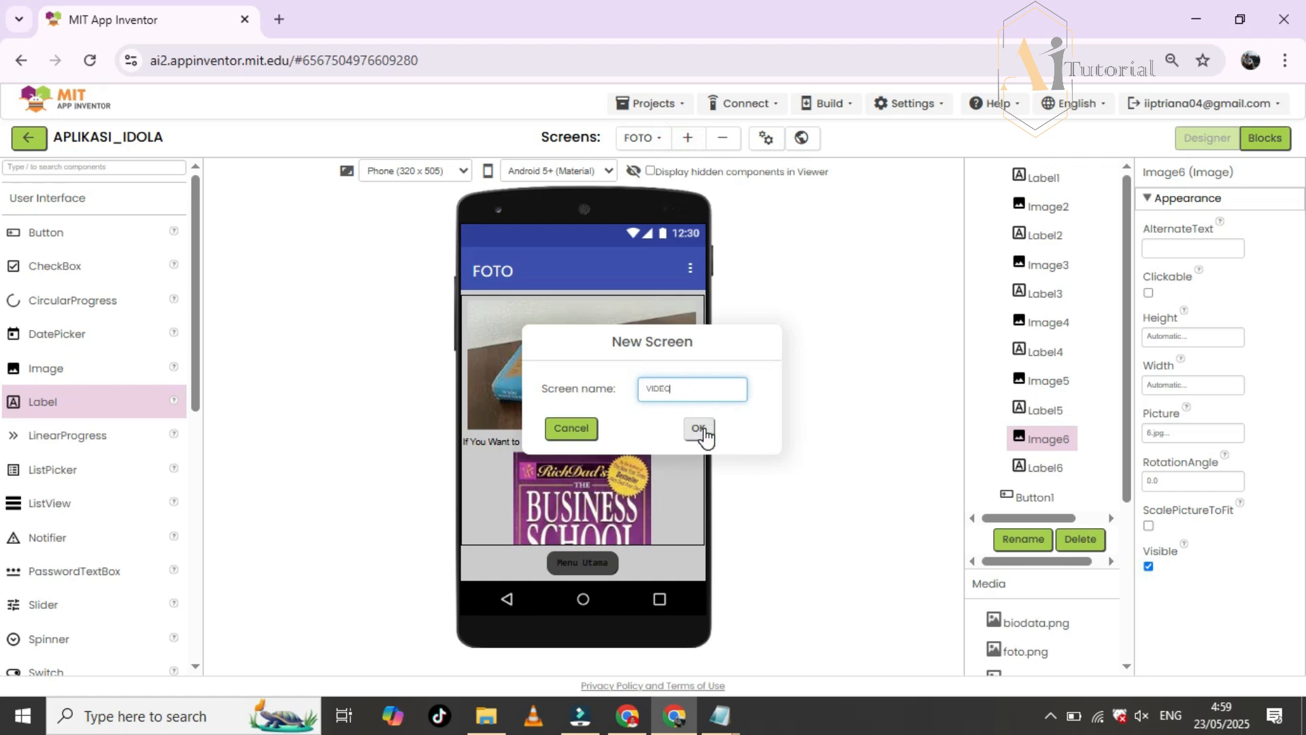
click(698, 429)
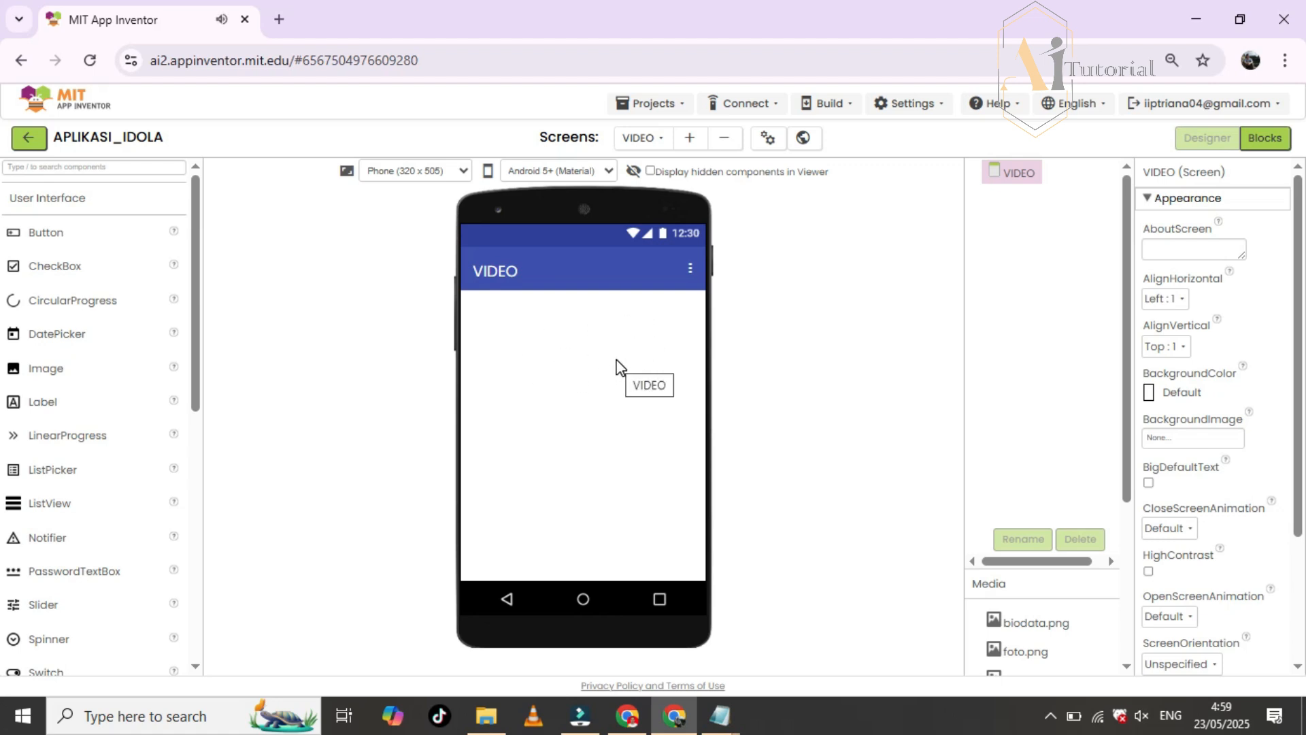
click(1007, 183)
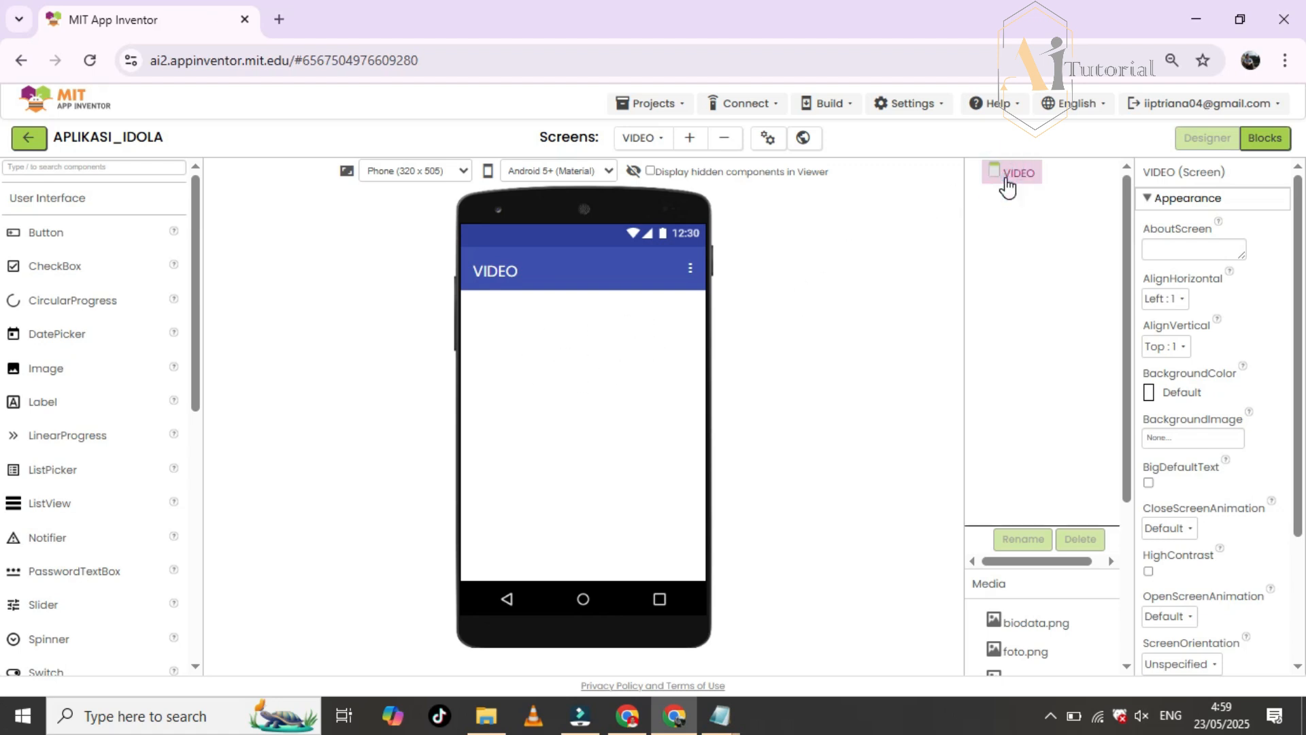
click(1173, 299)
click(1170, 351)
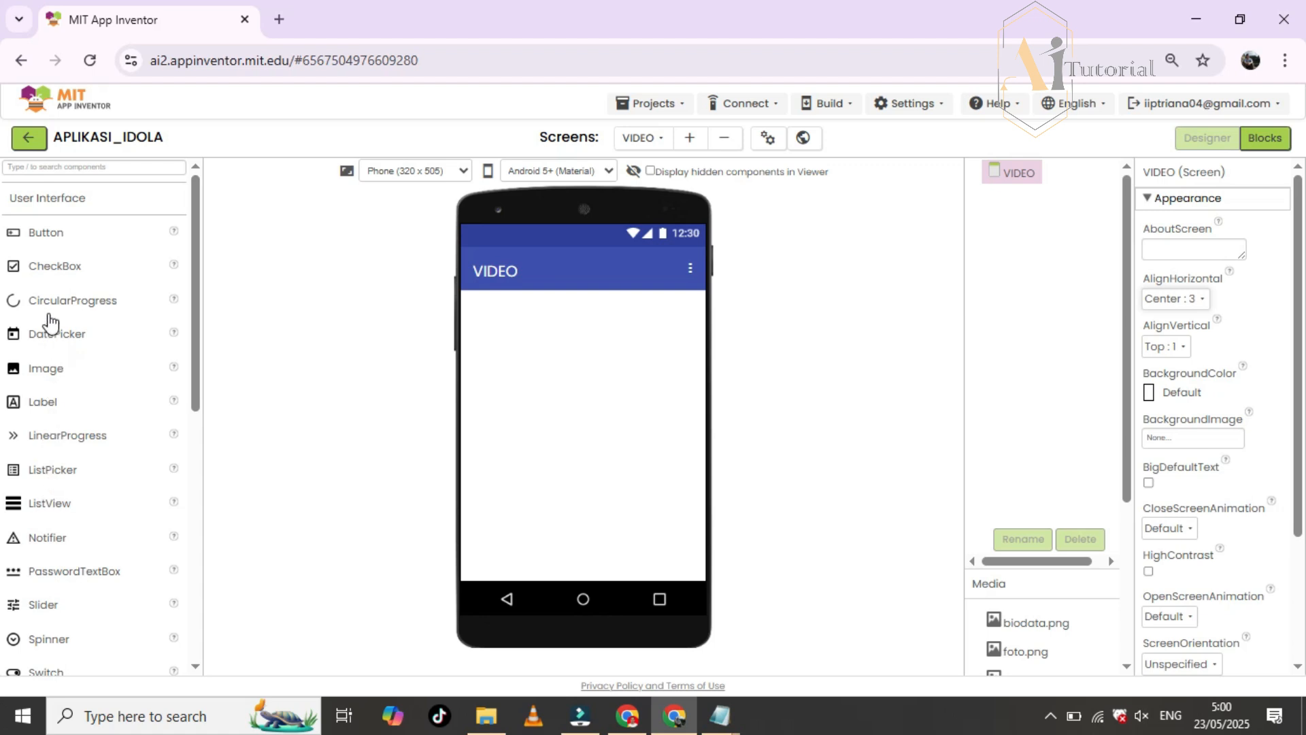
- Add a WebViewer component from the User Interface group to the VIDEO screen
scroll(74, 320, down, 1)
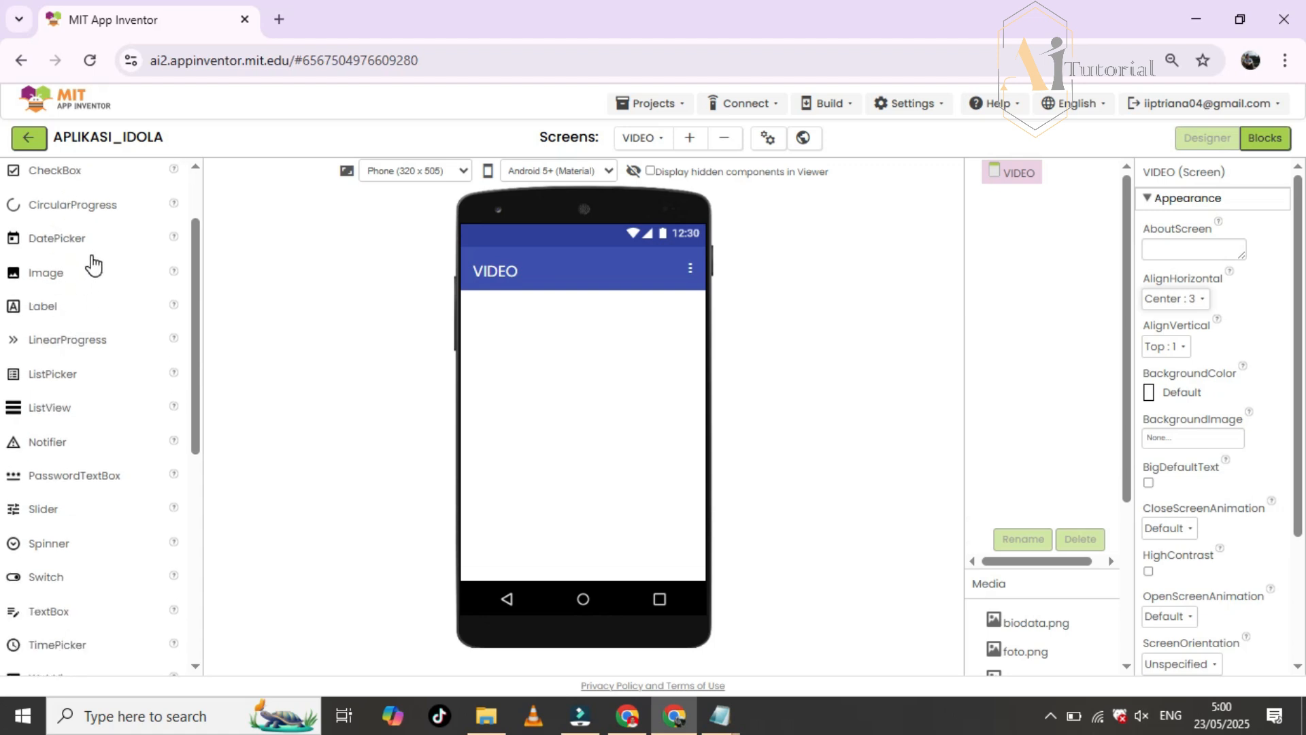
scroll(95, 252, up, 1)
click(103, 198)
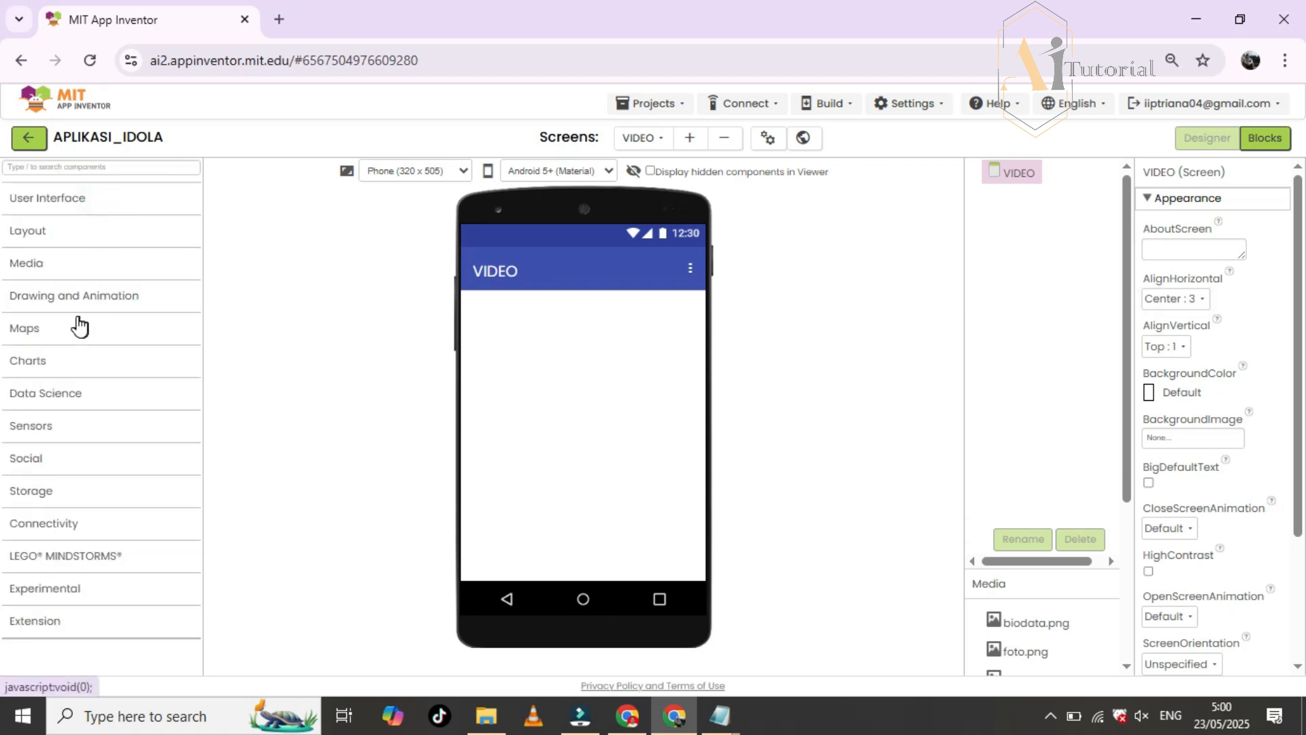
click(82, 199)
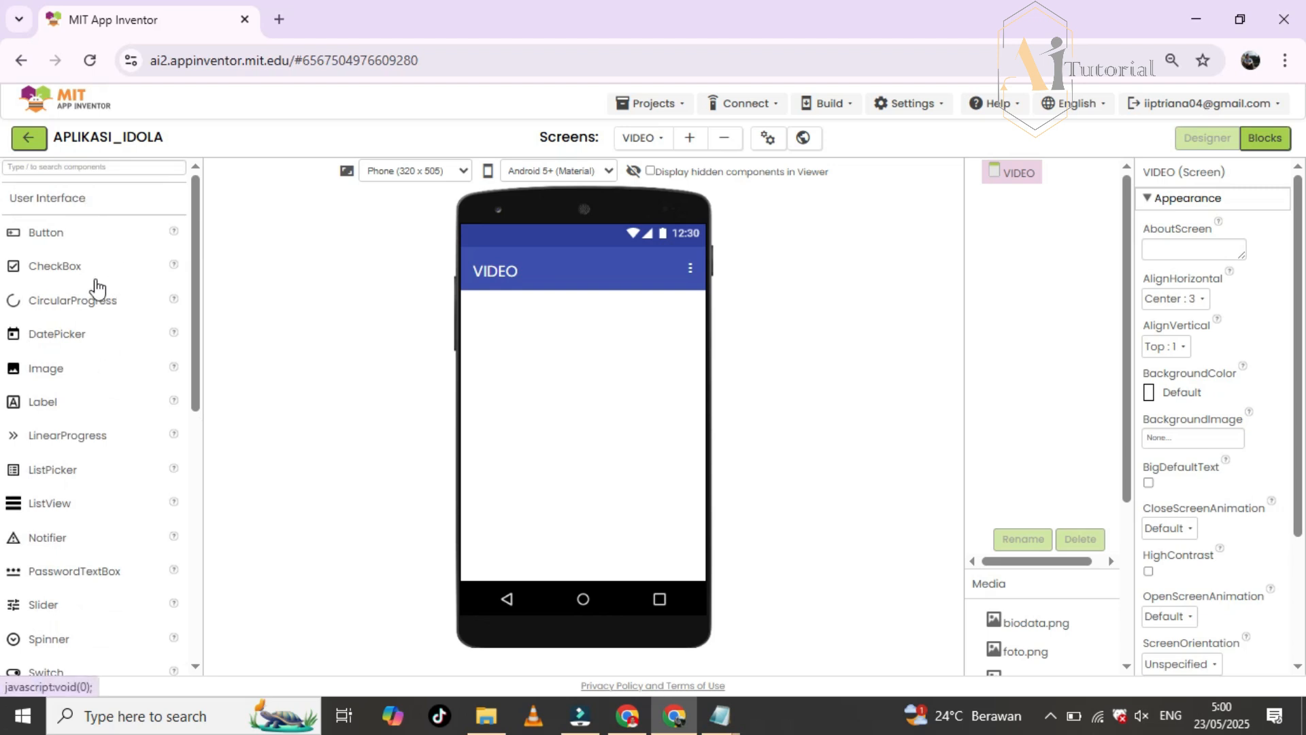
scroll(102, 326, down, 3)
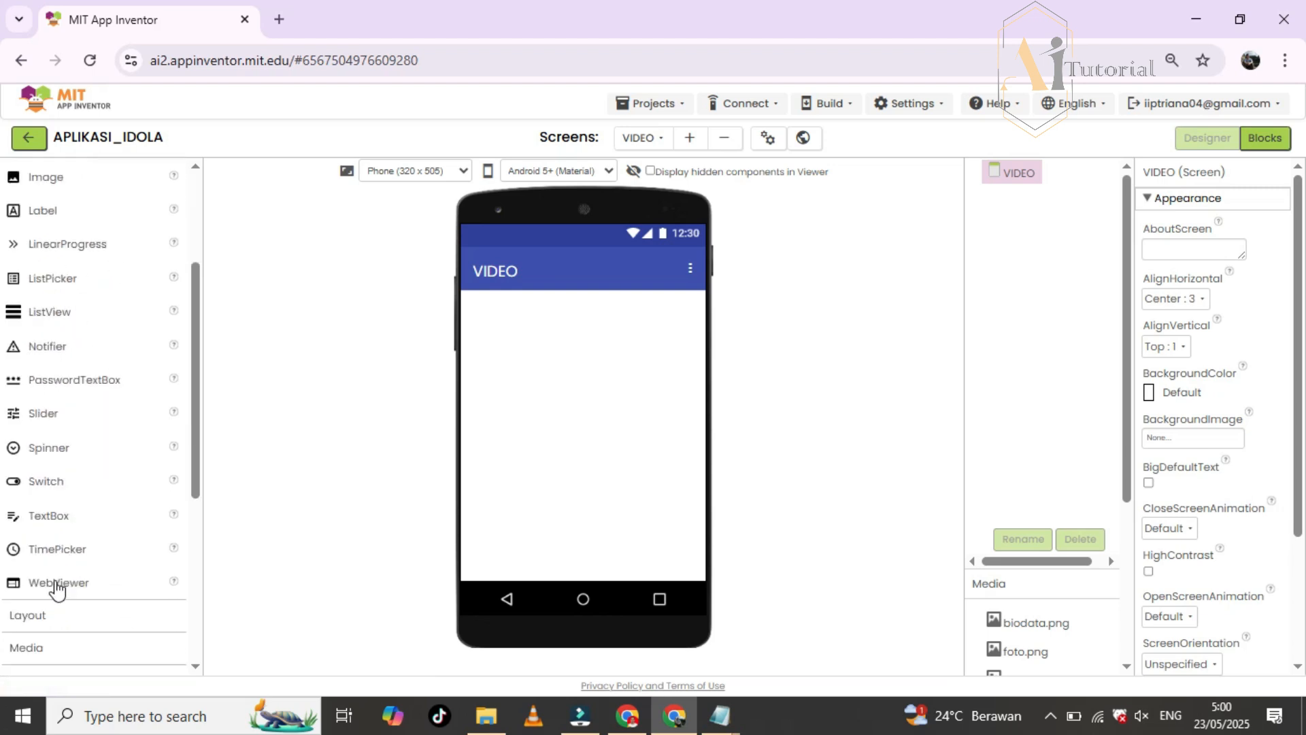
drag(54, 584, 579, 324)
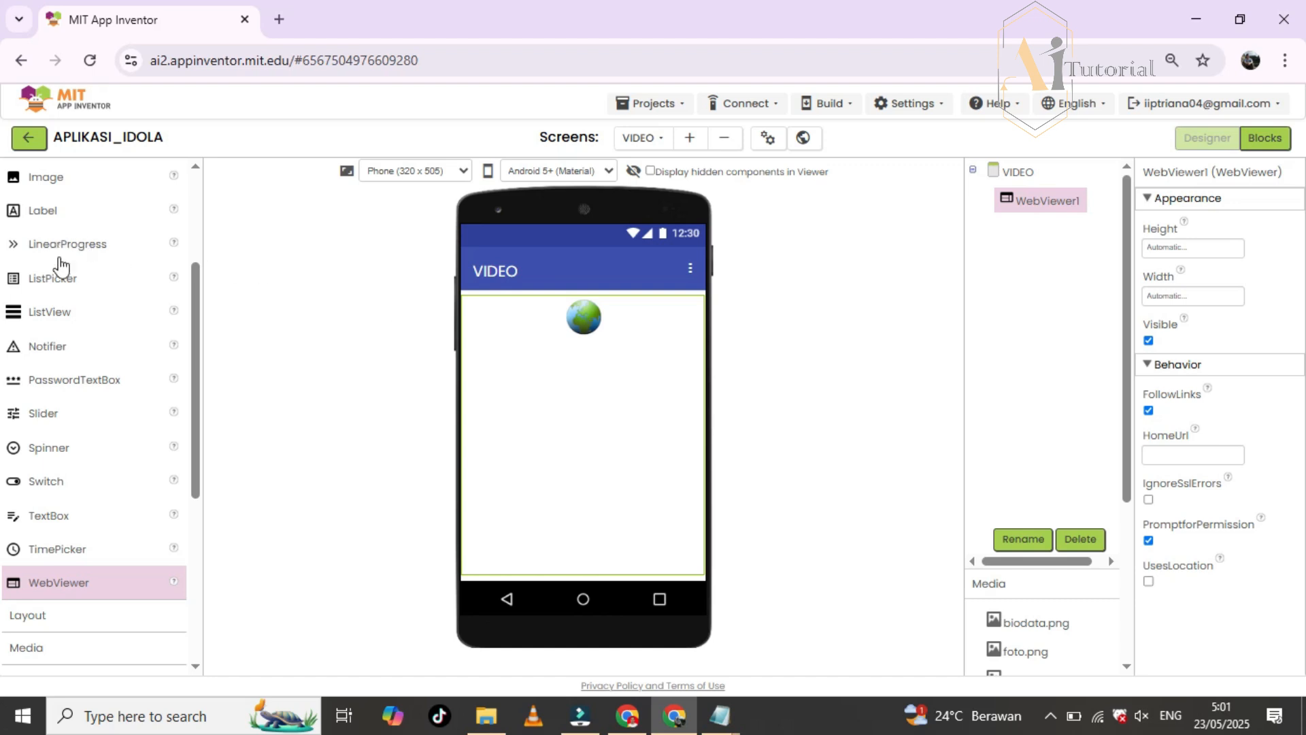
- Add a Button below the WebViewer on the VIDEO screen and set its background color to Dark Gray
scroll(62, 274, up, 3)
drag(50, 235, 581, 573)
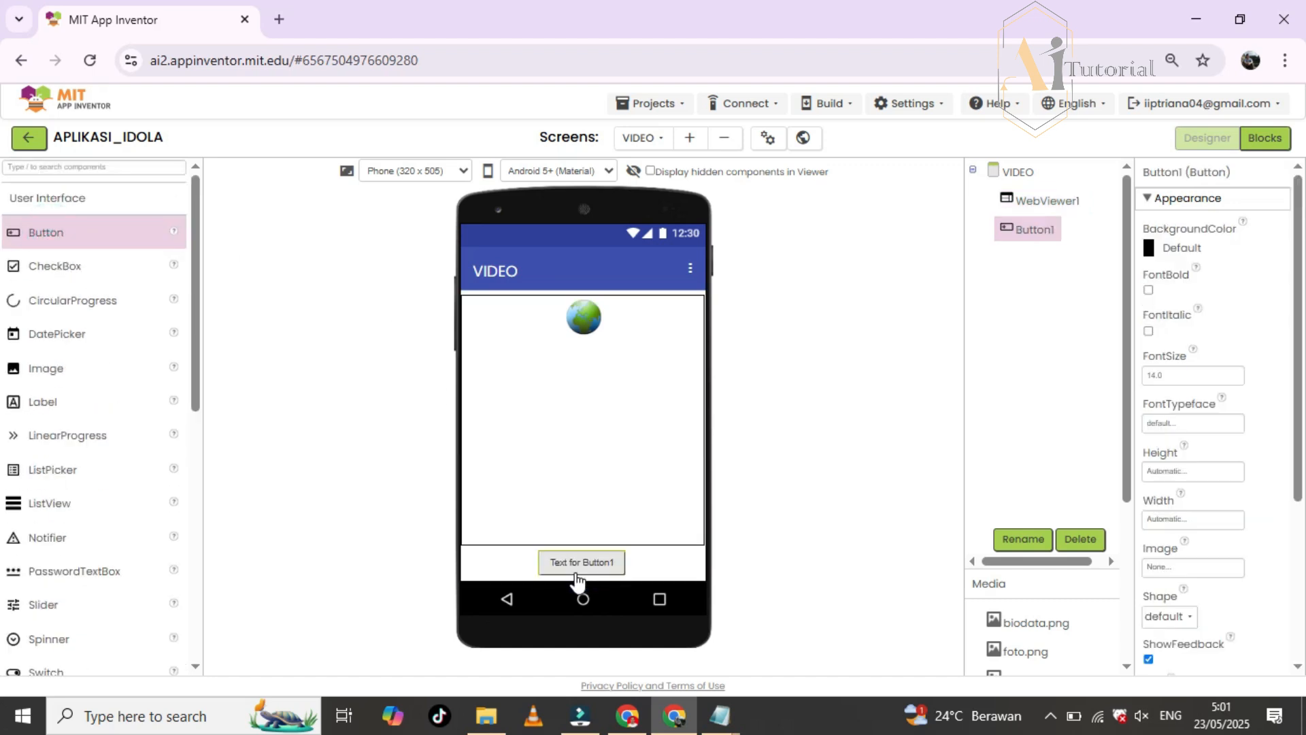
click(581, 569)
click(1029, 232)
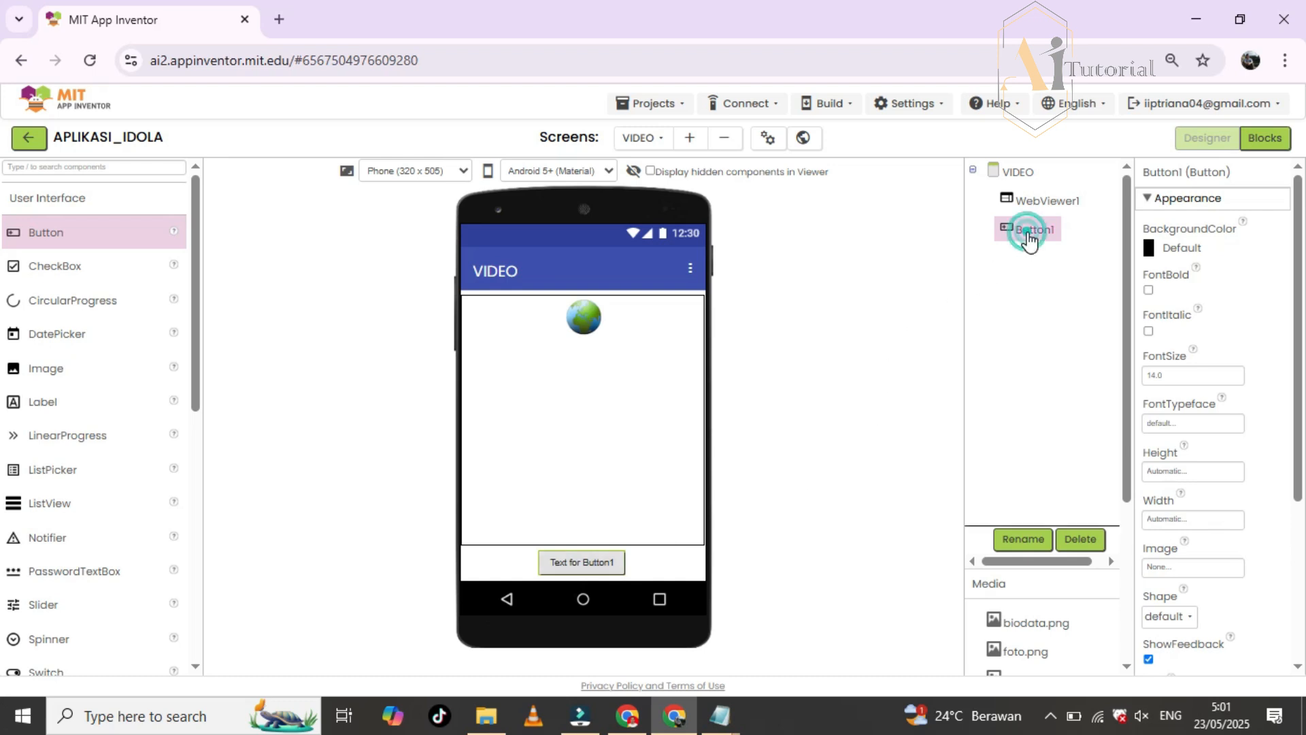
click(1172, 254)
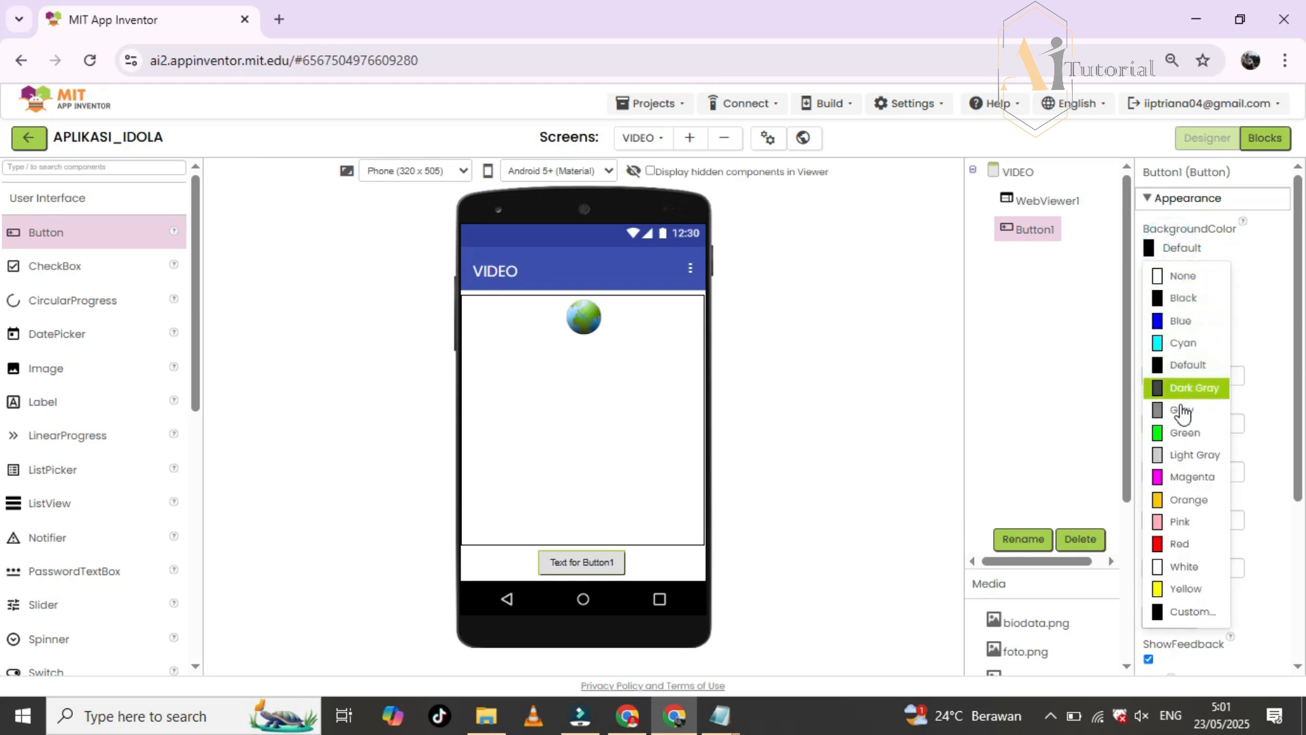
click(1189, 387)
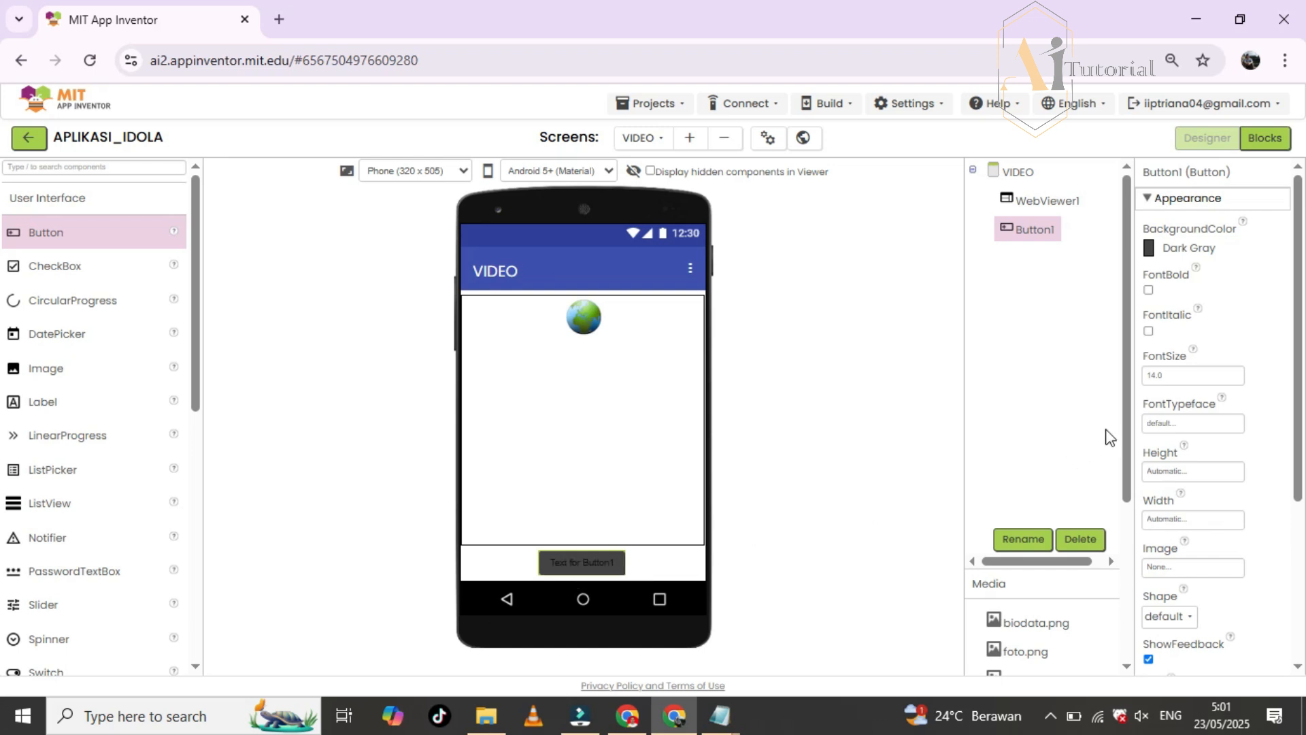
- Make the VIDEO screen button's text bold and set its font typeface to monospace
click(1170, 426)
click(1149, 290)
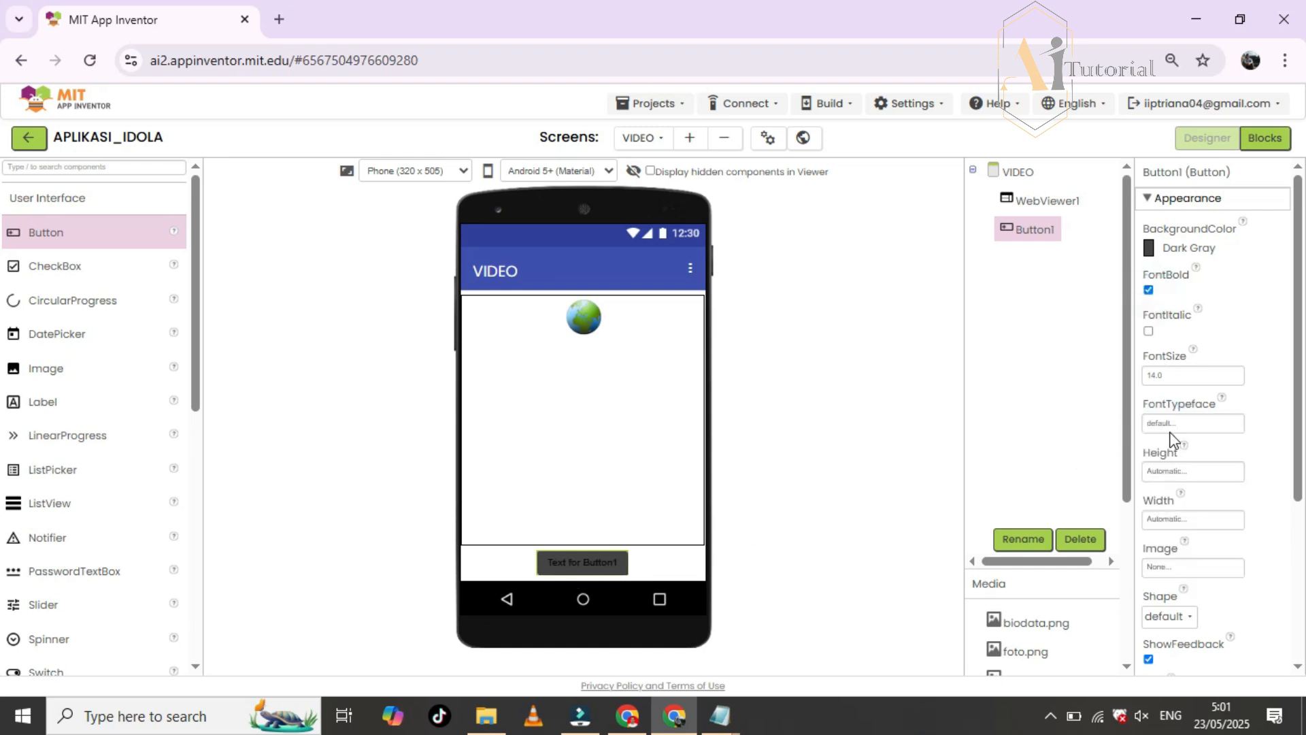
click(1171, 425)
click(1175, 460)
click(1213, 576)
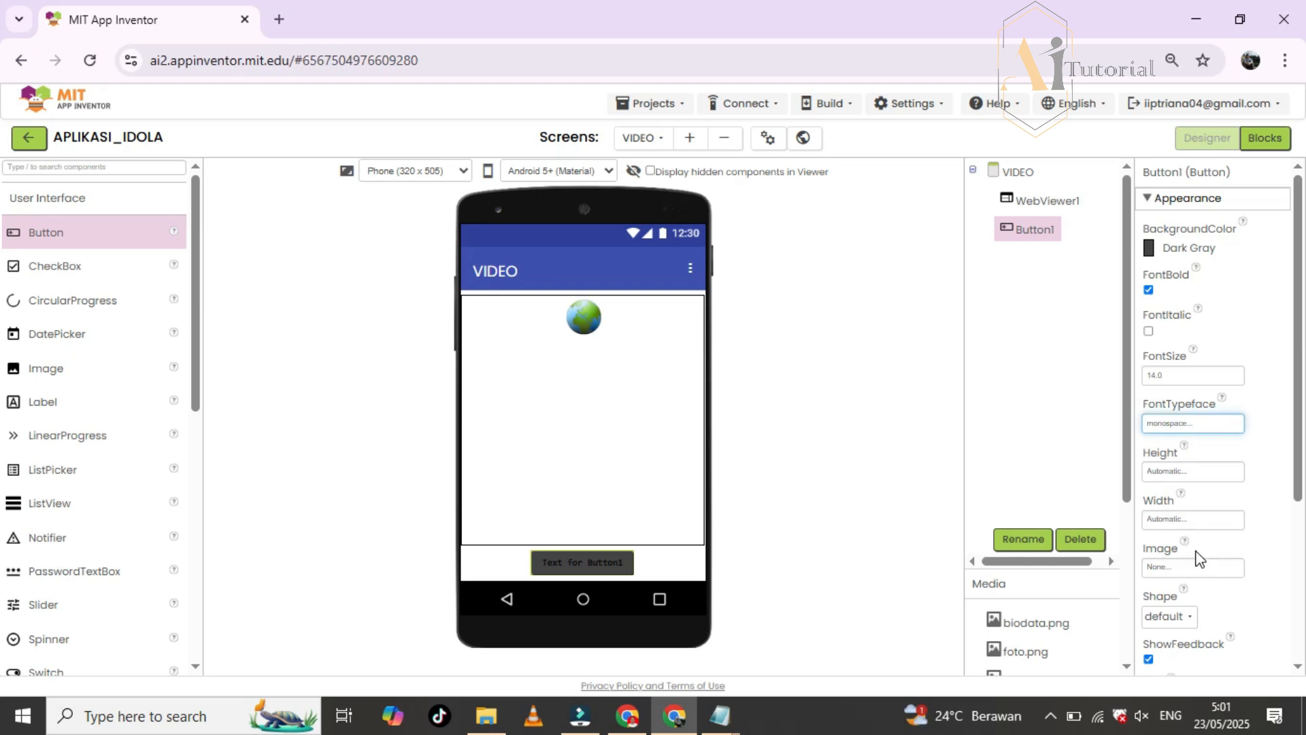
- Set the VIDEO screen button's text to "Menu Utama" and its shape to rounded
scroll(1197, 555, down, 2)
scroll(1189, 489, down, 2)
click(1187, 512)
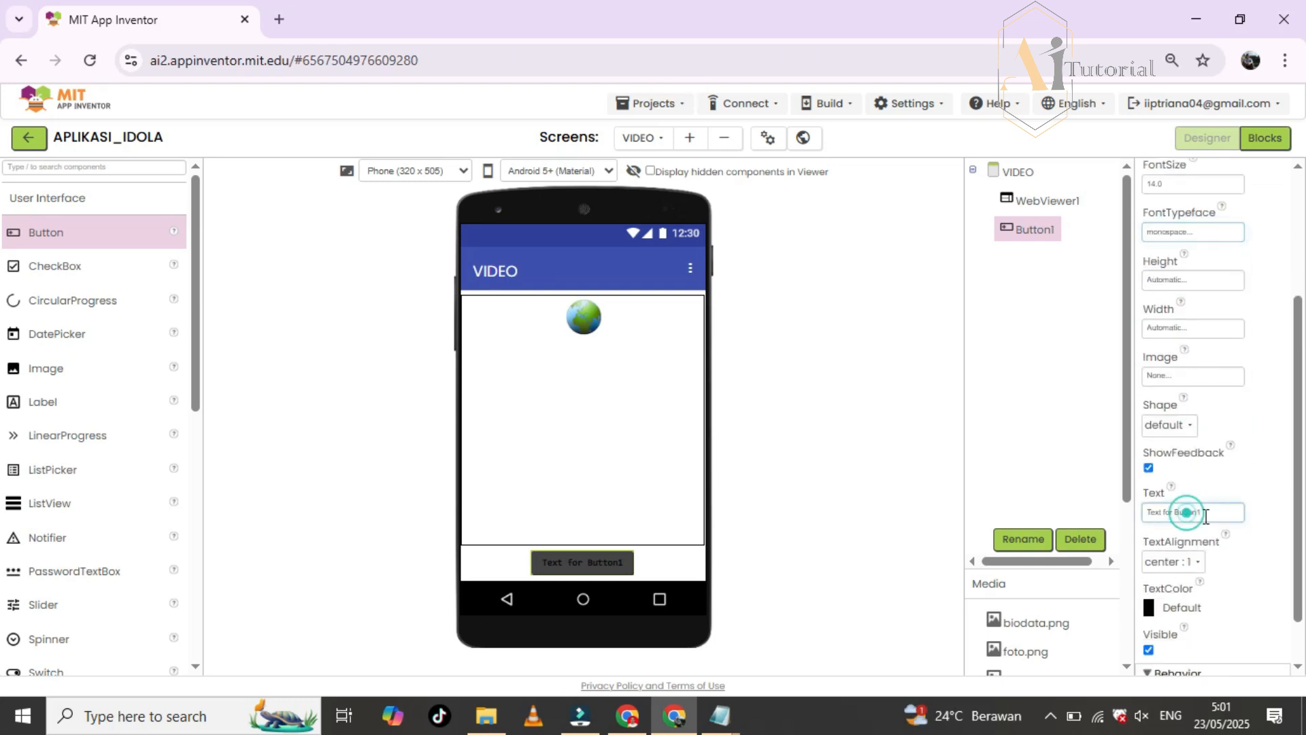
drag(1205, 515, 1143, 511)
text(Menu Utama)
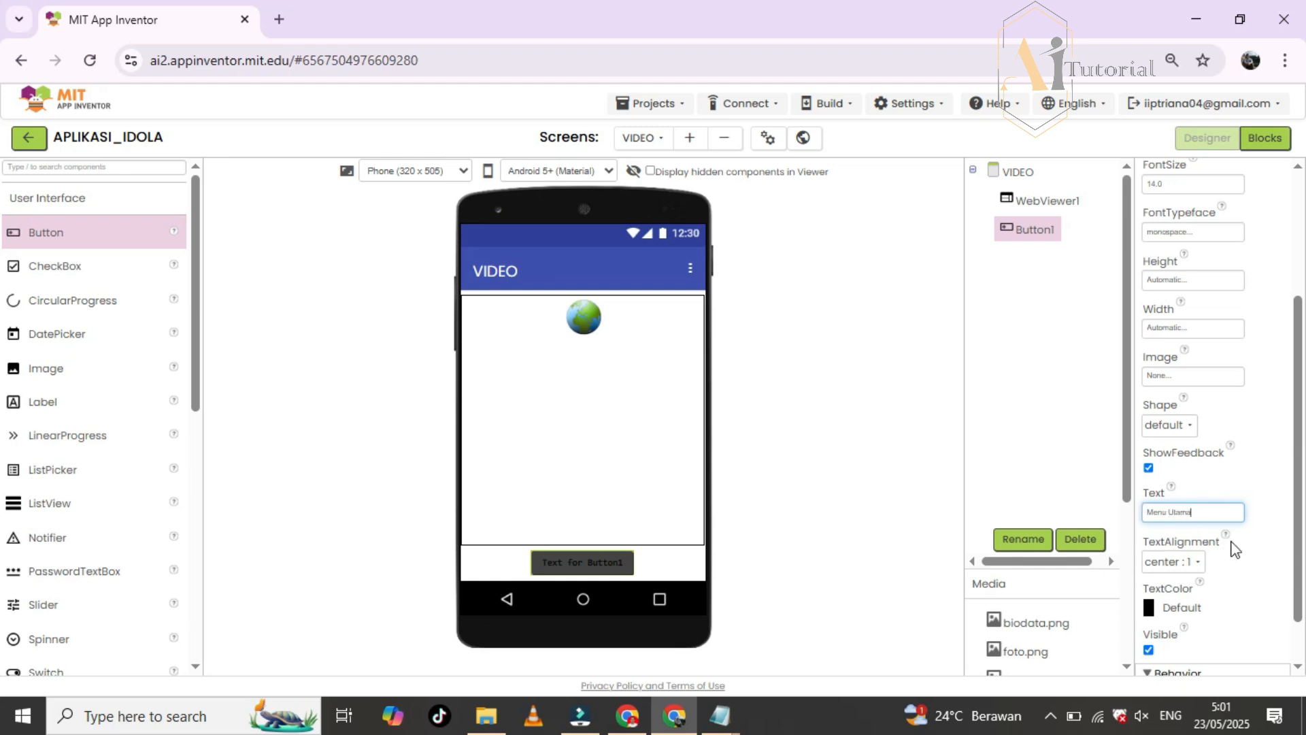
key(Return)
click(1170, 425)
click(1169, 475)
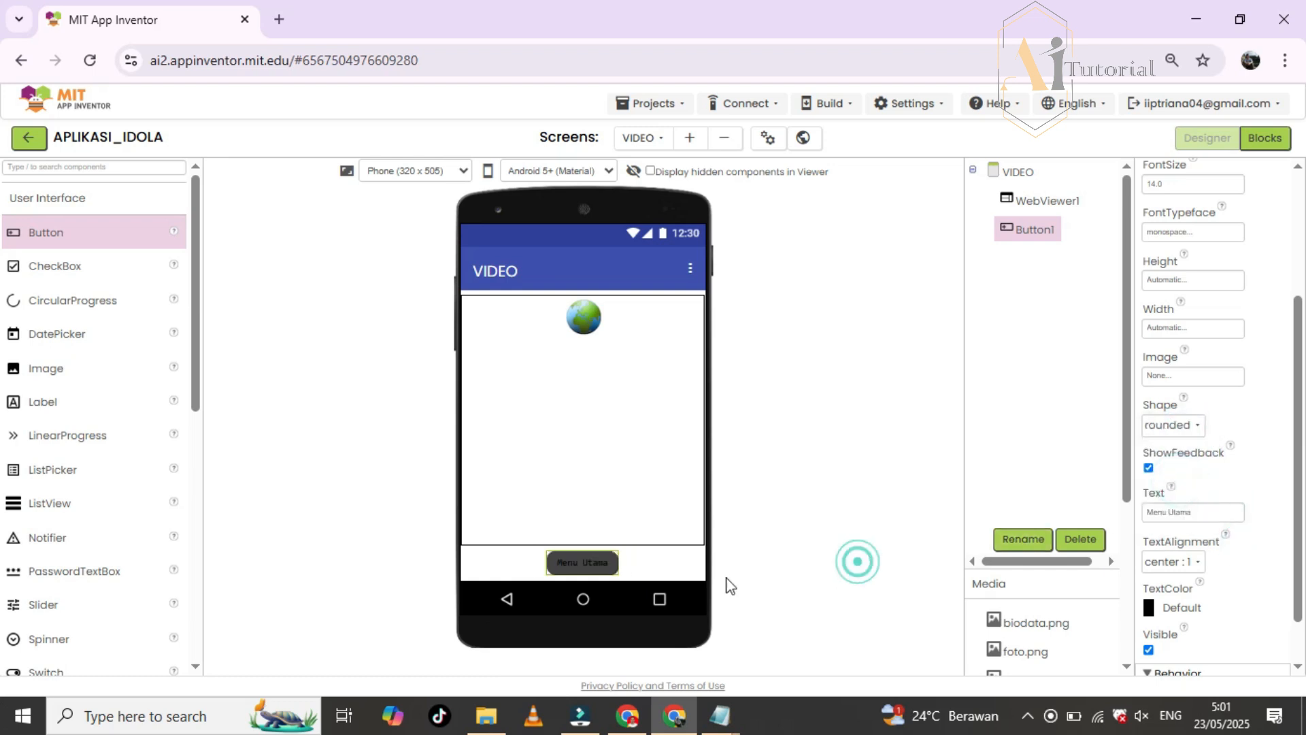
scroll(1195, 457, up, 3)
scroll(1195, 458, down, 3)
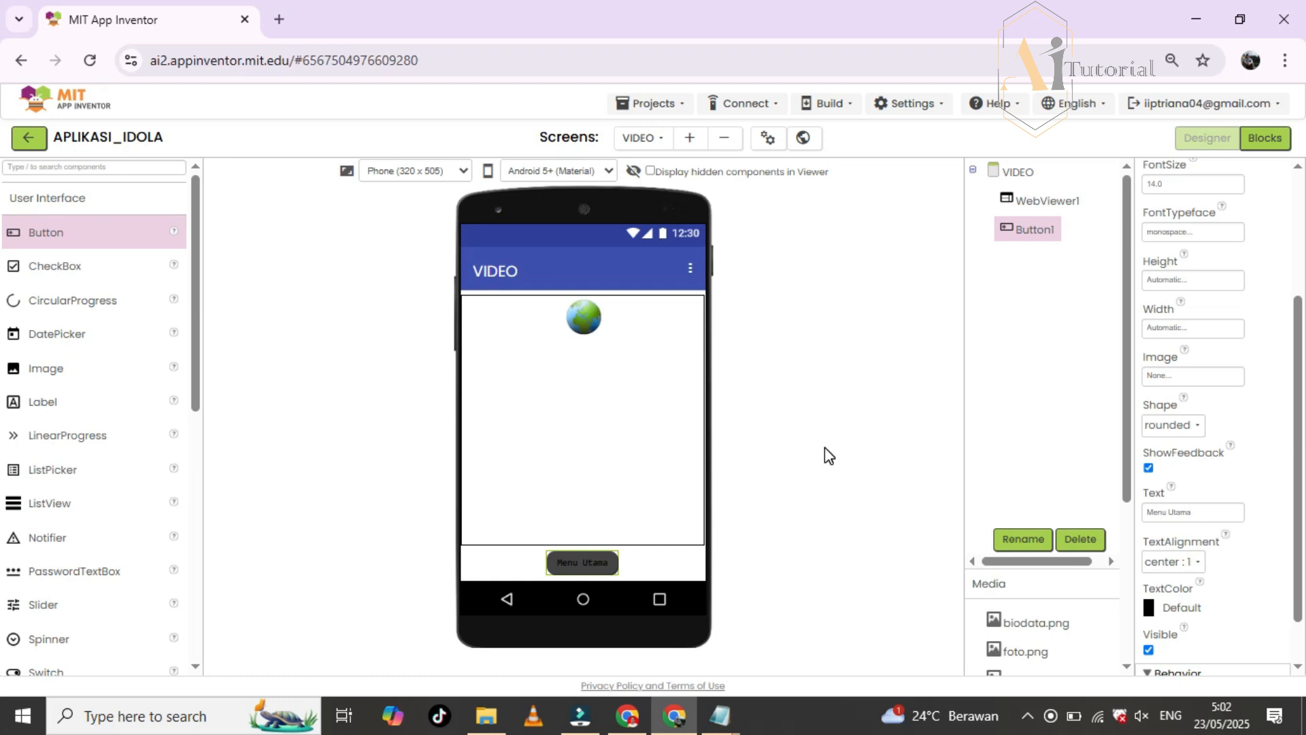
- Review the designs of Screen1, BIODATA, FOTO and VIDEO one after another
click(653, 139)
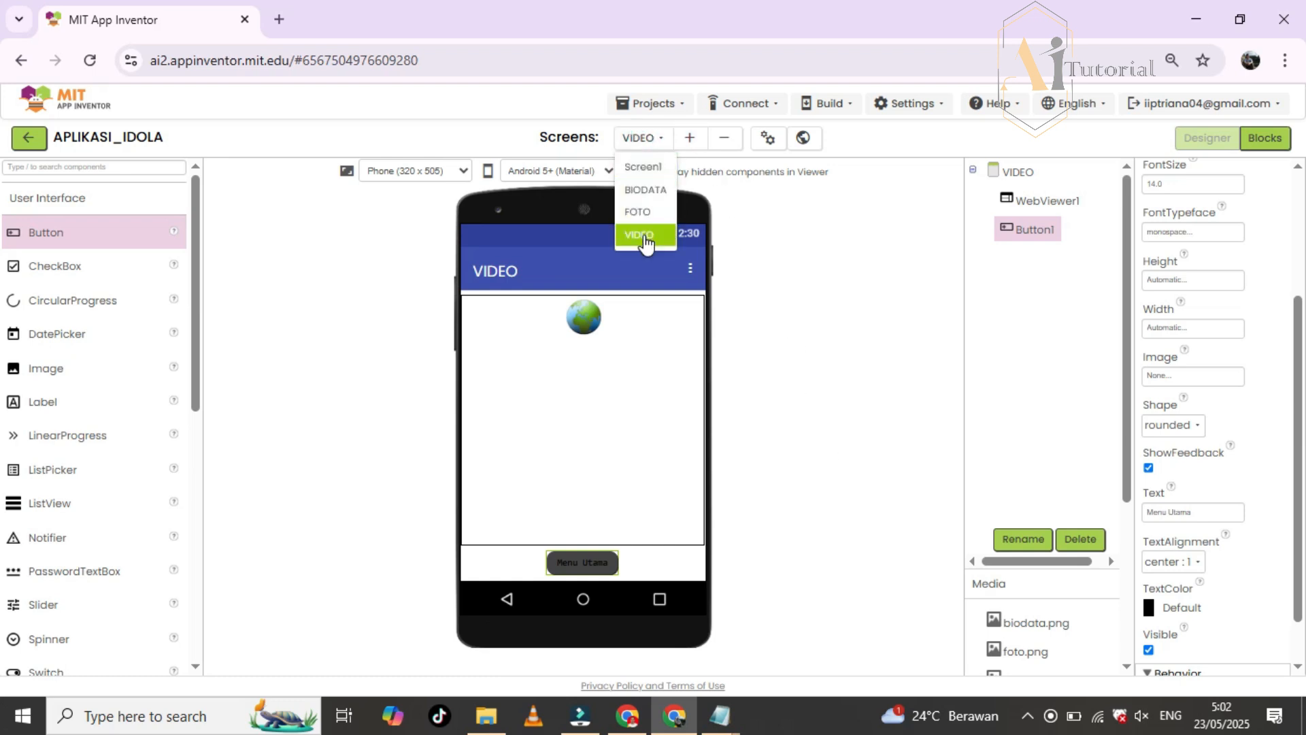
click(645, 167)
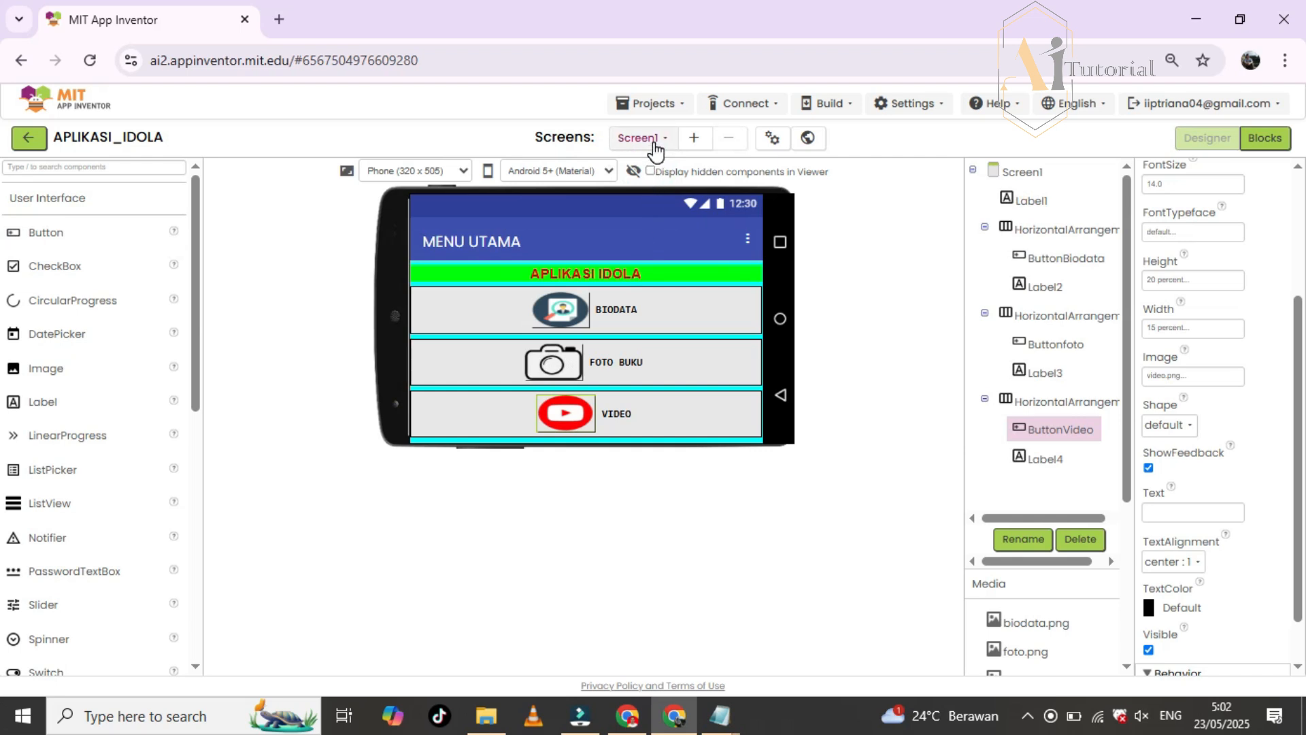
click(655, 139)
click(642, 186)
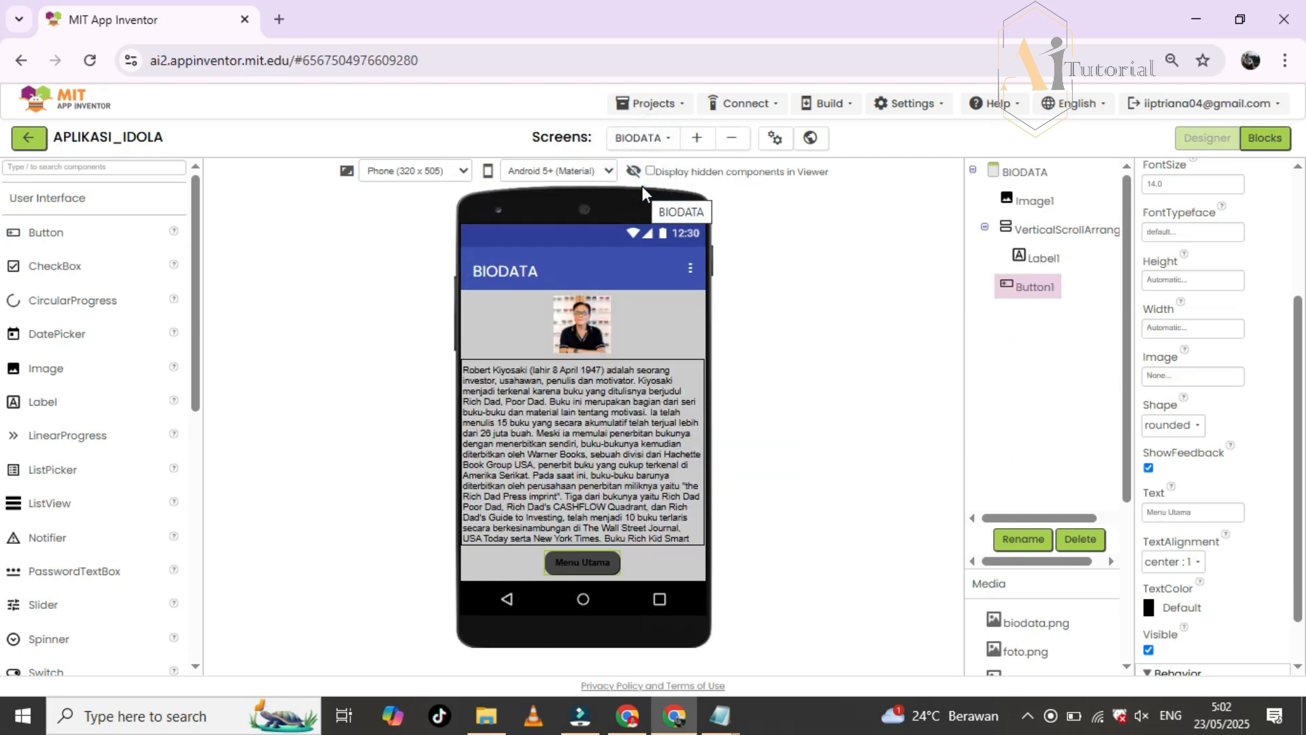
click(650, 138)
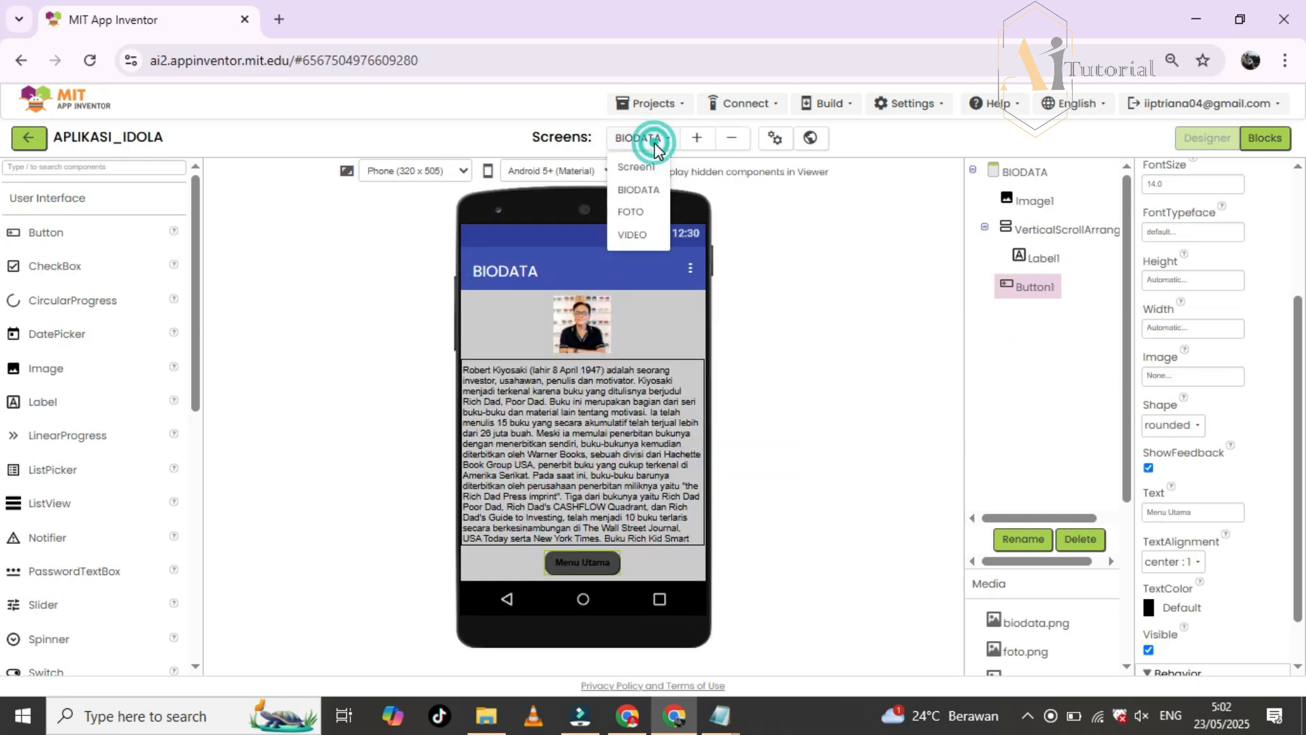
click(638, 213)
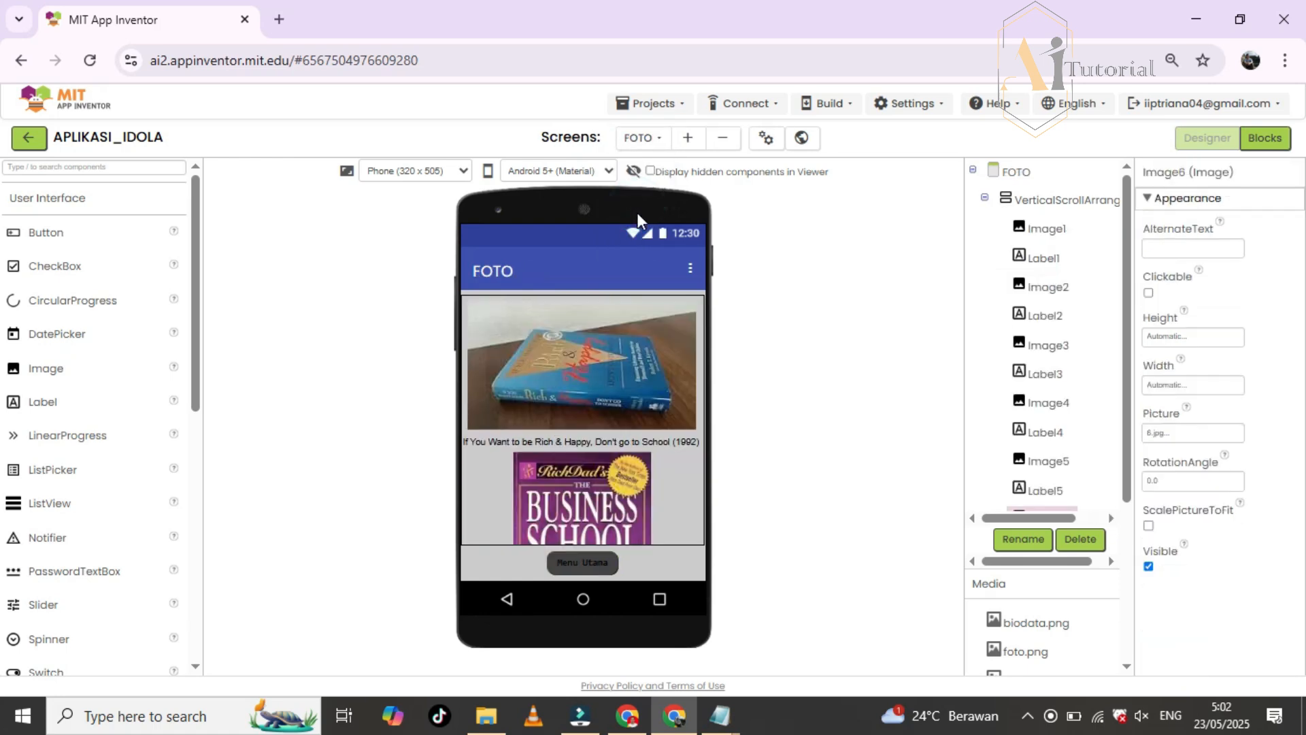
click(643, 138)
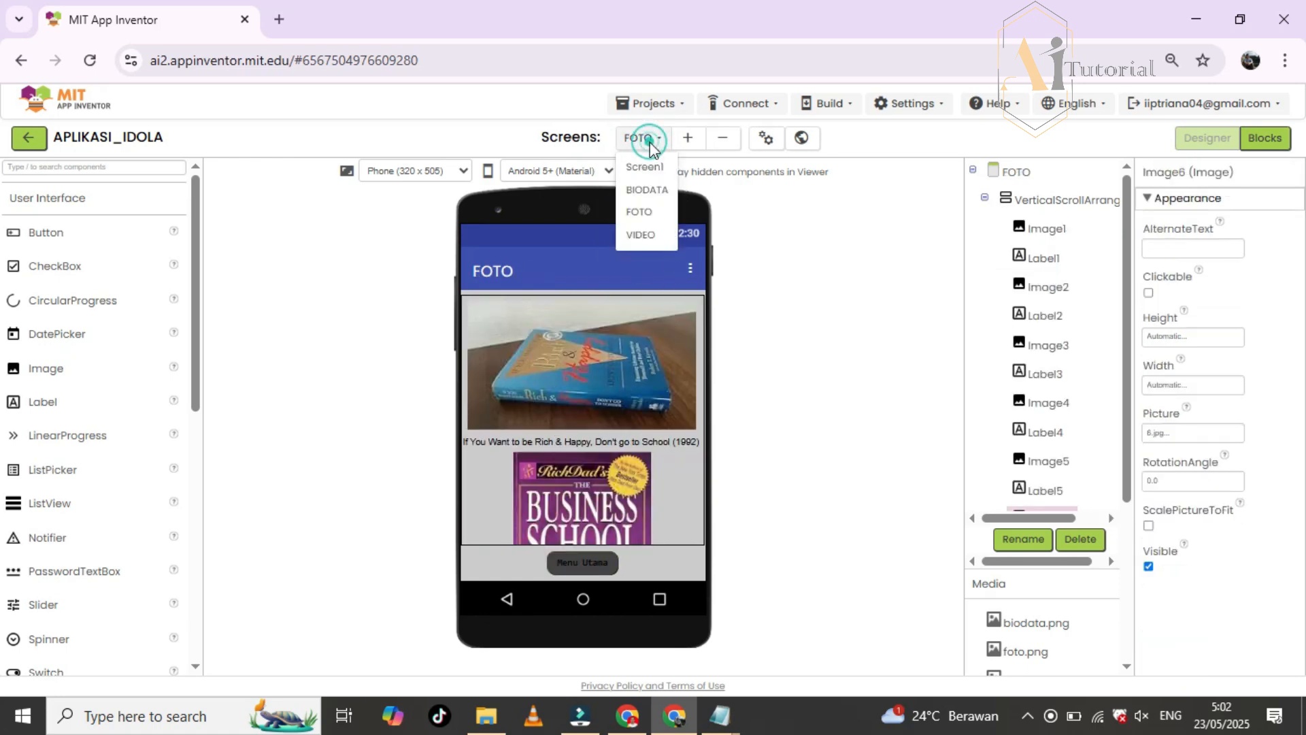
click(641, 237)
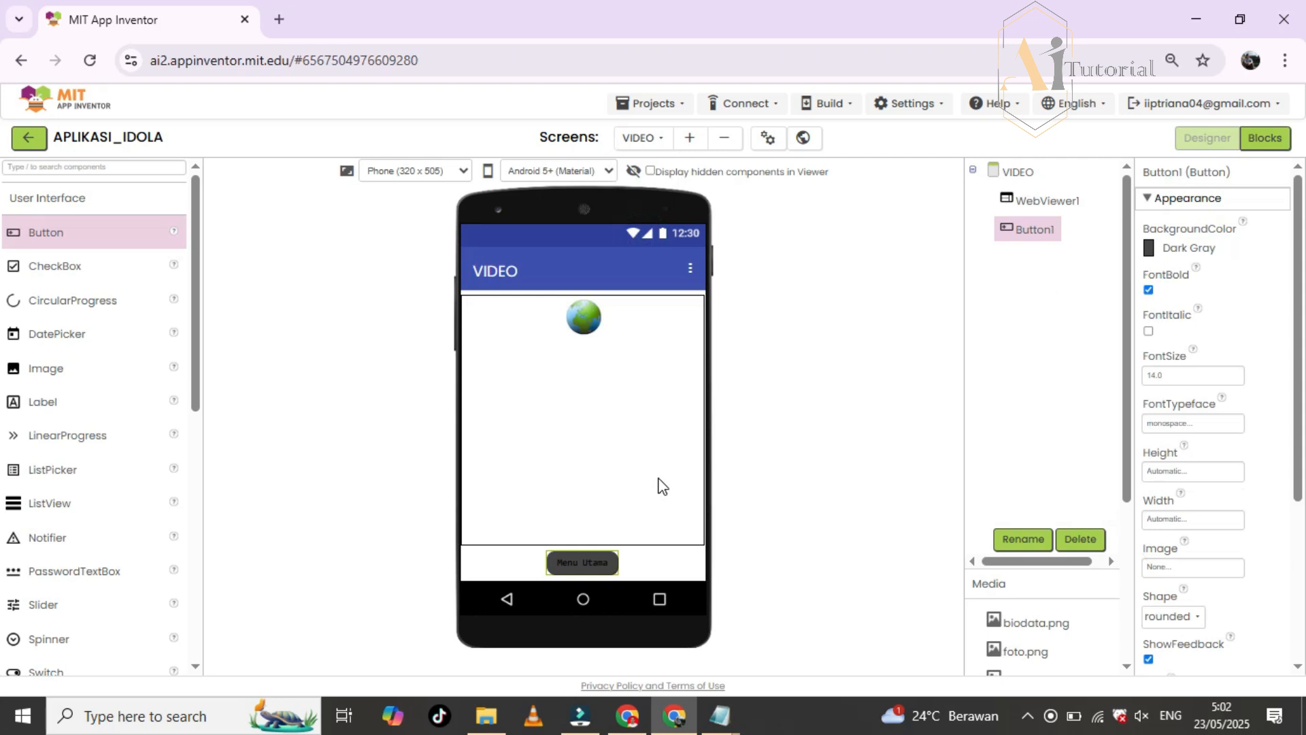
- Open the block editor for Screen1 and add a "when ButtonBiodata.Click" event block to the workspace
click(647, 138)
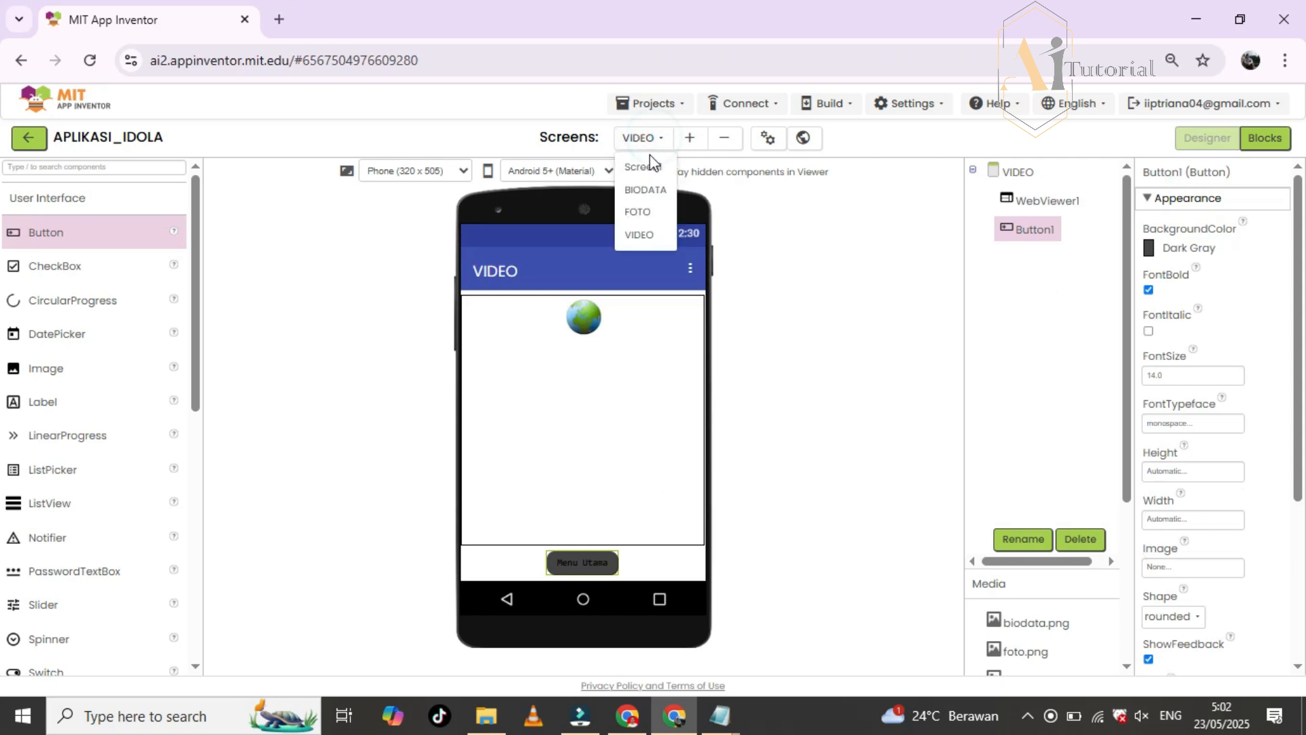
click(645, 164)
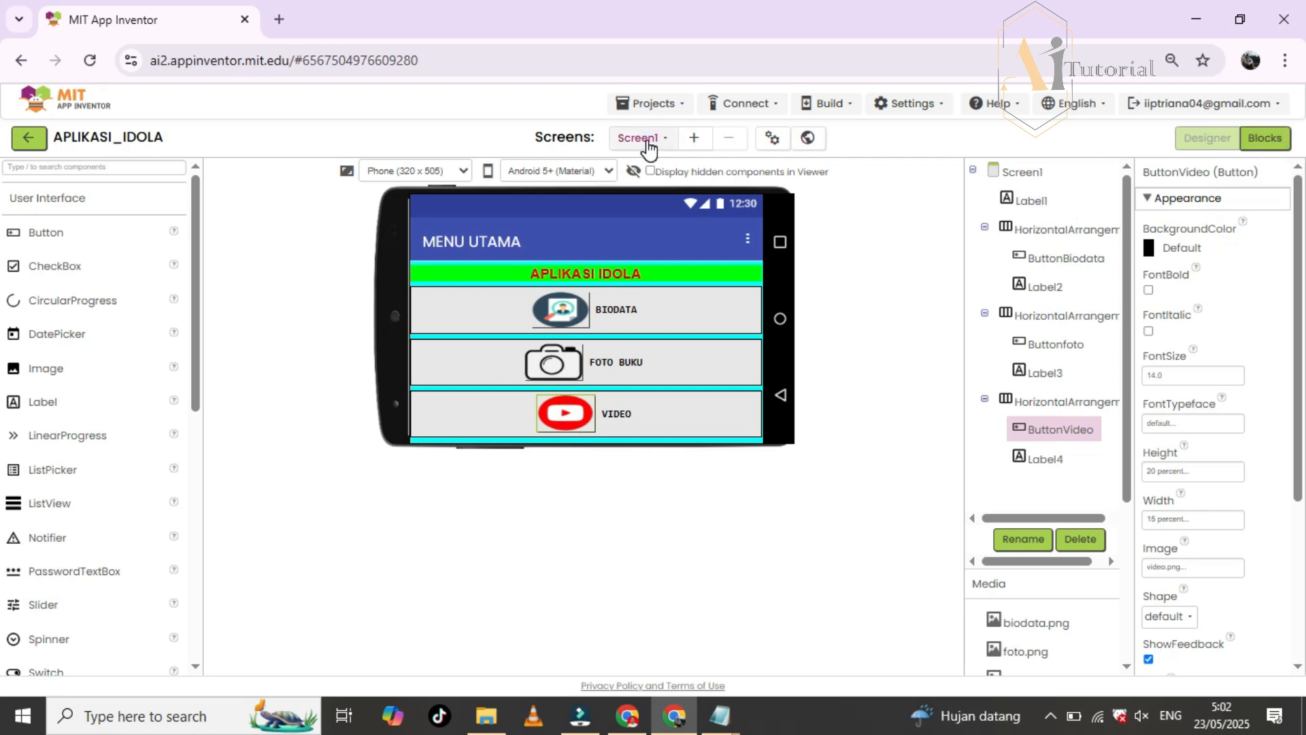
click(1269, 140)
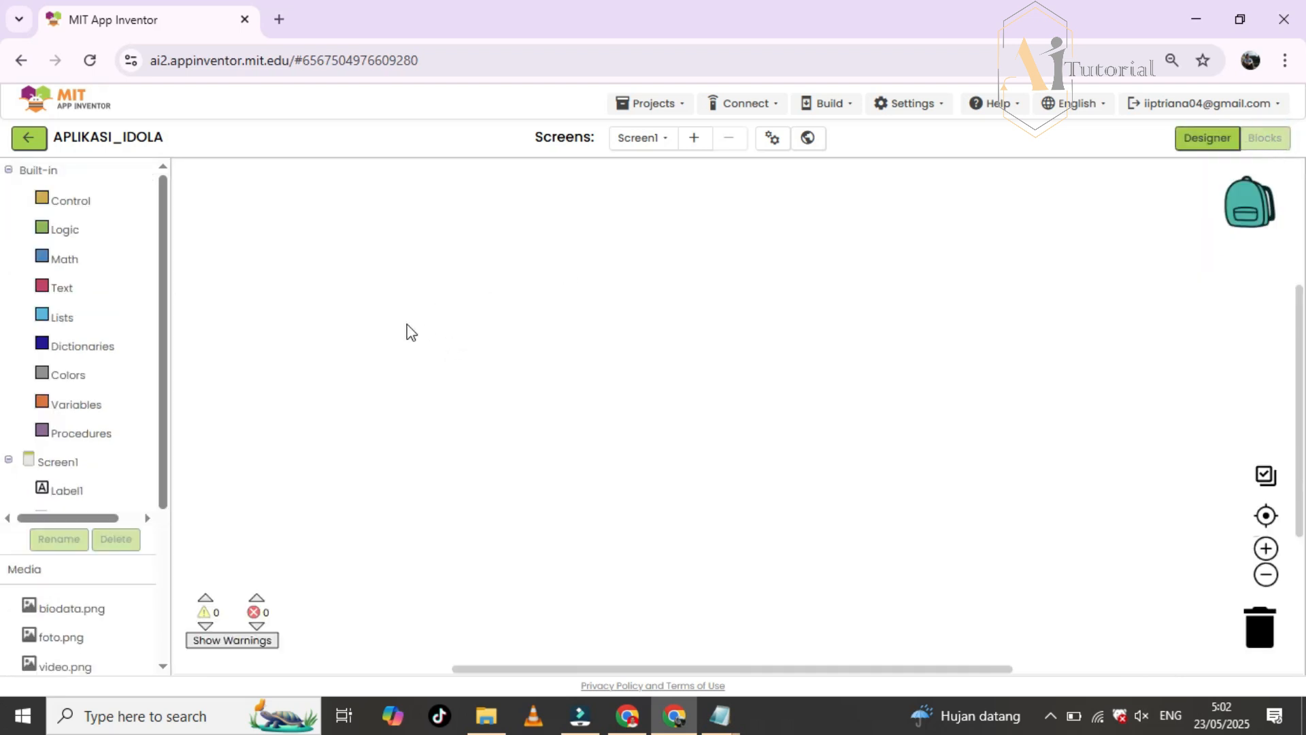
drag(162, 393, 168, 367)
scroll(88, 364, down, 4)
scroll(88, 364, up, 1)
scroll(89, 364, up, 1)
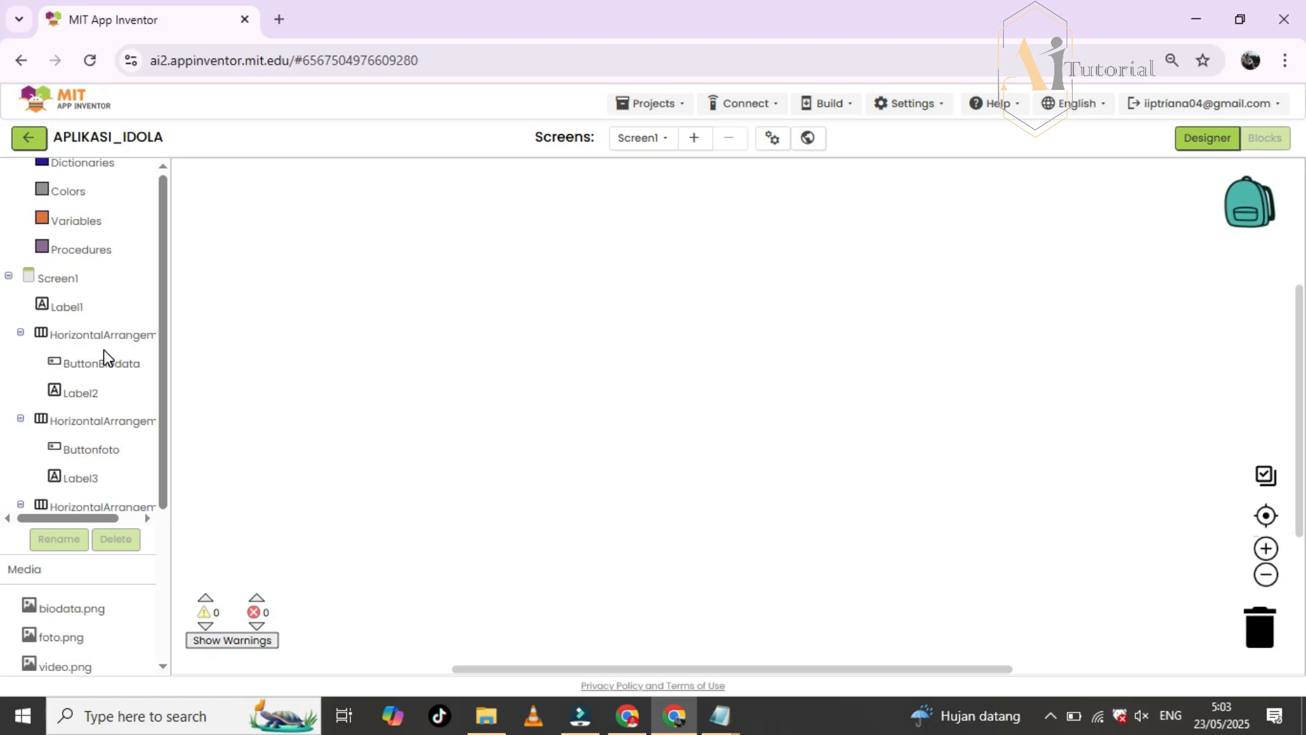
click(99, 363)
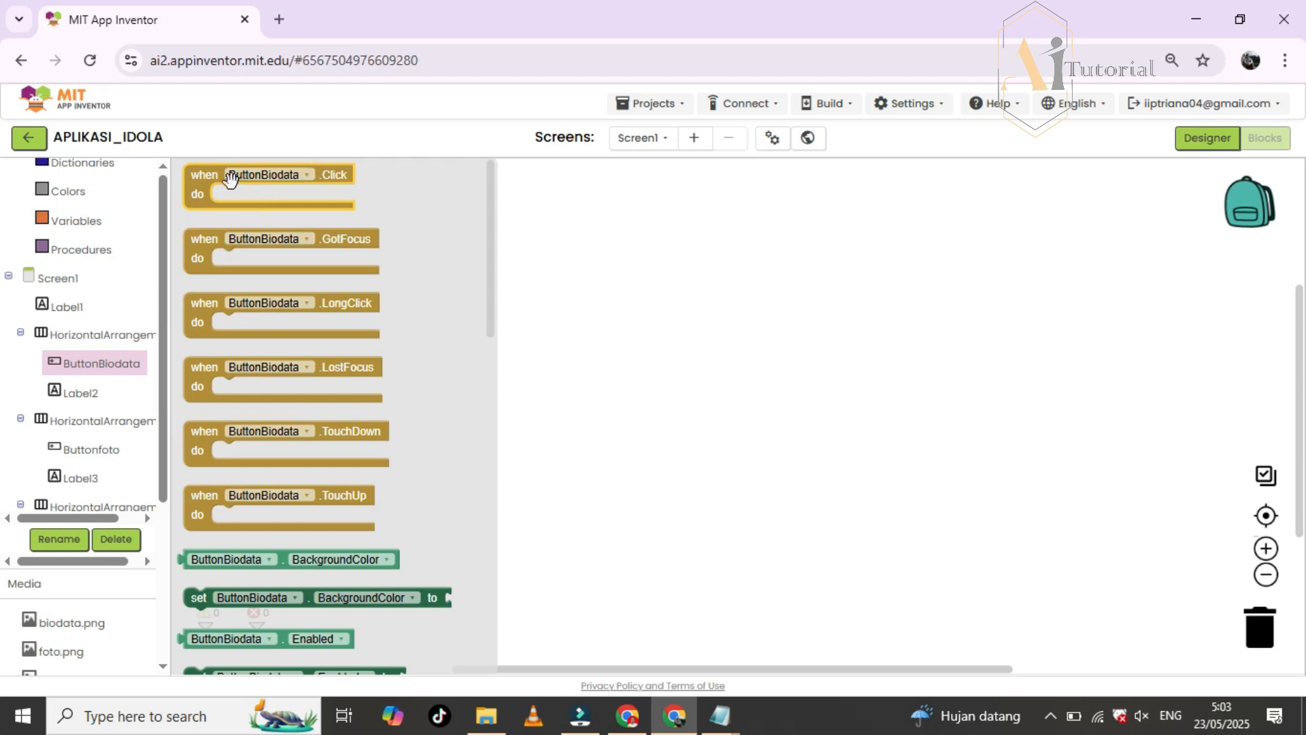
drag(216, 187, 495, 218)
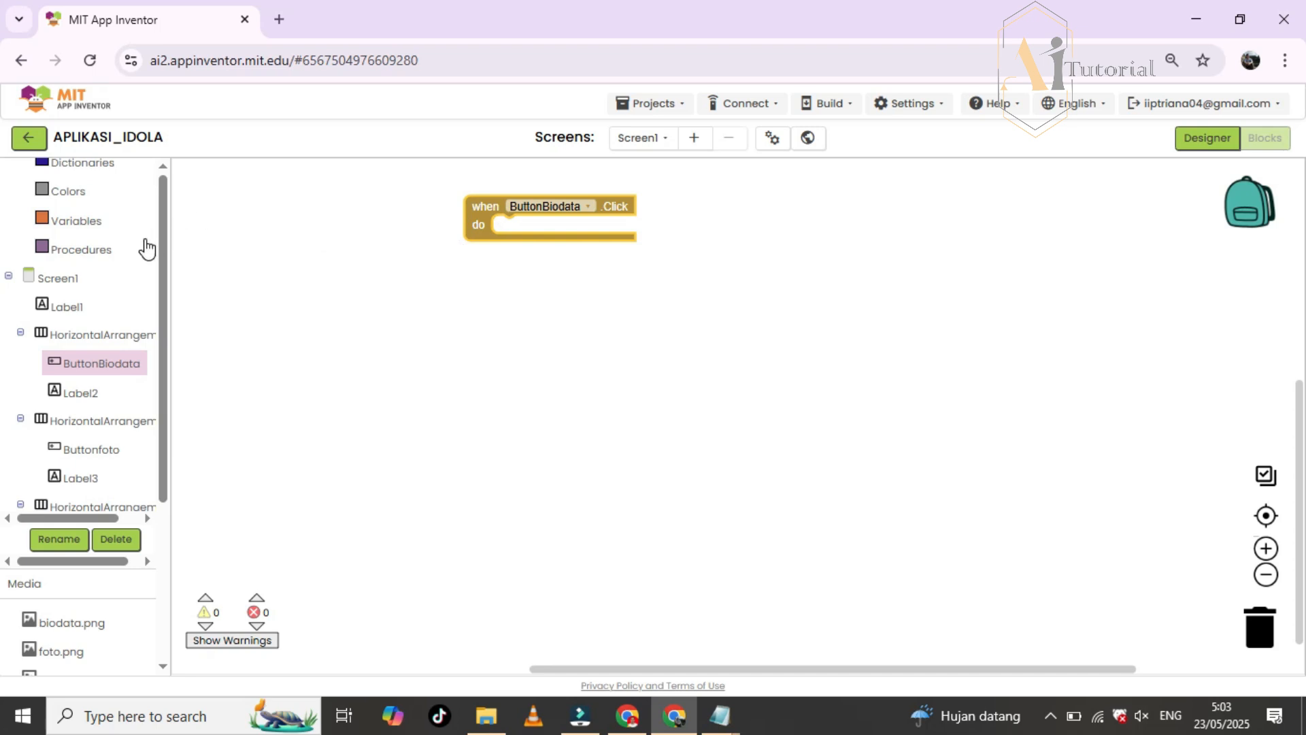
- Place an "open another screen" block inside the ButtonBiodata click event and set its screenName to BIODATA
scroll(146, 247, up, 3)
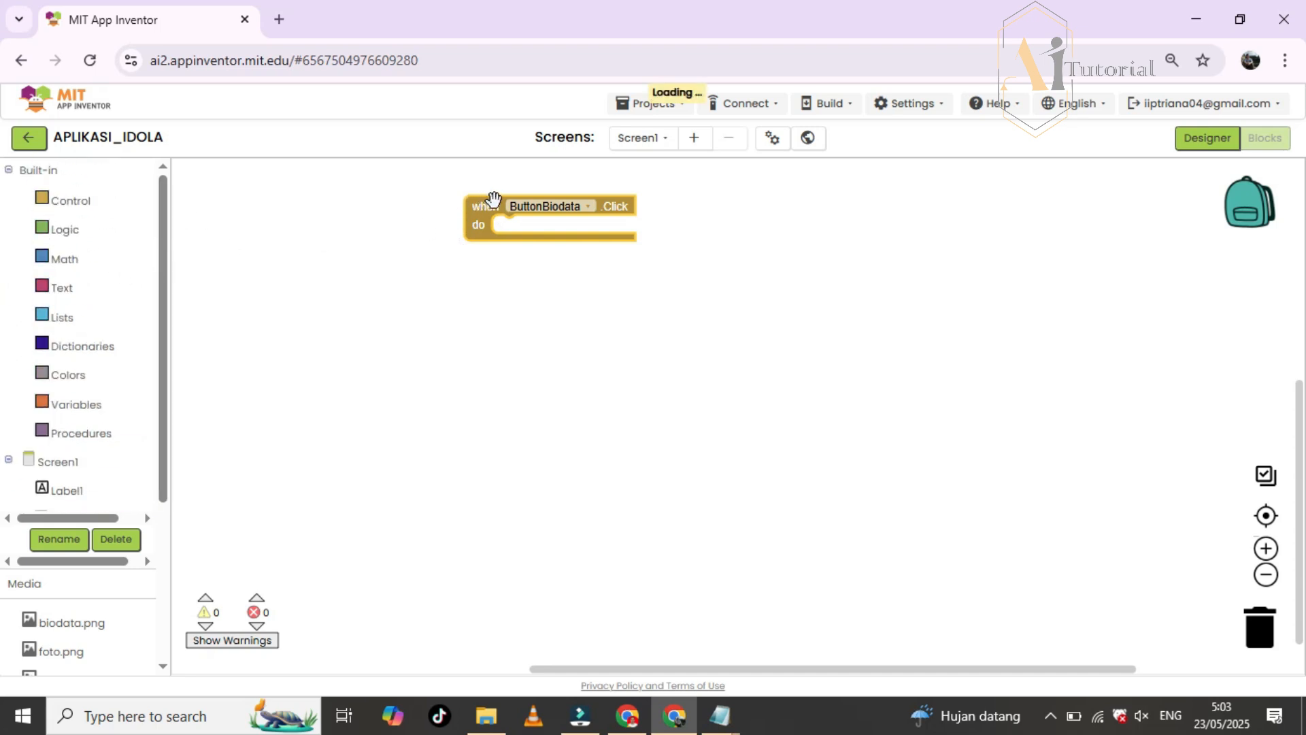
click(58, 205)
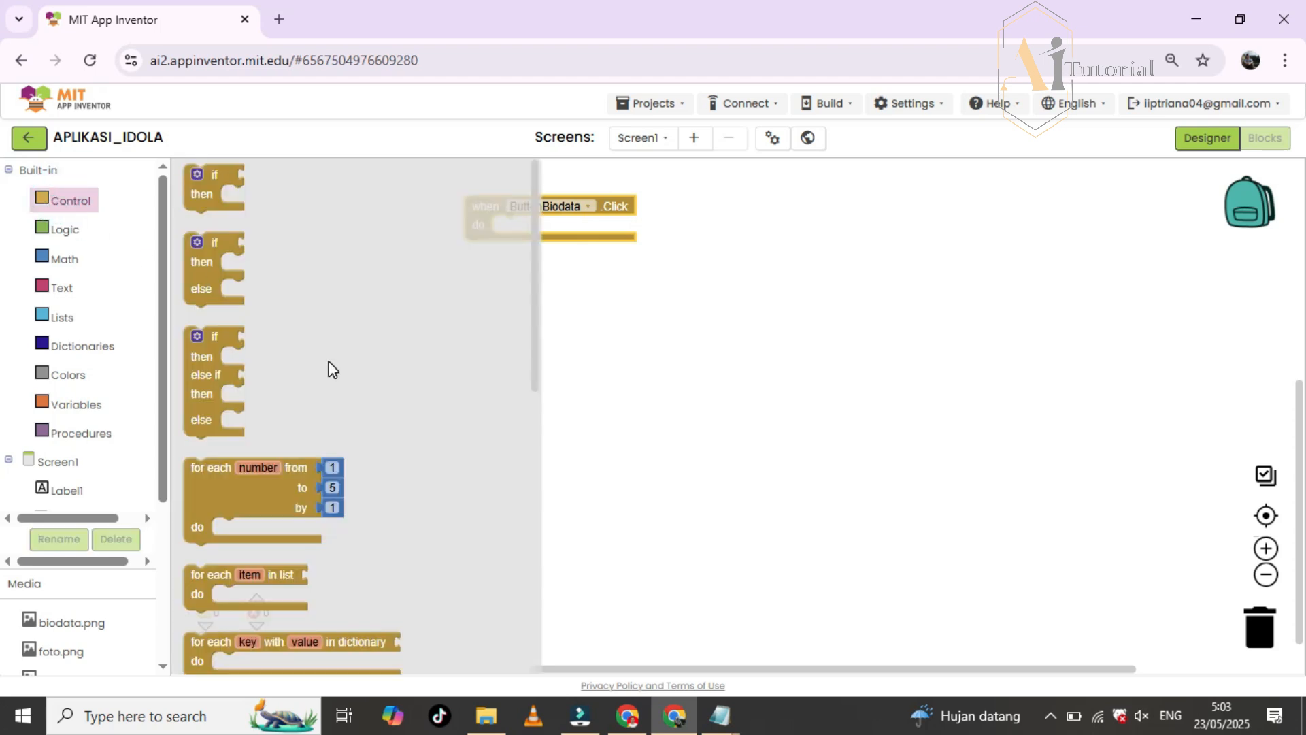
scroll(331, 369, down, 6)
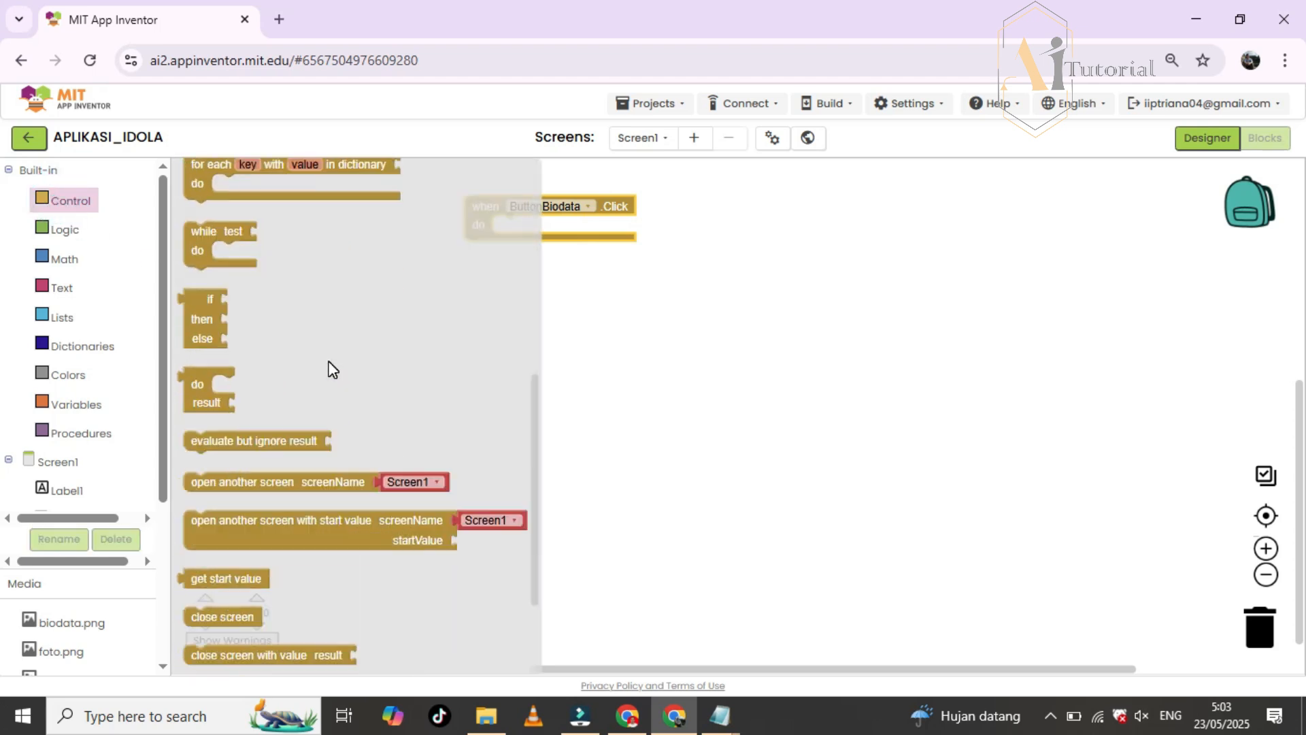
scroll(331, 369, down, 3)
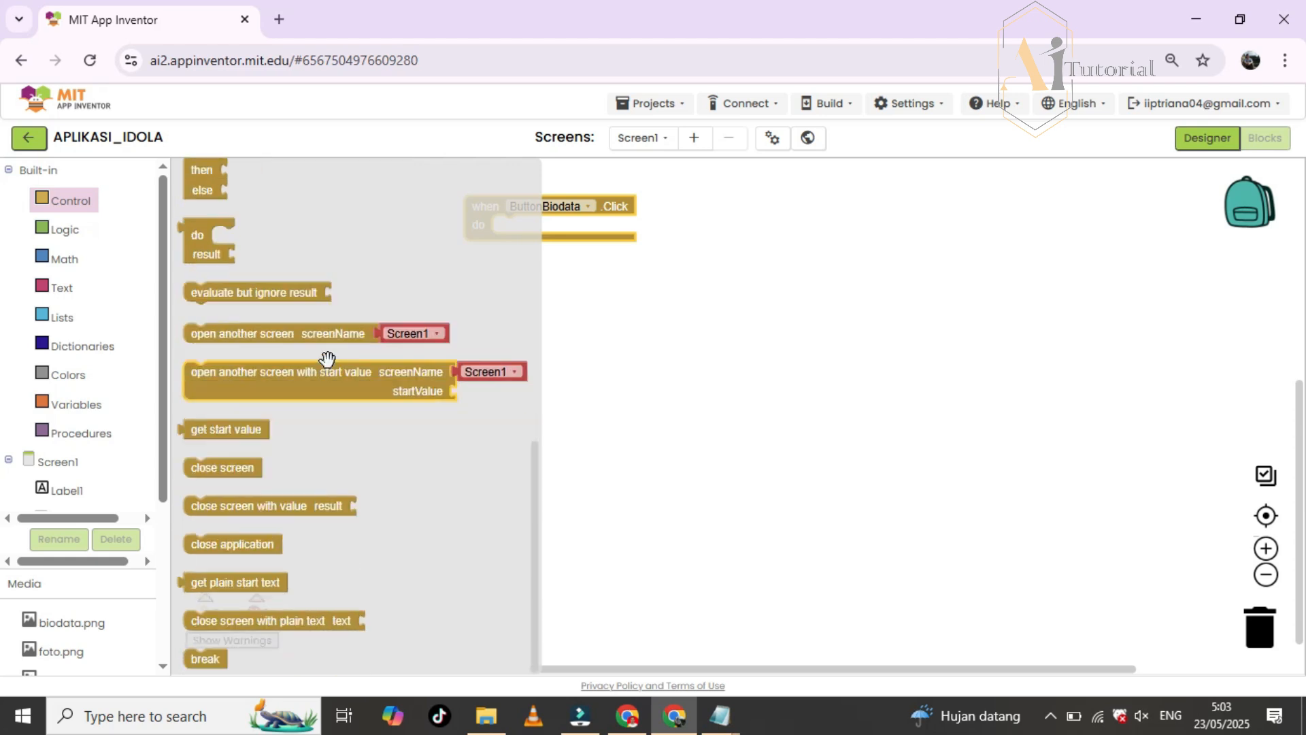
scroll(330, 368, up, 11)
scroll(329, 367, down, 11)
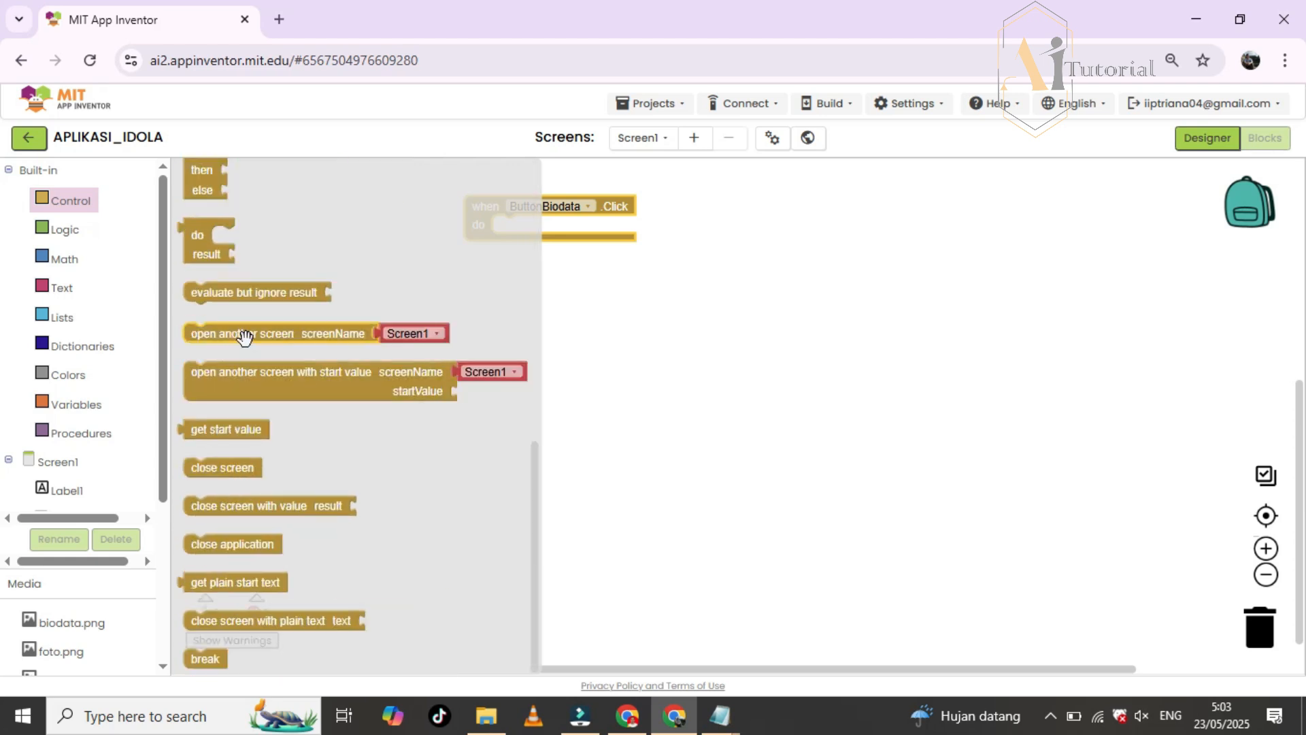
mouse_move(250, 338)
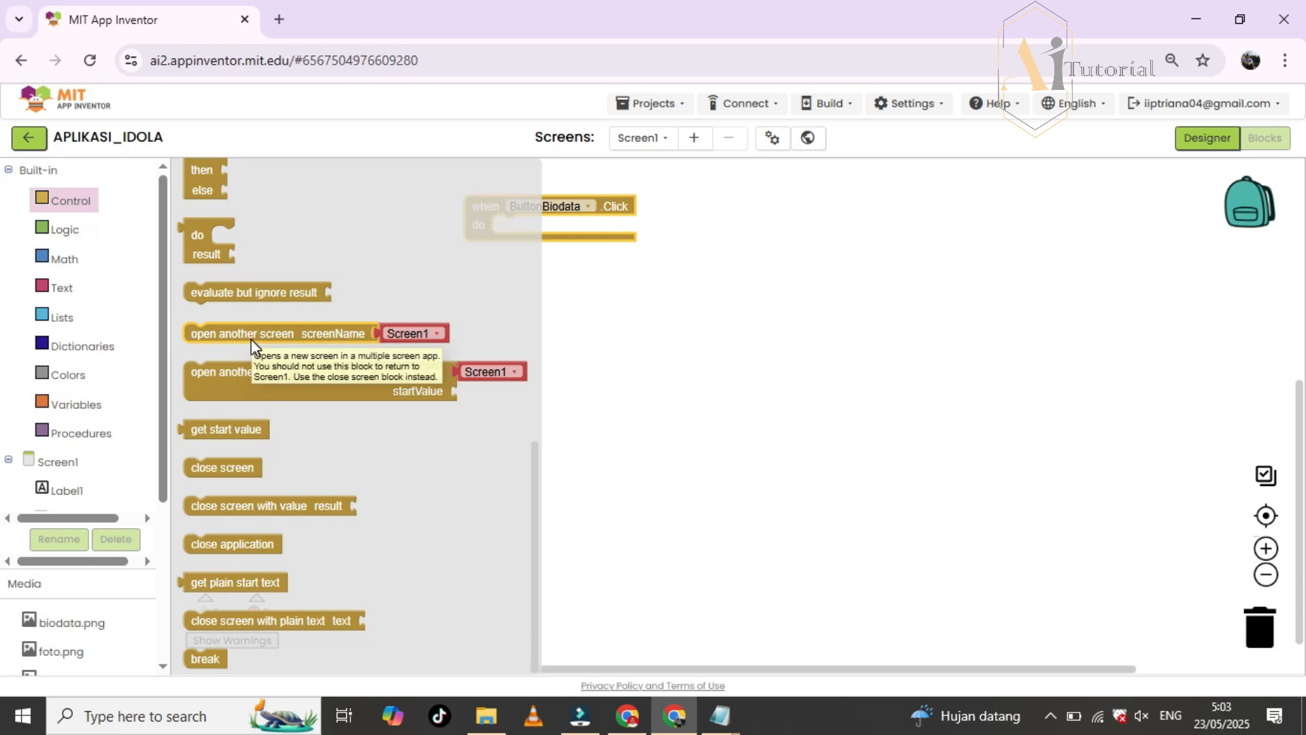
drag(251, 339, 551, 229)
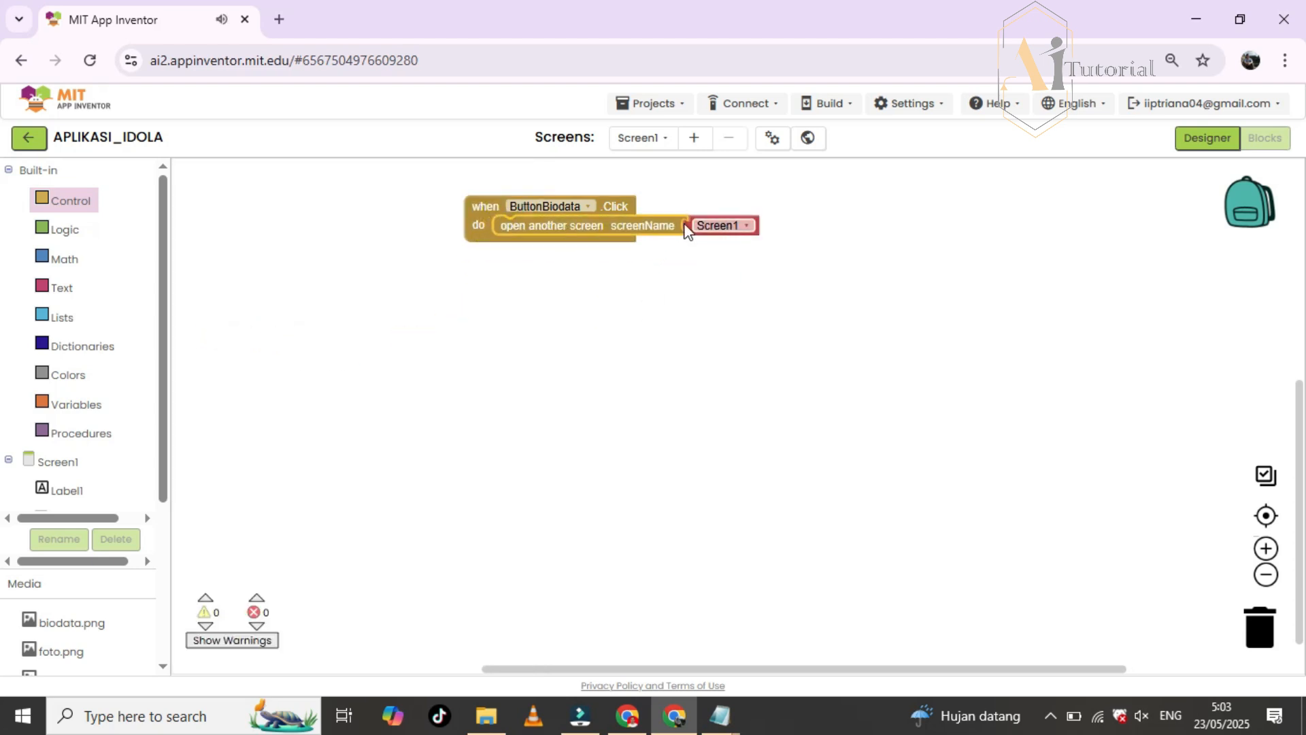
click(738, 227)
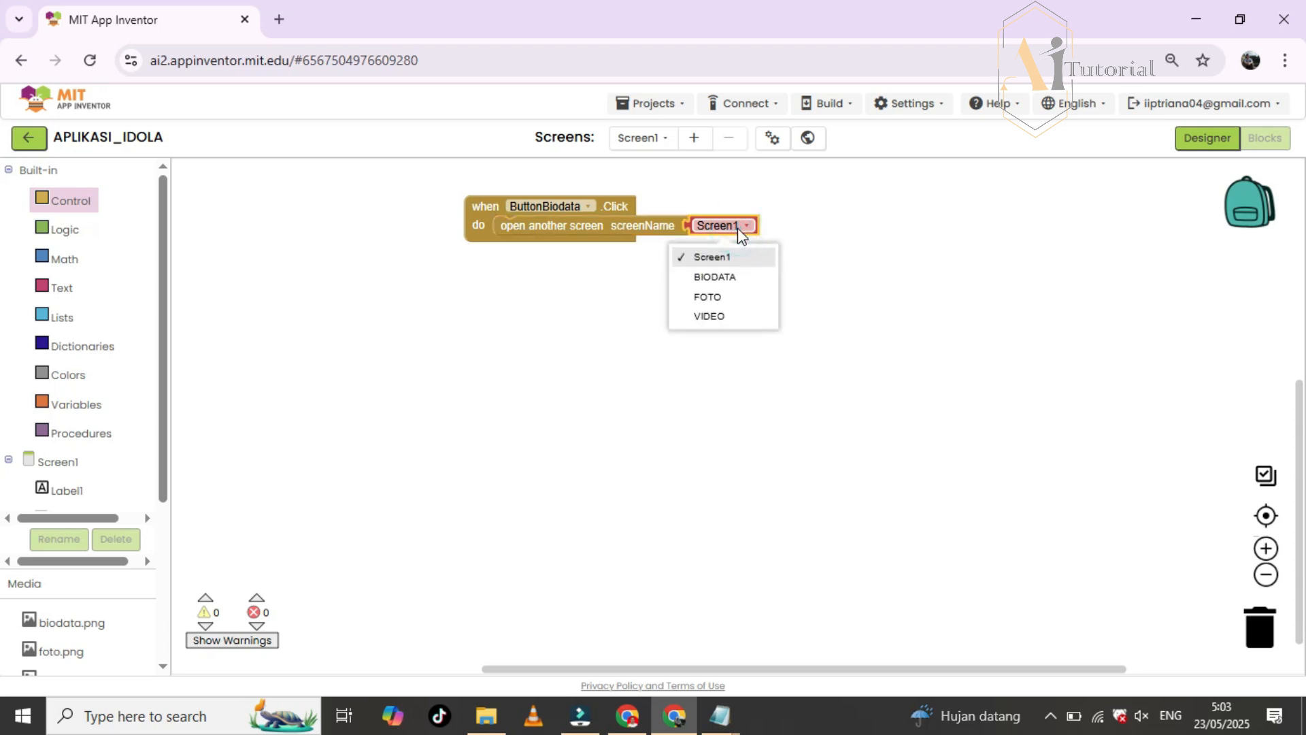
click(699, 279)
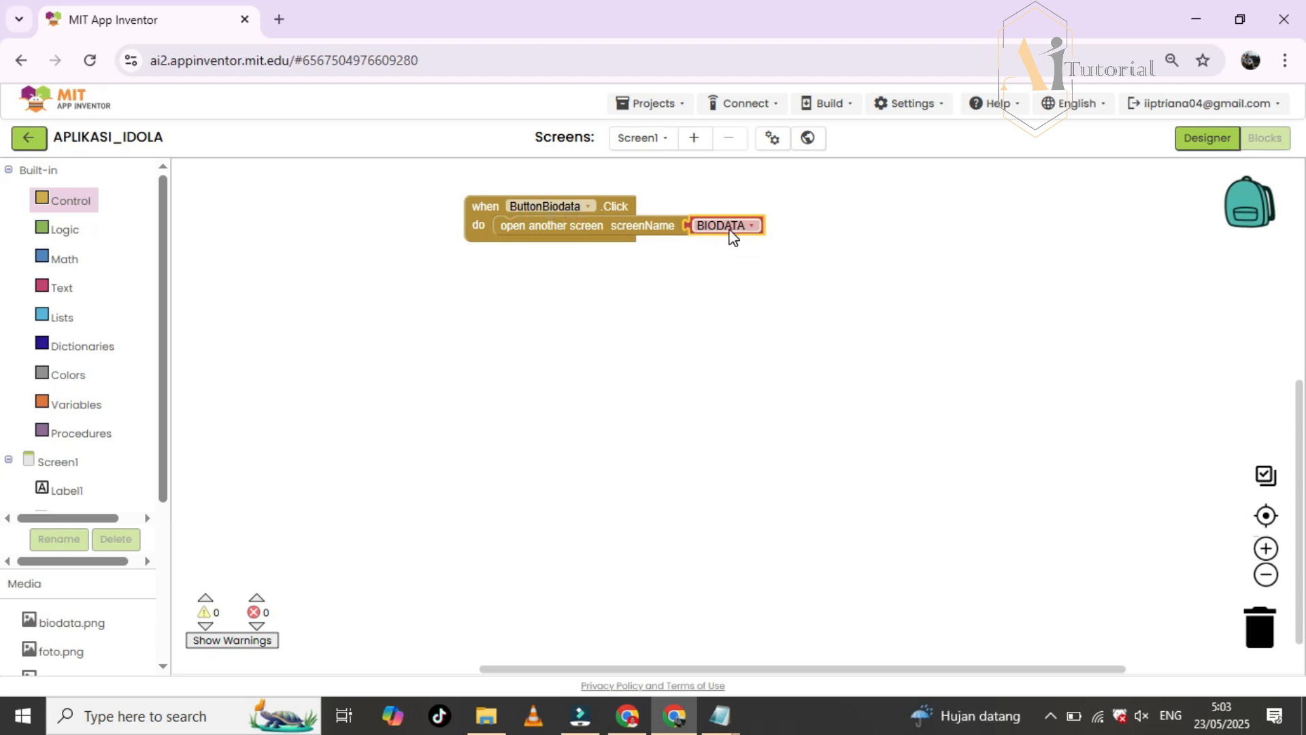
drag(573, 287, 567, 289)
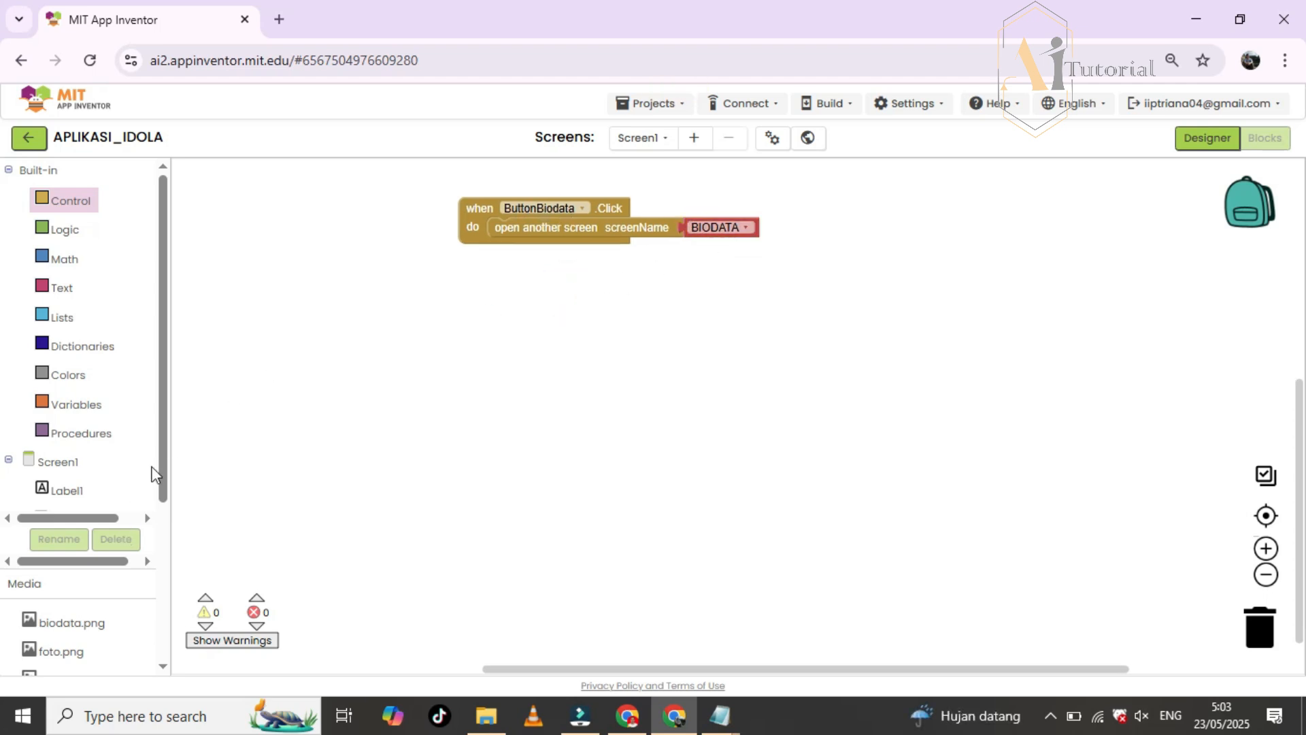
- Add a "when Buttonfoto.Click" event block below the ButtonBiodata event
scroll(95, 430, down, 4)
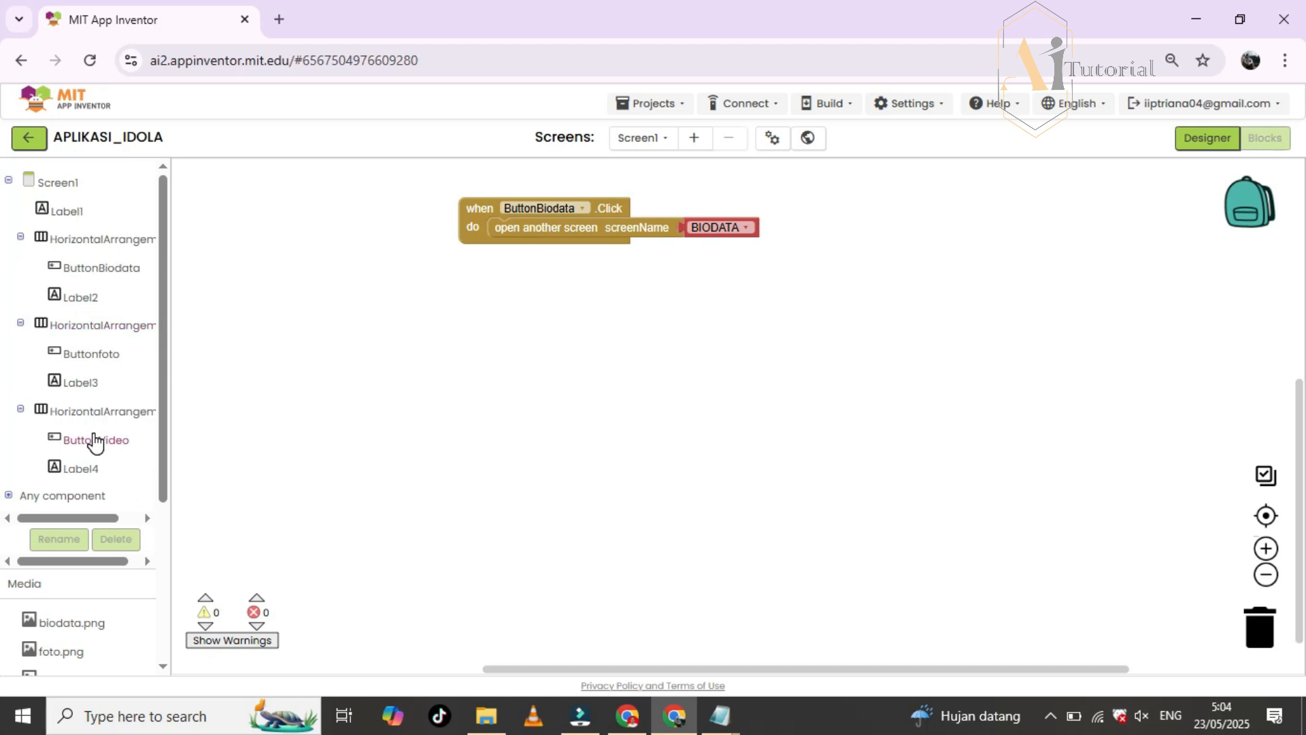
click(90, 353)
scroll(238, 277, up, 5)
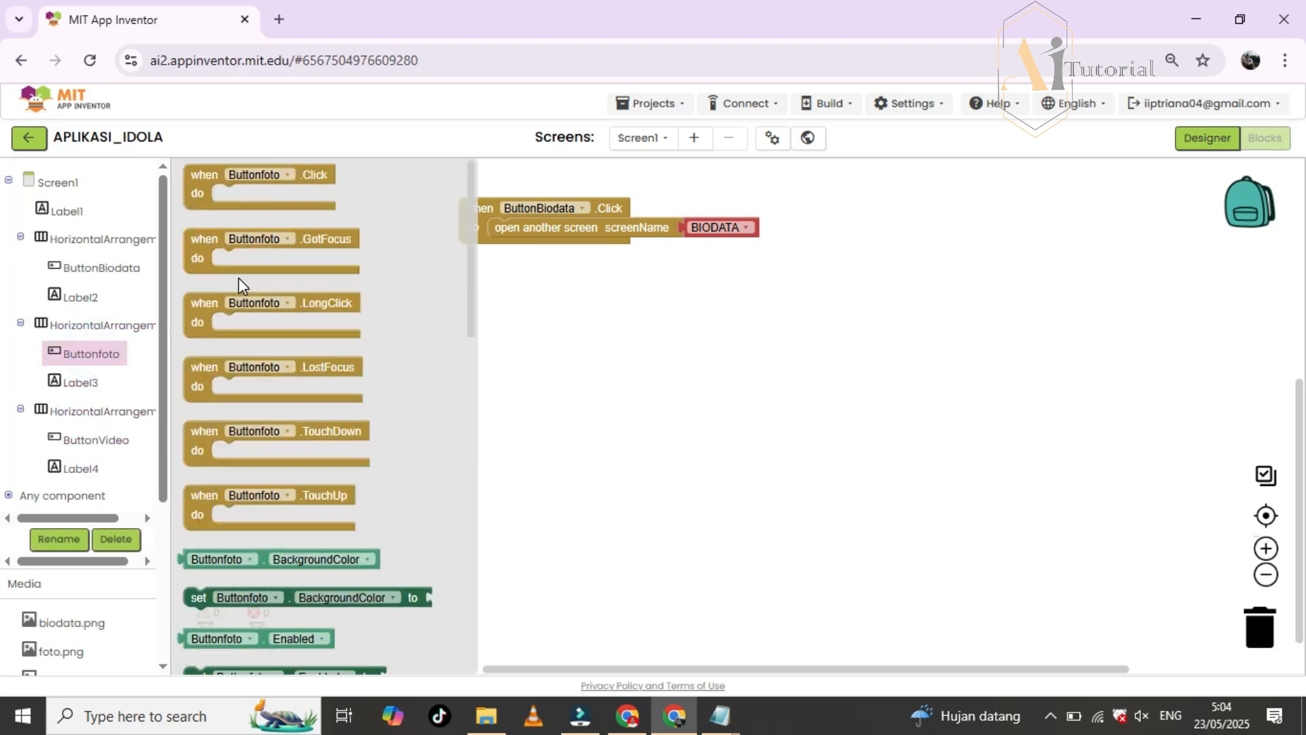
drag(204, 185, 483, 294)
scroll(136, 306, up, 5)
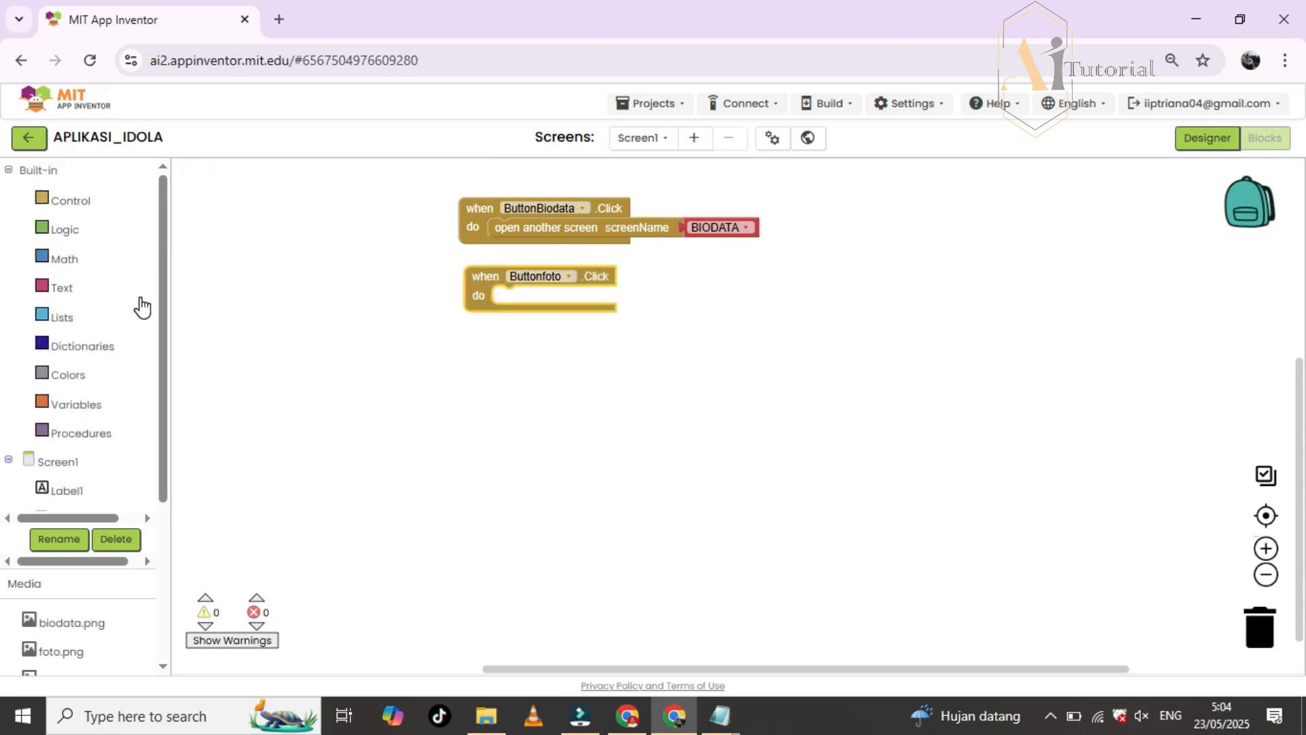
- Place an "open another screen" block inside the Buttonfoto click event and set its screenName to FOTO
click(72, 203)
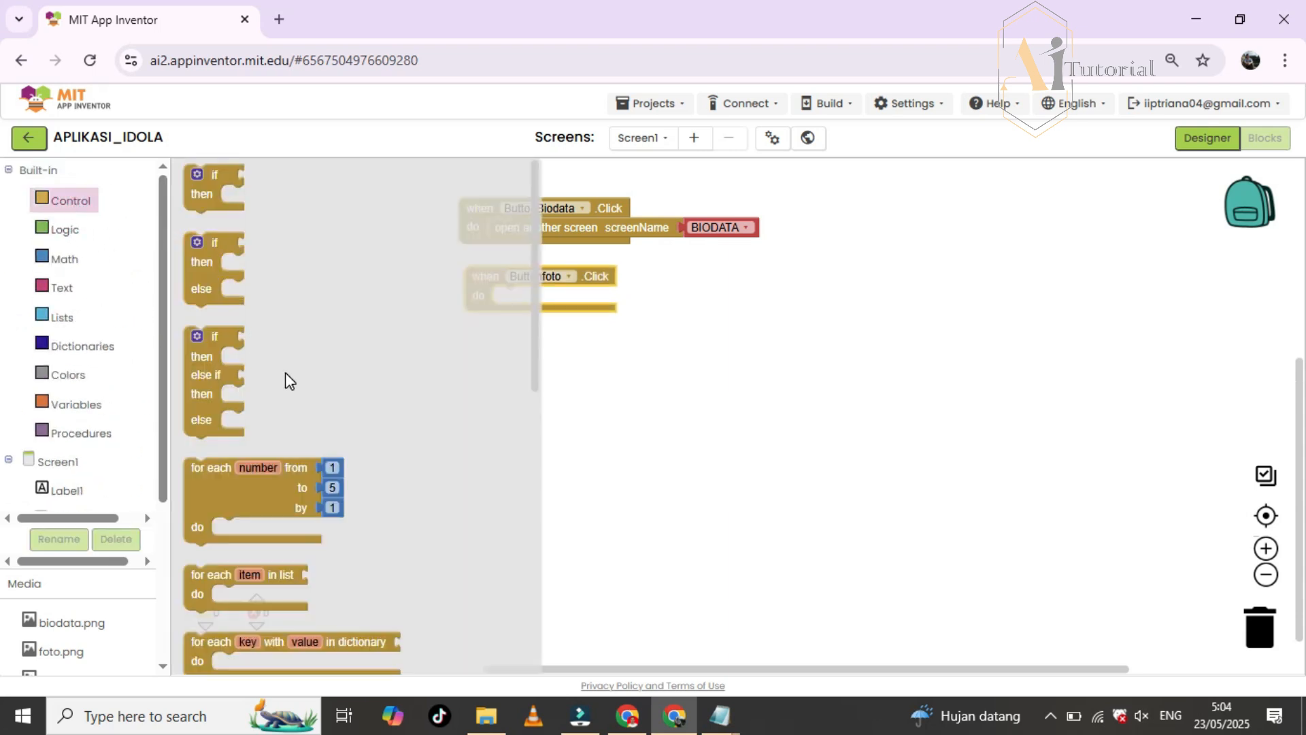
scroll(285, 372, down, 7)
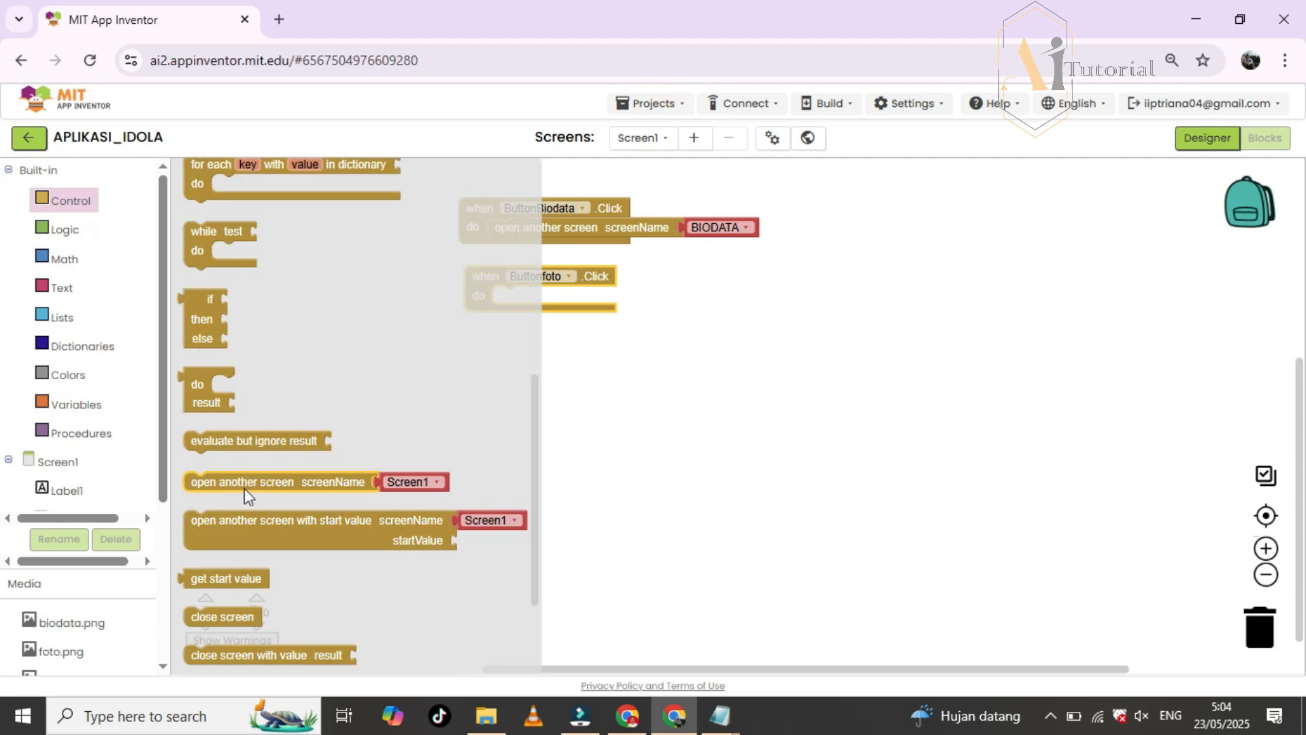
drag(256, 478, 532, 380)
drag(563, 305, 556, 300)
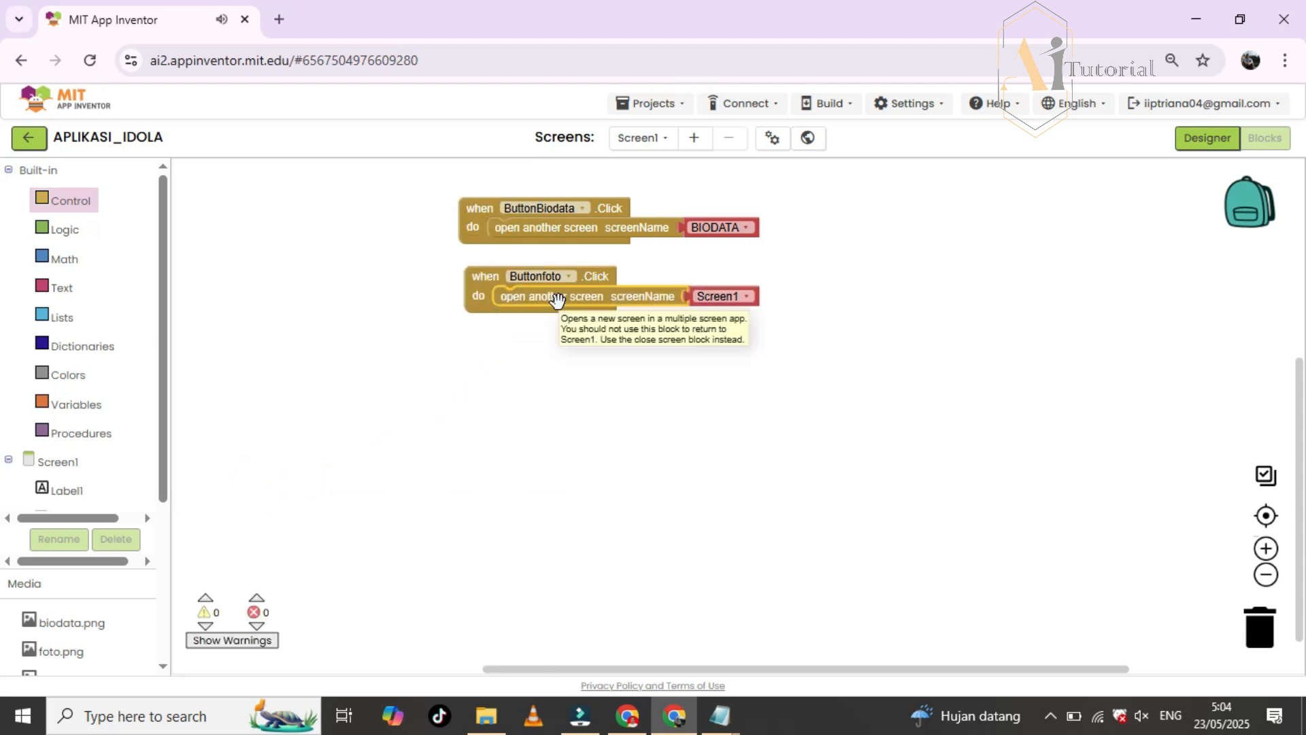
click(725, 299)
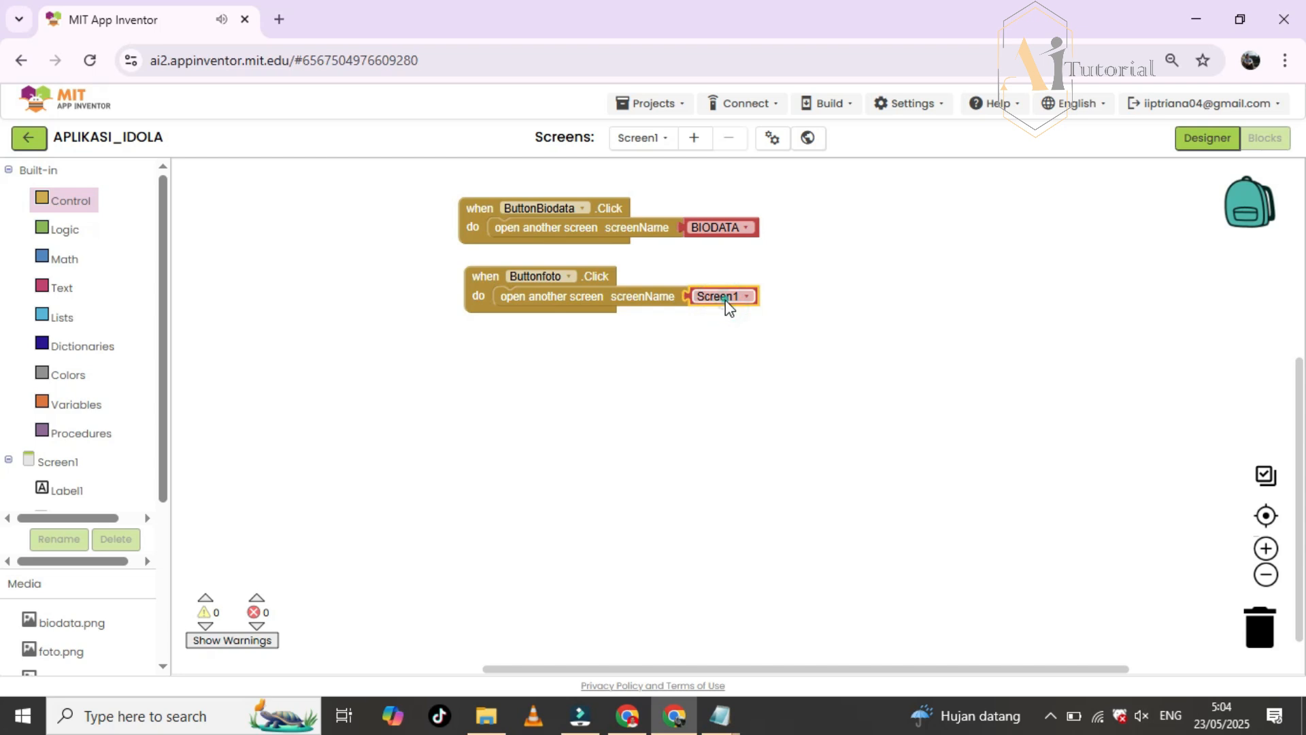
click(726, 298)
click(714, 365)
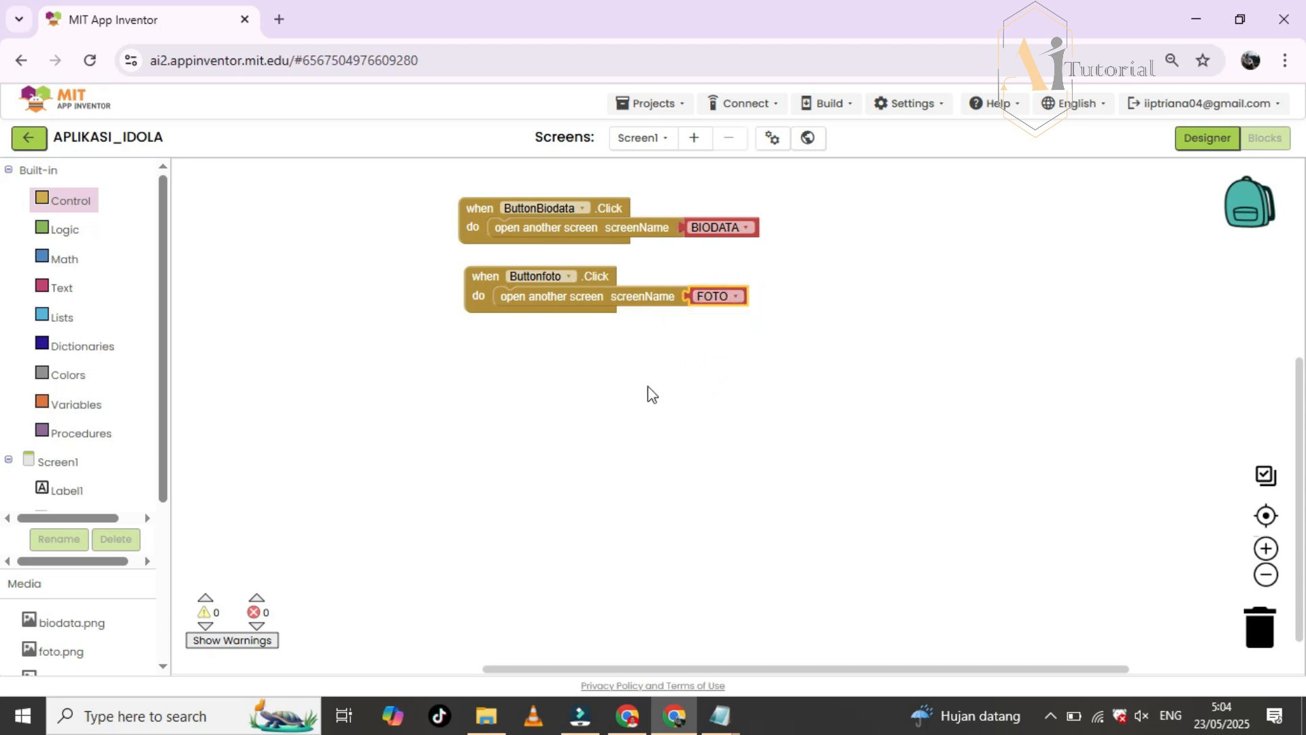
click(619, 389)
- Add a "when ButtonVideo.Click" event block below the Buttonfoto event
scroll(152, 425, down, 4)
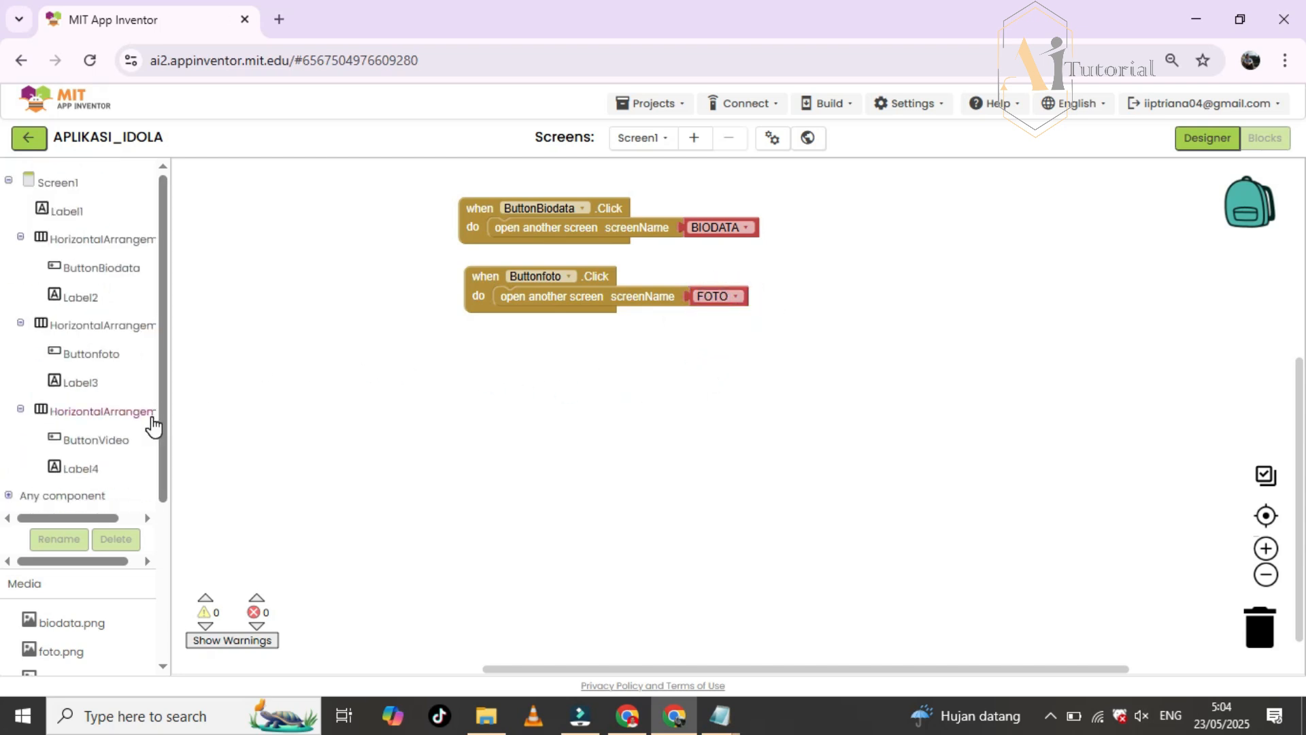
click(91, 448)
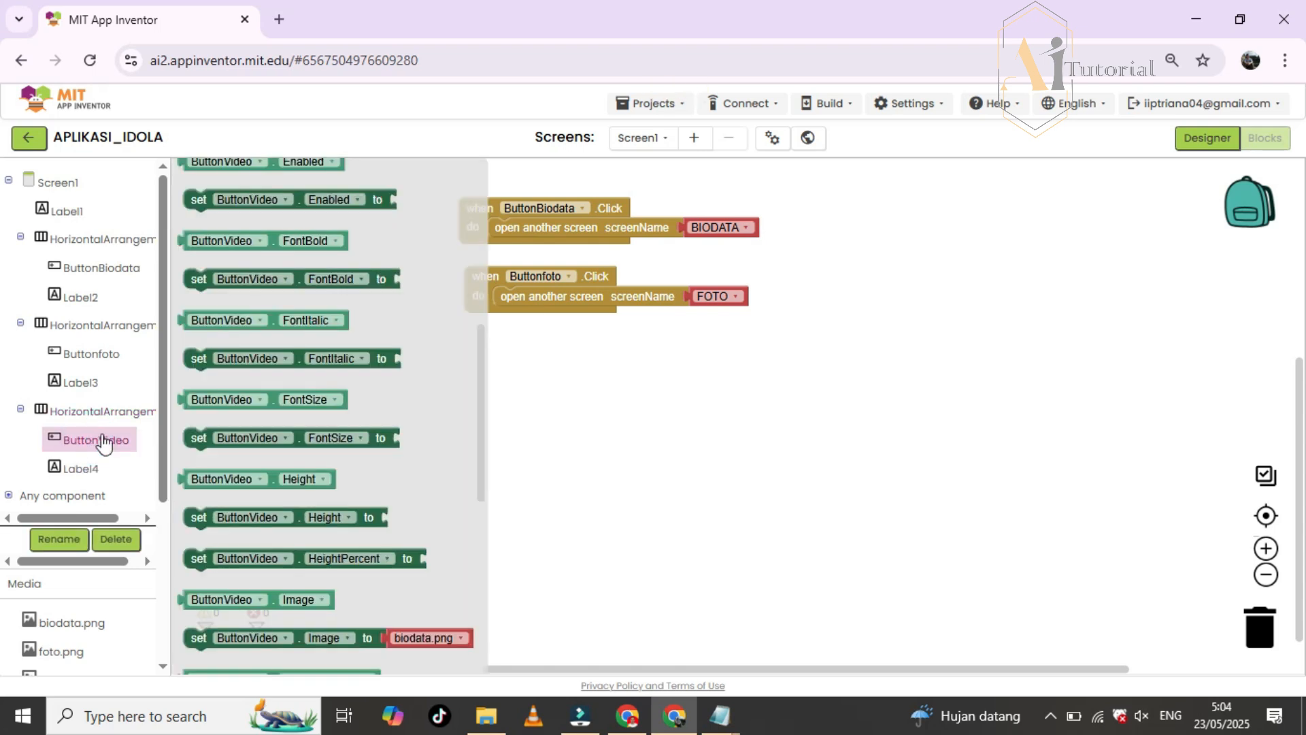
scroll(276, 391, up, 3)
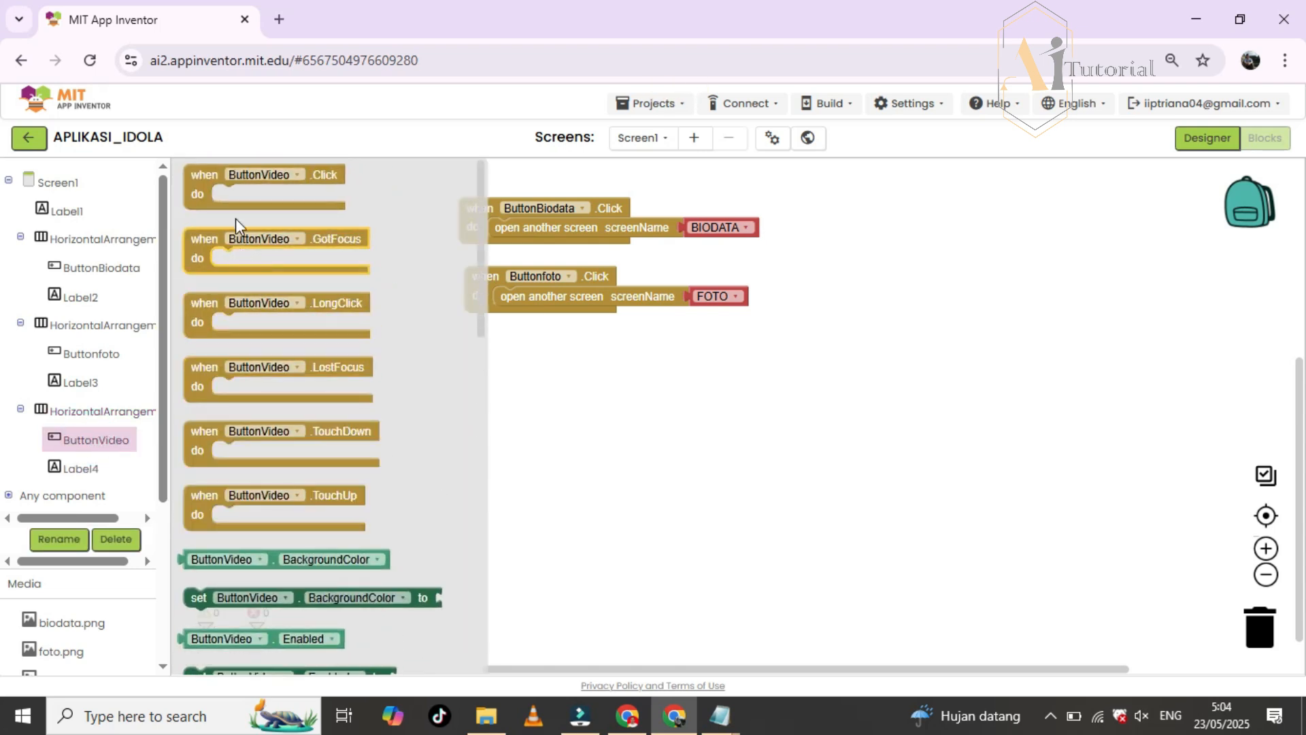
drag(214, 198, 495, 371)
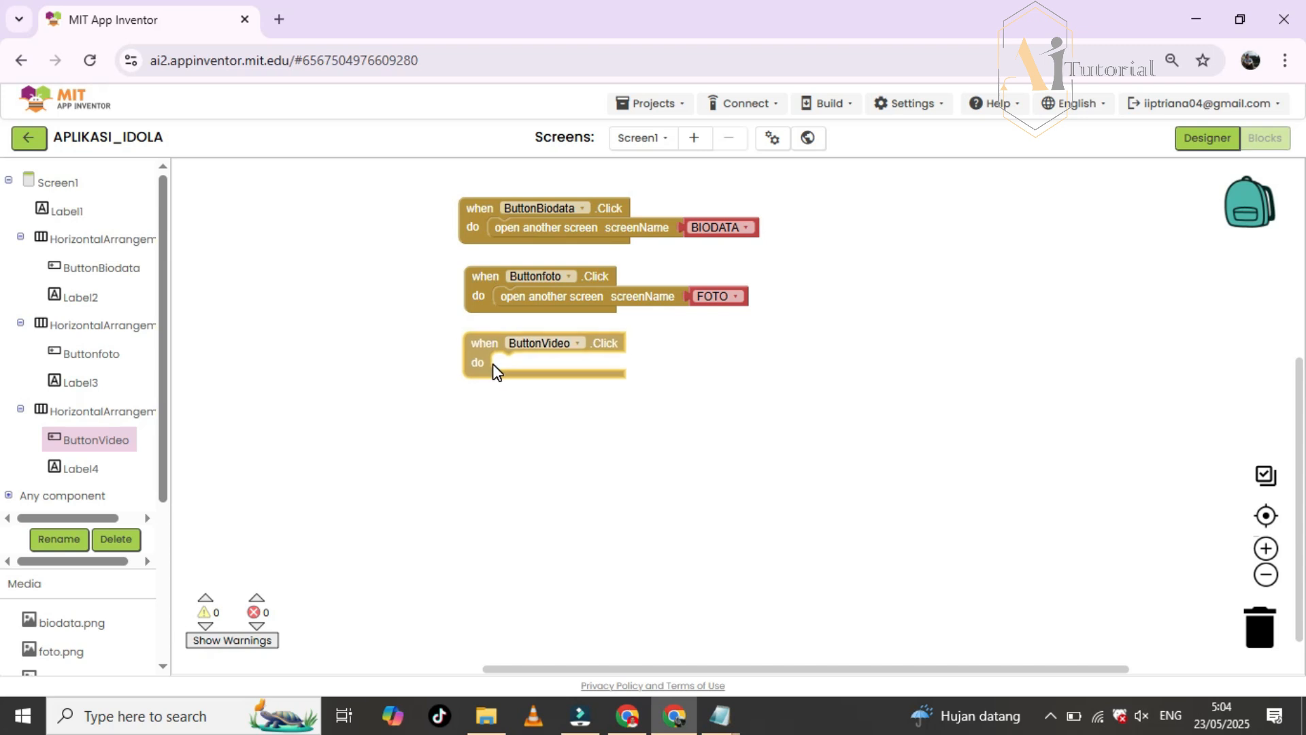
- Place an "open another screen" block inside the ButtonVideo click event and set its screenName to VIDEO
scroll(126, 358, up, 5)
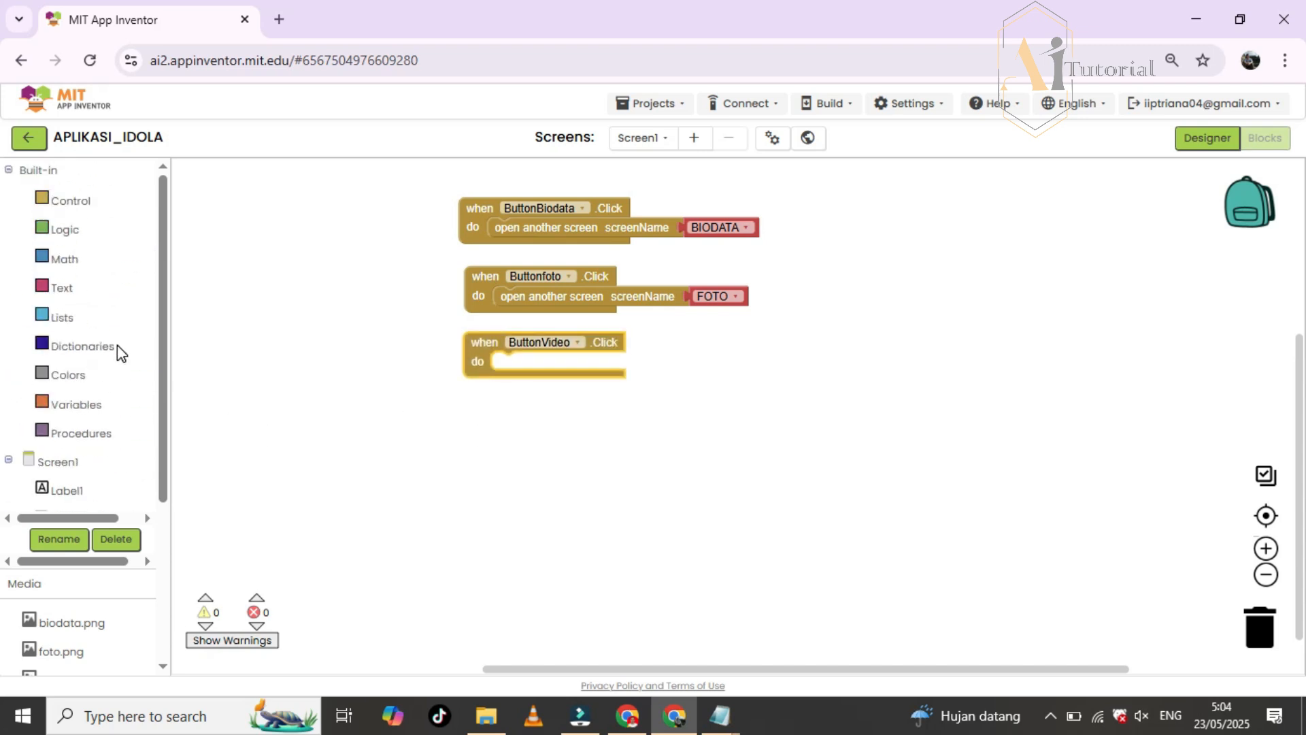
click(72, 201)
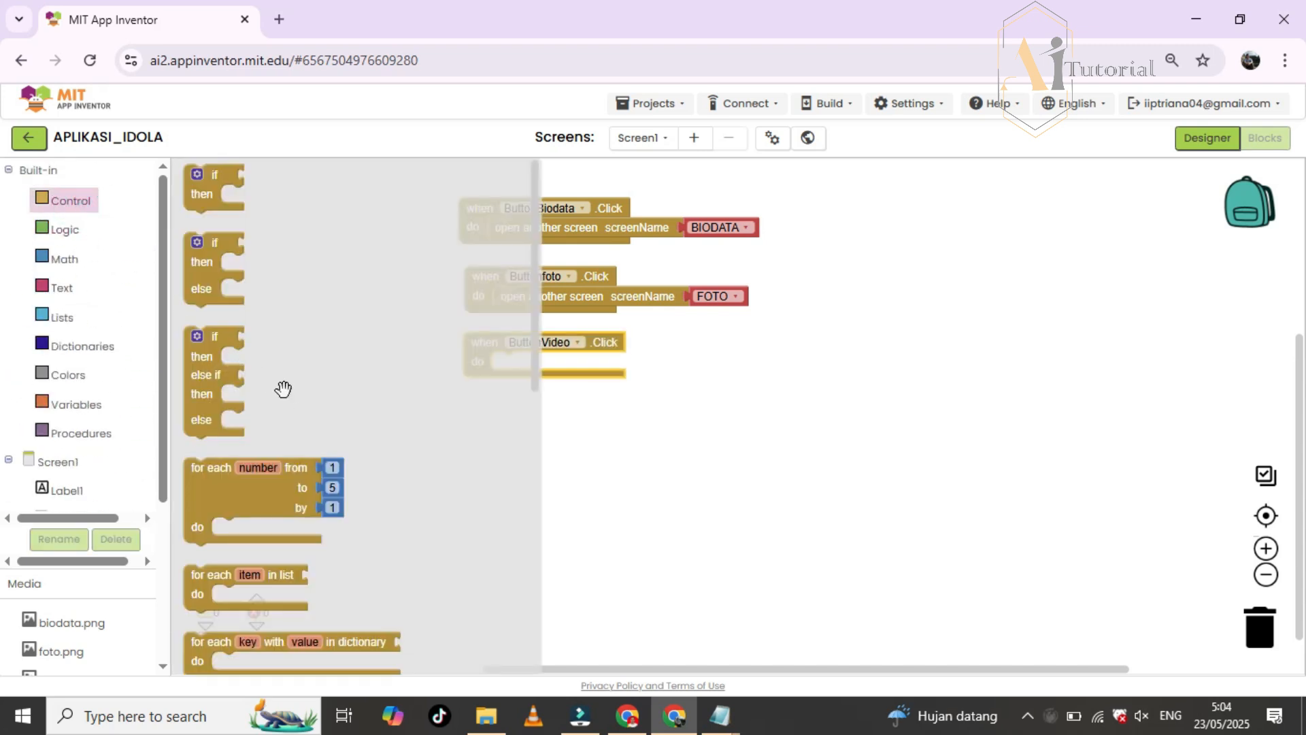
scroll(284, 390, down, 6)
drag(256, 483, 509, 361)
click(719, 367)
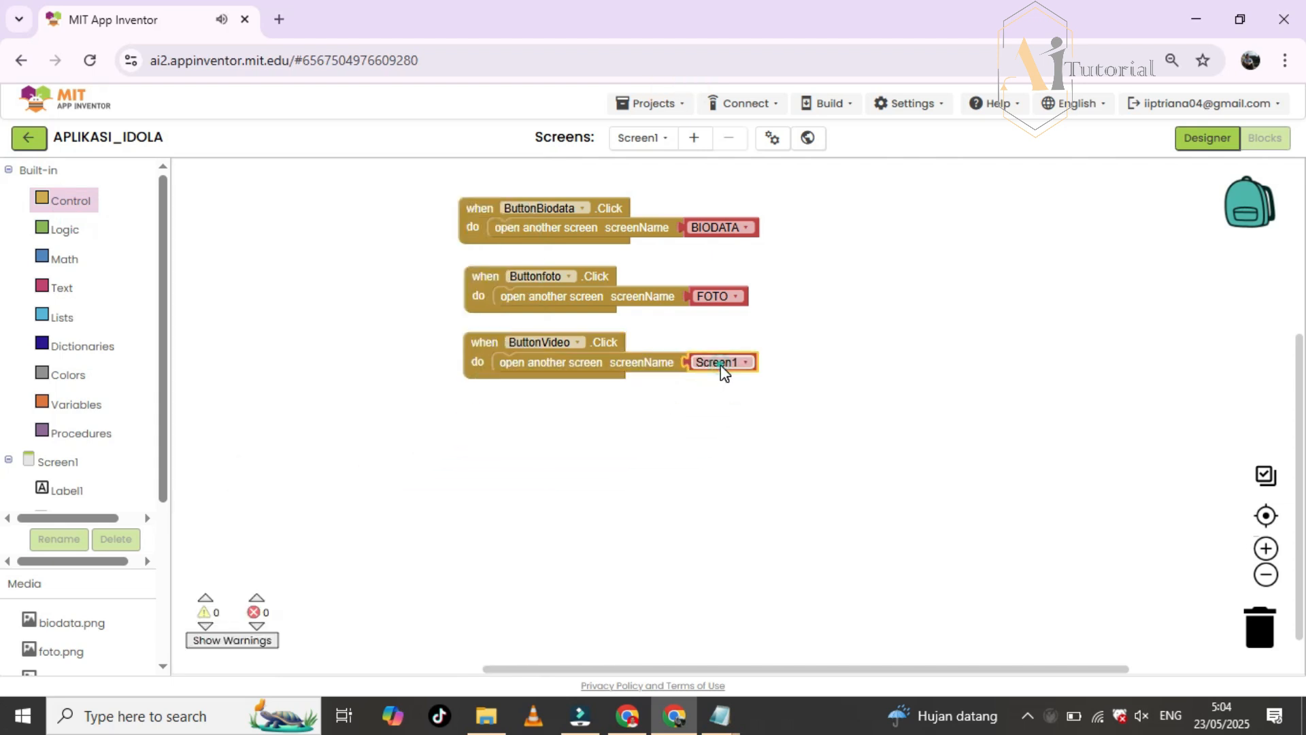
click(723, 367)
click(712, 453)
click(706, 452)
- Open the block editor for the BIODATA screen and add a "when Button1.Click" event block to the workspace
click(1208, 137)
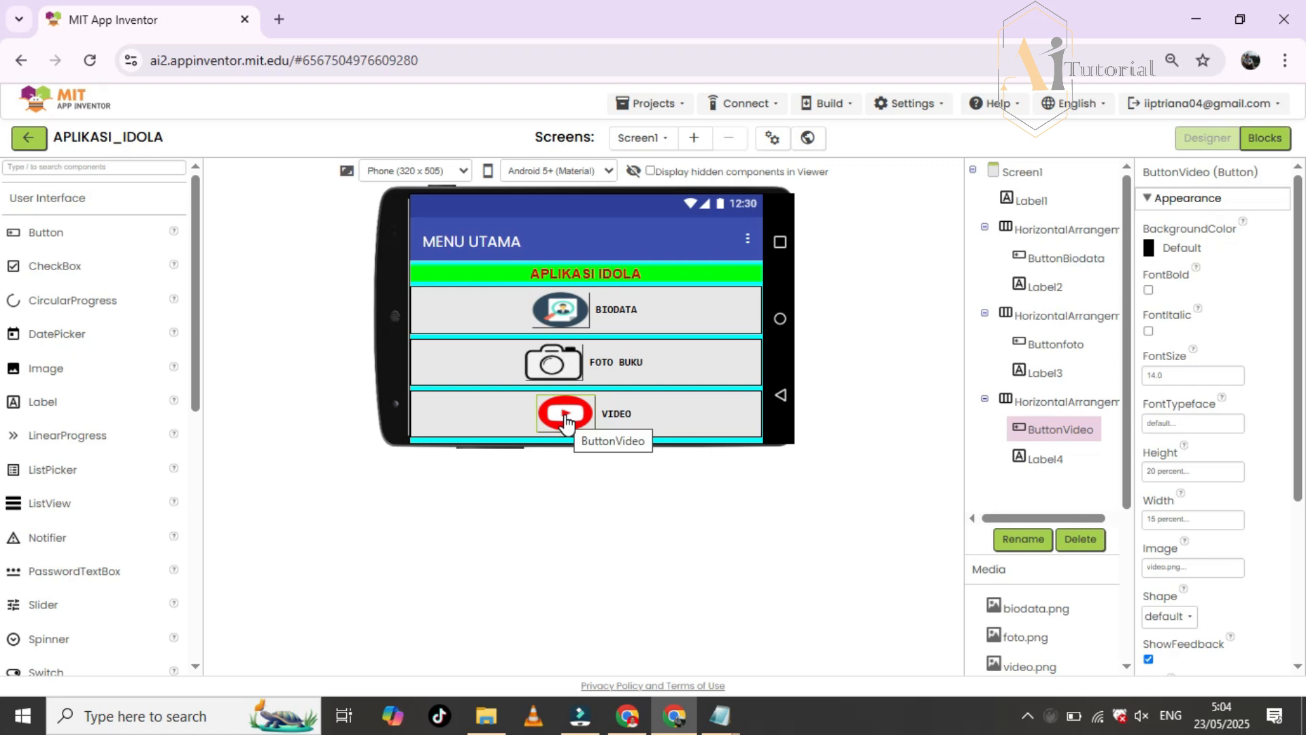
click(650, 143)
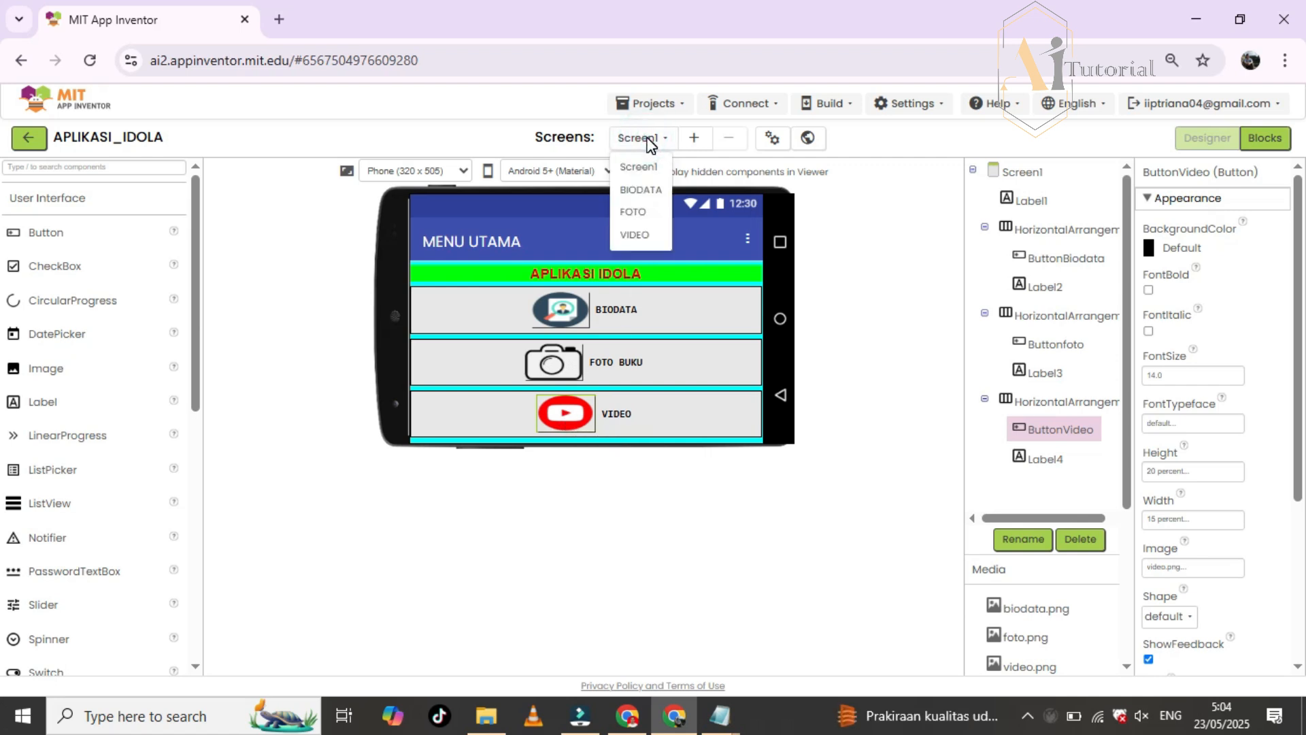
click(643, 185)
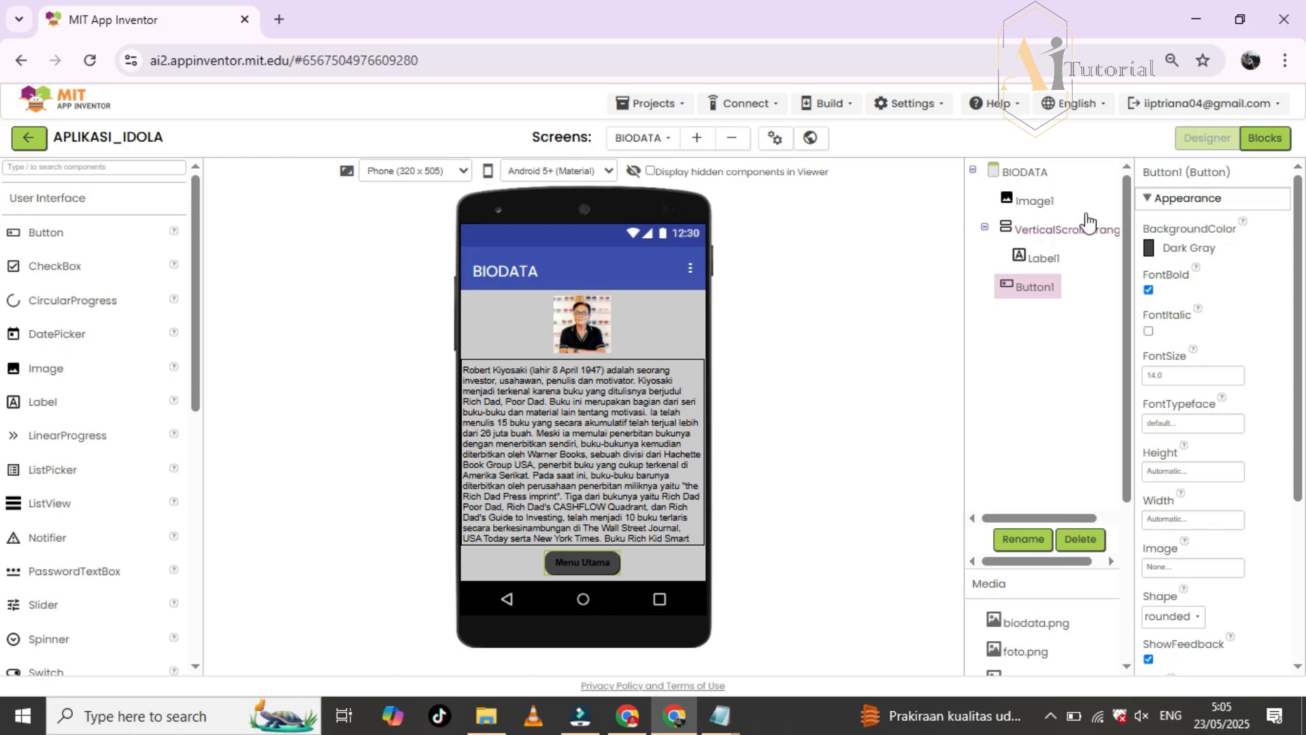
click(1267, 138)
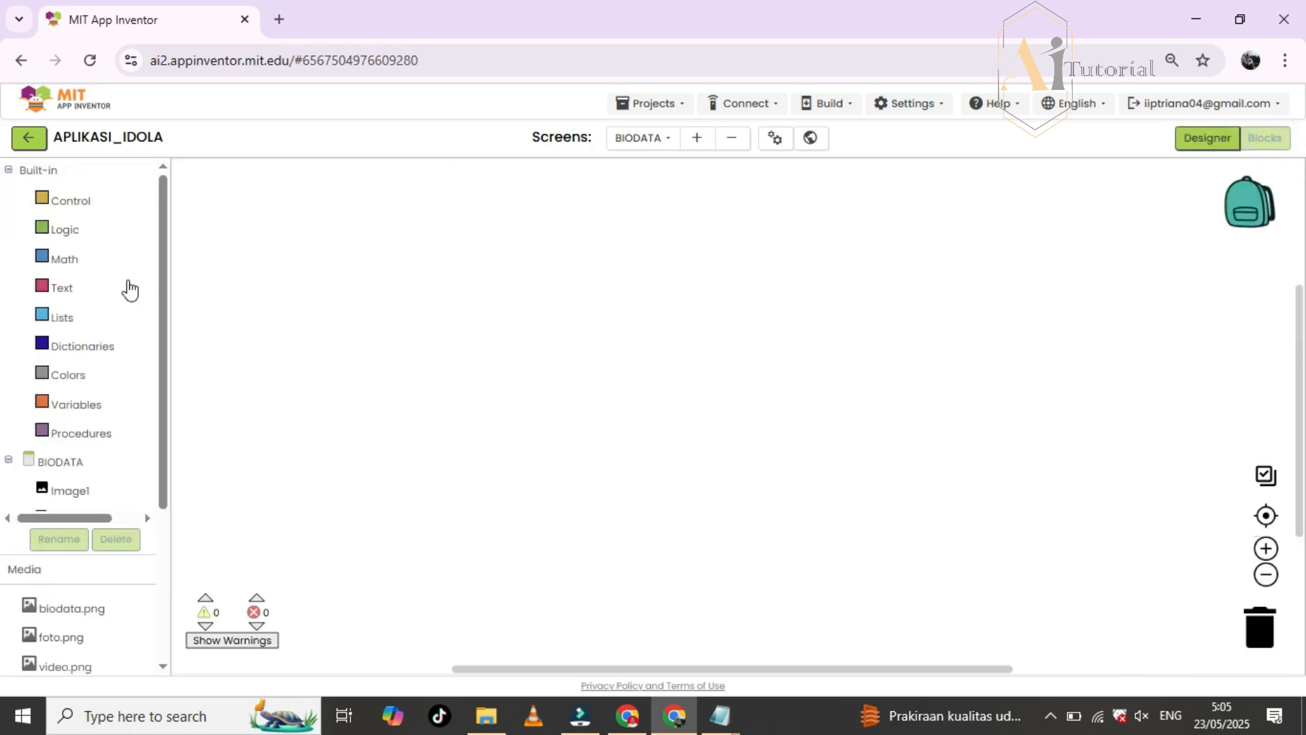
scroll(91, 430, down, 5)
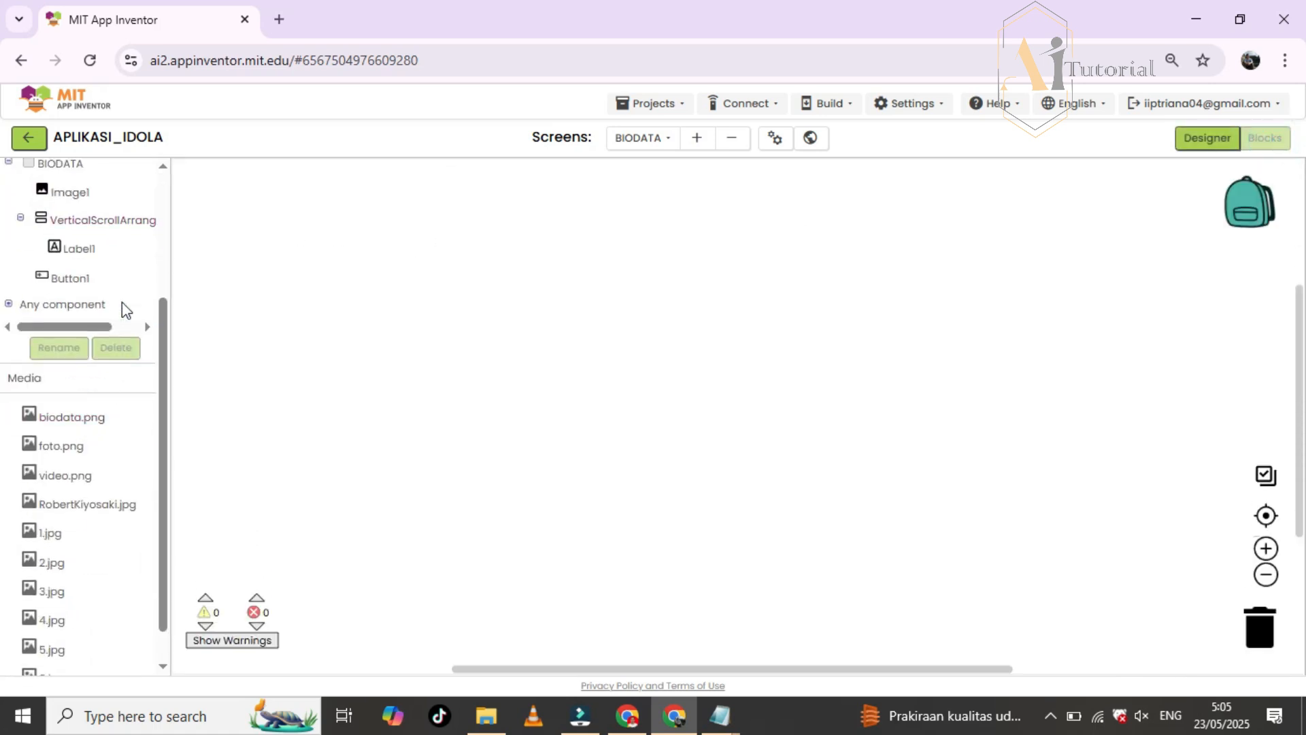
scroll(122, 296, up, 2)
scroll(129, 283, down, 2)
click(72, 279)
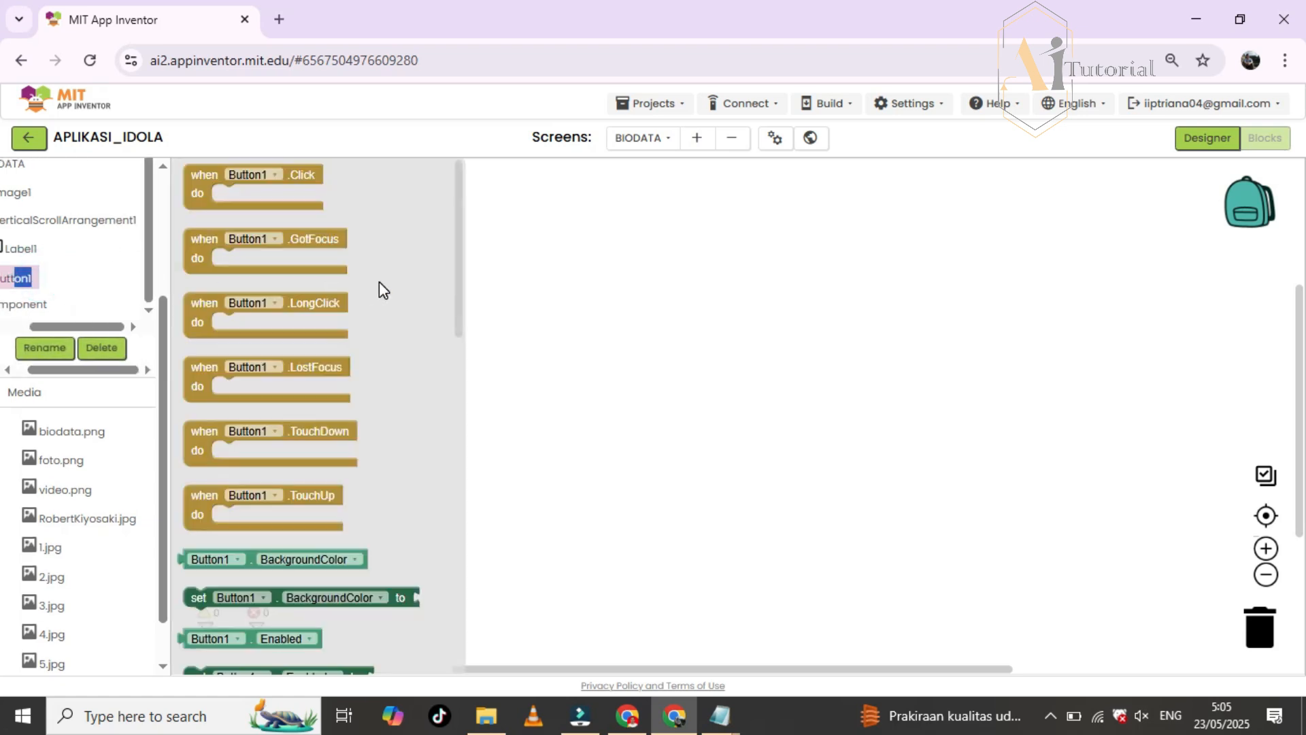
drag(203, 189, 565, 211)
- Place an "open another screen" block with screenName Screen1 inside the BIODATA screen's Button1 click event
scroll(96, 303, up, 3)
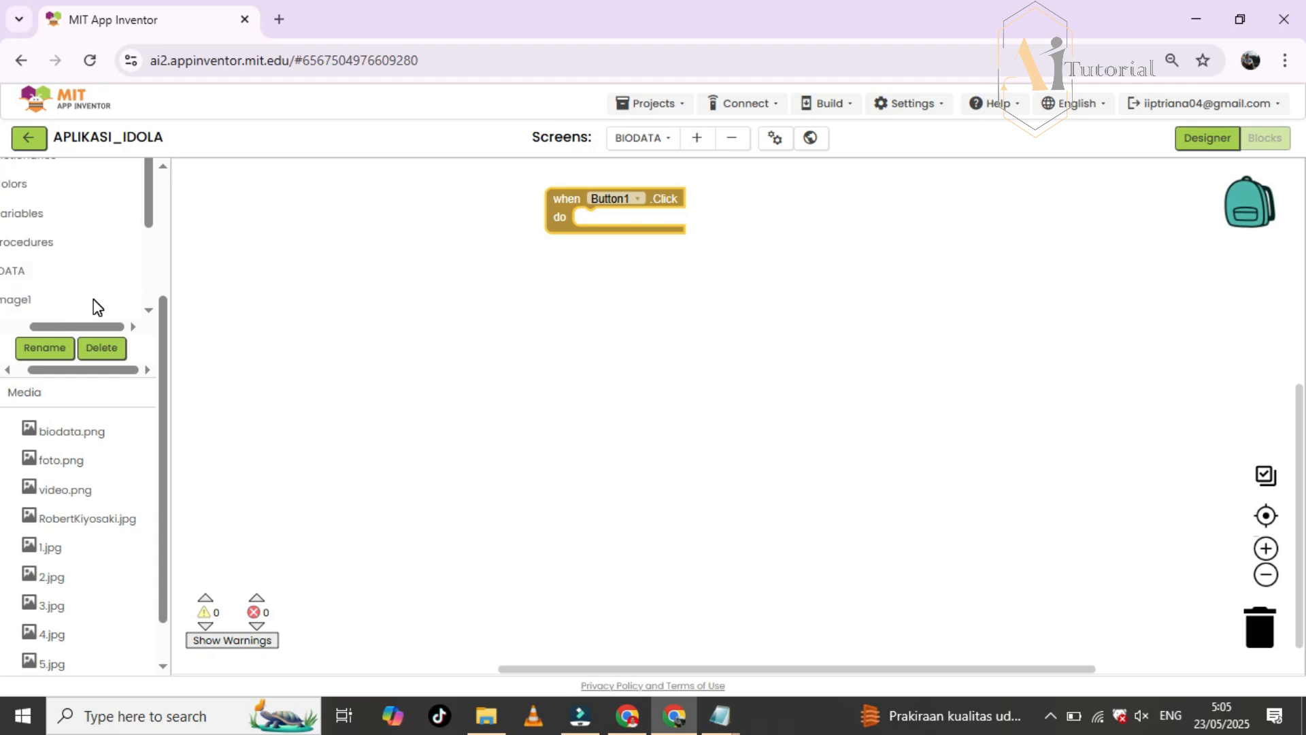
drag(504, 669, 452, 669)
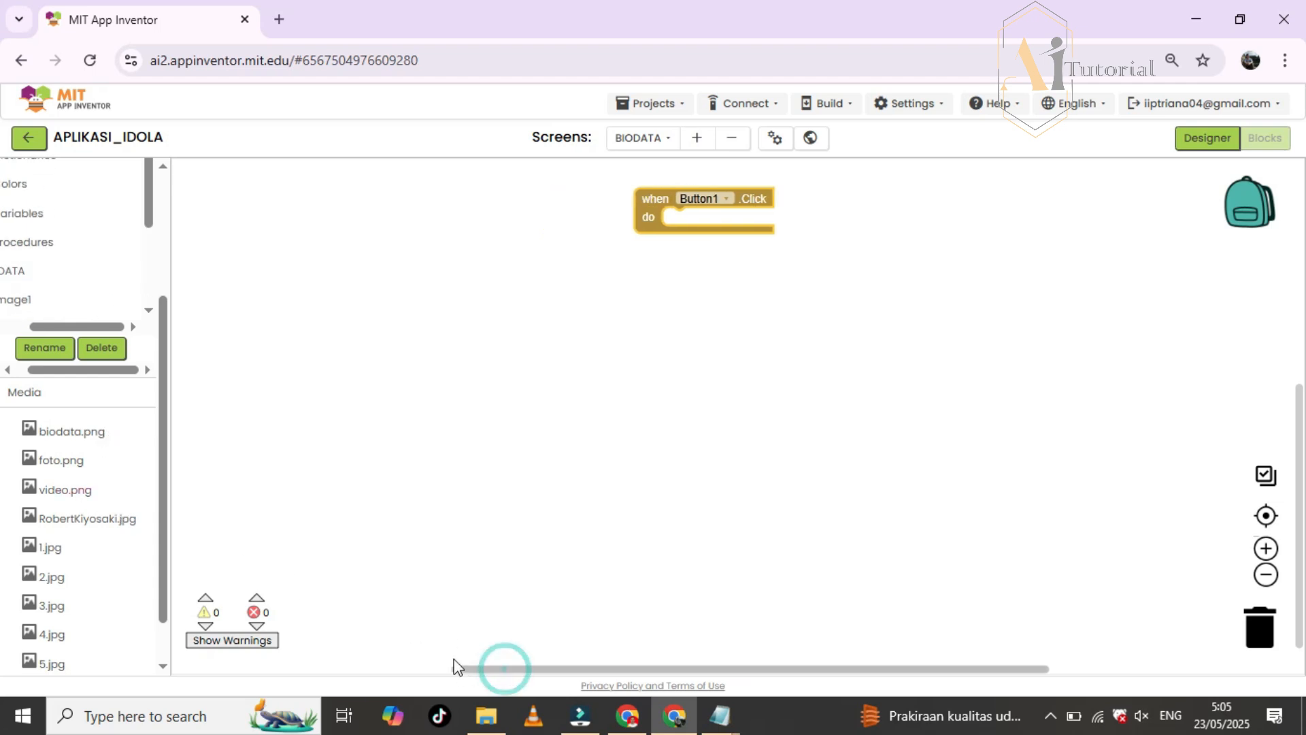
scroll(88, 378, up, 3)
drag(80, 518, 54, 518)
click(55, 200)
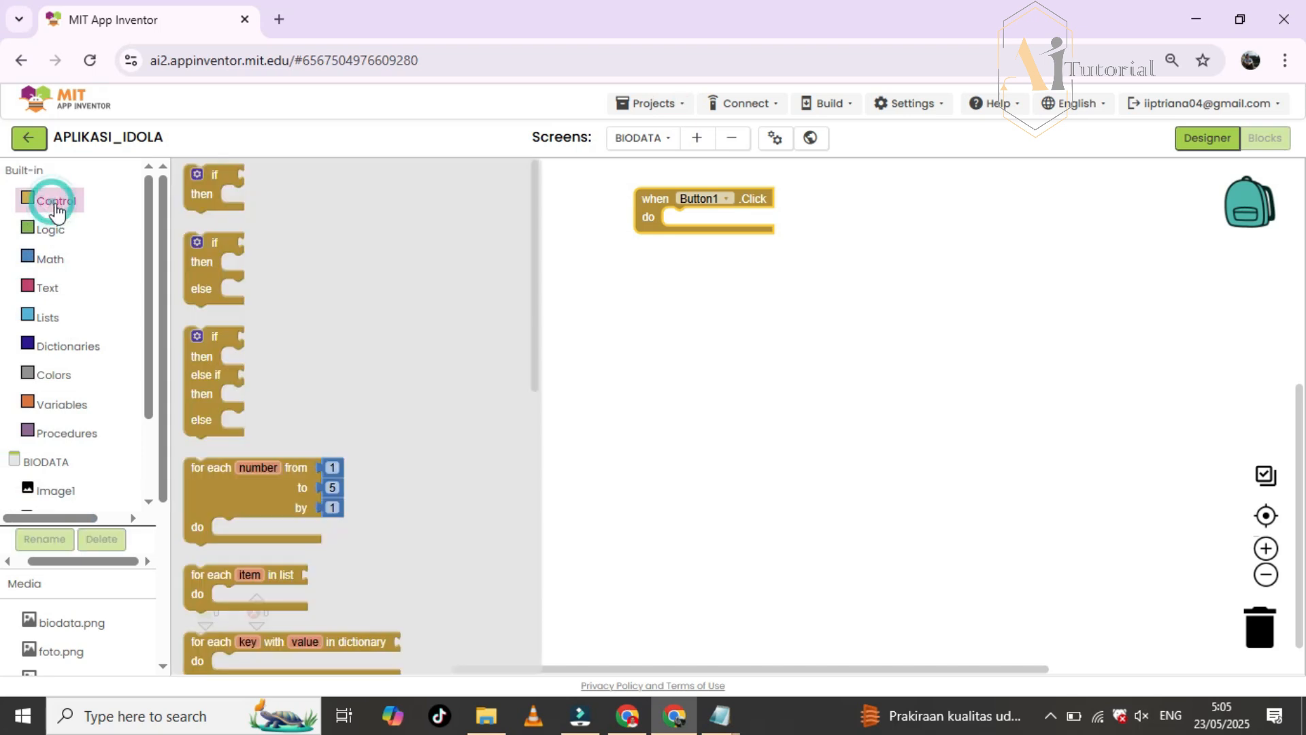
scroll(261, 422, down, 5)
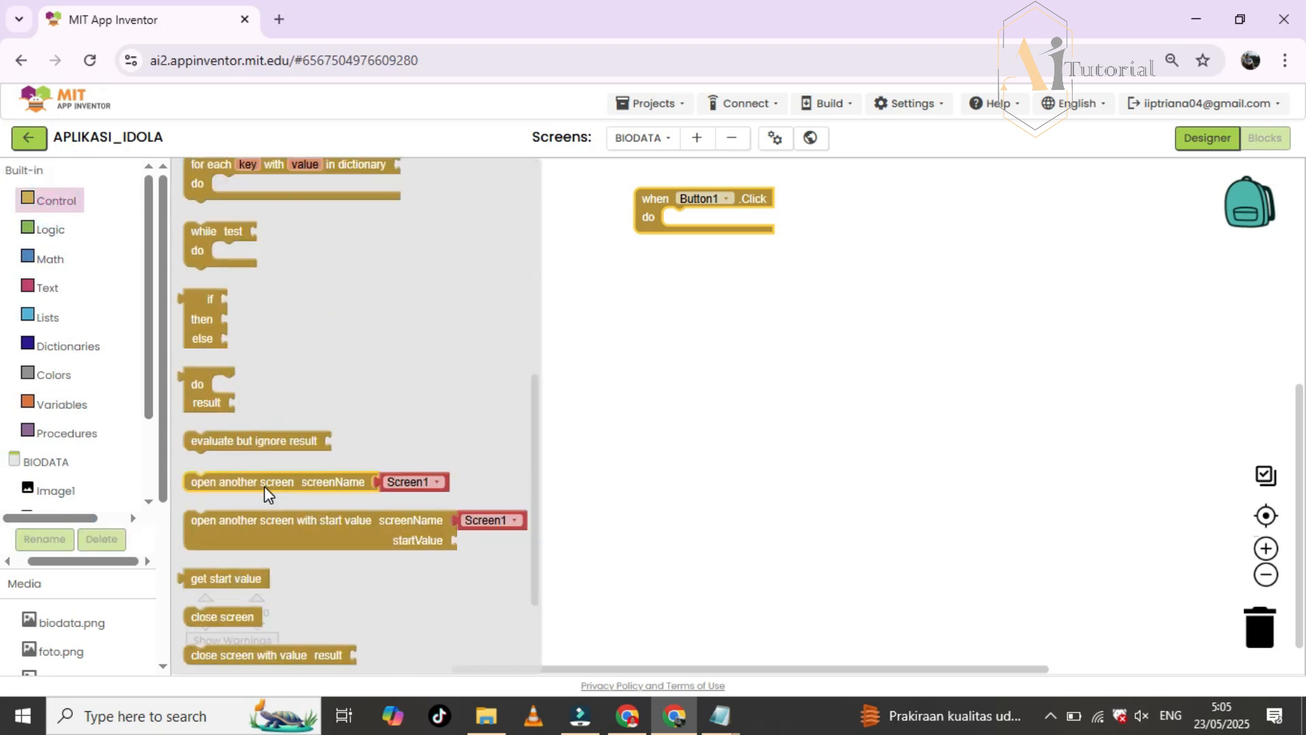
drag(264, 485, 751, 232)
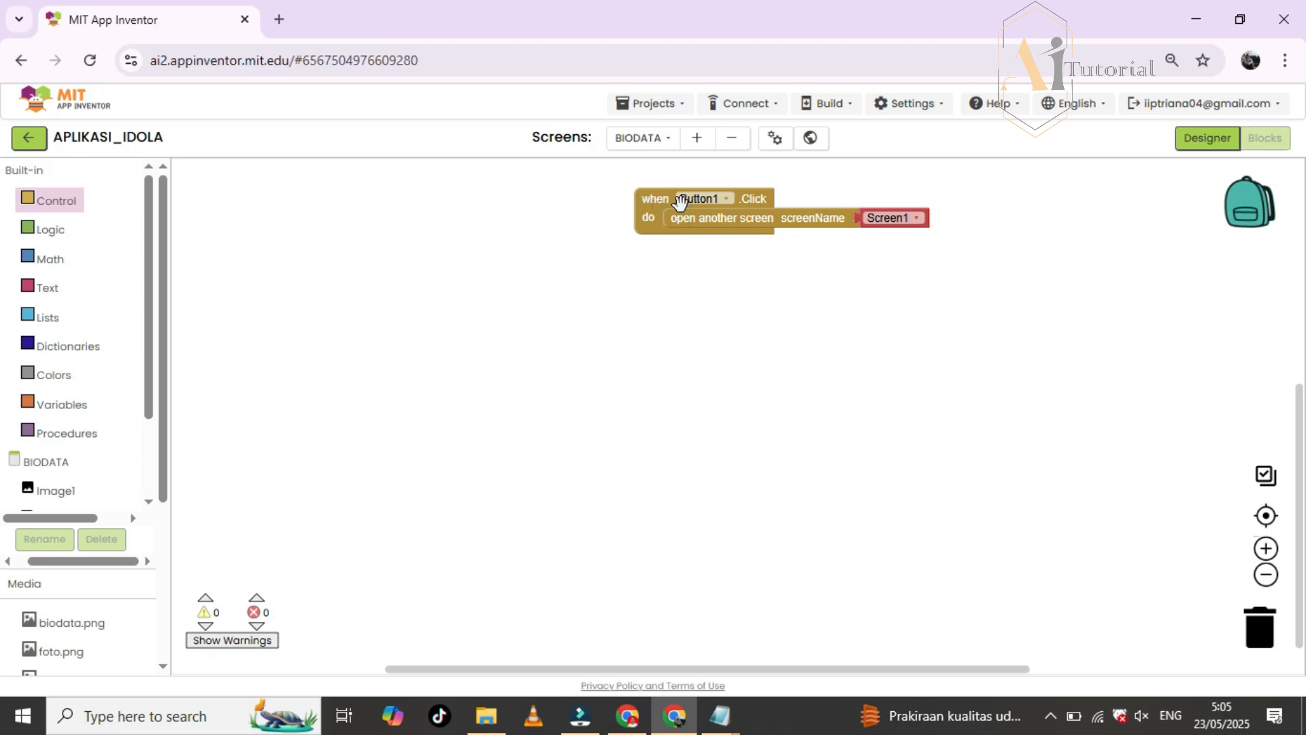
- Open the block editor for the FOTO screen and add a "when Button1.Click" event block to the workspace
click(1207, 138)
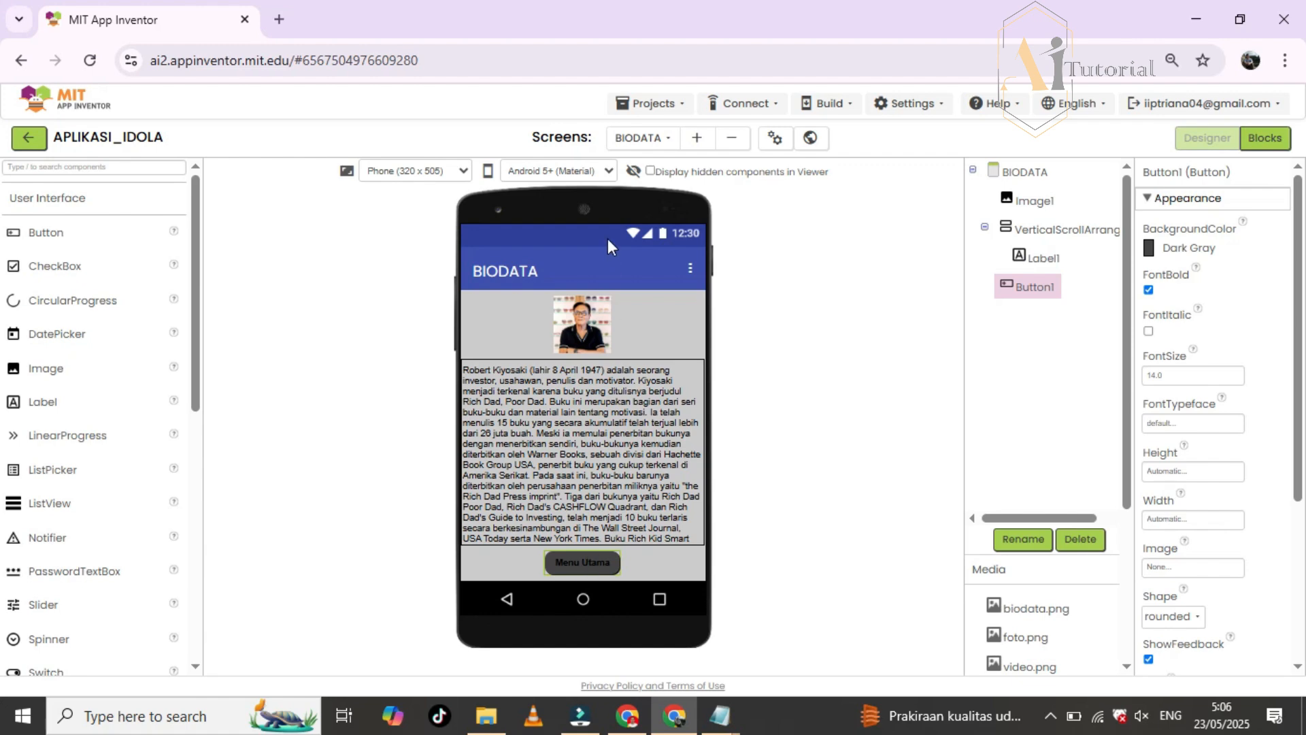
click(657, 138)
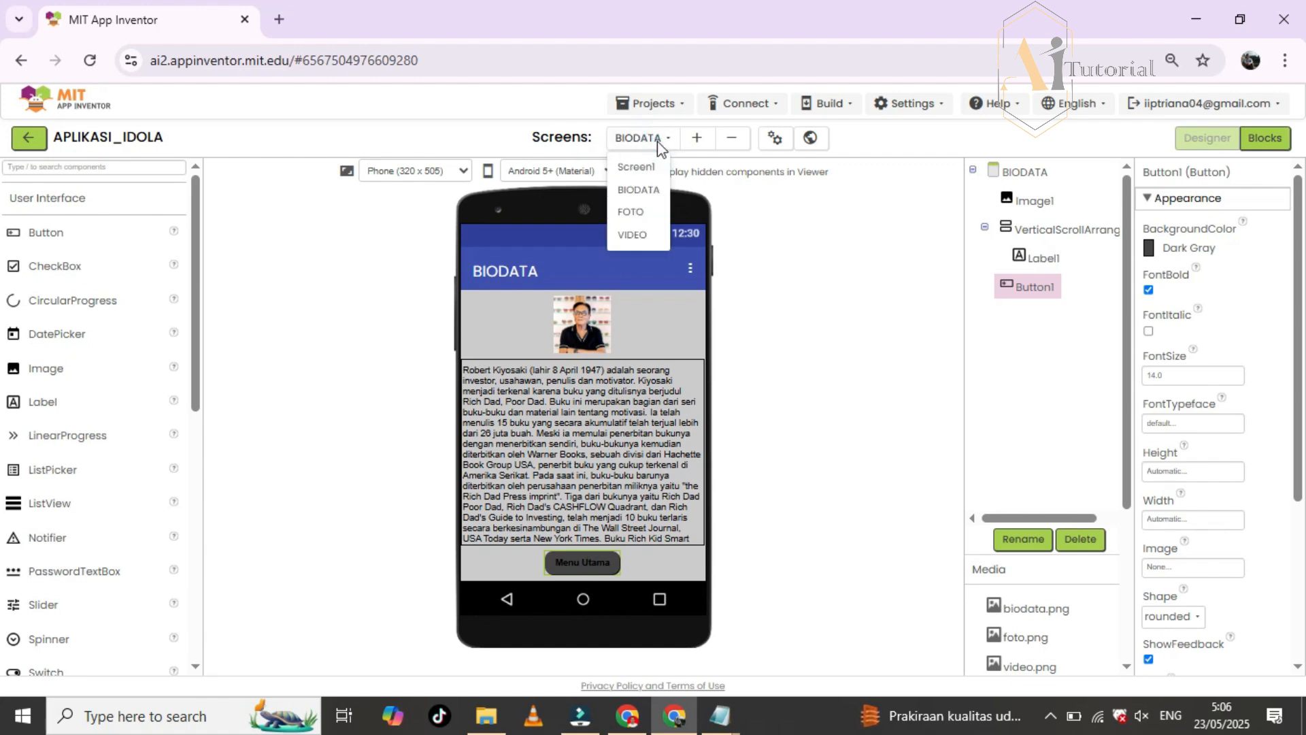
click(638, 214)
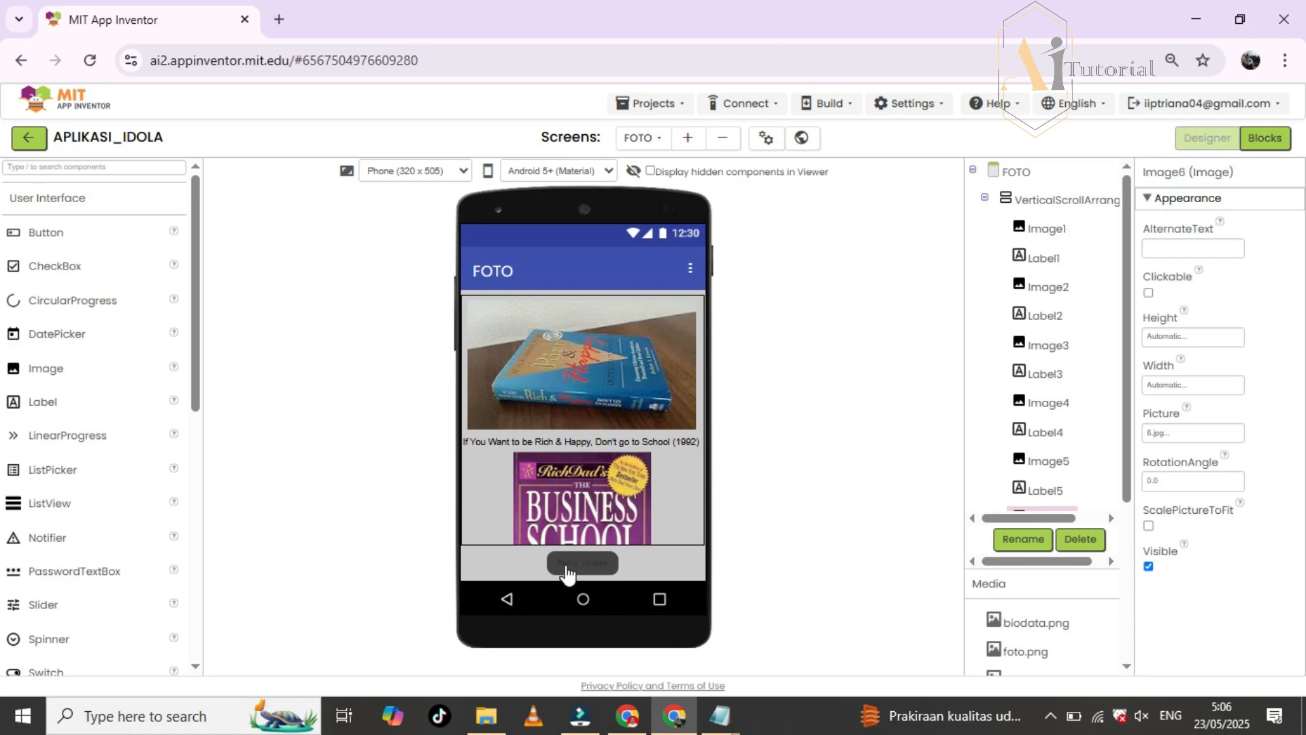
click(1263, 139)
scroll(105, 429, down, 6)
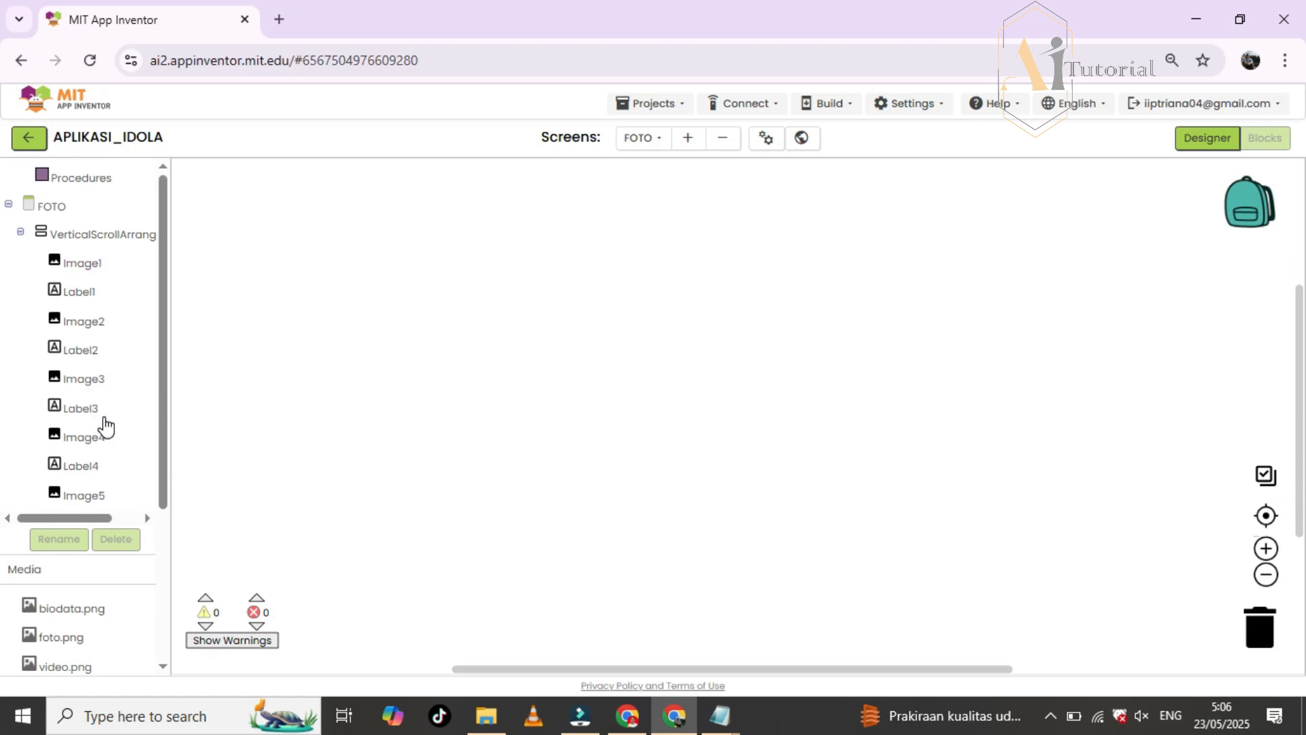
scroll(106, 426, down, 1)
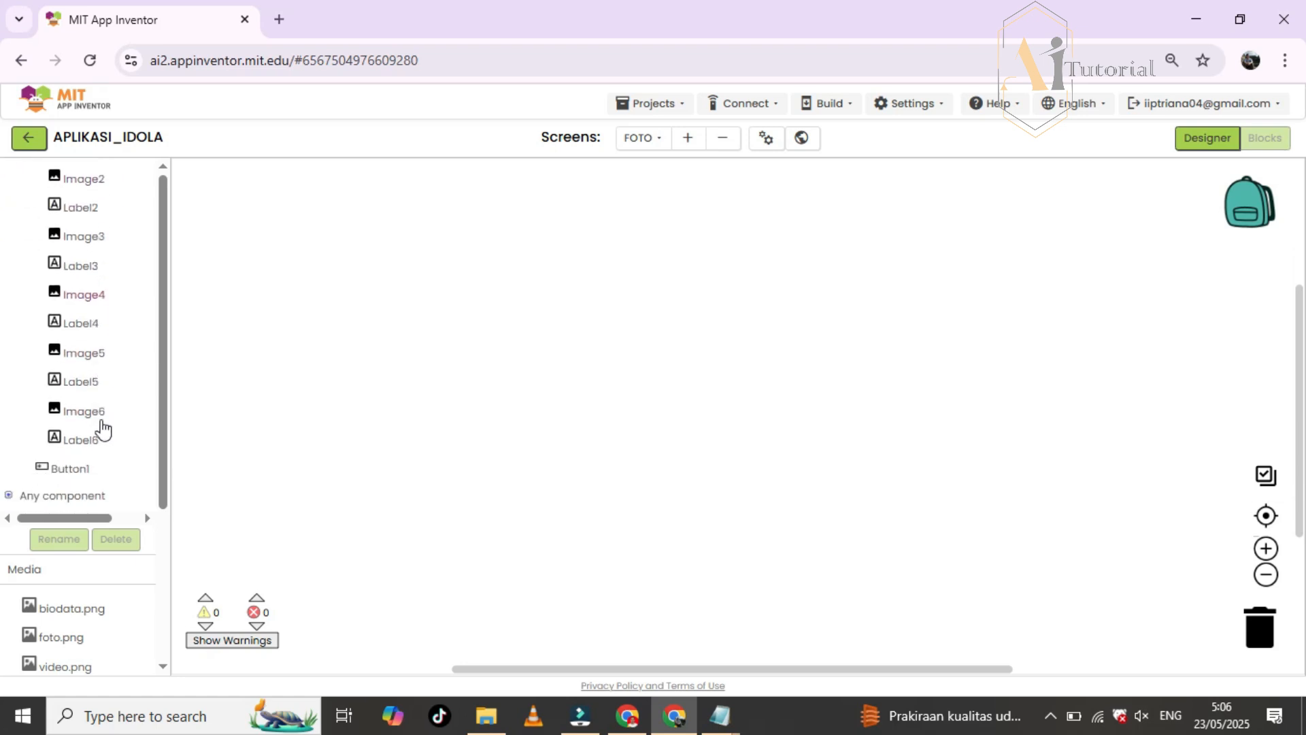
click(70, 468)
drag(218, 192, 517, 298)
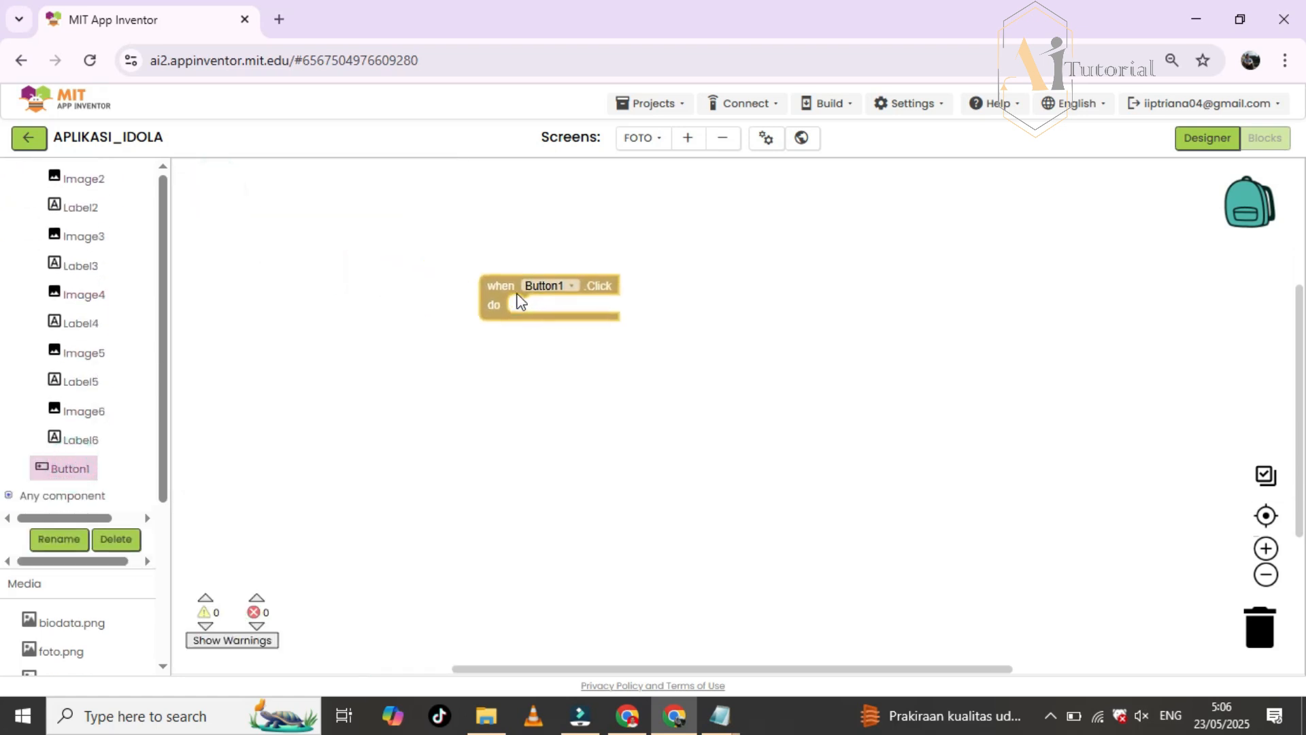
- Place an "open another screen" block with screenName Screen1 inside the FOTO screen's Button1 click event
scroll(96, 349, up, 7)
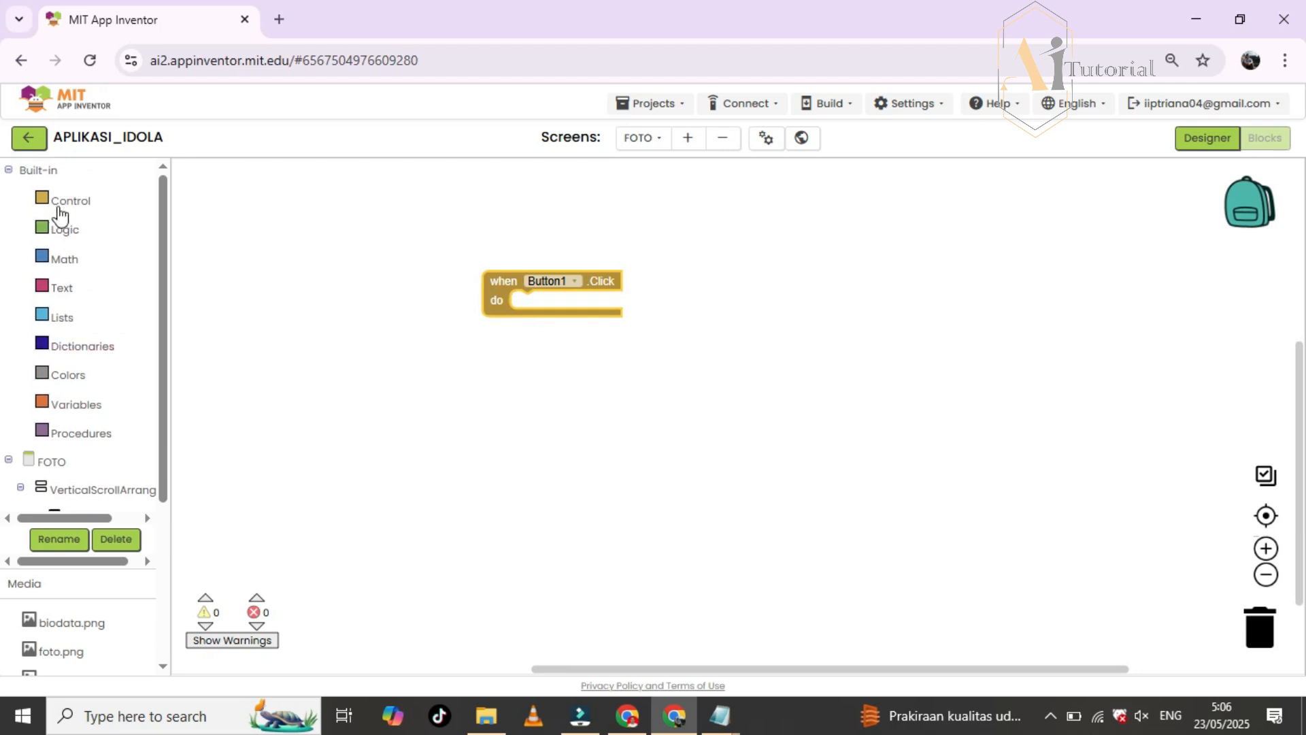
click(62, 202)
scroll(264, 400, down, 7)
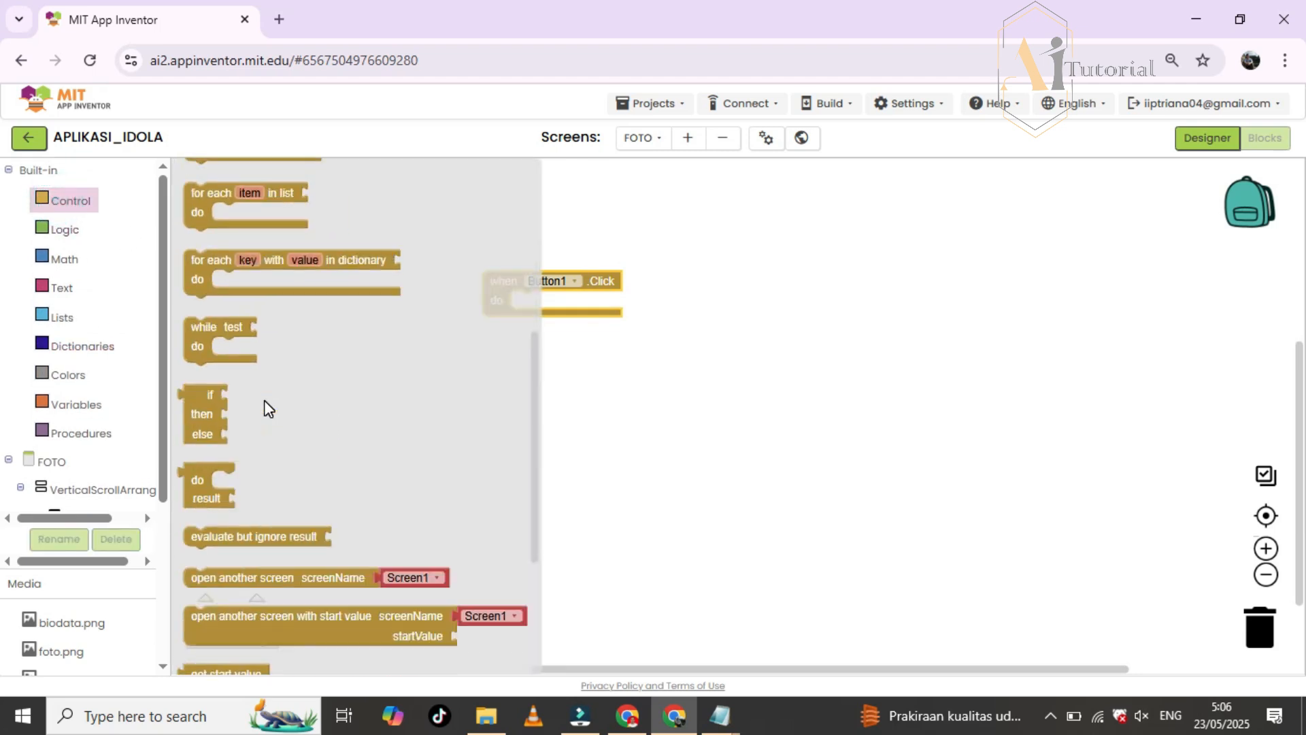
drag(245, 487, 570, 309)
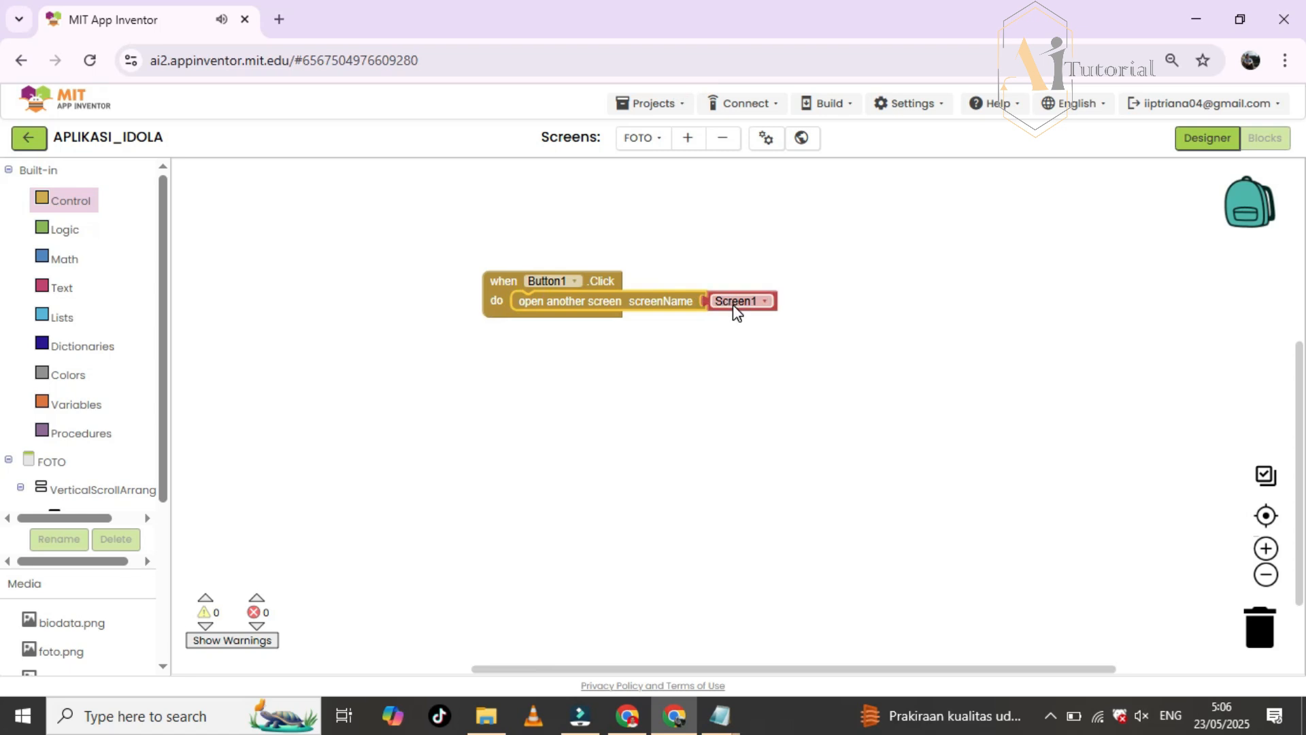
- Return to the design view and open the VIDEO screen
click(1189, 141)
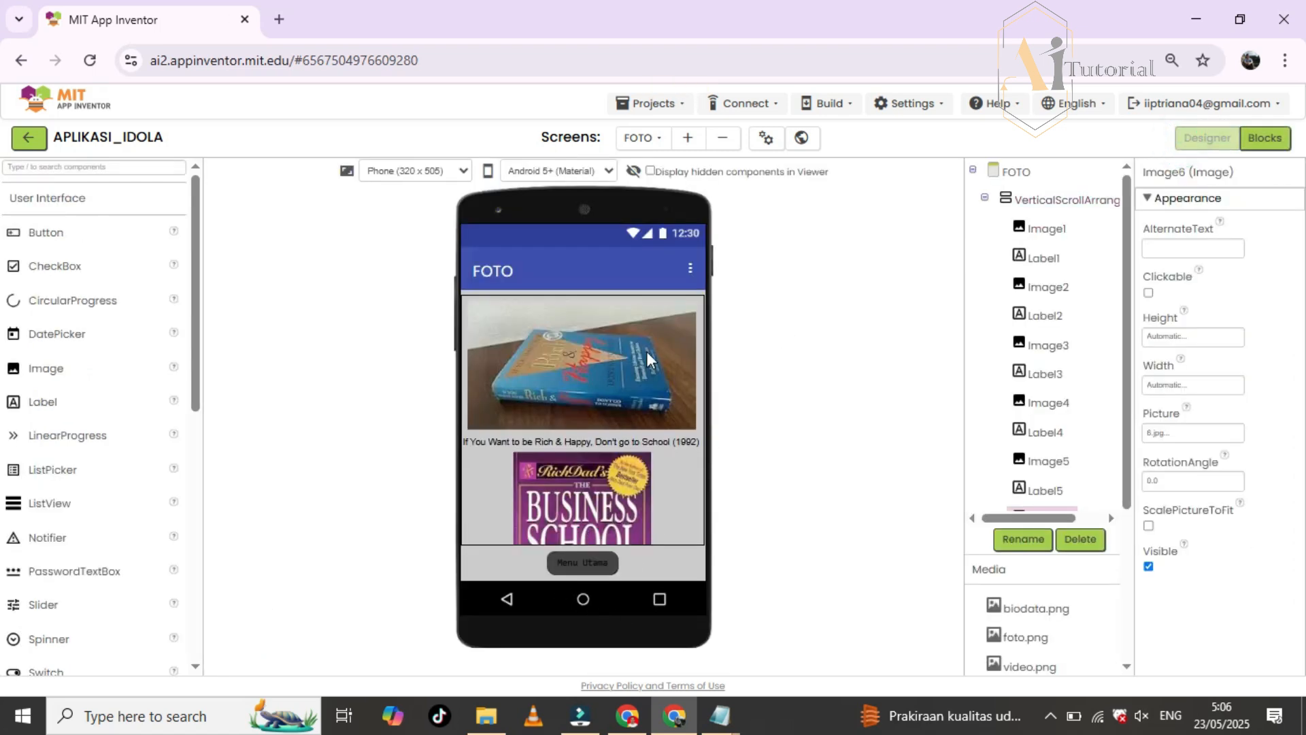
click(639, 142)
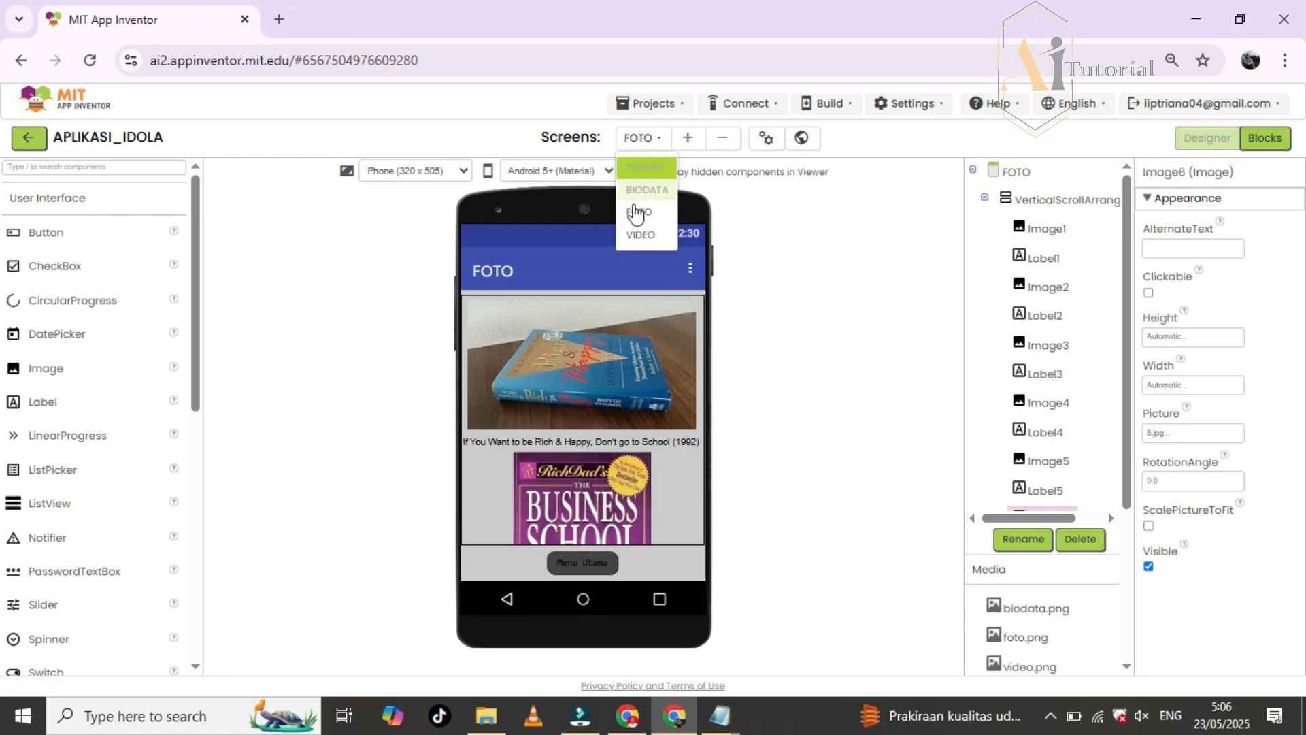
click(638, 234)
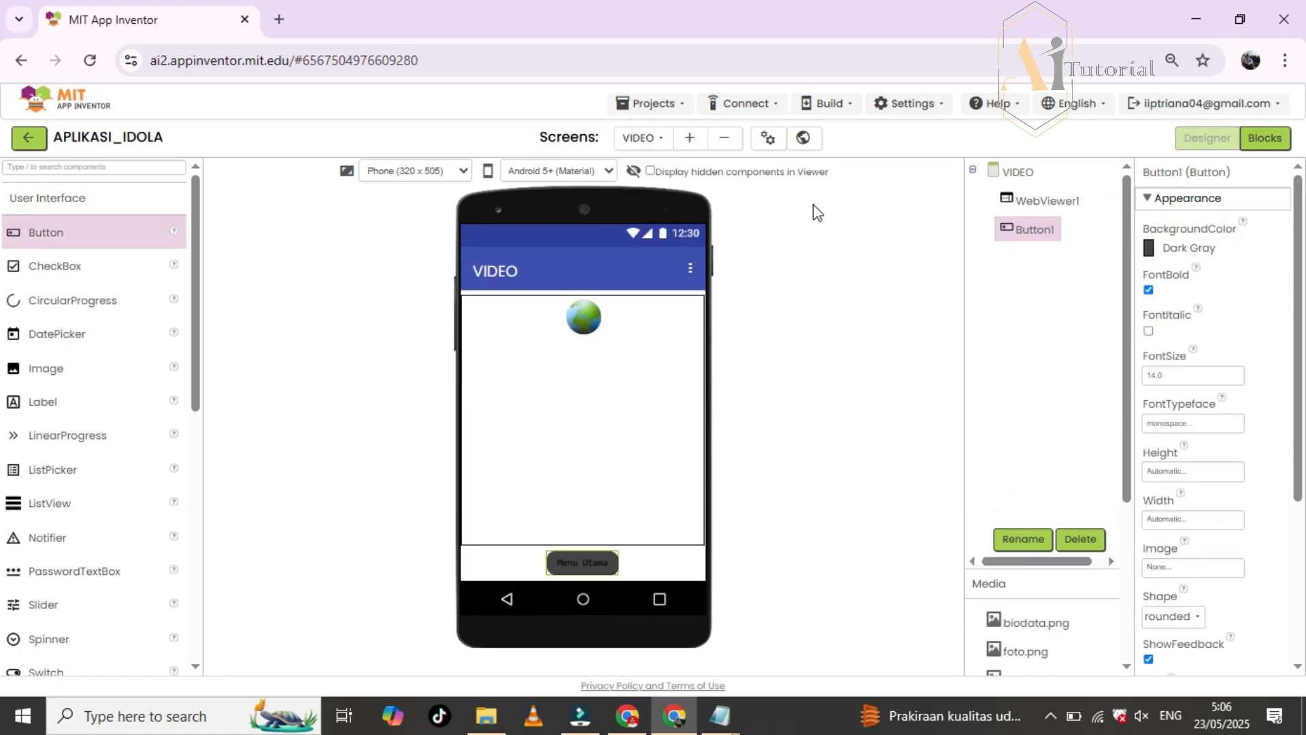
click(787, 312)
click(658, 138)
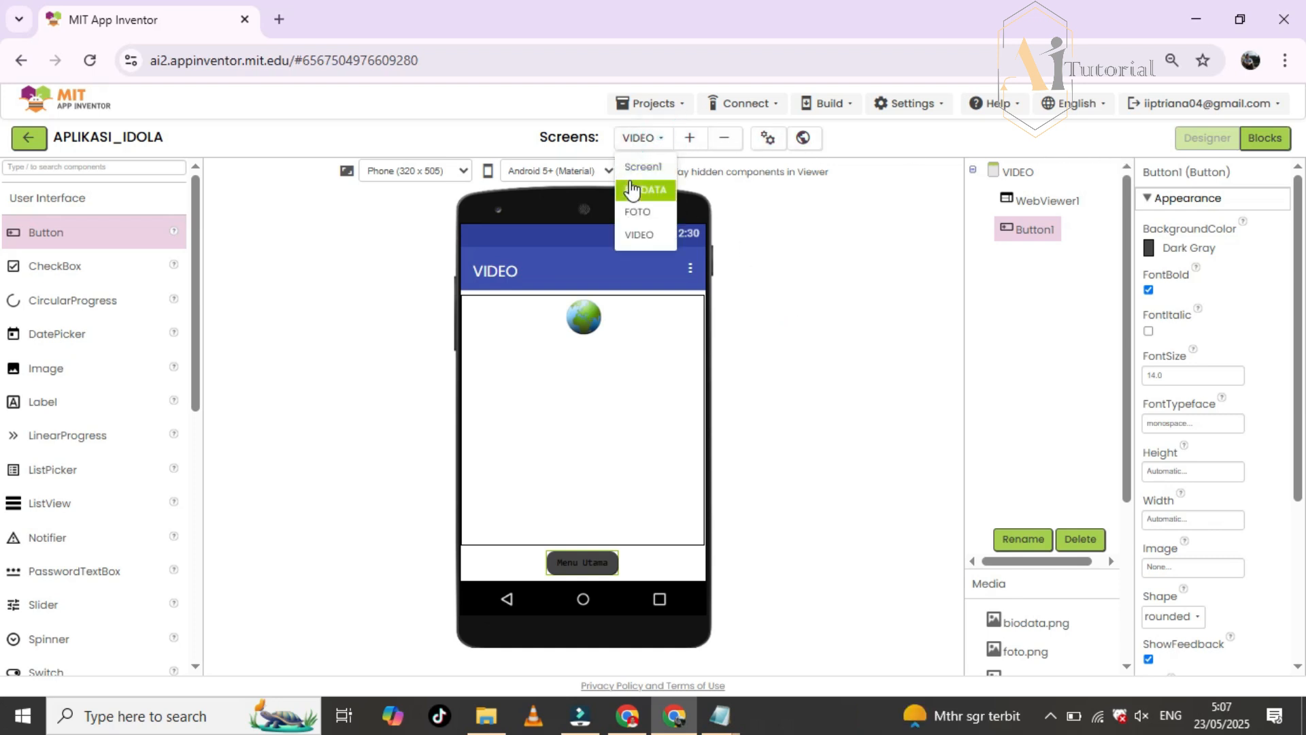
click(645, 169)
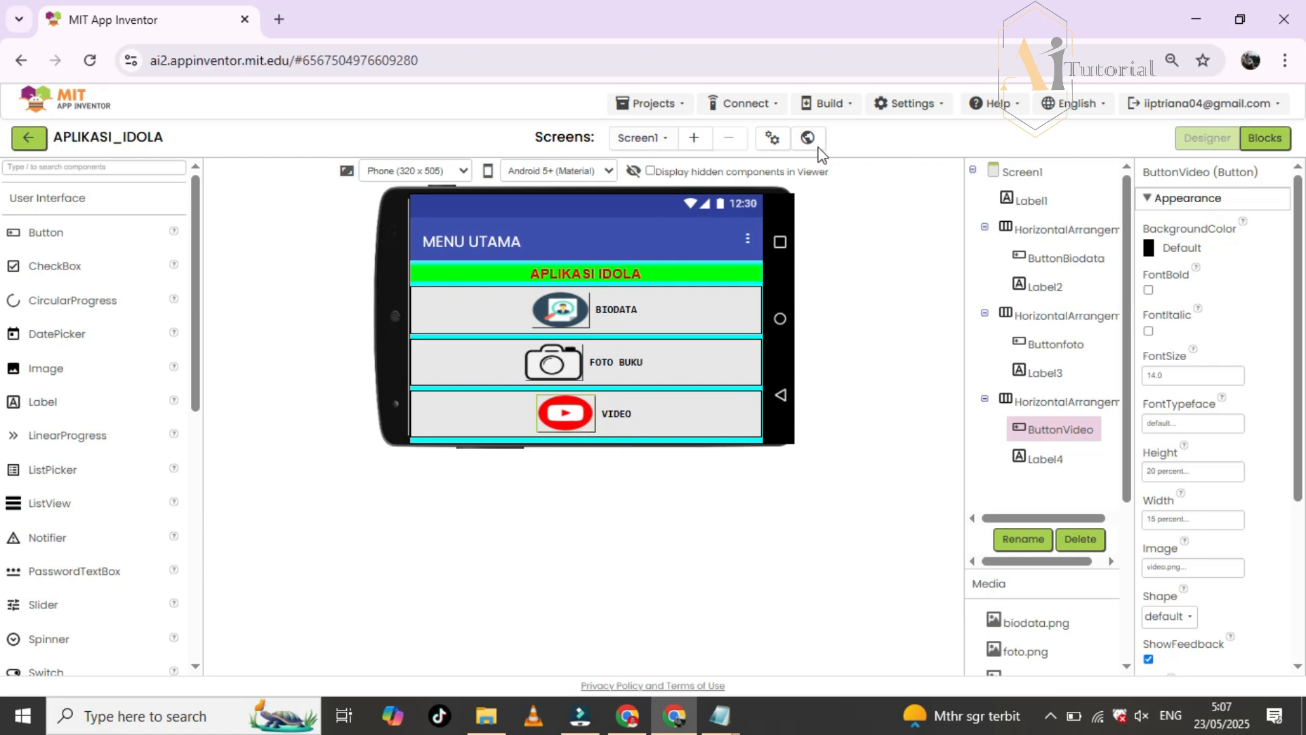
click(647, 138)
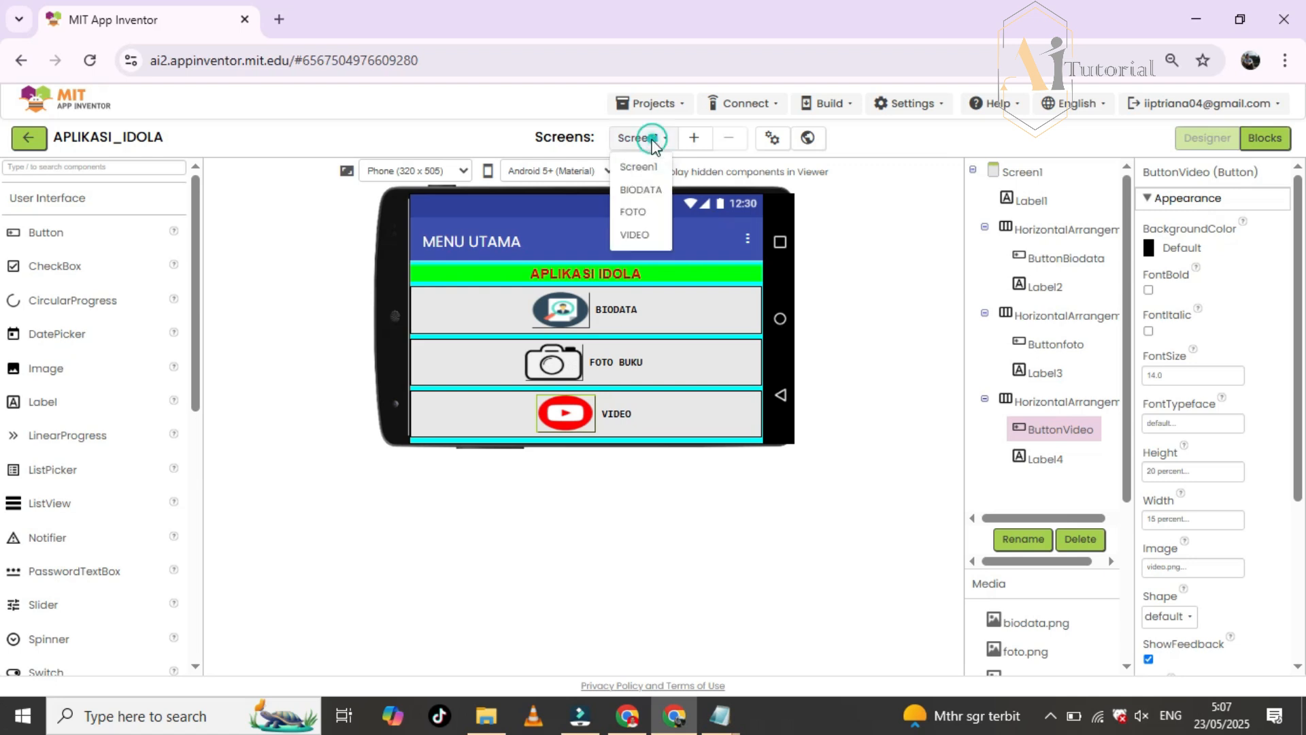
click(643, 231)
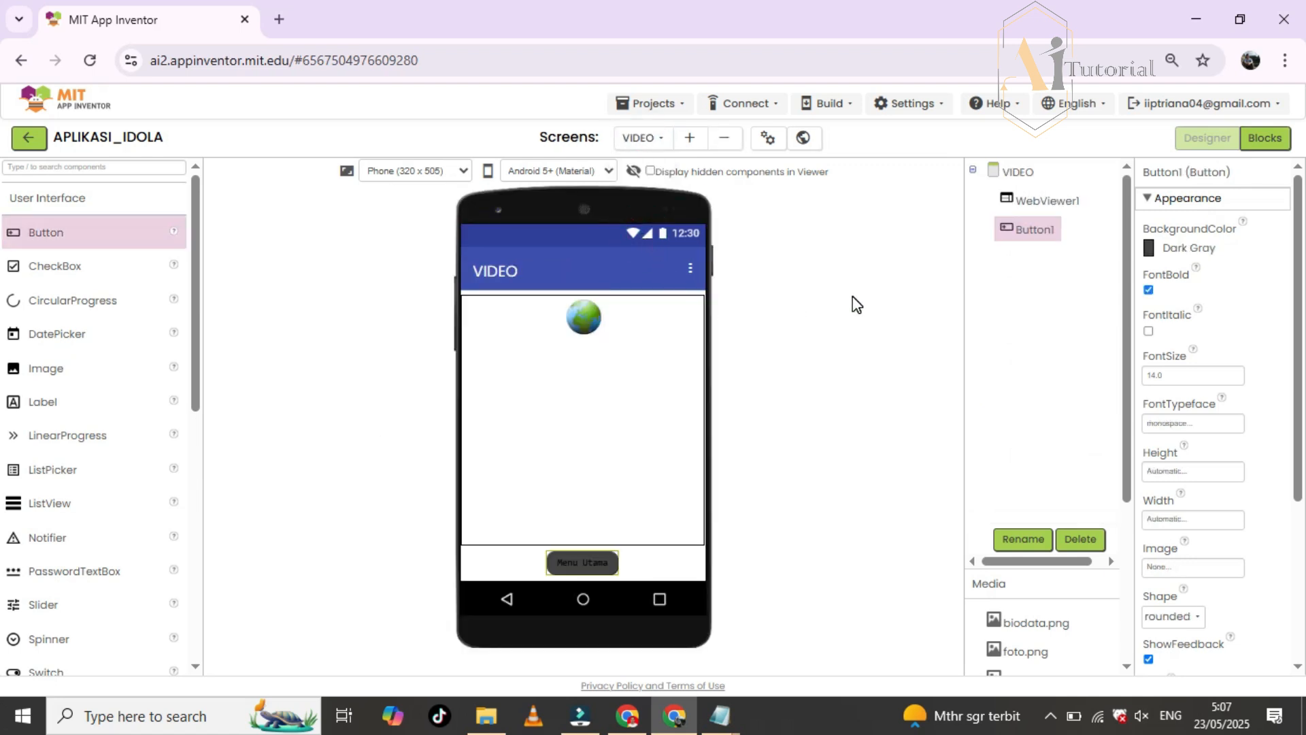
- Open the block editor for the VIDEO screen and add a "when VIDEO.Initialize" event block to the workspace
click(1283, 143)
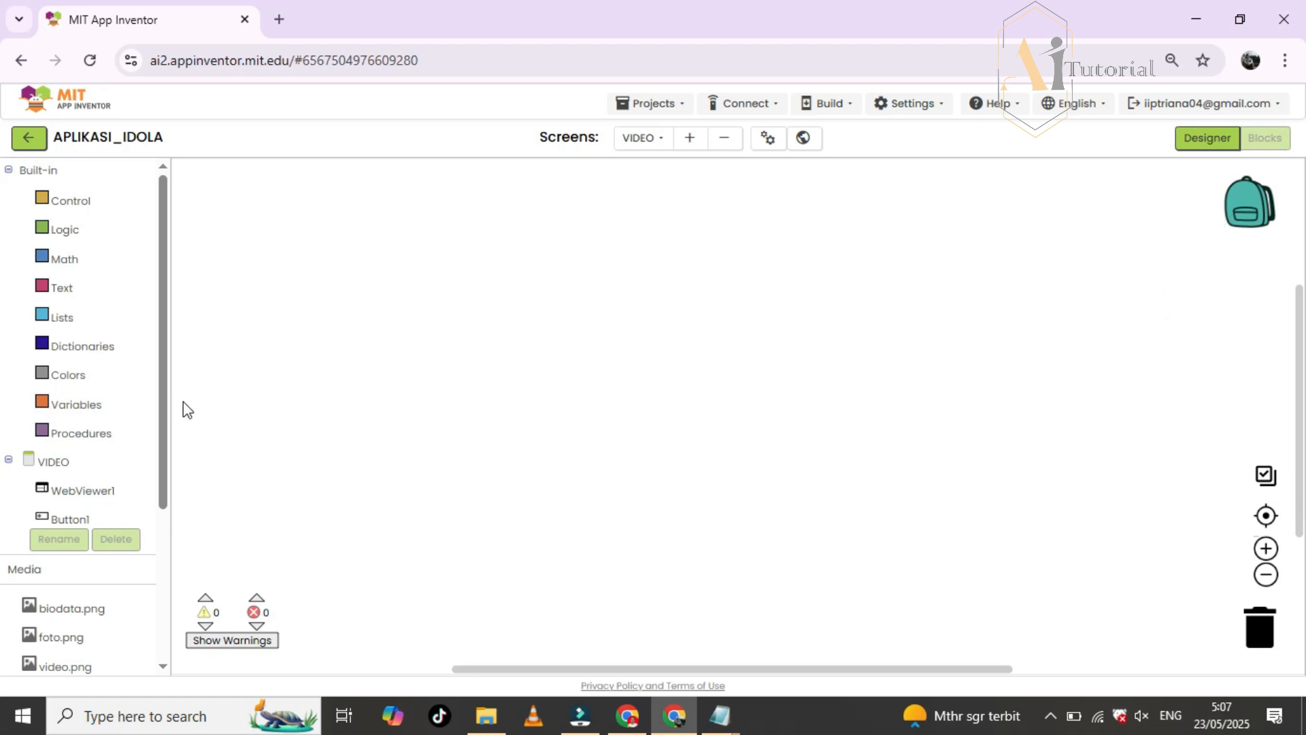
scroll(80, 431, down, 1)
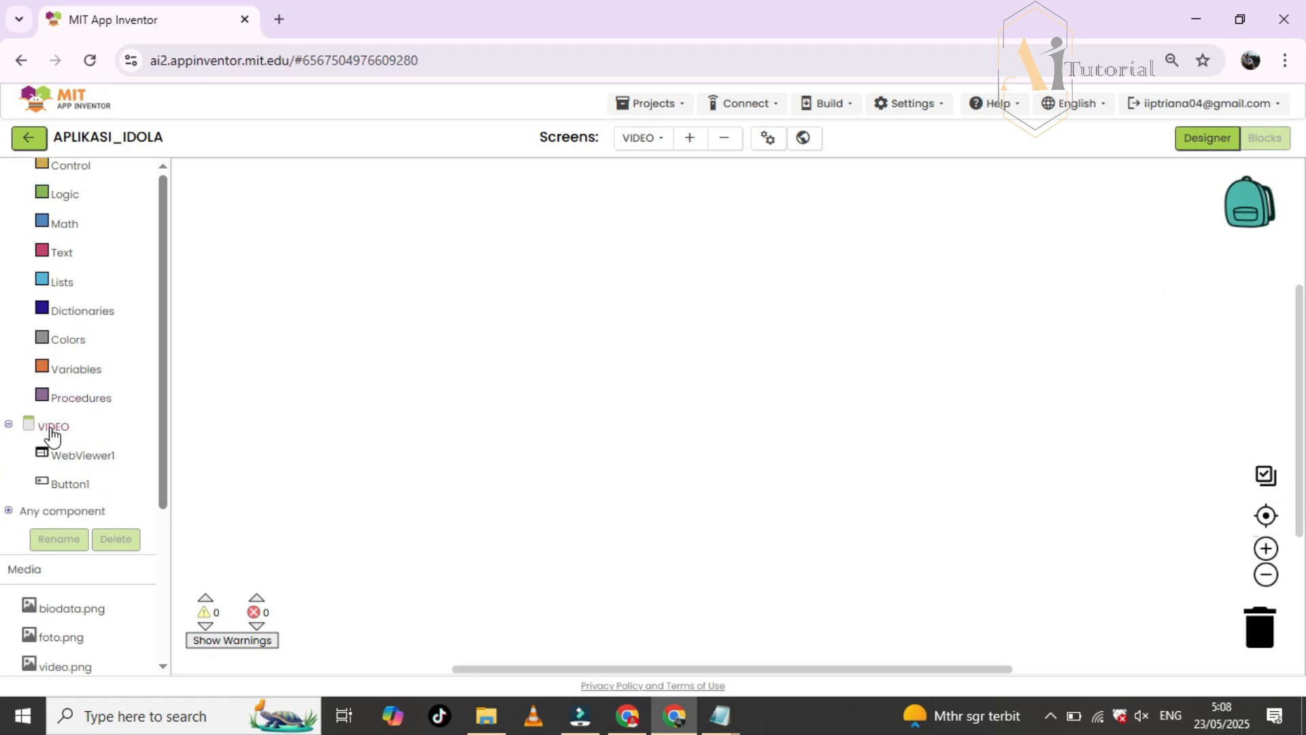
click(51, 430)
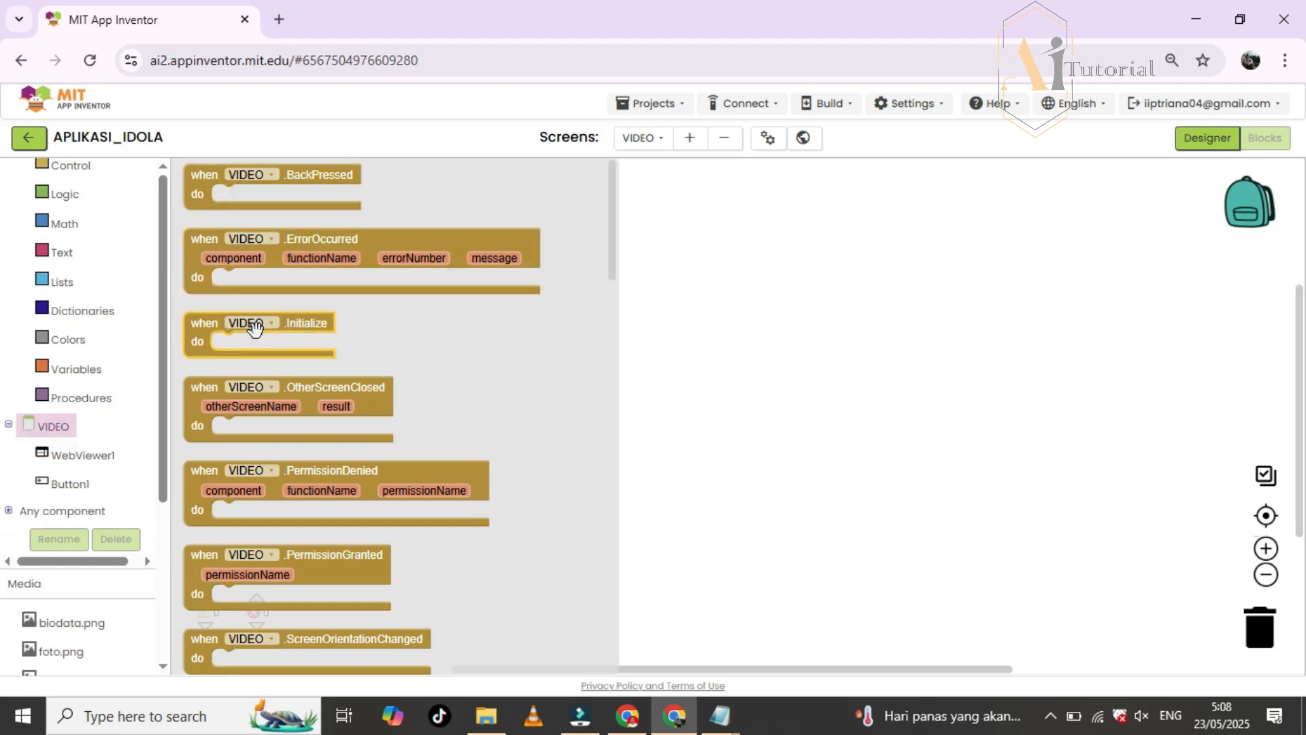
drag(211, 328, 571, 245)
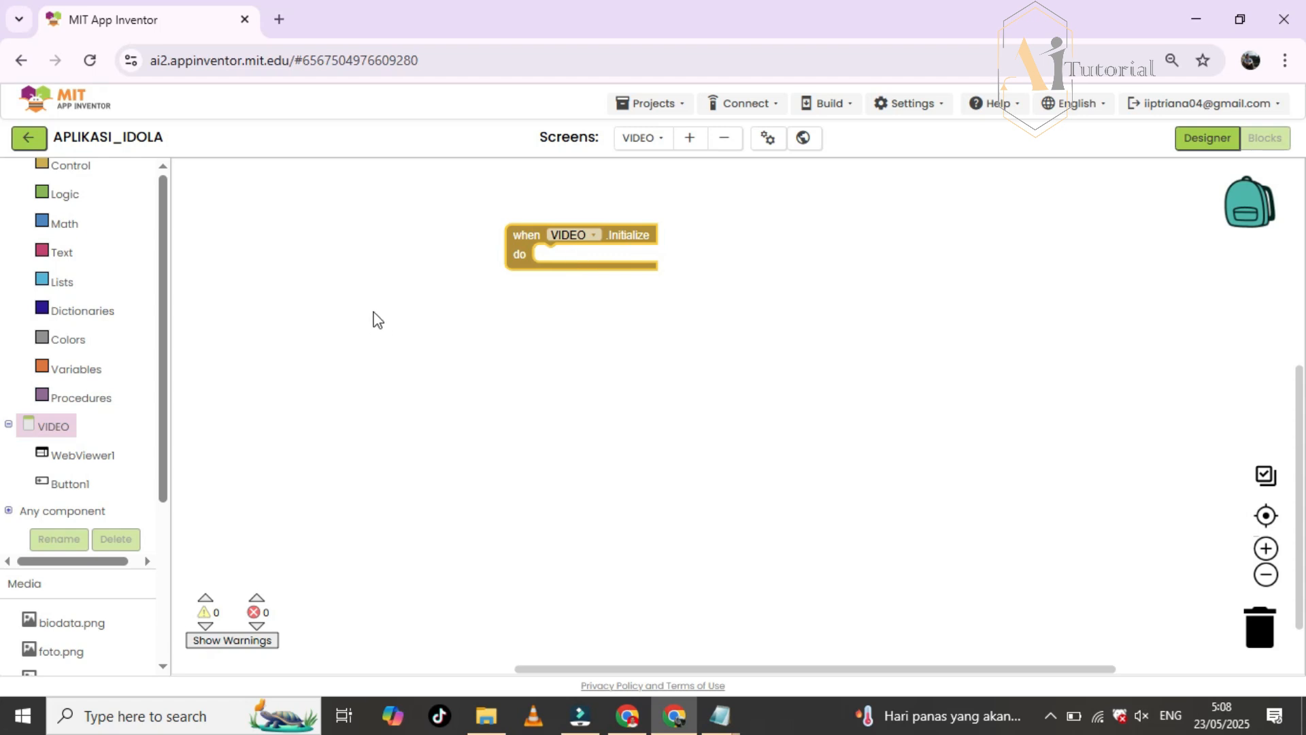
- Place a "call WebViewer1.GoToUrl" block inside the VIDEO screen's Initialize event
click(82, 454)
click(316, 490)
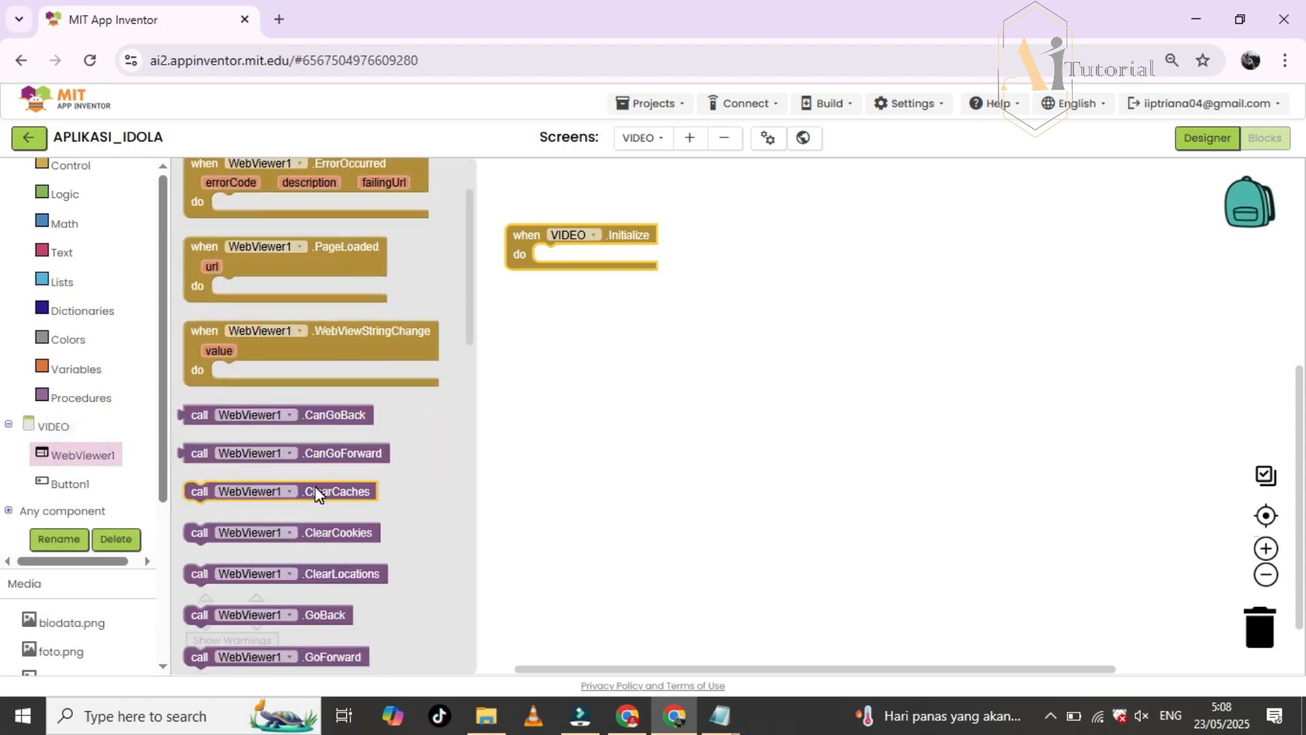
scroll(315, 485, down, 3)
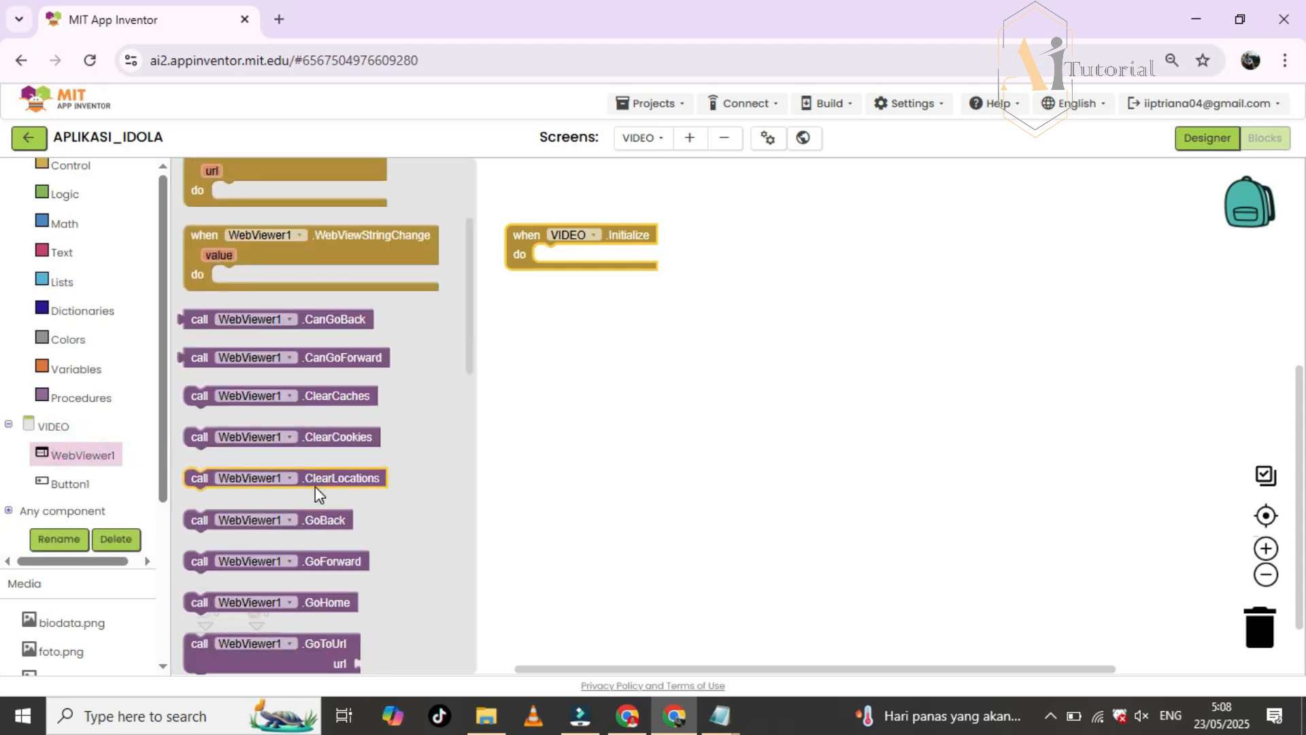
click(340, 551)
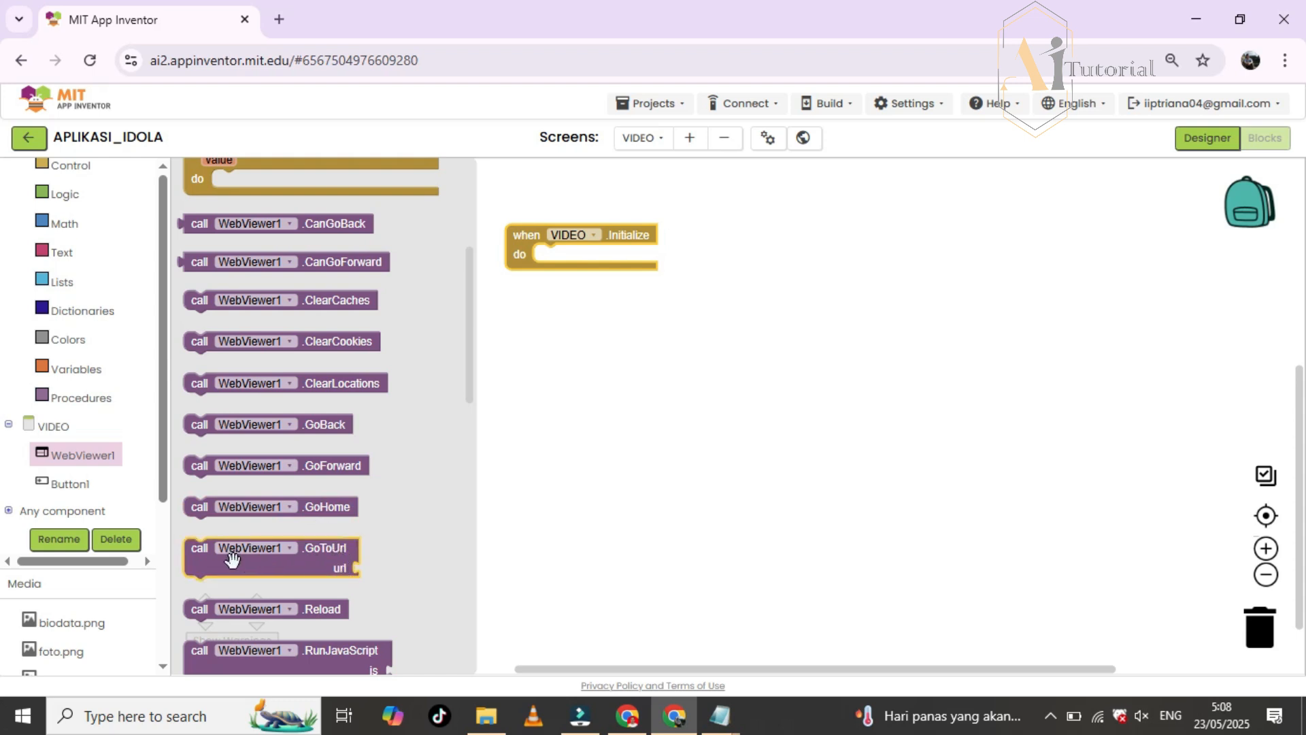
drag(232, 558, 573, 266)
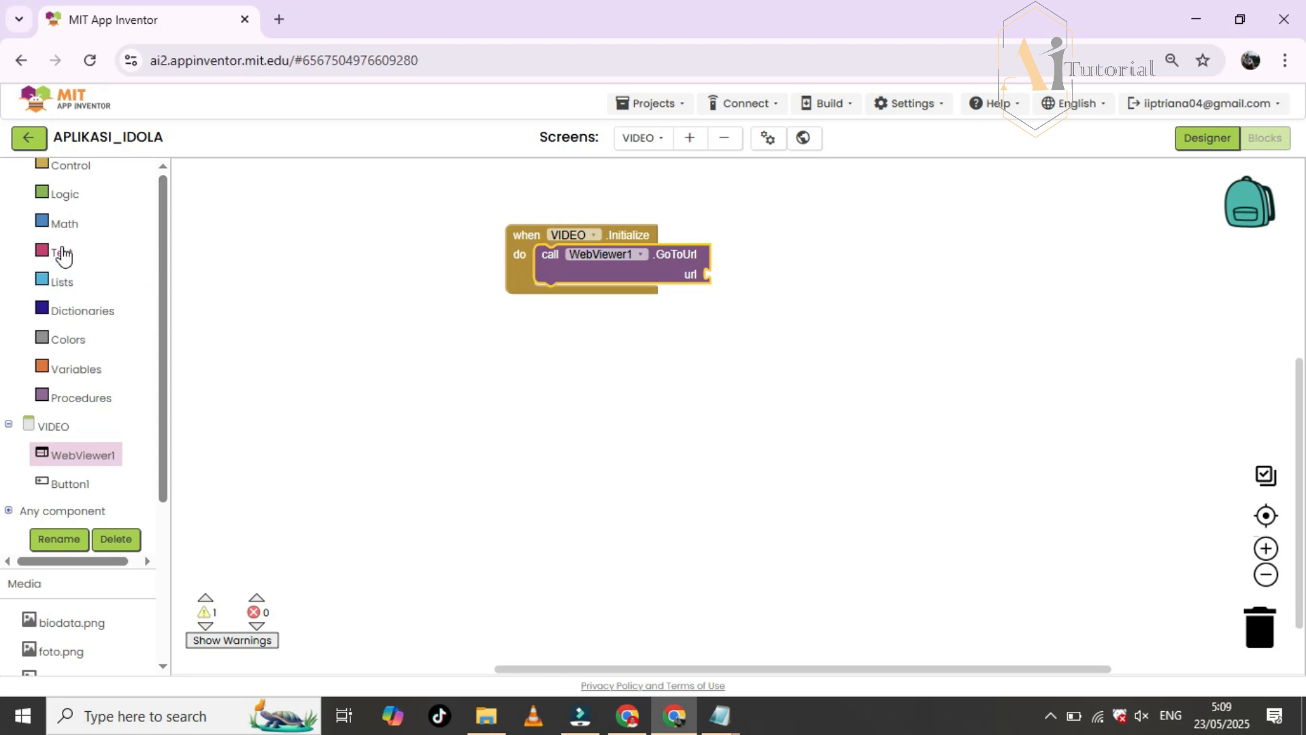
- Attach an empty text block to the url input of the WebViewer1.GoToUrl call
click(59, 255)
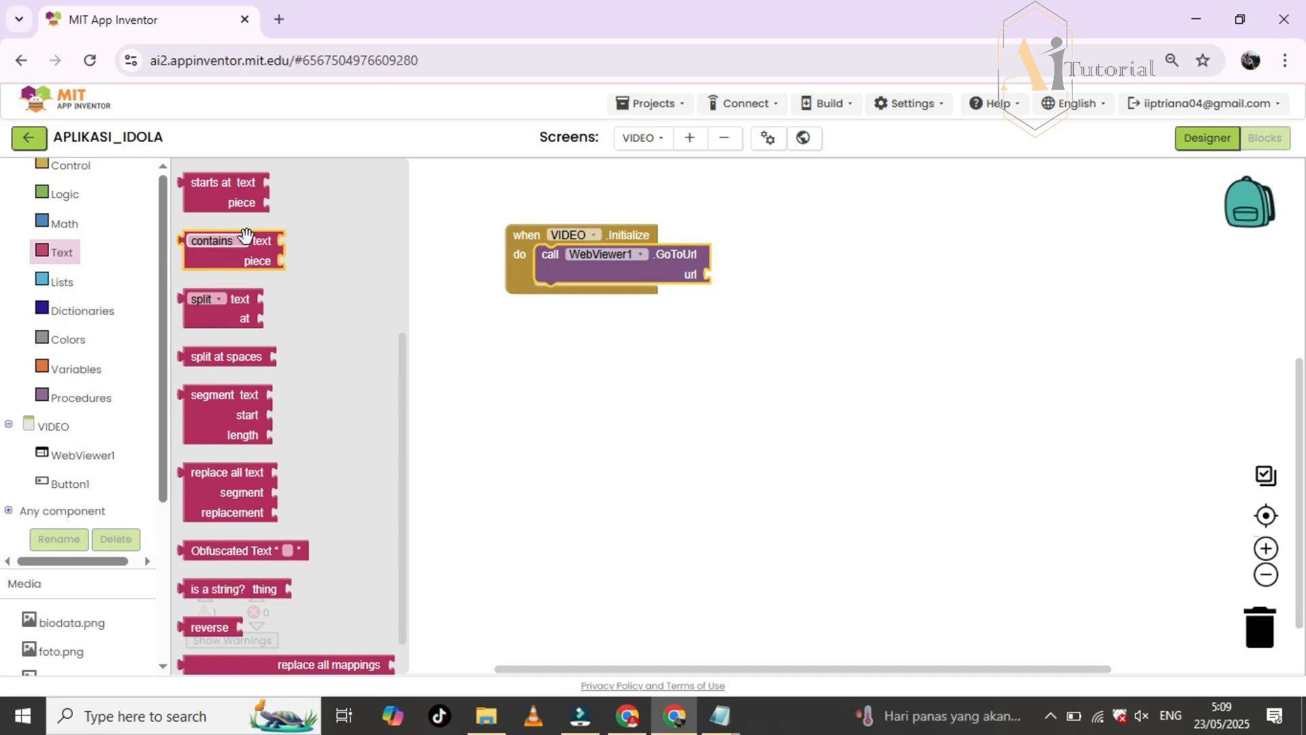
scroll(249, 245, up, 4)
drag(190, 178, 725, 278)
click(708, 336)
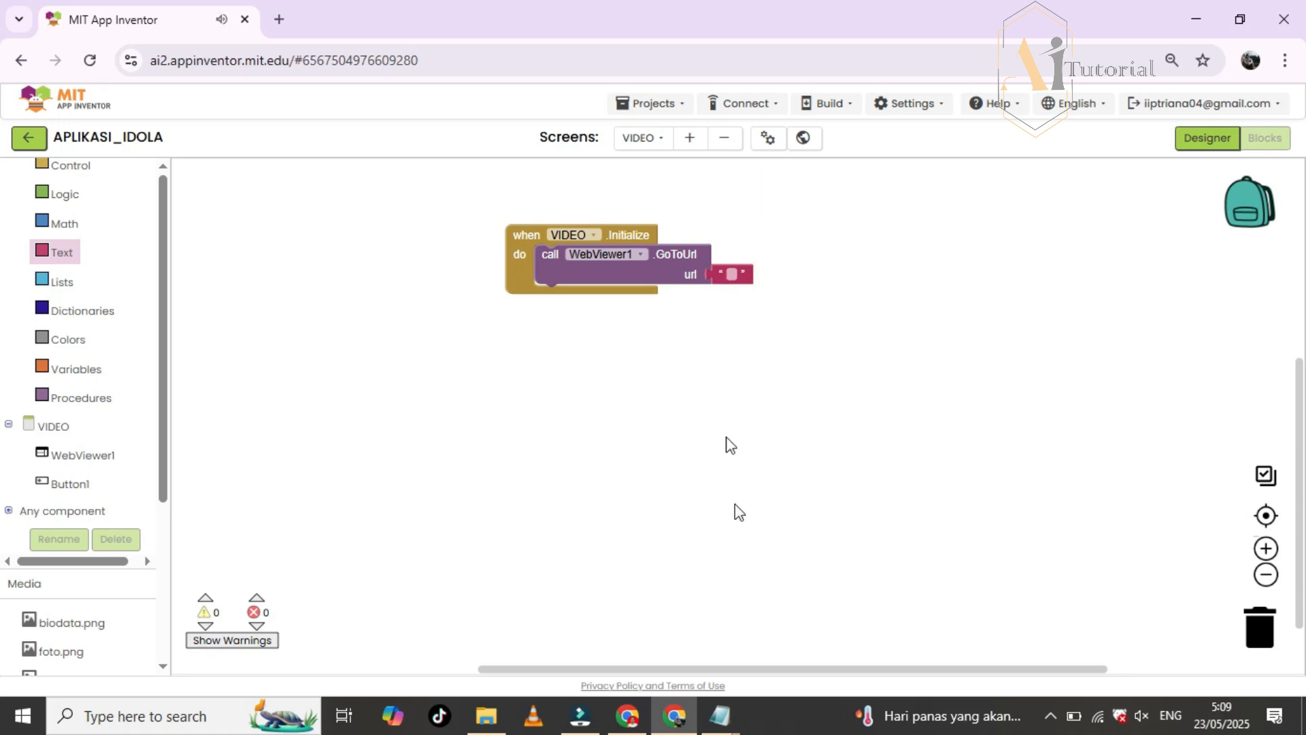
- Switch to the biografi file in Notepad and copy the YouTube address listed under "Link Video"
click(734, 721)
click(765, 660)
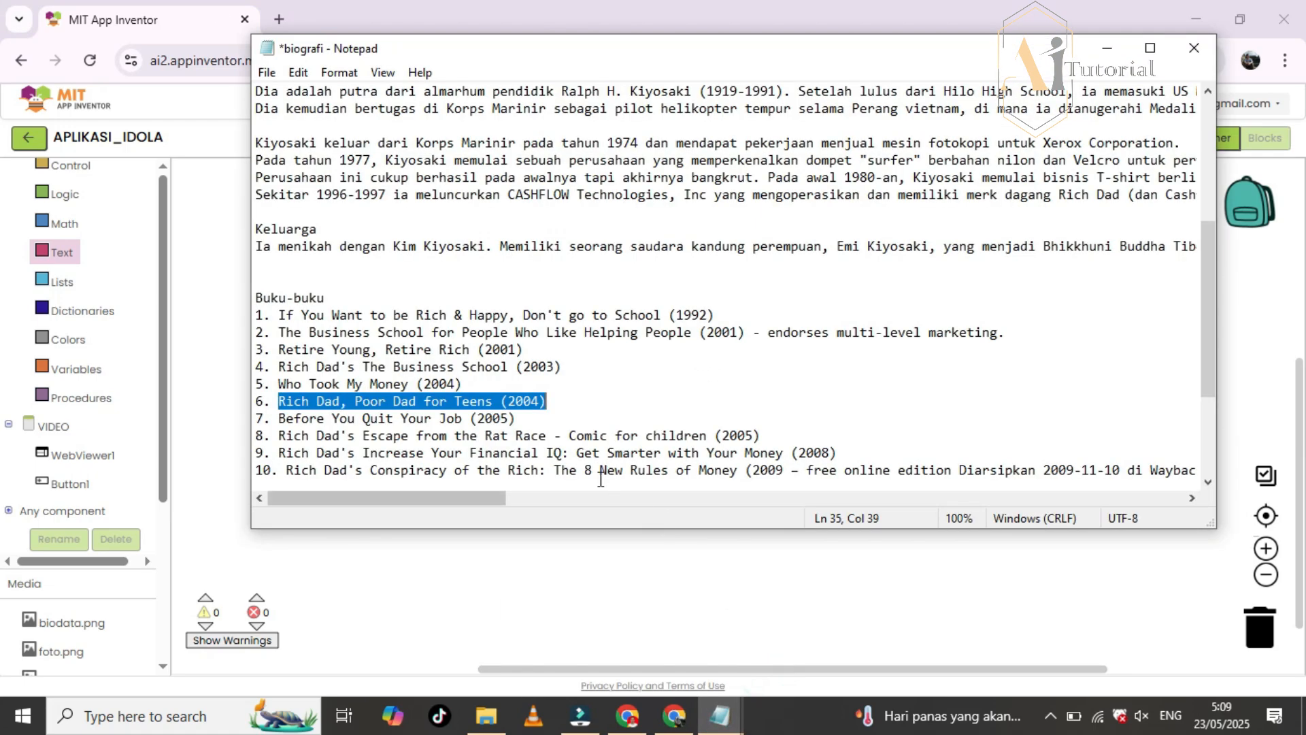
scroll(508, 442, down, 3)
drag(257, 402, 585, 403)
key(ctrl+c)
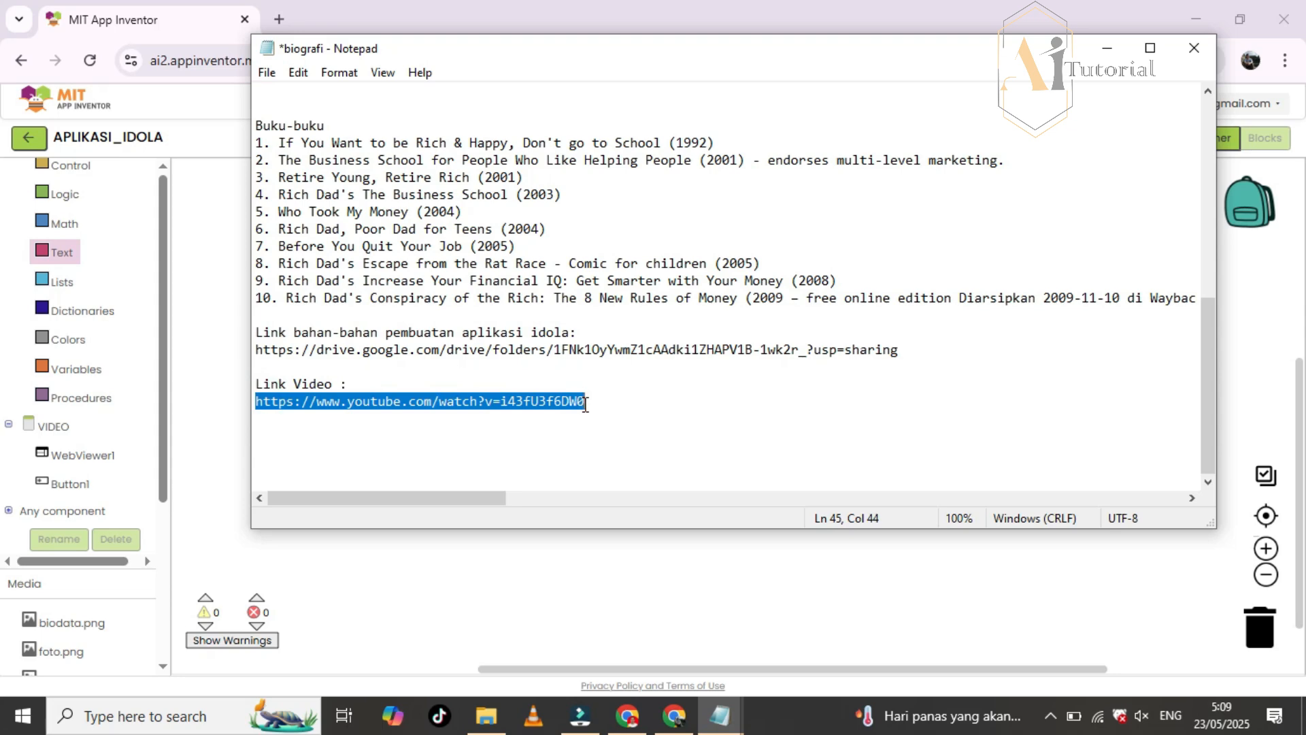
- Switch back to Chrome and load the copied YouTube link in a new browser tab
click(685, 607)
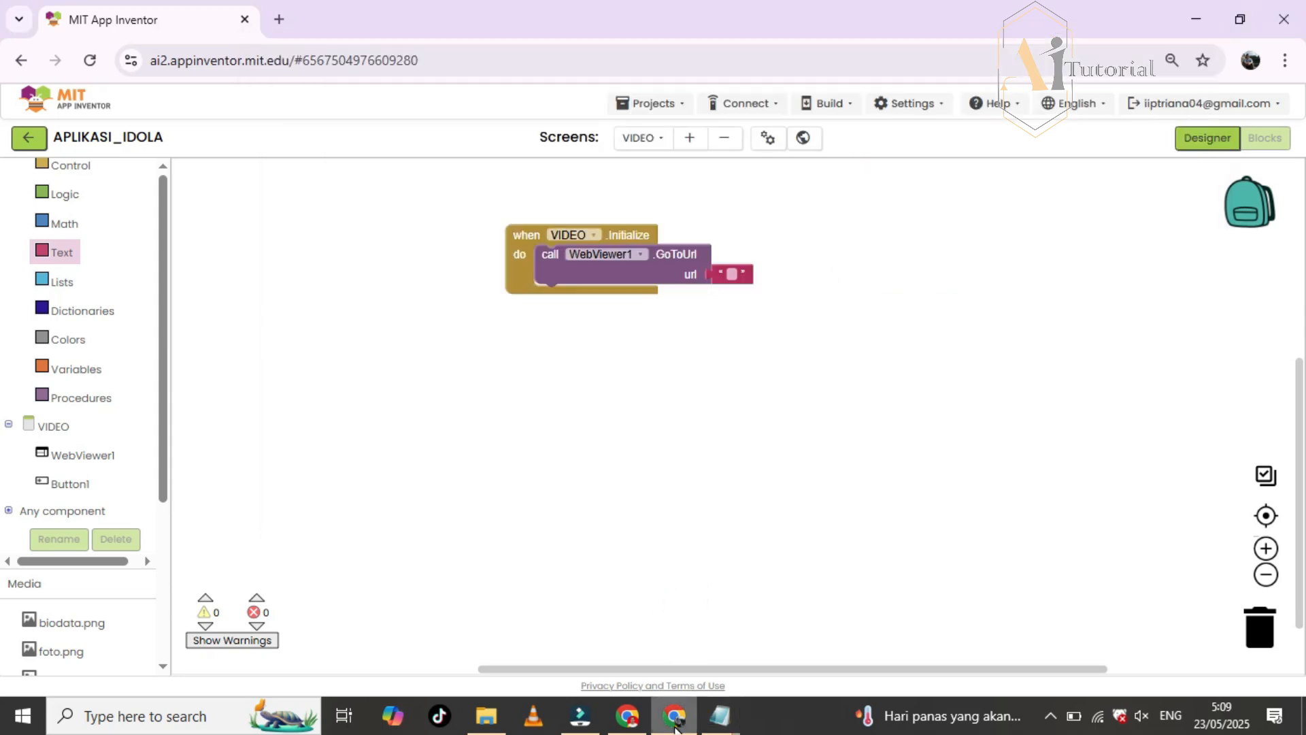
click(277, 20)
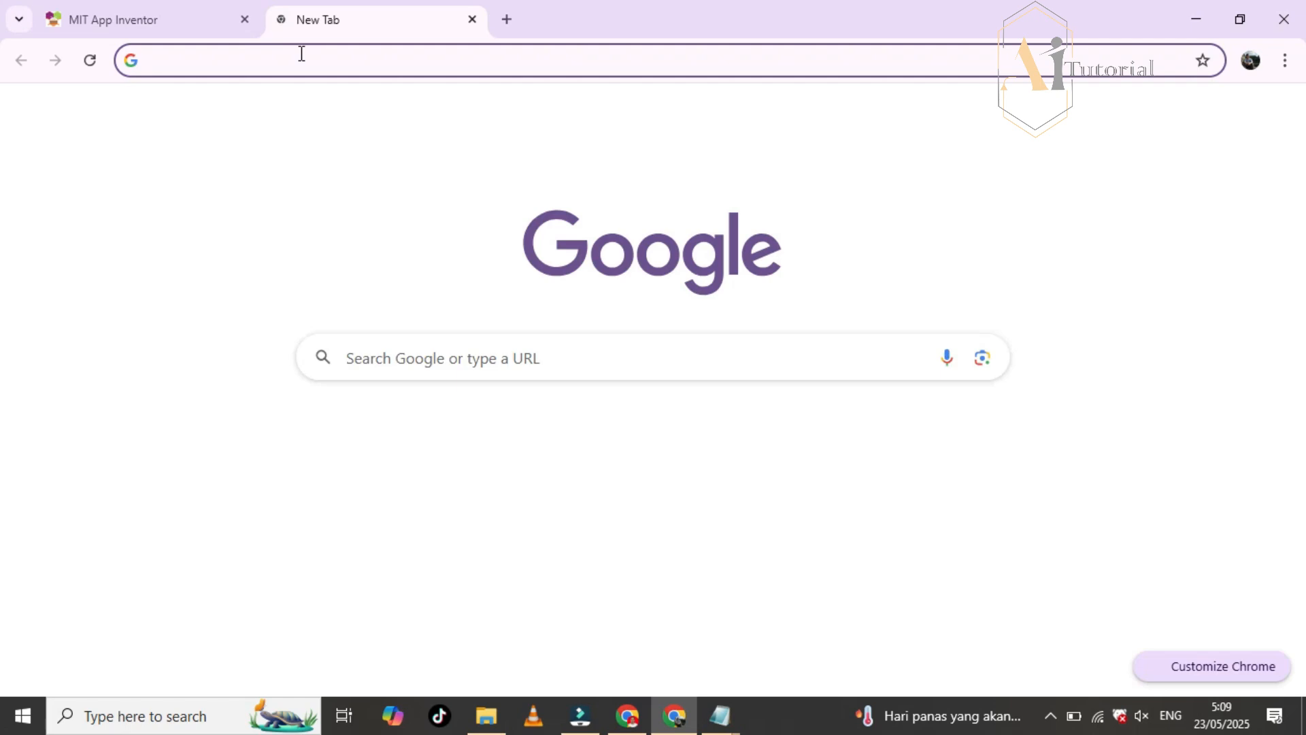
key(ctrl+v)
key(Return)
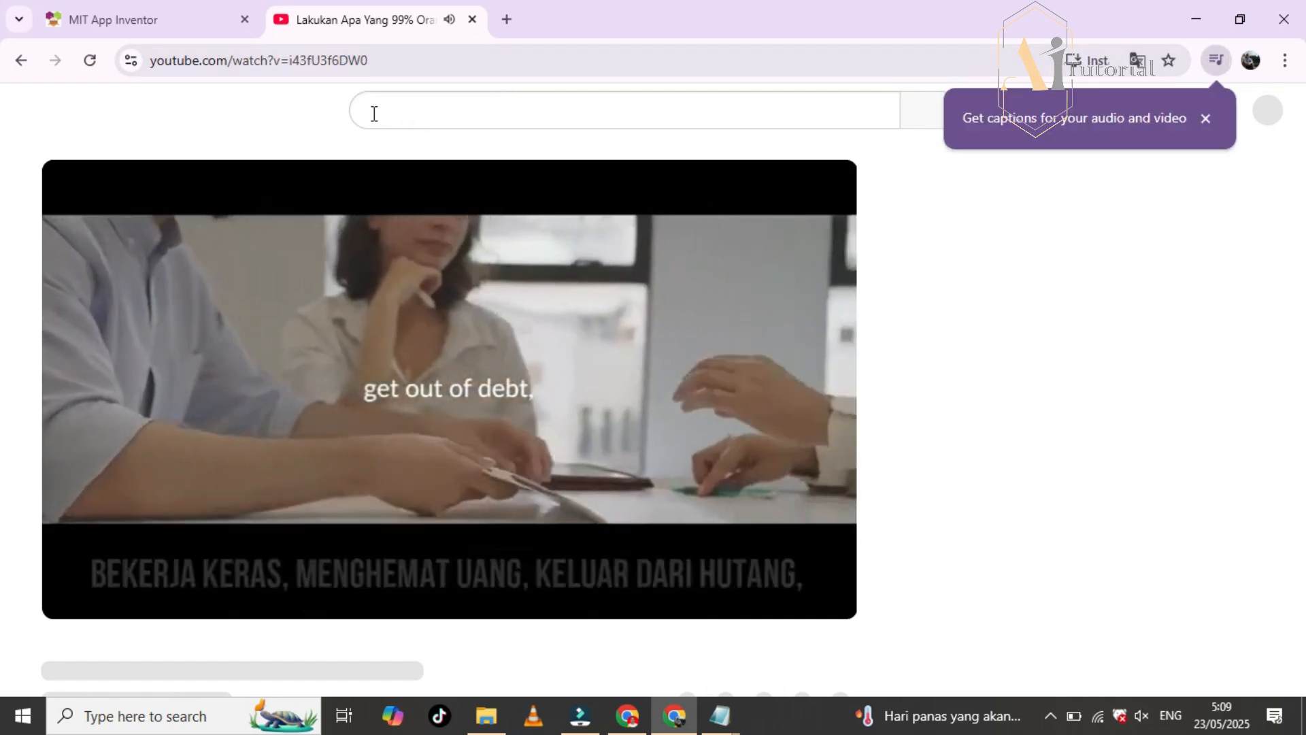
click(360, 60)
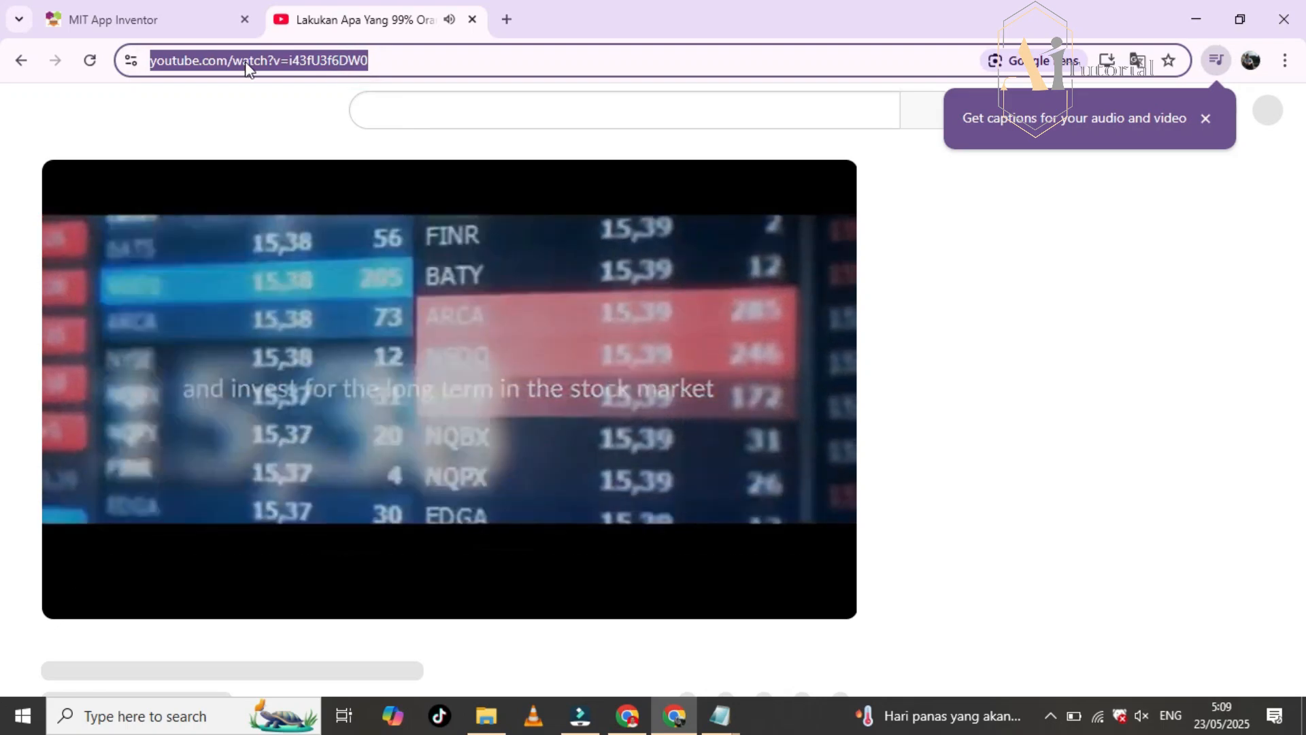
click(352, 59)
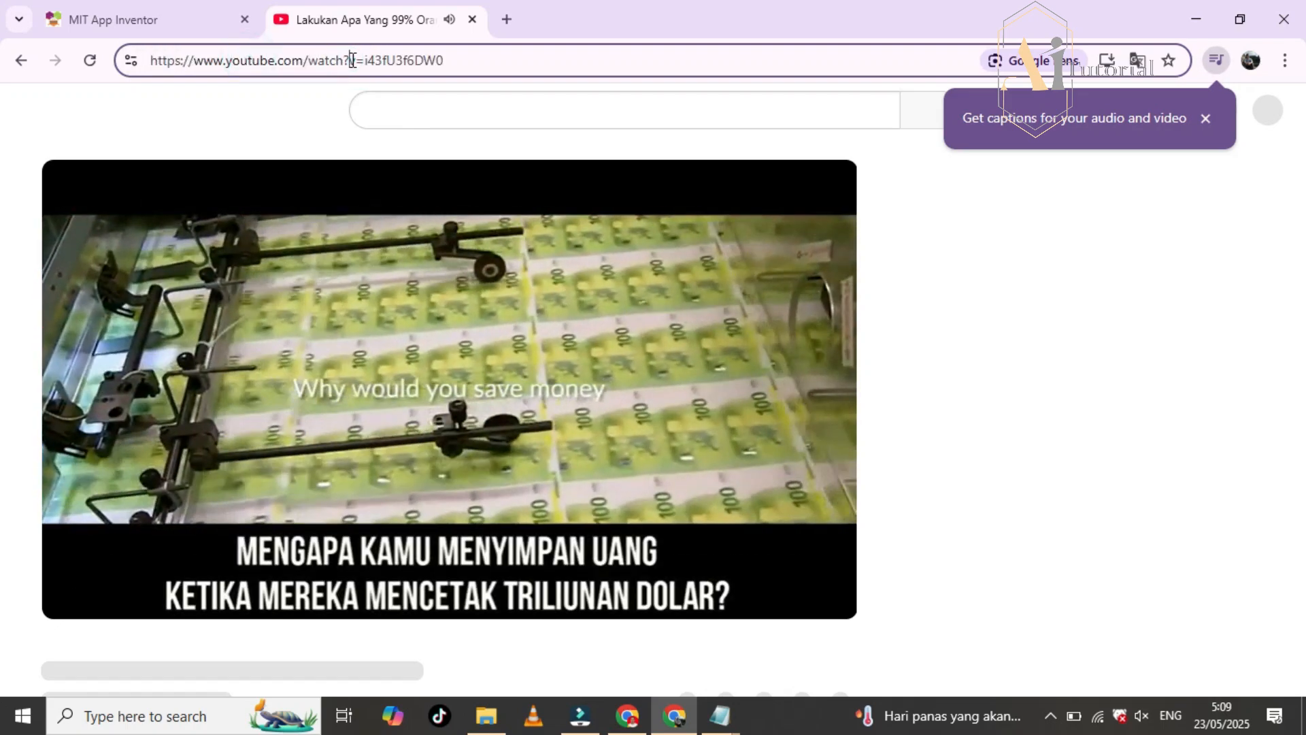
triple_click(352, 60)
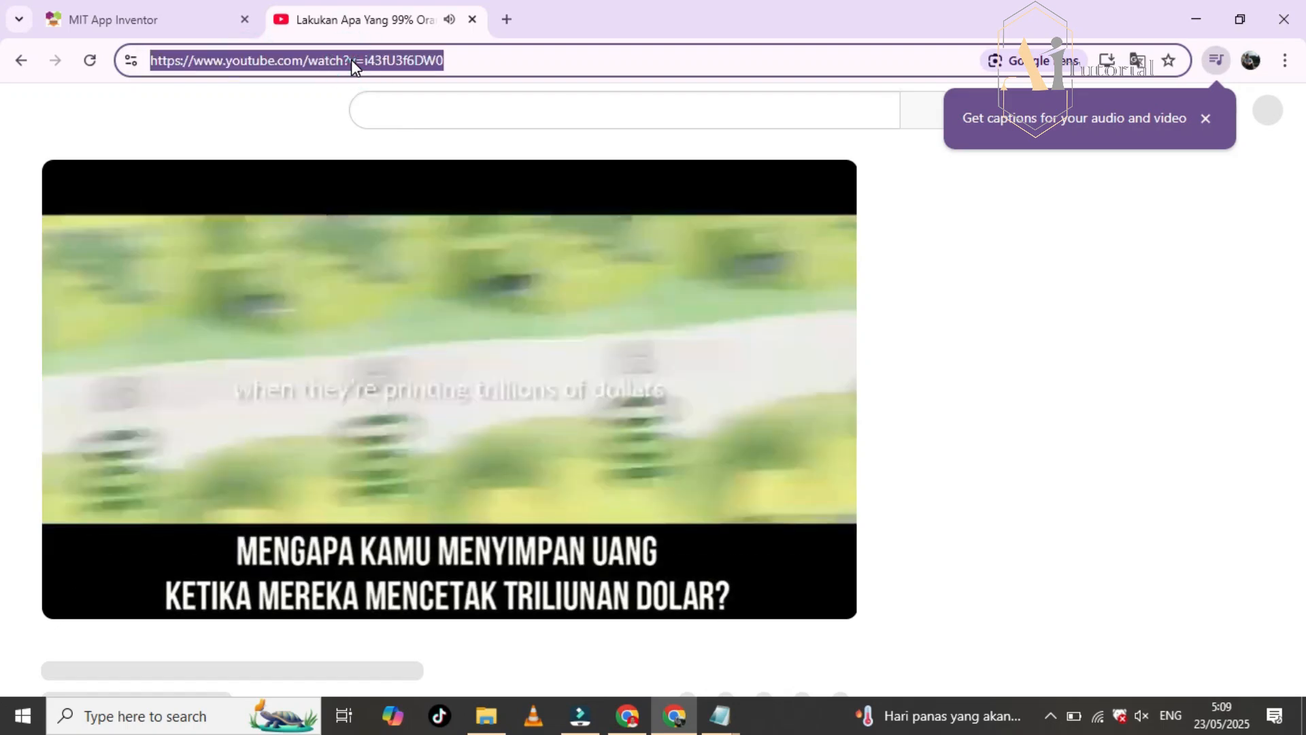
right_click(351, 59)
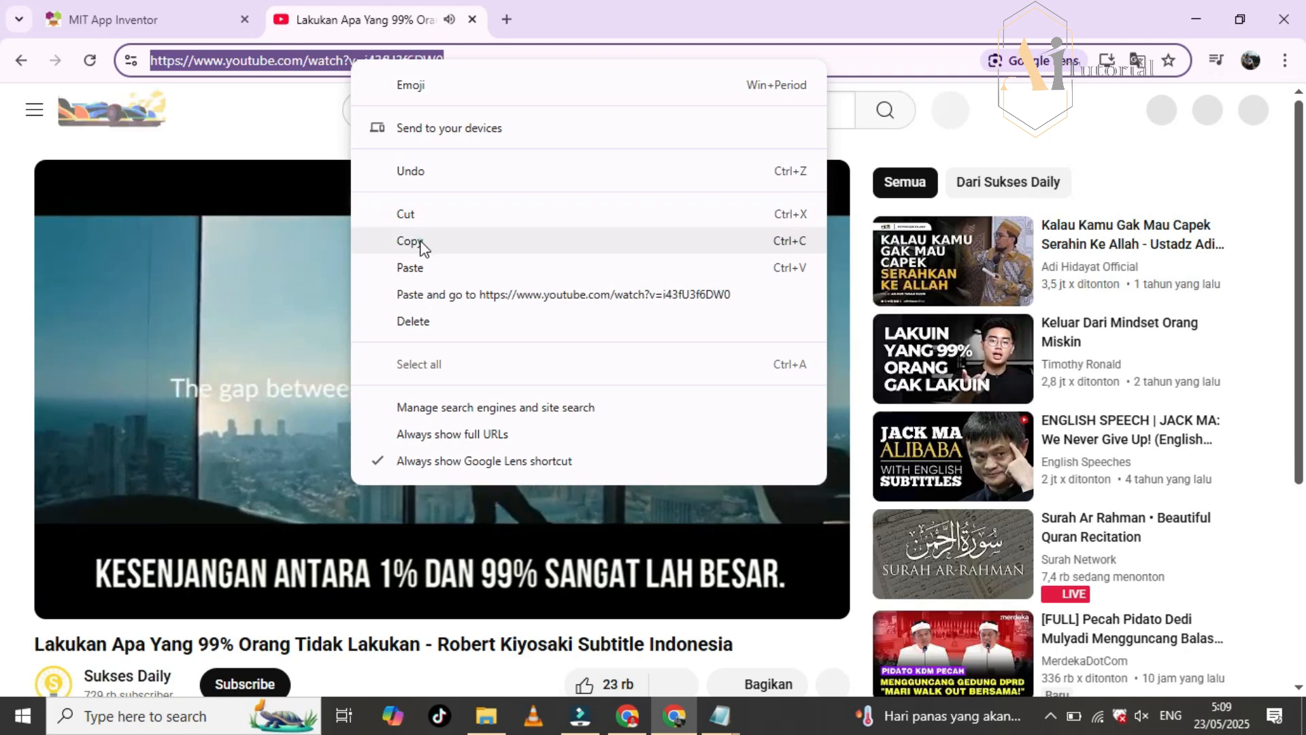
click(411, 241)
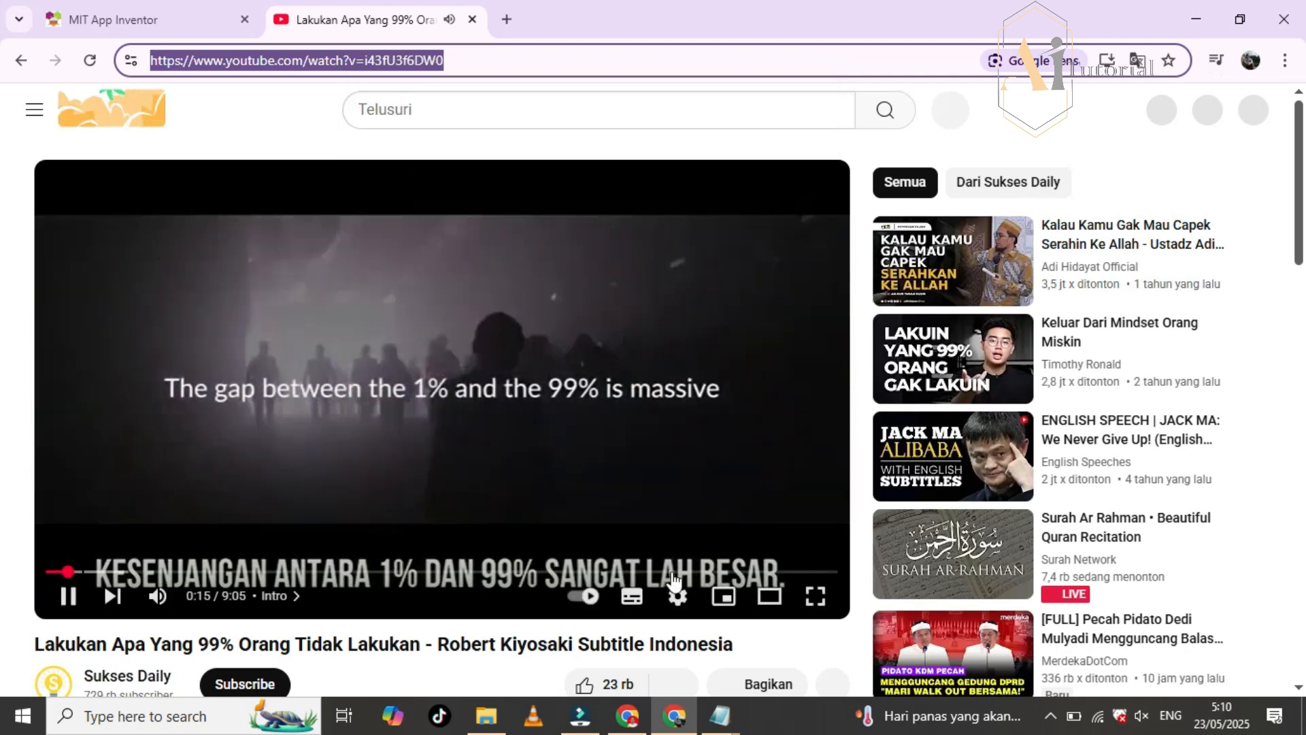
mouse_move(700, 723)
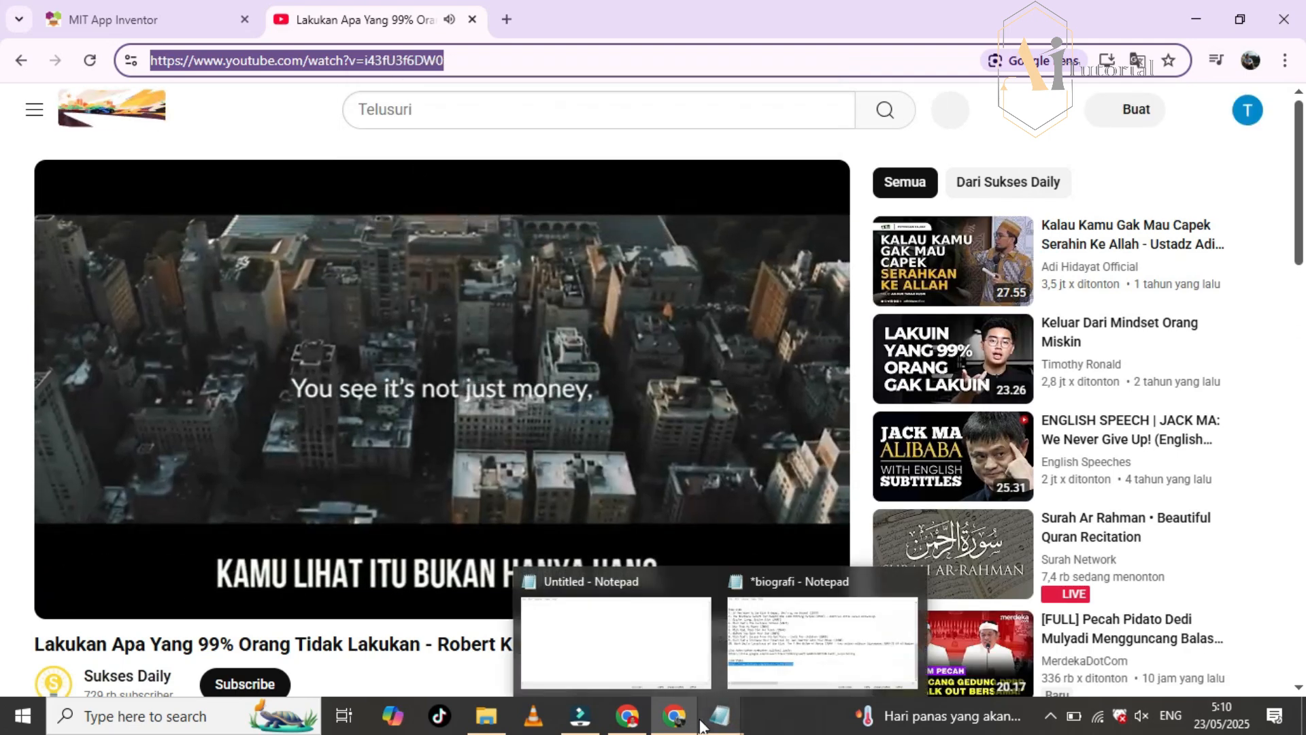
click(139, 21)
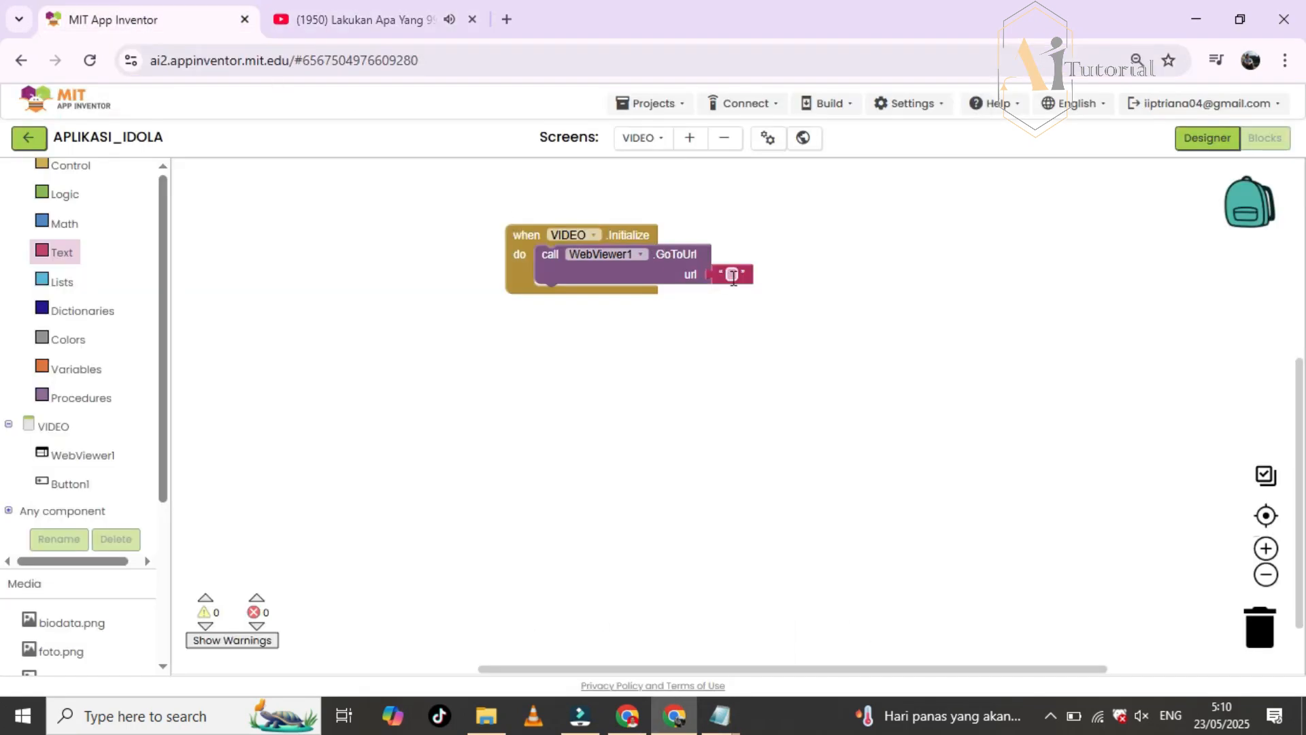
click(732, 275)
right_click(732, 274)
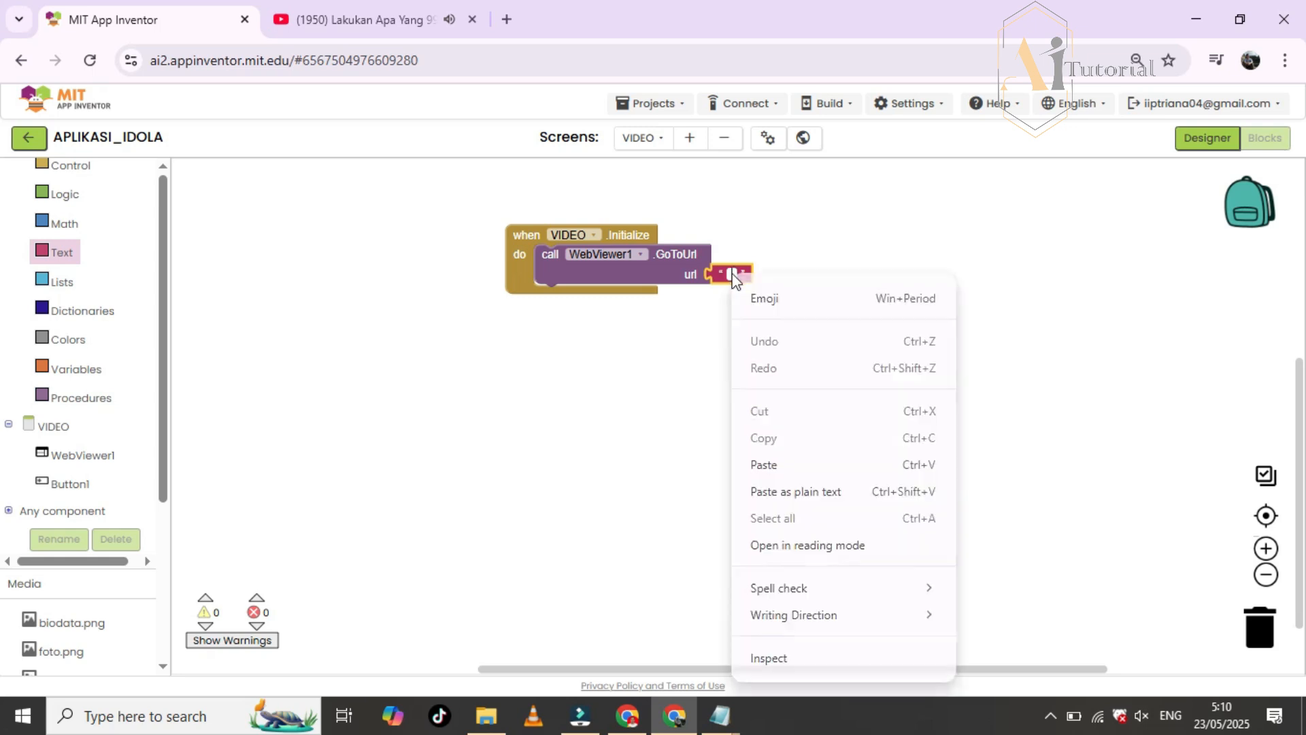
click(764, 465)
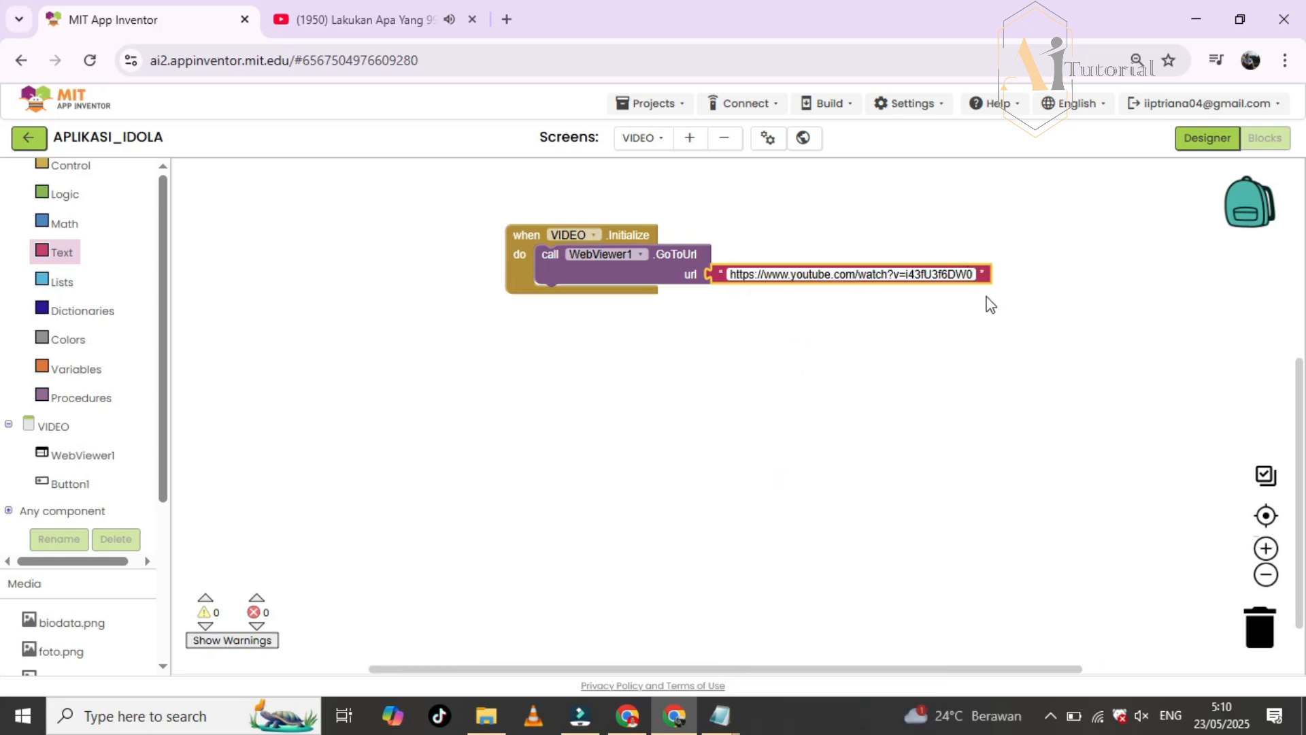
click(929, 338)
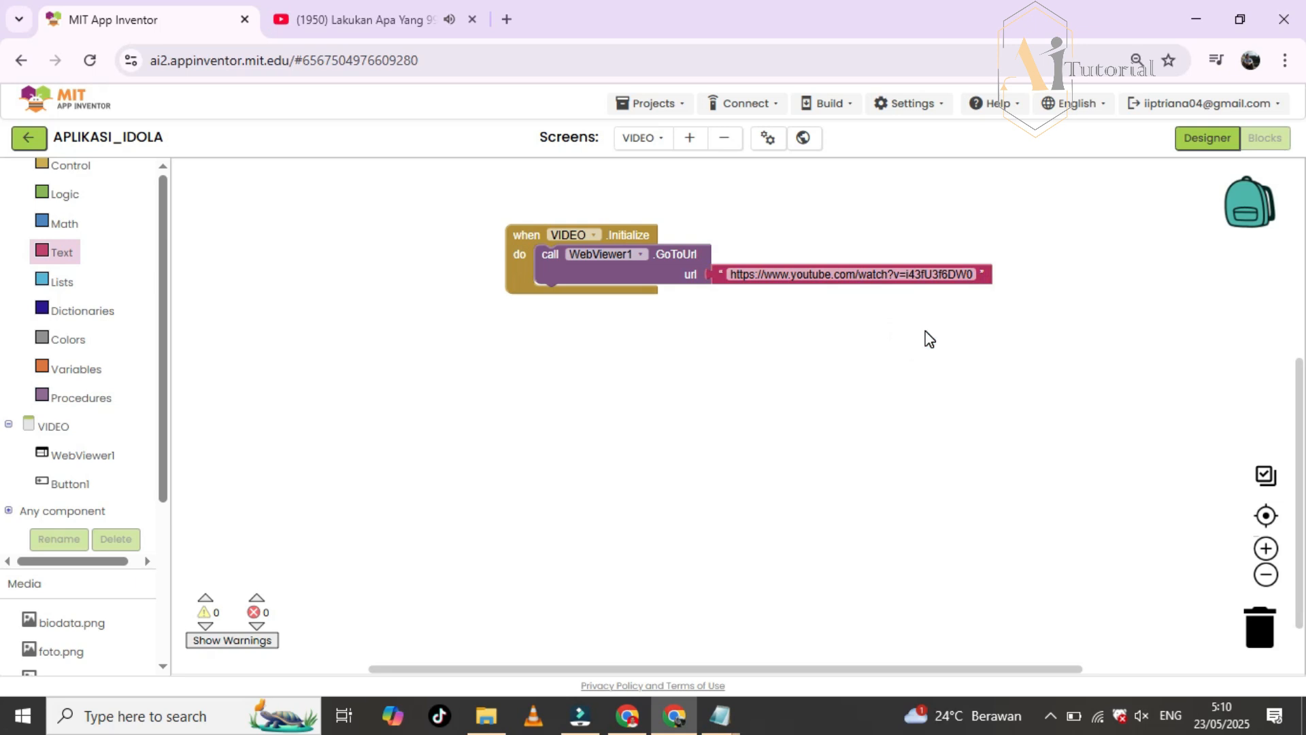
click(805, 360)
- Add a "when Button1.Click" event block below the Initialize event in the VIDEO screen's workspace
click(75, 489)
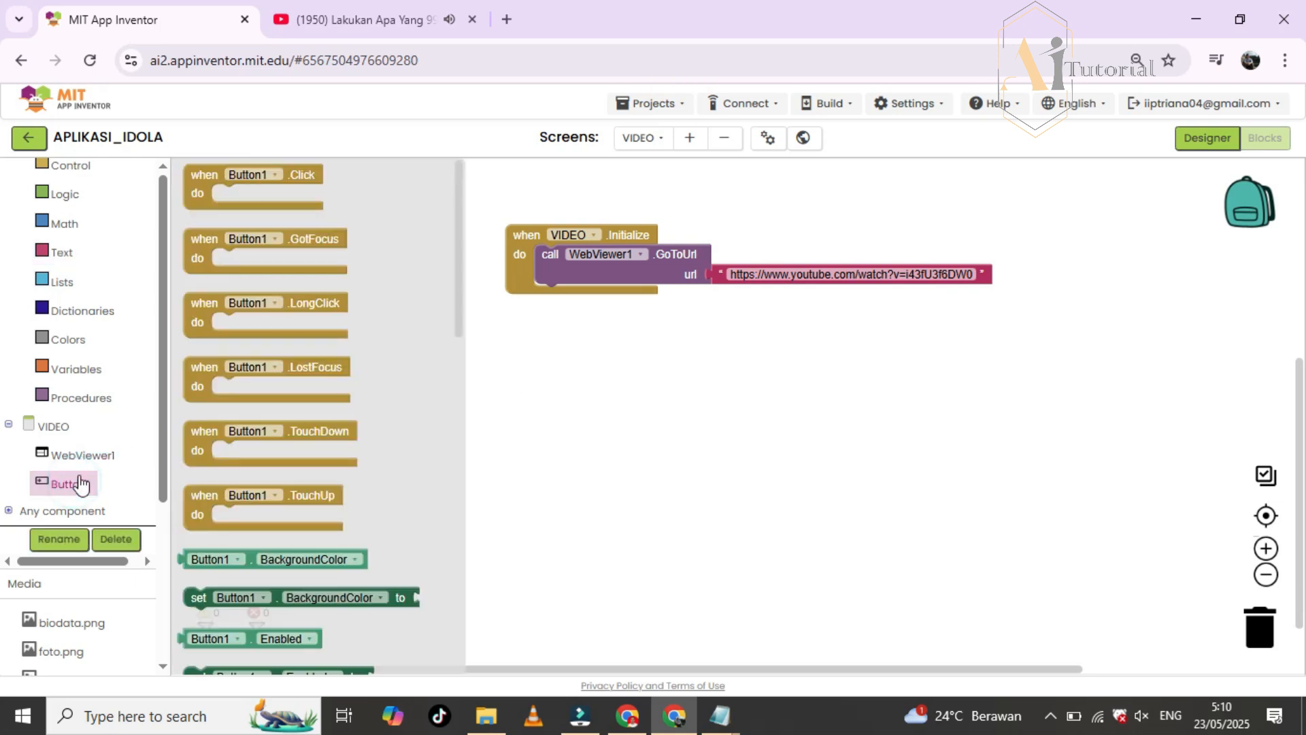
click(208, 181)
drag(205, 180, 545, 333)
- Place an "open another screen" block with screenName Screen1 inside the Button1.Click event of the VIDEO screen
scroll(113, 311, up, 1)
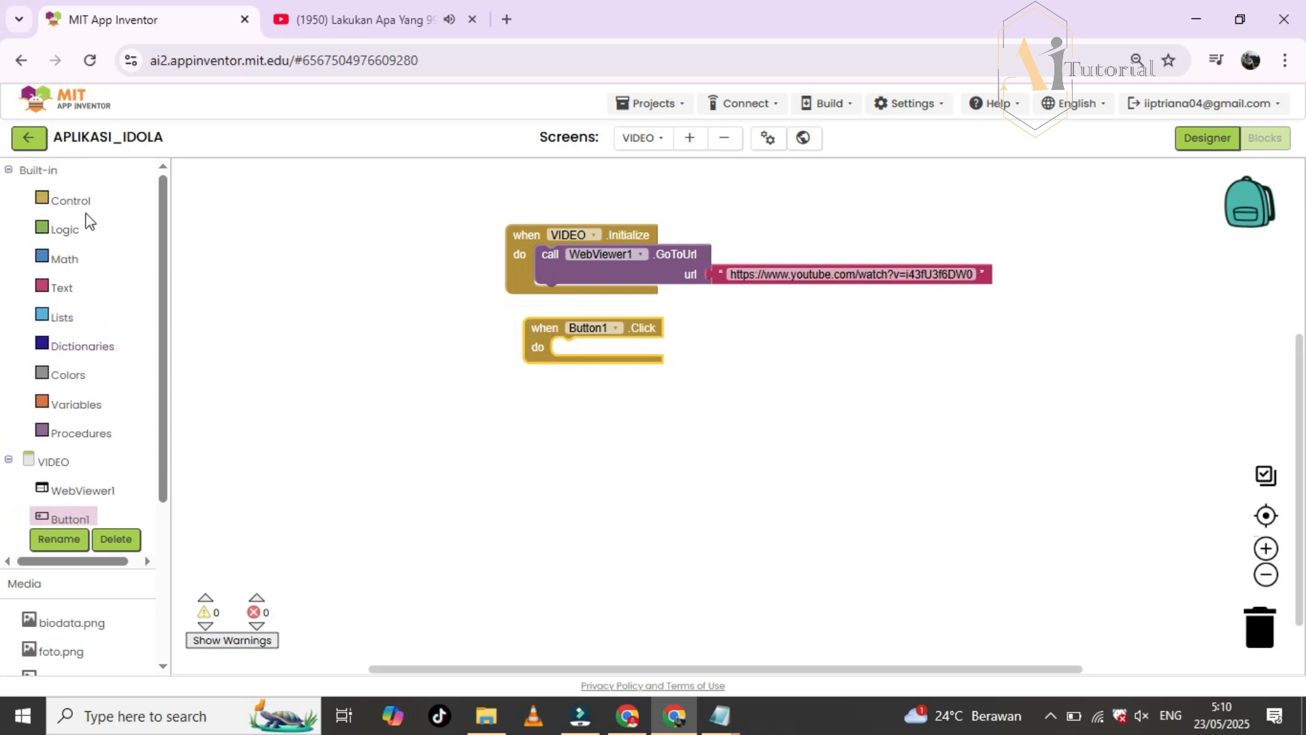
click(80, 204)
scroll(305, 419, down, 5)
scroll(304, 420, down, 3)
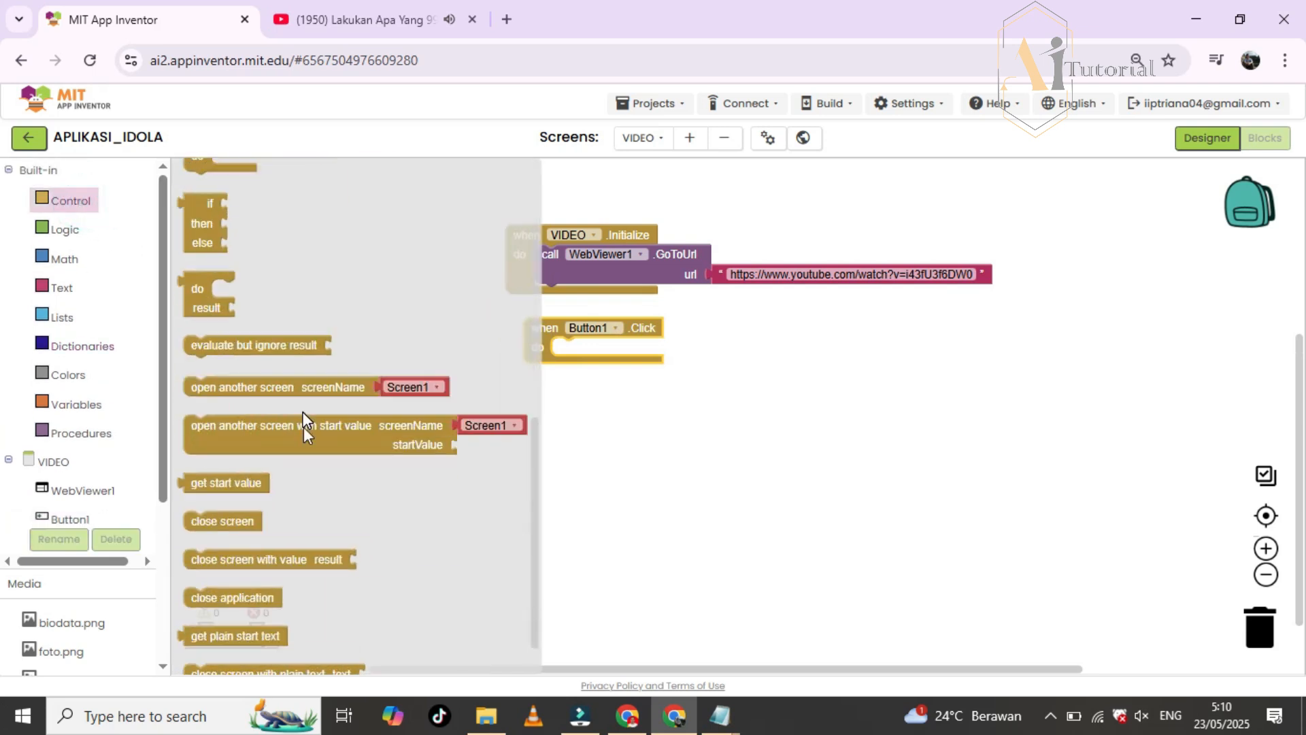
drag(299, 378, 653, 352)
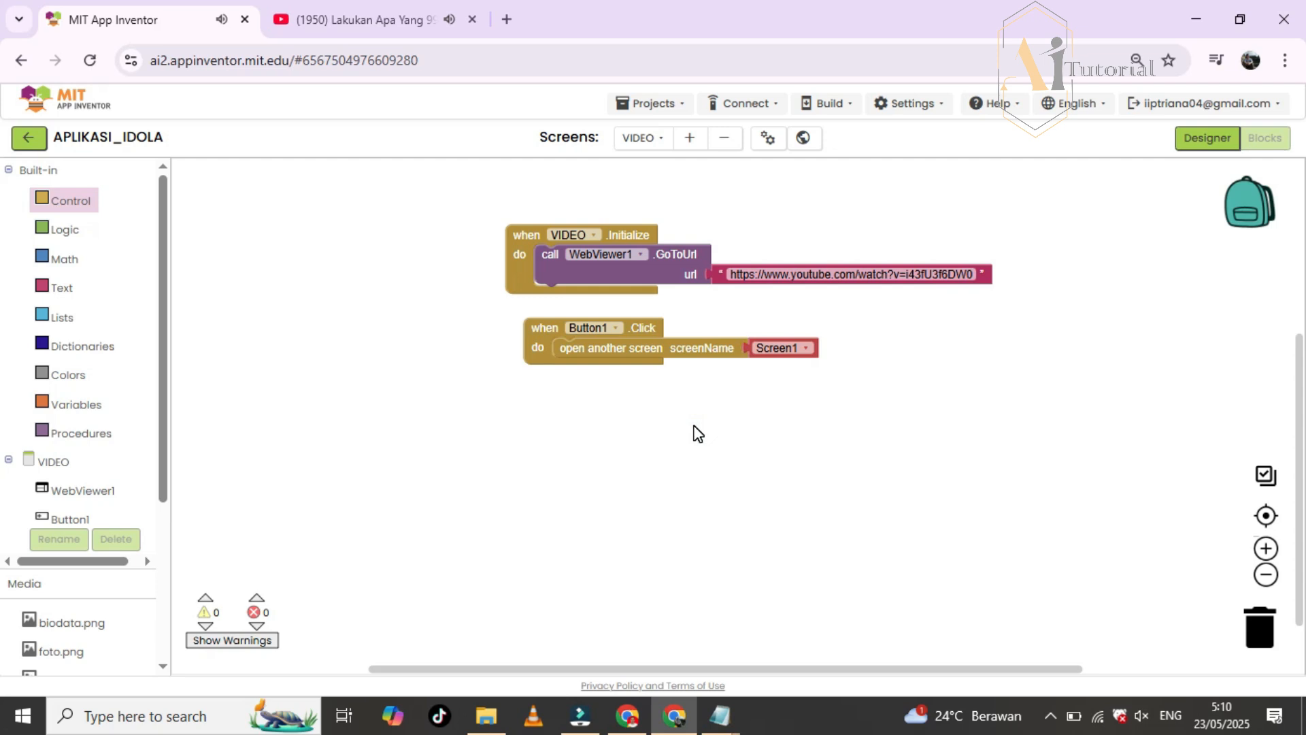
click(653, 432)
click(525, 240)
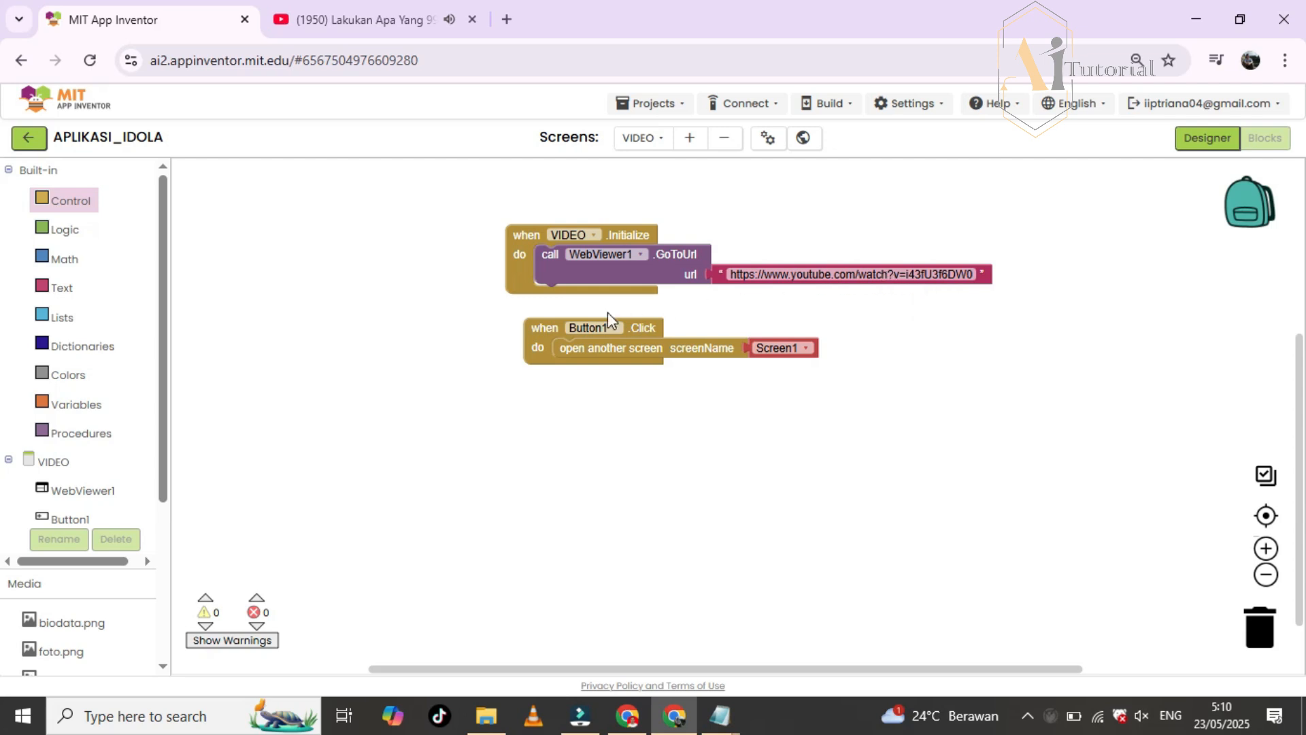
click(540, 325)
- Switch from the VIDEO screen's blocks to the Designer view of Screen1
click(1183, 133)
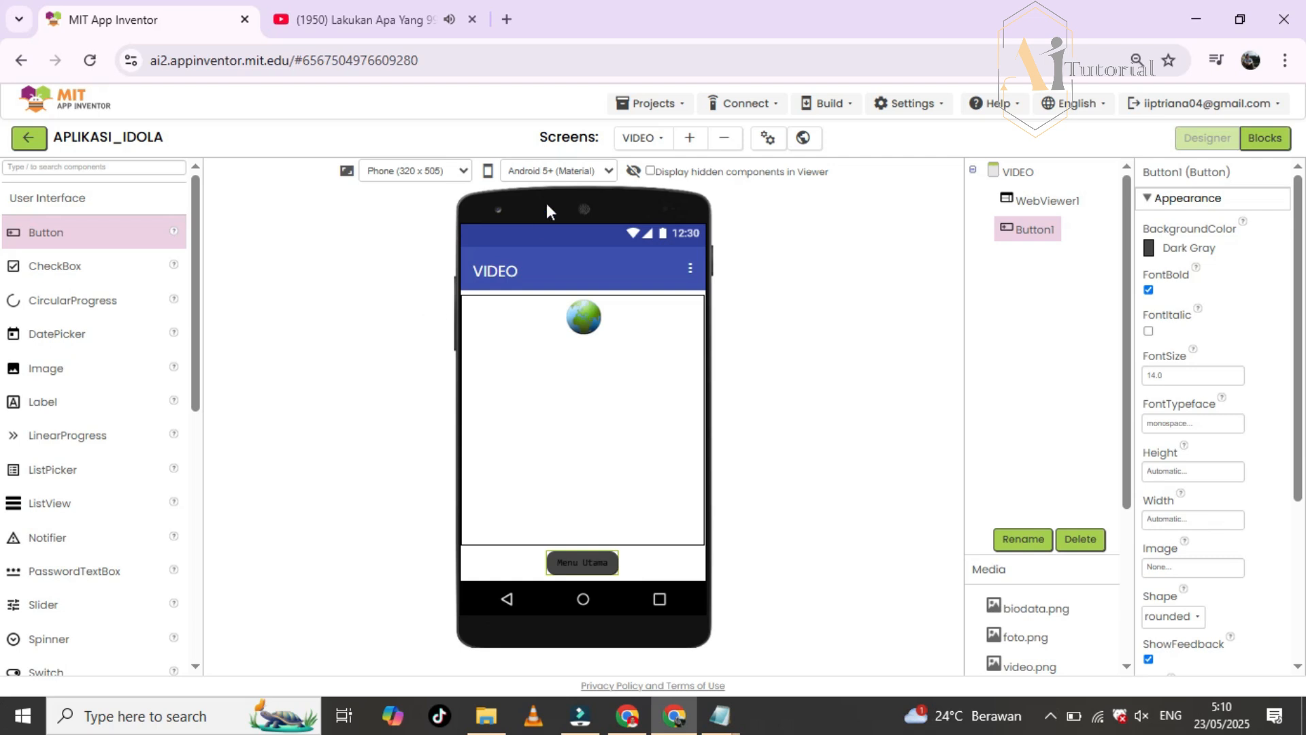
click(638, 138)
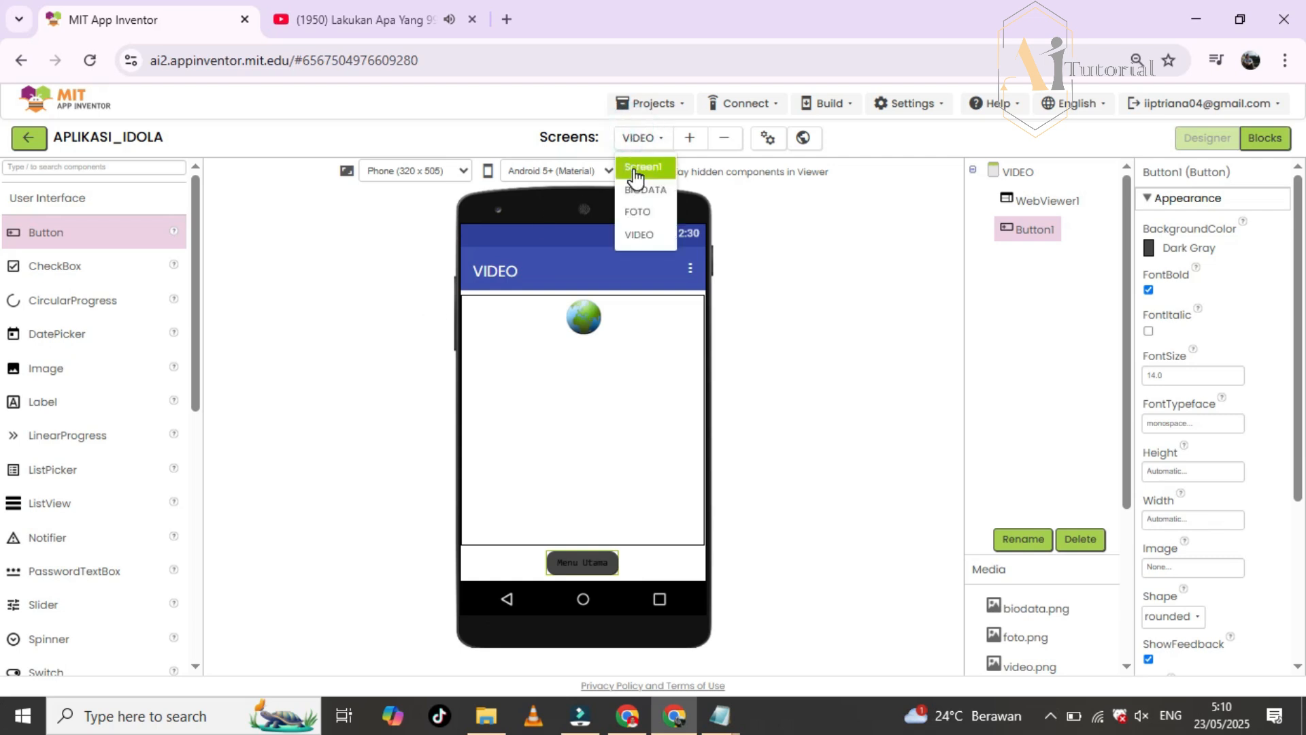
click(639, 167)
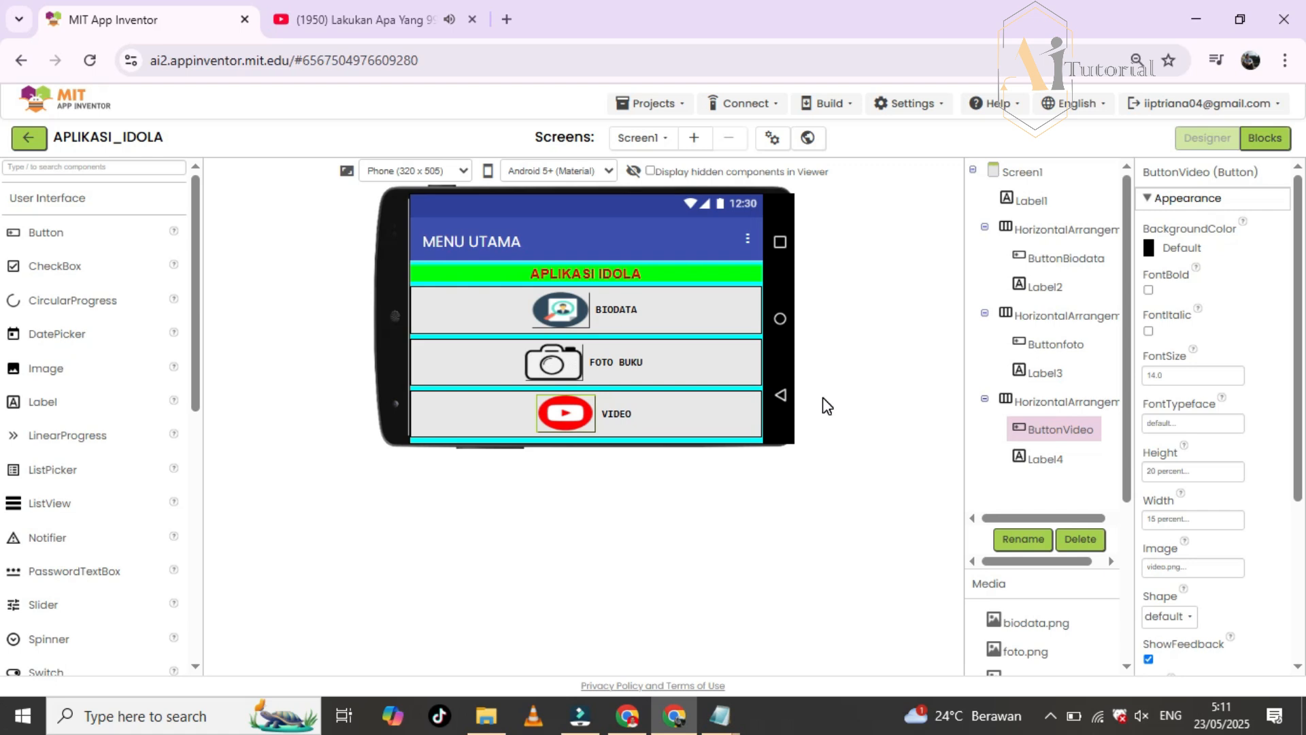
- Start an AI Companion connection for the project and open the MIT AI2 Companion app on the phone
click(746, 102)
click(732, 130)
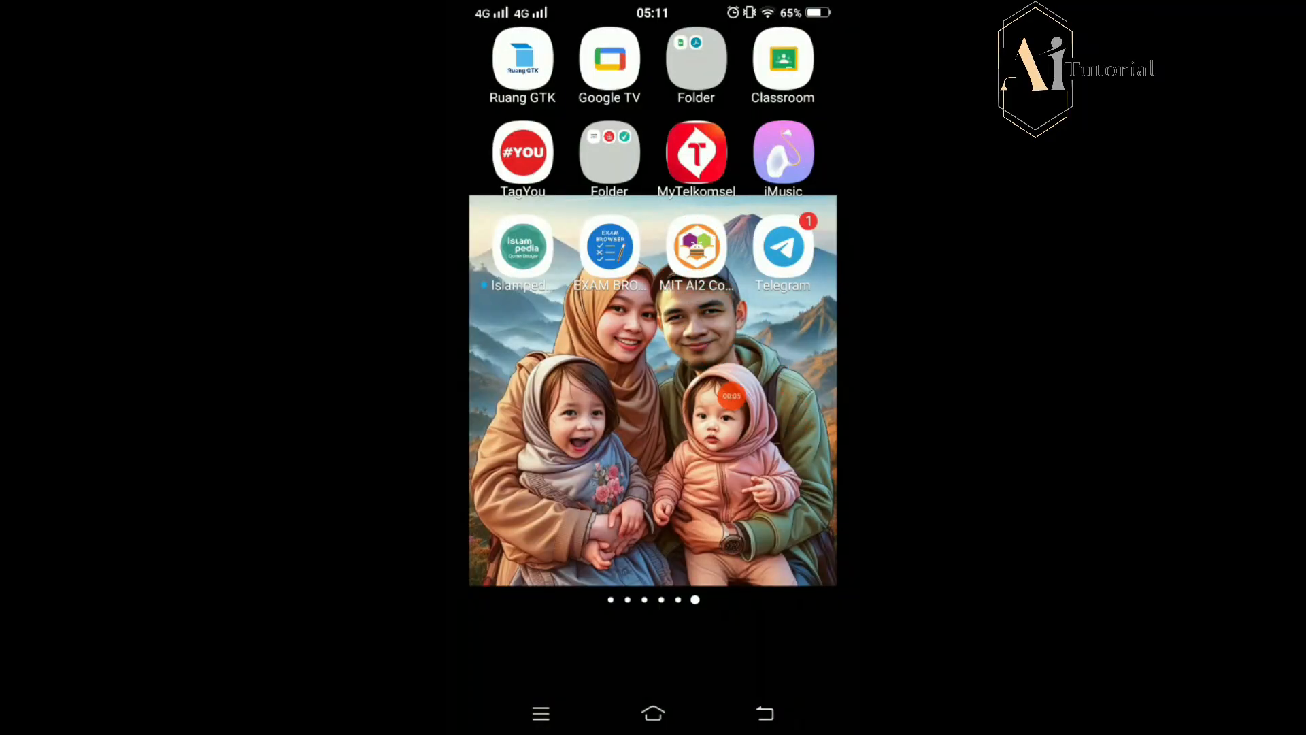
click(696, 246)
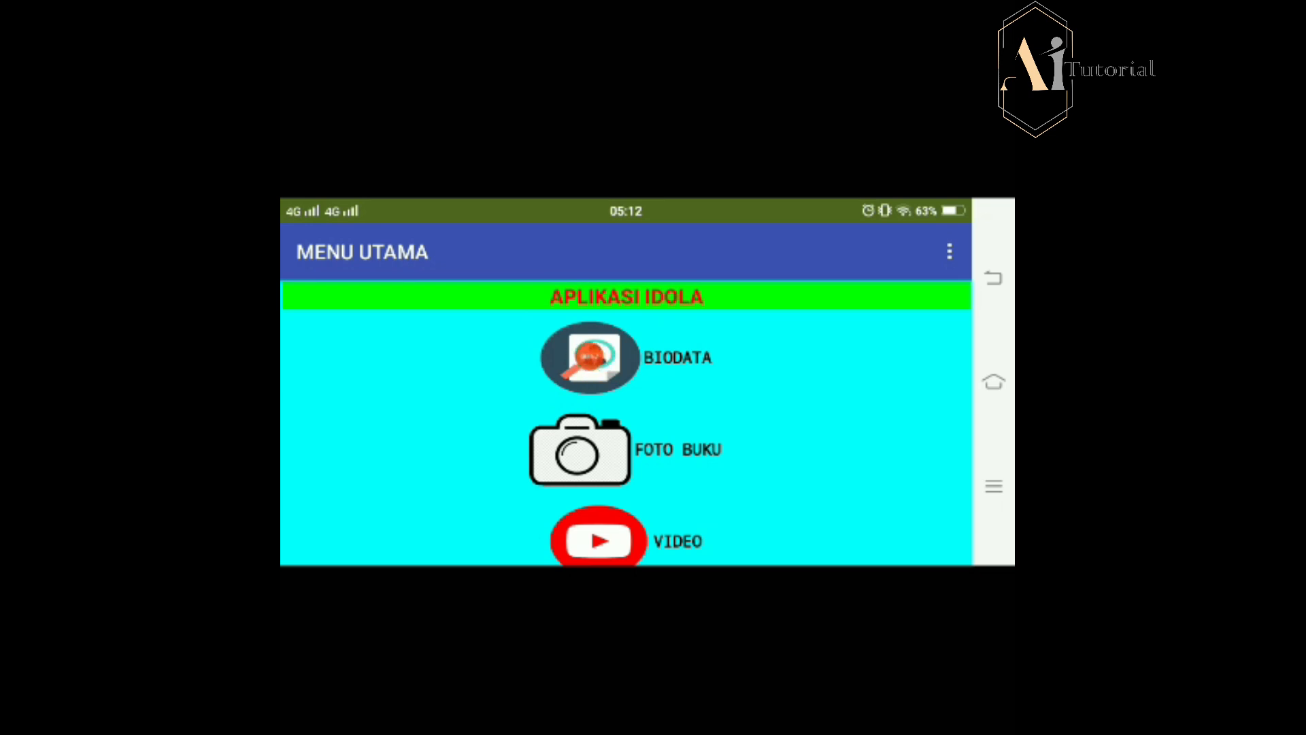
- Open the BIODATA page in the running app, read through its biography text, and return to the main menu
click(591, 357)
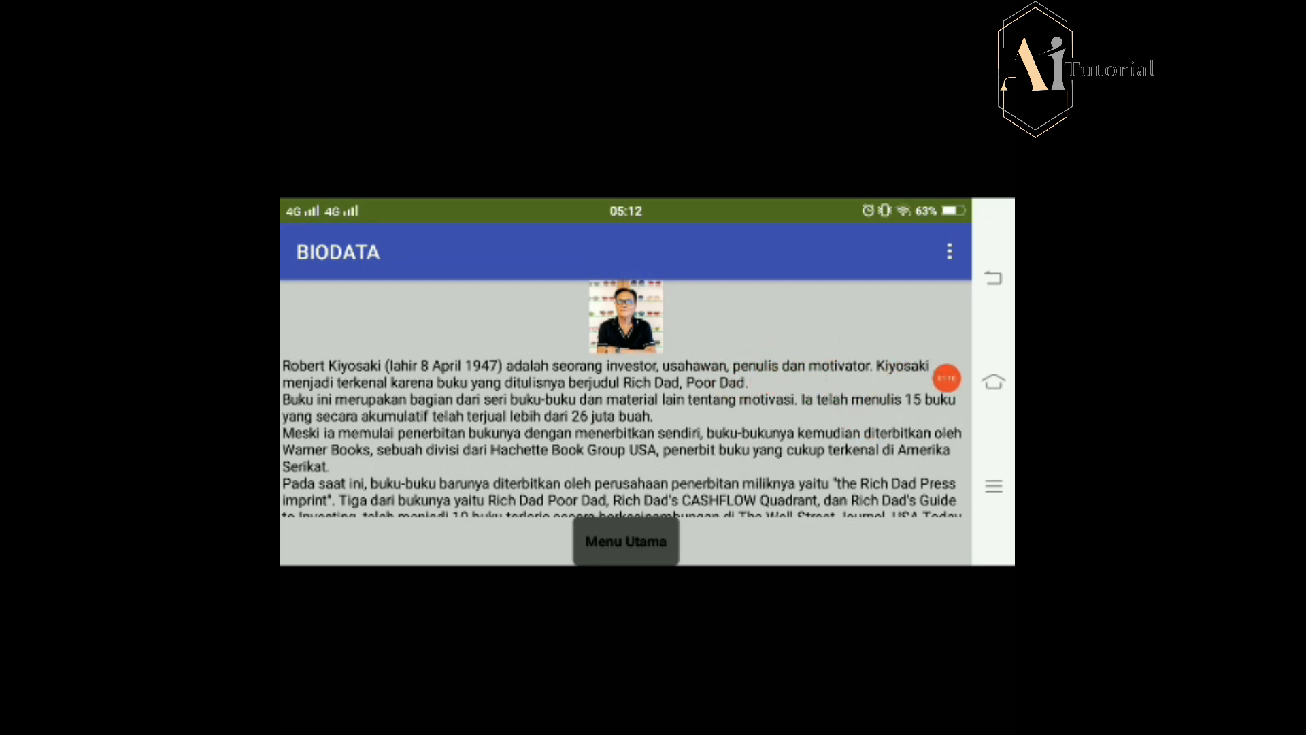
scroll(626, 435, down, 5)
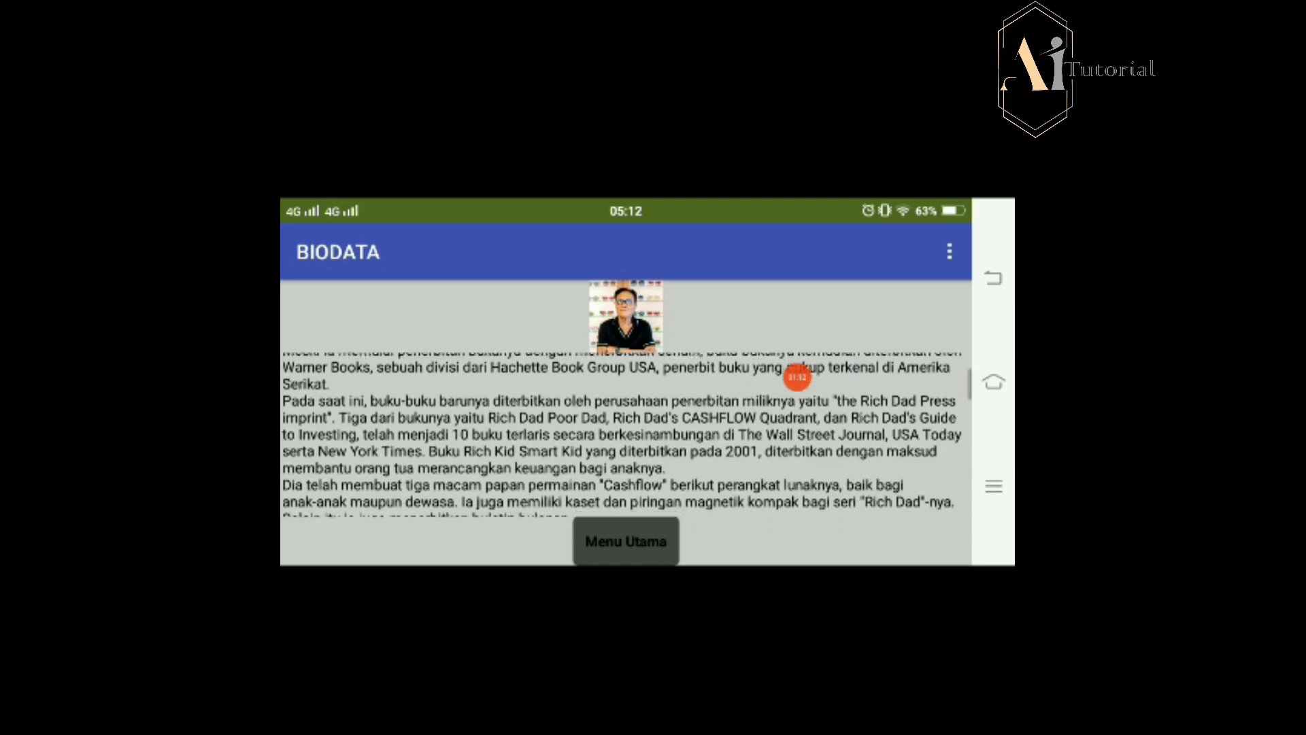
scroll(622, 436, down, 8)
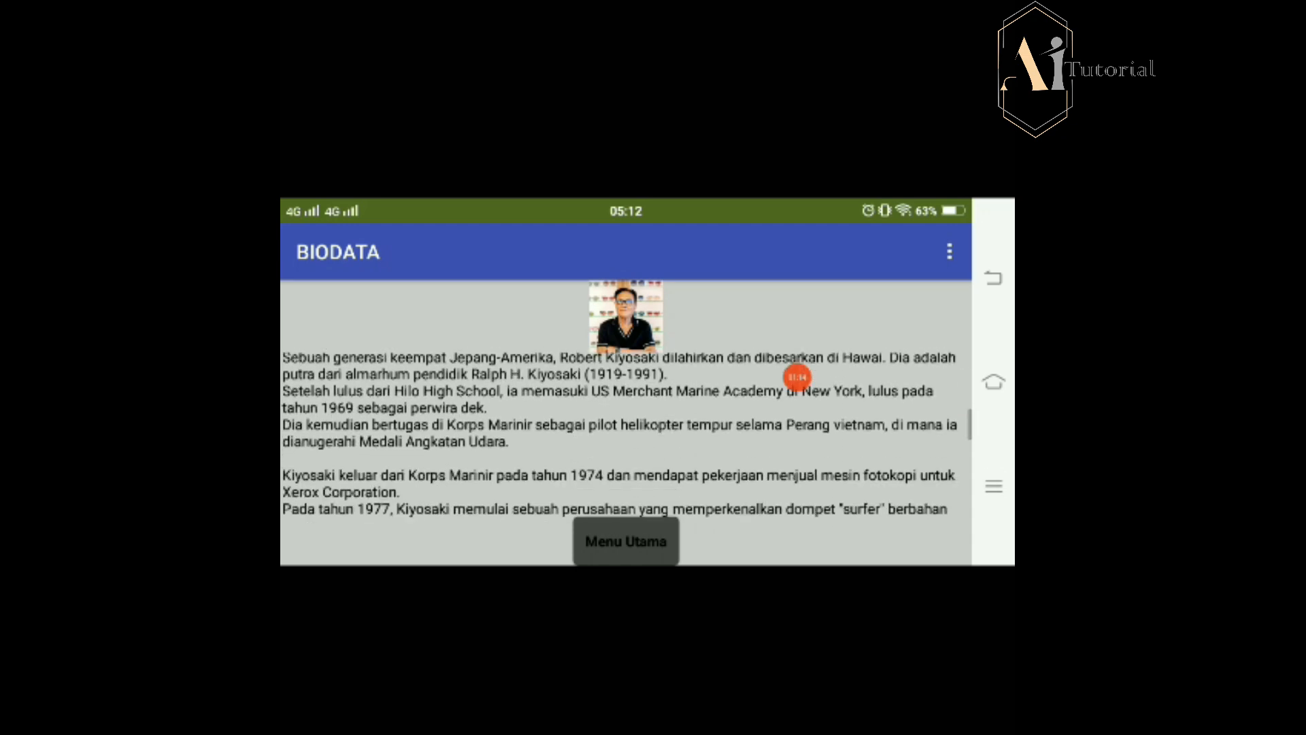
scroll(622, 435, down, 3)
scroll(622, 436, down, 4)
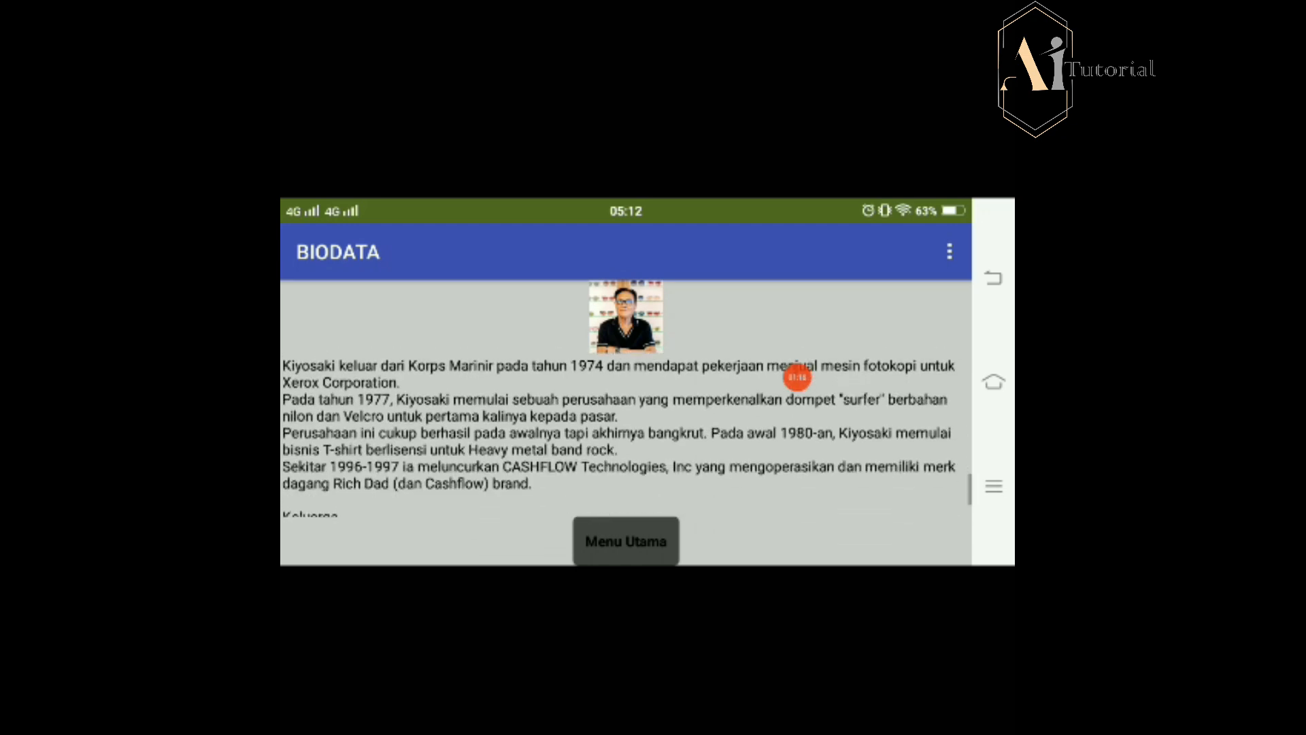
scroll(622, 436, up, 6)
scroll(798, 377, up, 10)
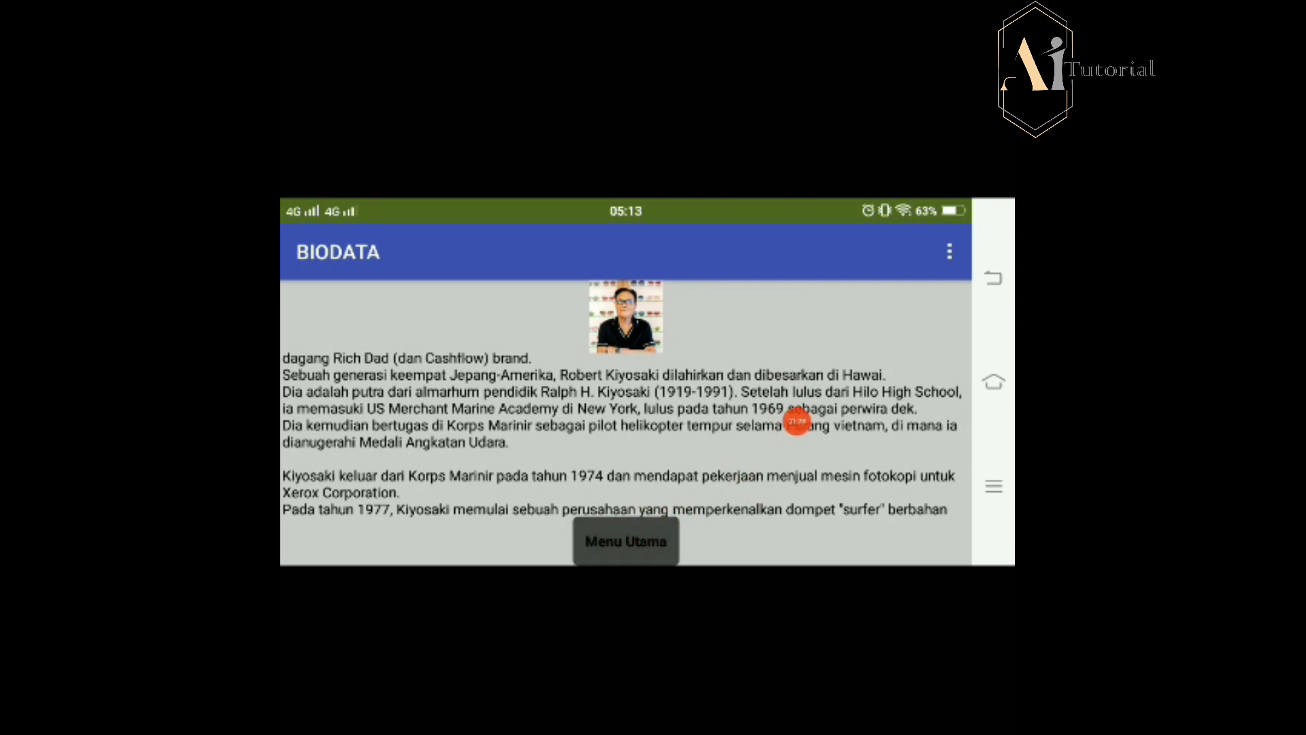
click(626, 542)
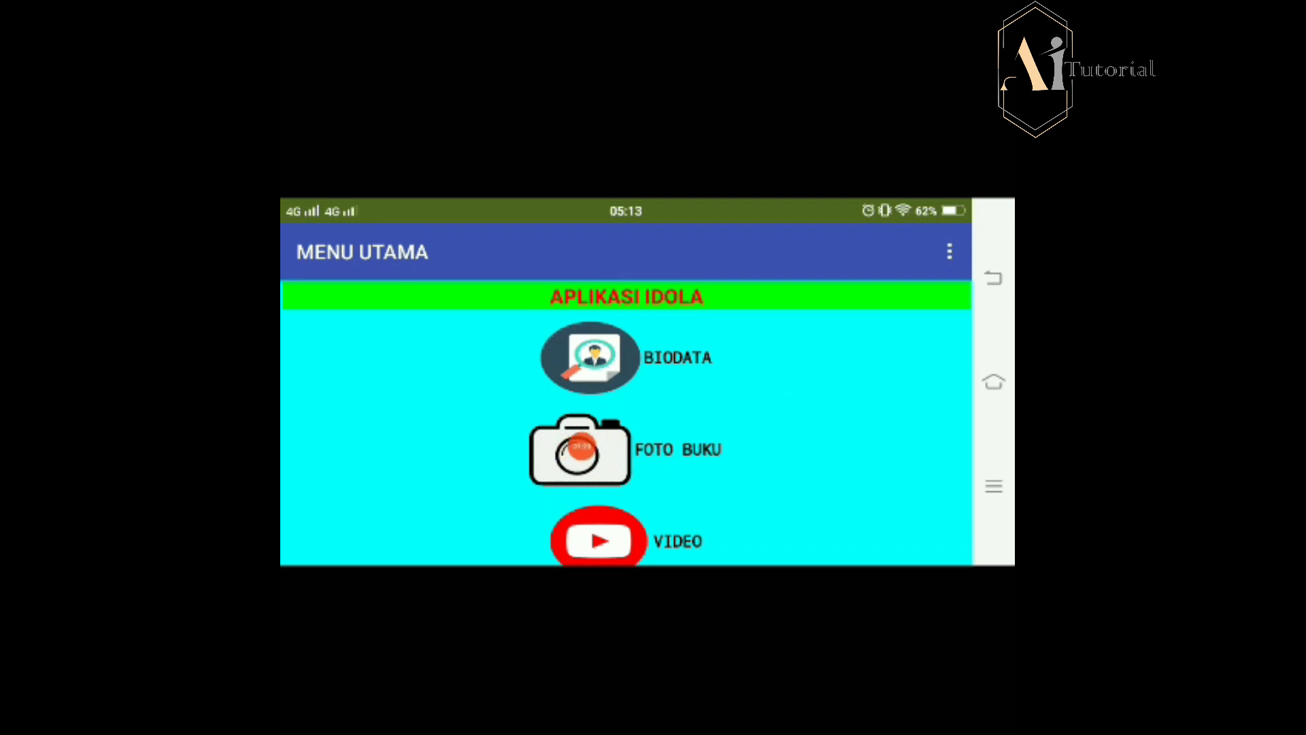
- Open the FOTO BUKU page from the main menu and look through its book covers and captions
click(576, 448)
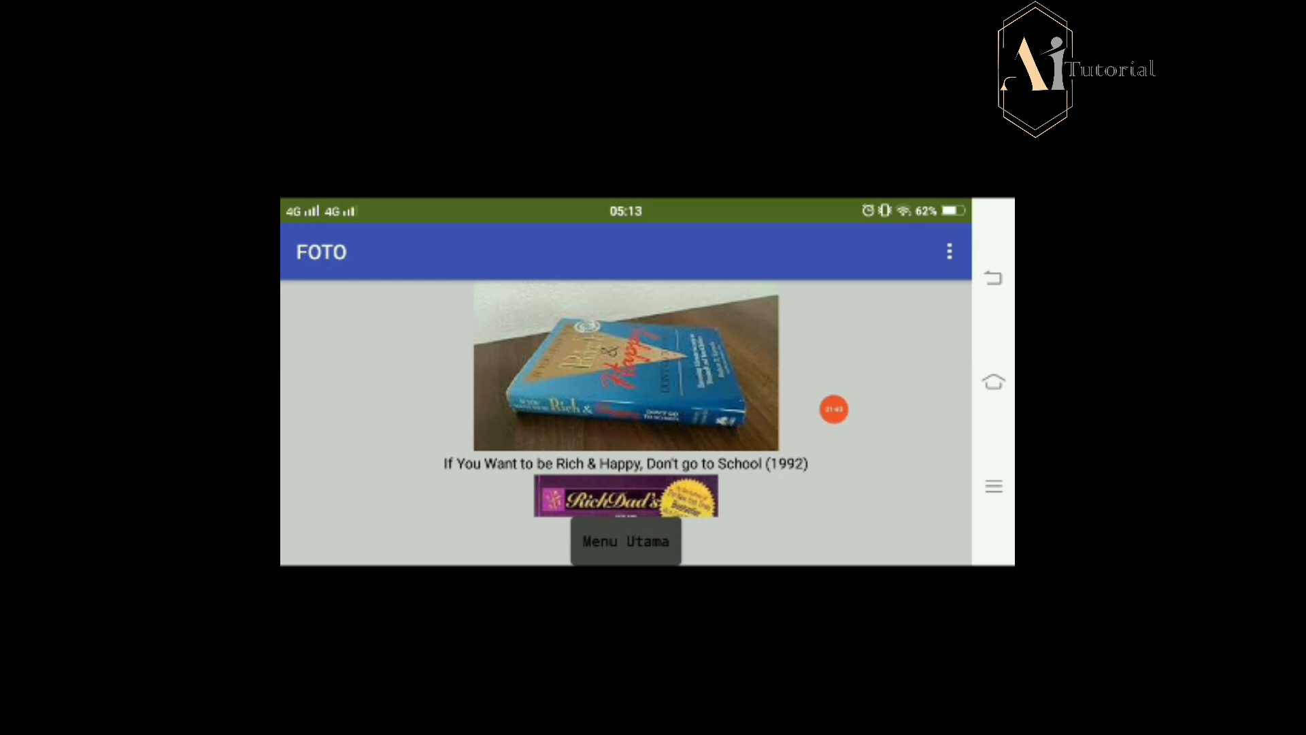
scroll(834, 409, down, 10)
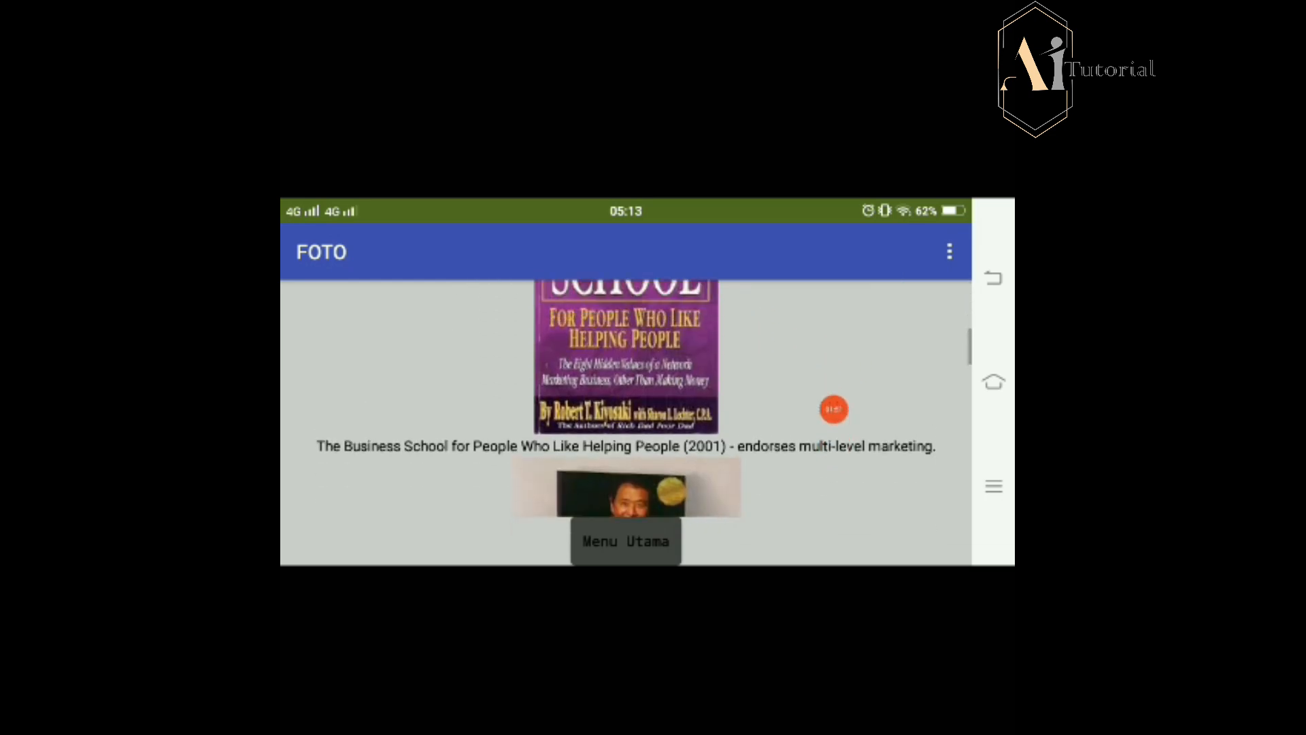
scroll(625, 397, up, 5)
scroll(626, 398, down, 4)
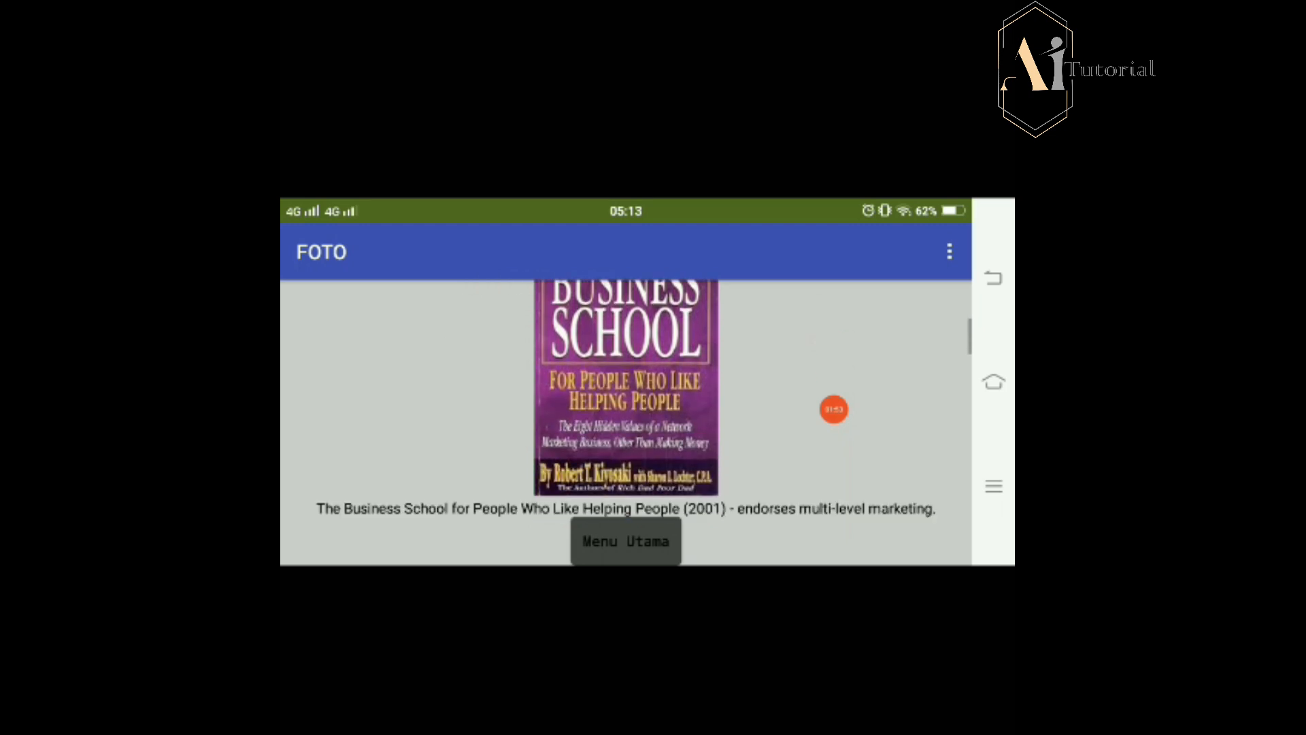
scroll(834, 409, down, 8)
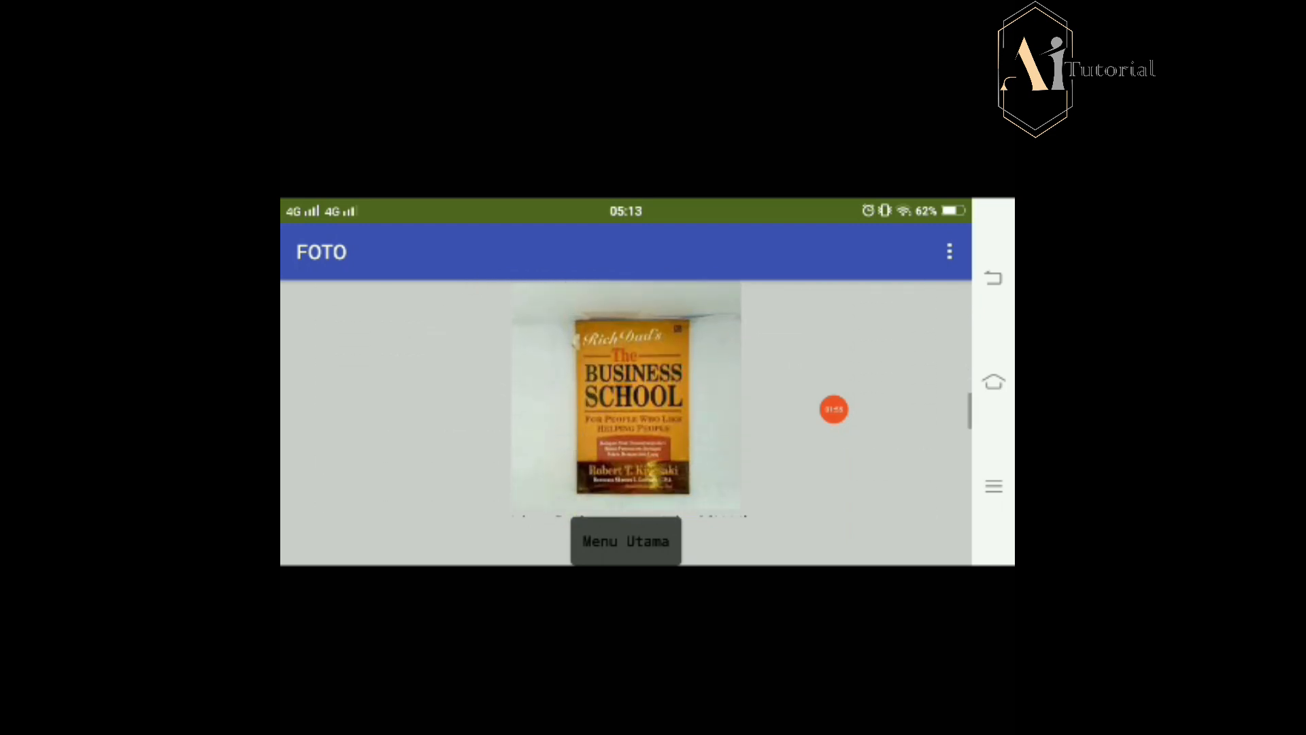
scroll(834, 409, down, 8)
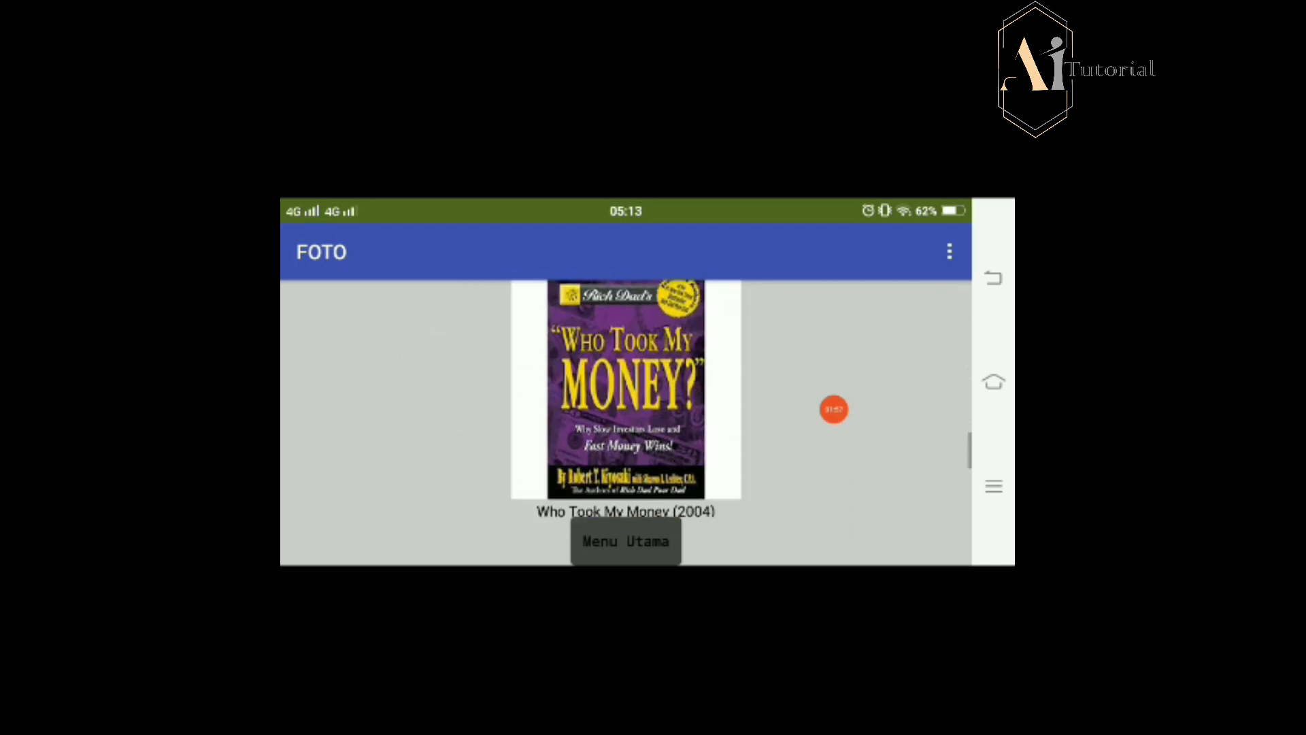
scroll(834, 408, down, 8)
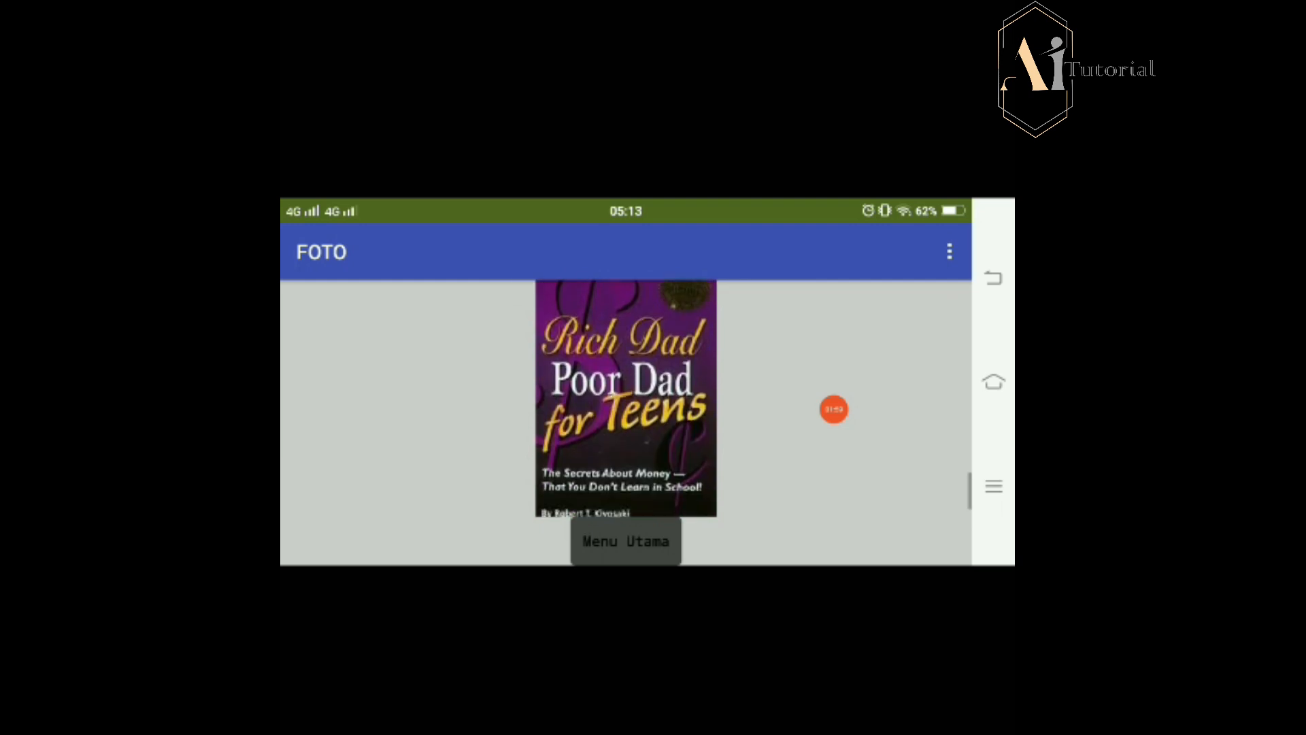
scroll(834, 409, up, 5)
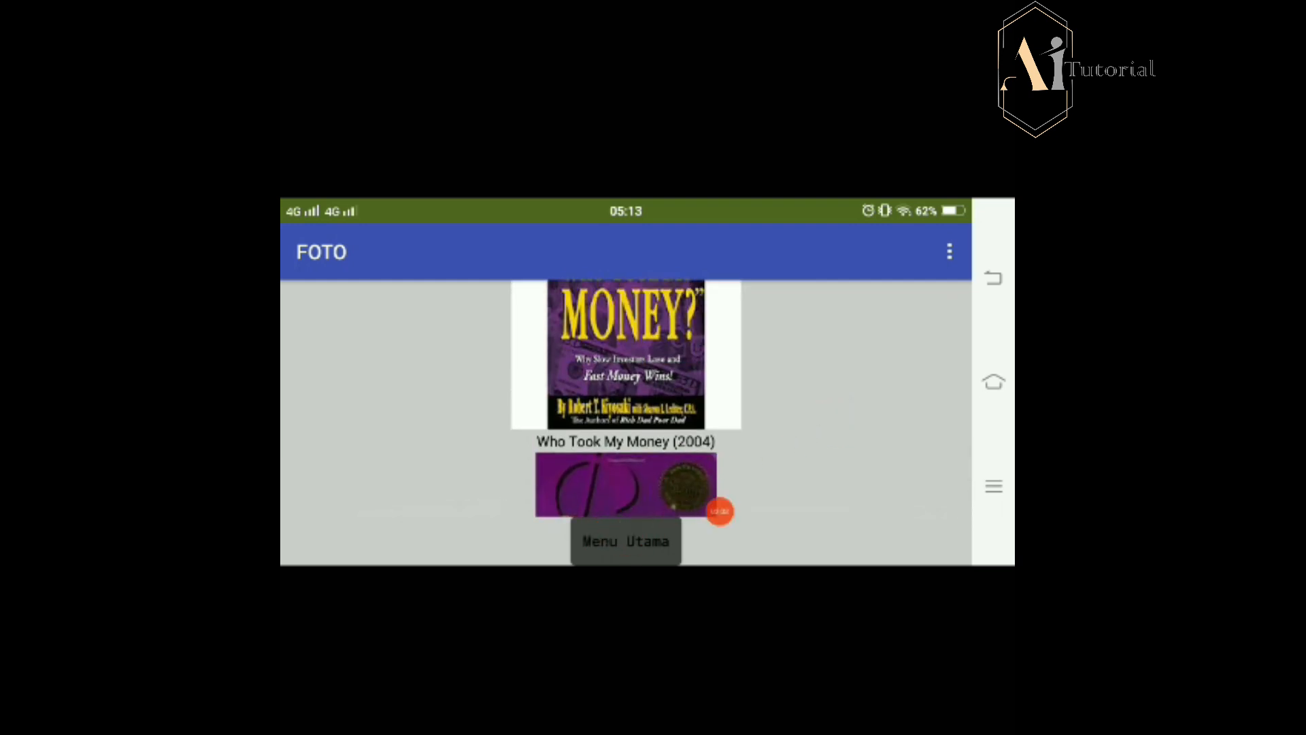
click(720, 511)
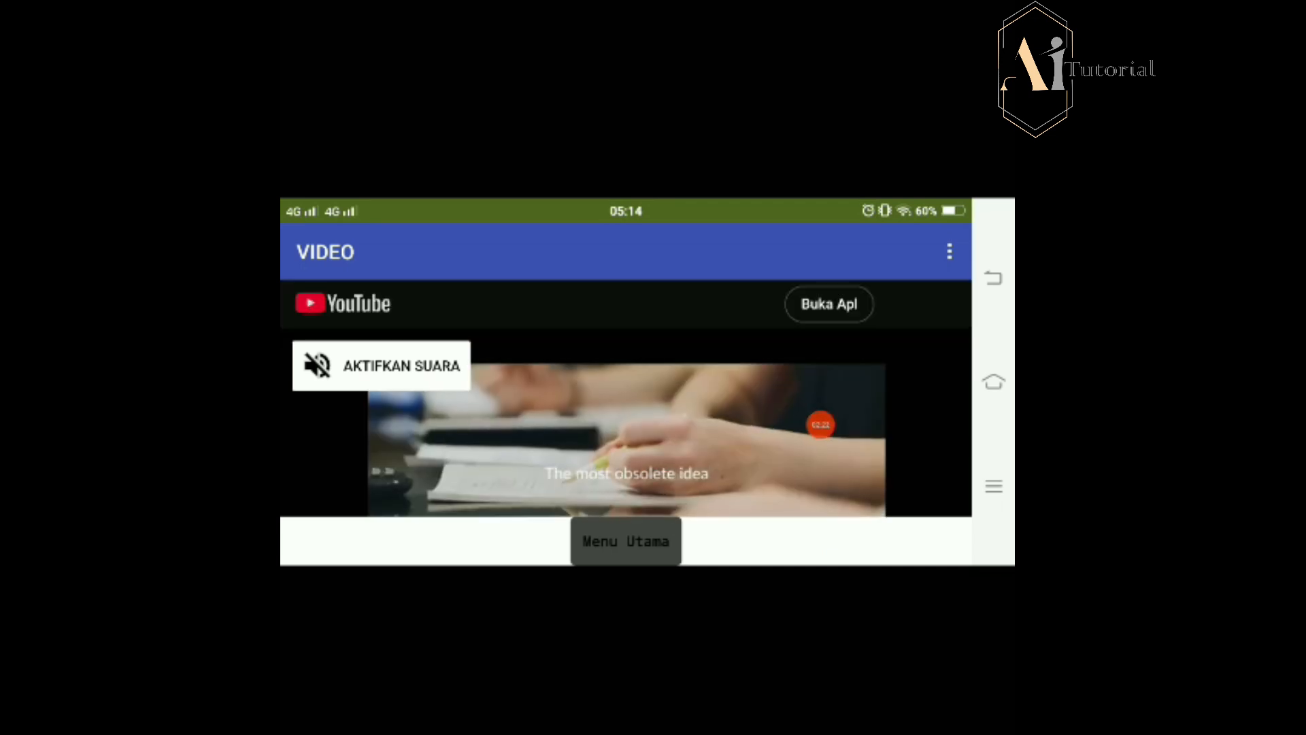
- Examine the YouTube page and video playback in the VIDEO screen's web viewer, and return to the main menu with Menu Utama
scroll(626, 421, down, 5)
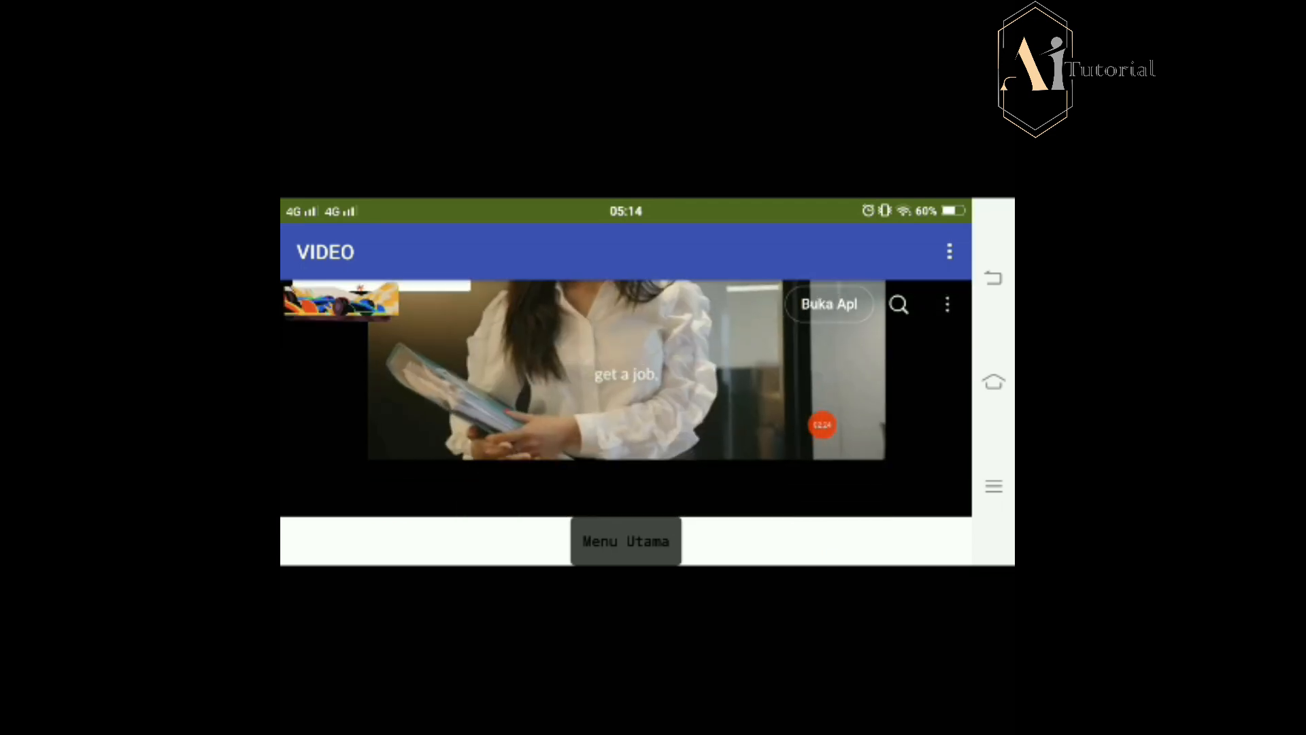
scroll(626, 422, down, 5)
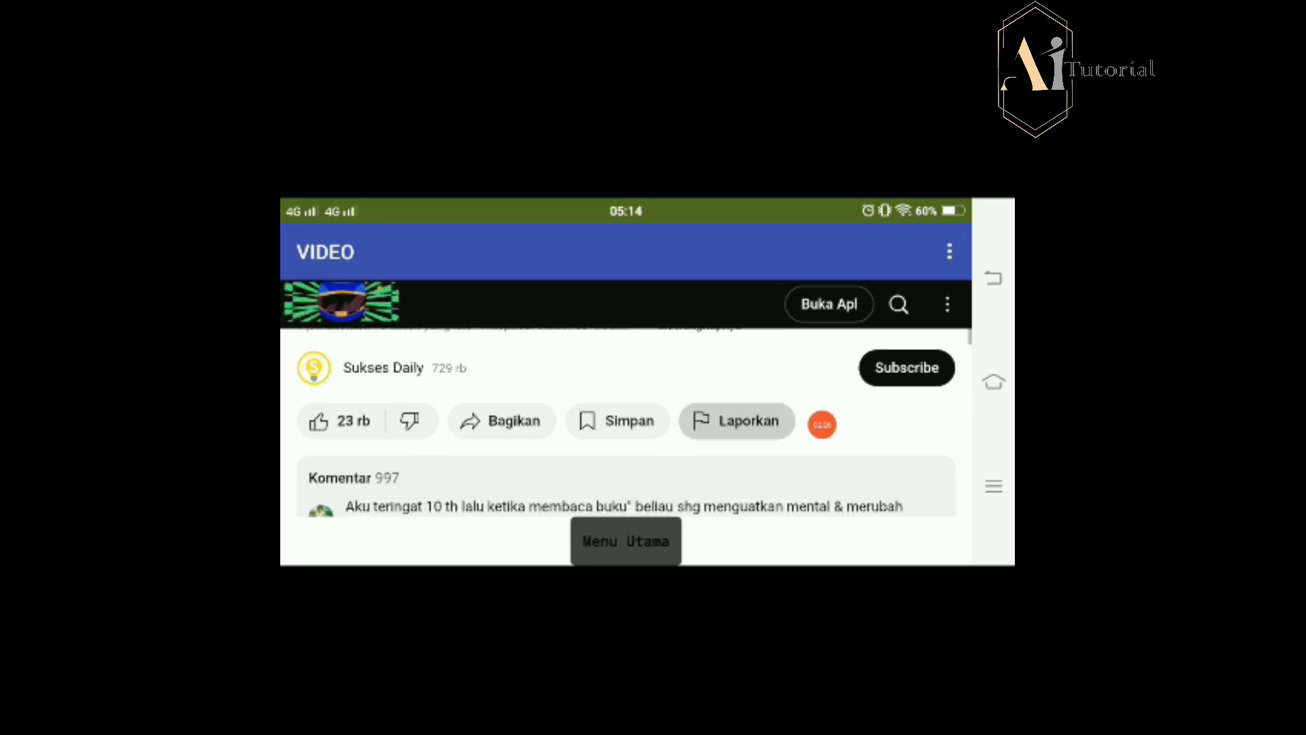
scroll(625, 421, down, 5)
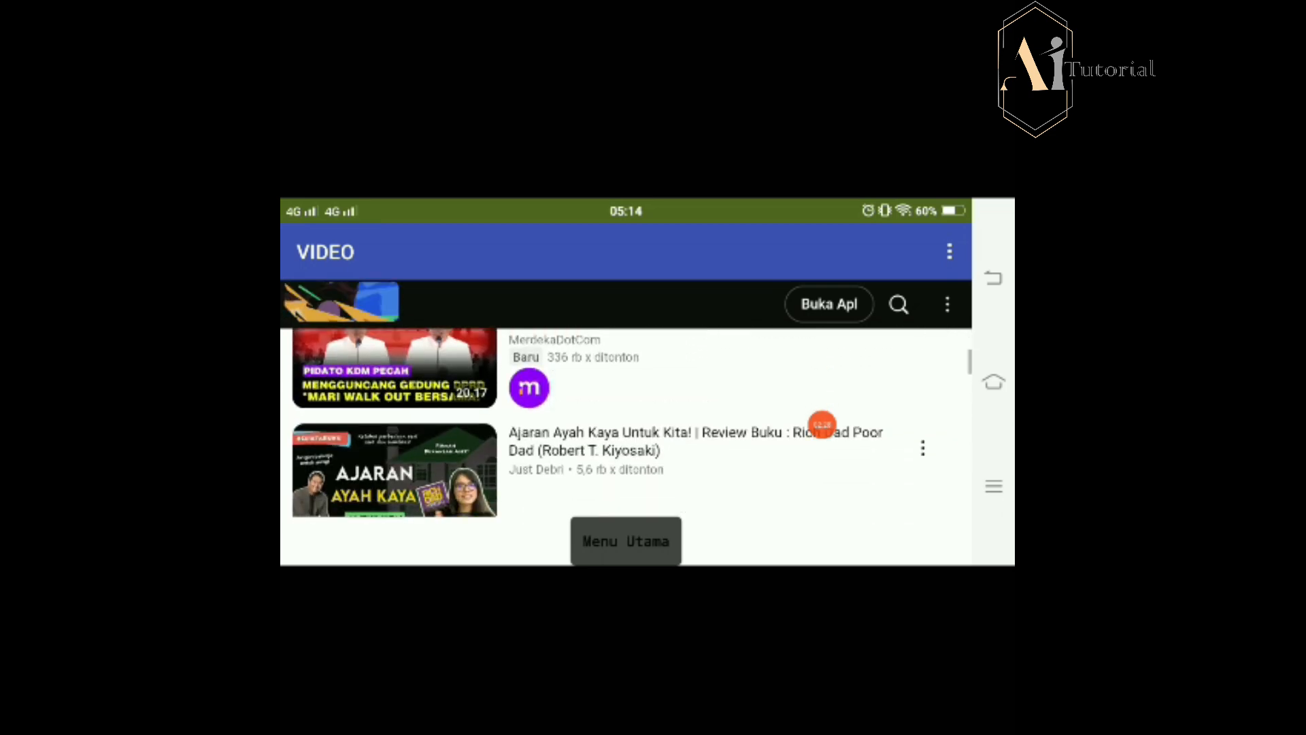
scroll(626, 421, down, 3)
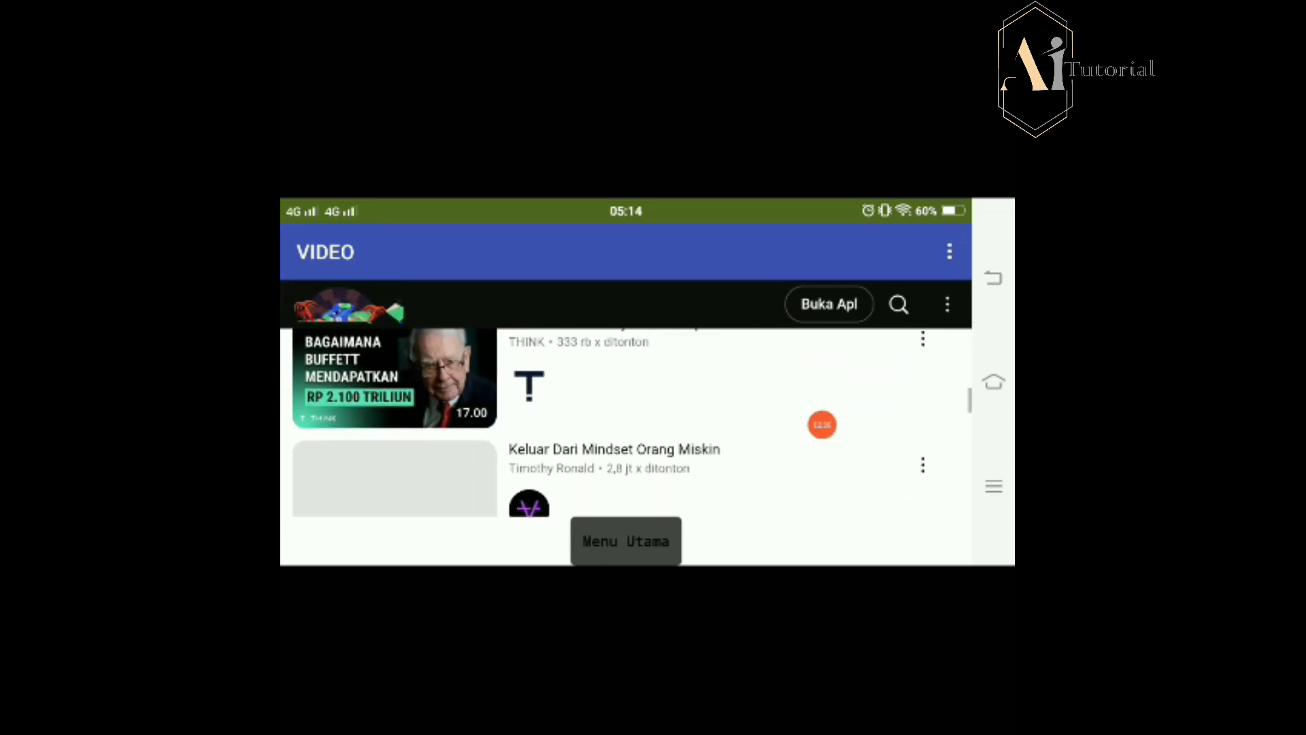
scroll(626, 422, up, 12)
scroll(626, 422, up, 3)
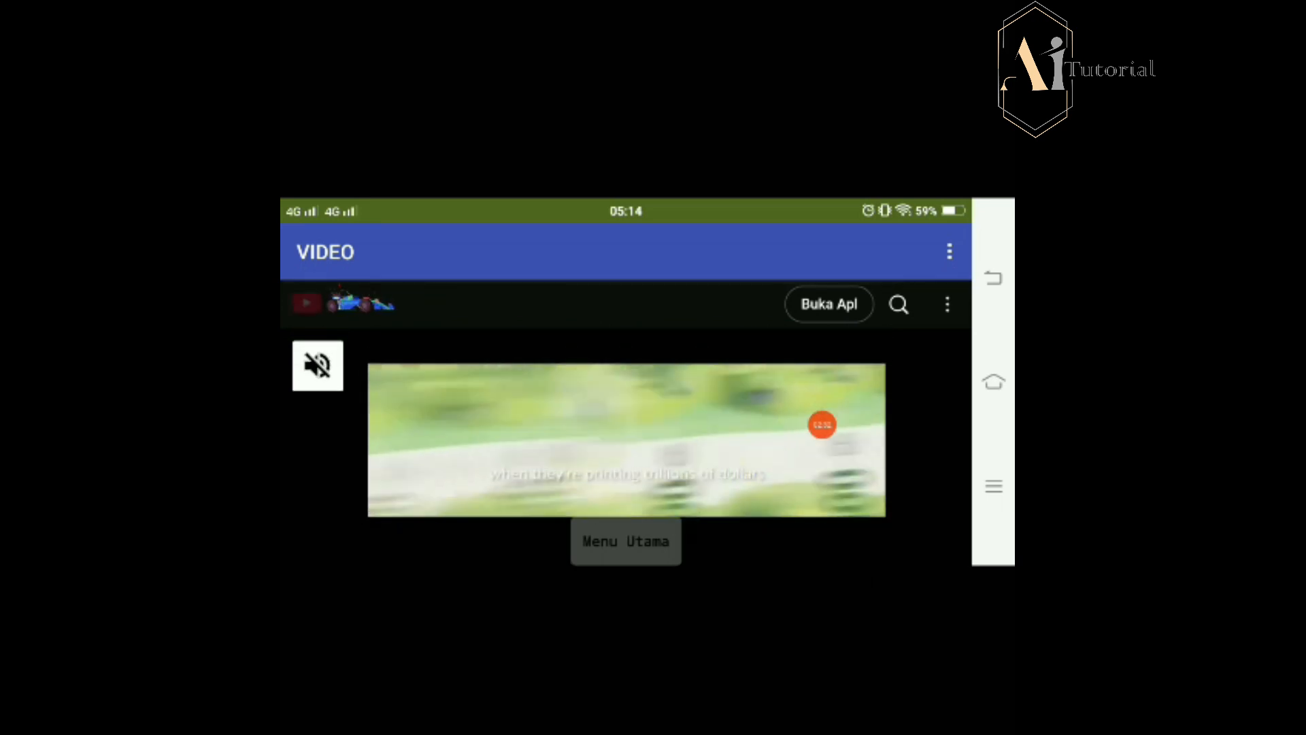
scroll(626, 422, down, 1)
scroll(625, 422, up, 1)
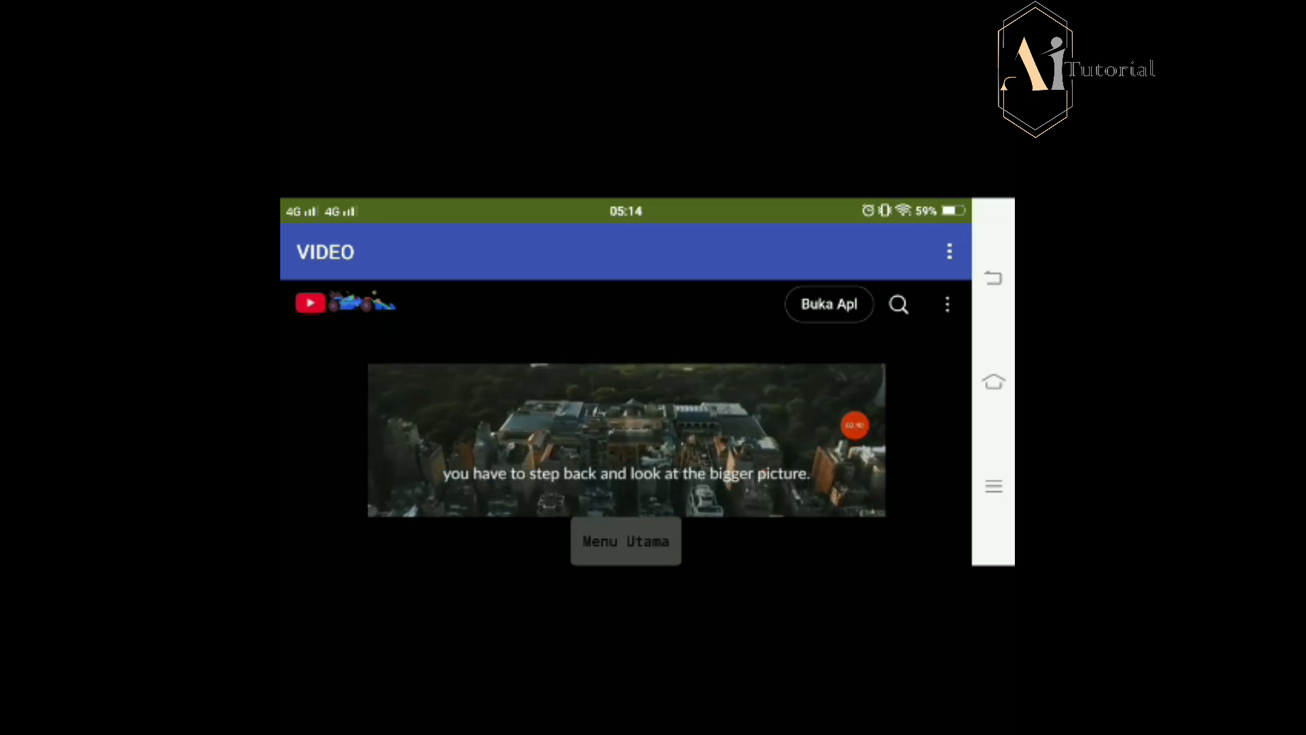
scroll(626, 422, down, 1)
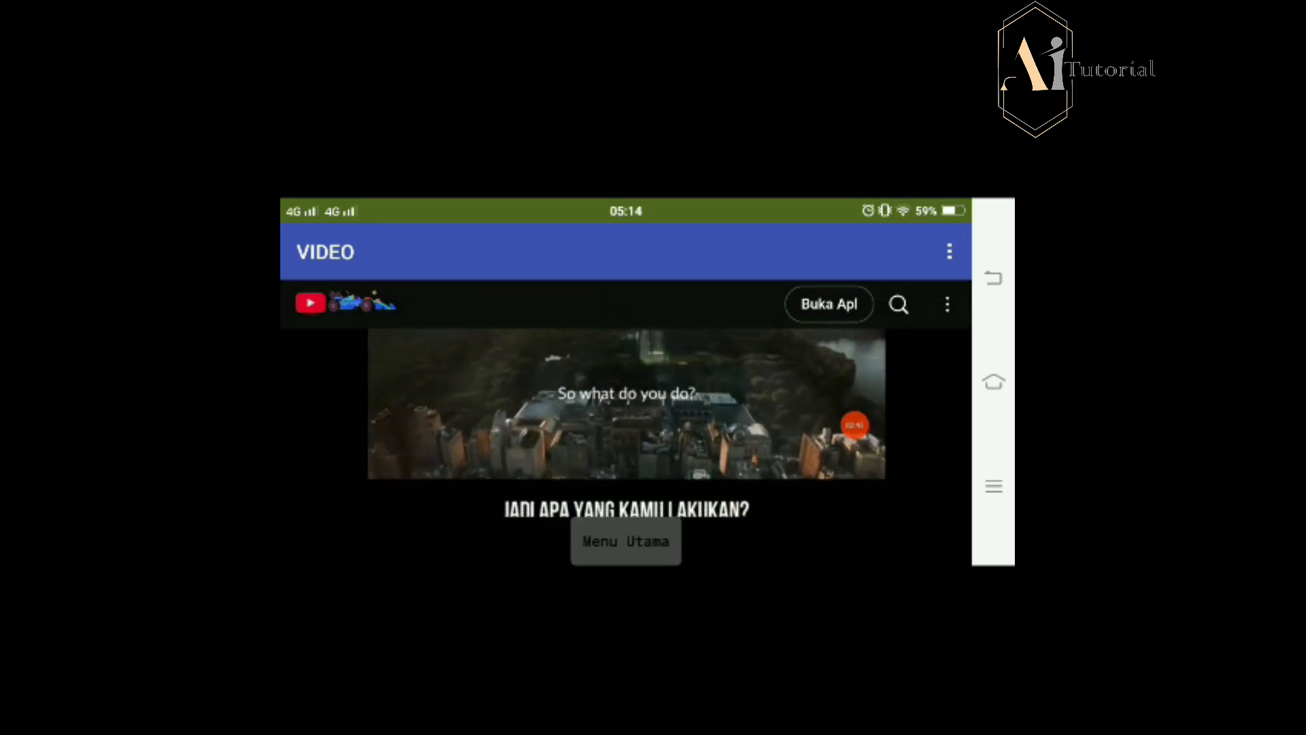
scroll(626, 422, down, 1)
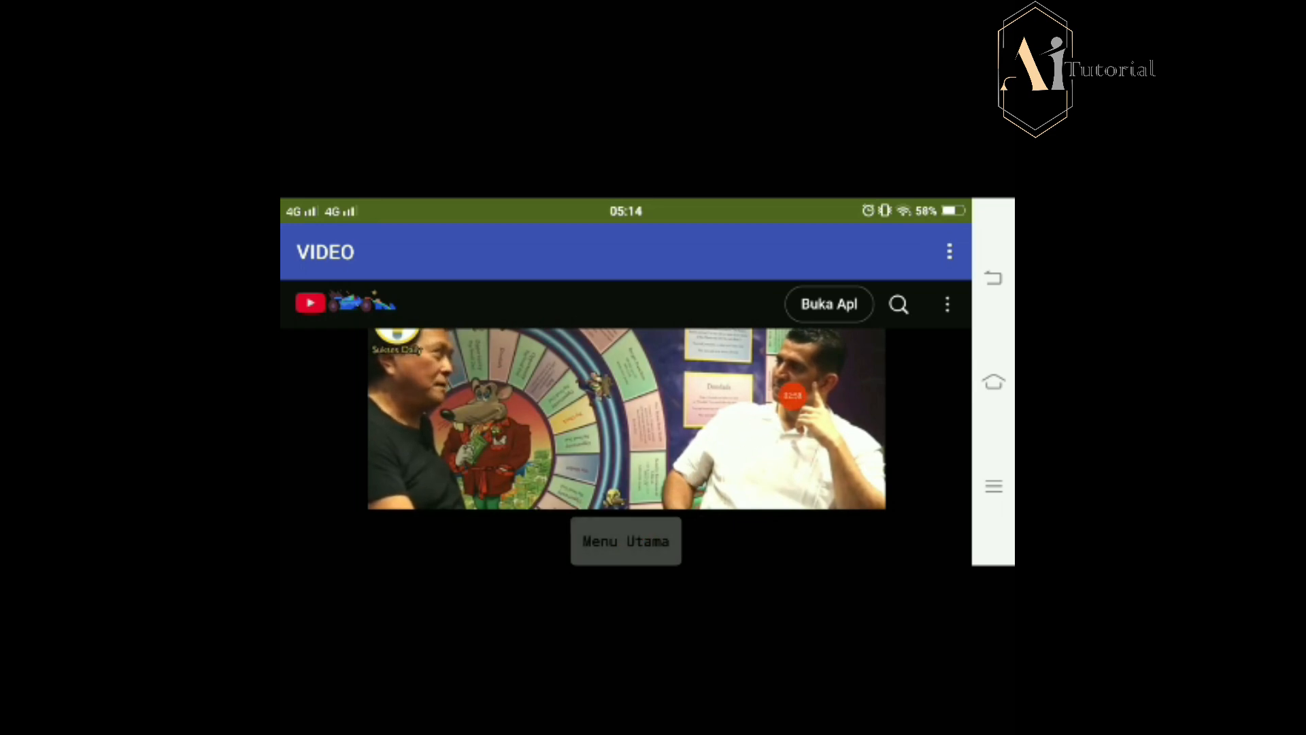
click(625, 541)
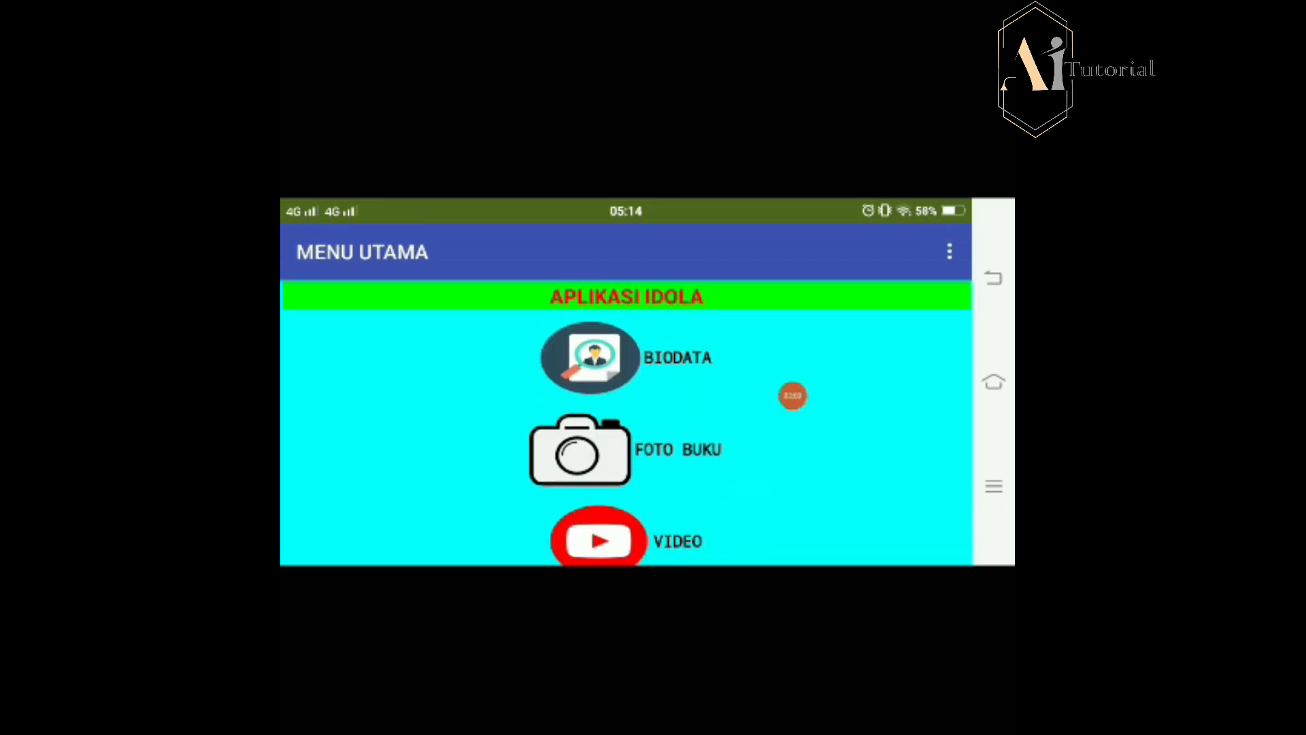